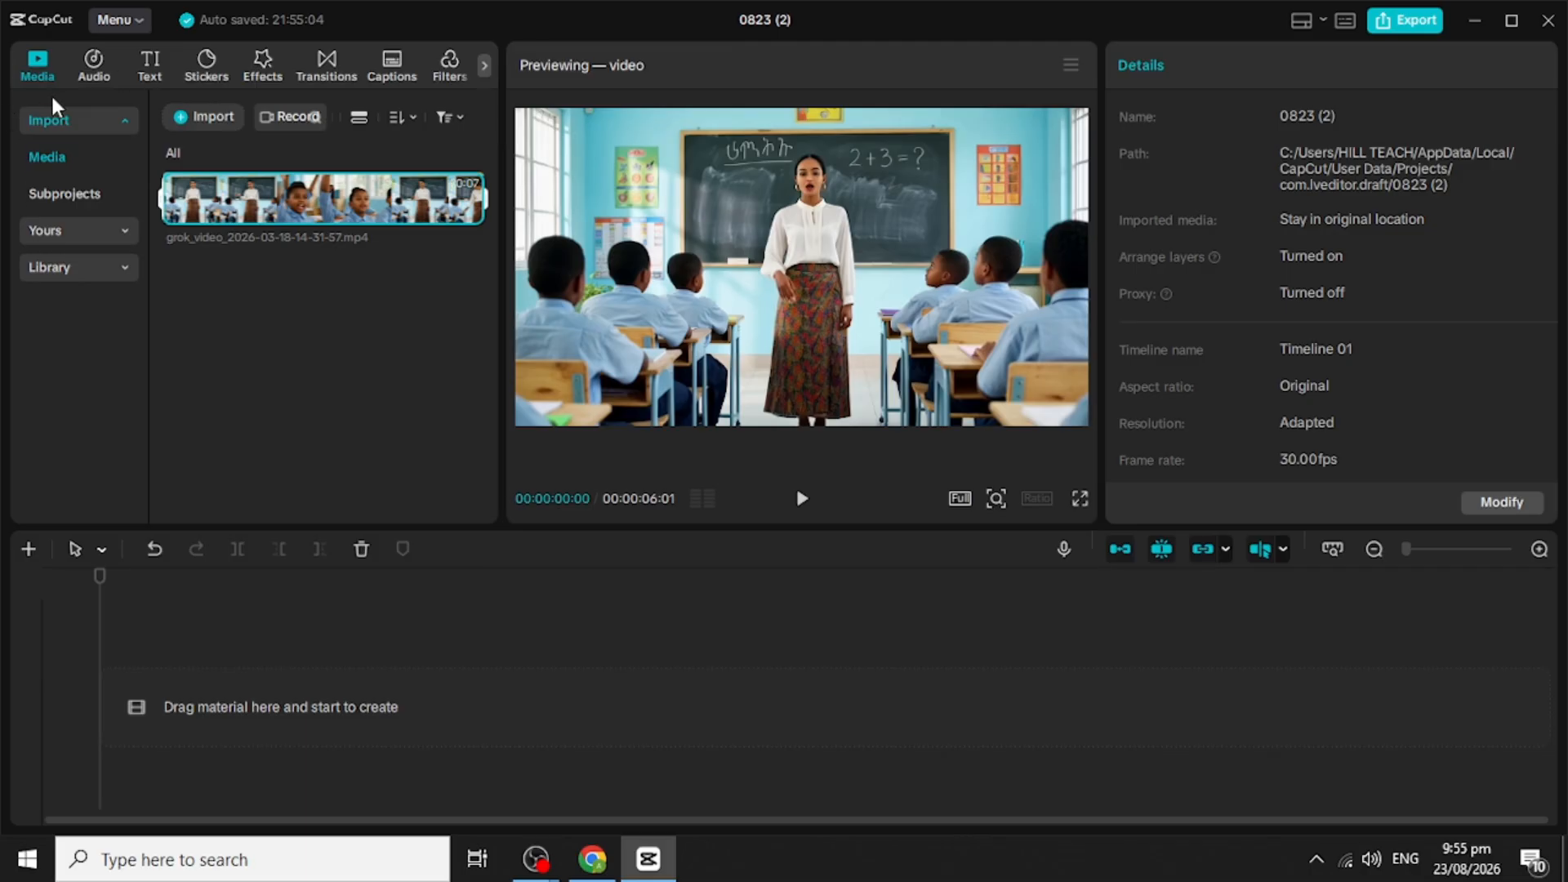
left_click(137, 21)
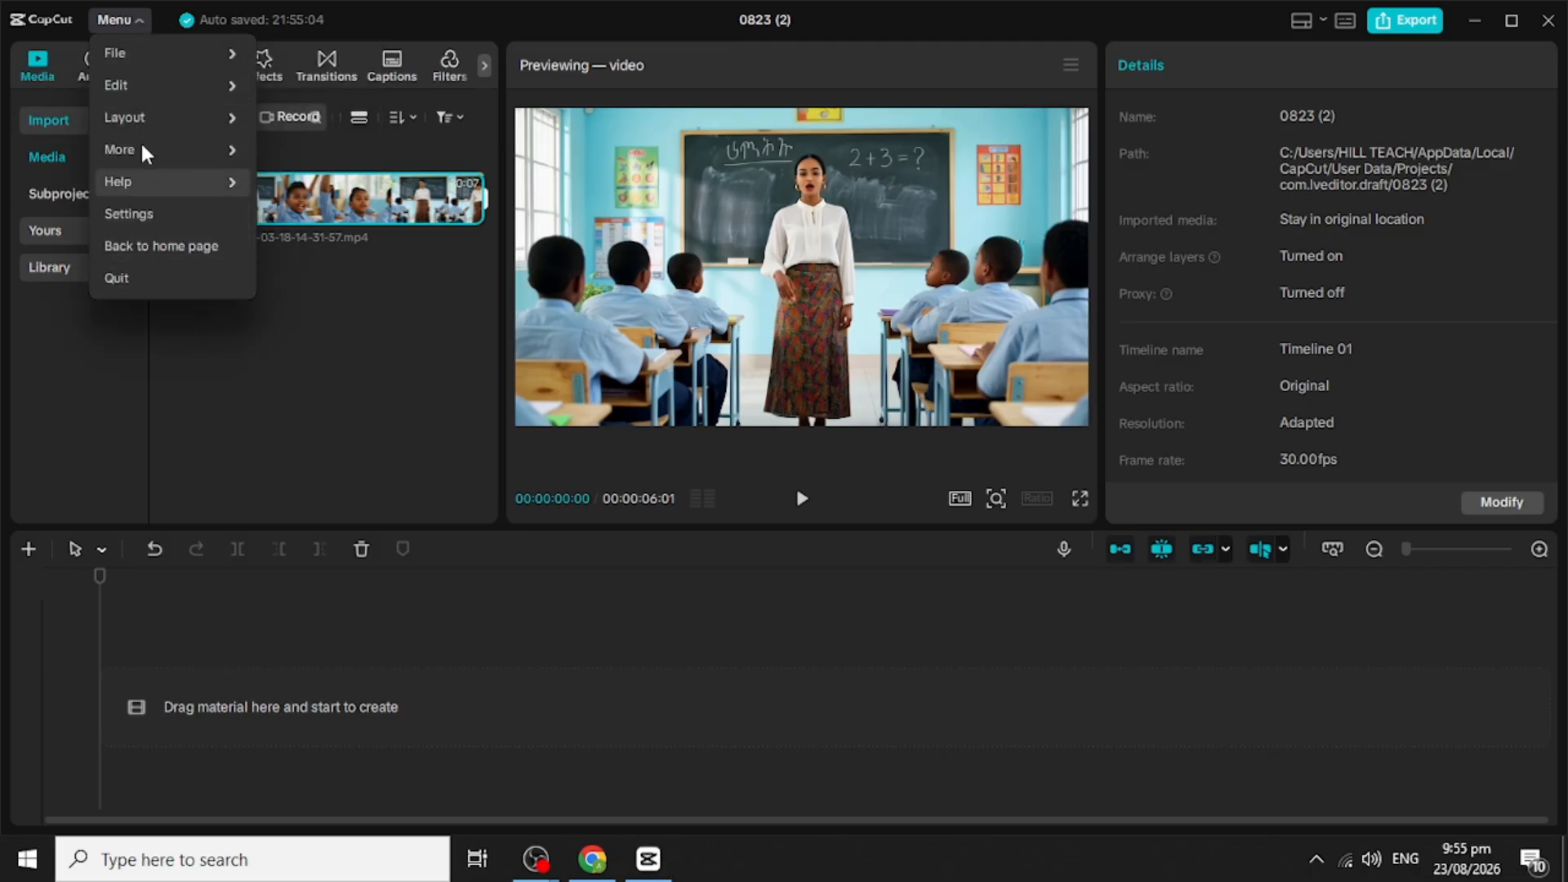
mouse_move(134, 59)
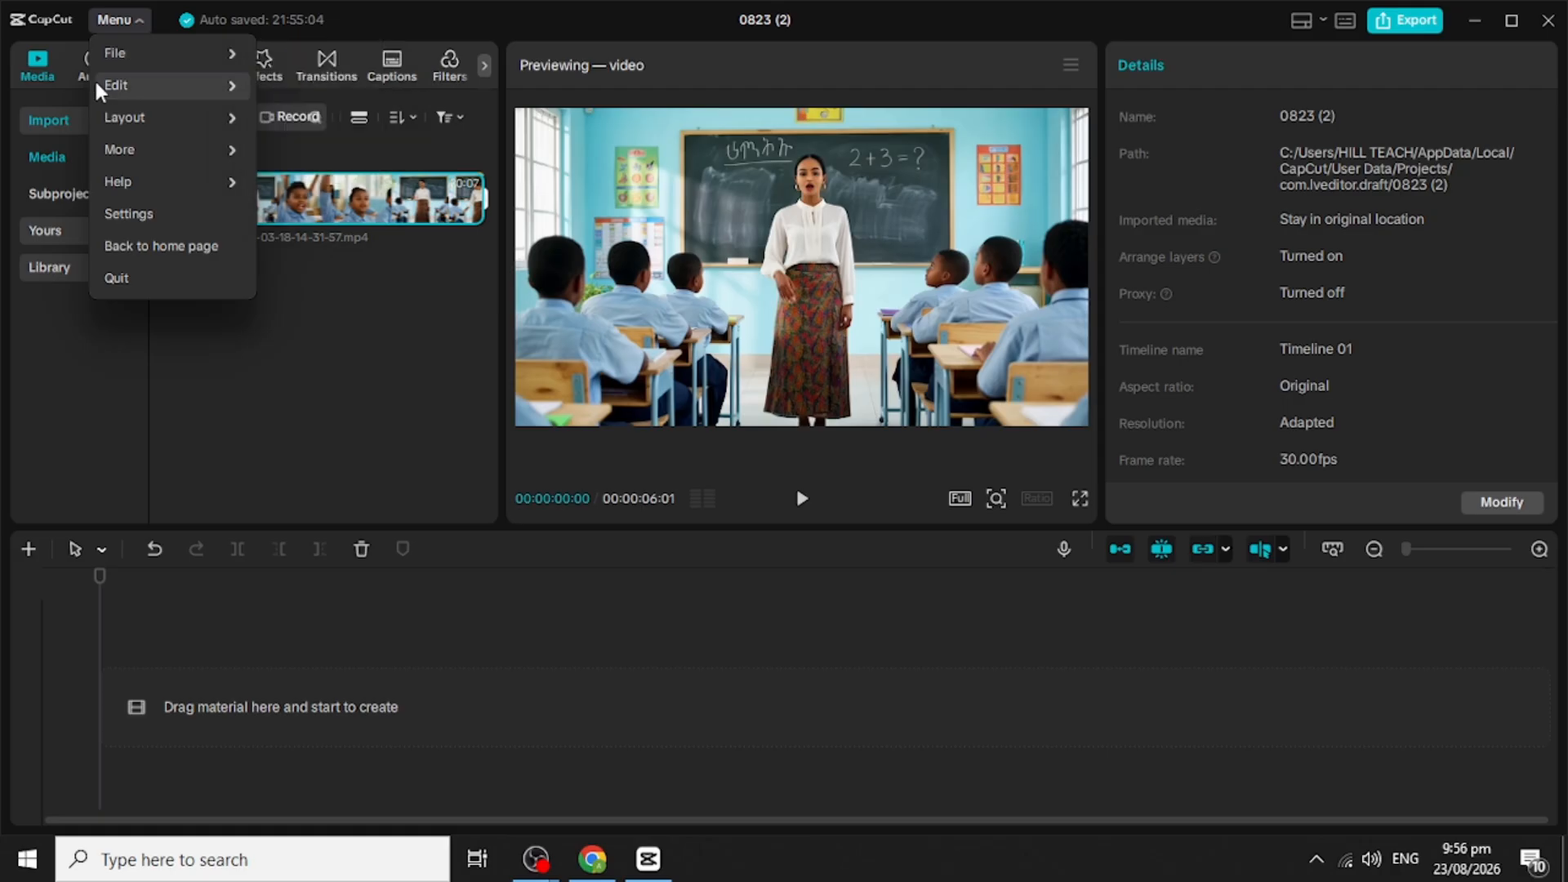
mouse_move(136, 98)
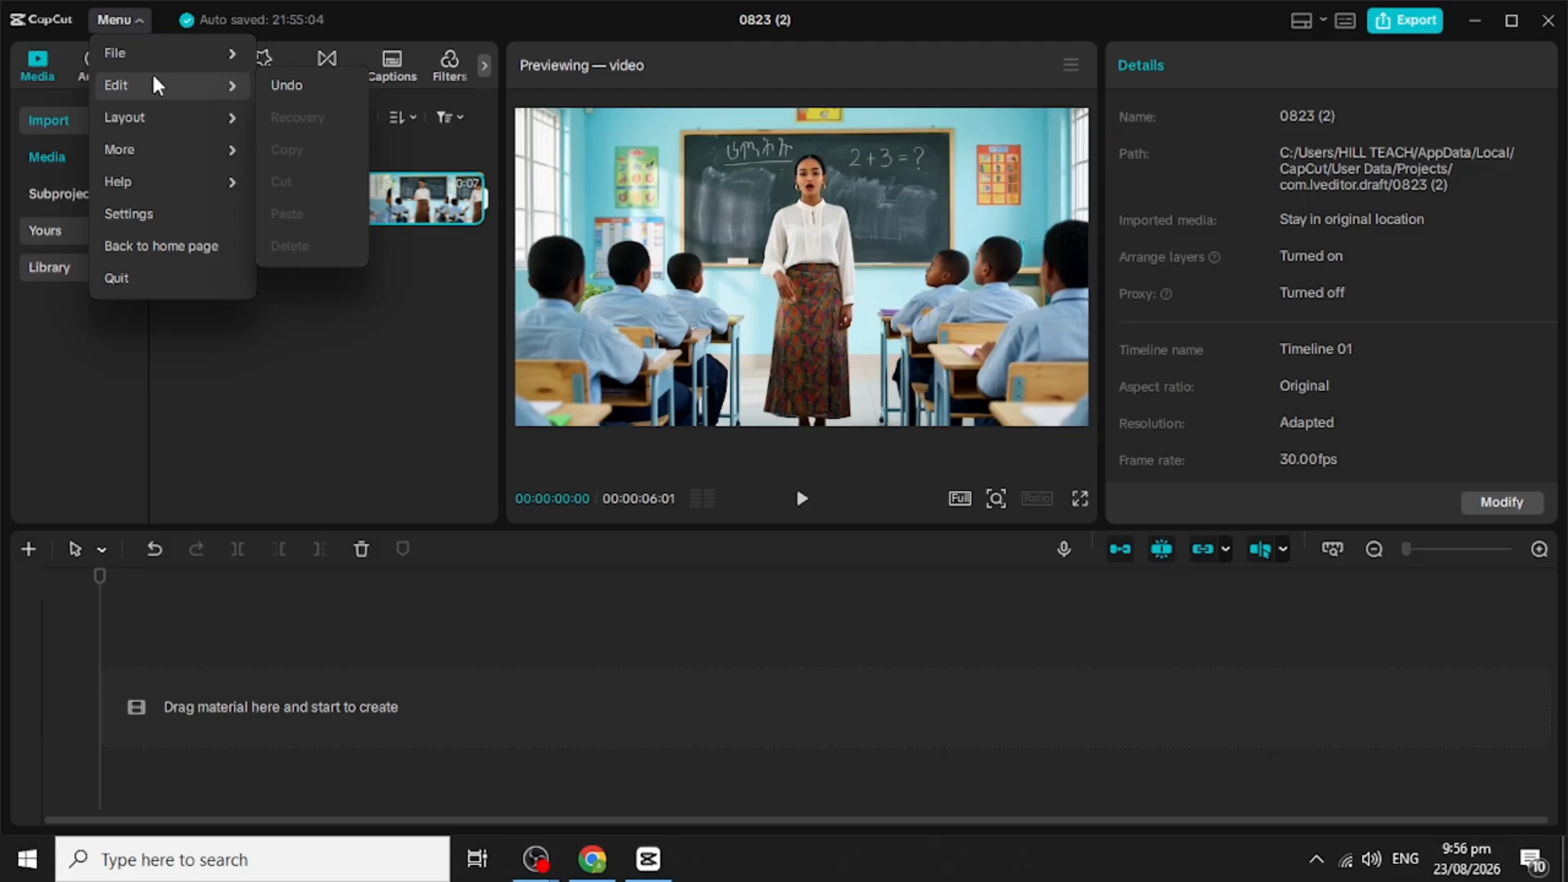
left_click(294, 86)
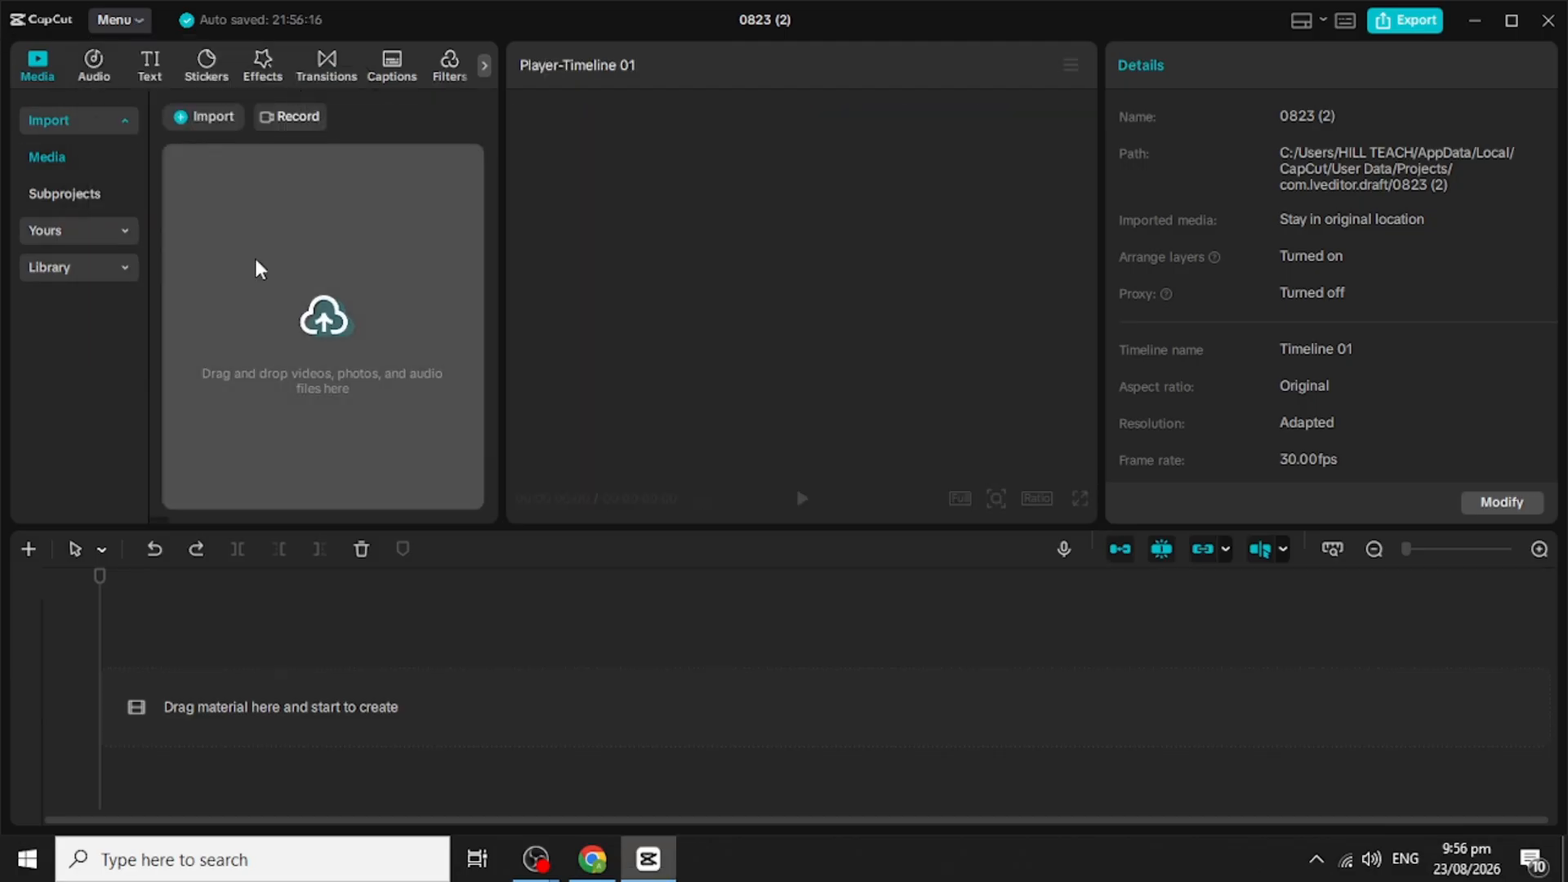
left_click(308, 323)
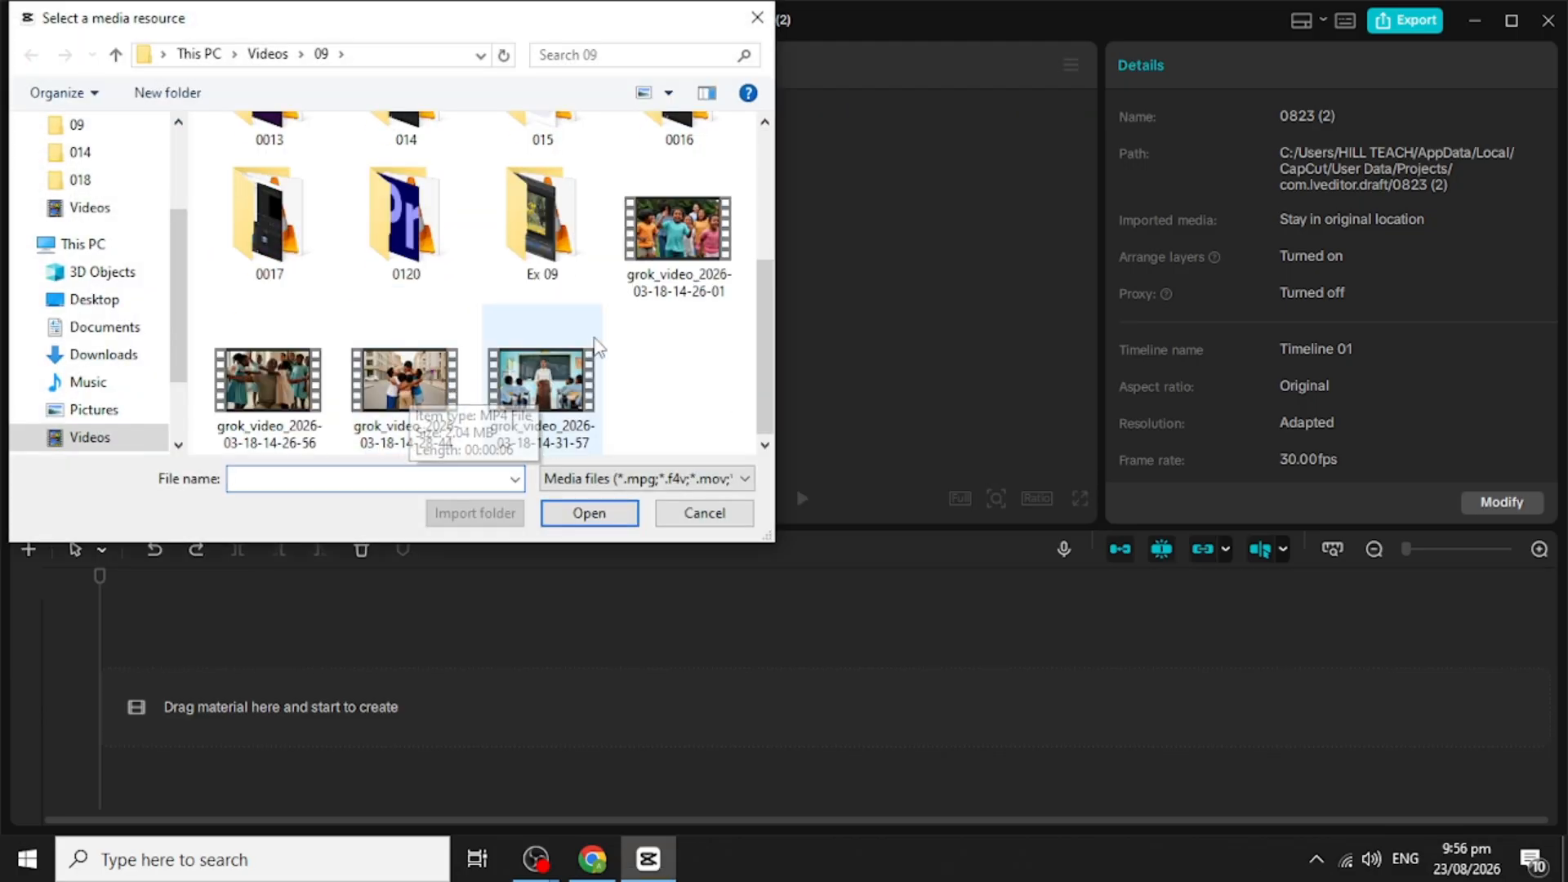
double_click(543, 380)
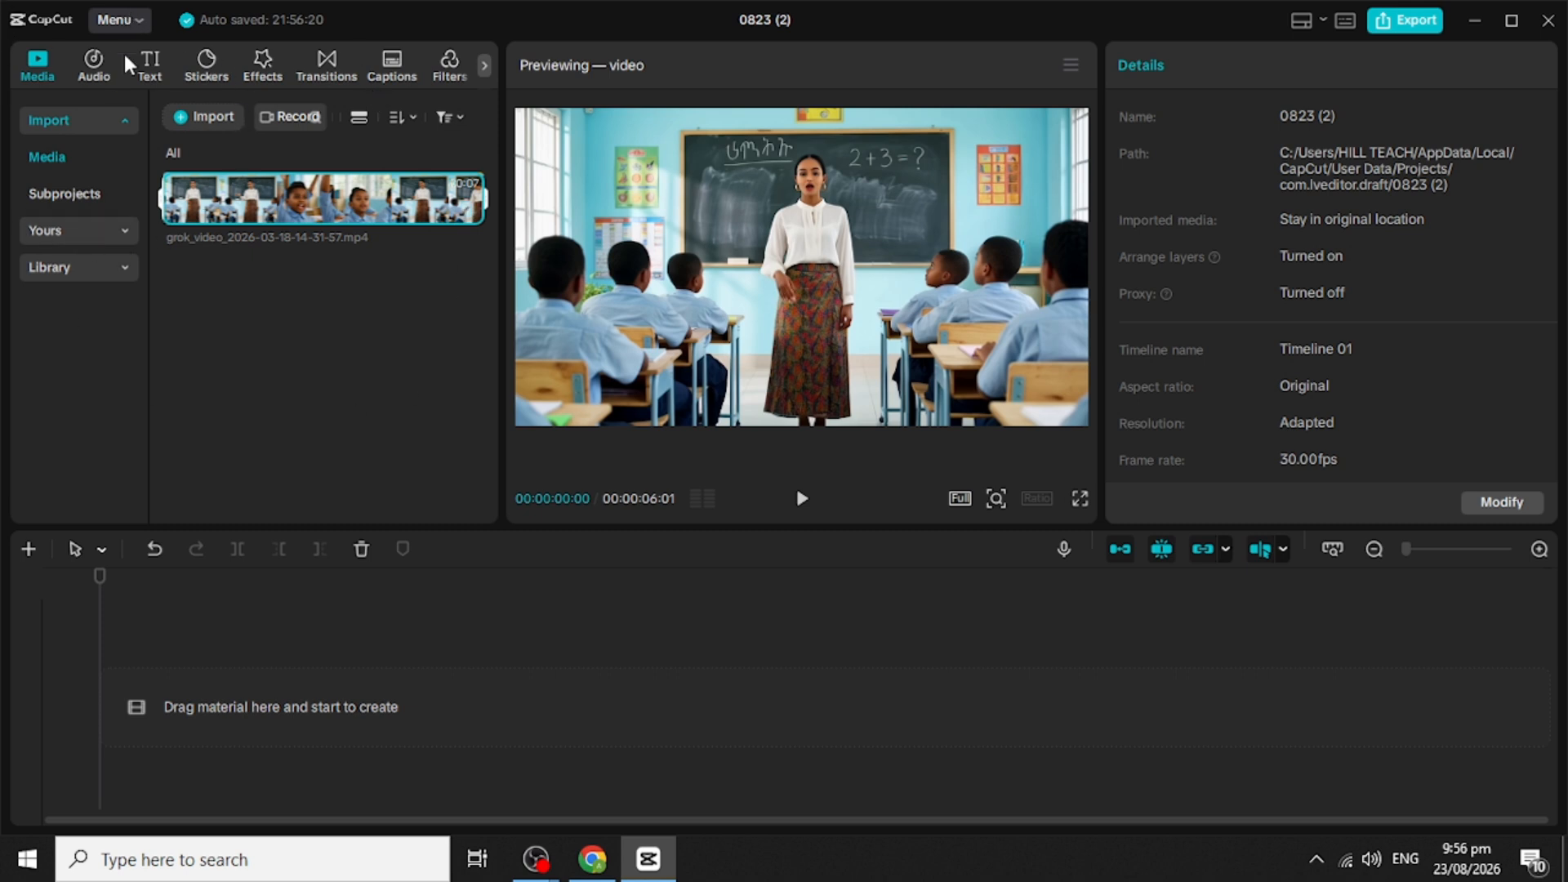
Step: Switch the workspace to the Media layout, followed by the Attributes layout
left_click(129, 24)
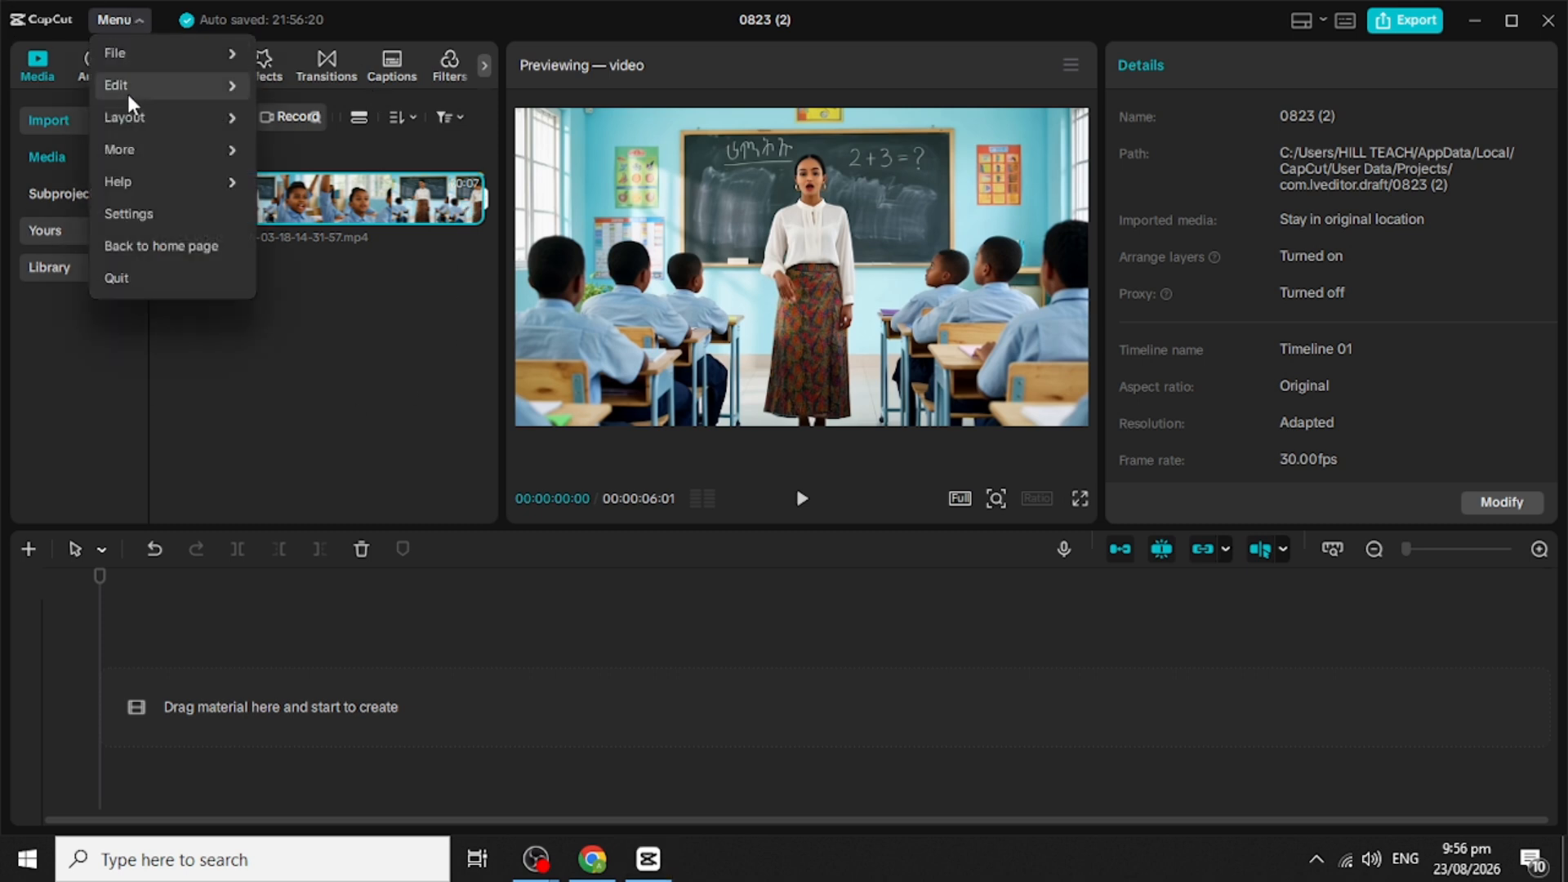
mouse_move(155, 125)
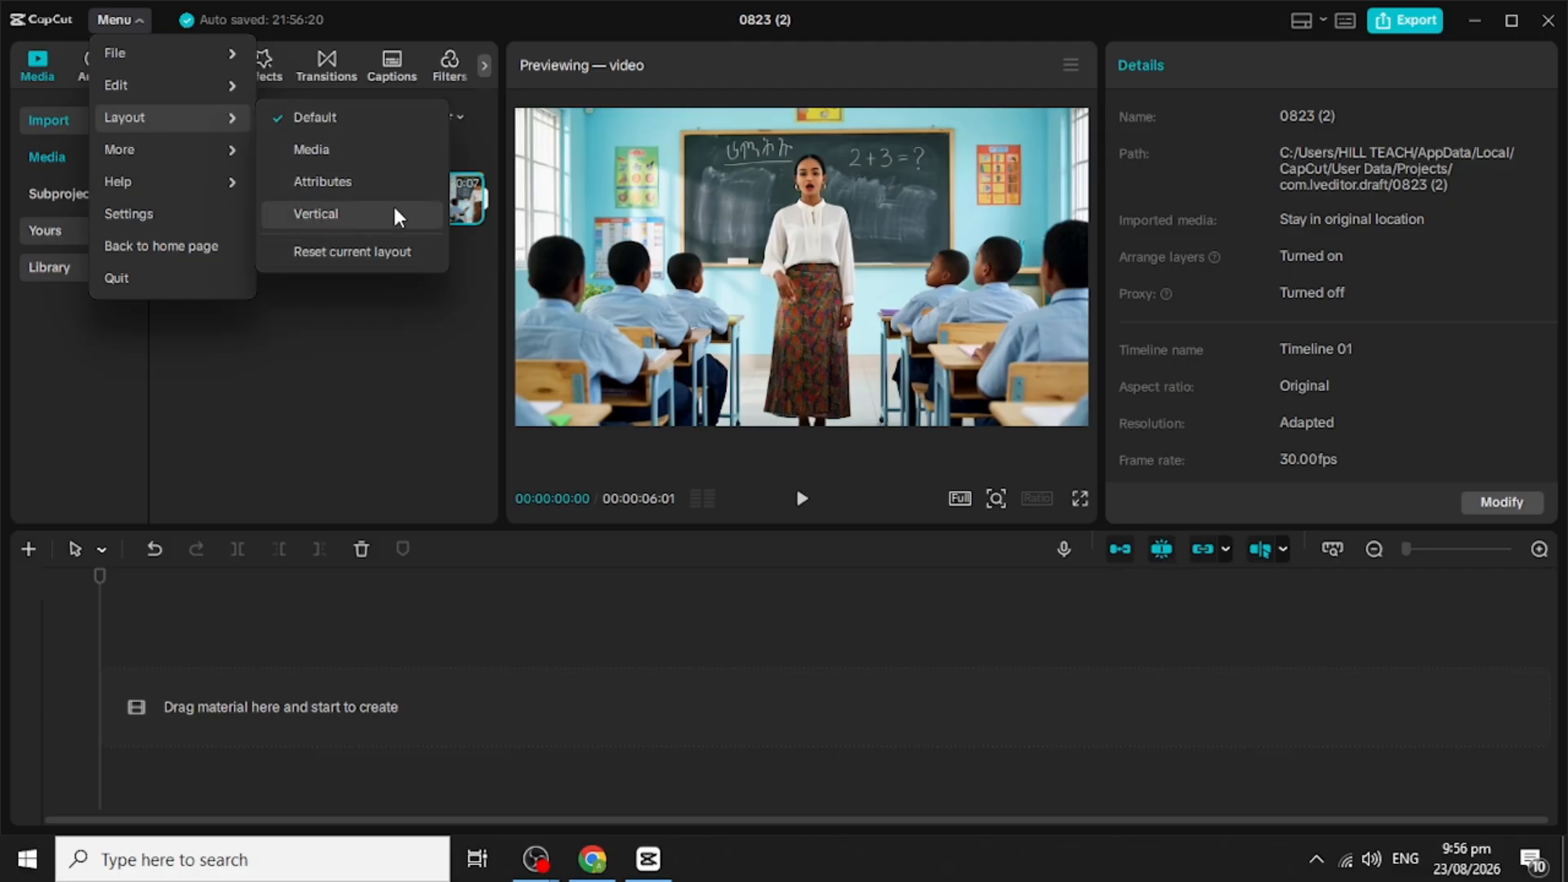
left_click(316, 152)
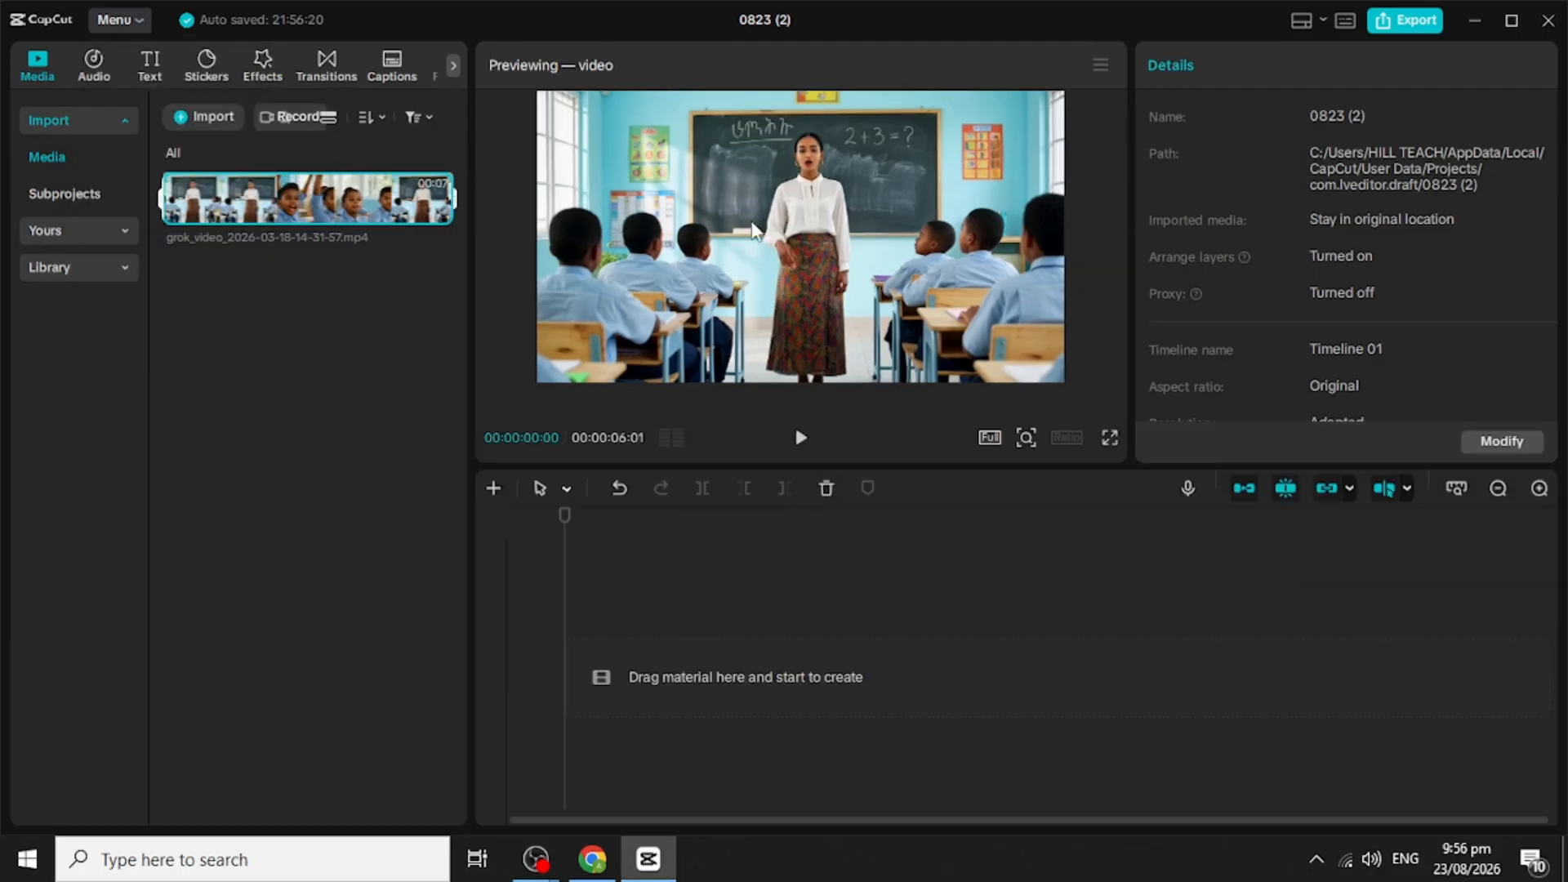
left_click(131, 22)
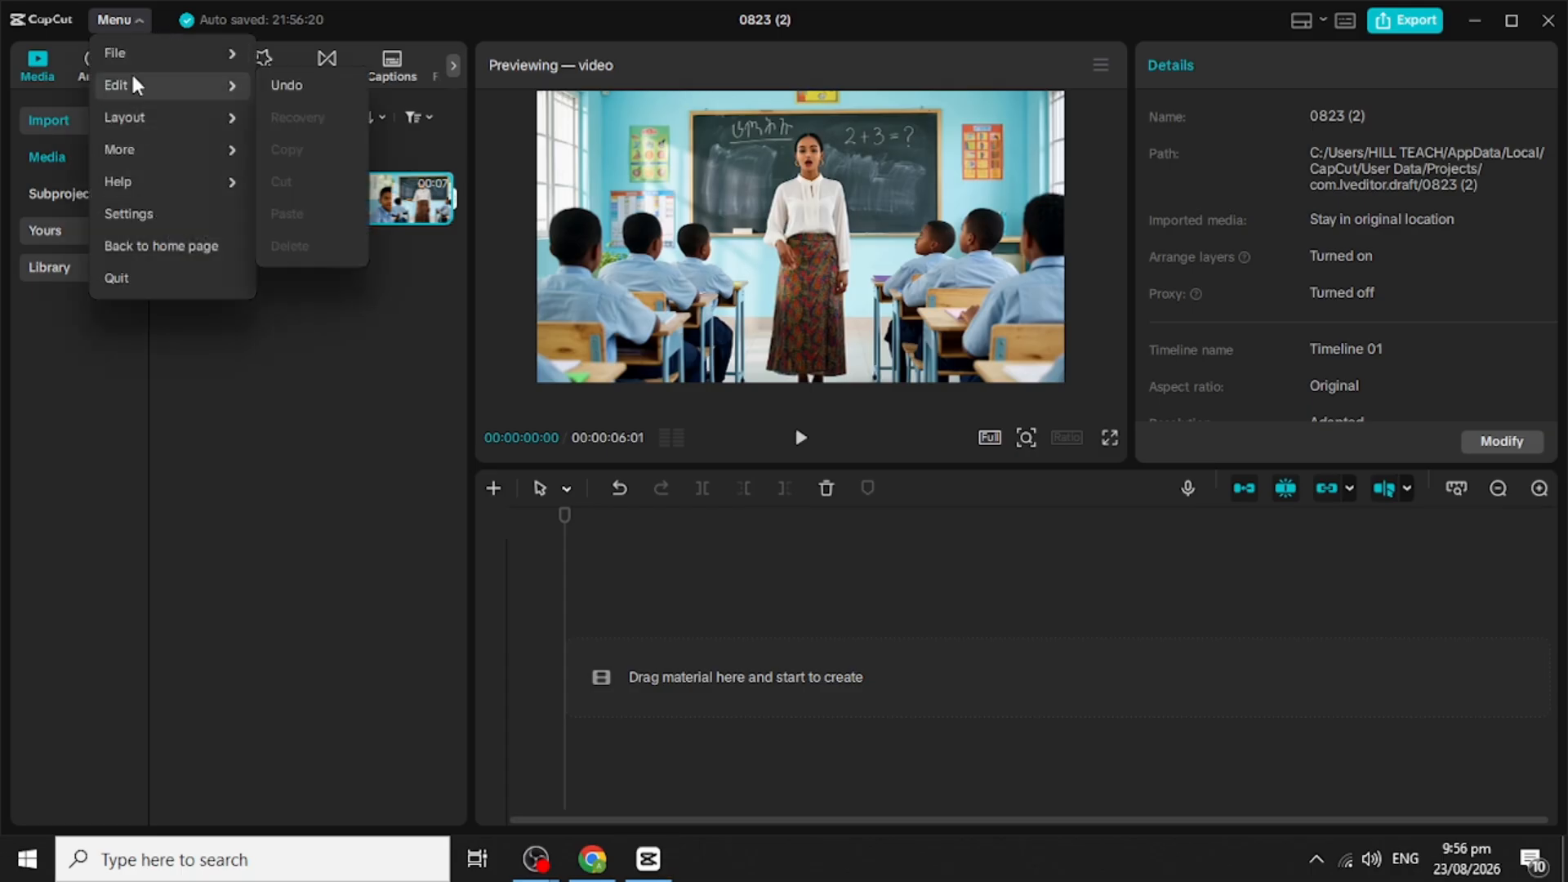
mouse_move(143, 152)
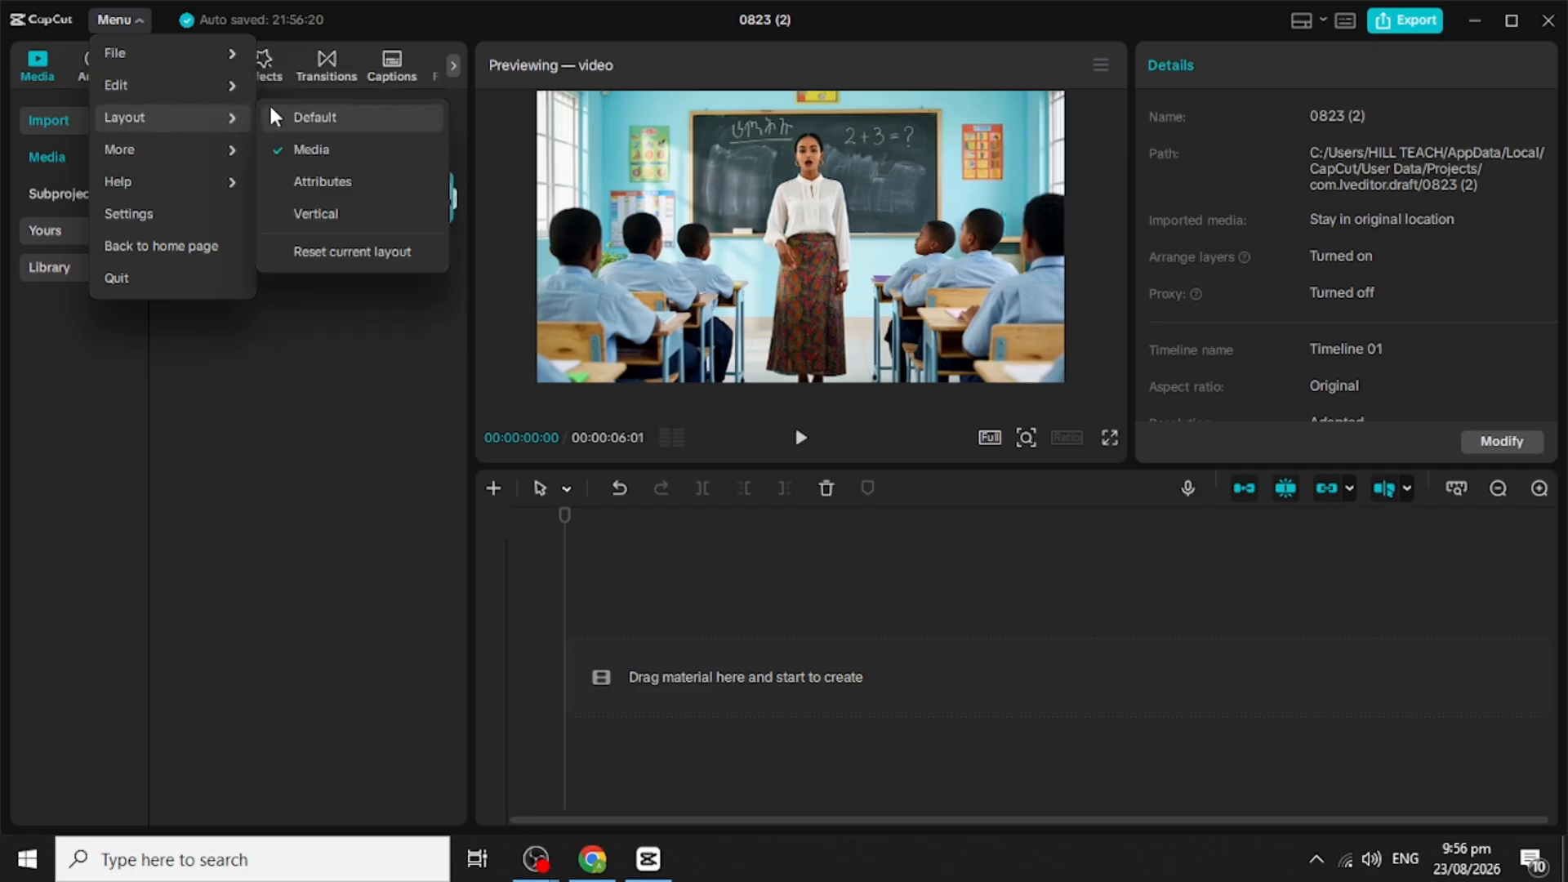
left_click(321, 181)
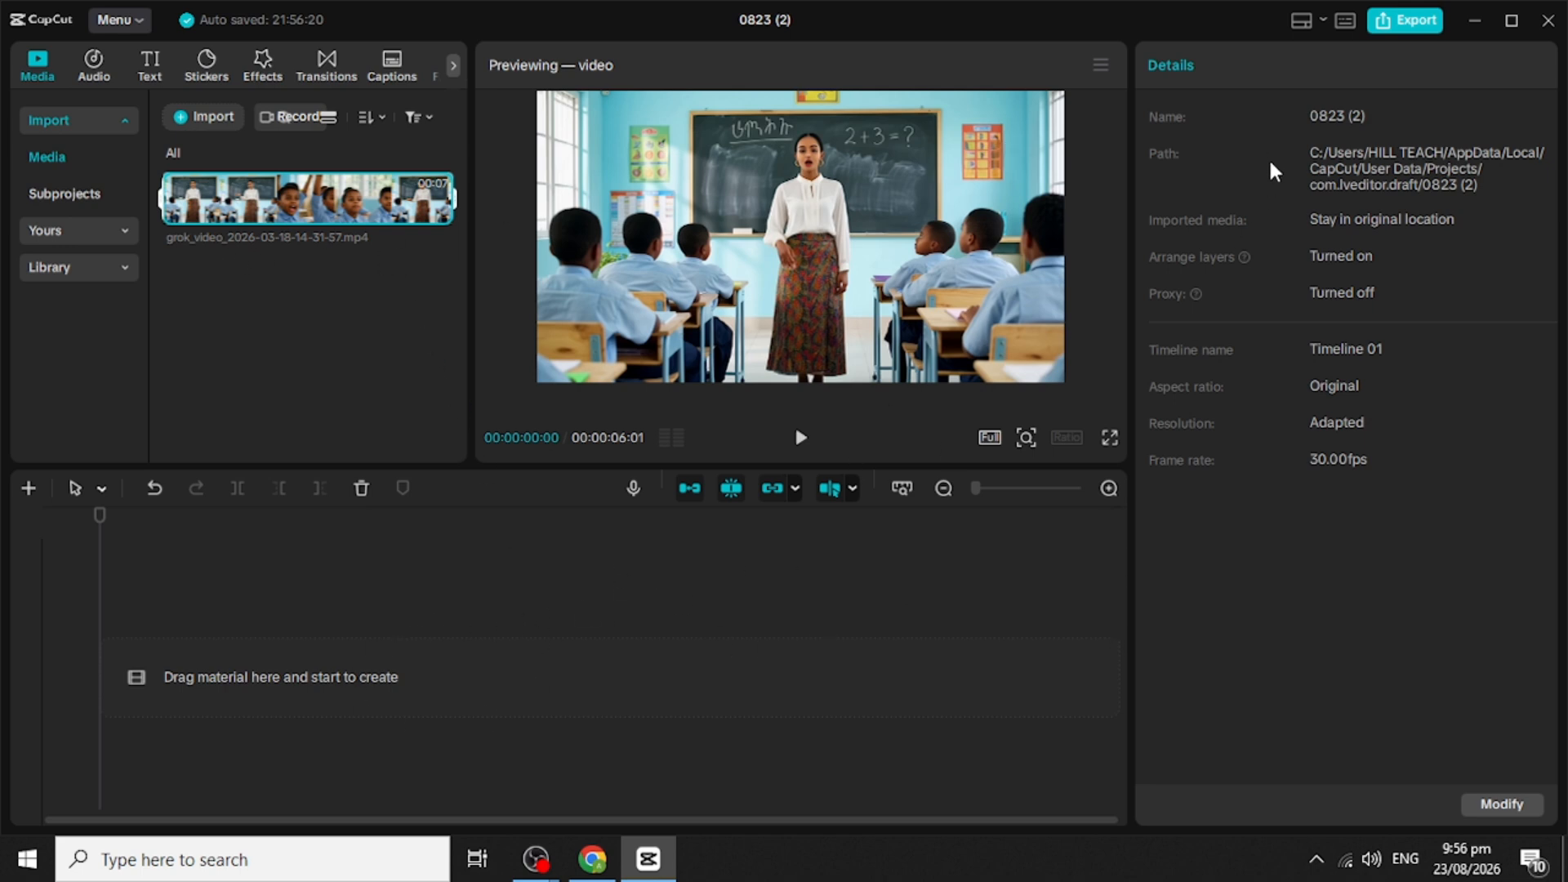
Step: Switch the workspace to the Vertical layout, and return it to the Default layout
left_click(133, 26)
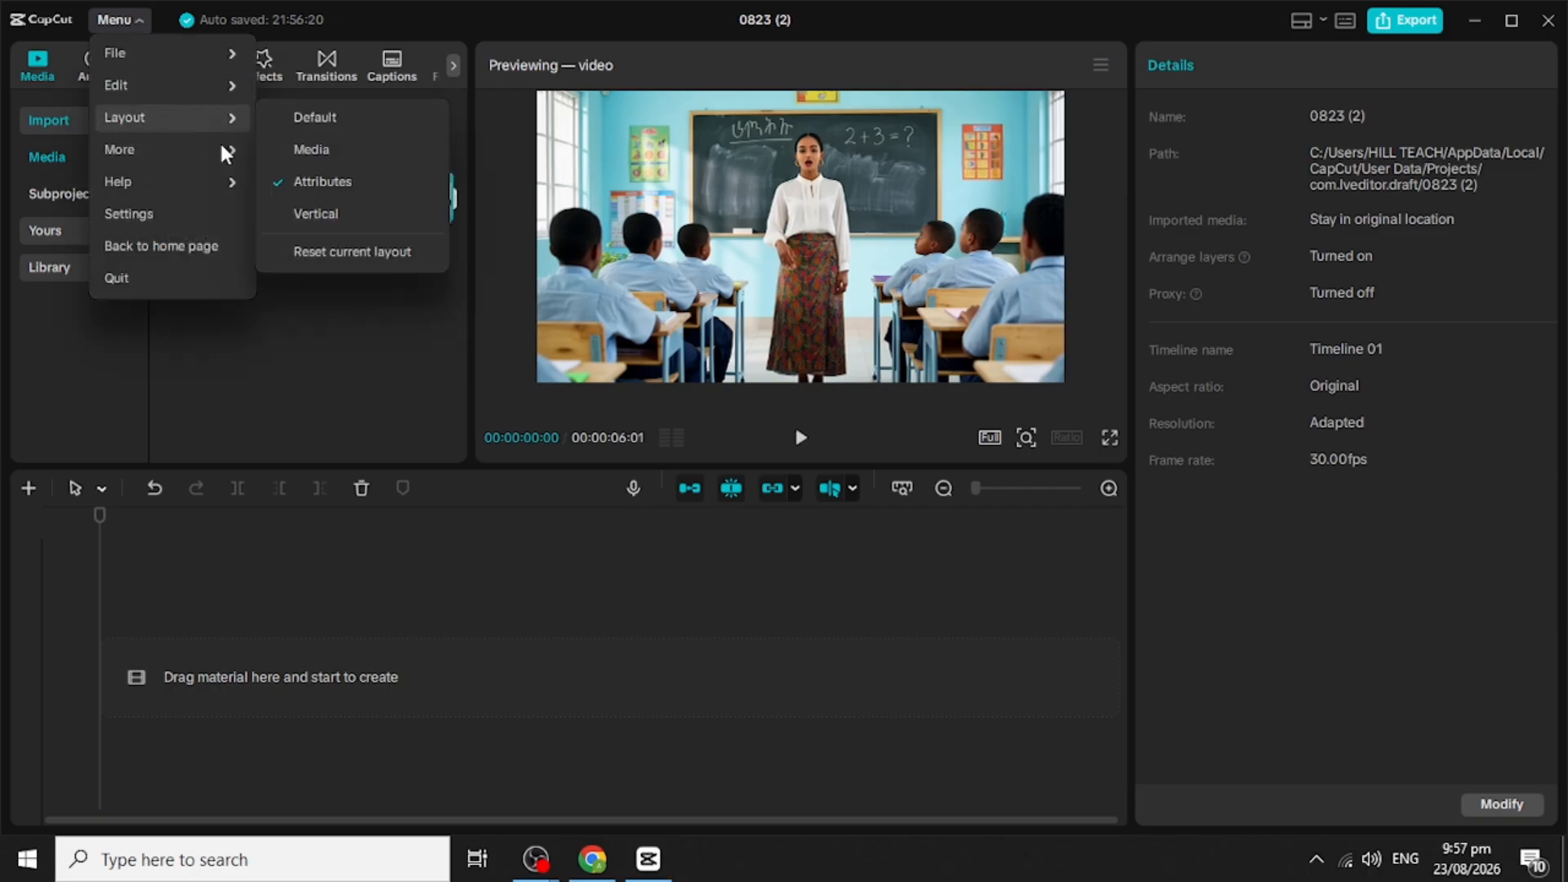
left_click(317, 213)
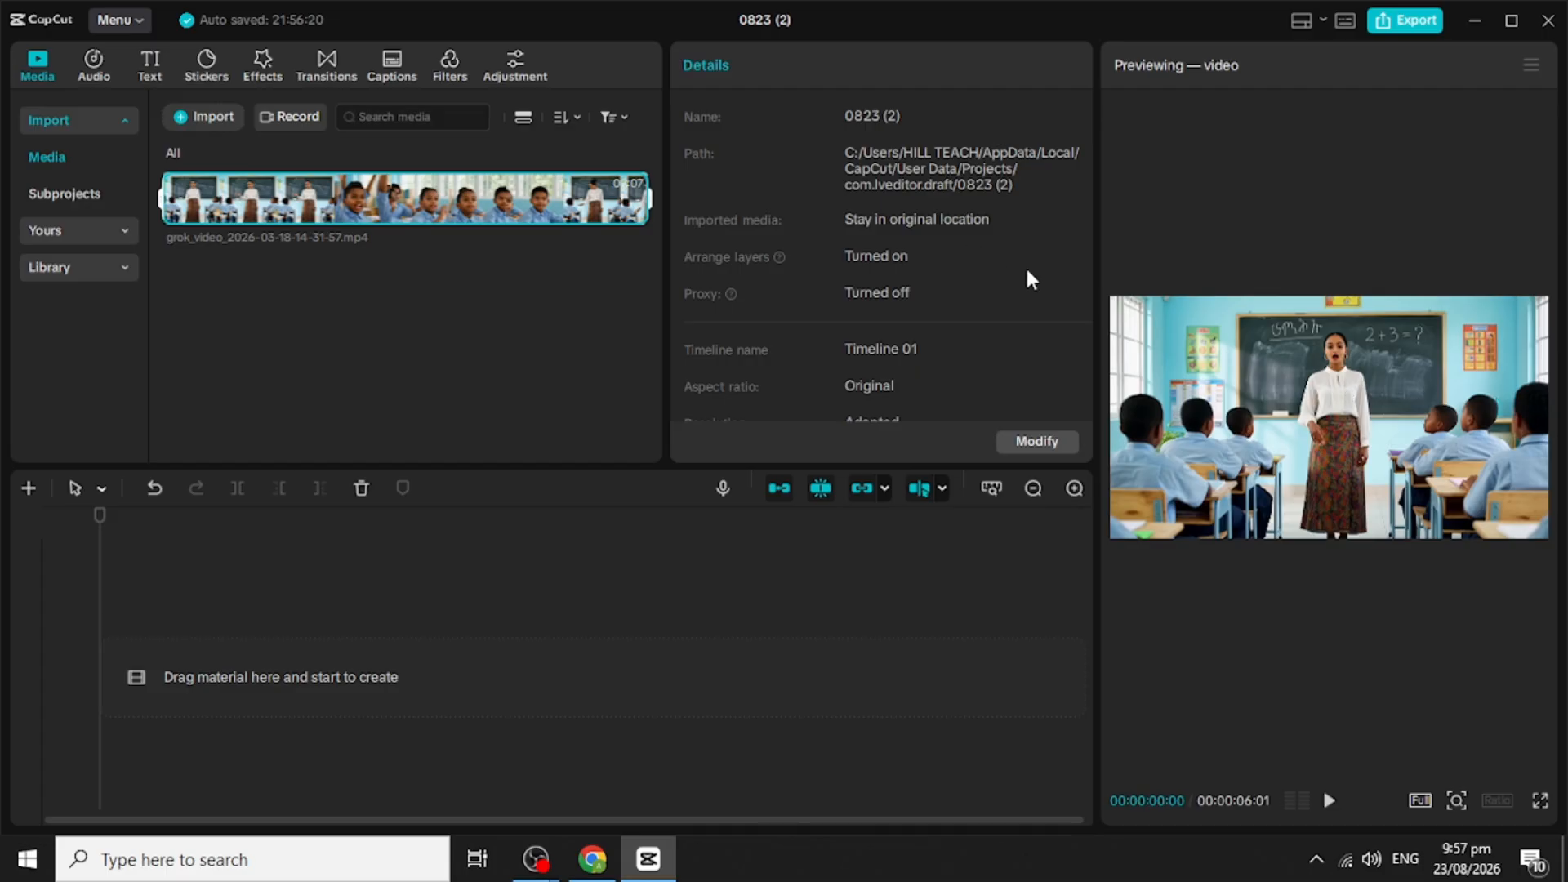
left_click(560, 524)
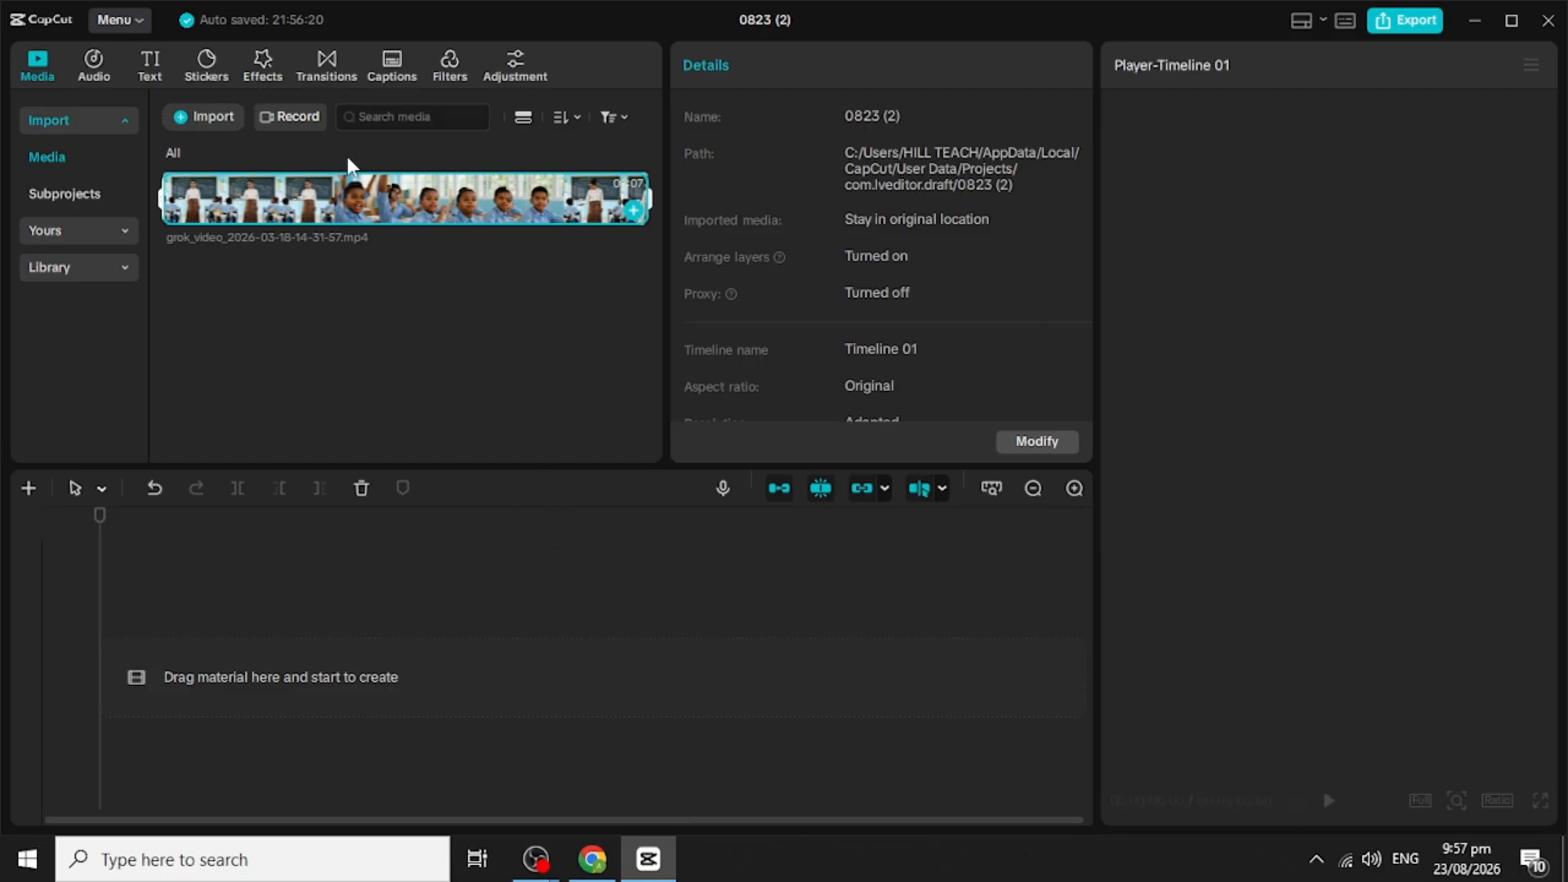
left_click(138, 24)
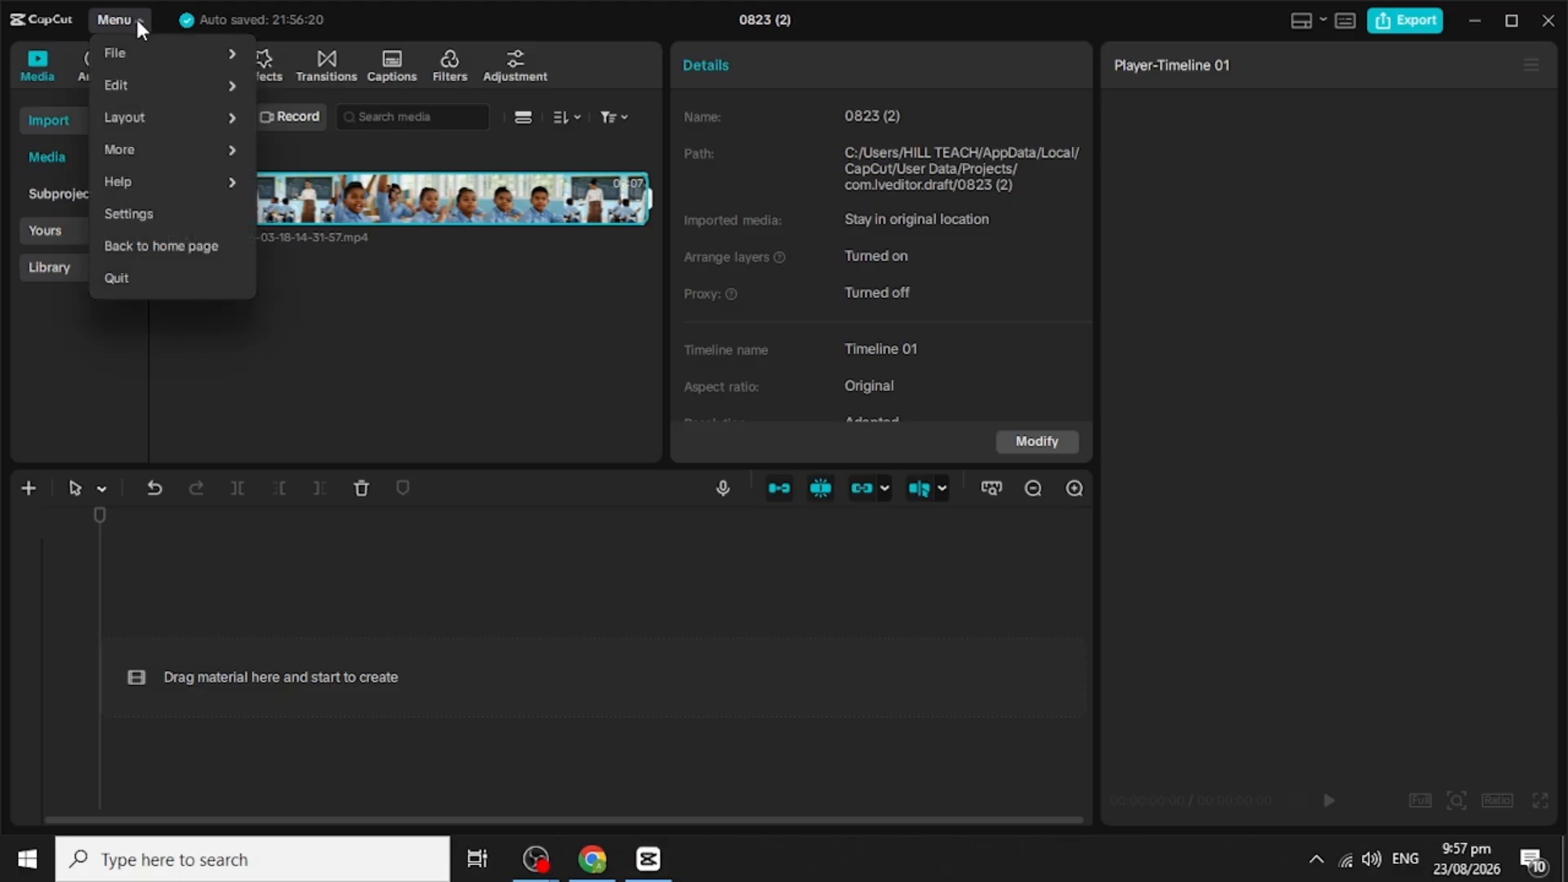
mouse_move(118, 200)
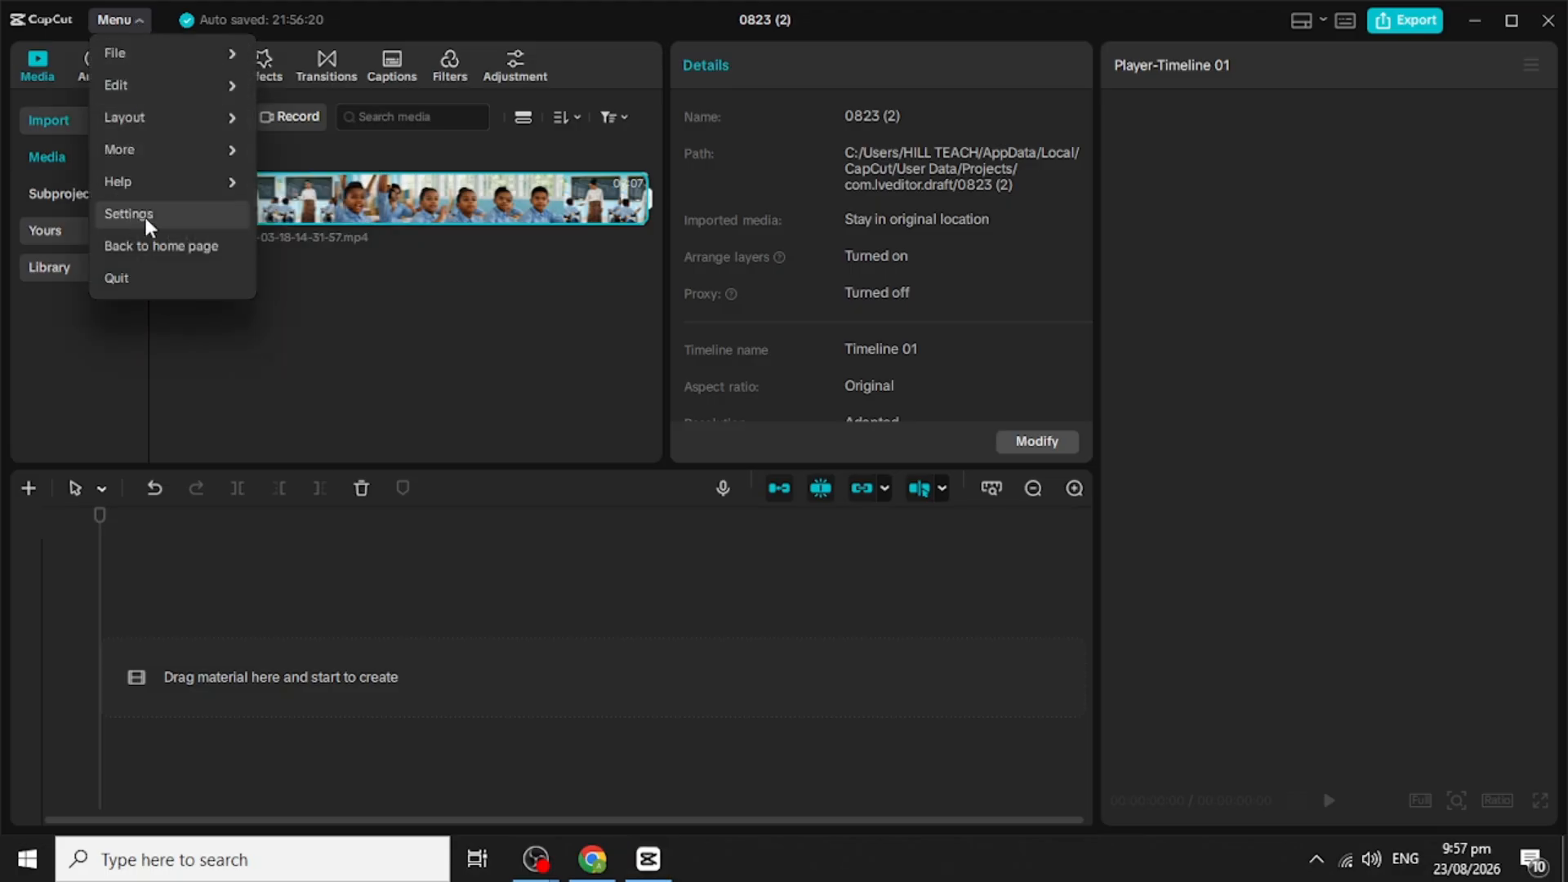
mouse_move(159, 118)
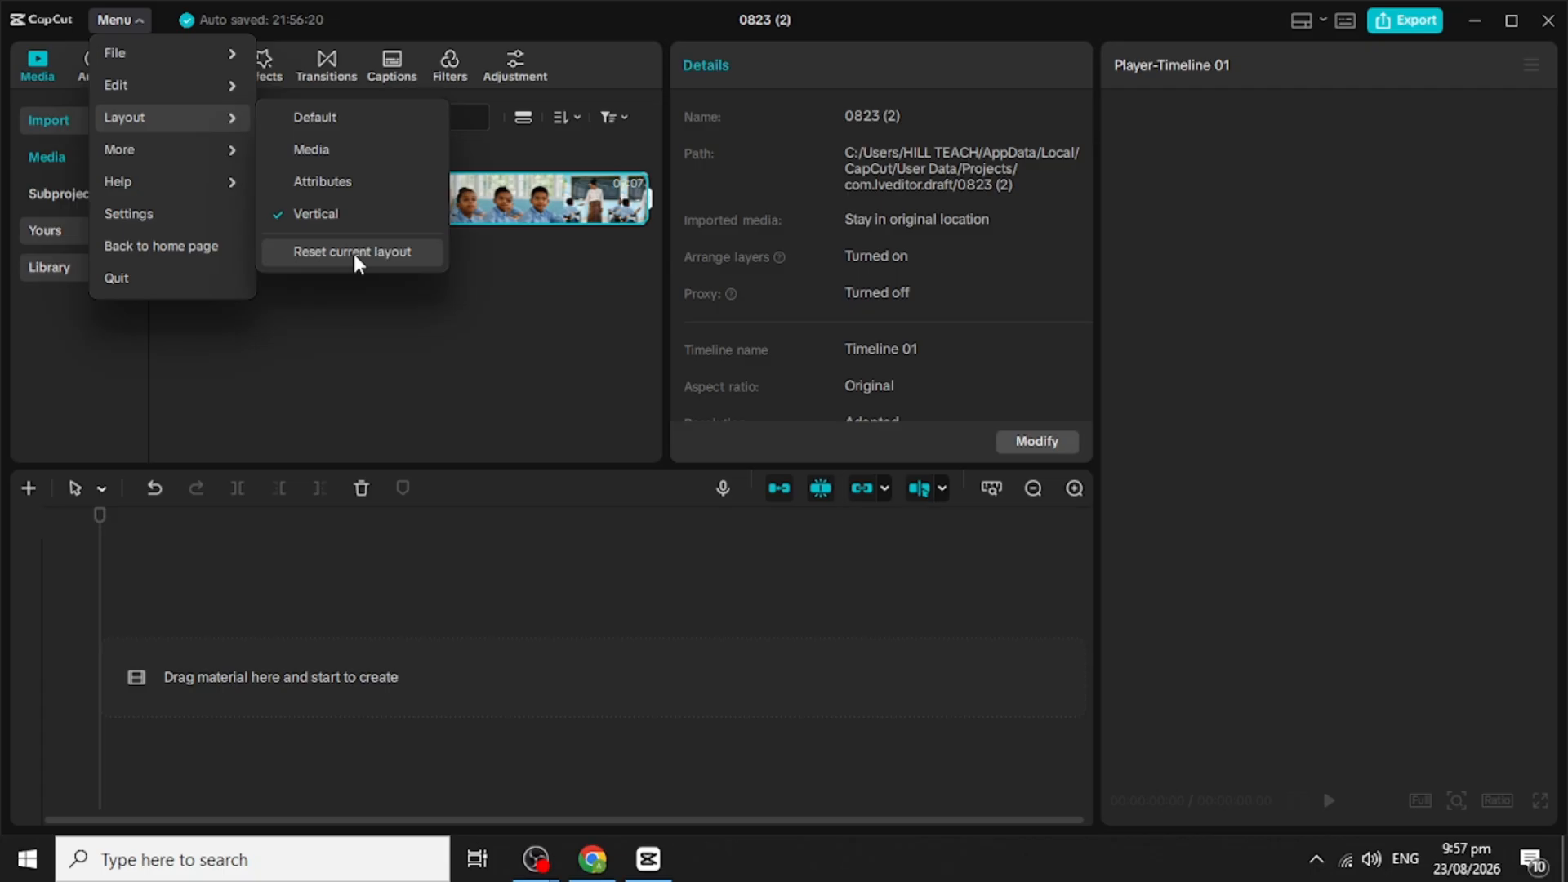
left_click(317, 118)
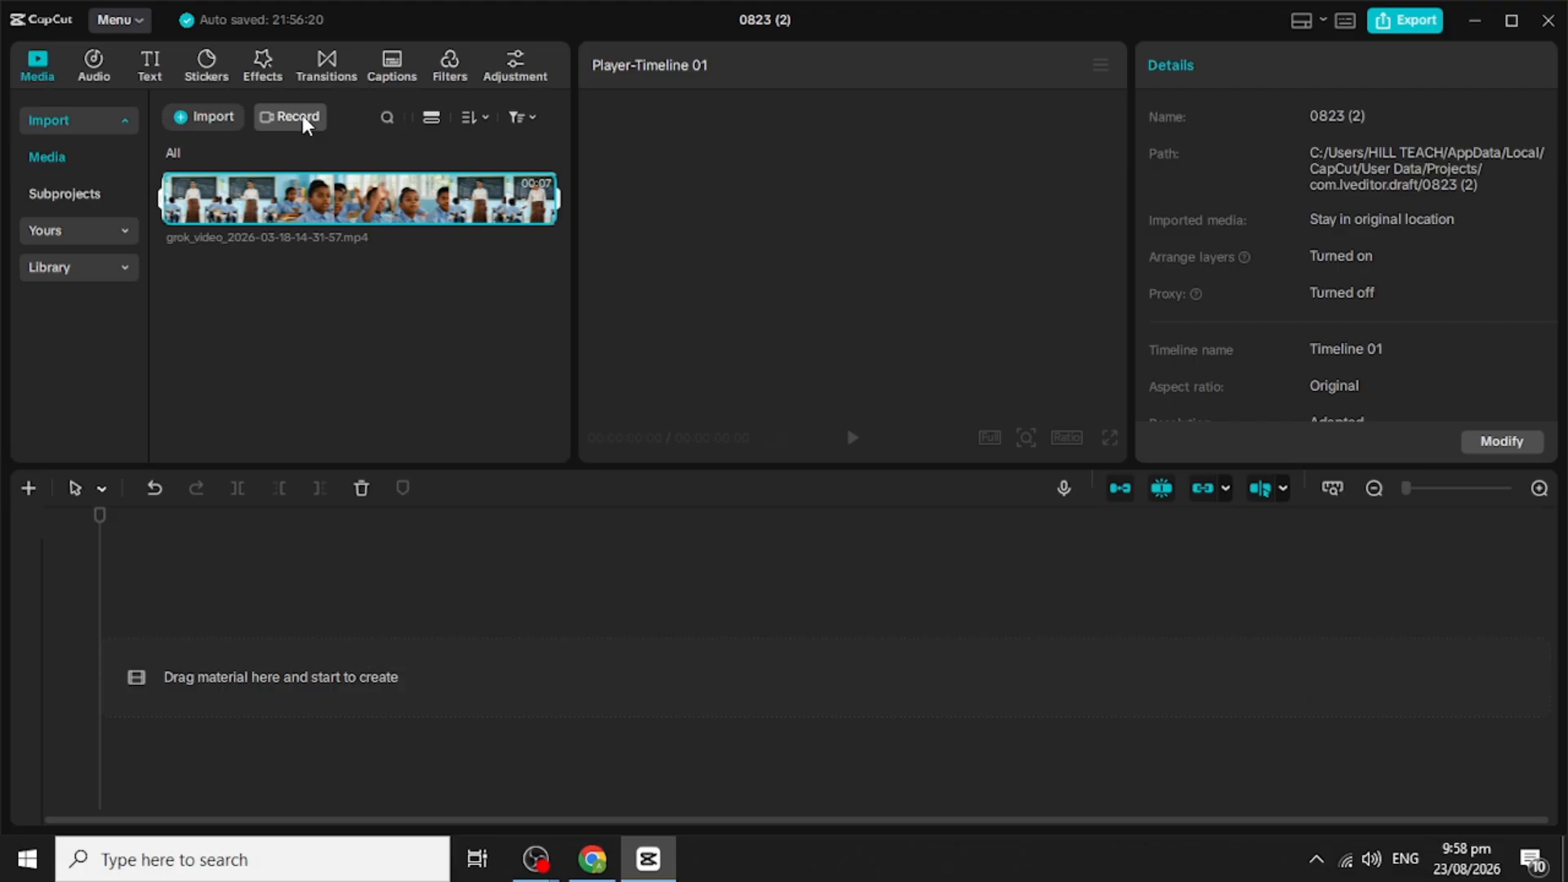
Step: Find "typing" sounds in the audio library and download the Rapid Fire realistic keyboard typing effect and Keyboard Typing 01
left_click(95, 71)
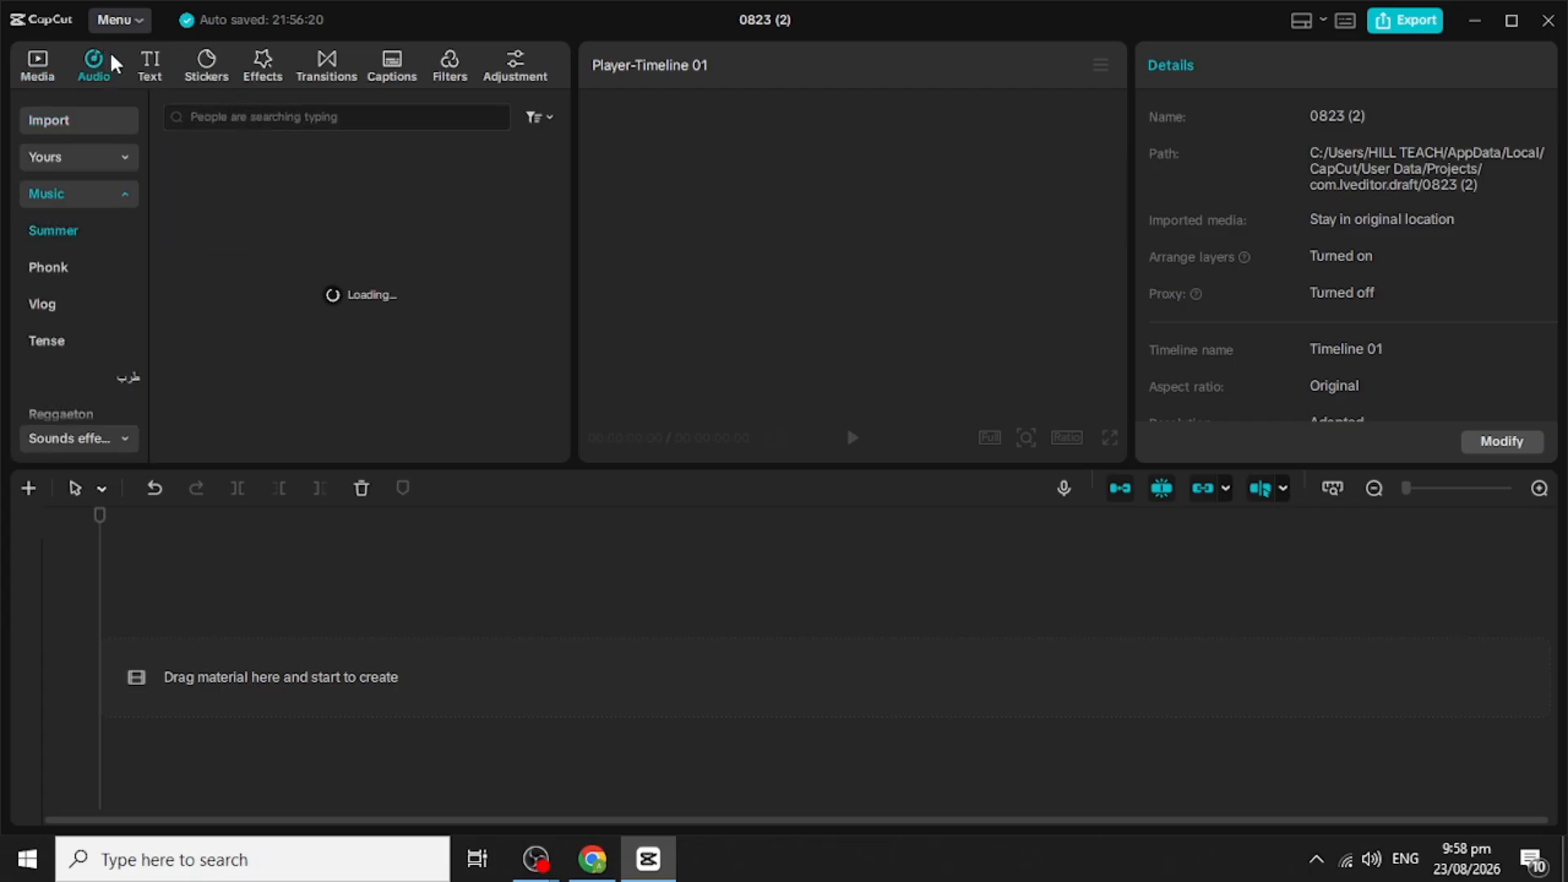
left_click(223, 115)
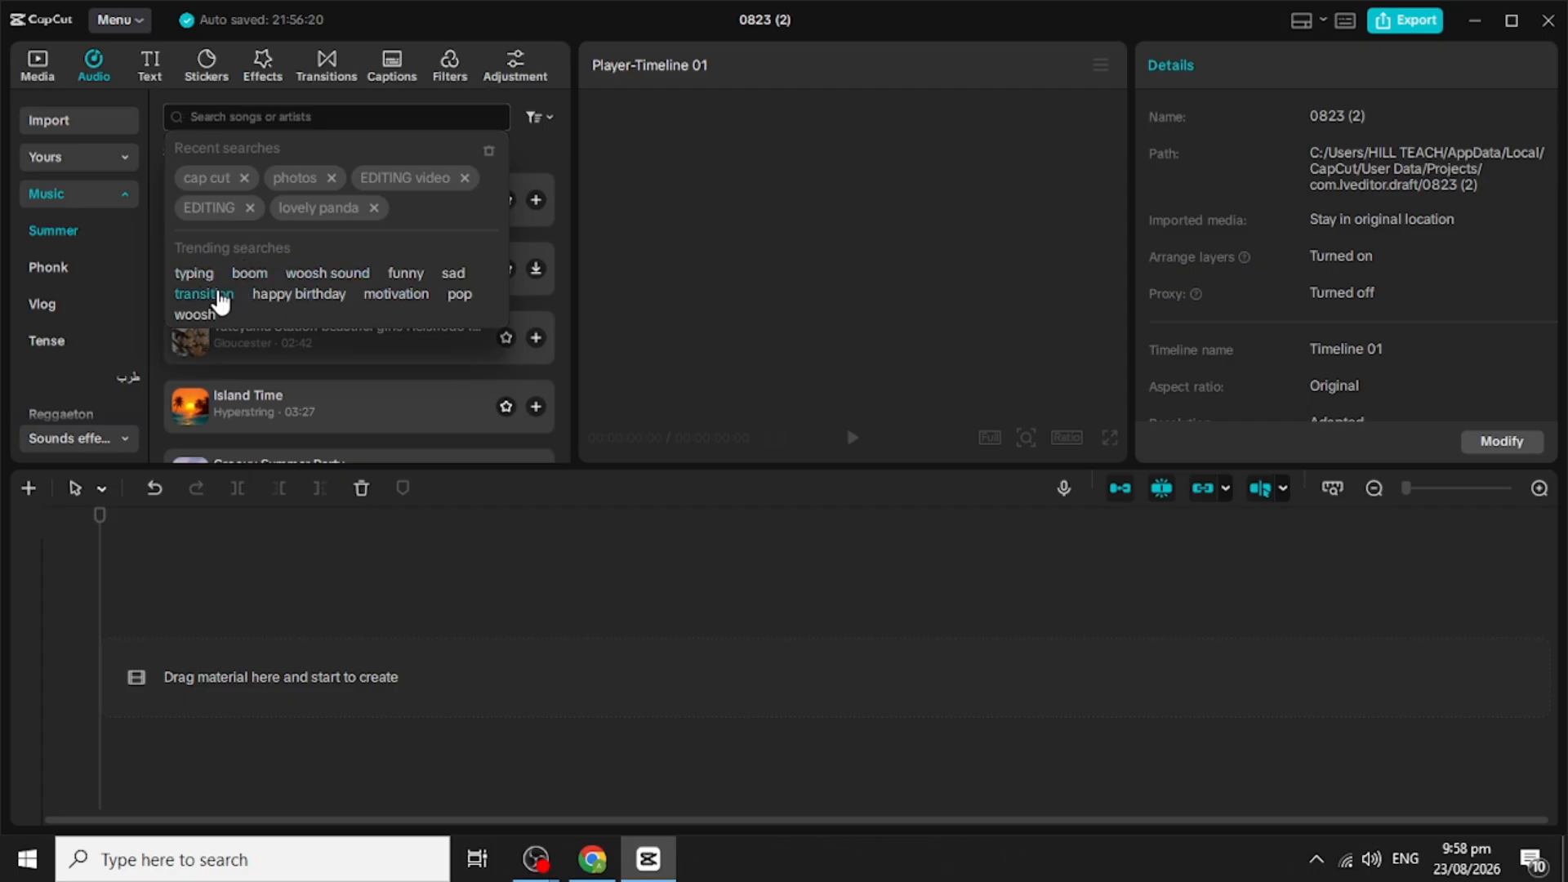
left_click(184, 273)
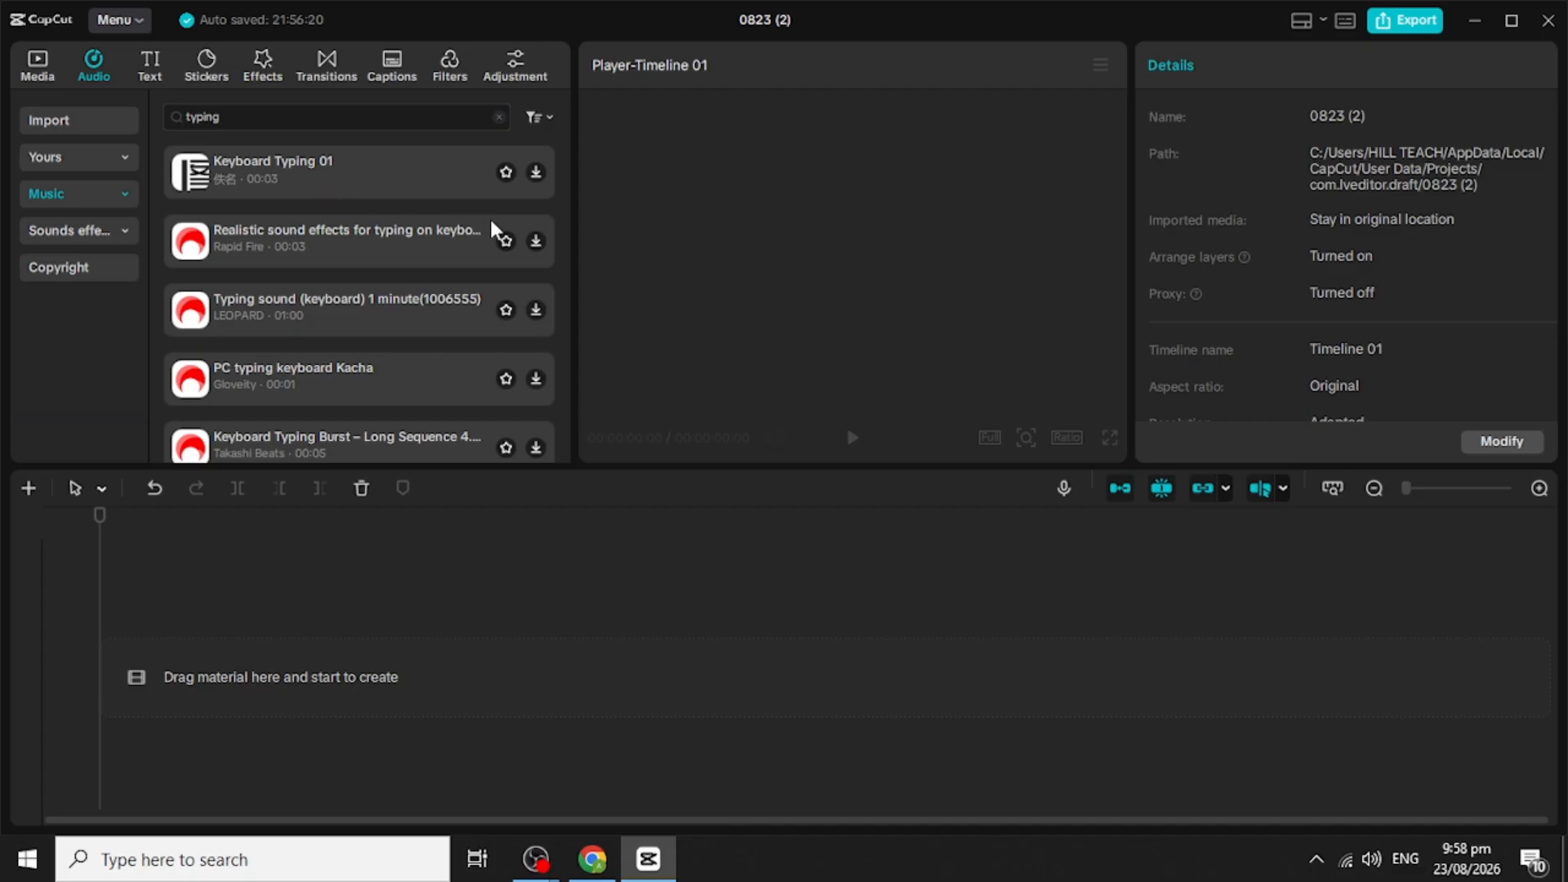
left_click(535, 241)
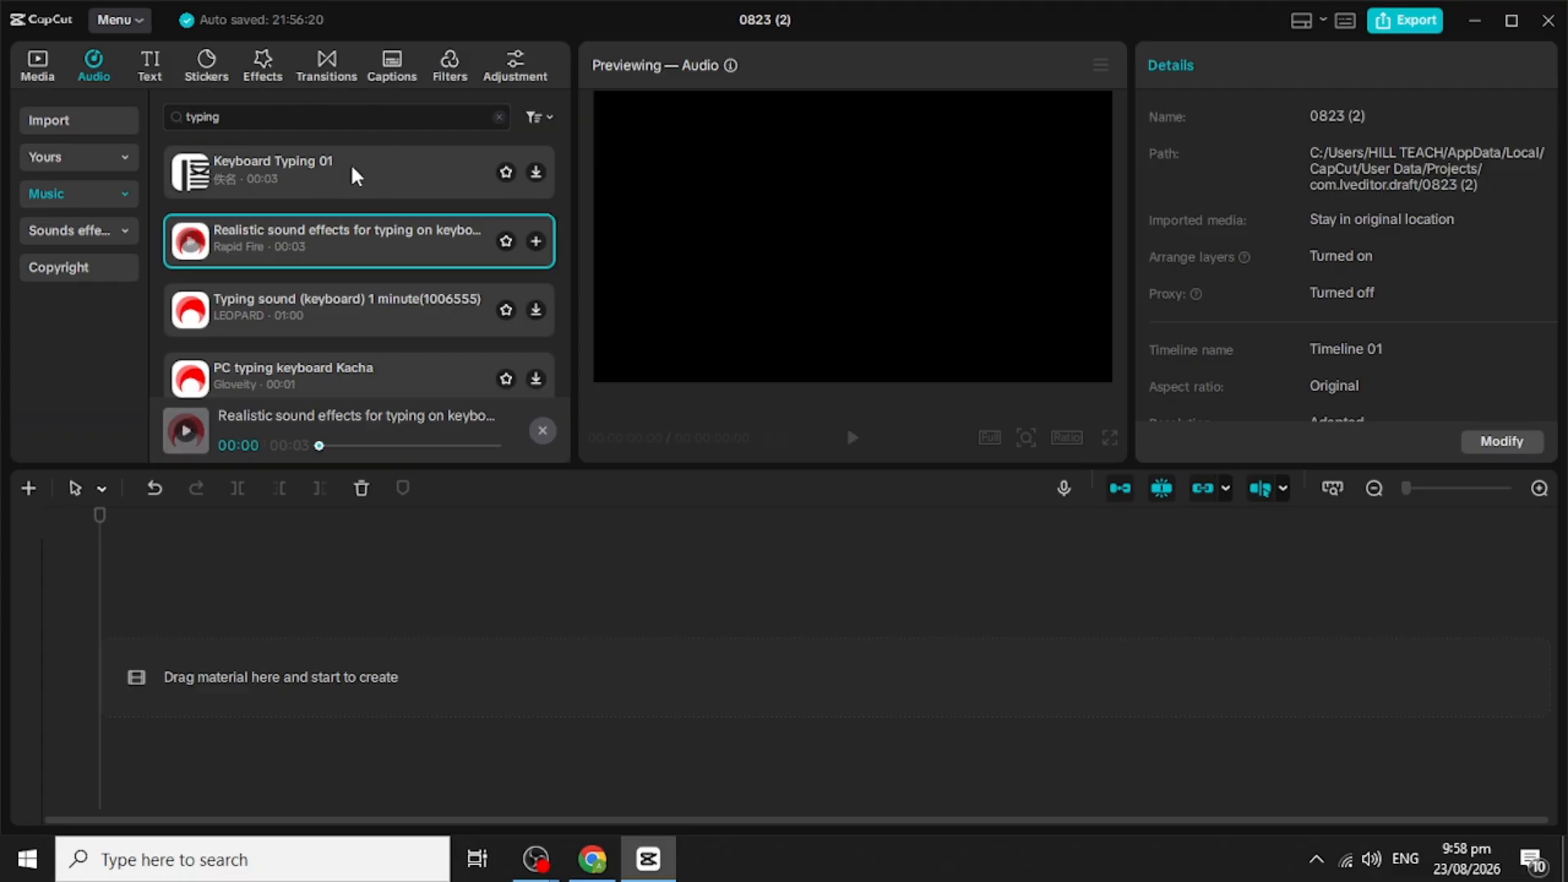
left_click(535, 173)
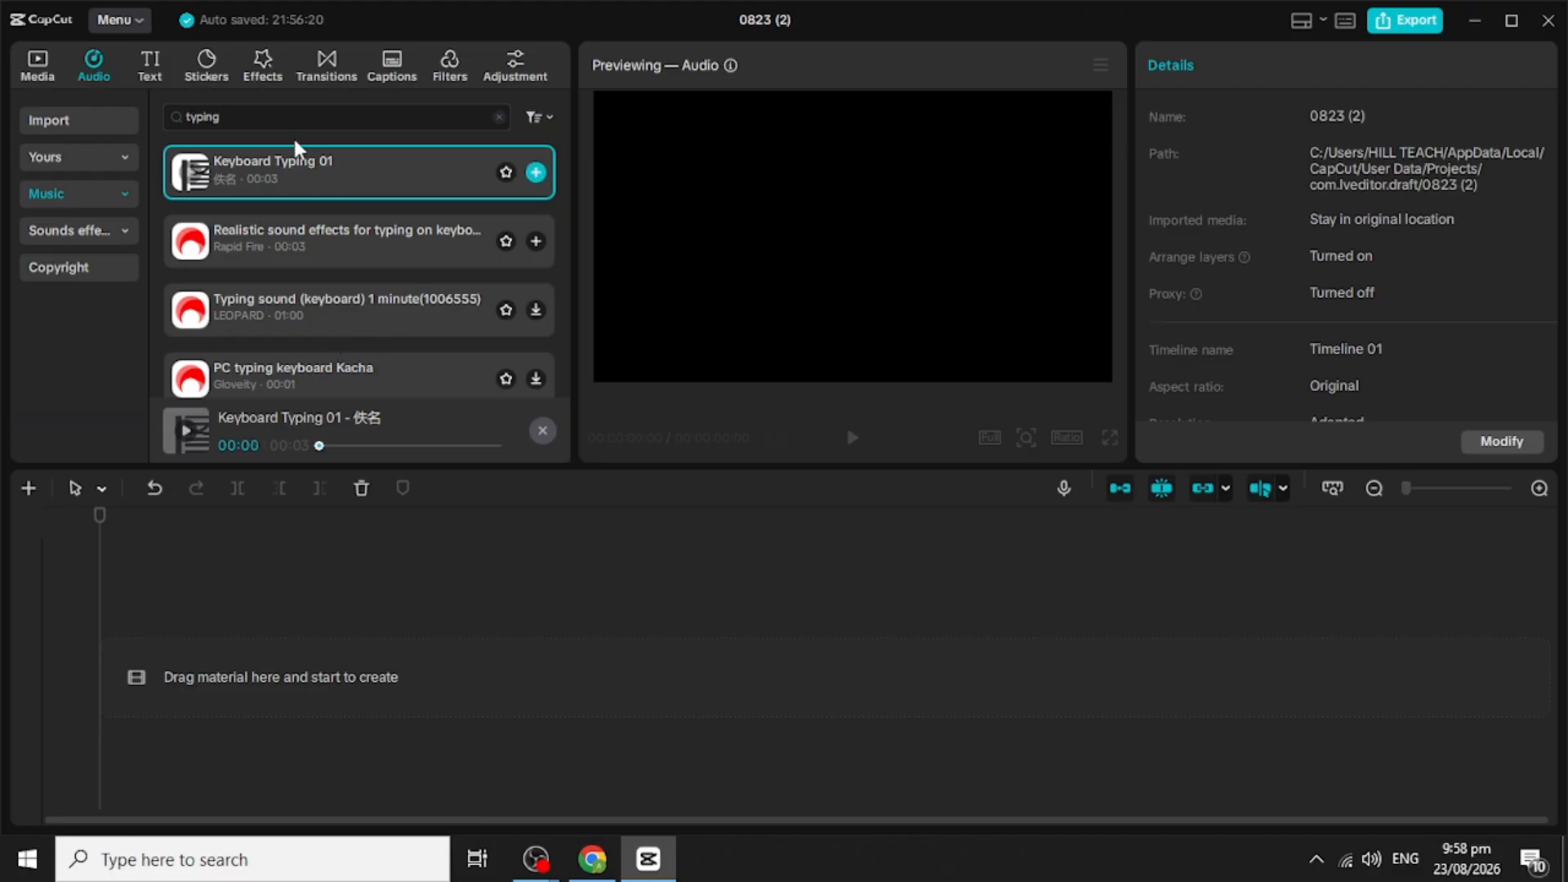
Step: Search the audio library for "happy birthday" instead of "typing" and browse the listed tracks
left_click(231, 117)
key("BackSpace")
key("BackSpace")
key("BackSpace")
key("BackSpace")
key("BackSpace")
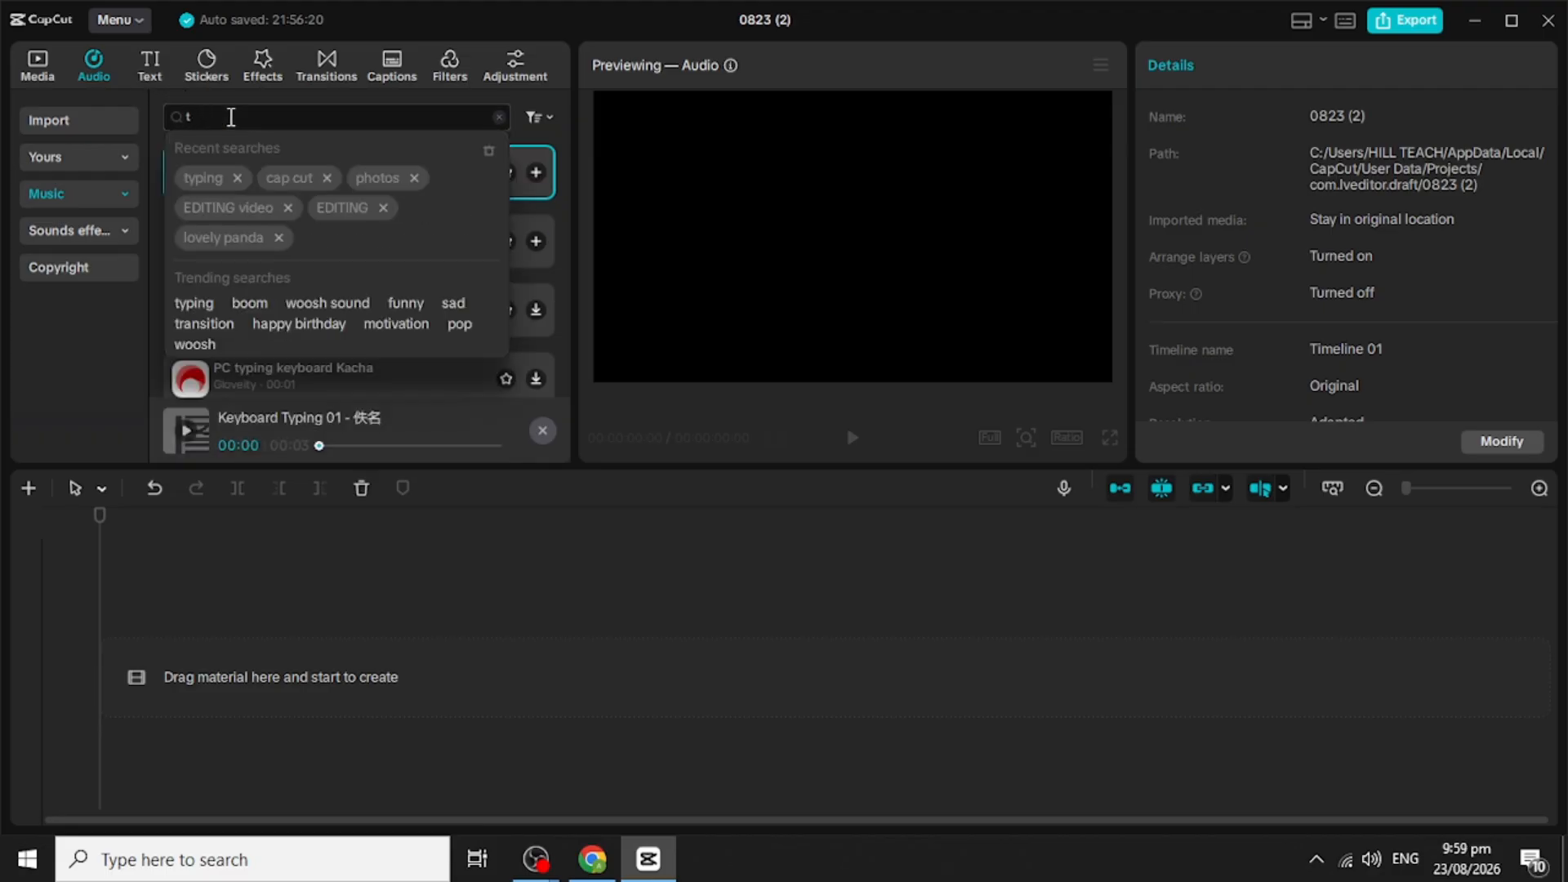
key("BackSpace")
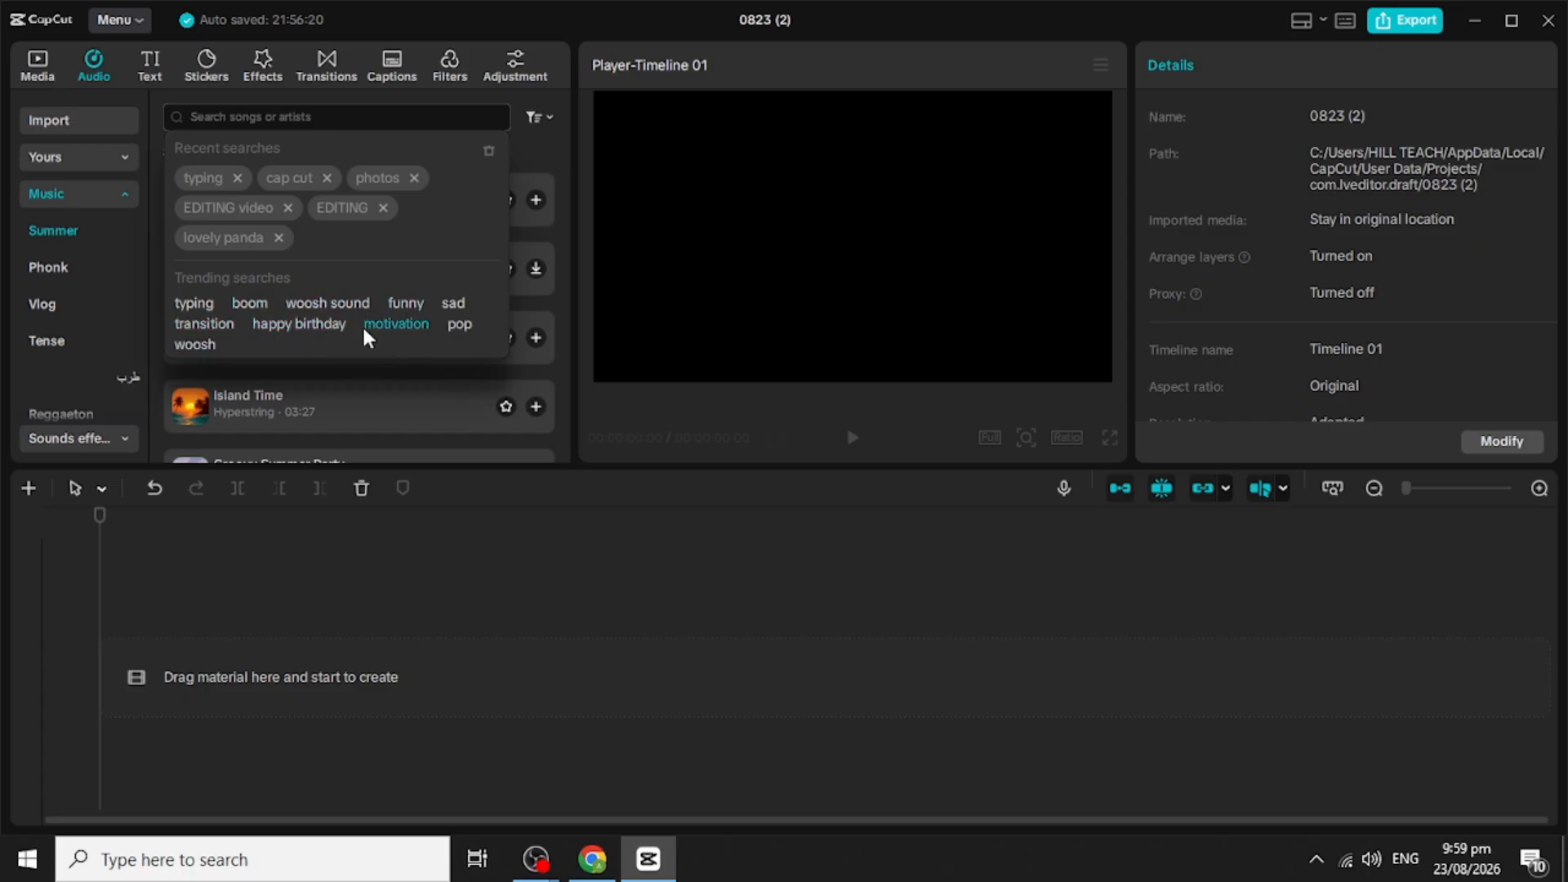
left_click(282, 324)
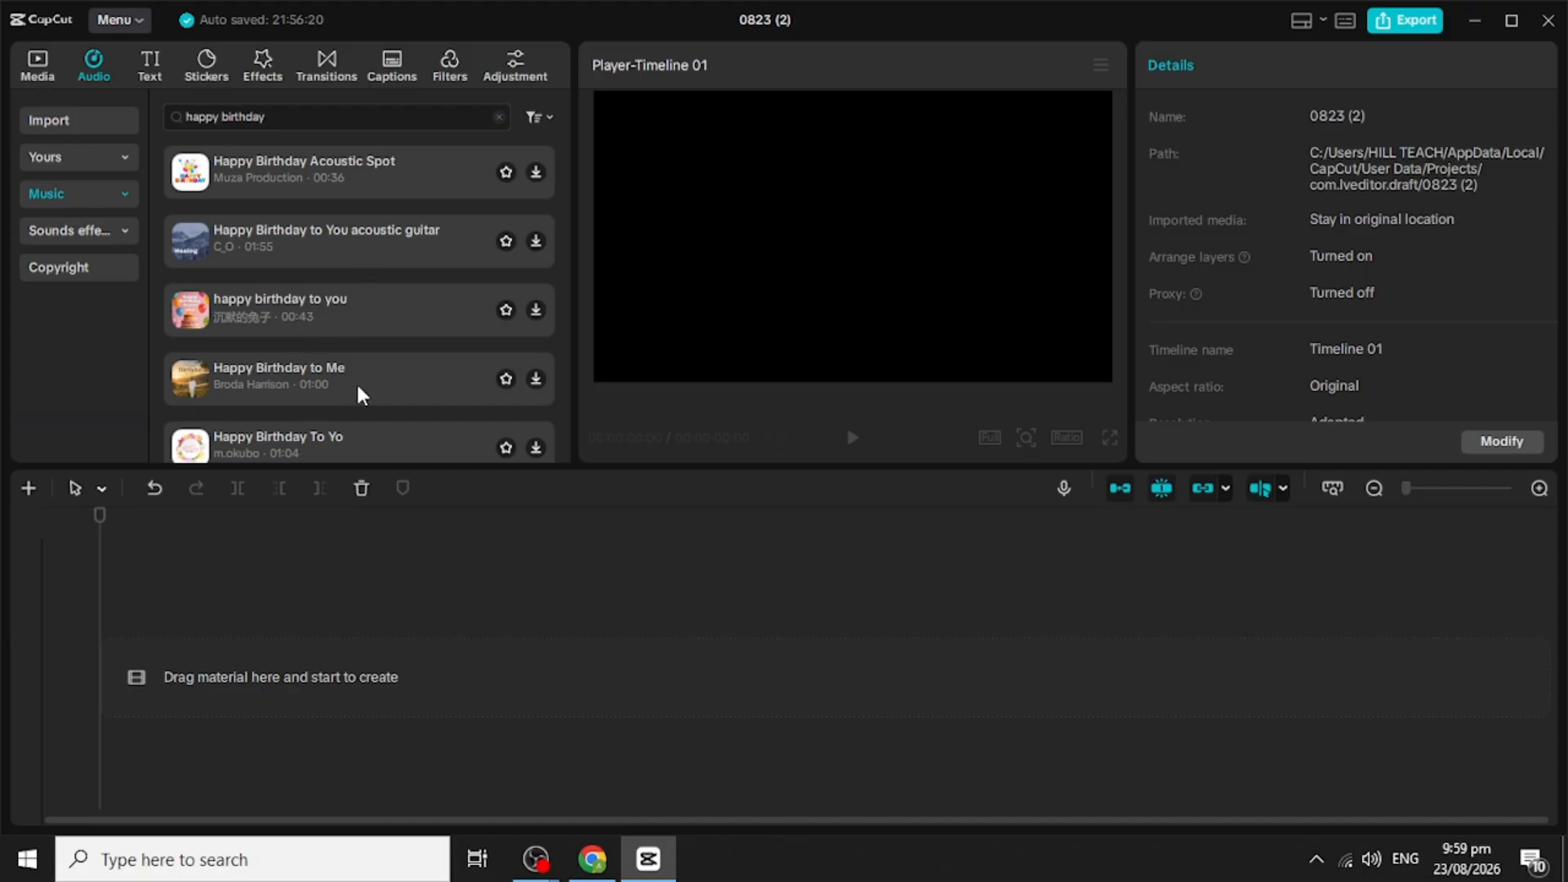
scroll(389, 390, "down", 5)
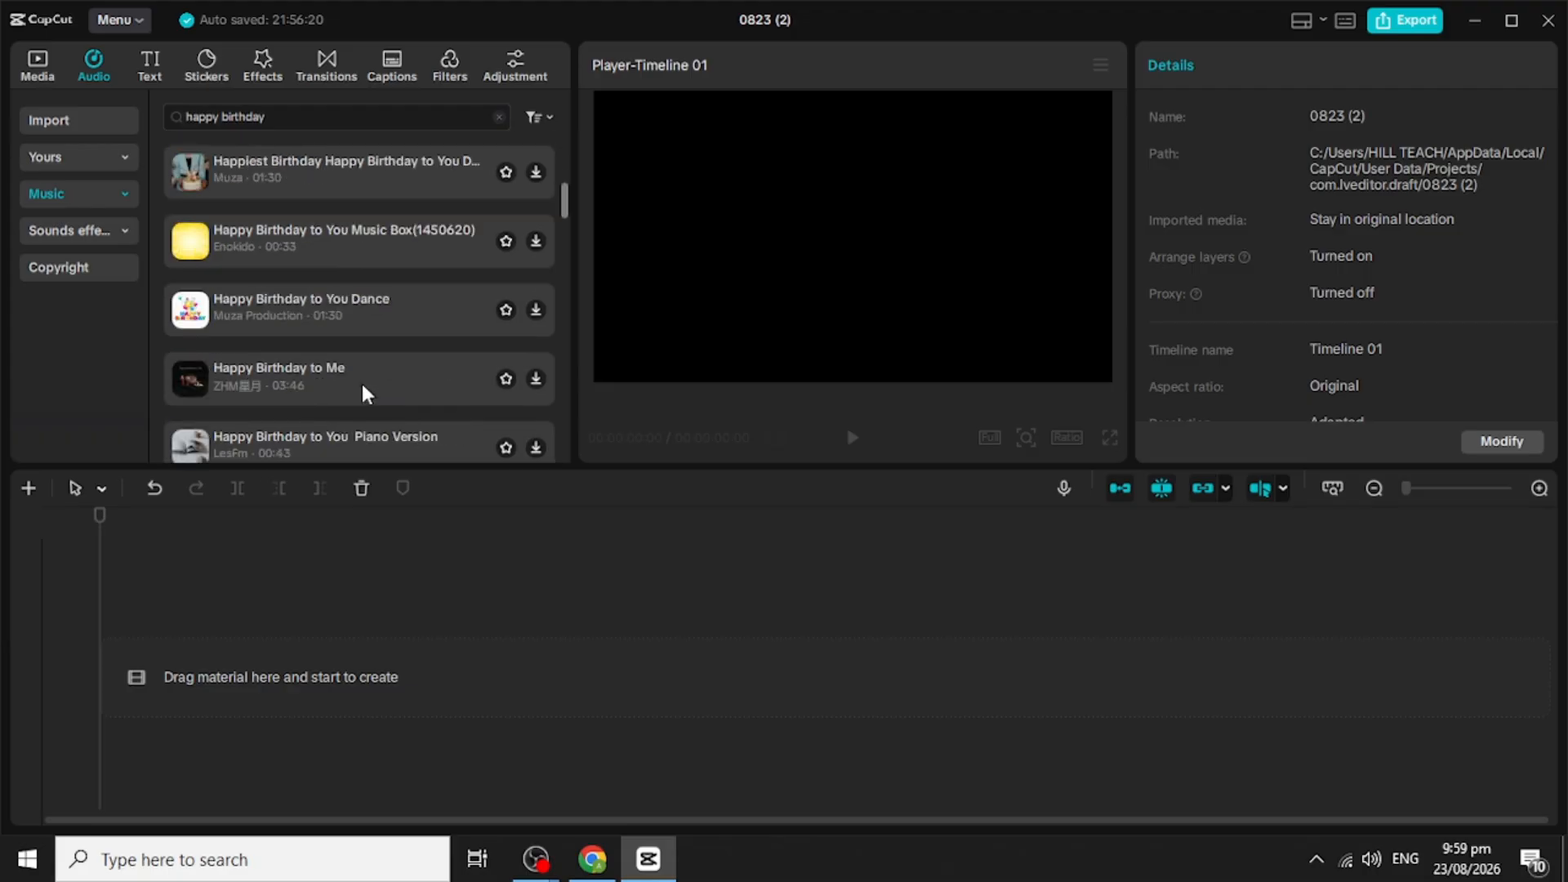
scroll(283, 314, "up", 3)
Step: Clear the "happy birthday" search term from the audio library and dismiss the search suggestions
left_click(272, 123)
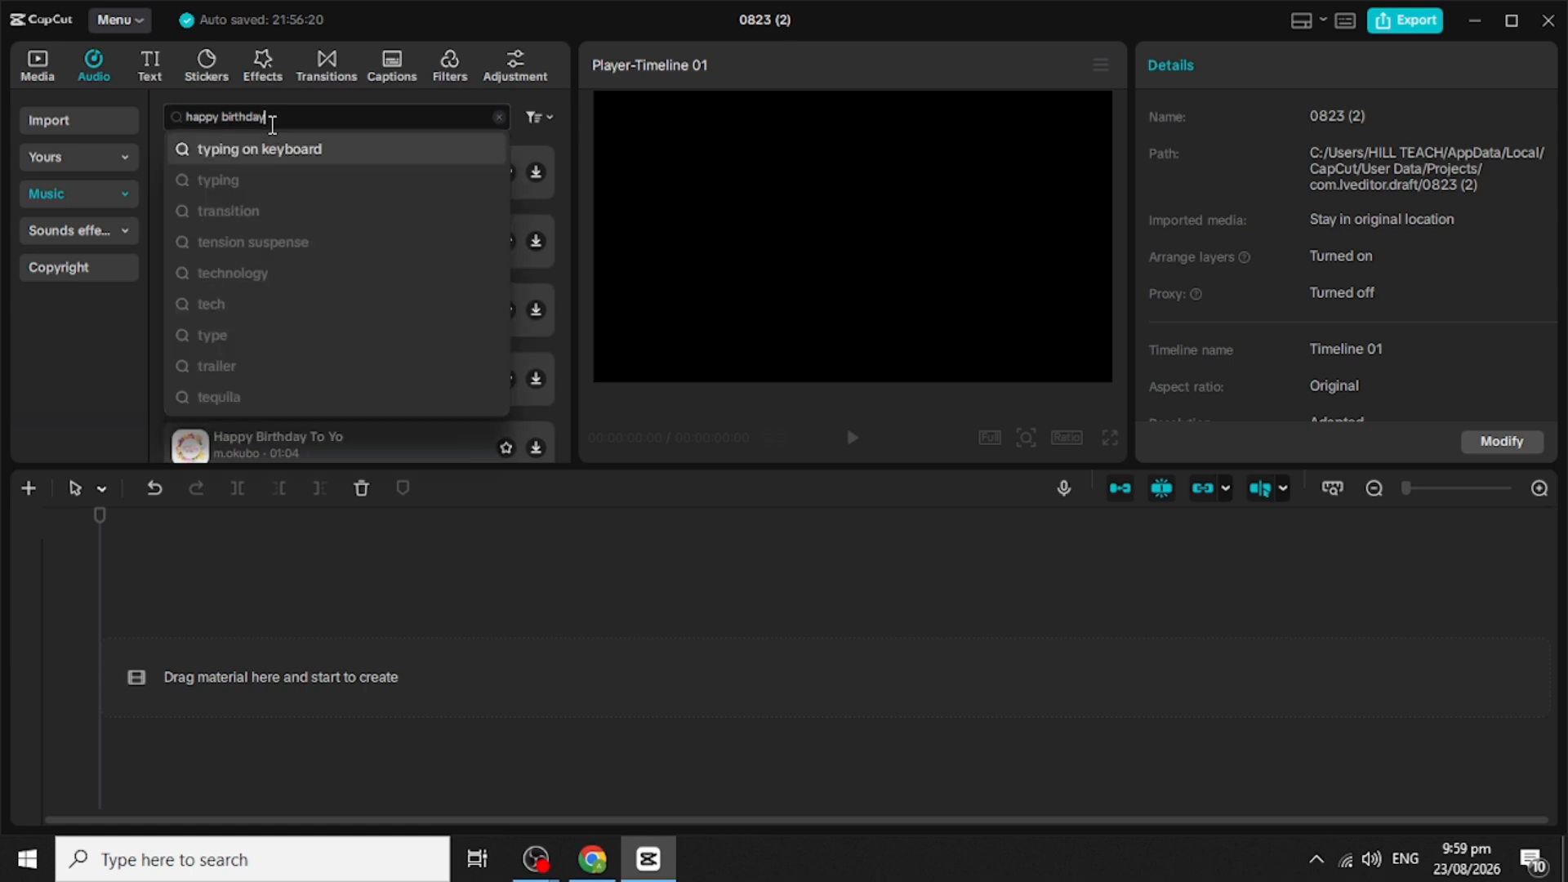
key("BackSpace")
key("BackSpace")
key("BackSpace")
key("BackSpace")
key("BackSpace")
key("BackSpace")
key("BackSpace")
key("BackSpace")
key("BackSpace")
key("BackSpace")
key("BackSpace")
key("BackSpace")
key("BackSpace")
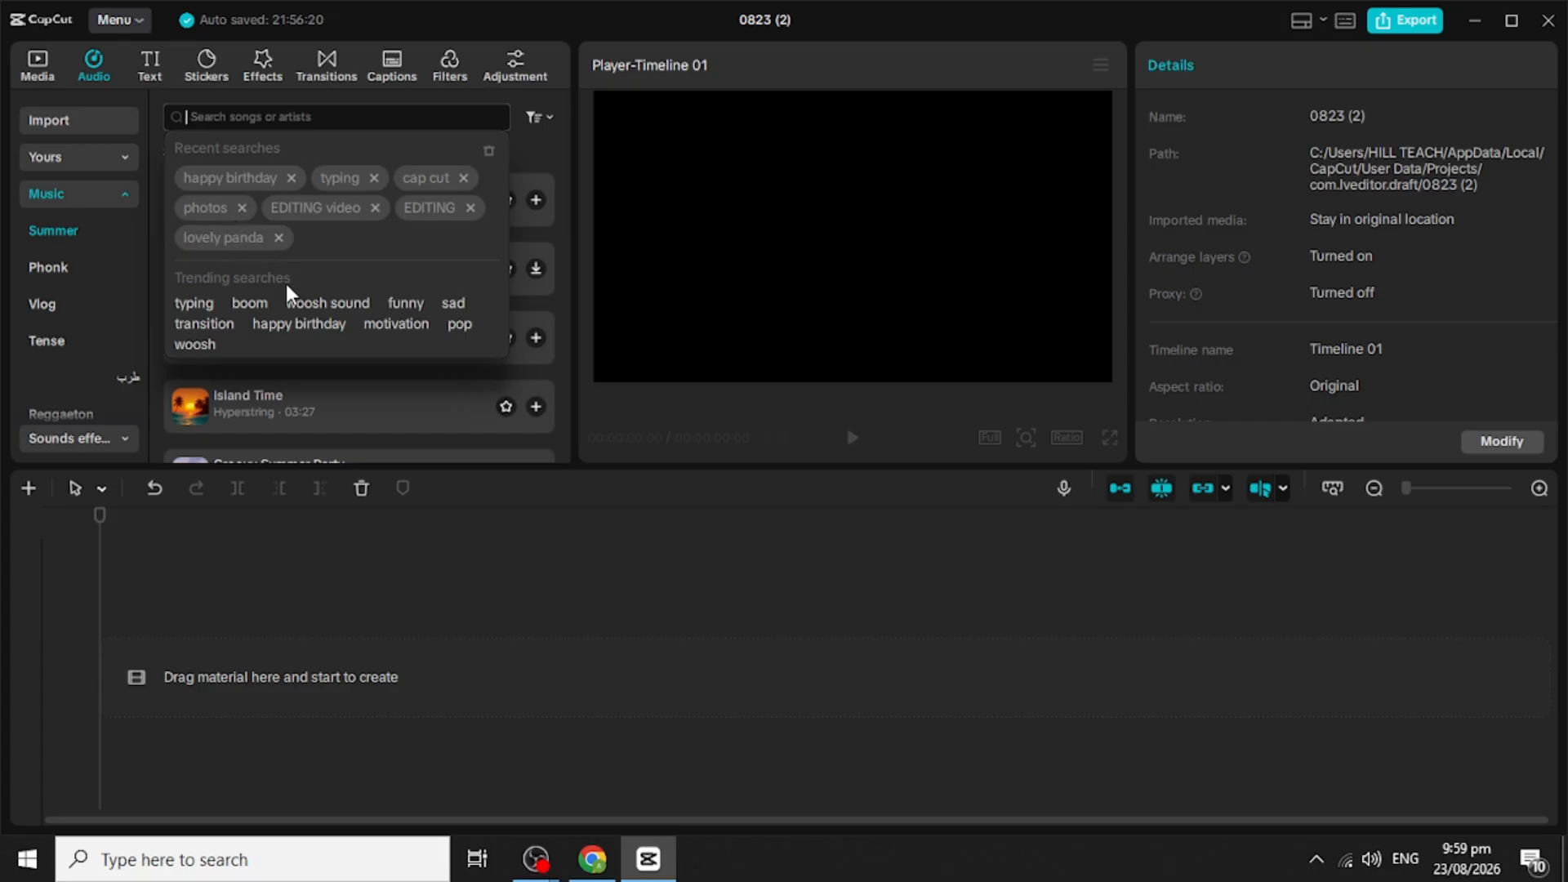
key("Escape")
Step: Add a Default text clip at the start of the timeline
left_click(143, 72)
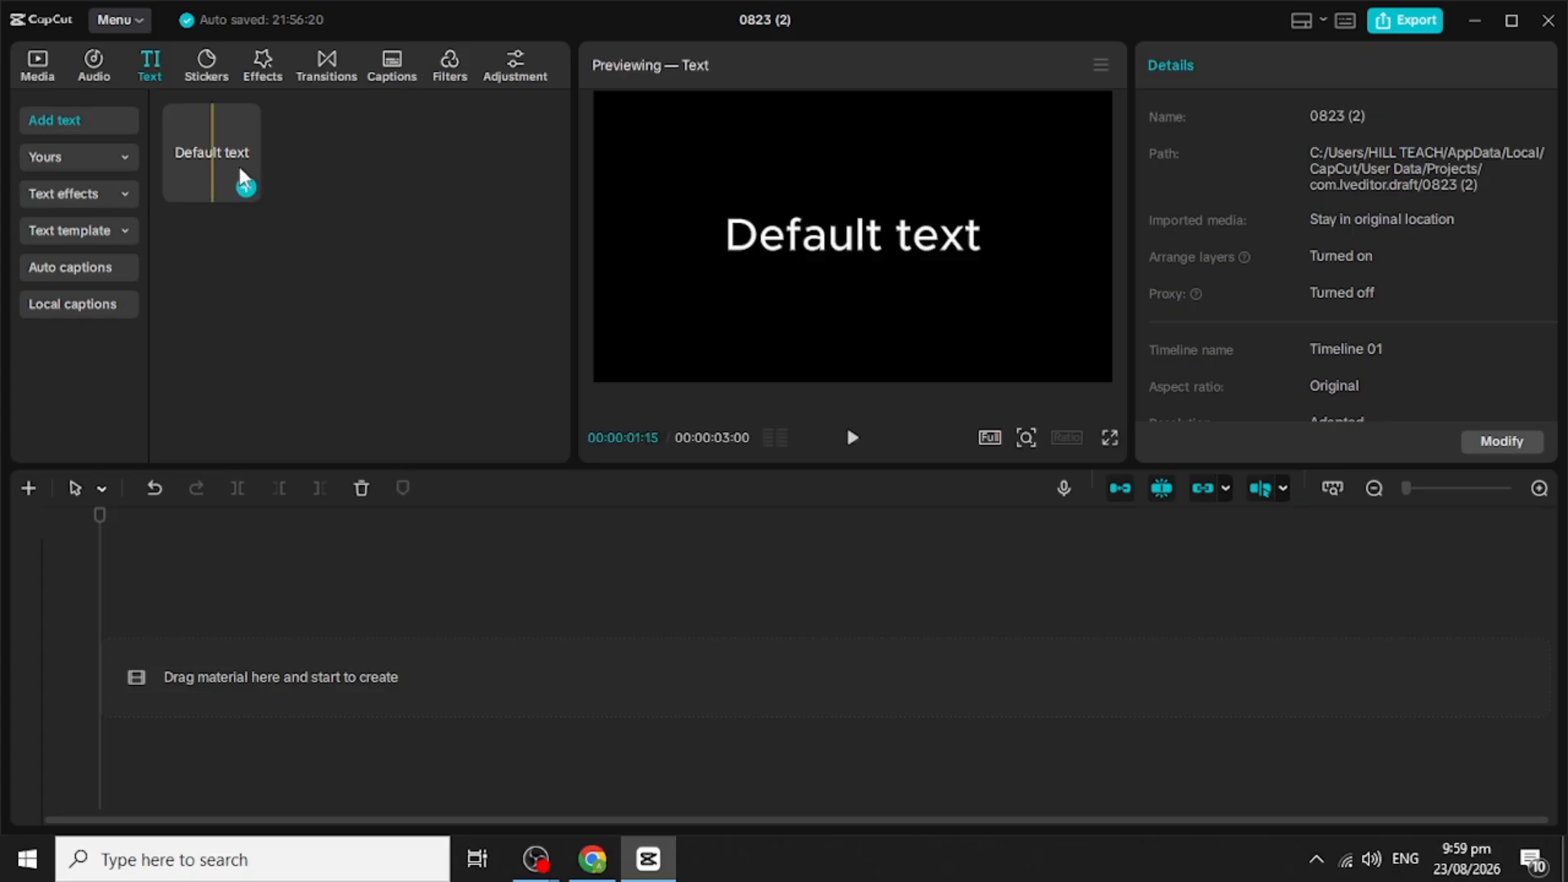
left_click(246, 188)
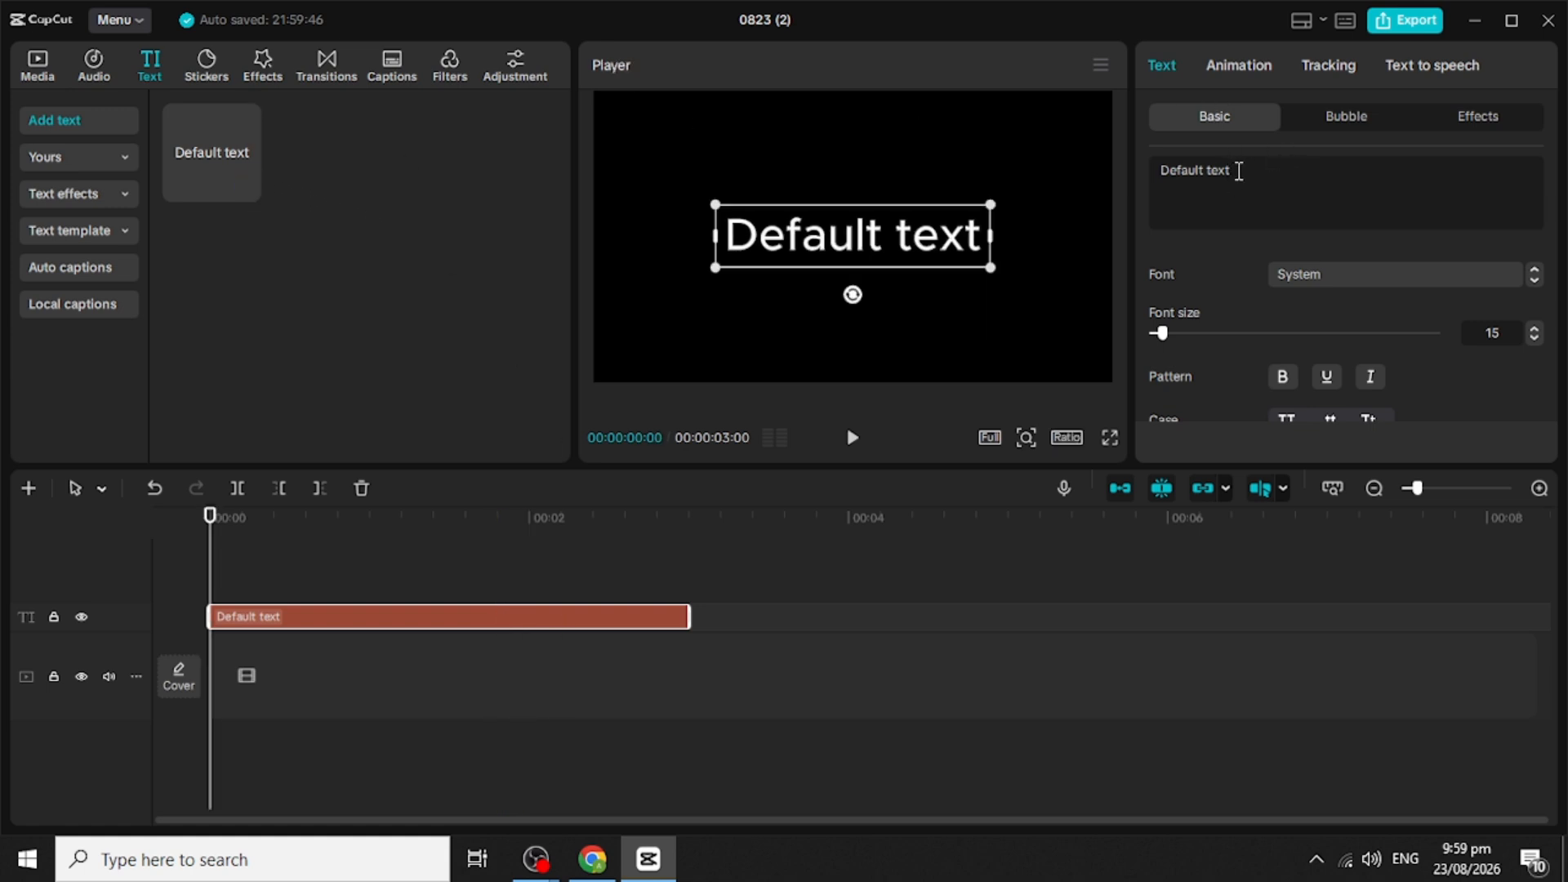
Step: Replace the default wording of the text clip with "Korent 12"
left_click(1239, 170)
key("BackSpace")
key("BackSpace")
key("BackSpace")
key("BackSpace")
key("BackSpace")
key("BackSpace")
key("BackSpace")
key("BackSpace")
key("BackSpace")
key("BackSpace")
key("BackSpace")
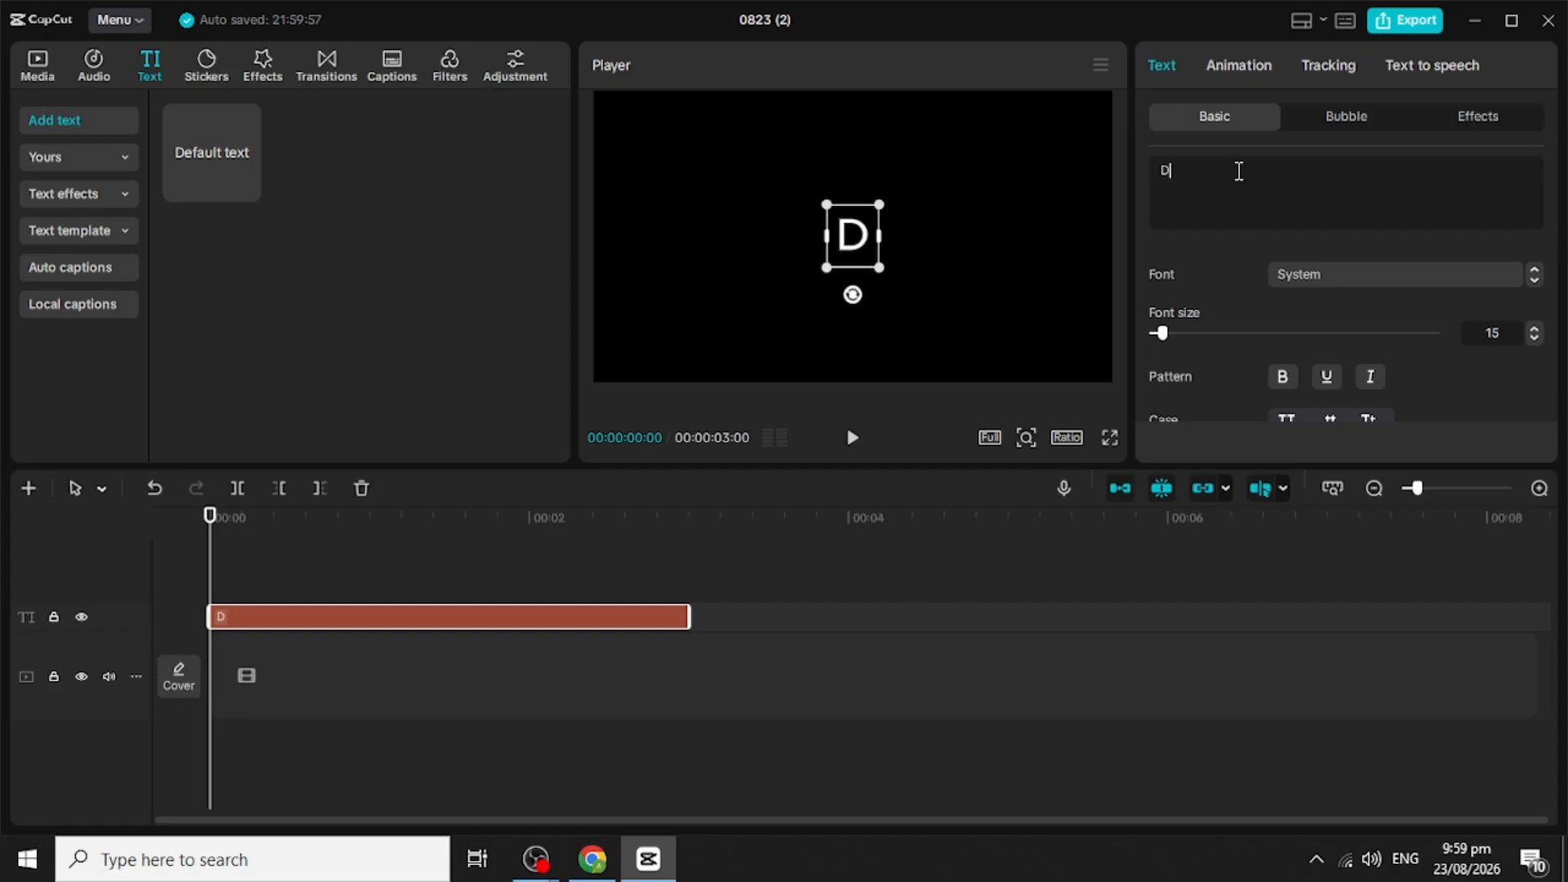
key("BackSpace")
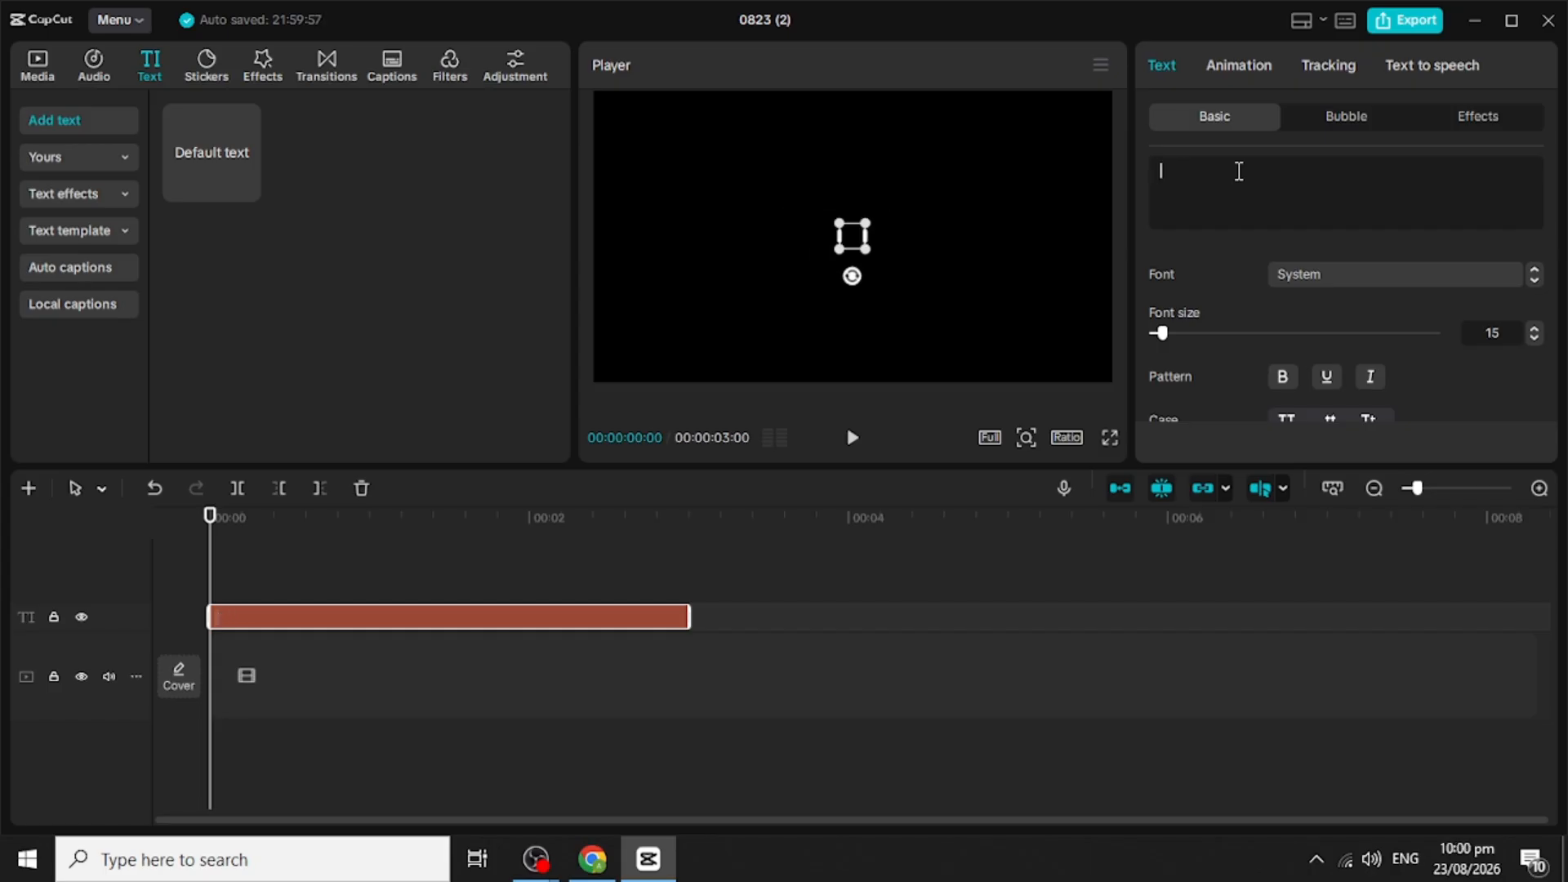
type("K")
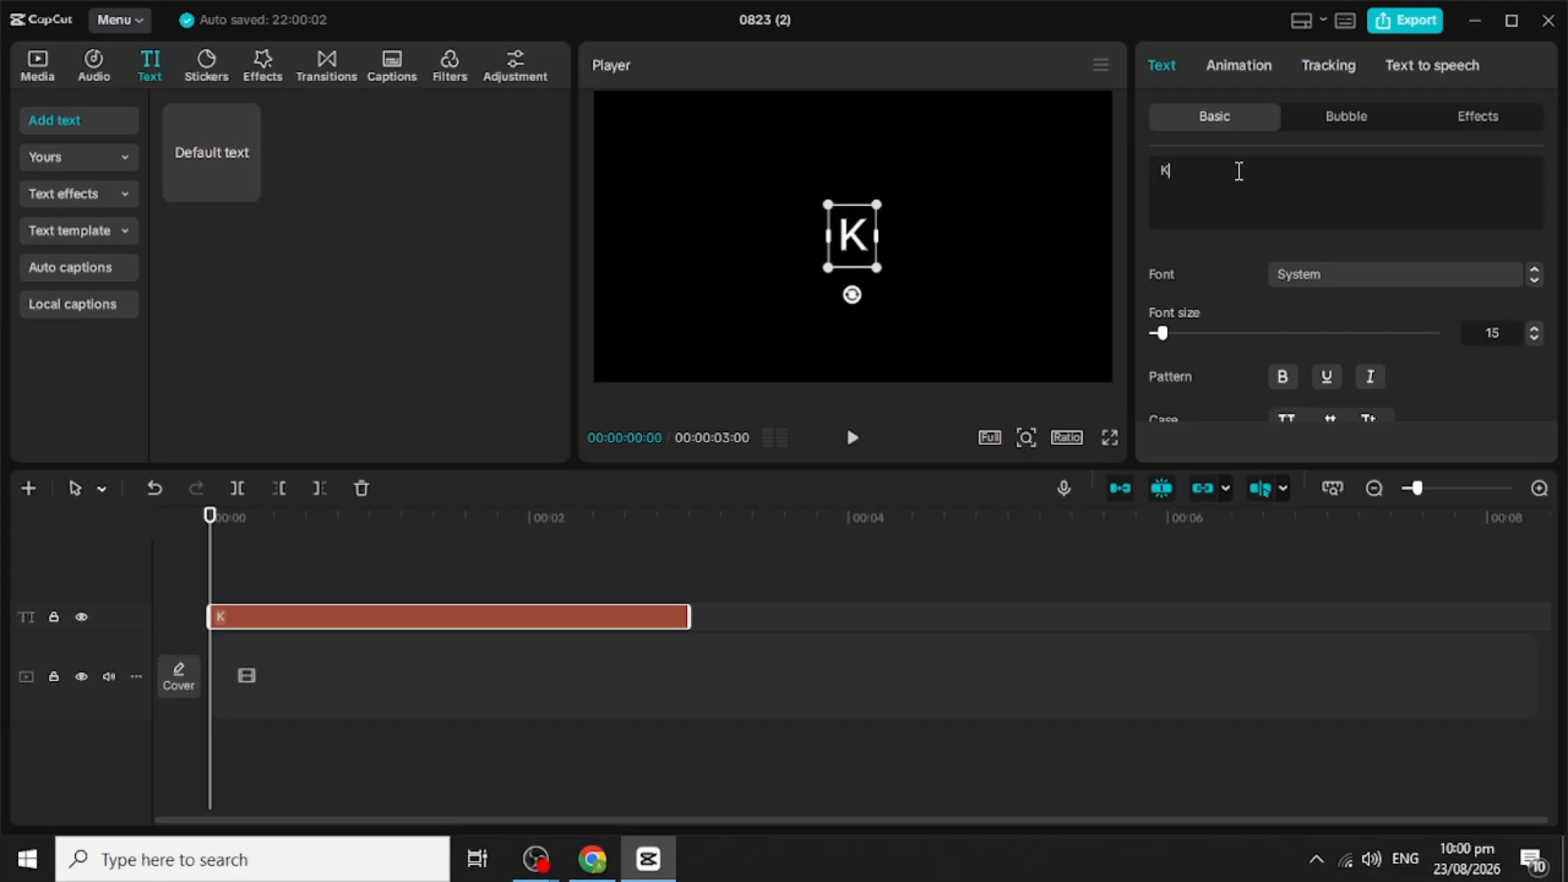
type("oren")
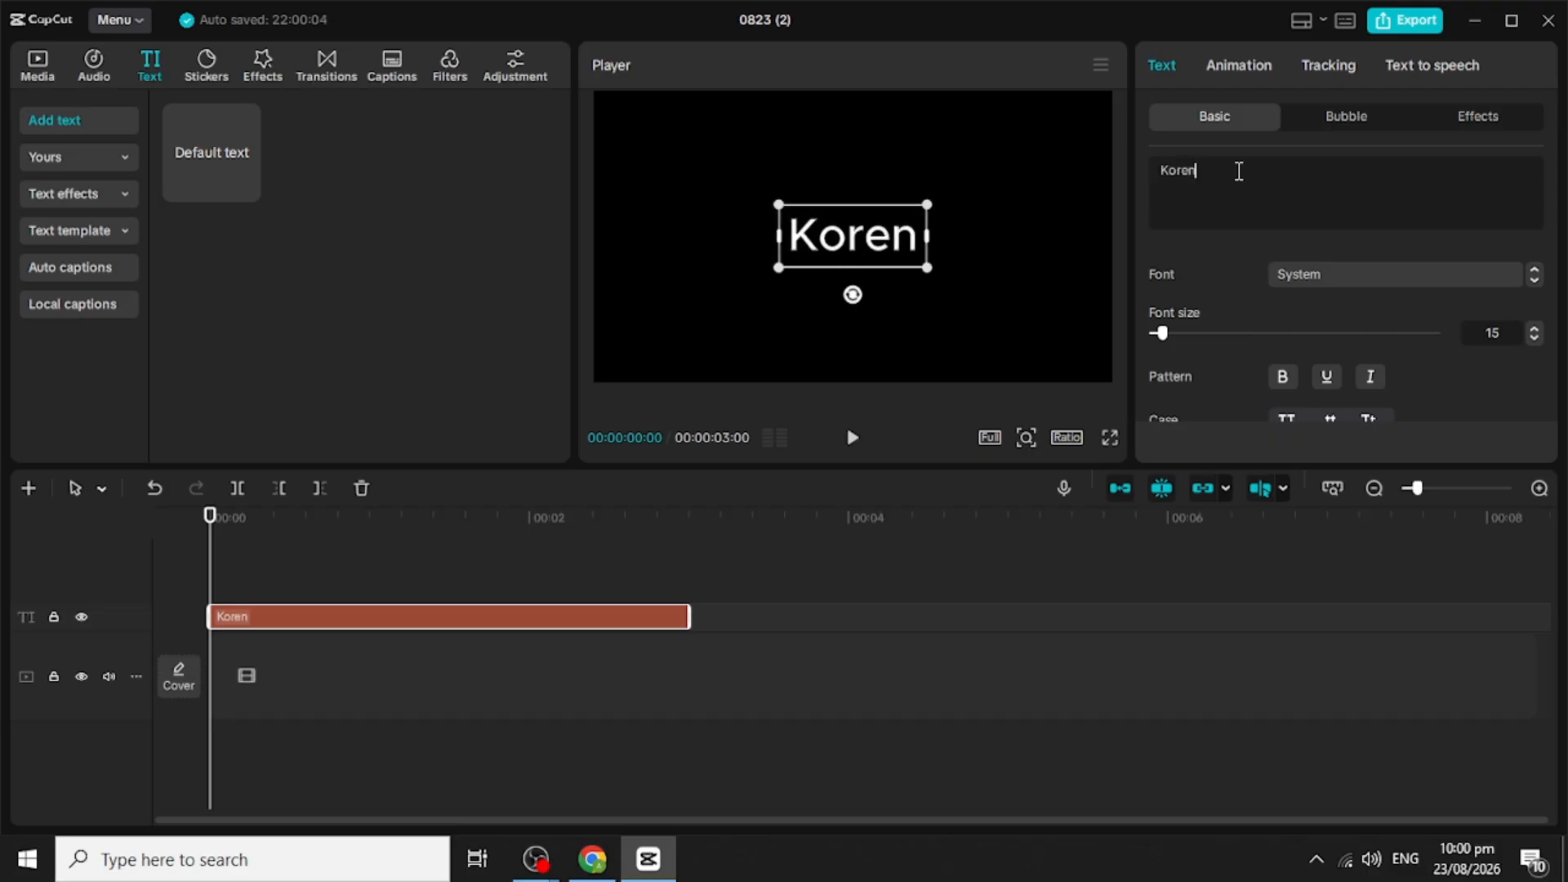
type("t 12")
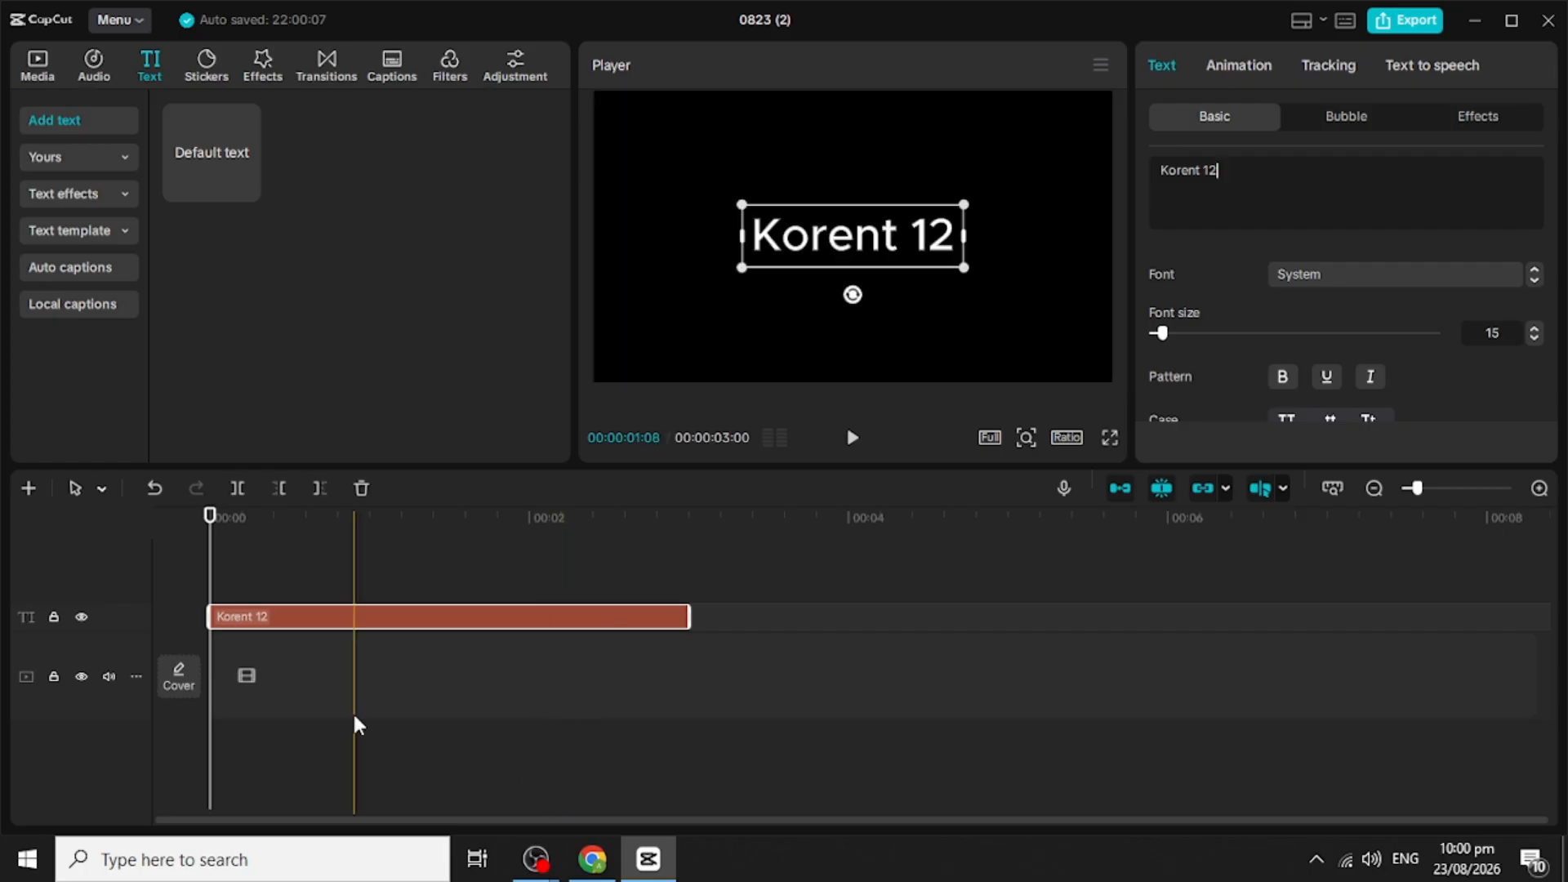
Step: Play the text clip through once and reposition "Korent 12" slightly lower and further left in the video frame
mouse_move(851, 296)
left_mouse_down()
mouse_move(865, 305)
mouse_move(906, 256)
mouse_move(872, 226)
mouse_move(841, 263)
mouse_move(879, 222)
mouse_move(813, 241)
mouse_move(853, 294)
left_mouse_up()
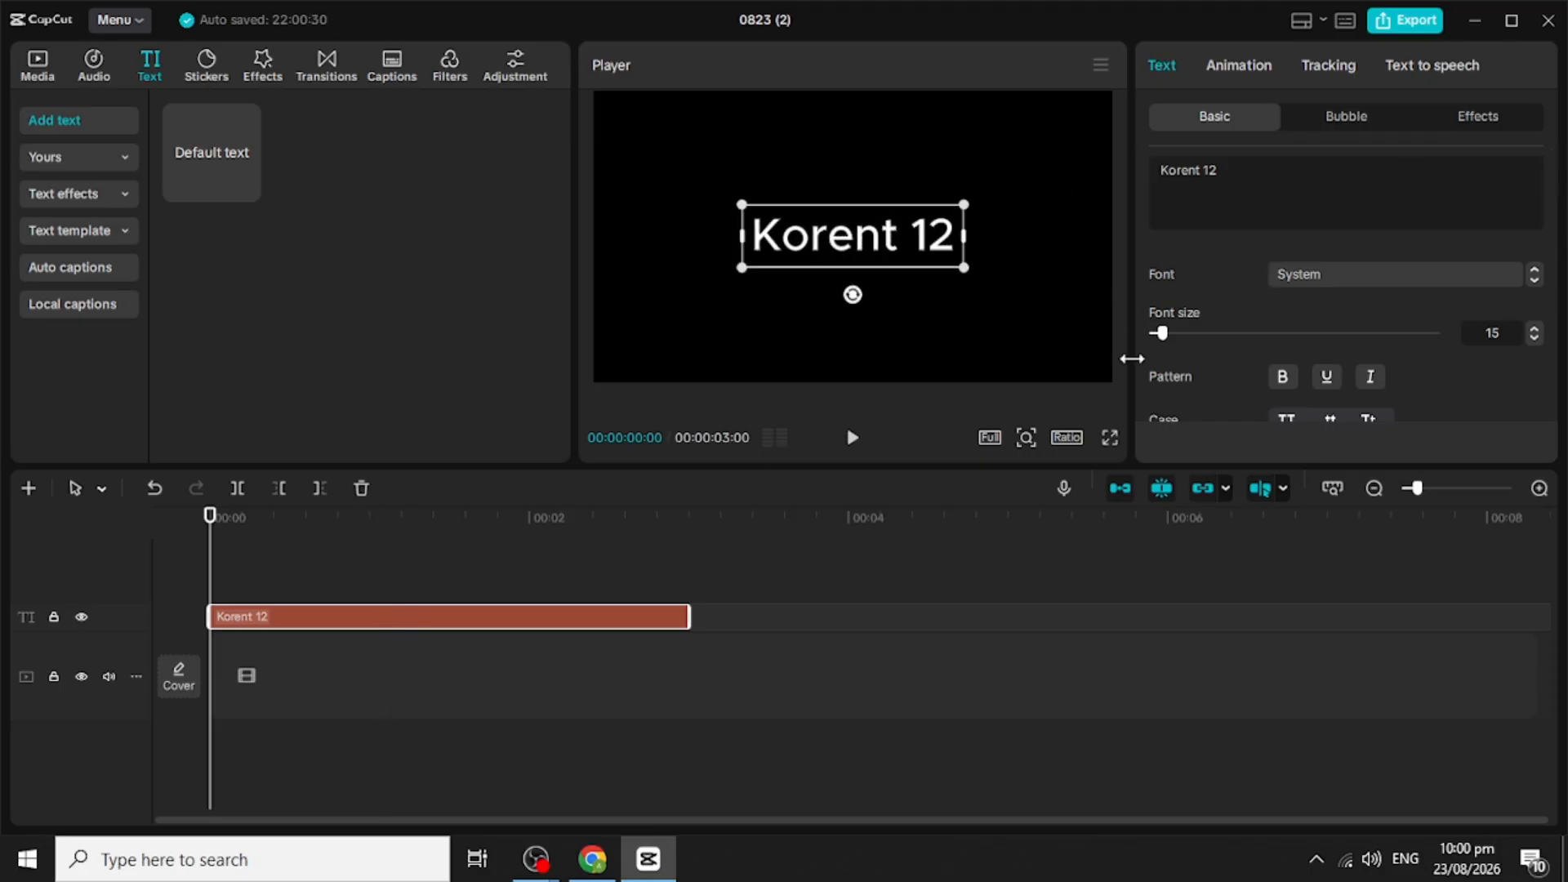
left_click(849, 438)
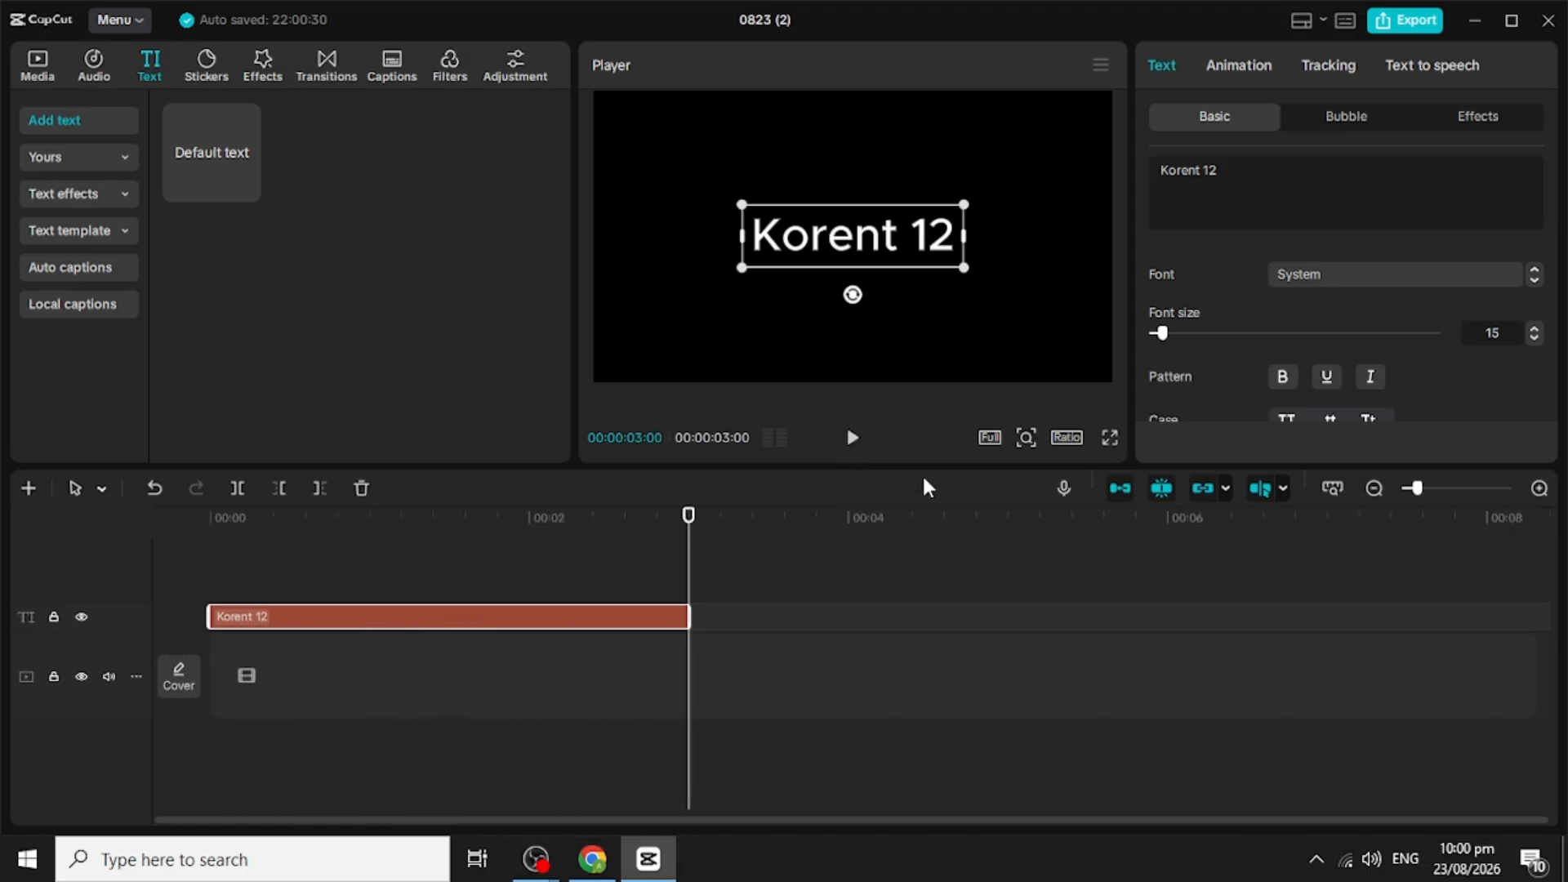
left_click_drag(850, 291, 795, 268)
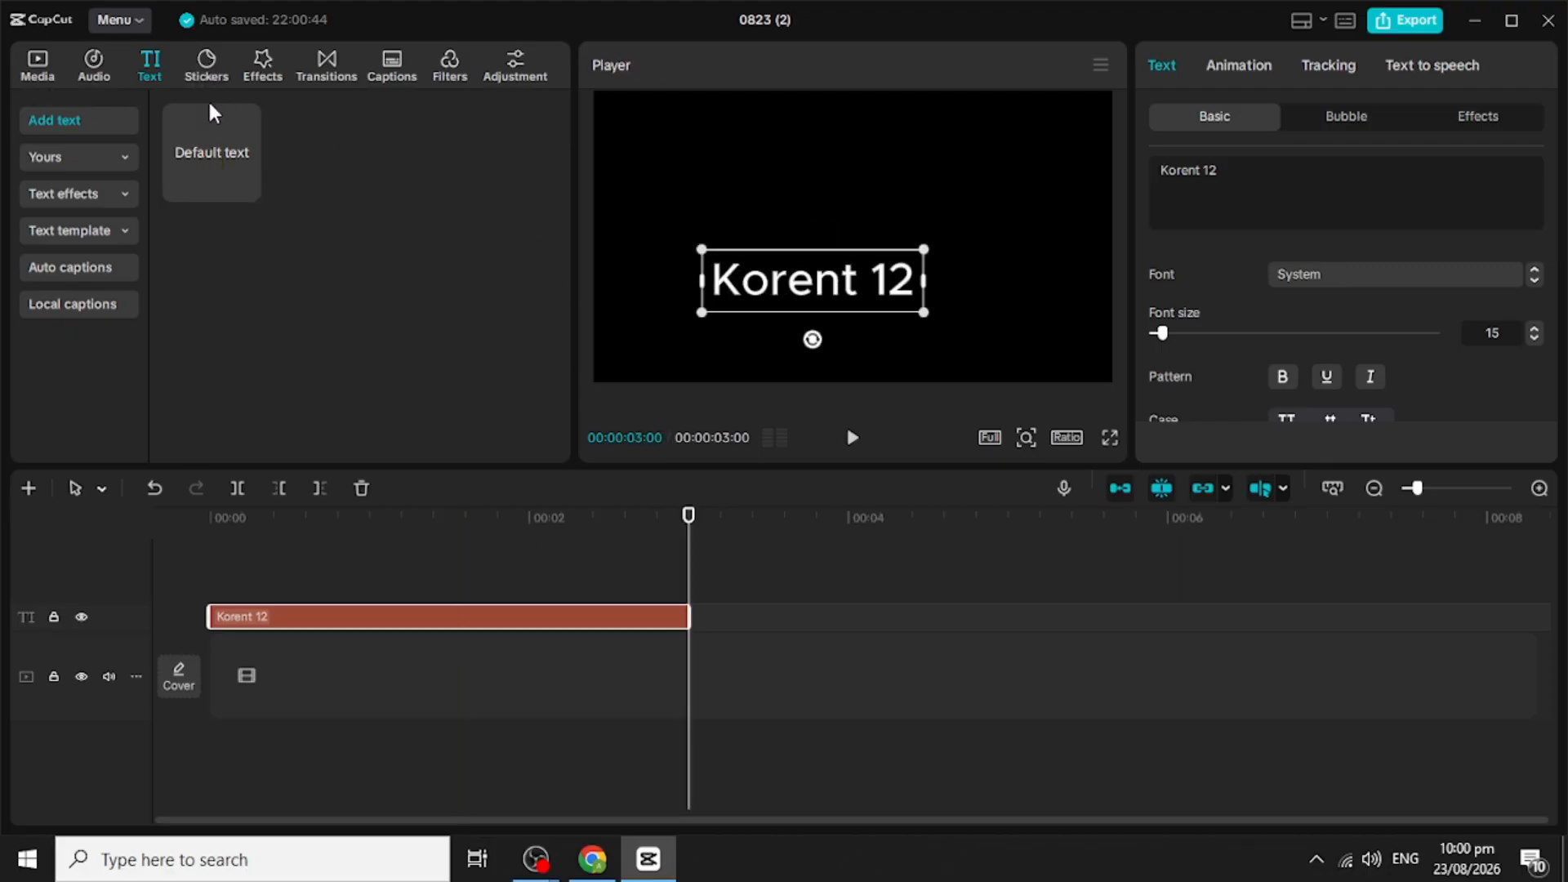
Step: Search the sticker library for "subscribe" using the suggested search term
left_click(207, 65)
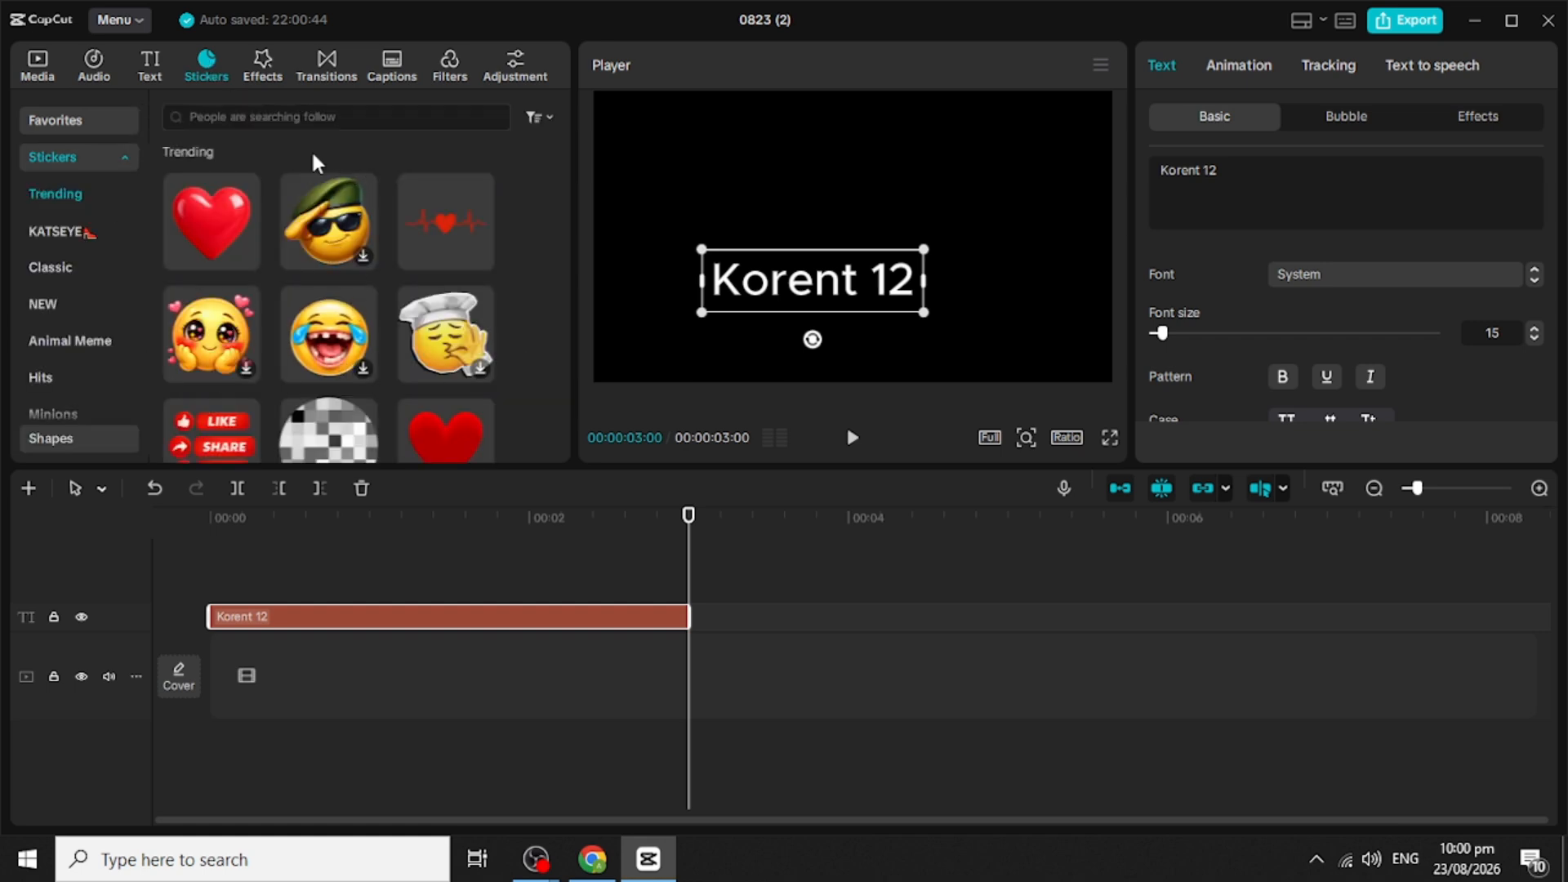
left_click(219, 115)
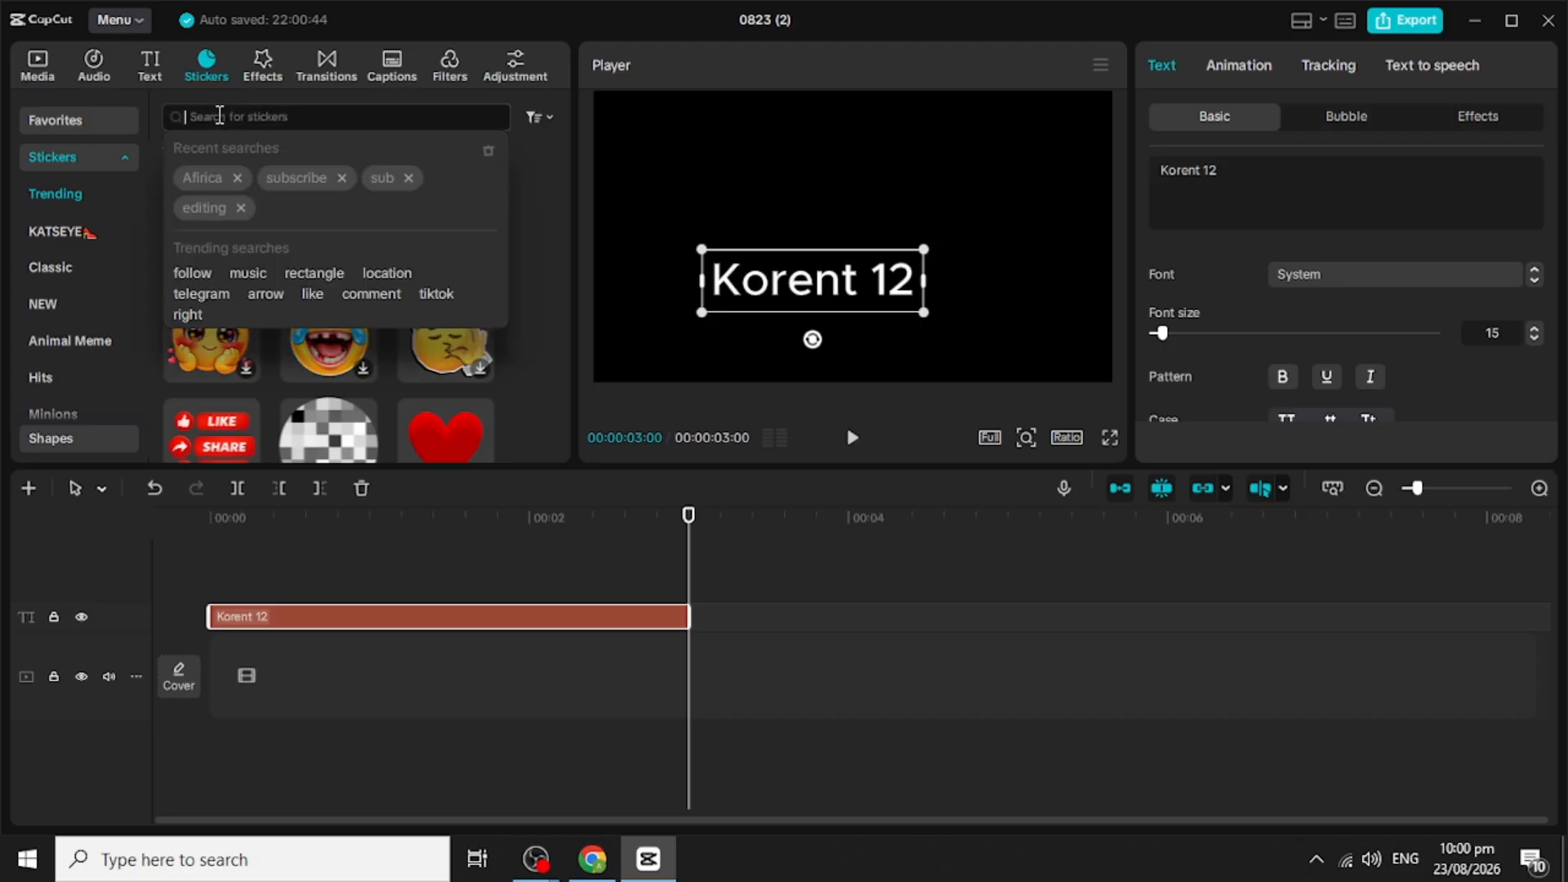
type("s")
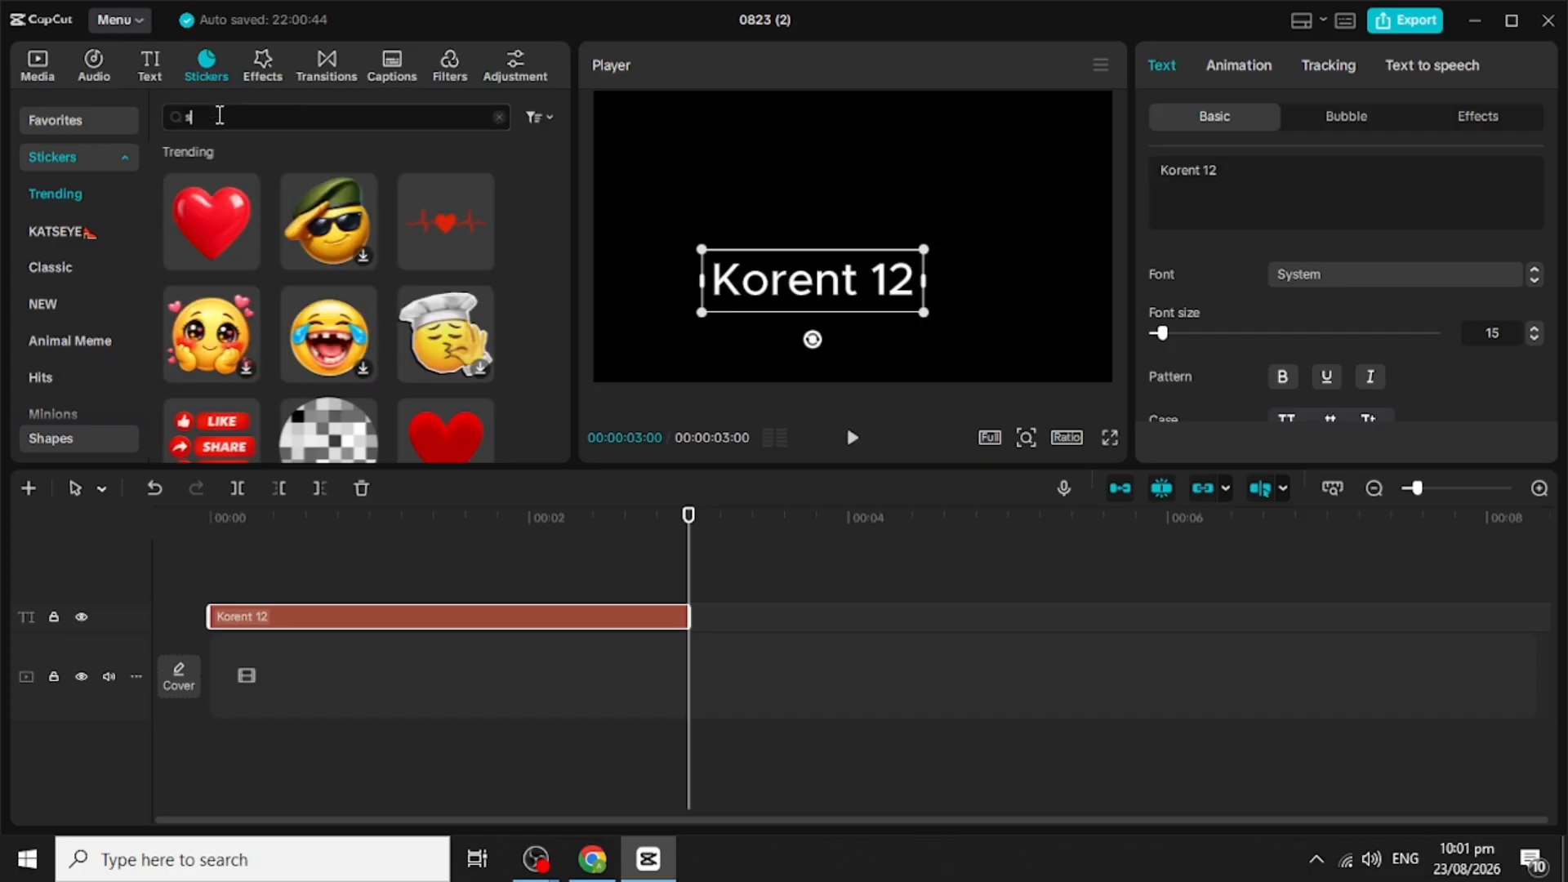
type("u")
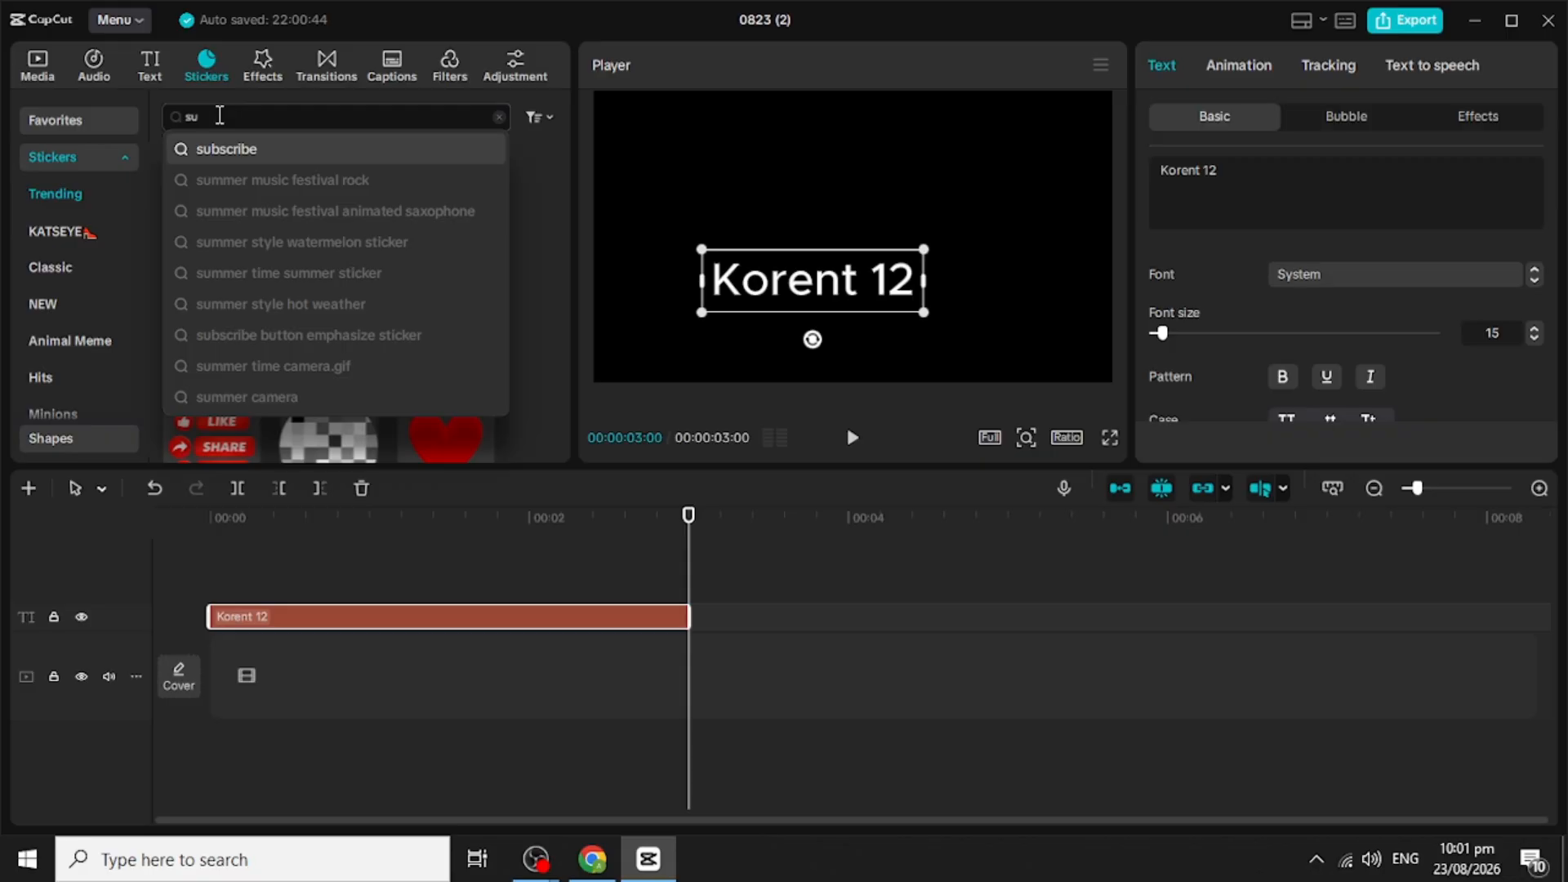
type("b")
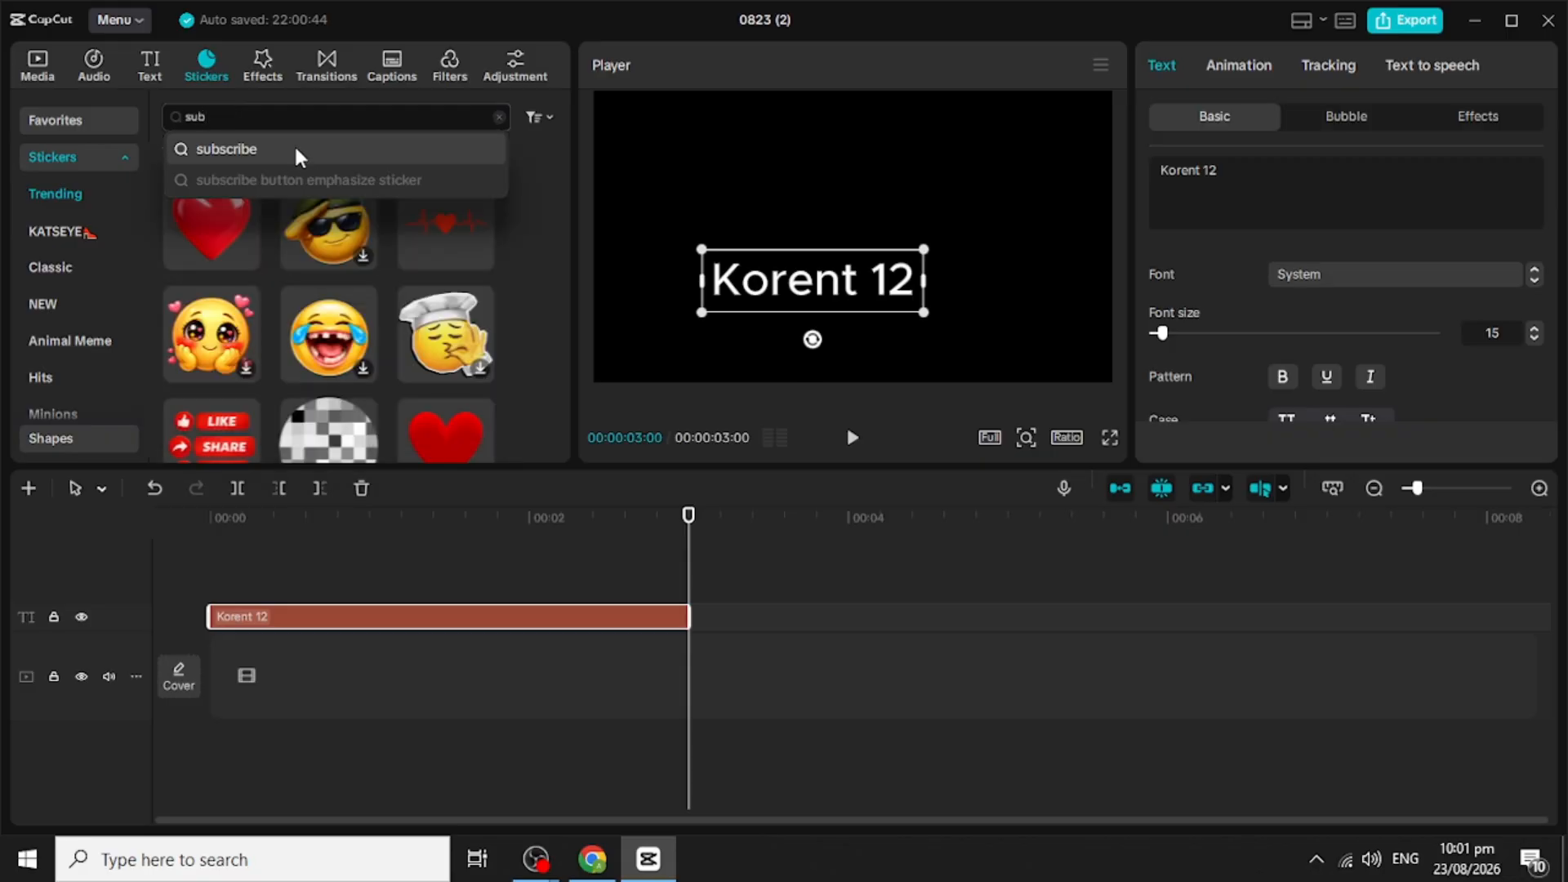
left_click(261, 148)
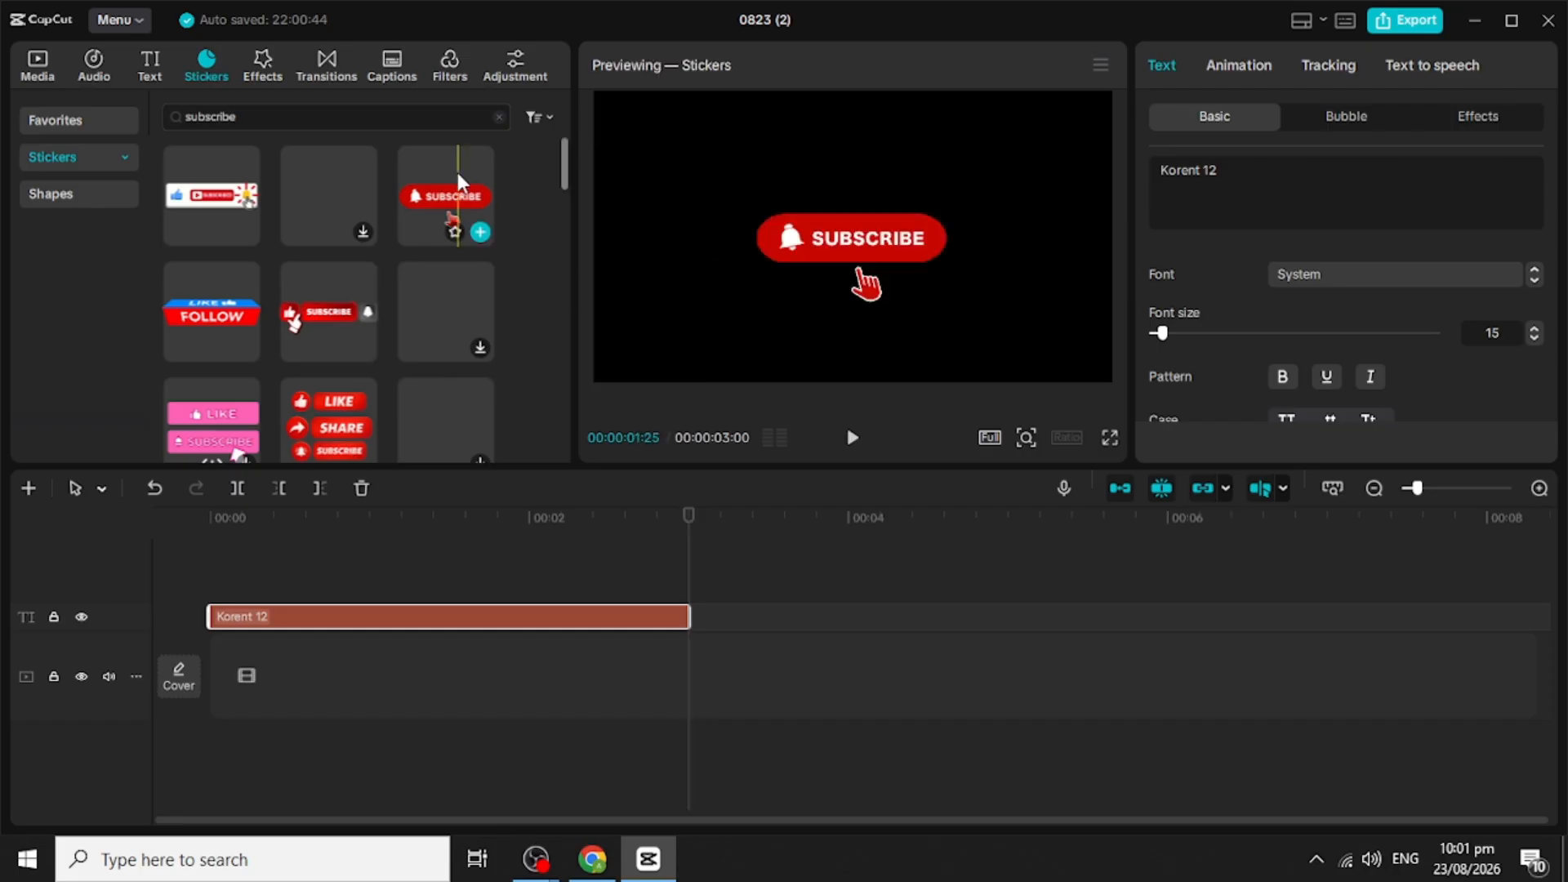
Step: Download the rectangular red SUBSCRIBE bell sticker and the 3D SUBSCRIBE sticker, and add the bell one at the end of the text clip
left_click(363, 231)
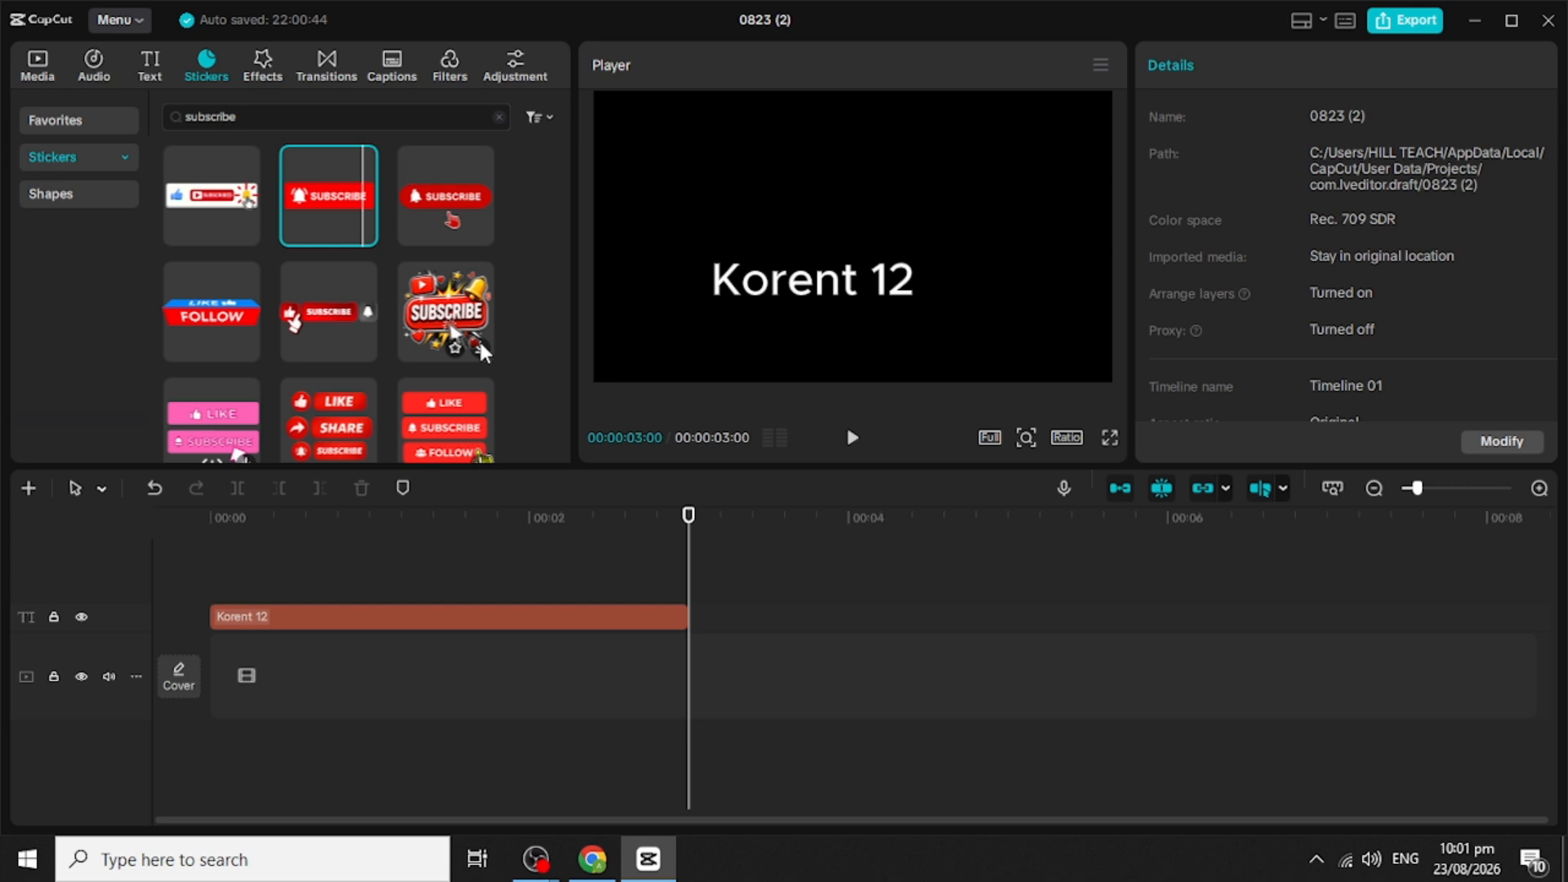
left_click(479, 343)
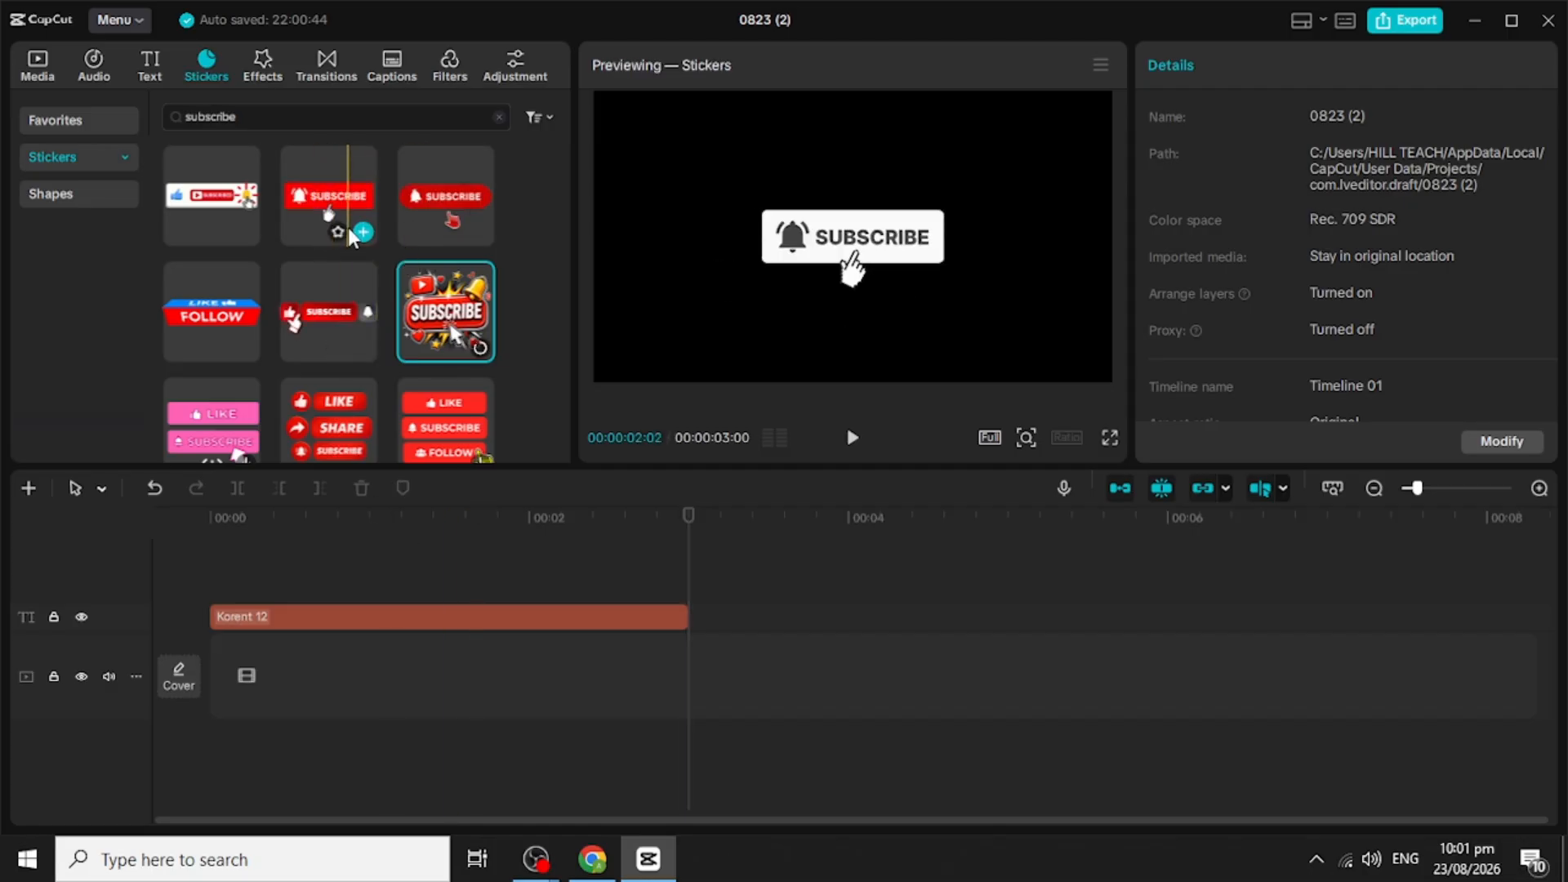
left_click(363, 232)
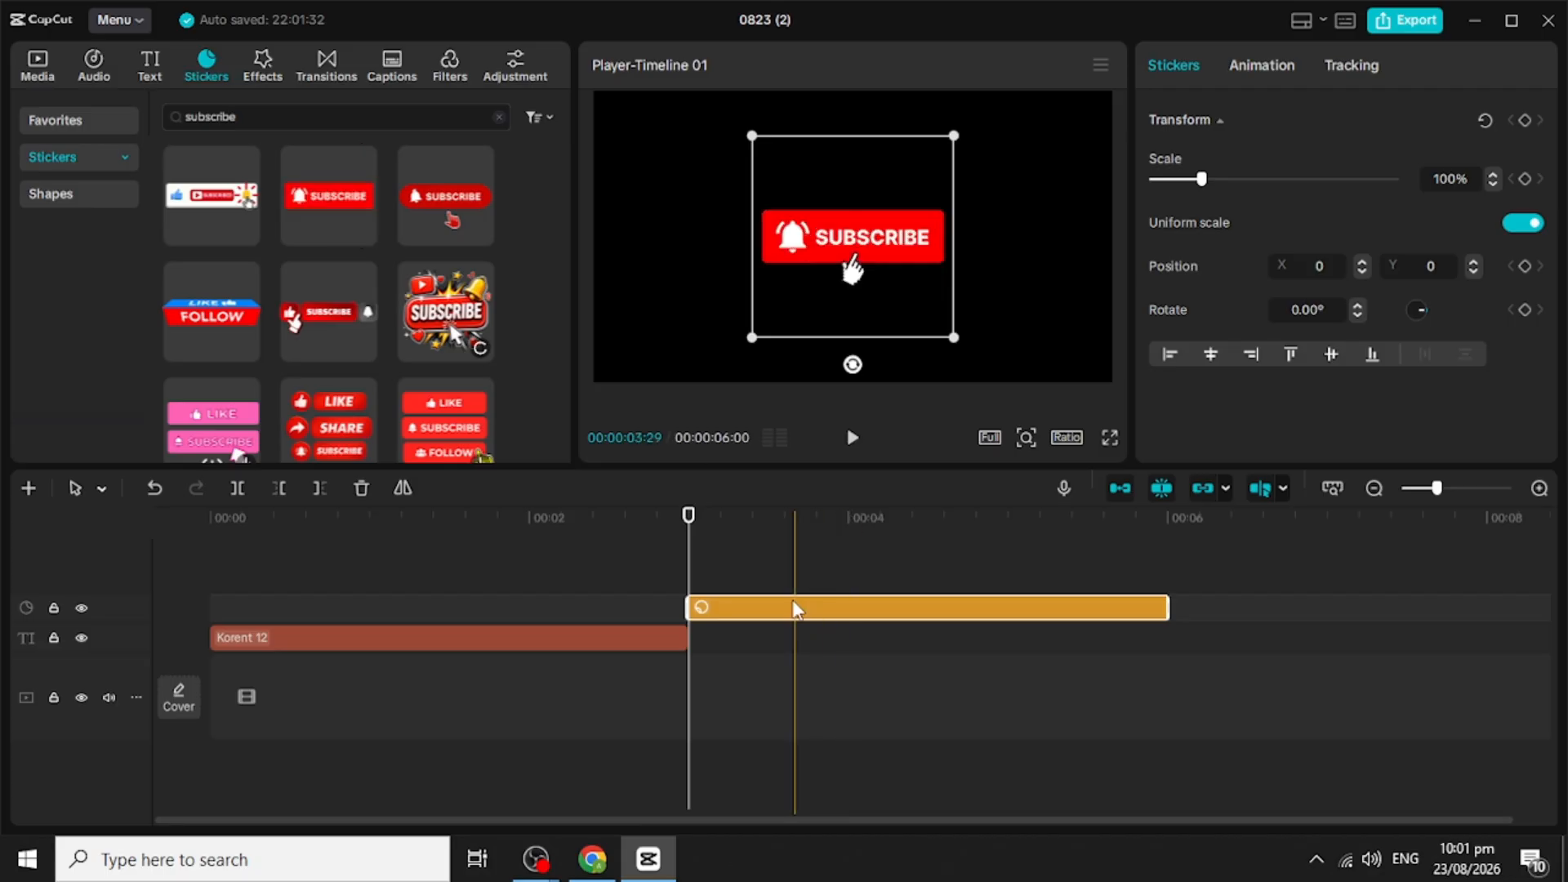
Step: Shift the sticker clip earlier so it overlaps the "Korent 12" clip and trim its end to about 00:00:01:17
left_click_drag(792, 608, 444, 596)
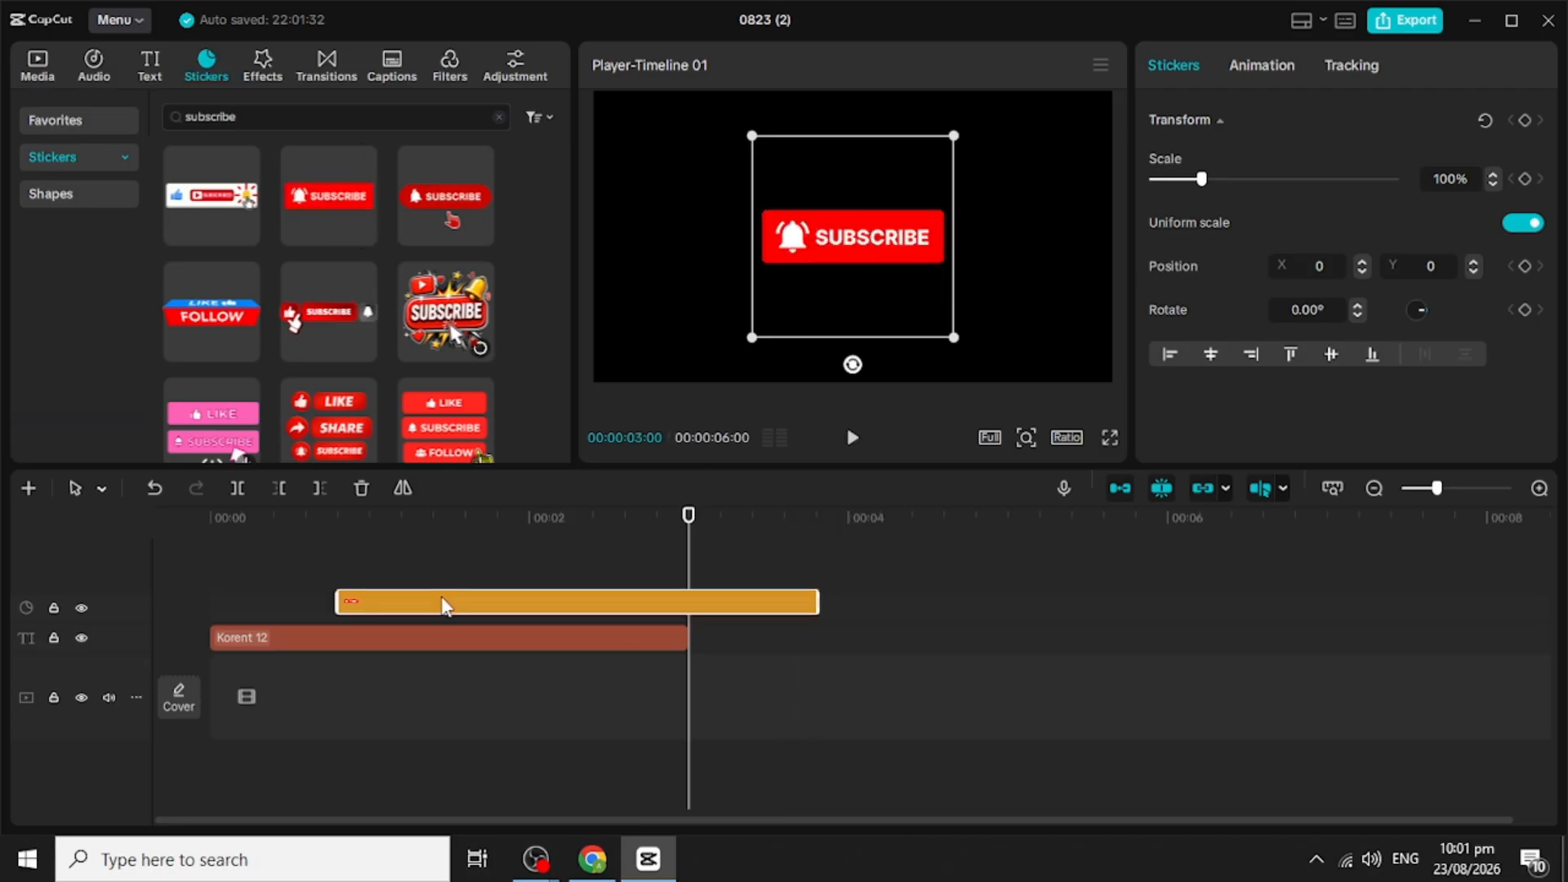
left_click_drag(817, 603, 456, 604)
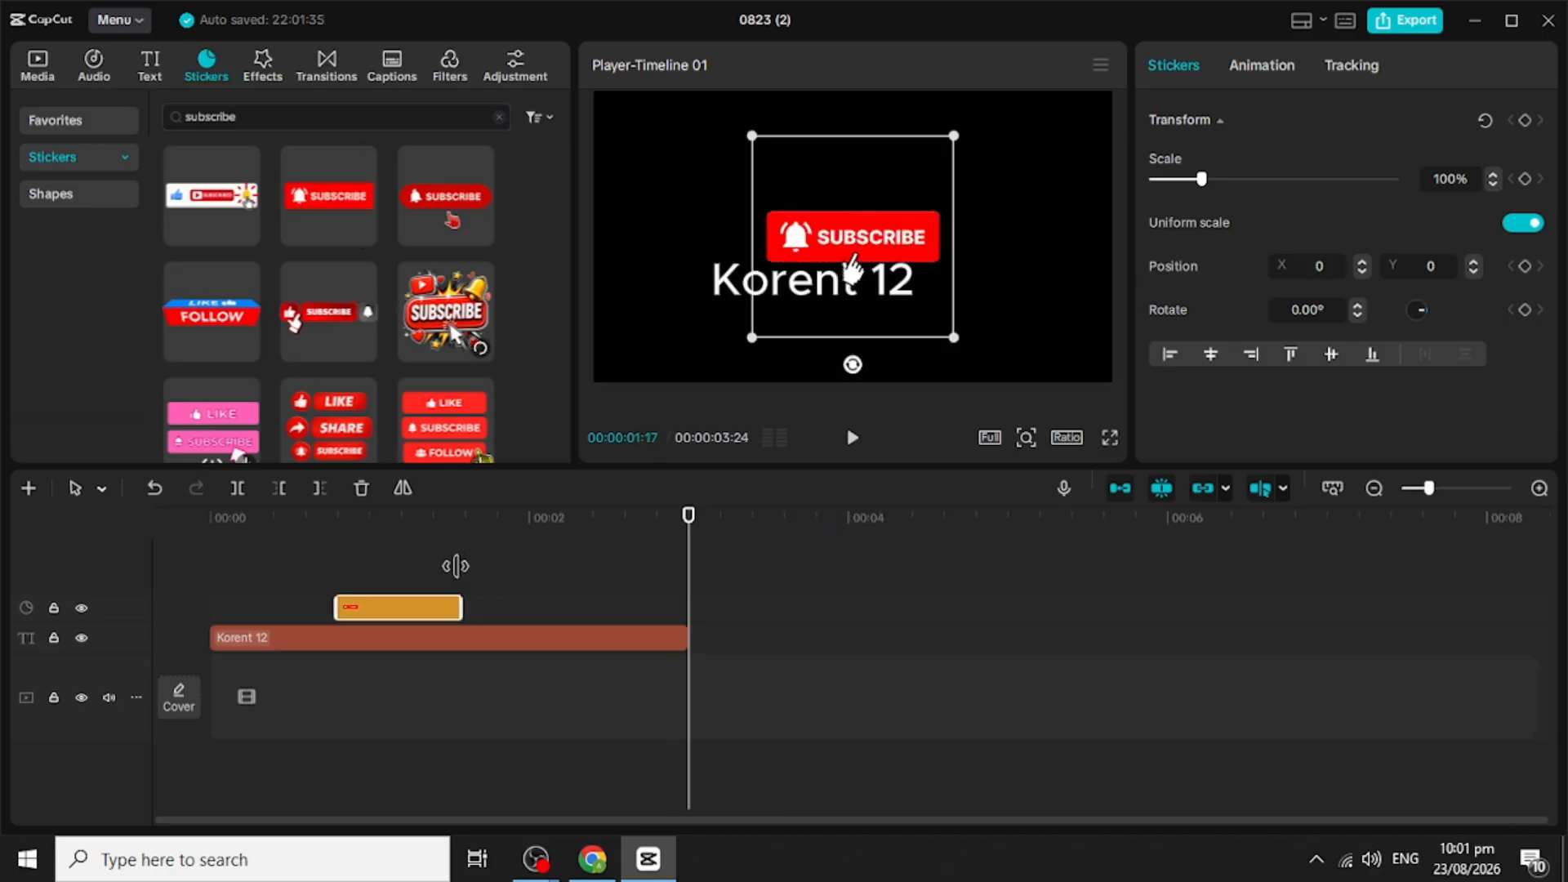
Step: Play the timeline from the start to check the subscribe sticker over the text
left_click_drag(687, 515, 158, 606)
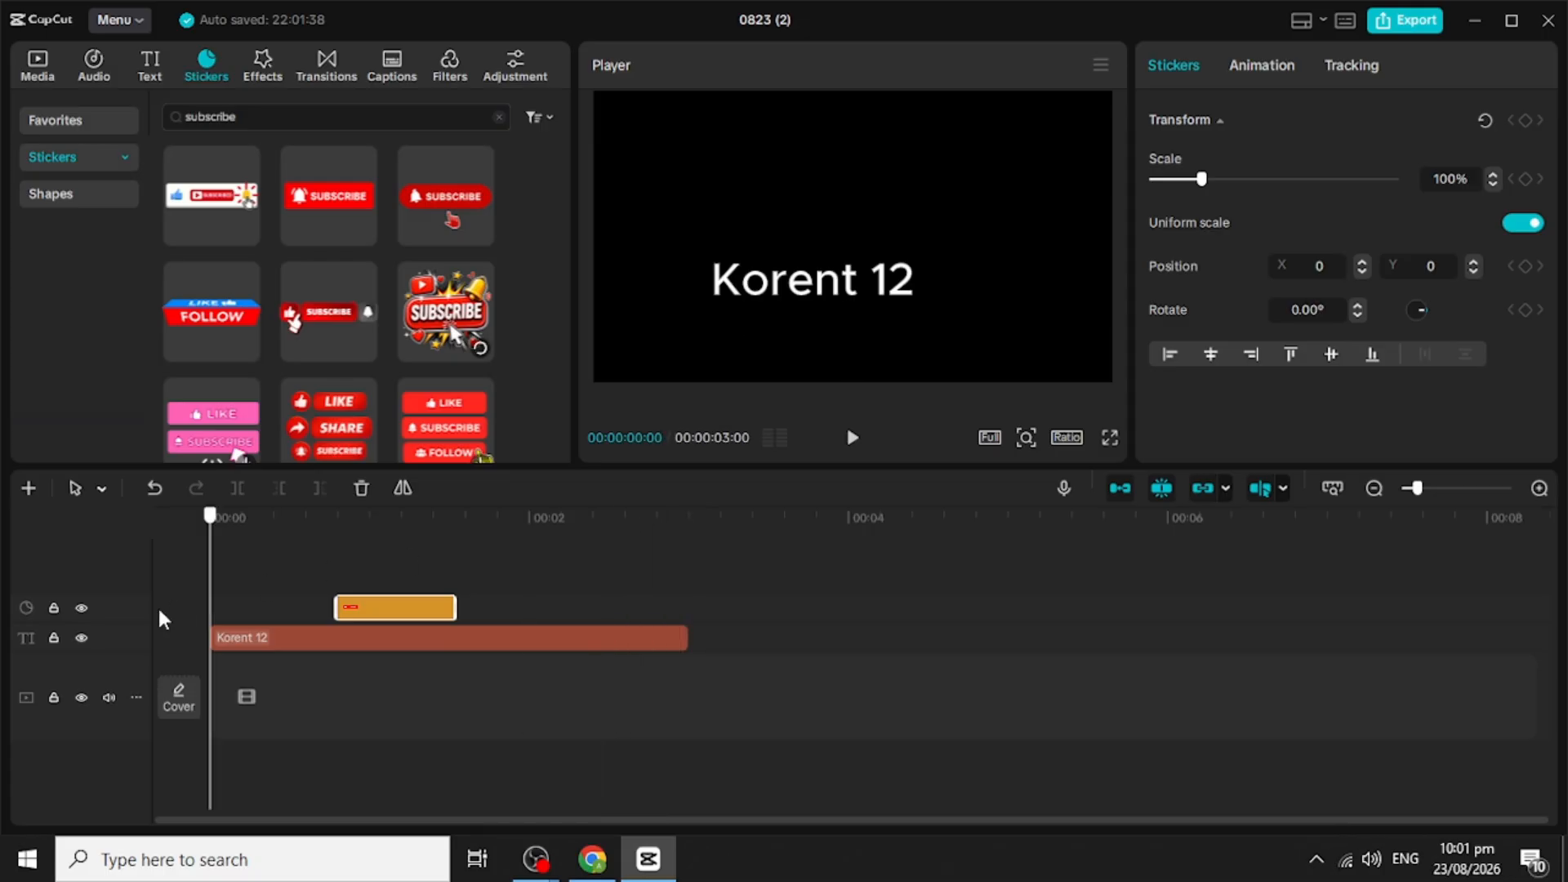
left_click(867, 440)
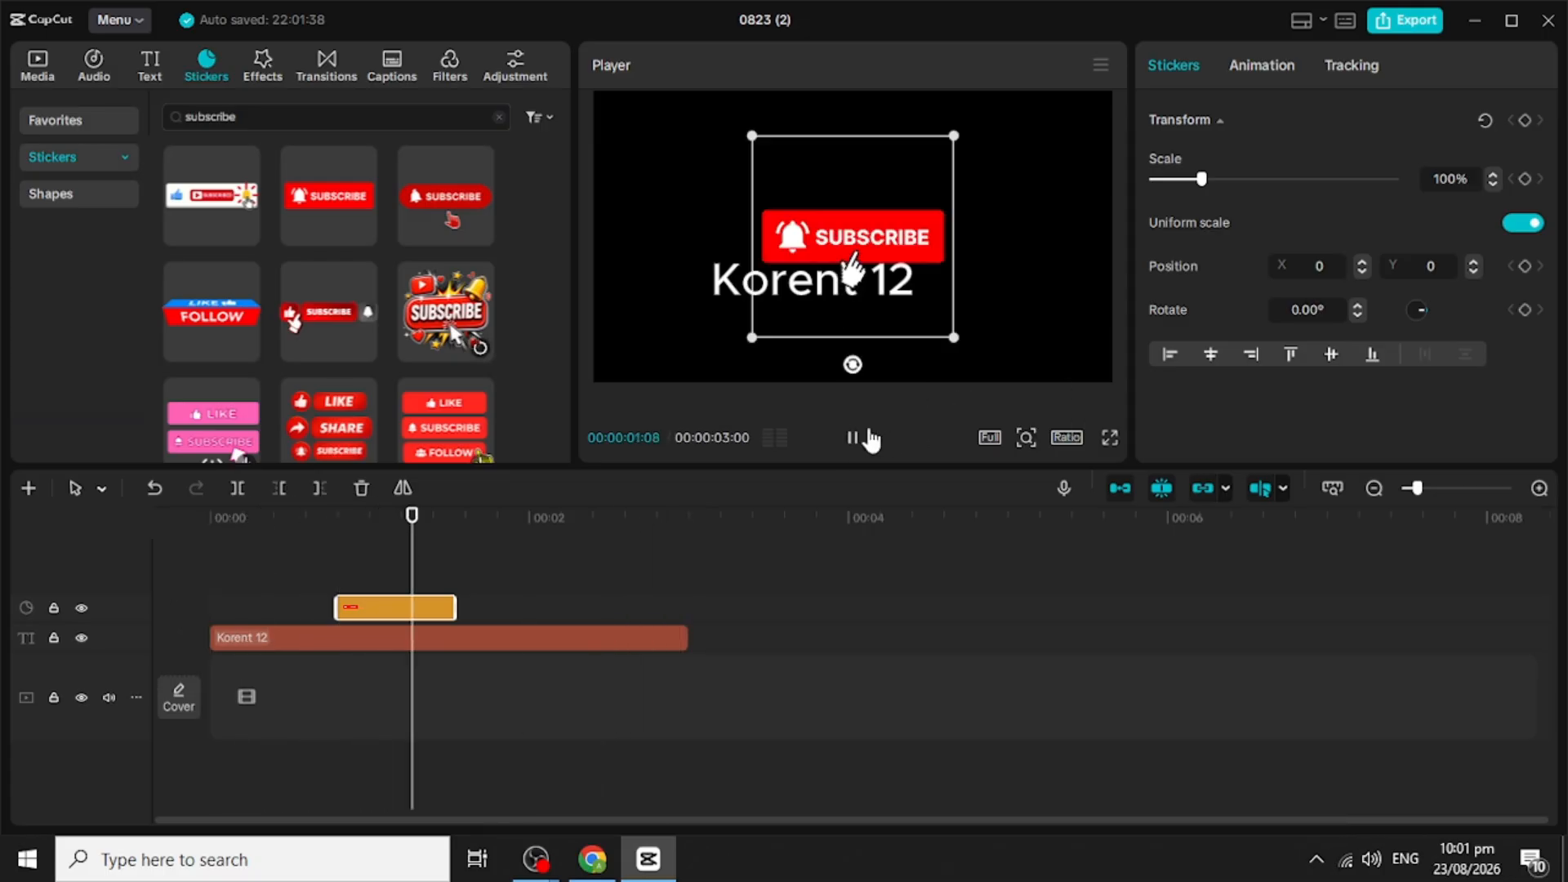
left_click(870, 439)
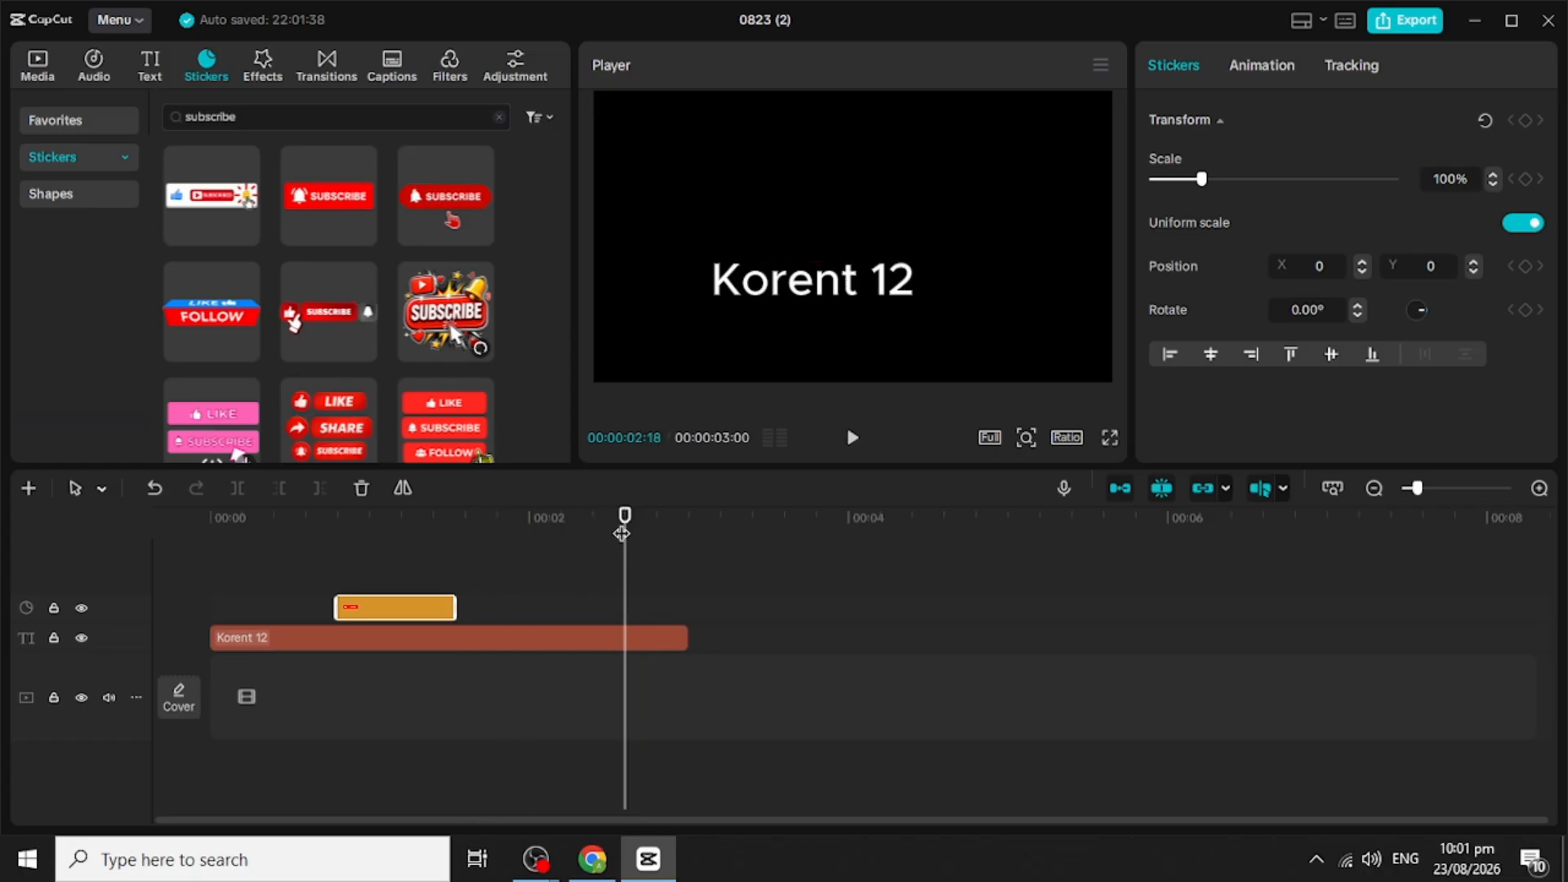
Step: Move the subscribe sticker to the lower-right corner of the video frame, about X 1173, Y -808, and replay the section
left_click(311, 555)
left_click(984, 330)
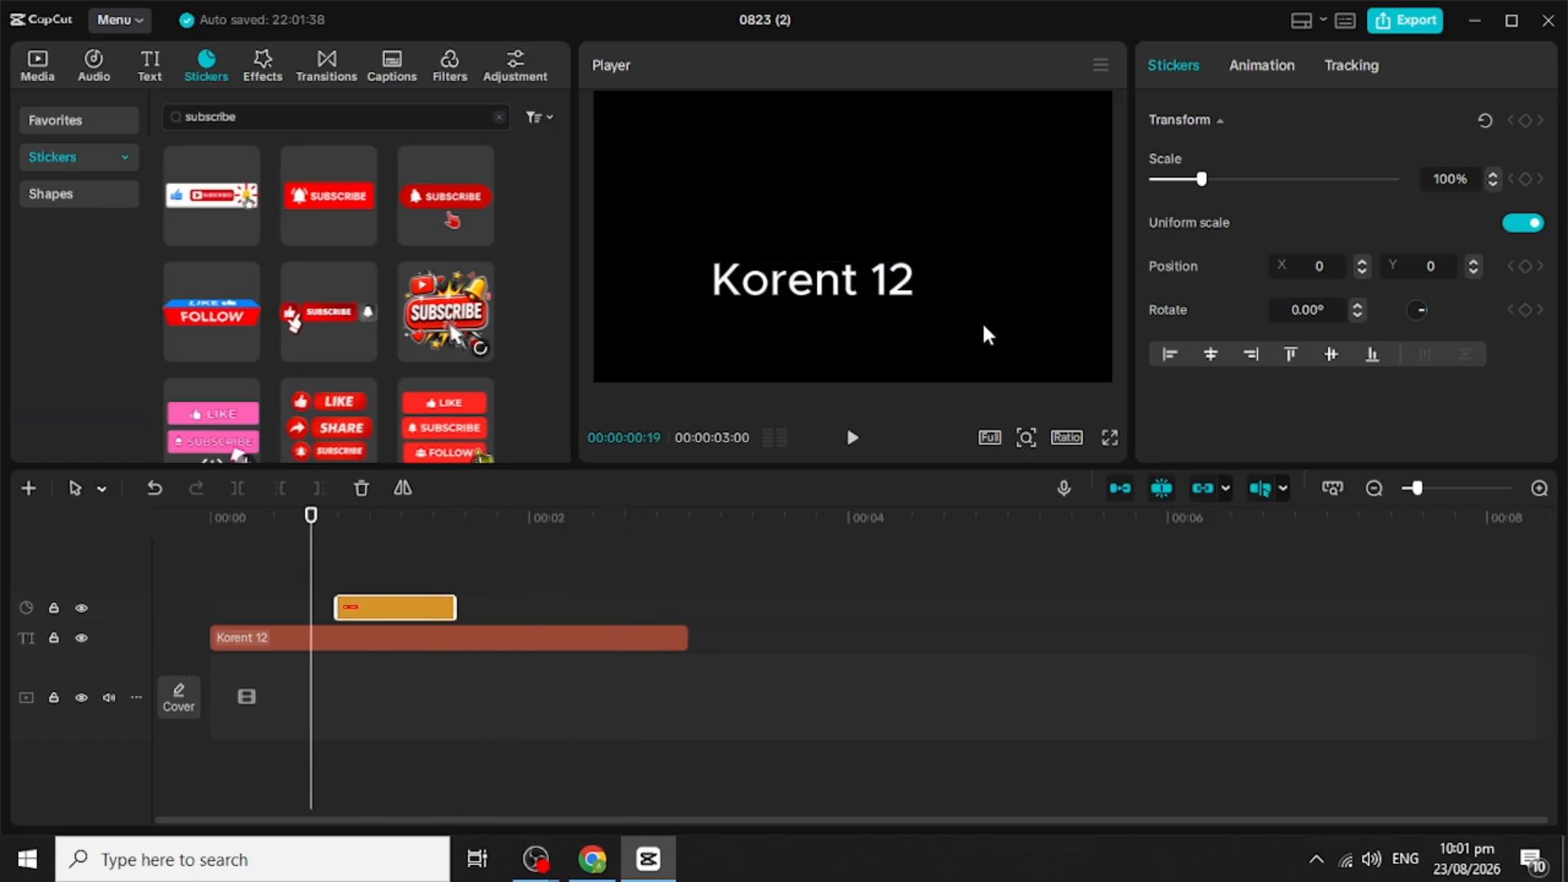
left_click(853, 439)
left_click(855, 441)
left_click_drag(896, 155, 1058, 268)
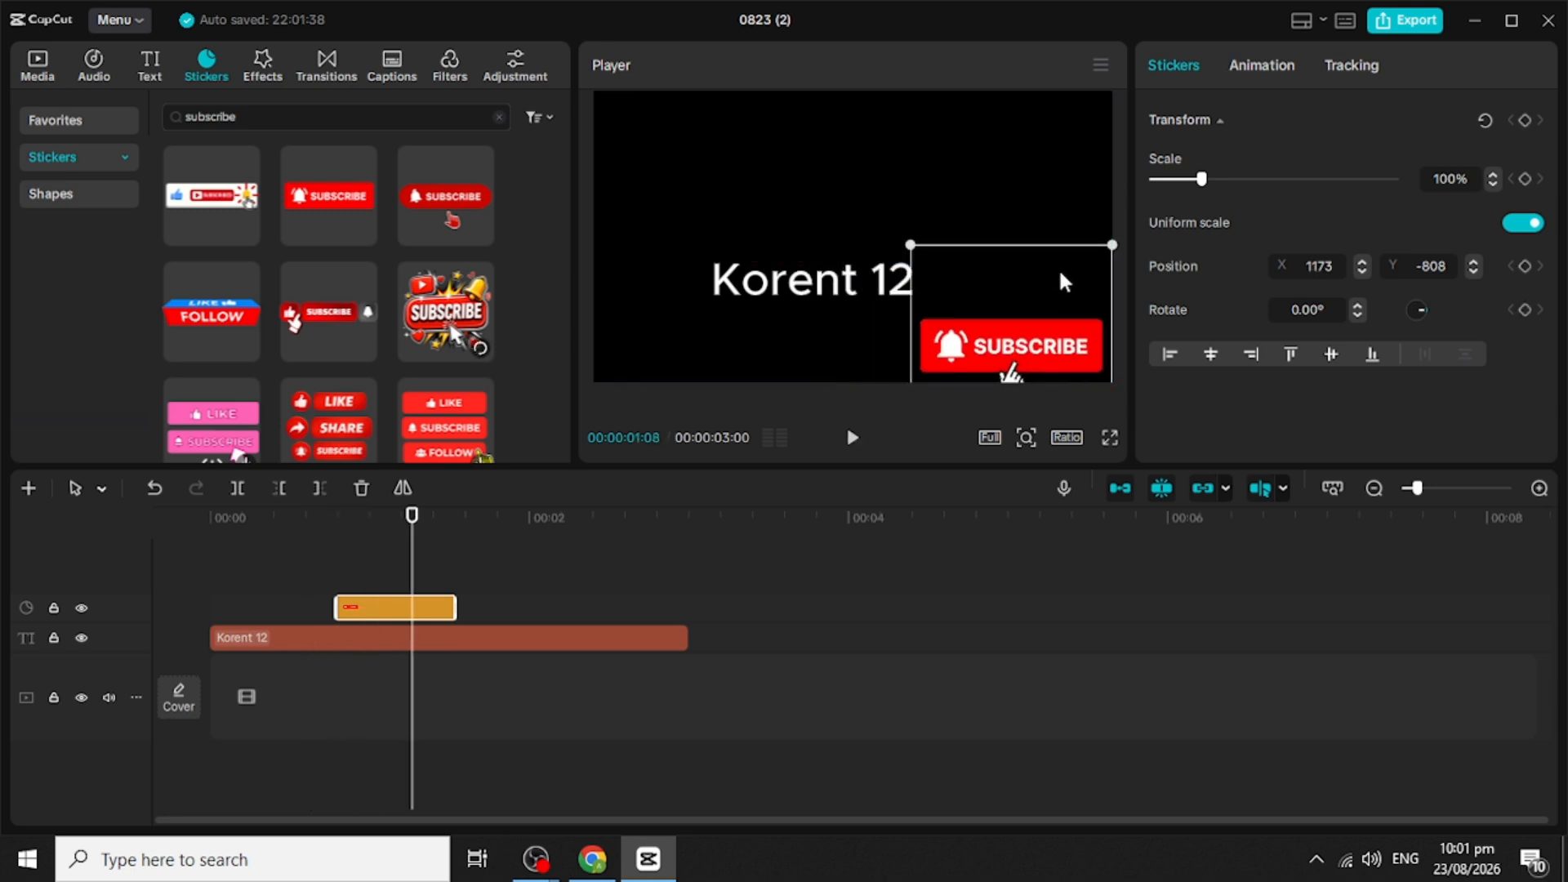
left_click(1027, 227)
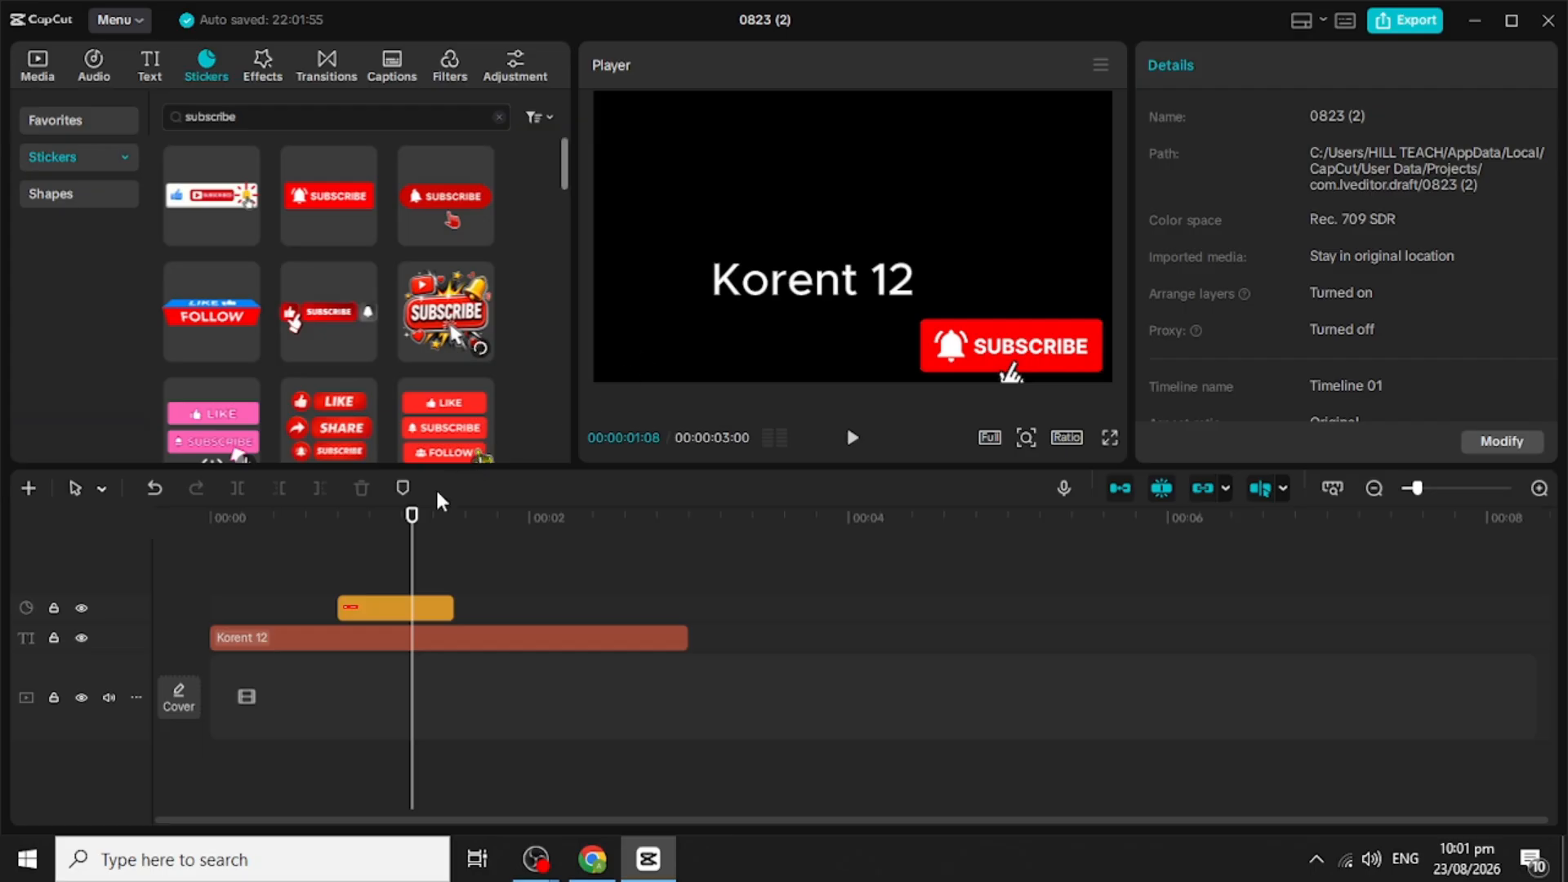
left_click(295, 517)
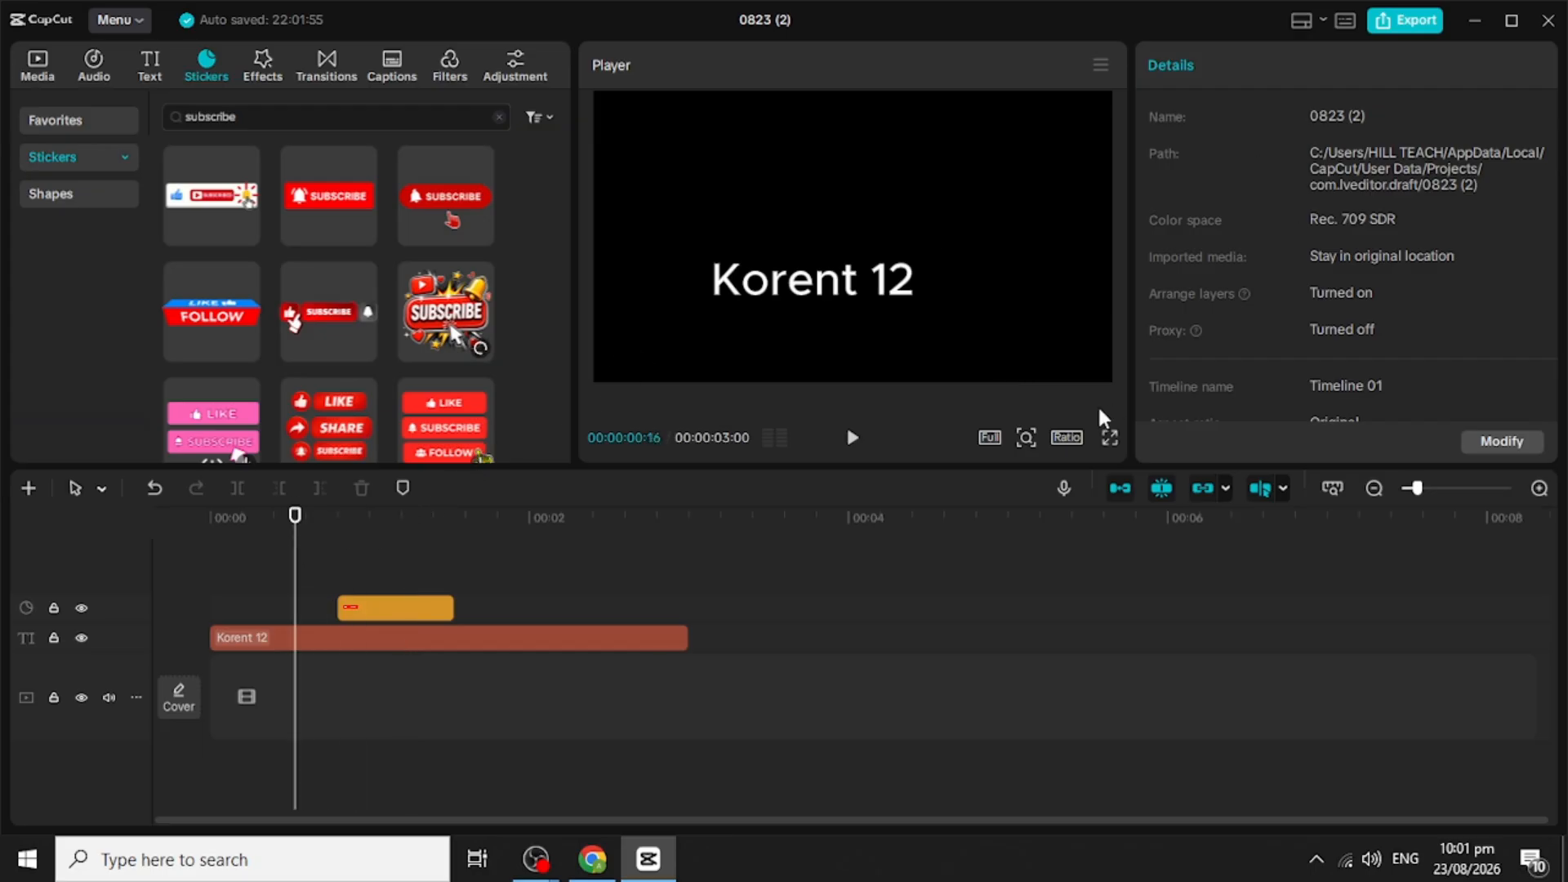
left_click(856, 438)
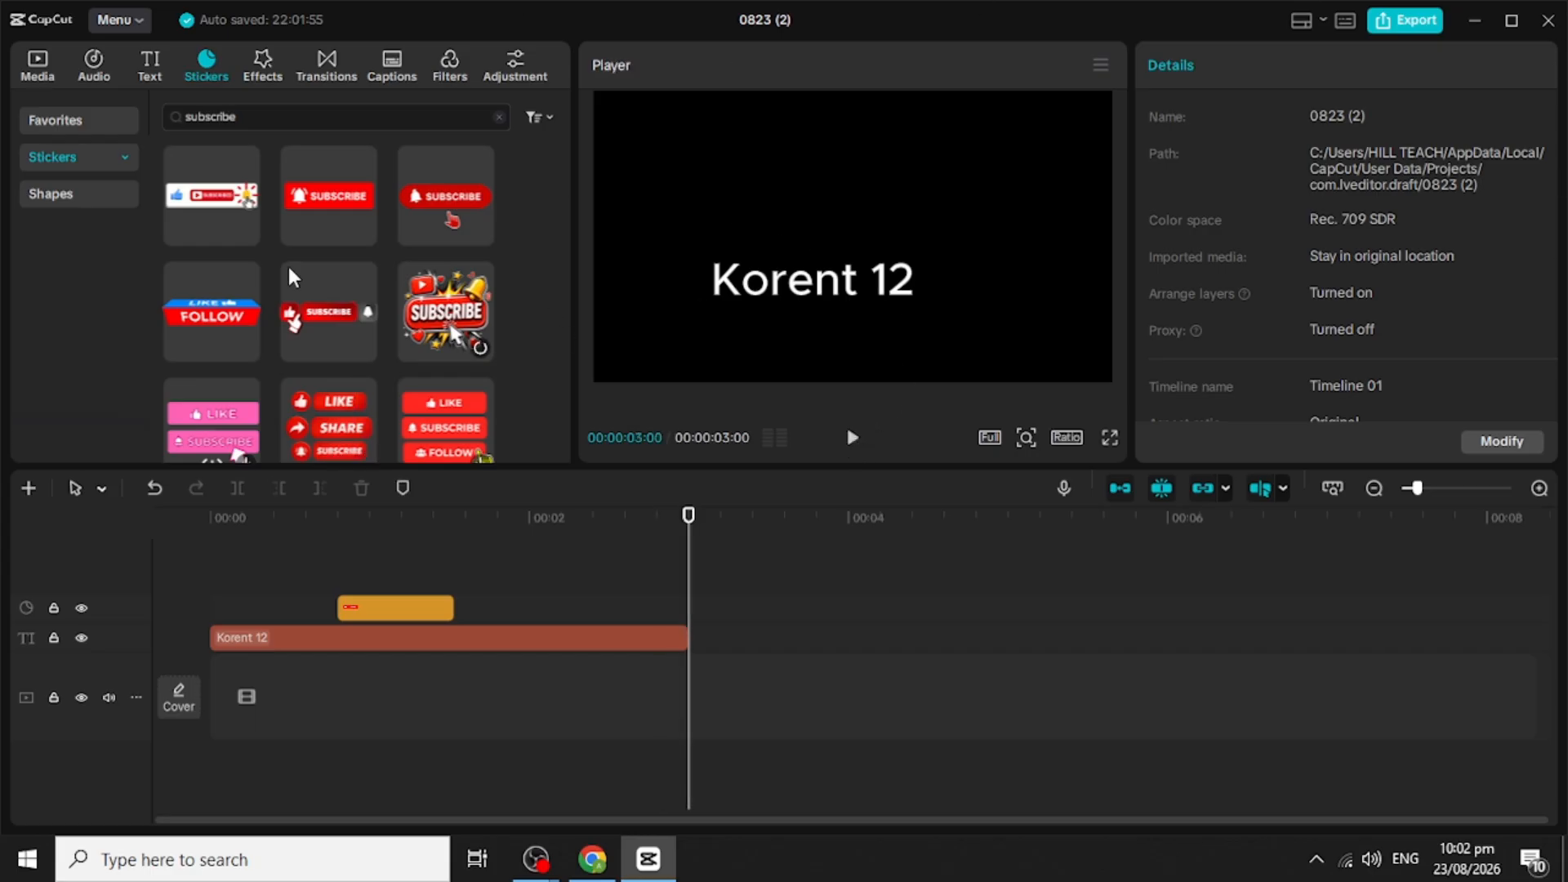
Step: Browse the trending video effects and start downloading Sparkle Rain and Signal Storm
left_click(263, 74)
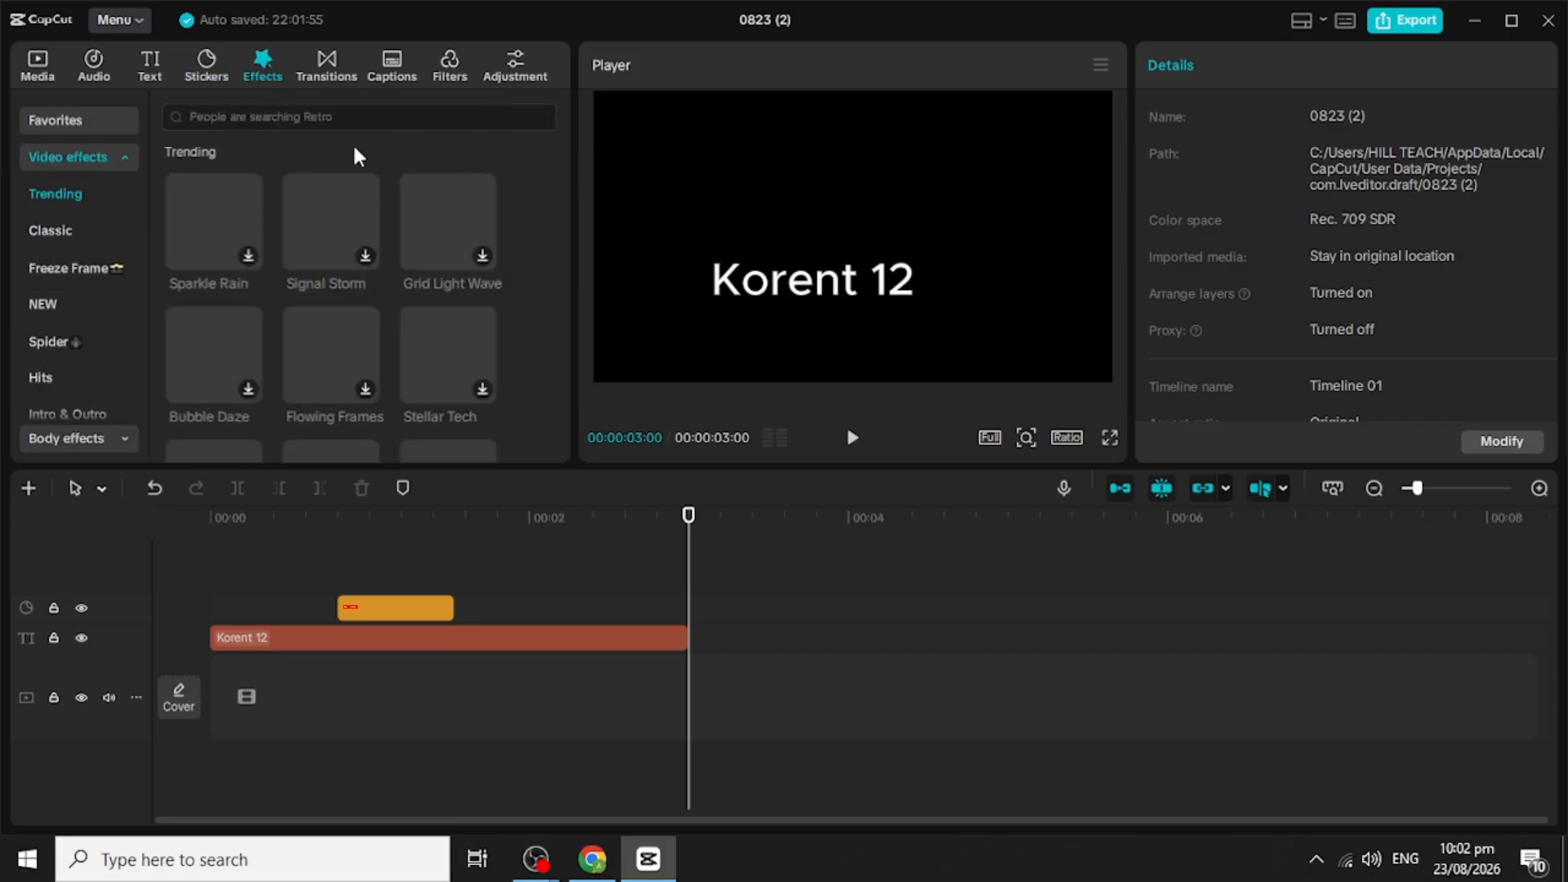
scroll(374, 331, "down", 3)
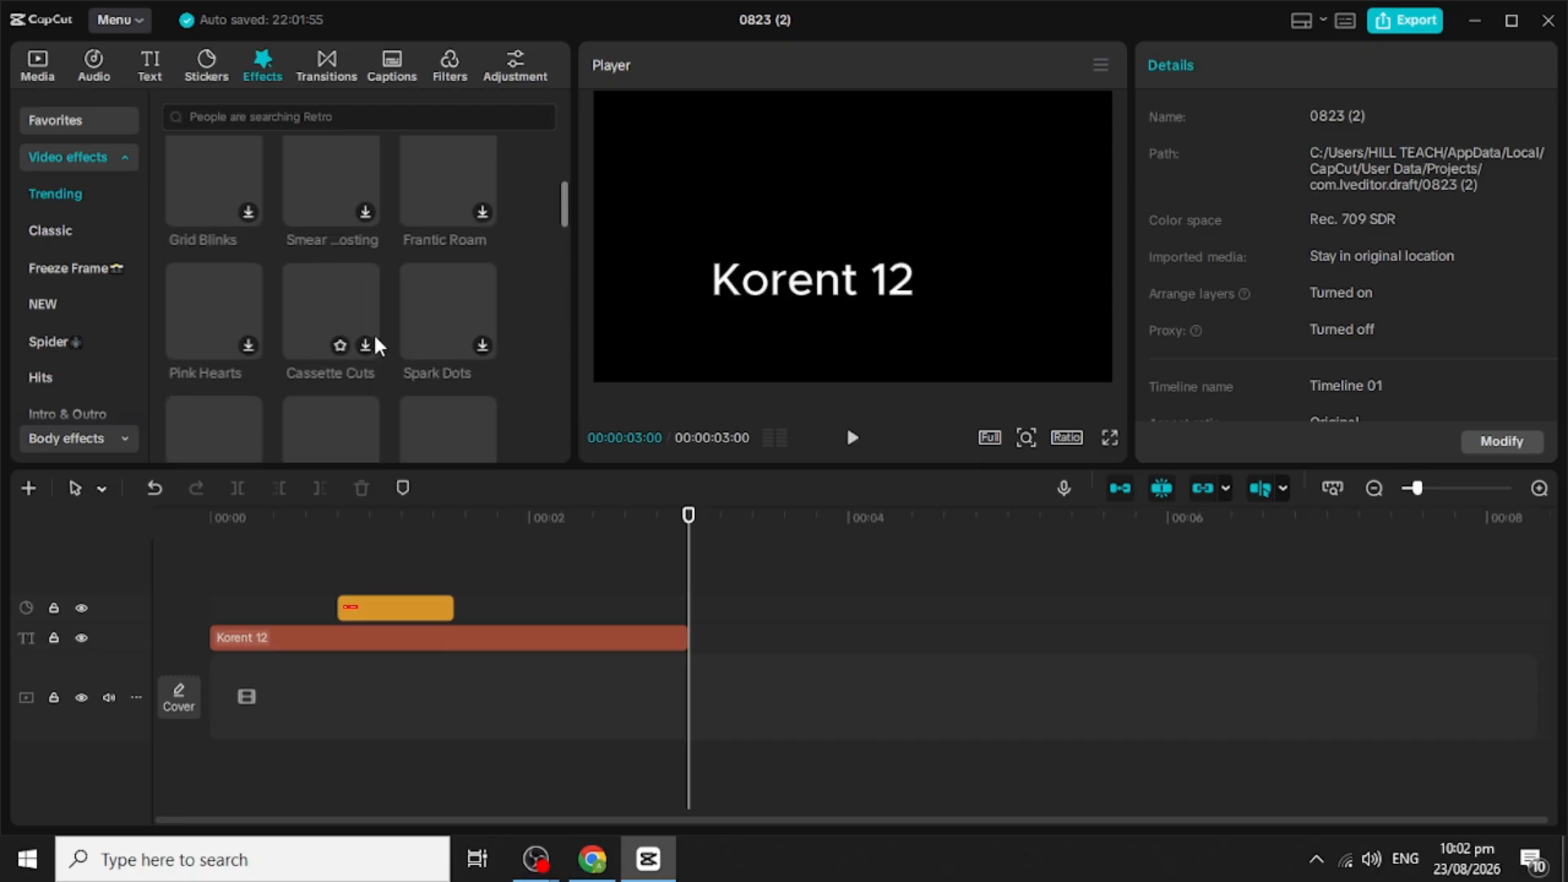
scroll(374, 332, "up", 3)
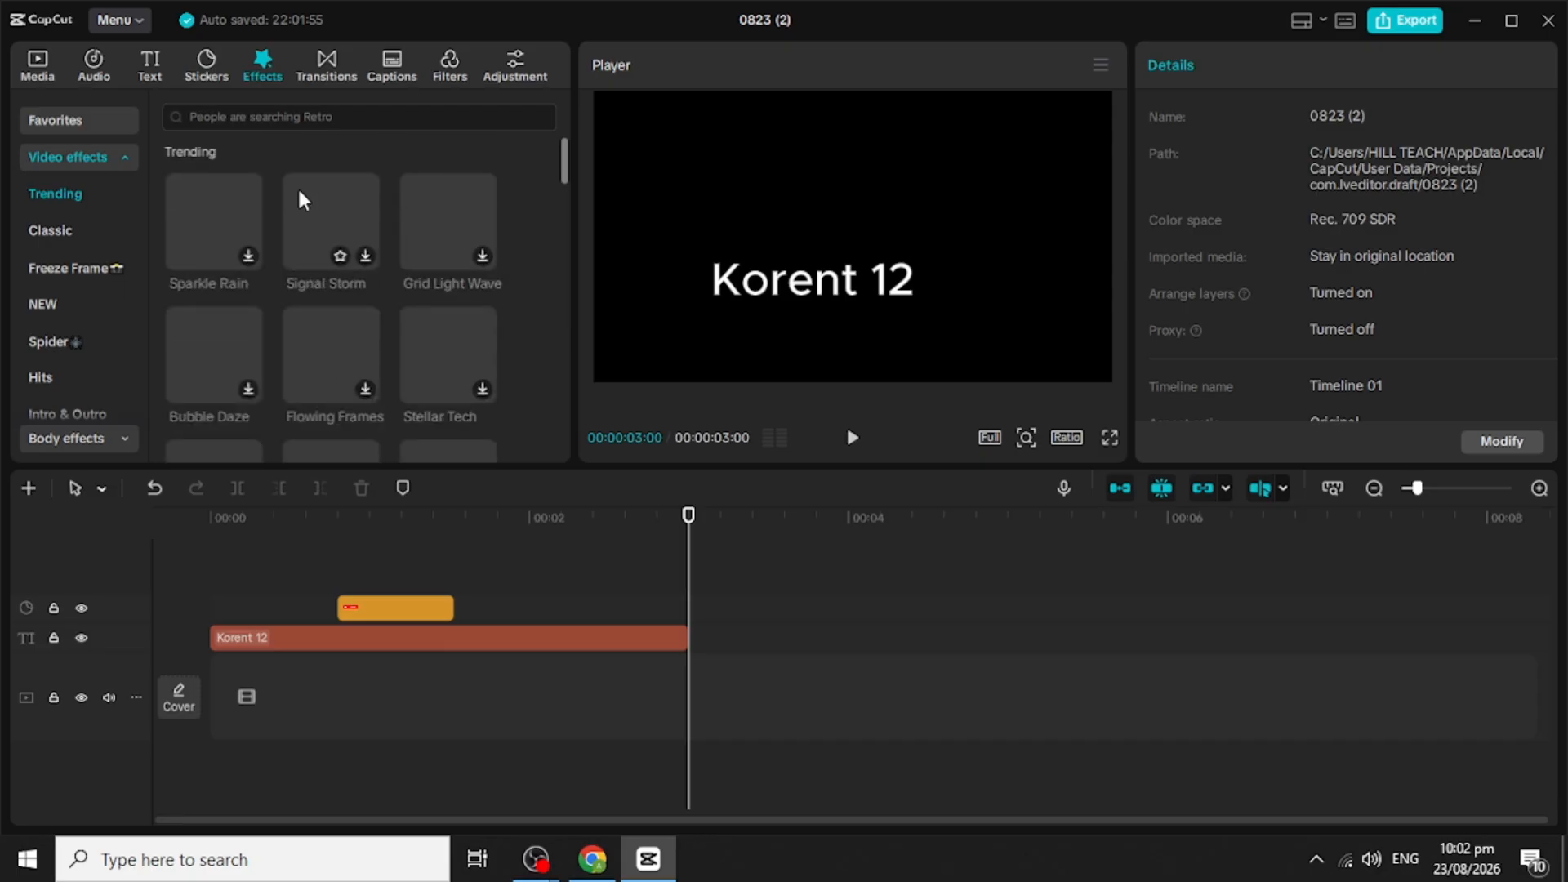
left_click(235, 238)
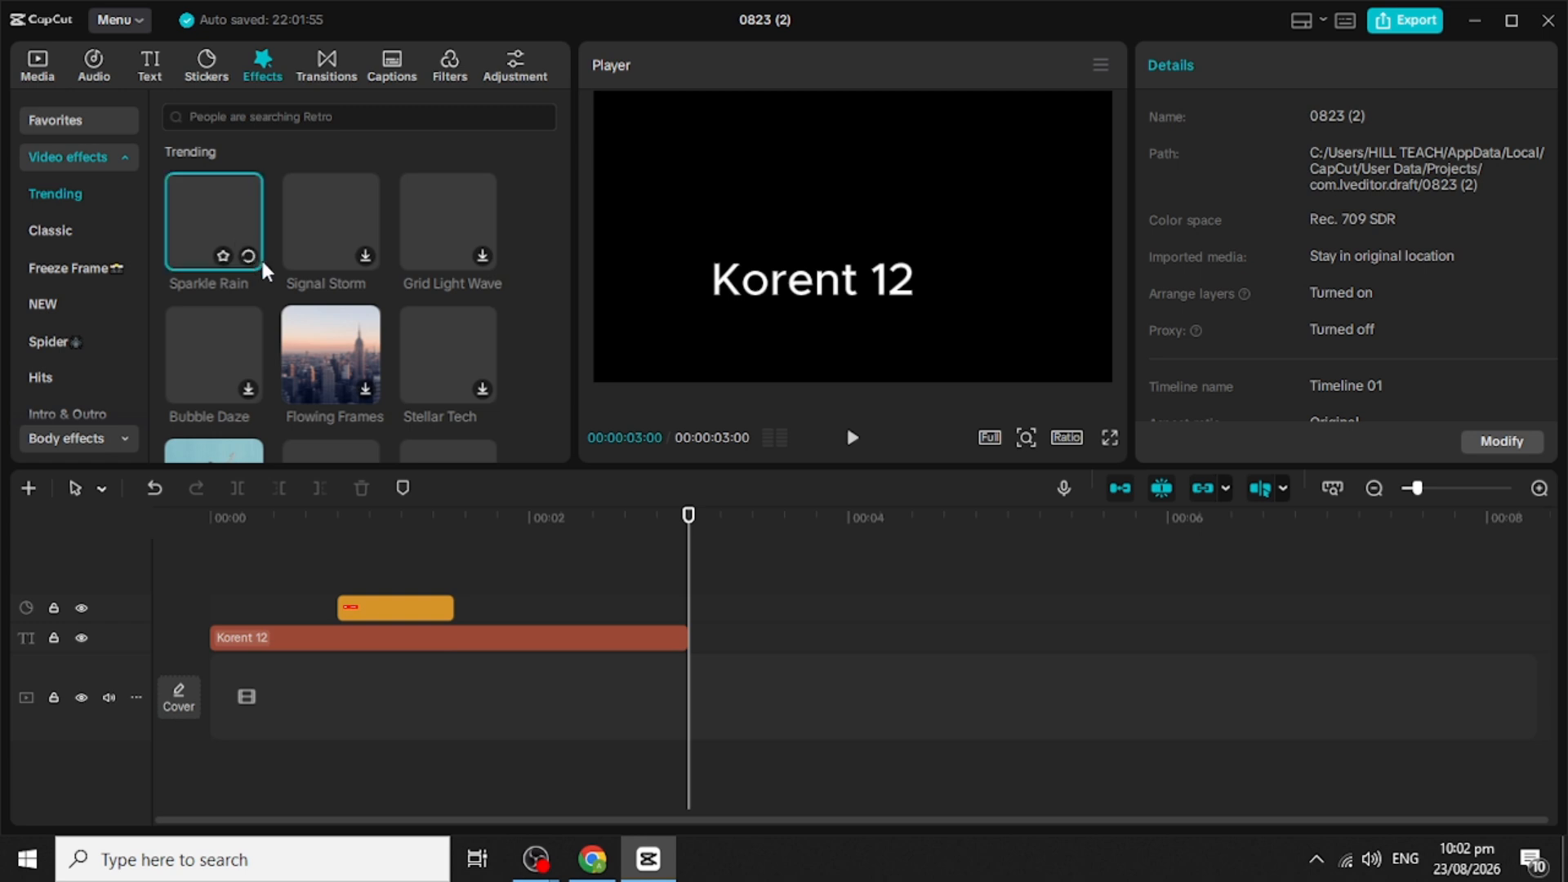
left_click(364, 256)
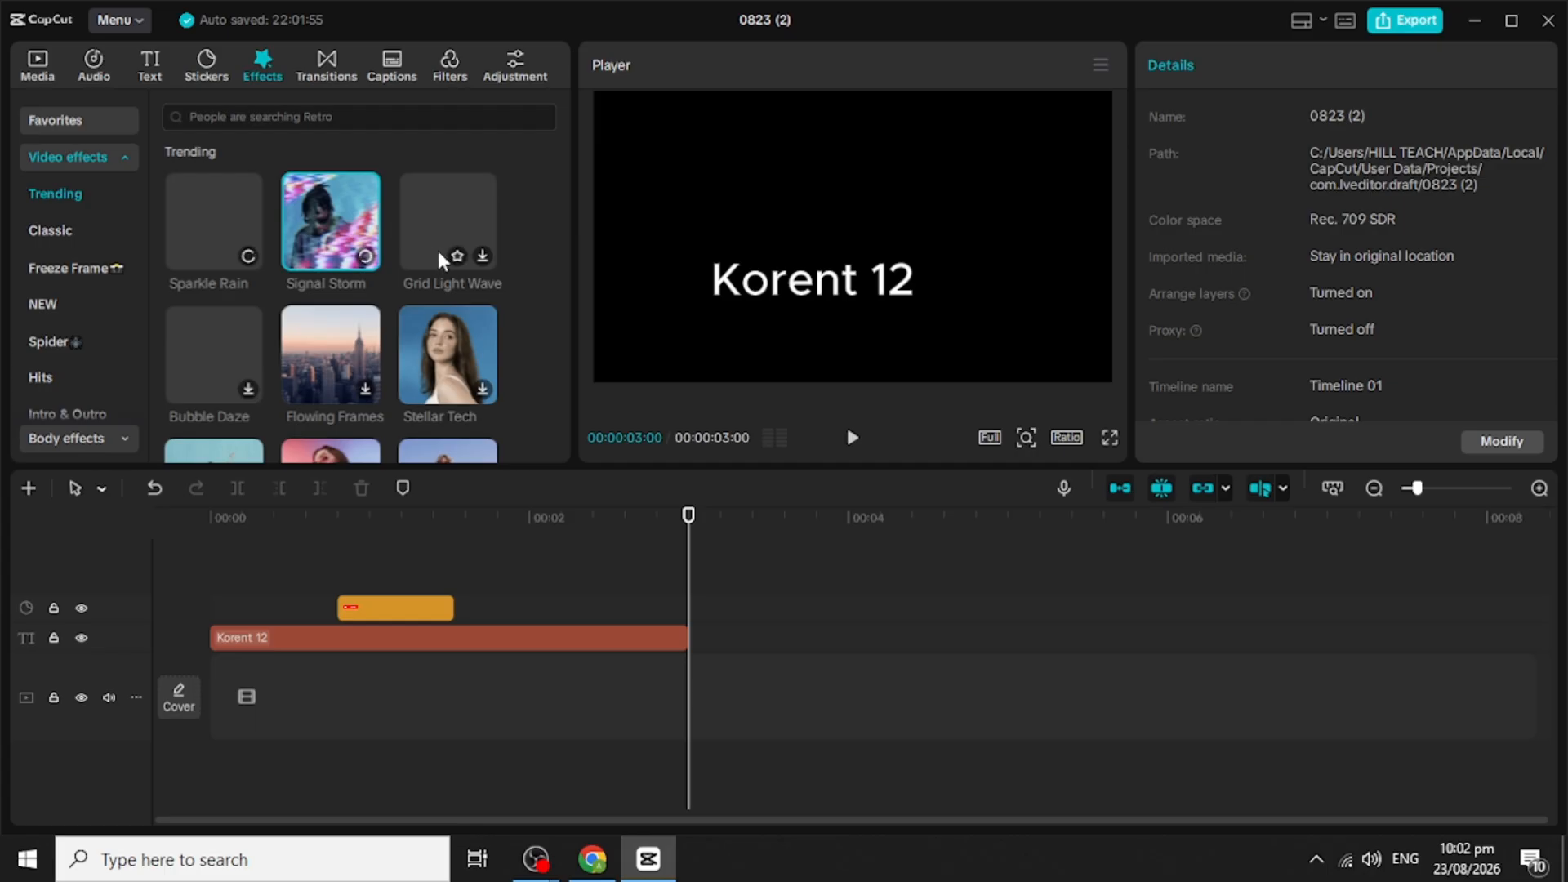
Step: Look through more trending video effects and preview the Sparkle Rain effect
scroll(424, 374, "down", 3)
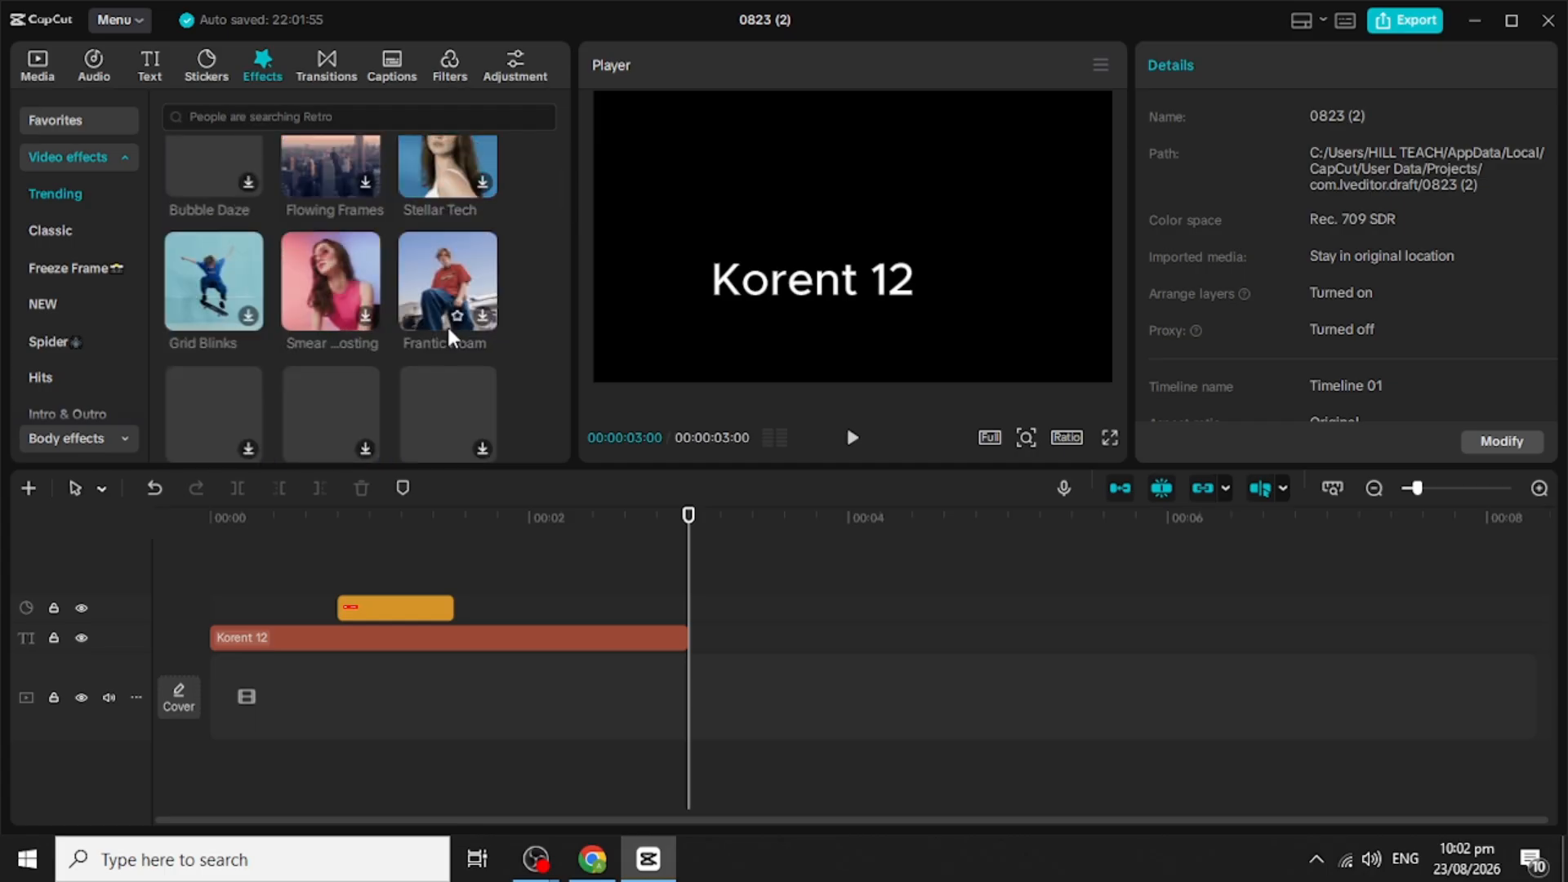
scroll(447, 331, "down", 2)
scroll(446, 326, "up", 5)
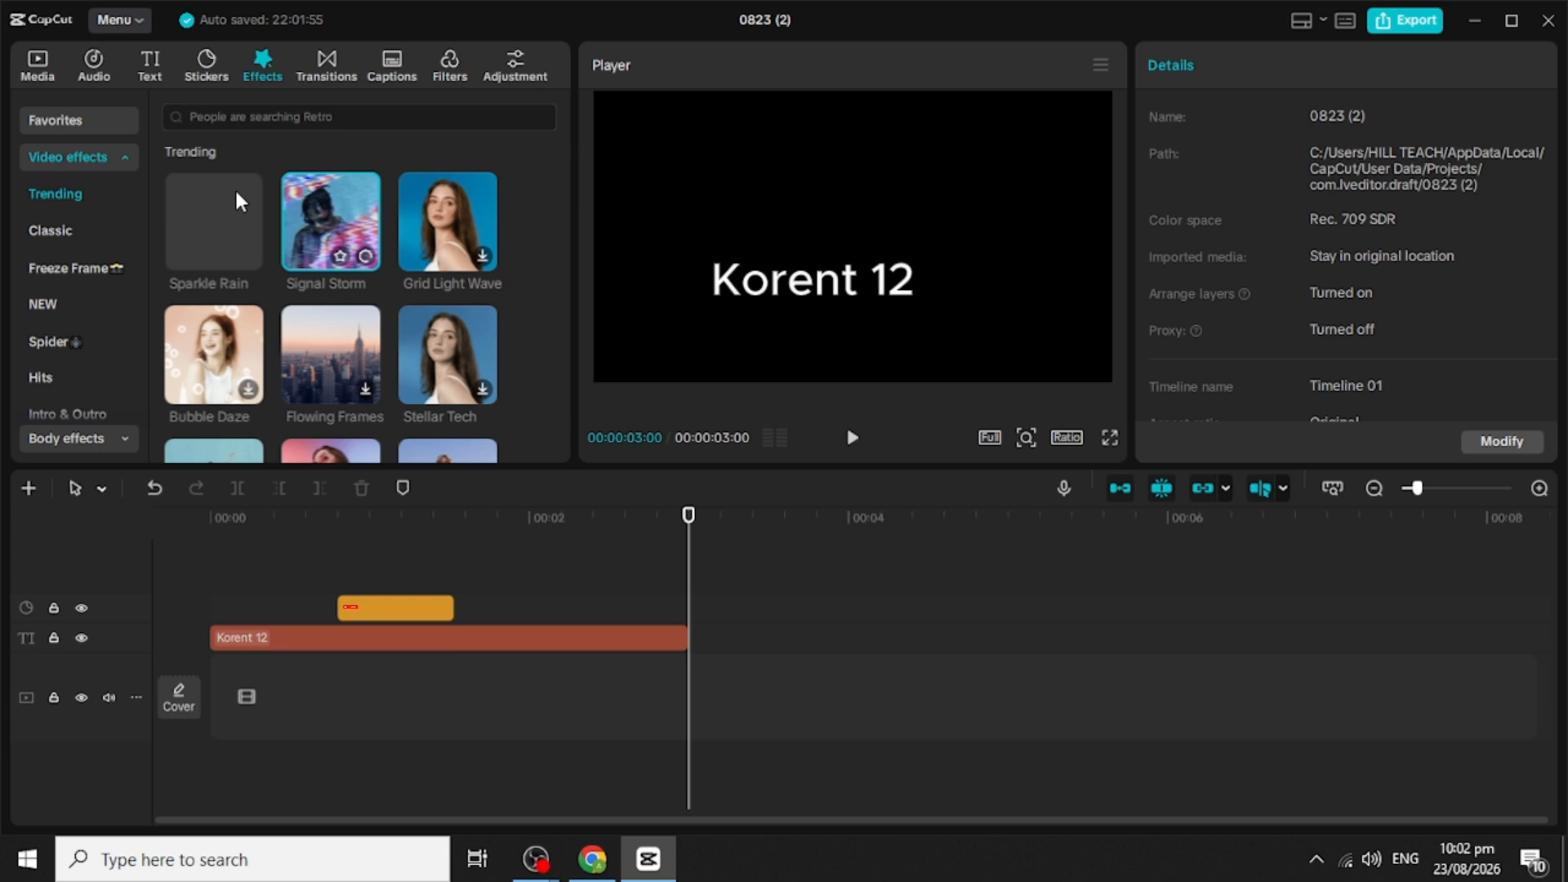
left_click(226, 255)
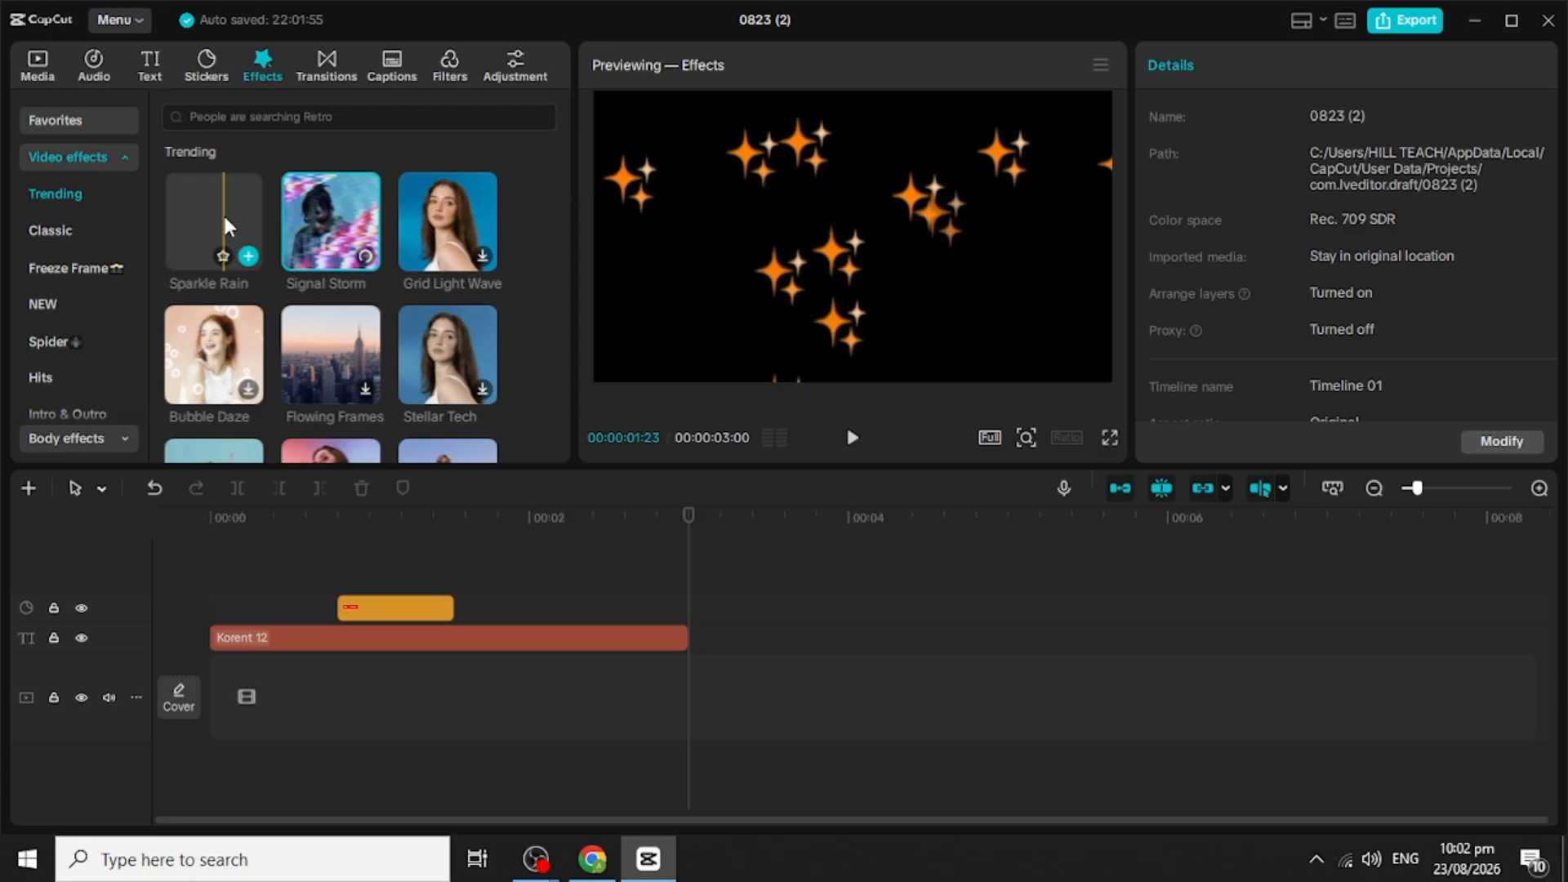
Step: Add the Sparkle Rain effect to the timeline, shift it to start at about 1 second, and play from 00:00:00:28
left_click(248, 257)
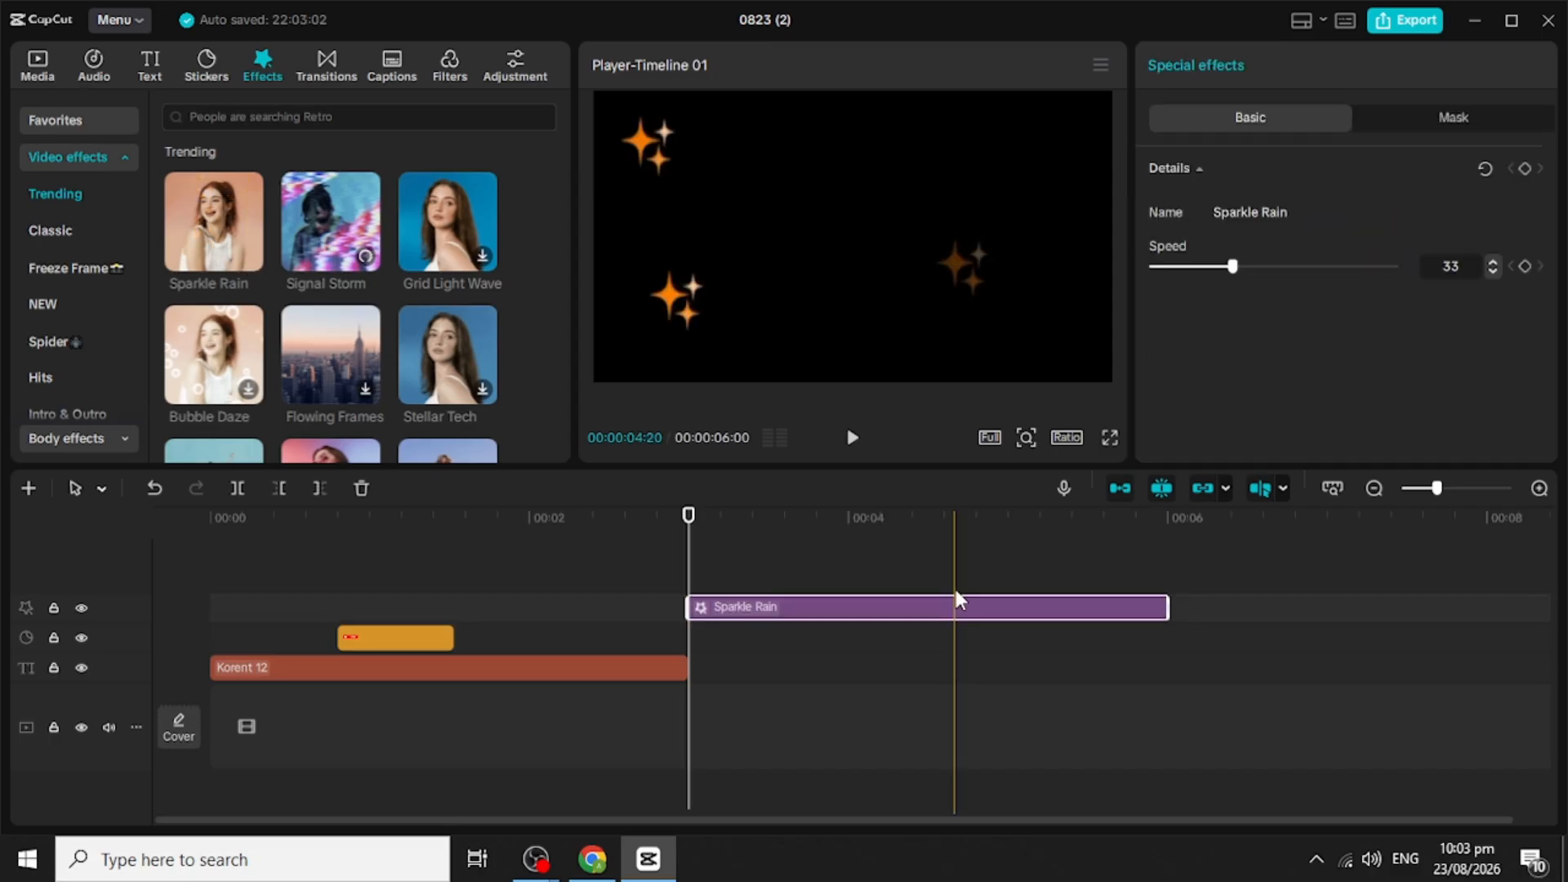
left_click_drag(953, 604, 629, 612)
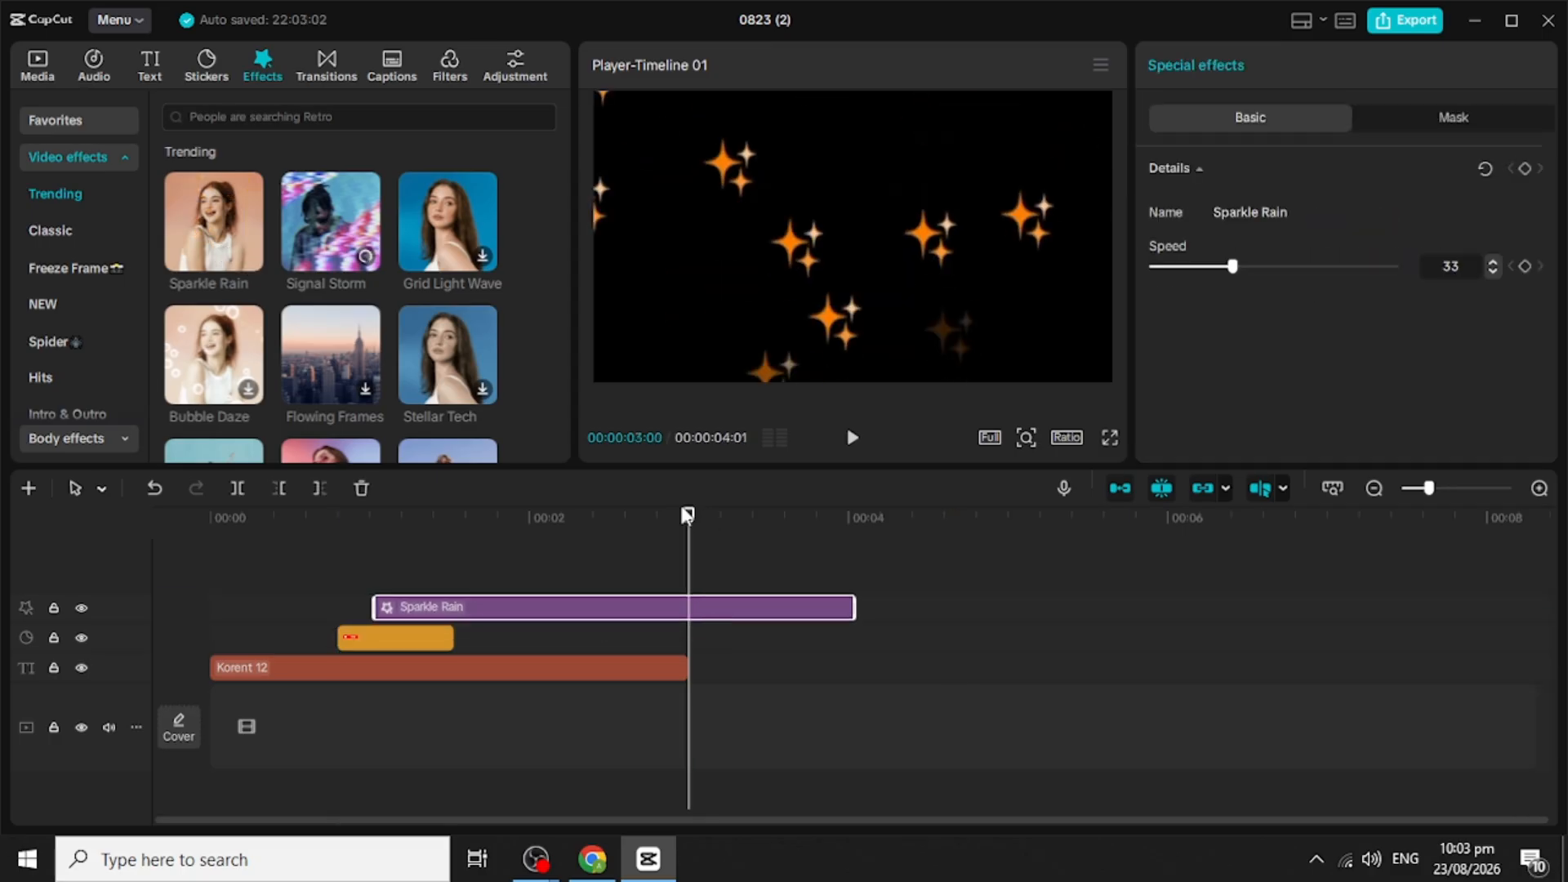
left_click_drag(686, 513, 359, 542)
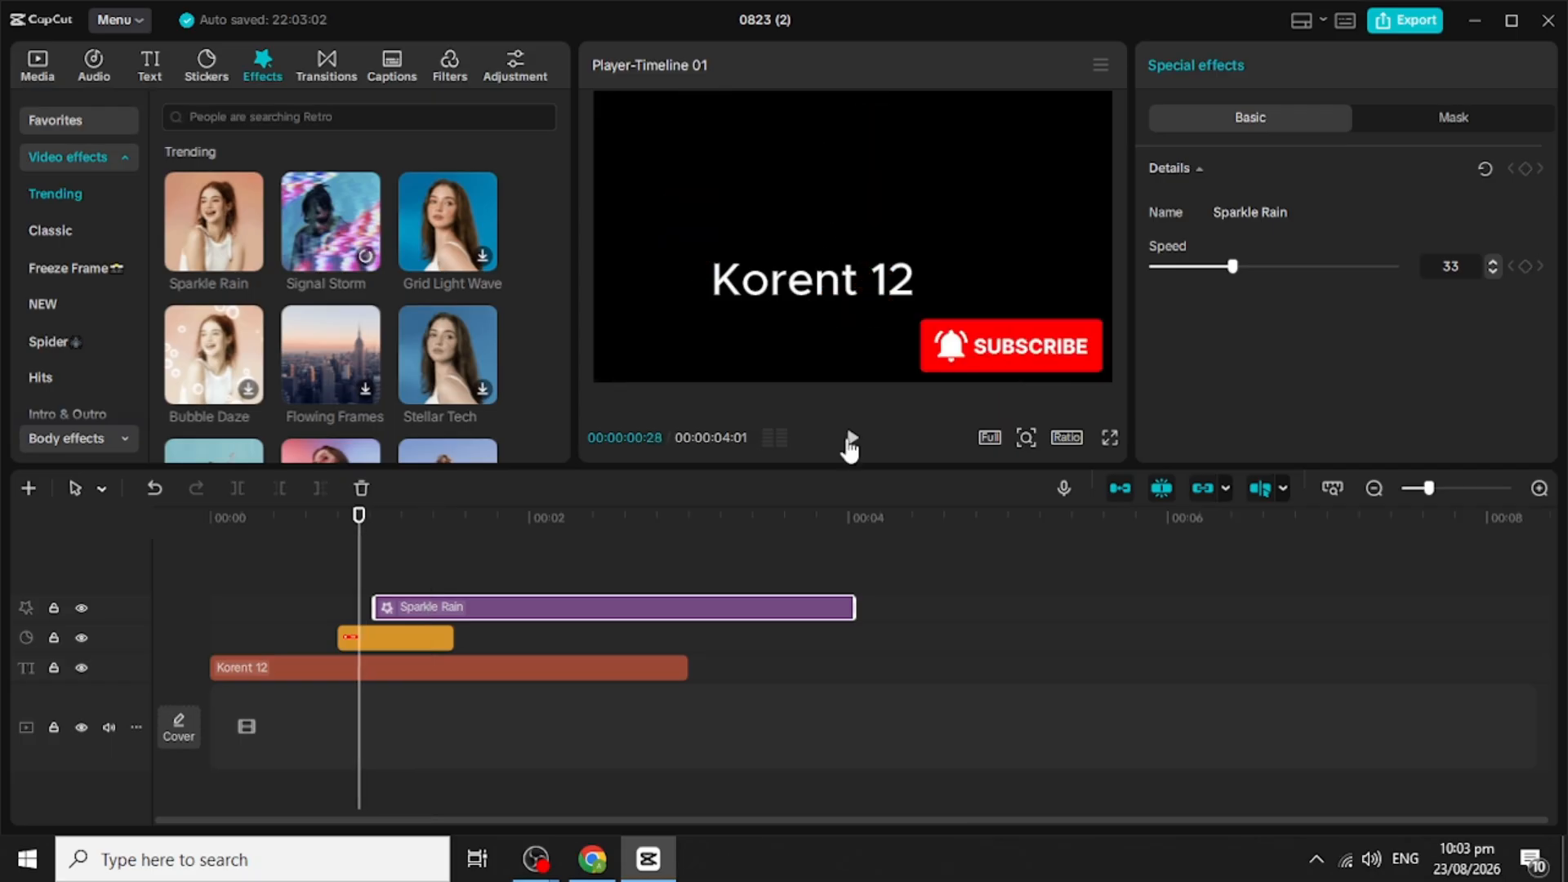
left_click(849, 441)
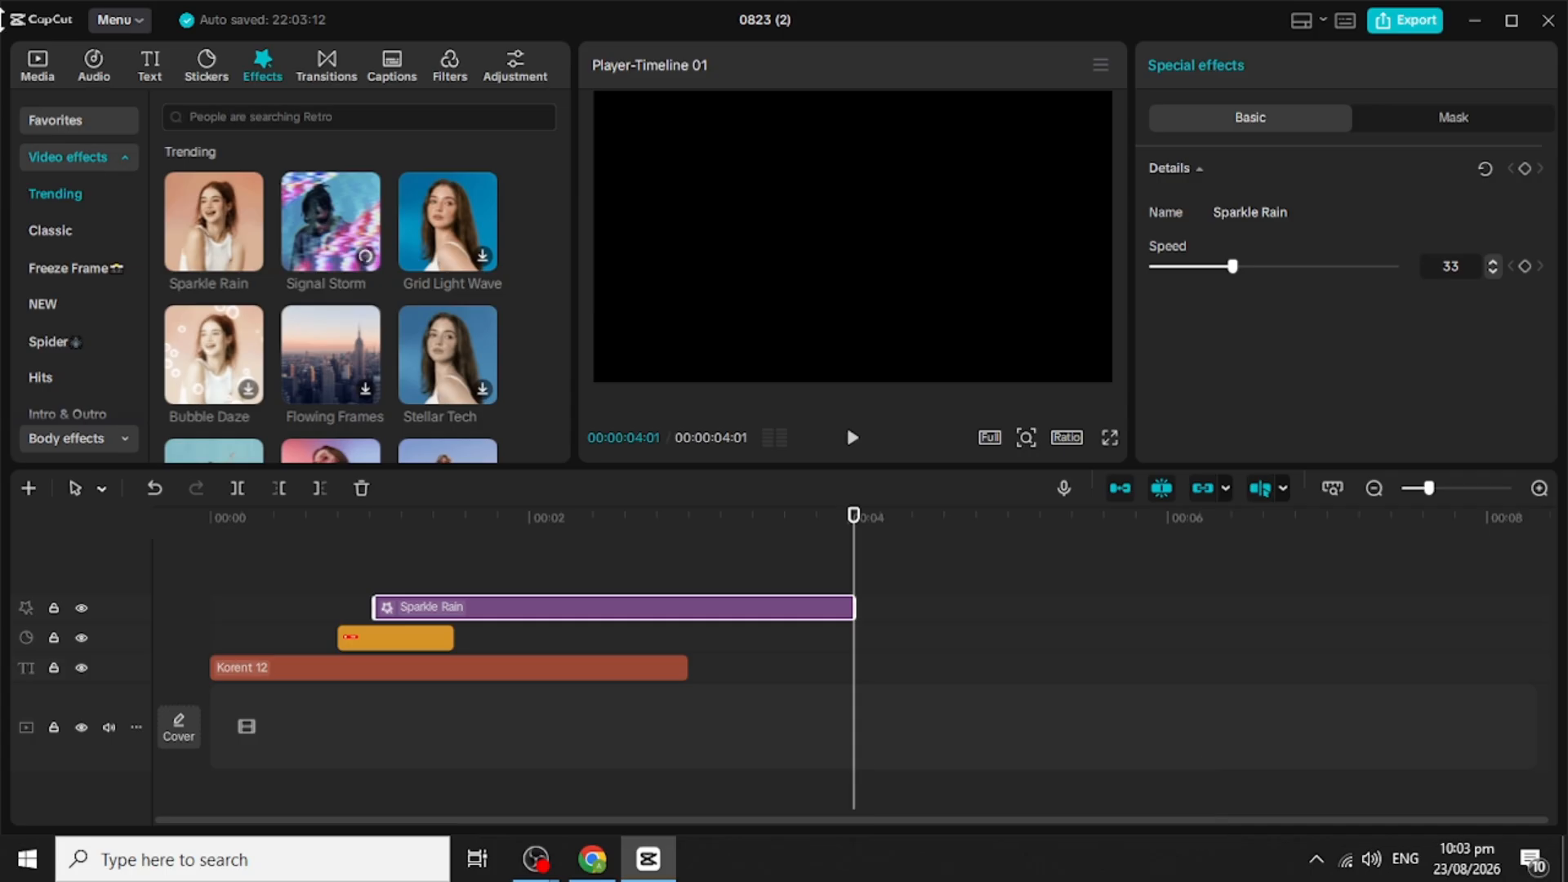
Step: Try to add the Amped transition from the trending transitions to the main track
left_click(336, 65)
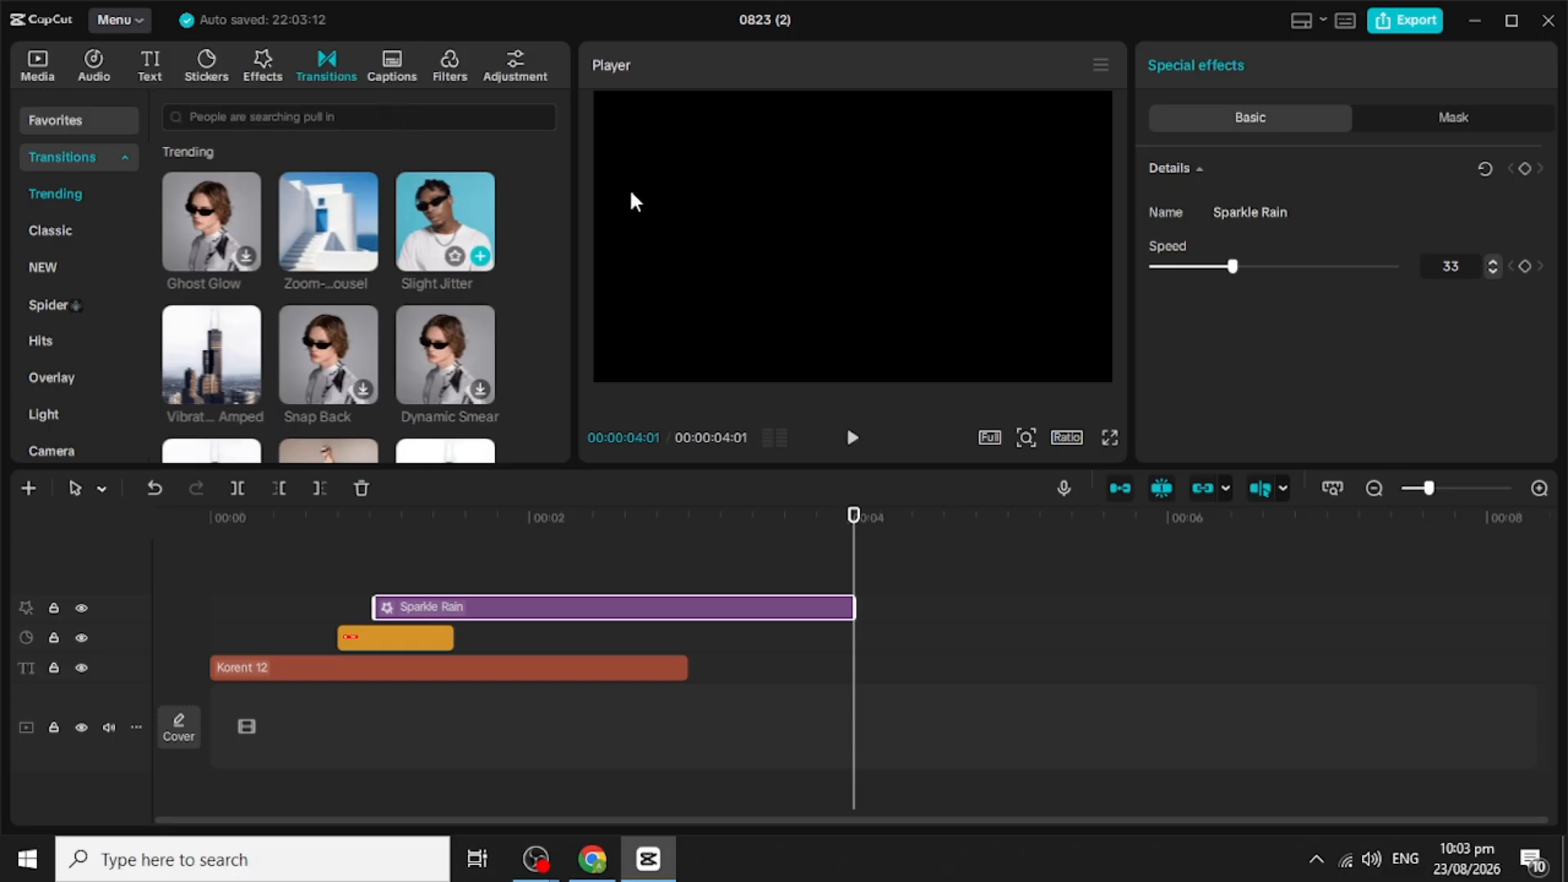
left_click(245, 390)
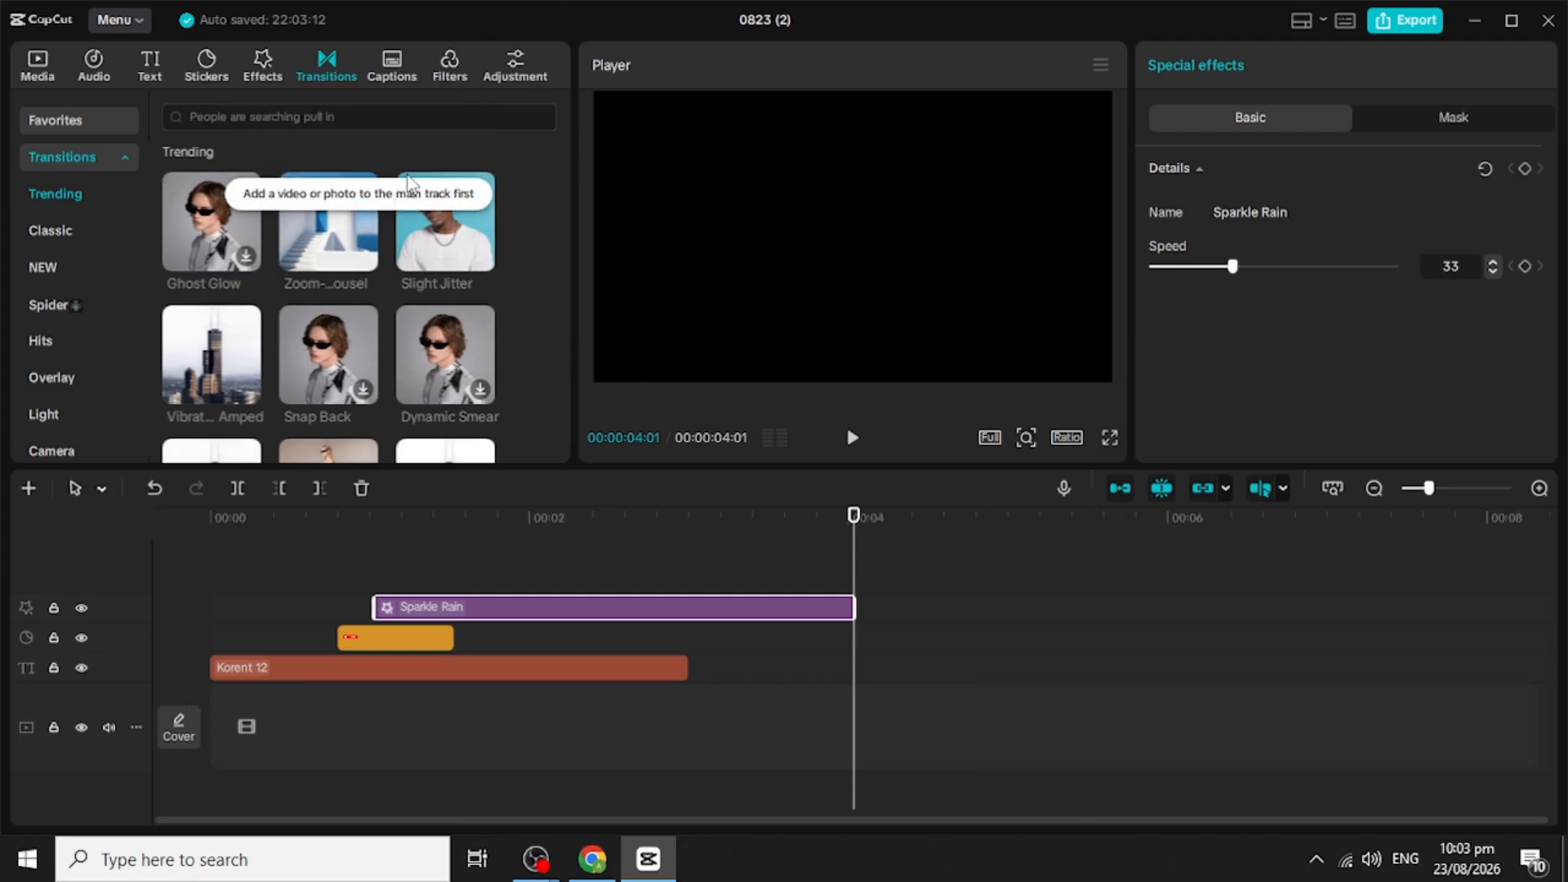
Step: Look through the spoken languages available for auto captions, keeping English selected
left_click(396, 56)
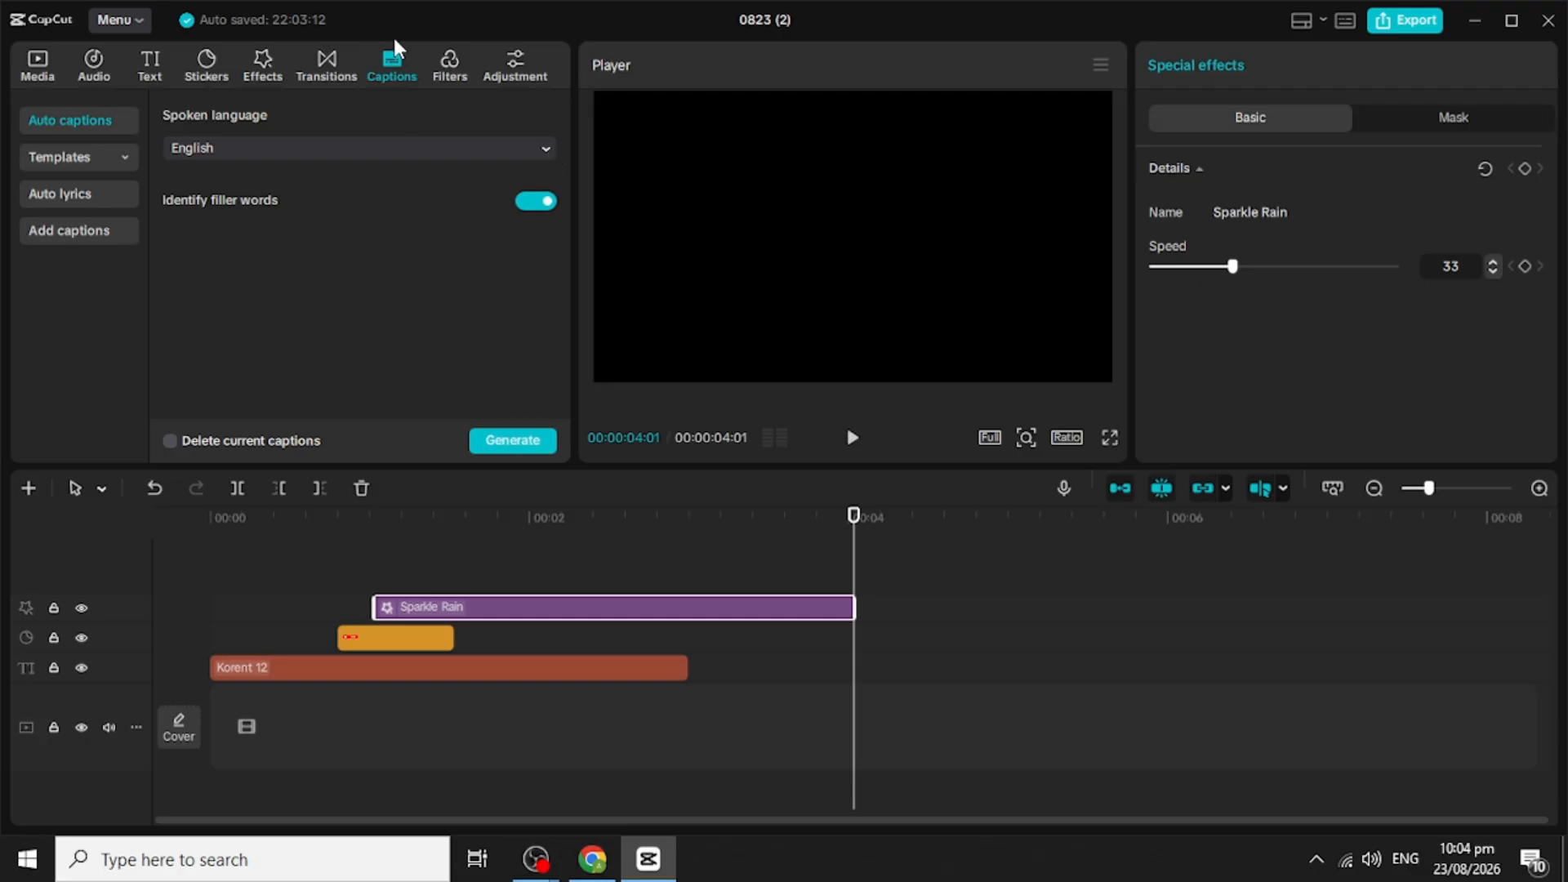
left_click(542, 146)
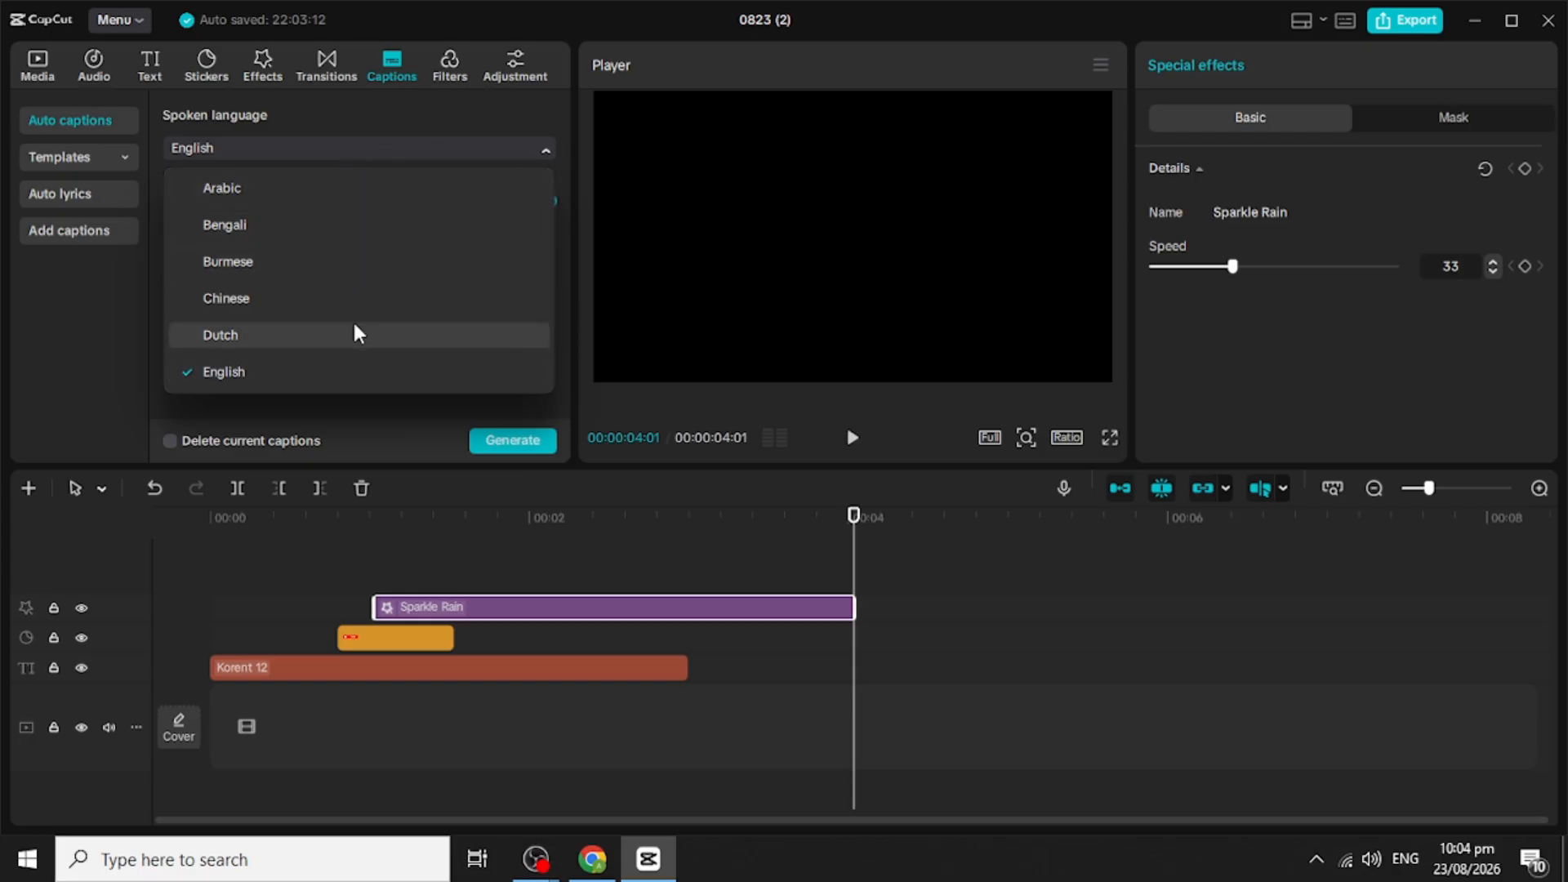
scroll(356, 324, "down", 4)
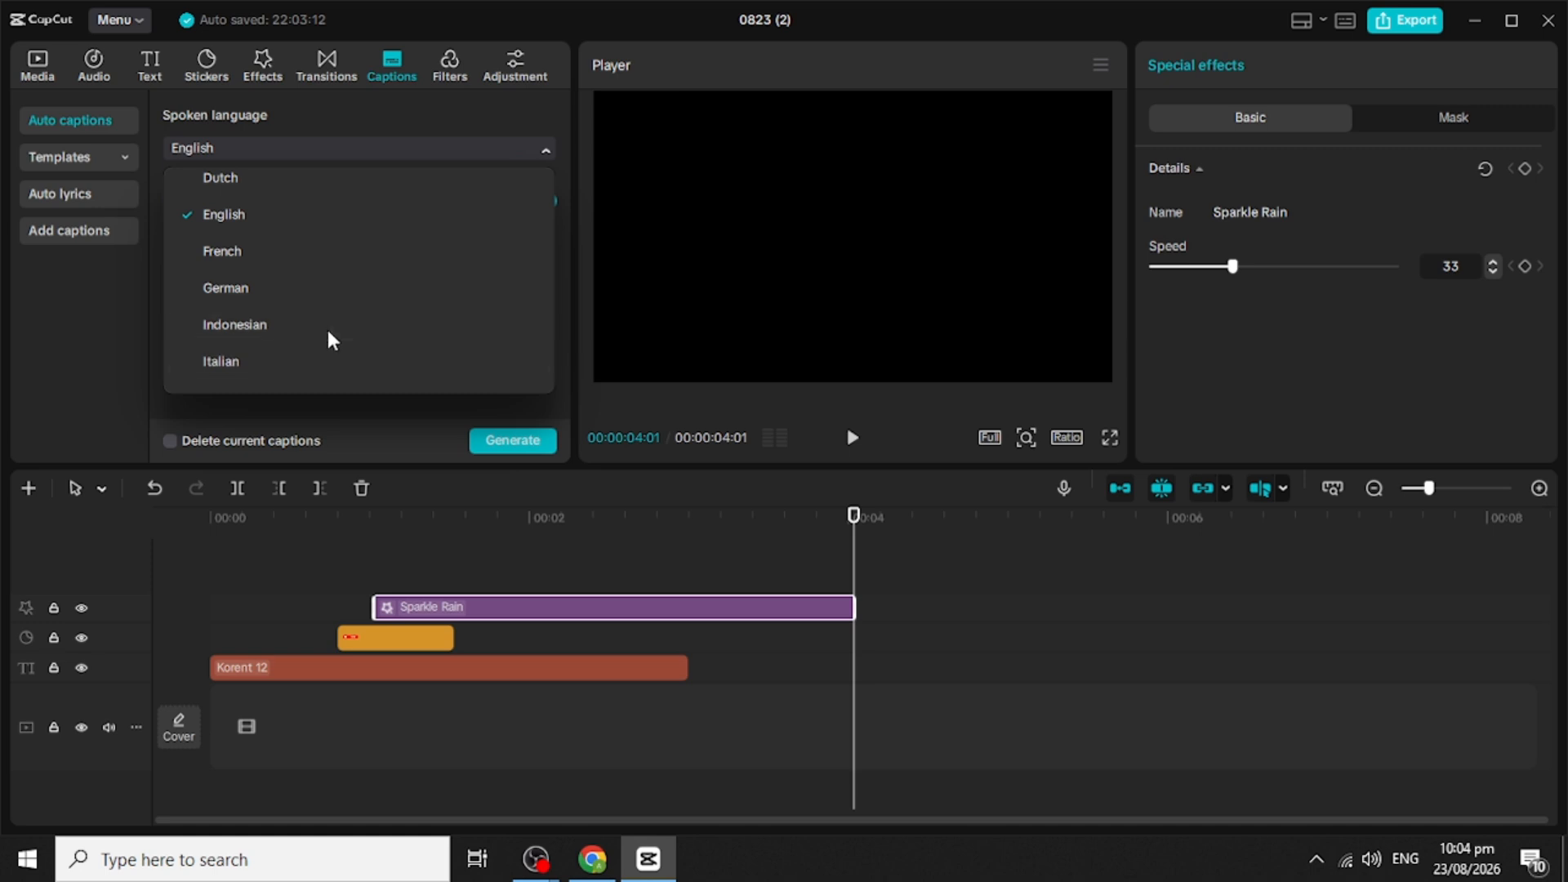
scroll(326, 325, "down", 3)
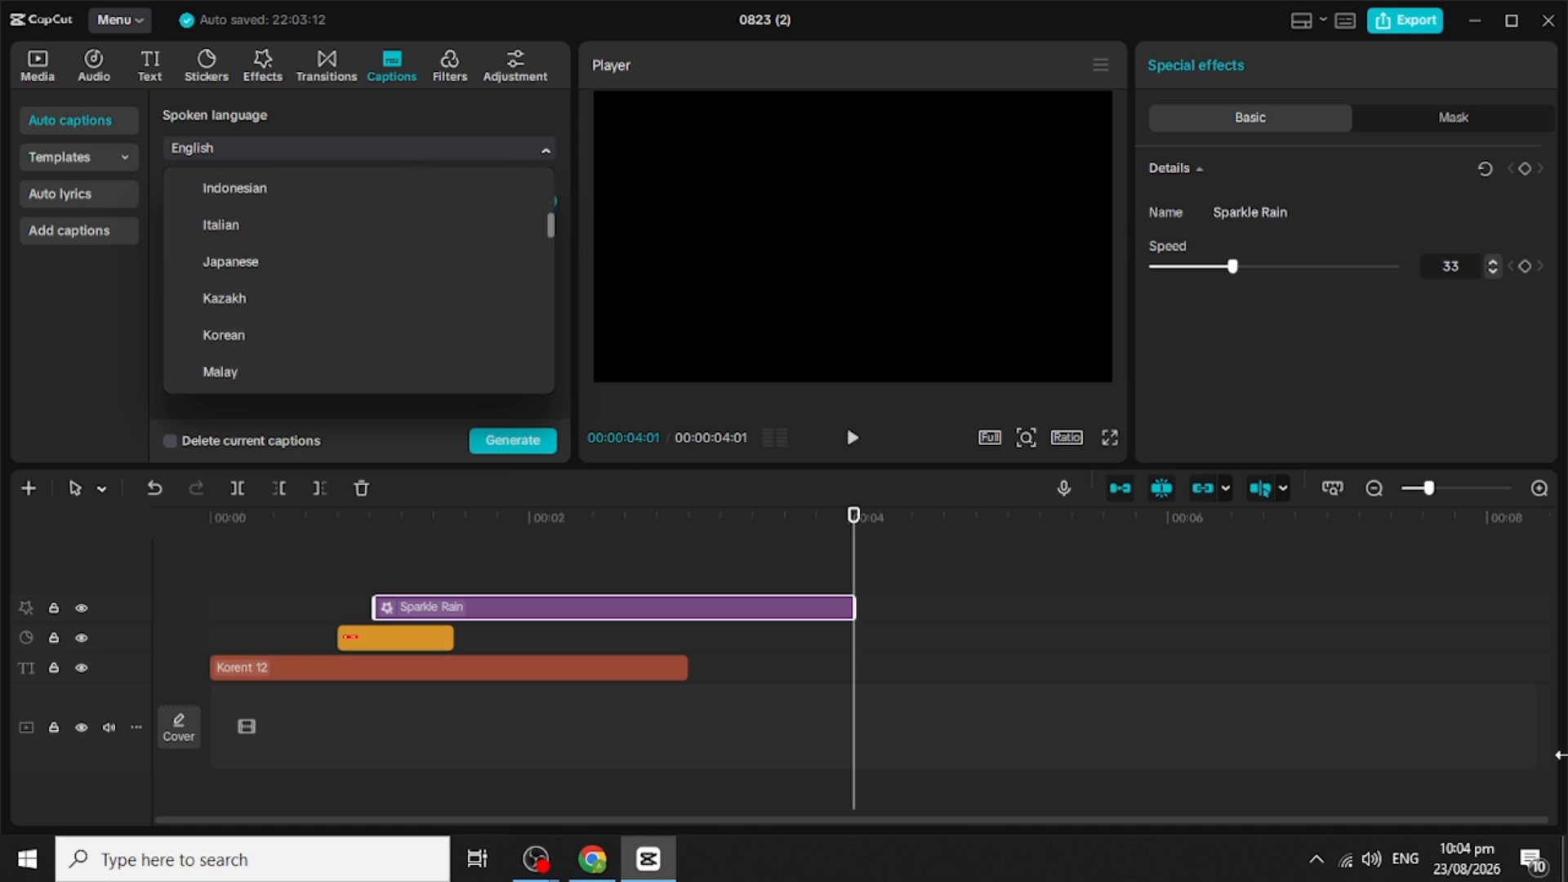
scroll(379, 335, "down", 2)
scroll(384, 334, "down", 1)
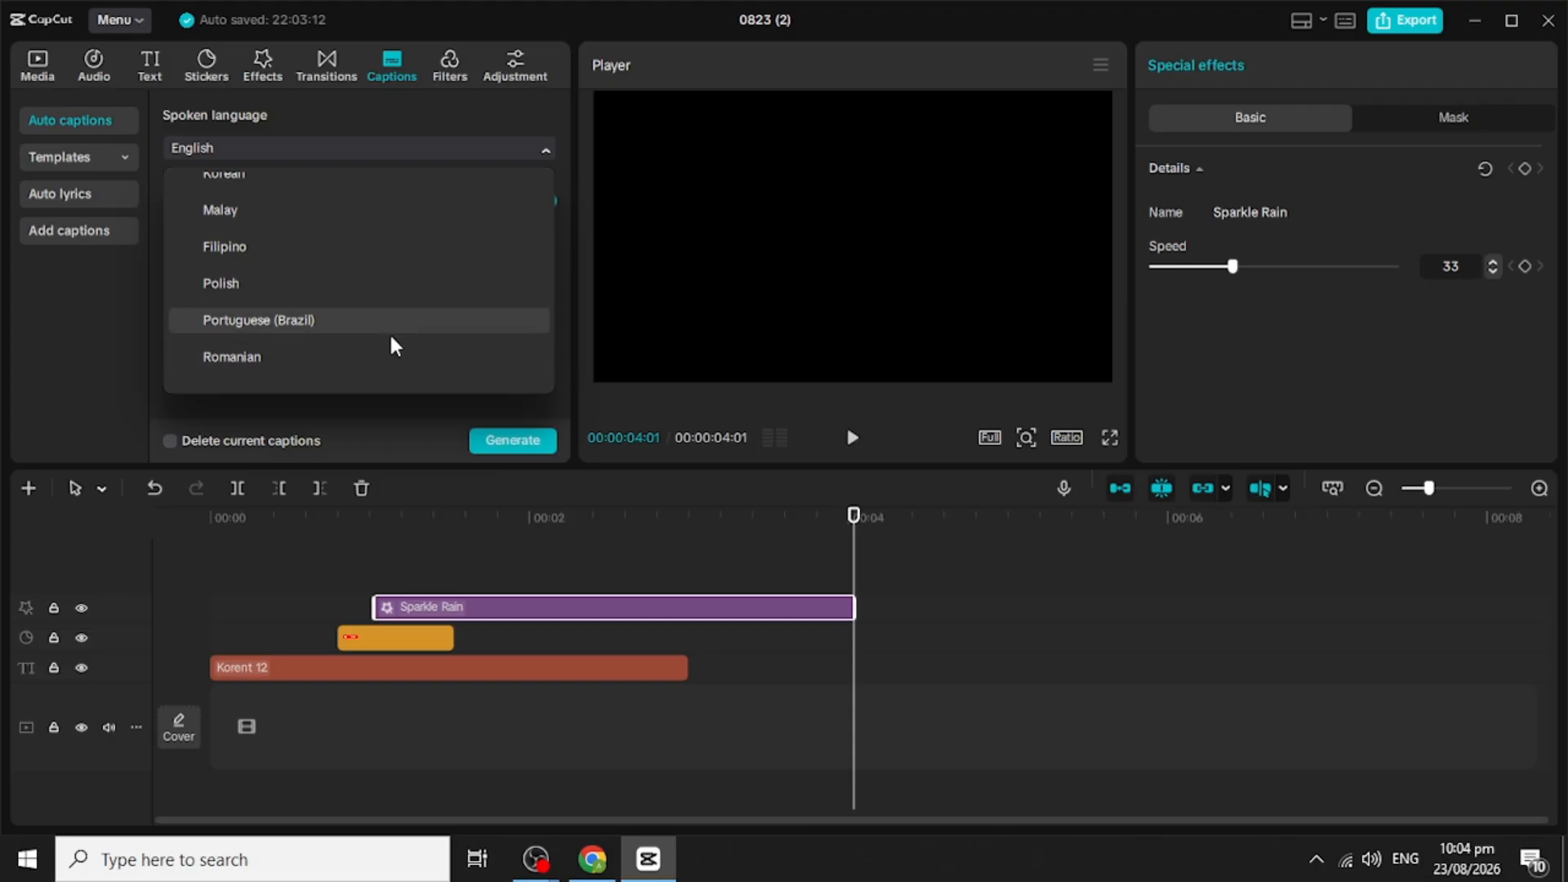
scroll(399, 337, "down", 3)
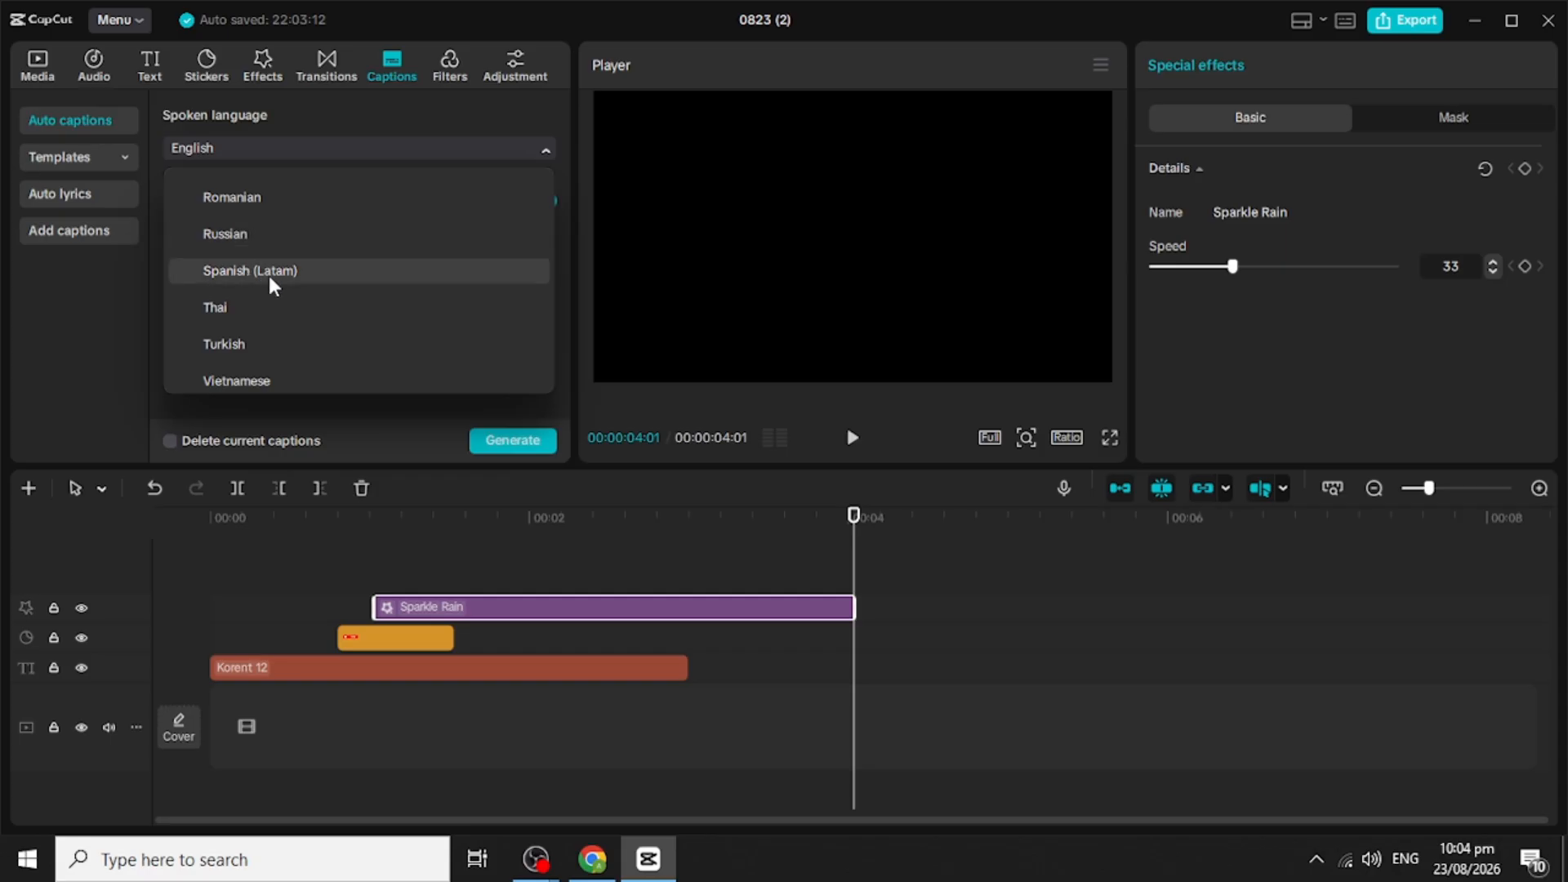
scroll(313, 286, "down", 6)
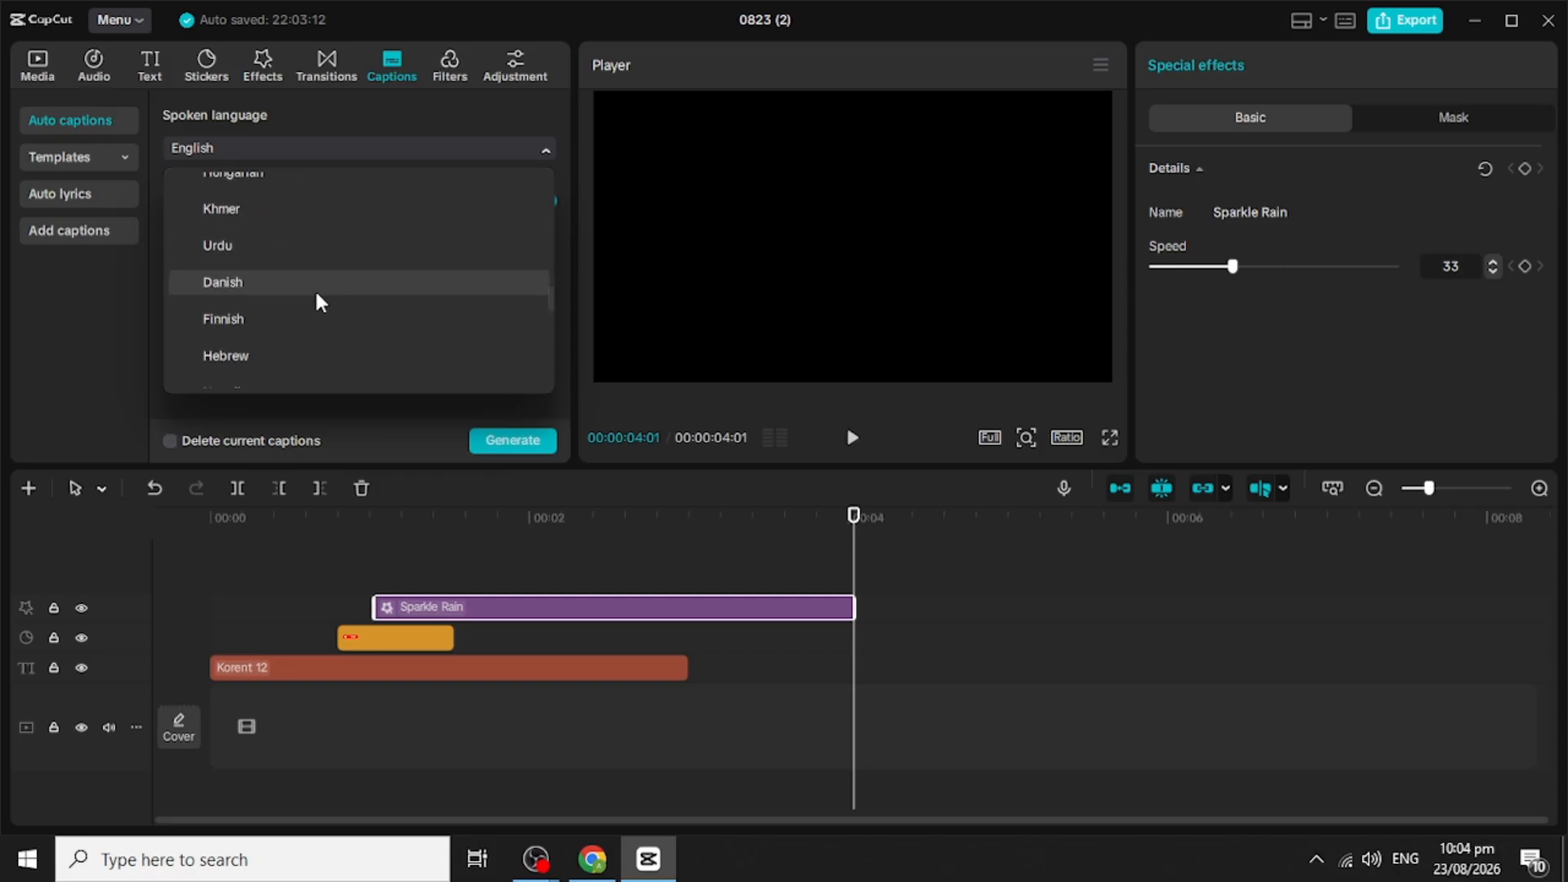
scroll(272, 311, "down", 3)
scroll(278, 360, "down", 5)
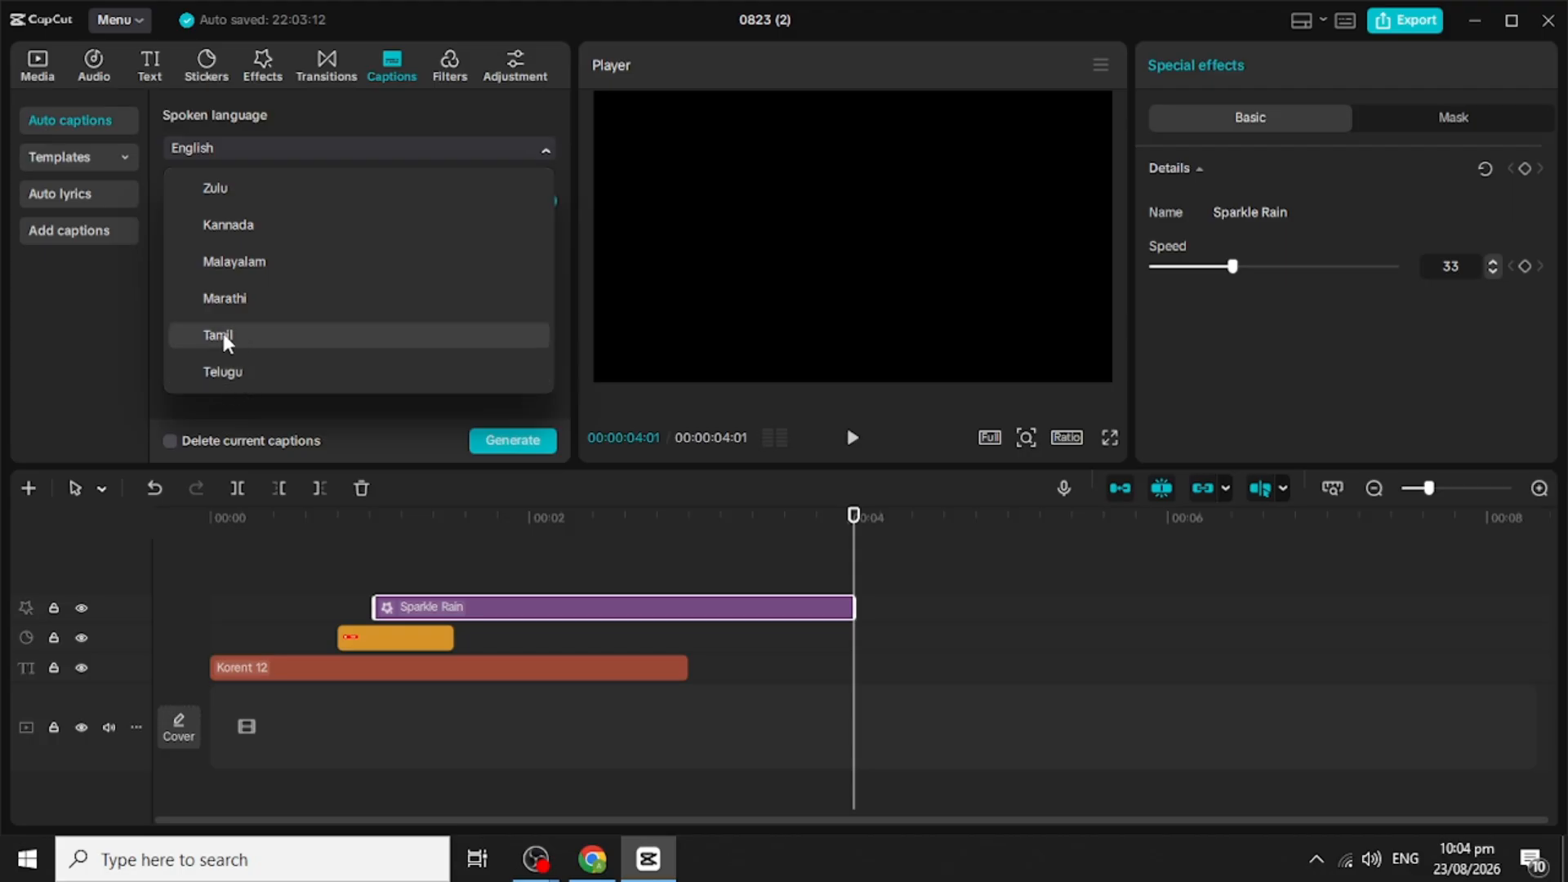
scroll(384, 310, "up", 4)
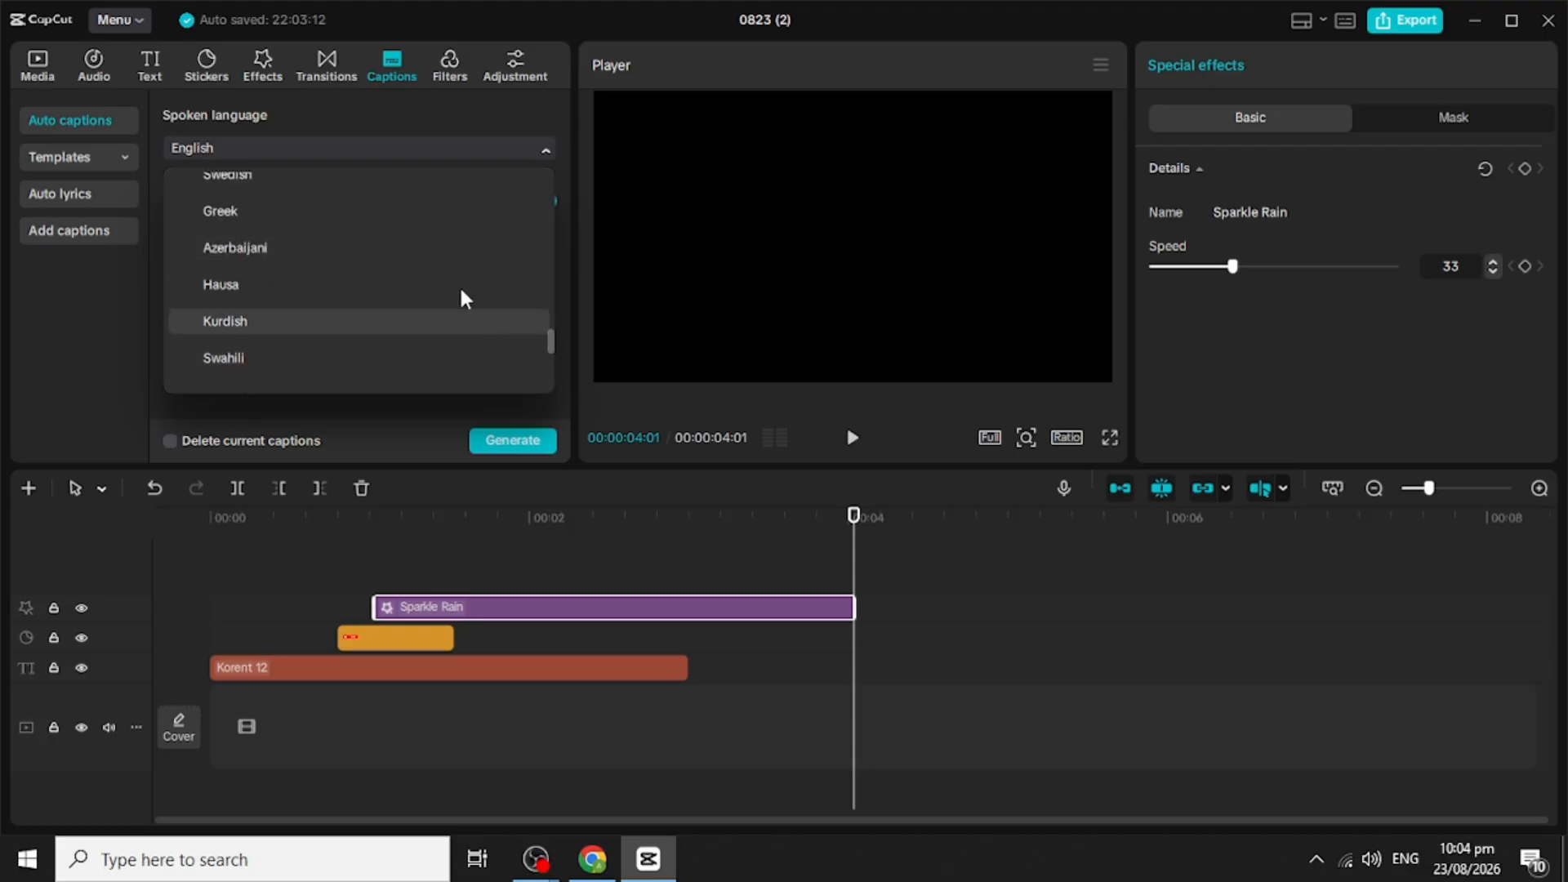
scroll(354, 301, "down", 1)
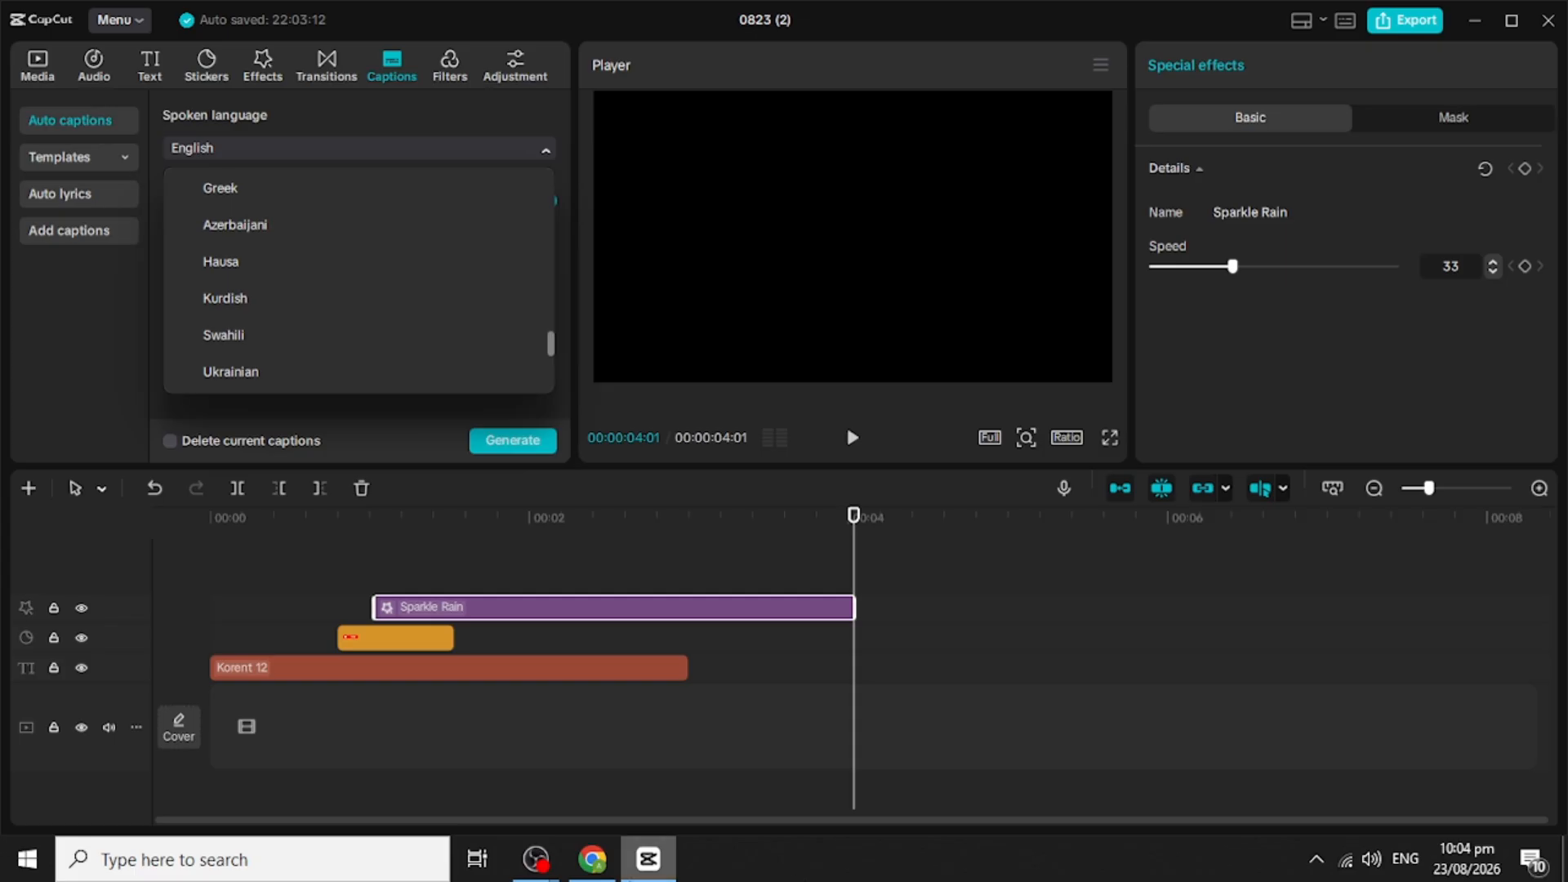
mouse_move(648, 859)
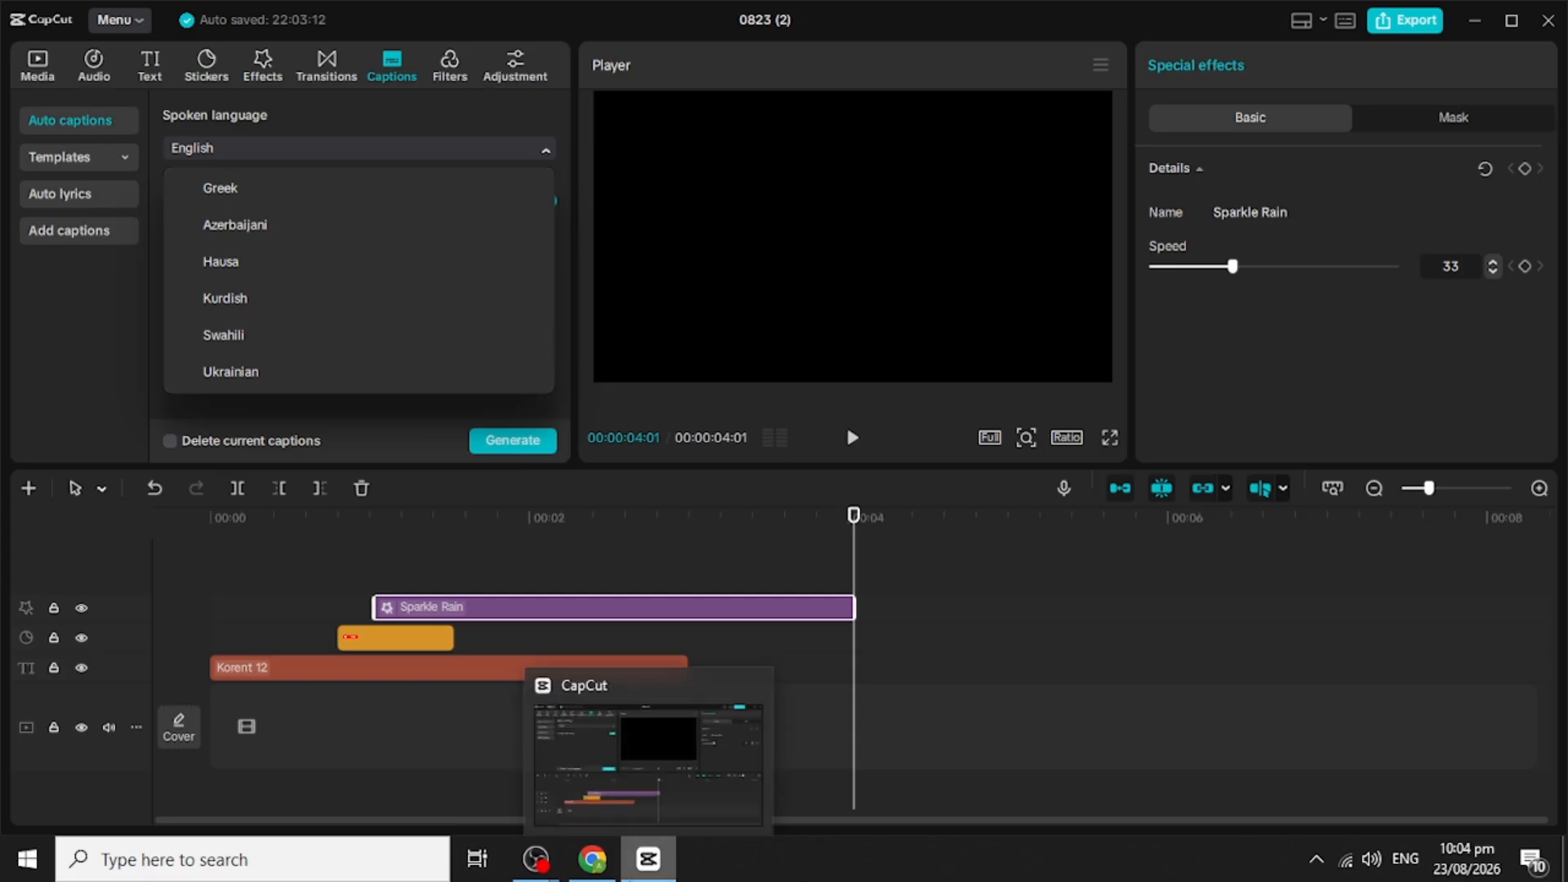
mouse_move(592, 858)
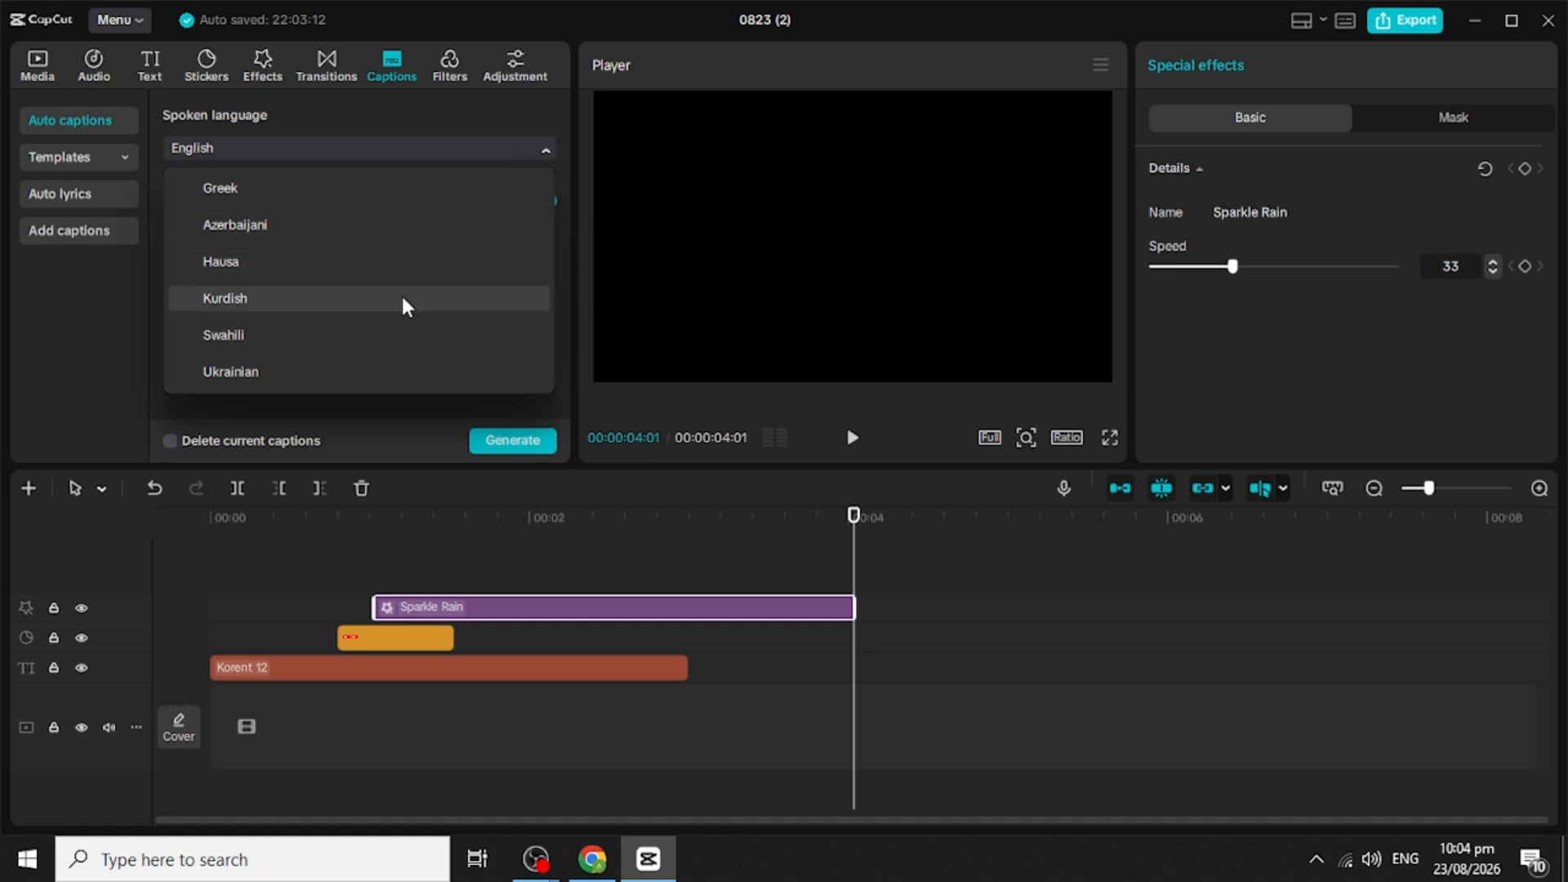
scroll(400, 292, "down", 5)
scroll(400, 292, "up", 8)
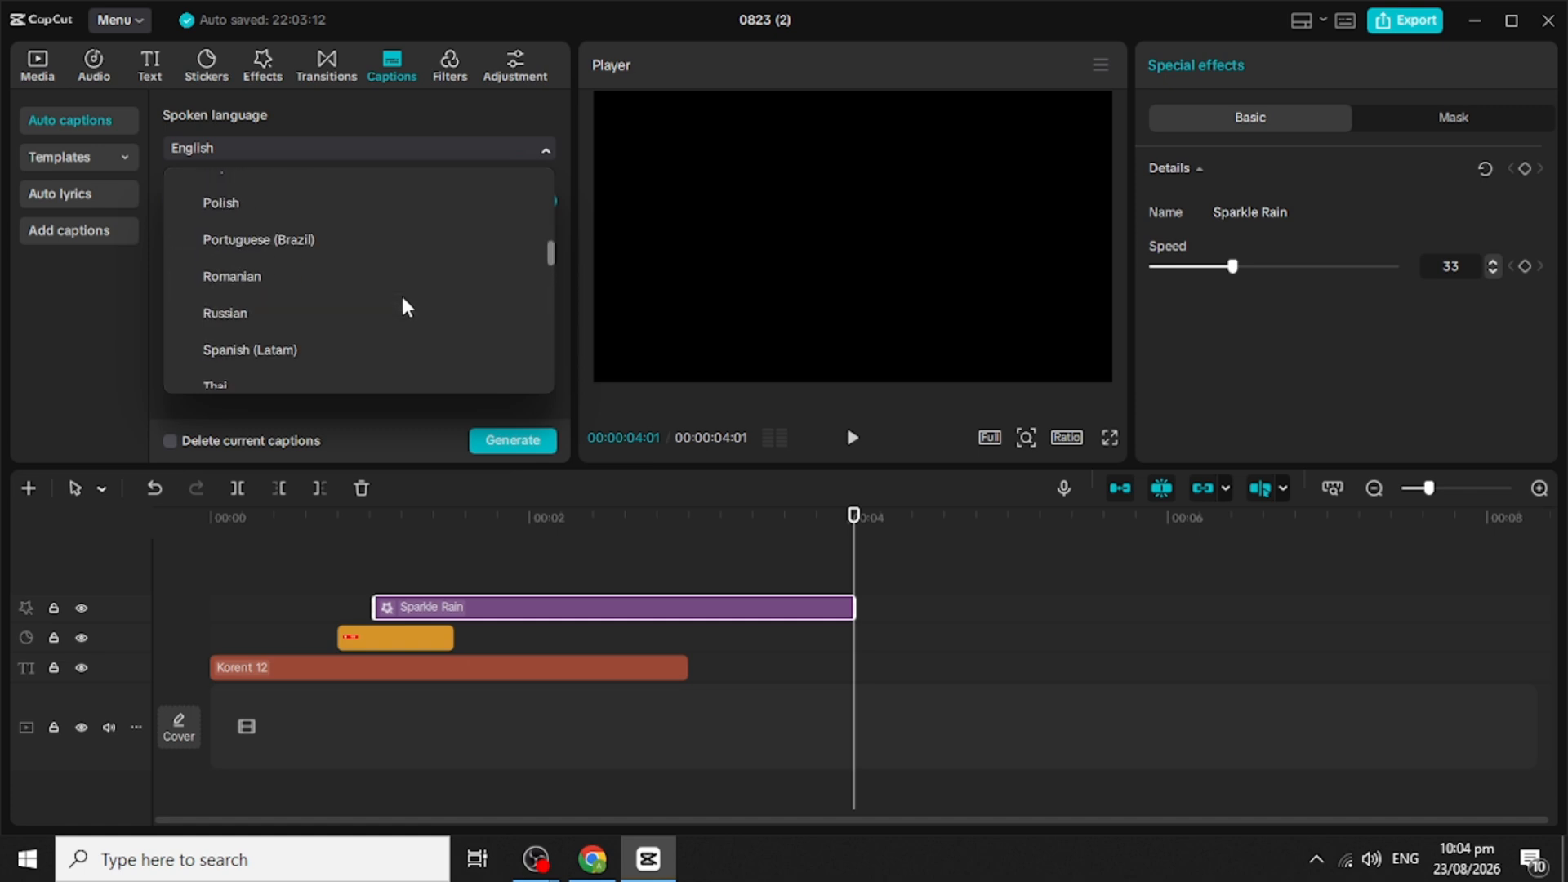
scroll(400, 292, "up", 2)
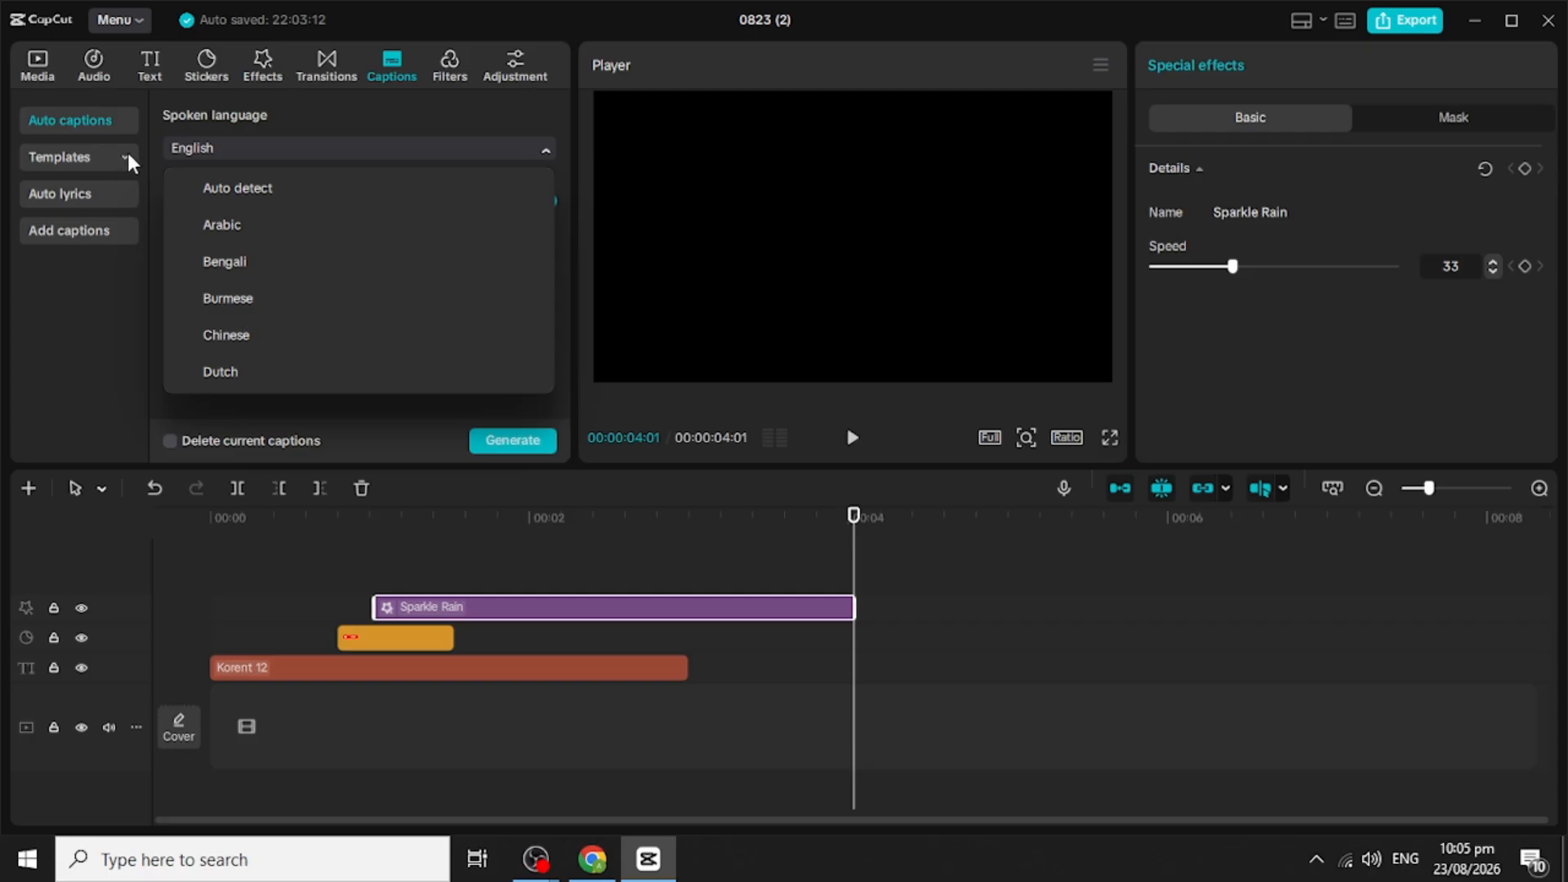
key("Escape")
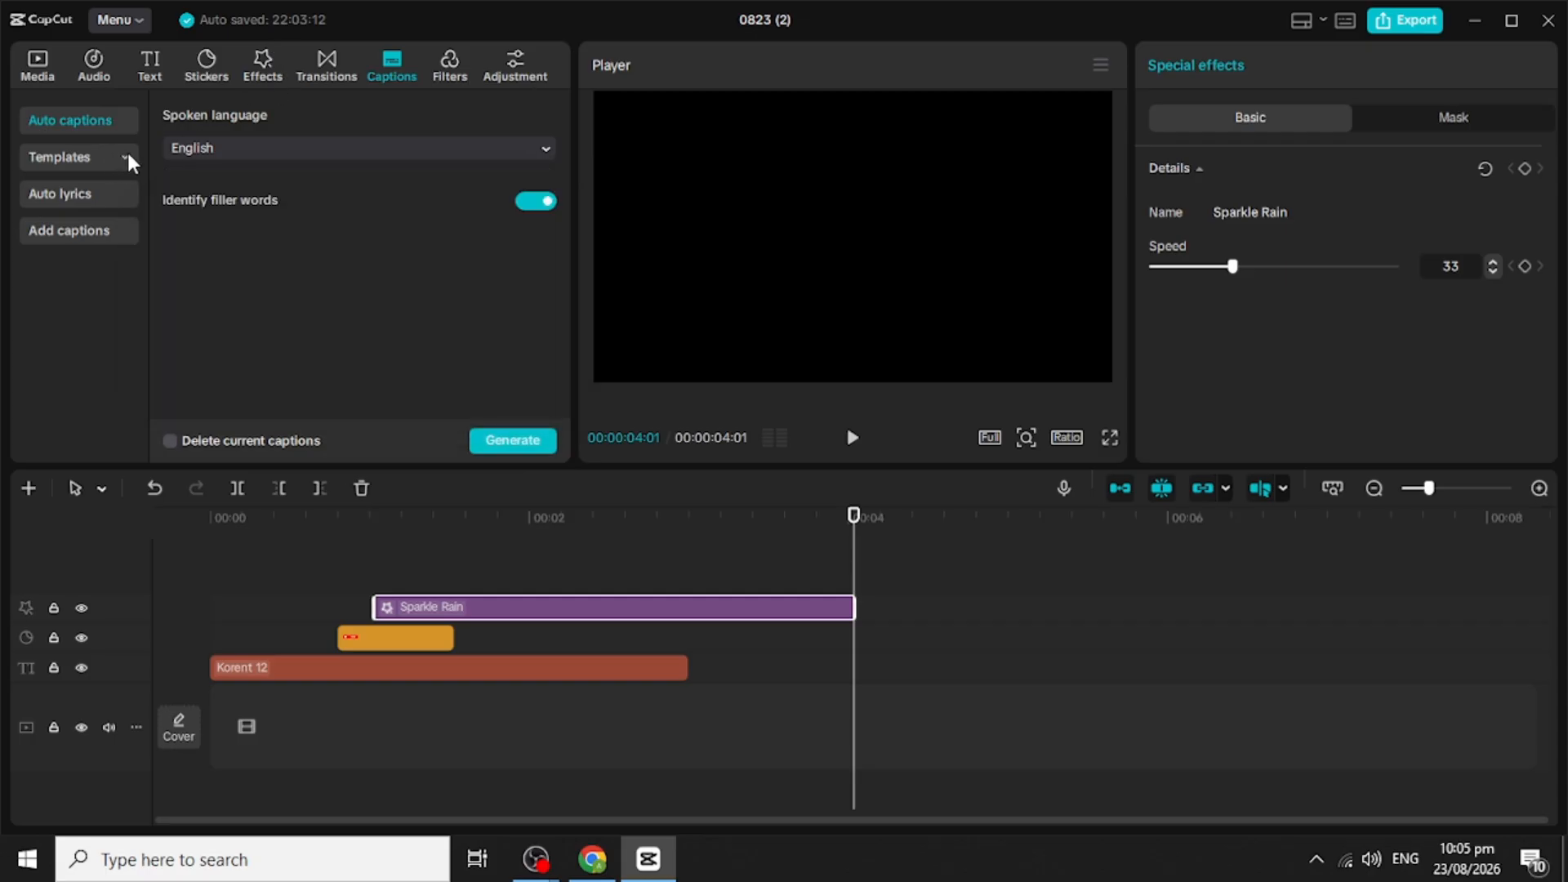
Step: Check the auto lyrics options, and download and preview the first trending caption template, "THE LAZY DOG"
left_click(60, 195)
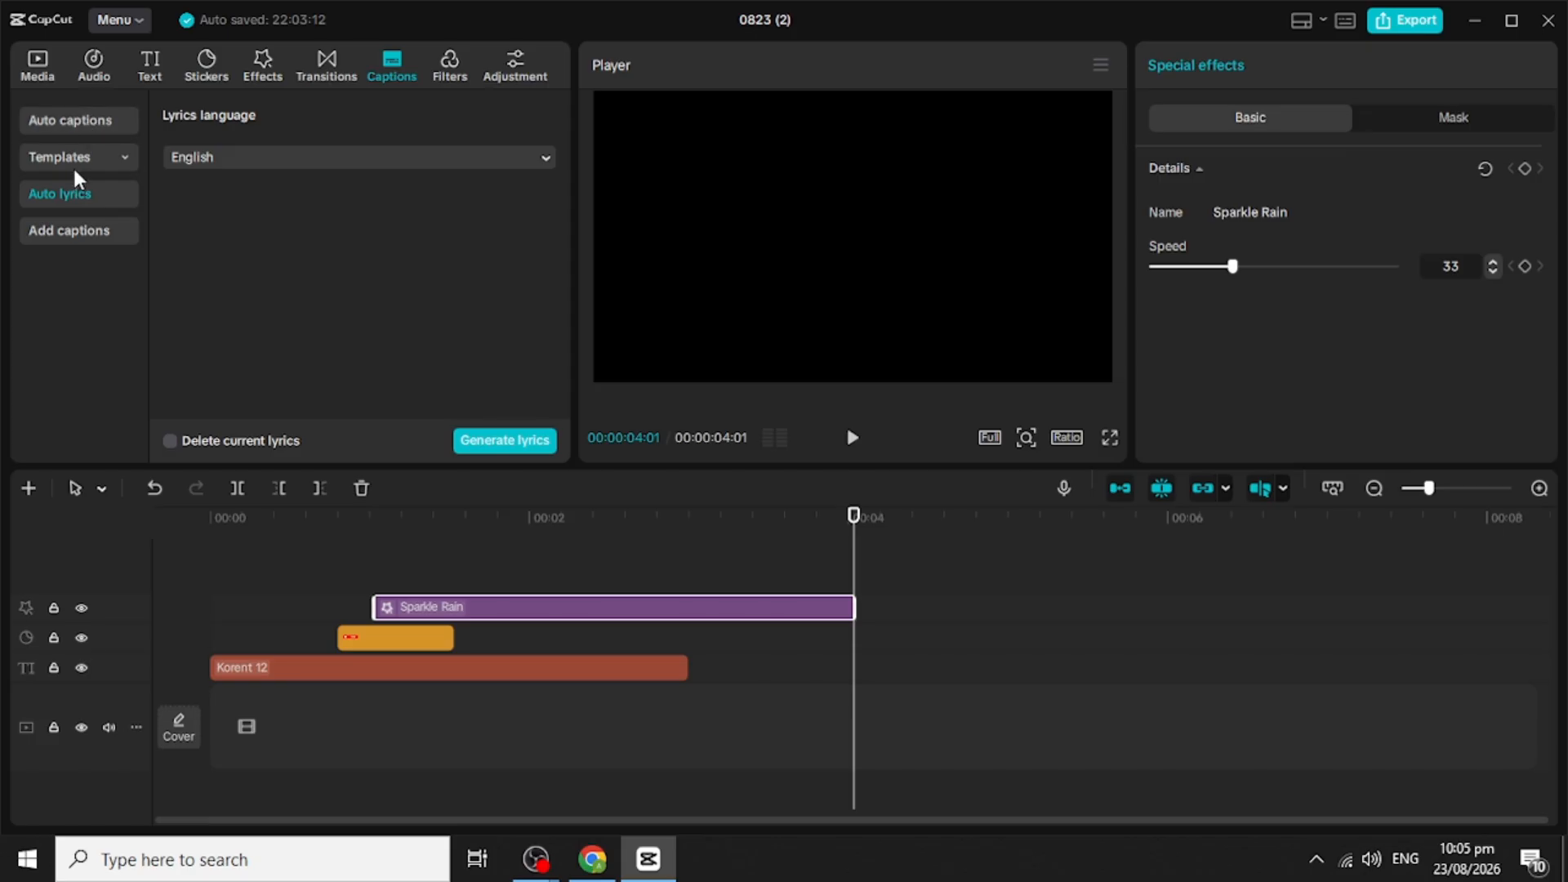
left_click(72, 163)
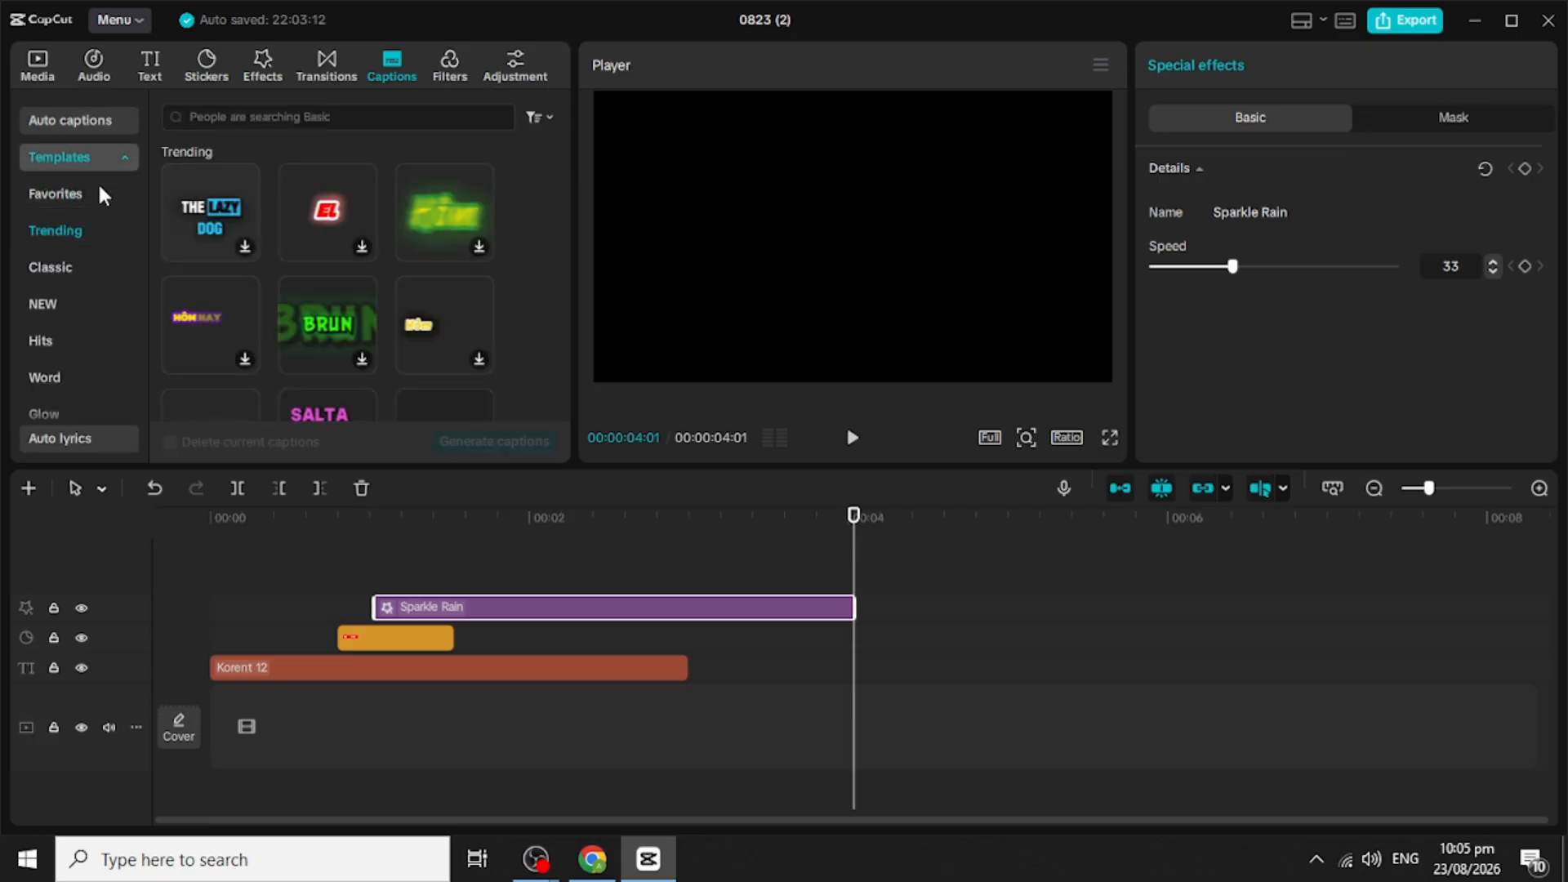
left_click(243, 244)
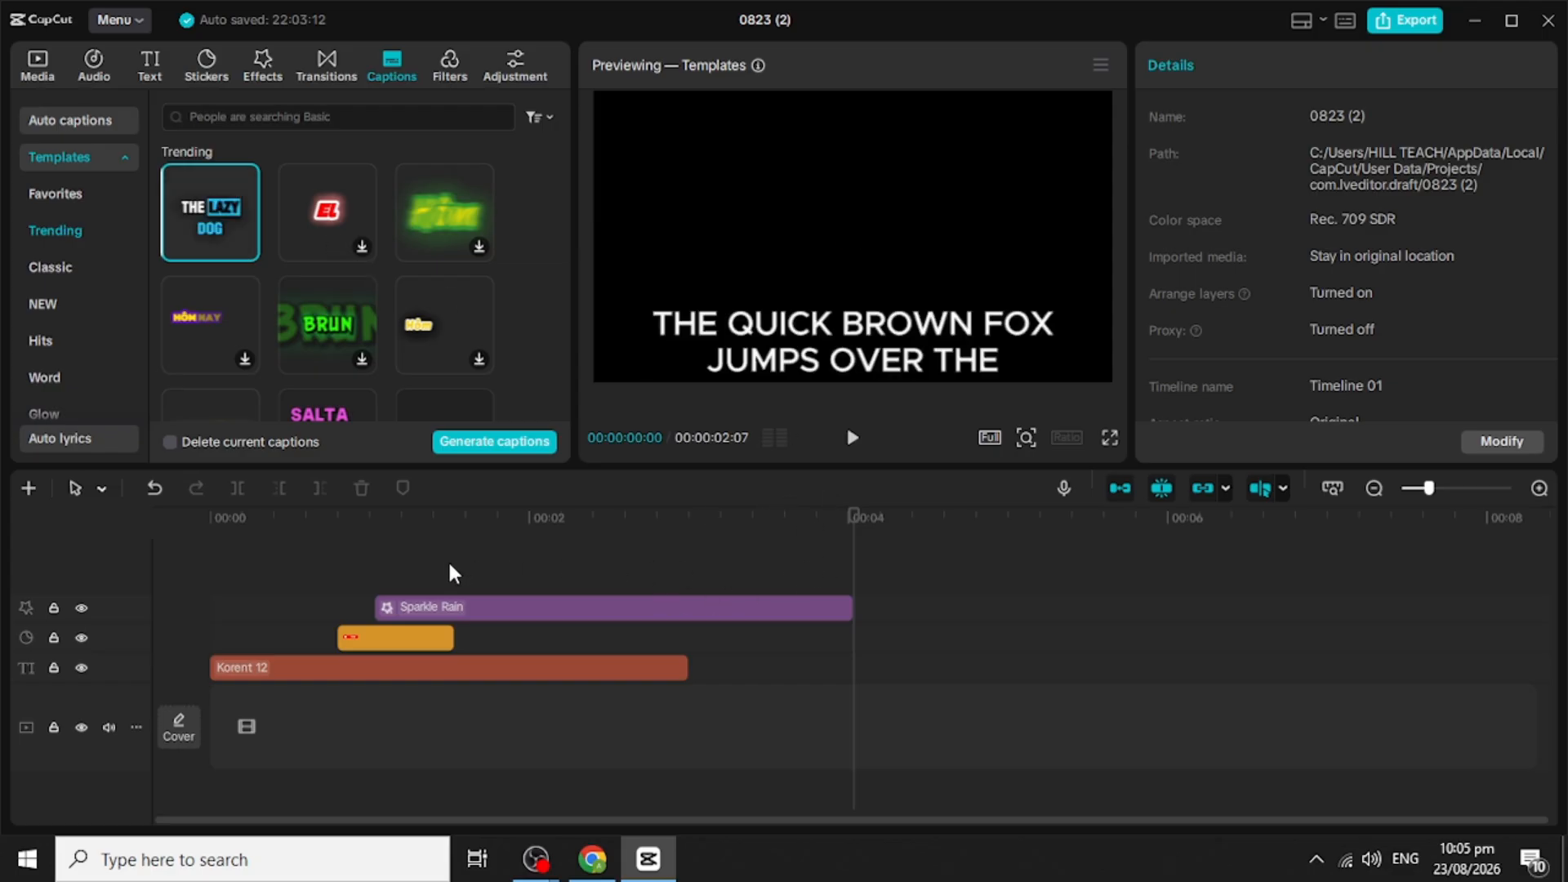
left_click(850, 439)
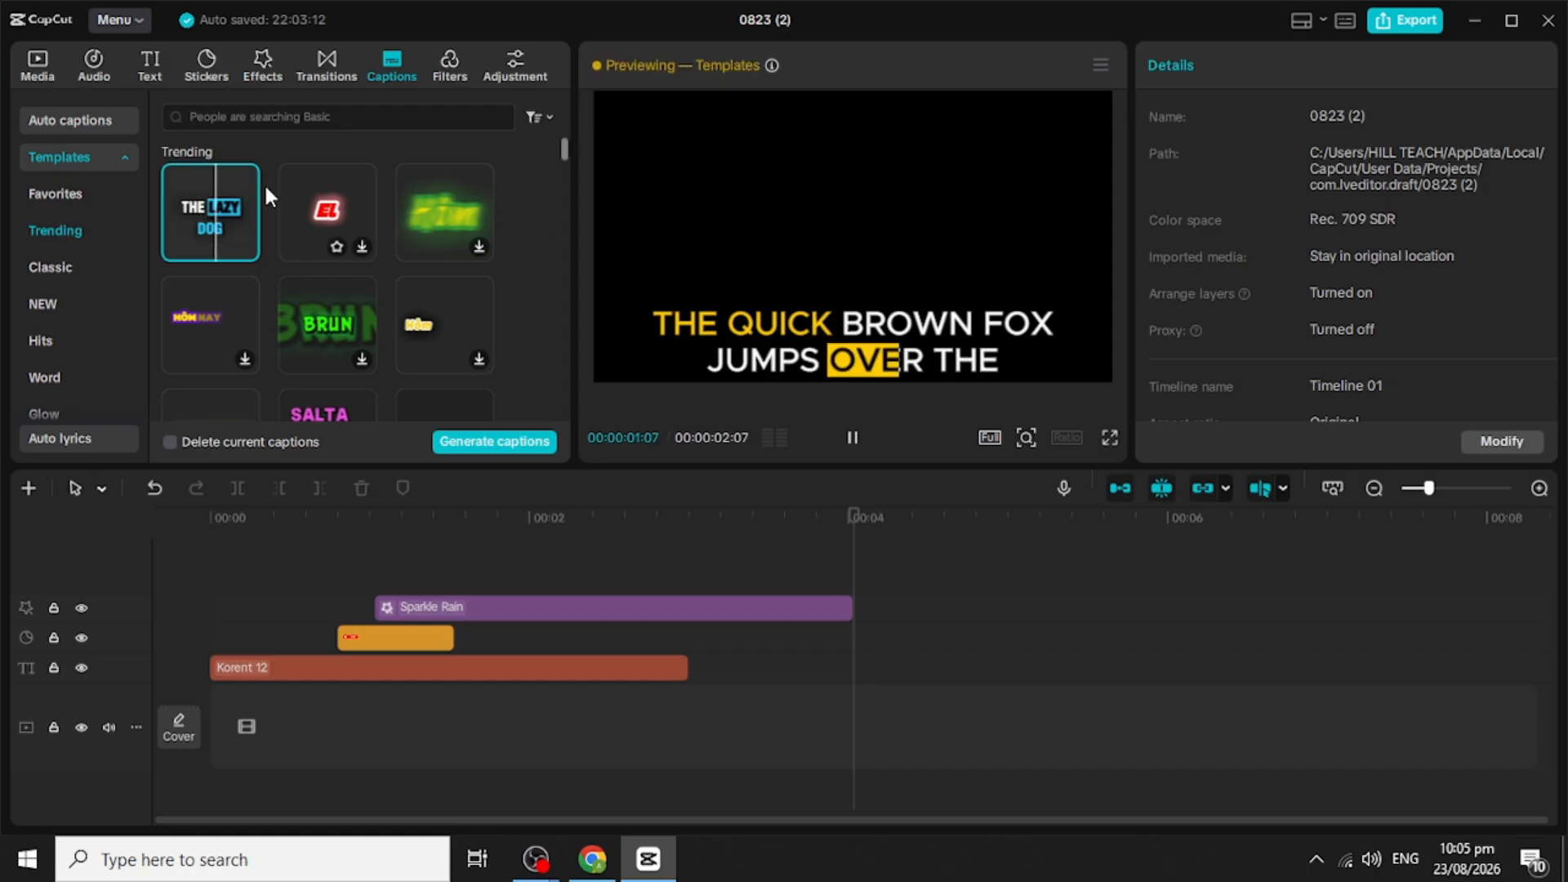
left_click(242, 199)
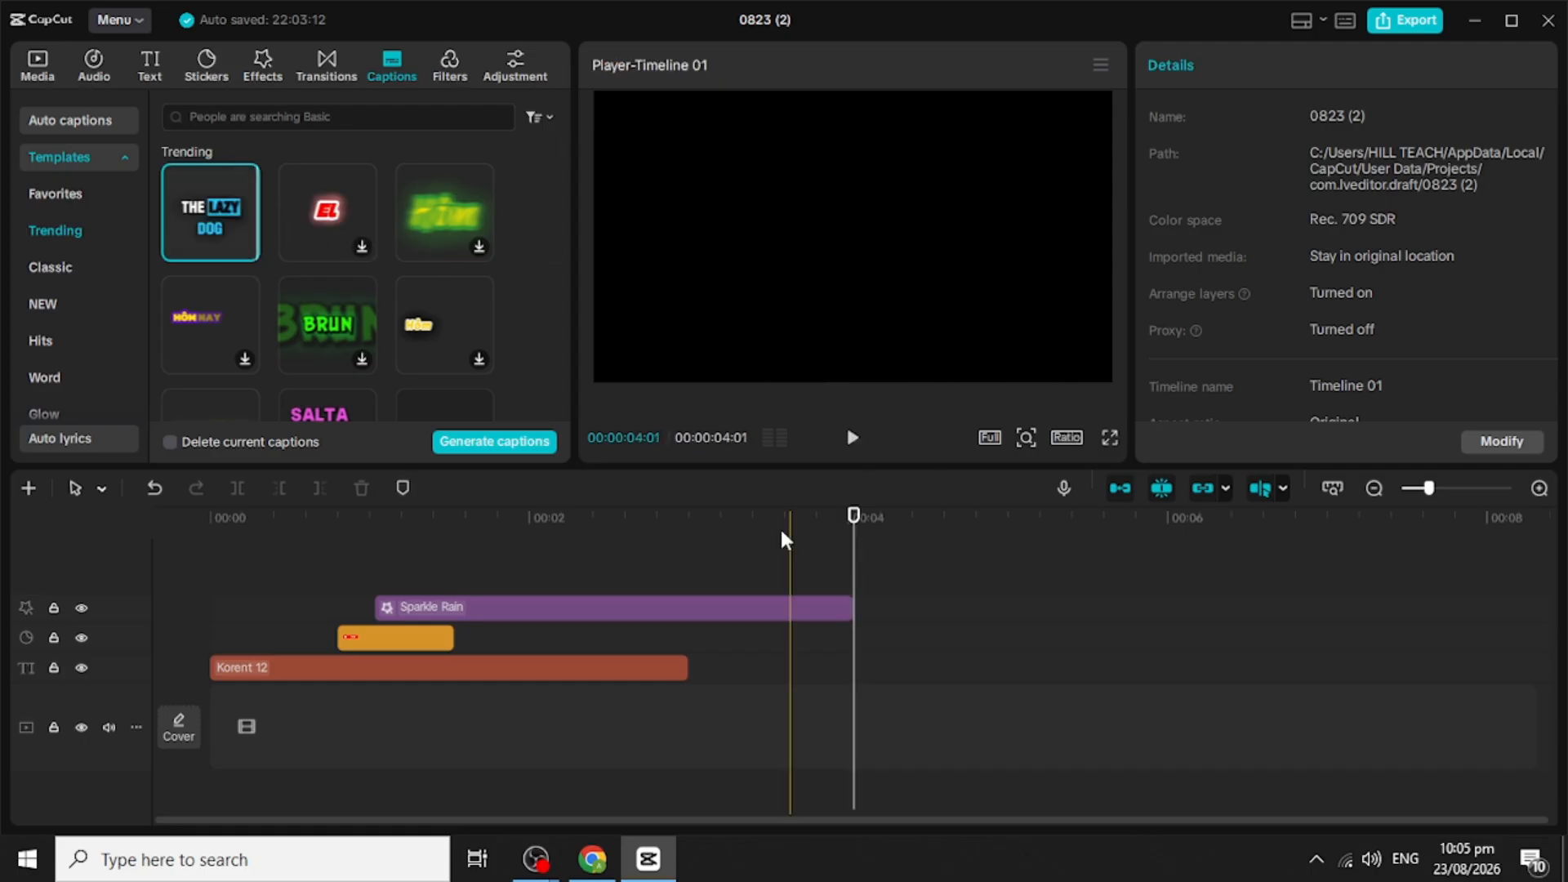
Step: Play the timeline from 00:00:00:02 to check the text, subscribe sticker and Sparkle Rain effect together
left_click(636, 565)
left_click_drag(334, 570, 225, 541)
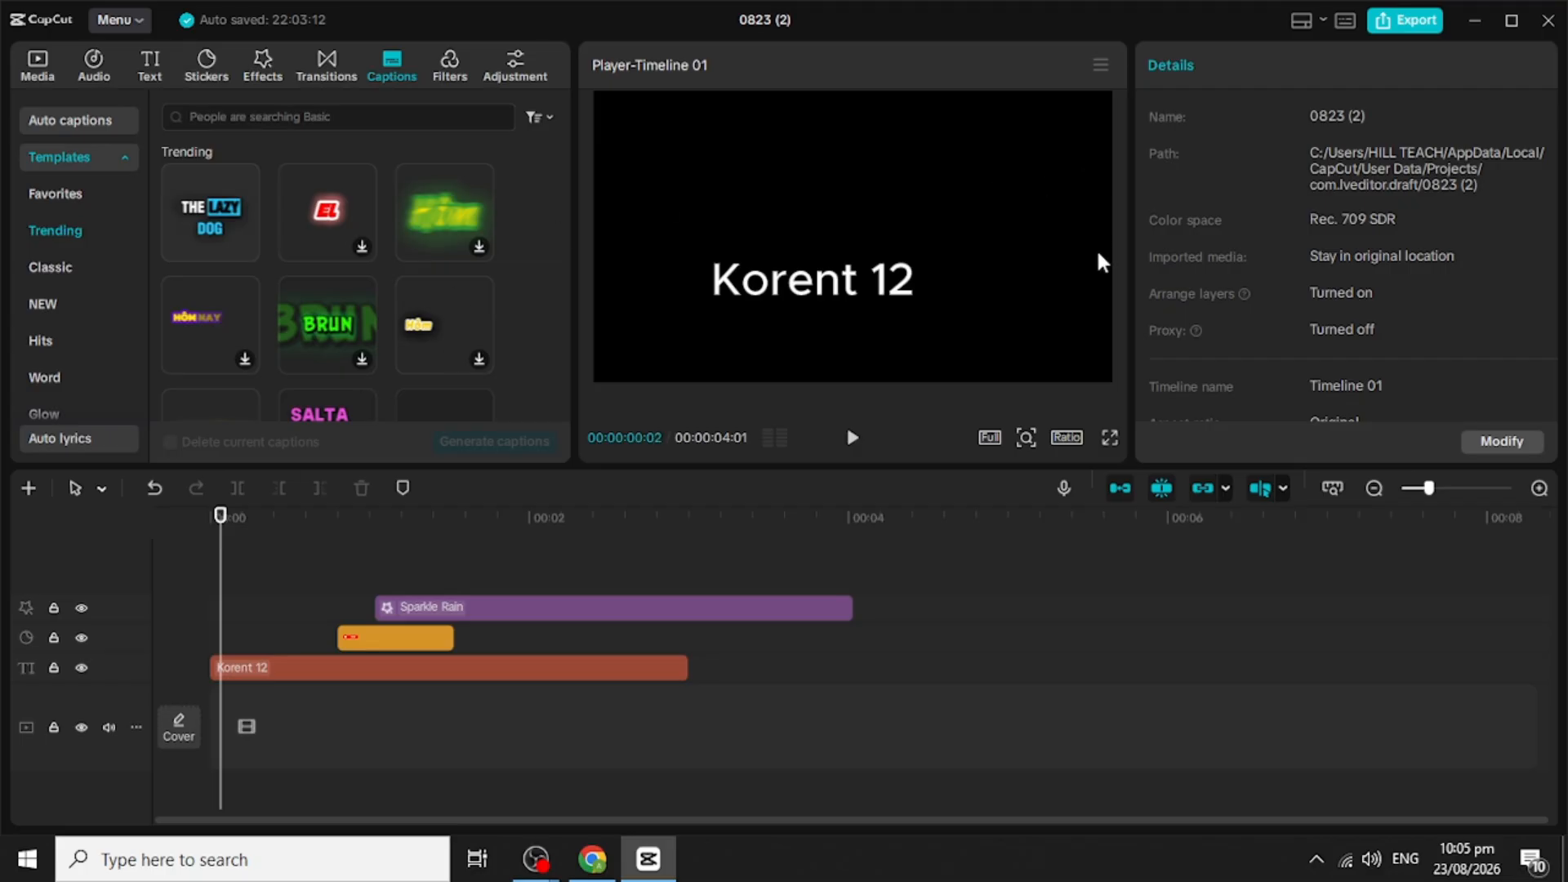
left_click(852, 437)
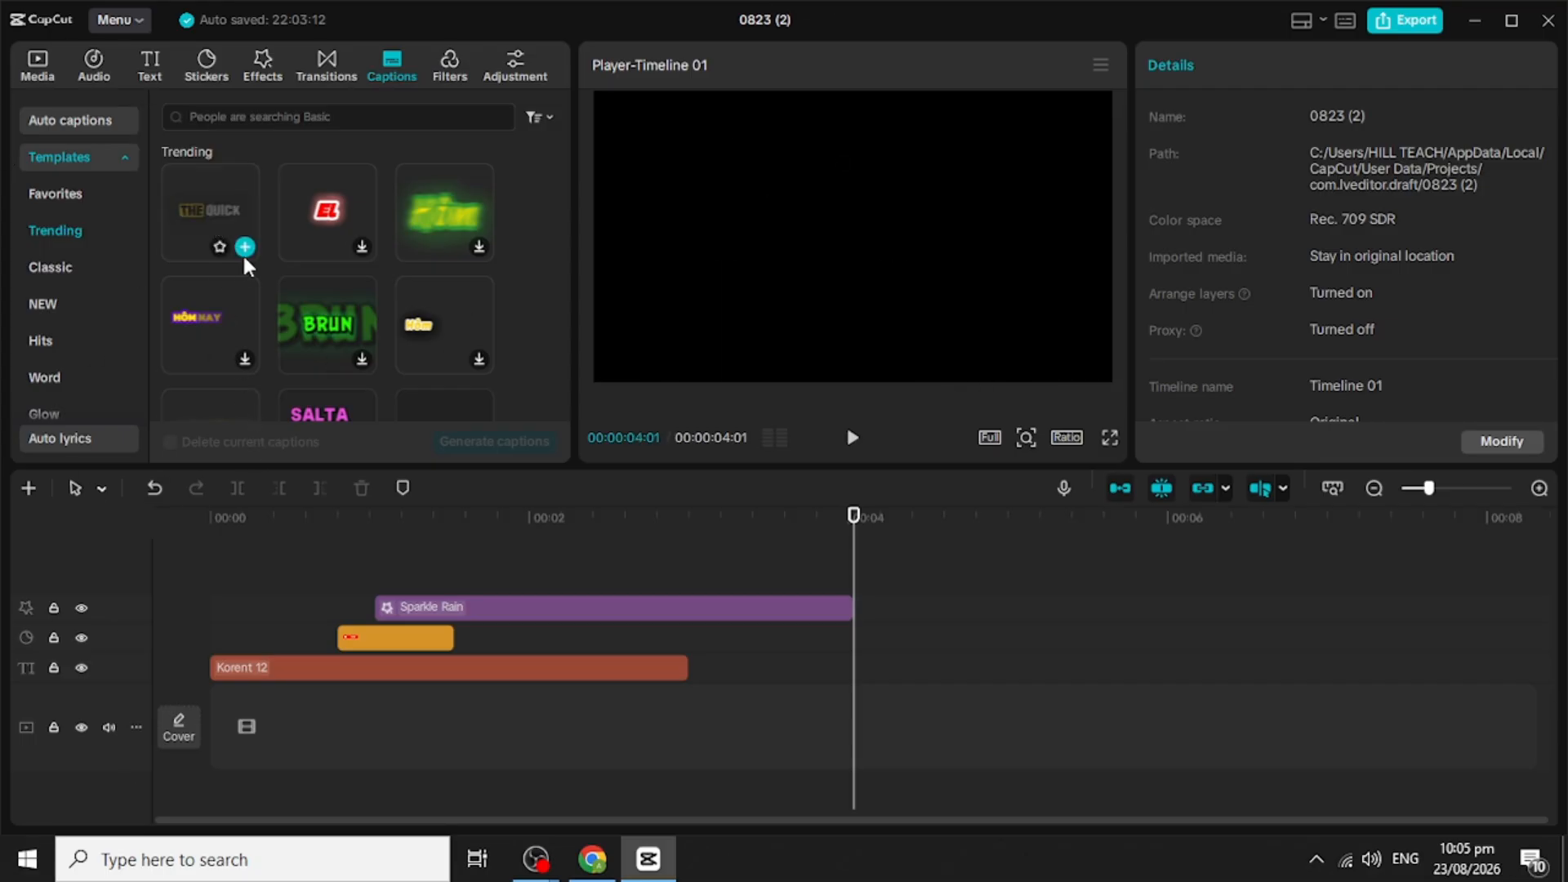
Step: Add the "THE LAZY DOG" caption template to the timeline, shift it to start at about 2 seconds, and play from the beginning
left_click(245, 247)
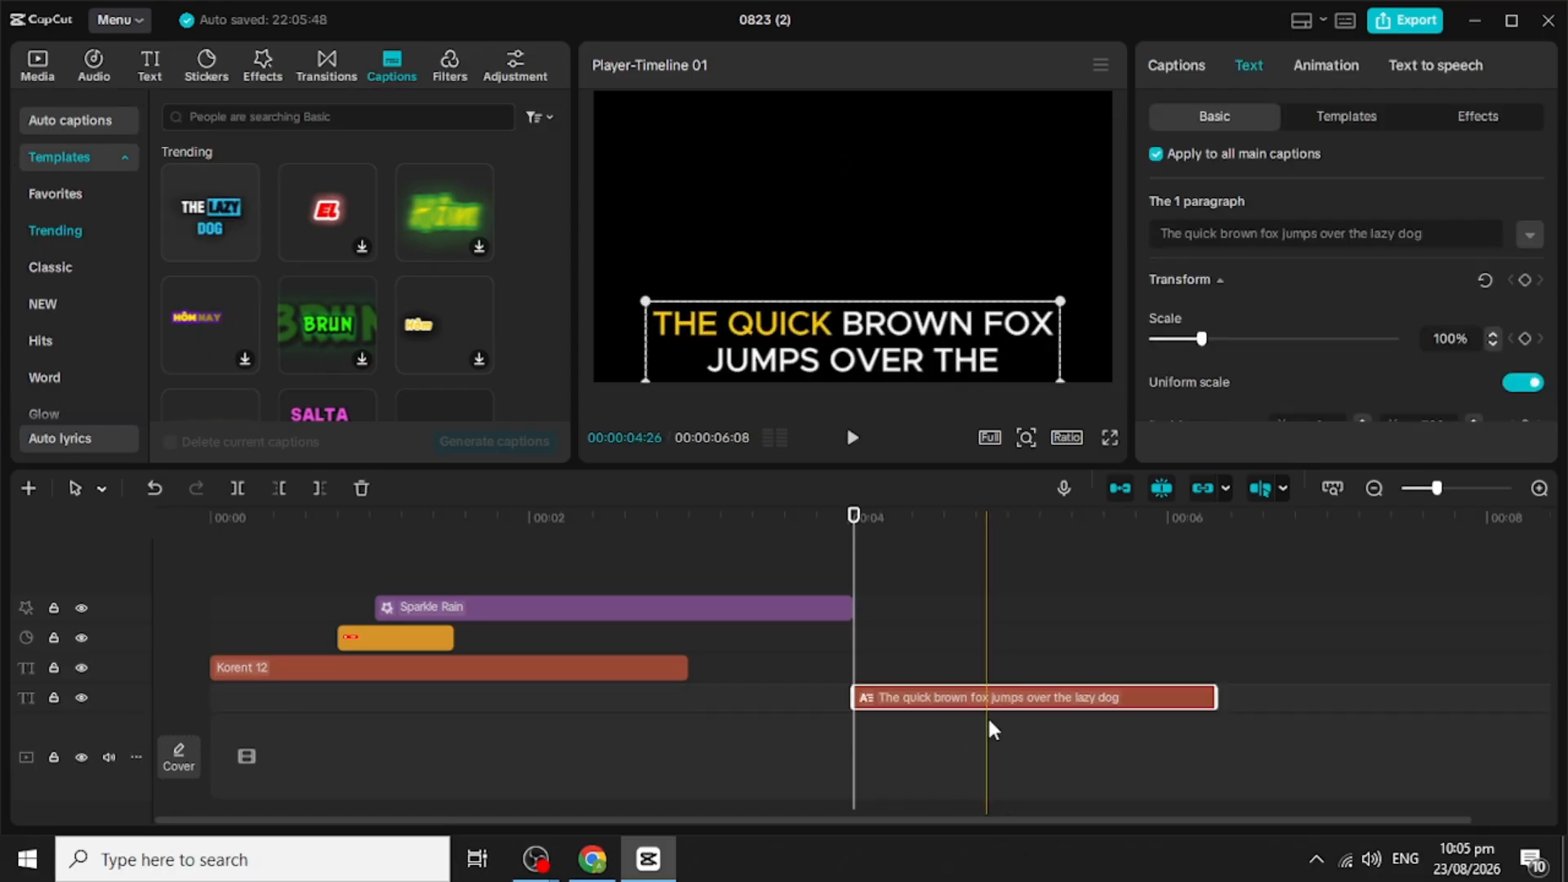
left_click_drag(976, 698, 679, 698)
left_click_drag(759, 547, 210, 609)
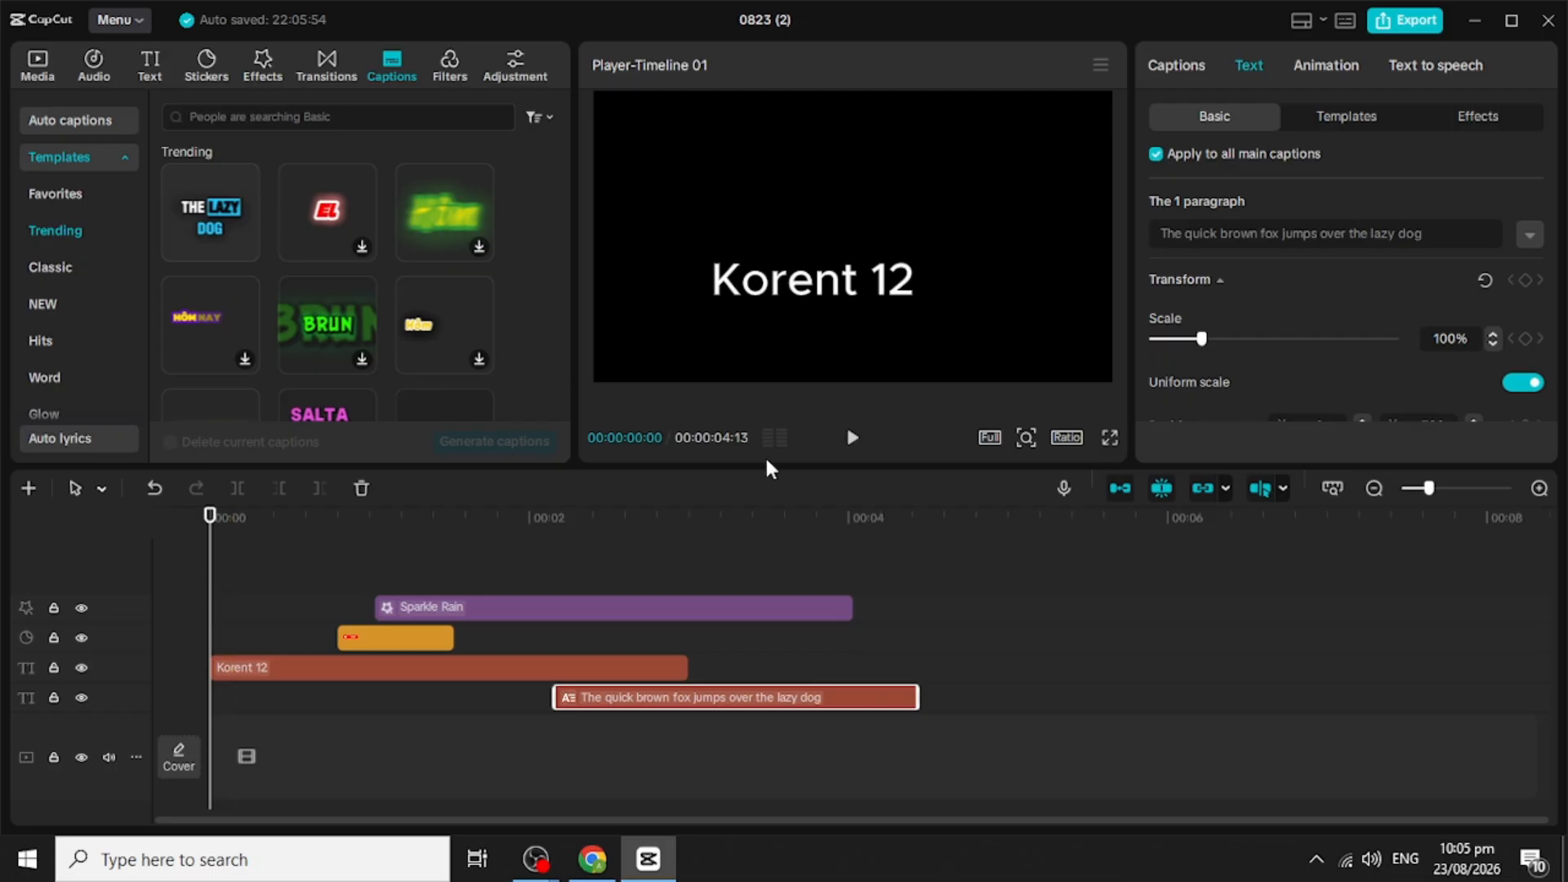
left_click(854, 439)
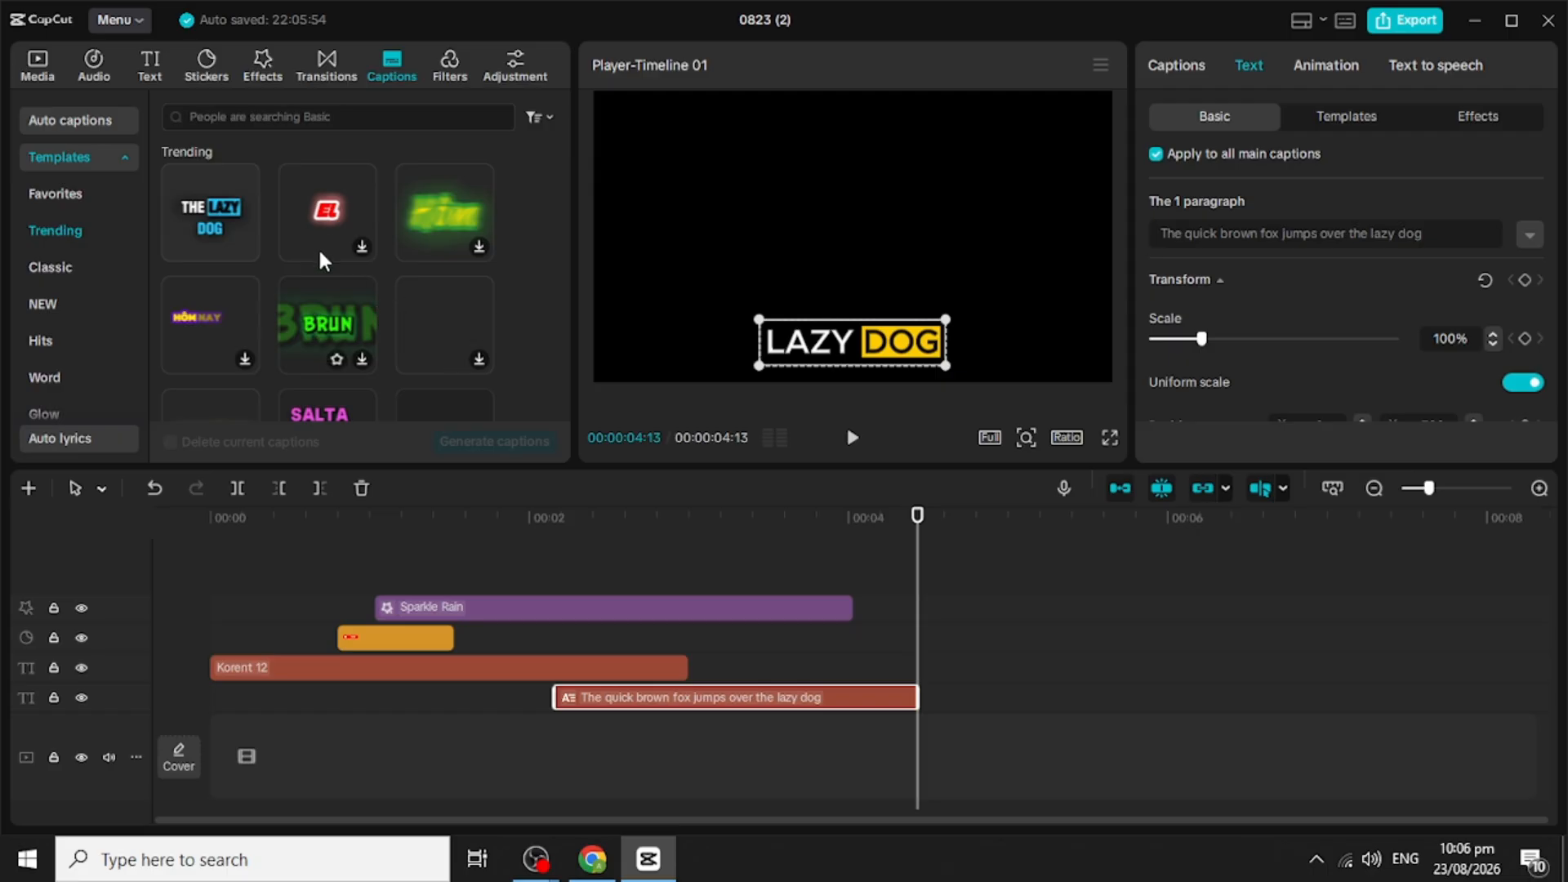
Step: Download four more trending caption templates: the red "EL", the blurred green one, "HÔM NAY" and the green "BRUN"
left_click(372, 247)
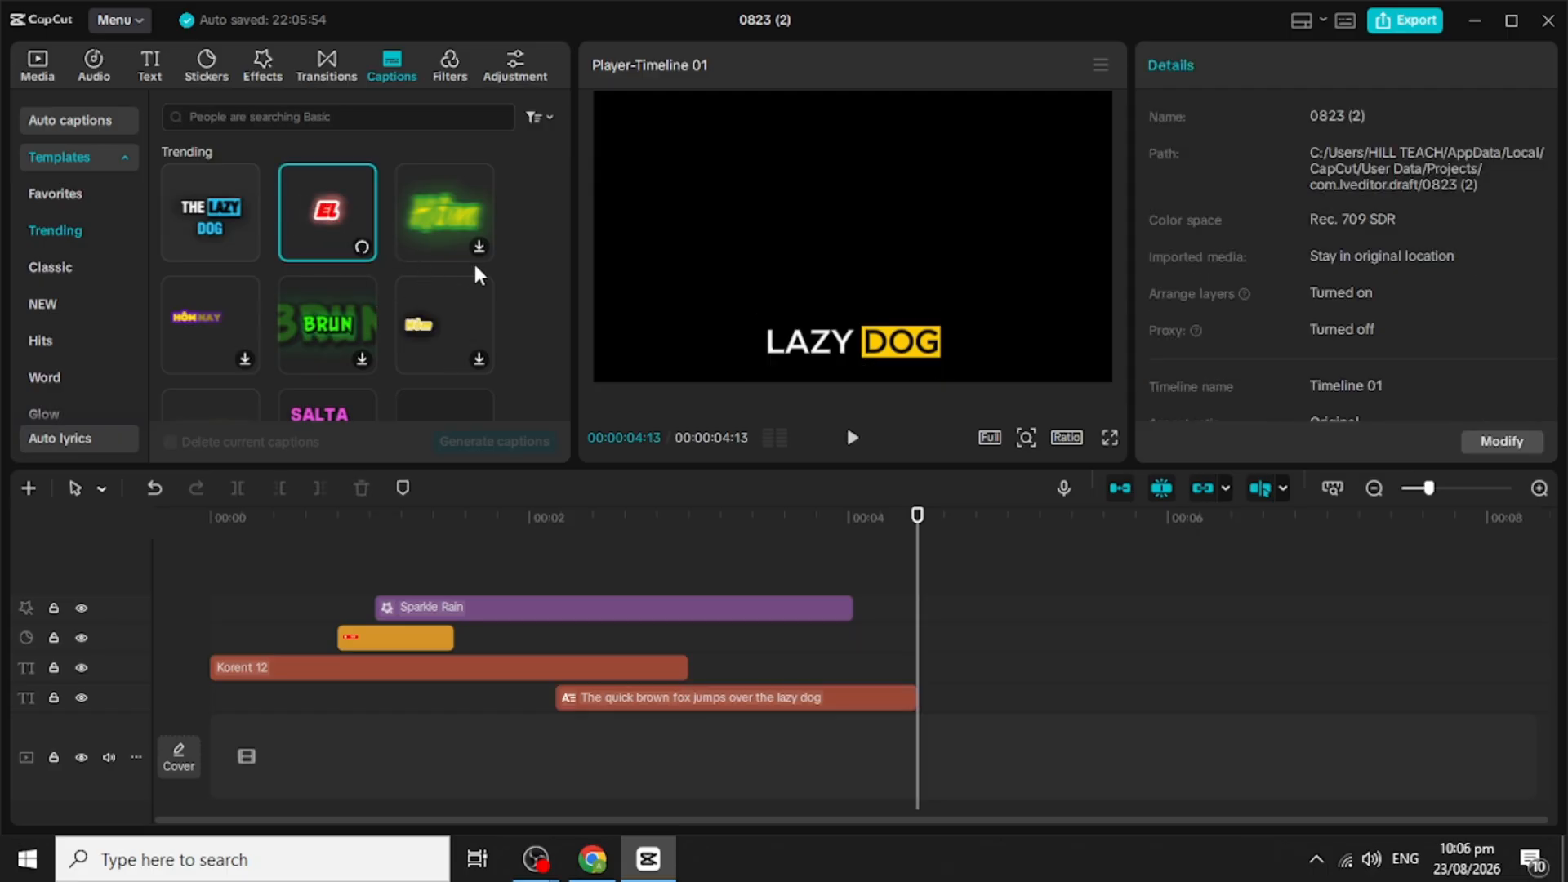
left_click(478, 246)
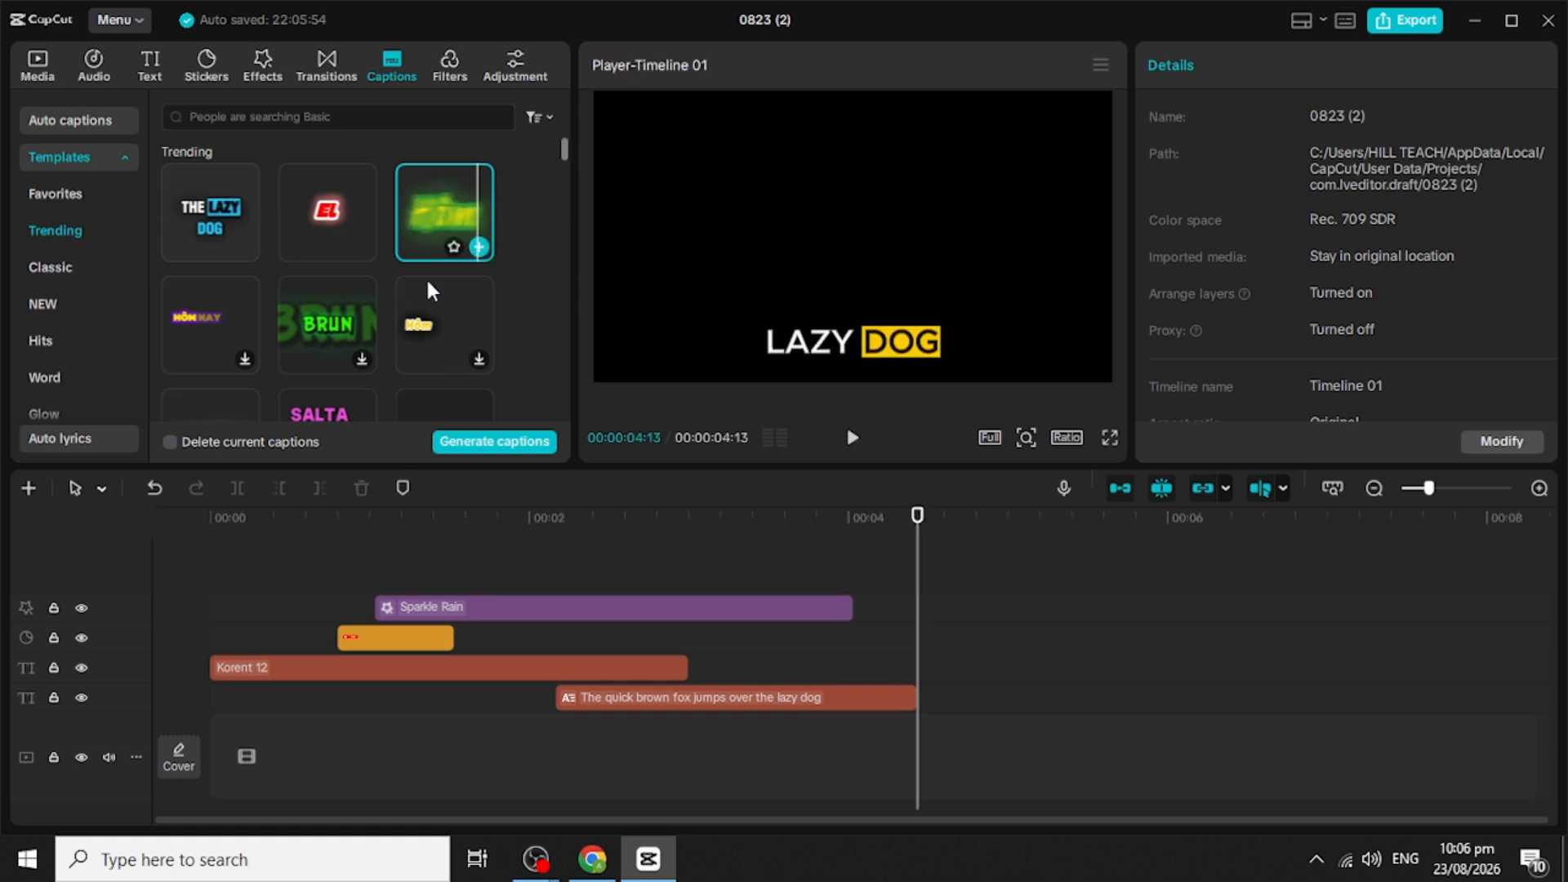
left_click(244, 356)
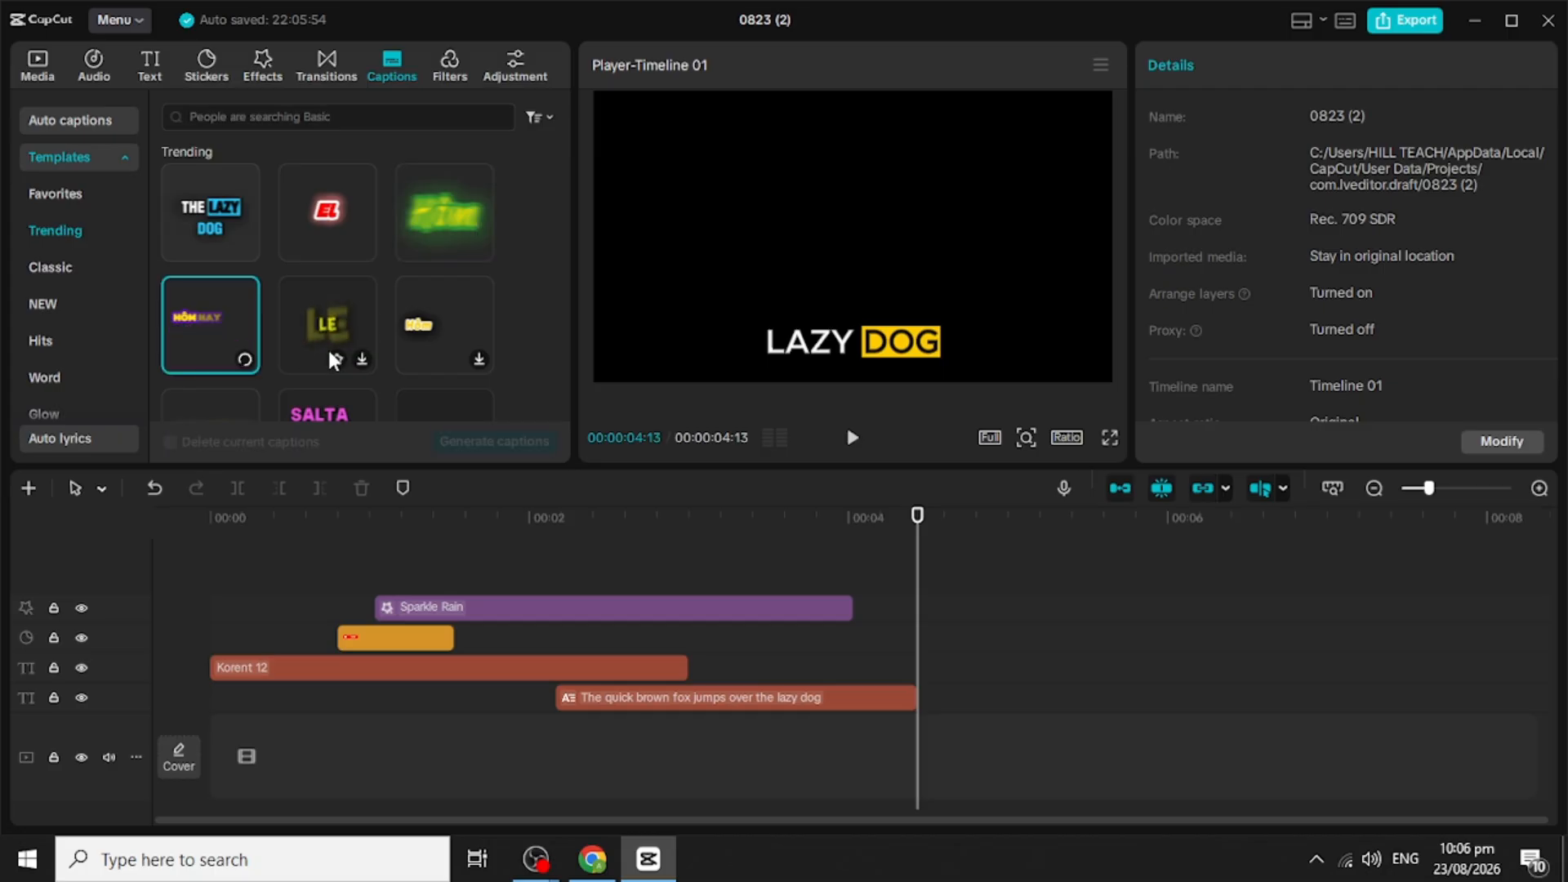
left_click(365, 356)
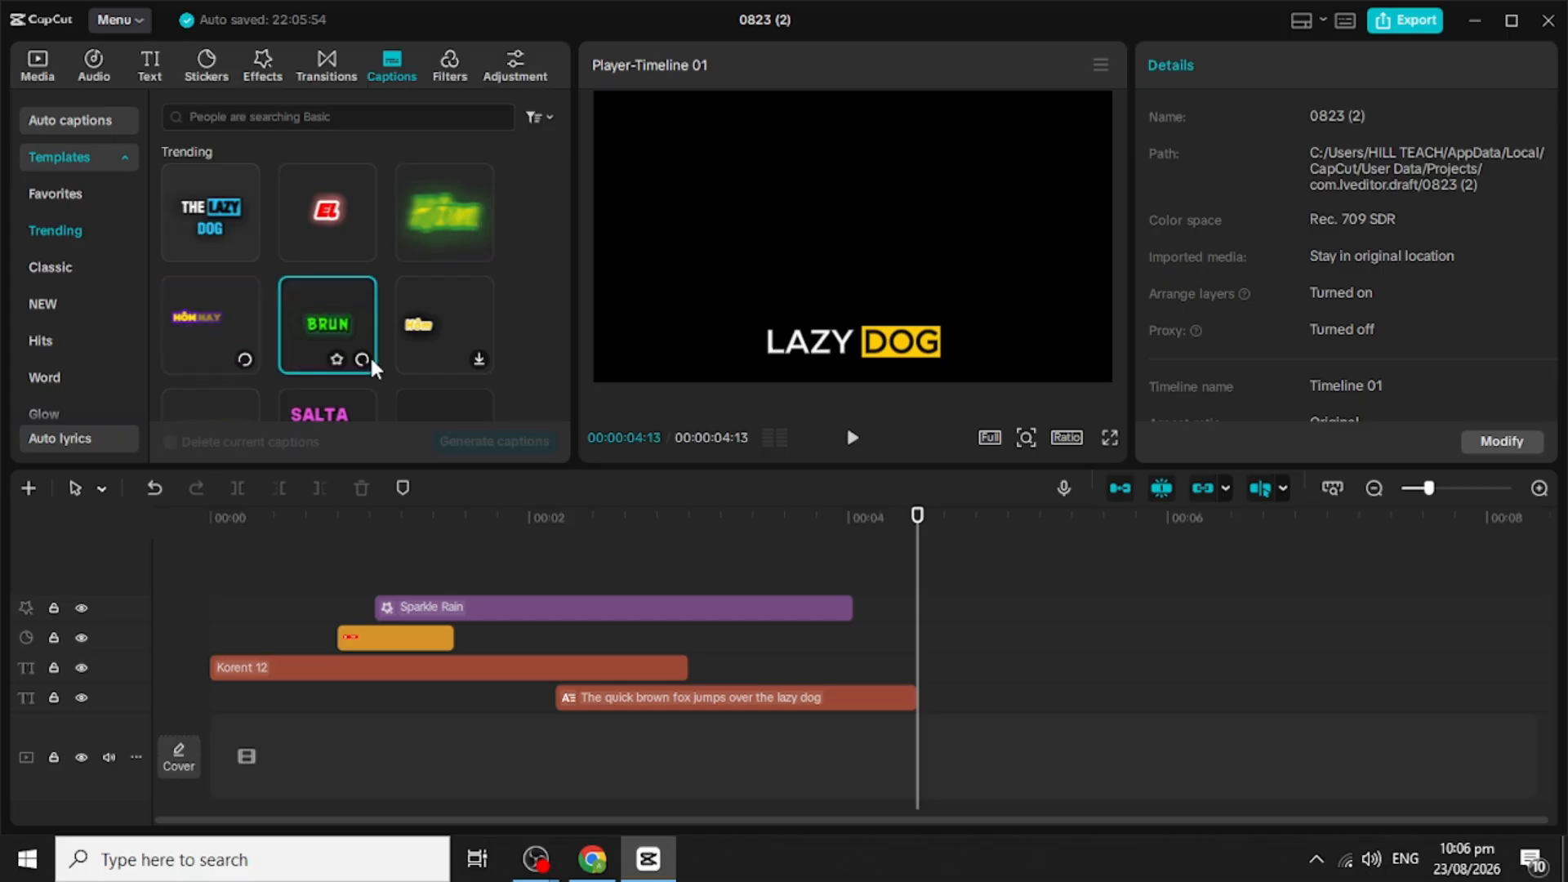
Step: Download the small yellow trending caption template, and add the red "EL" template right after the first caption and play it
left_click(479, 359)
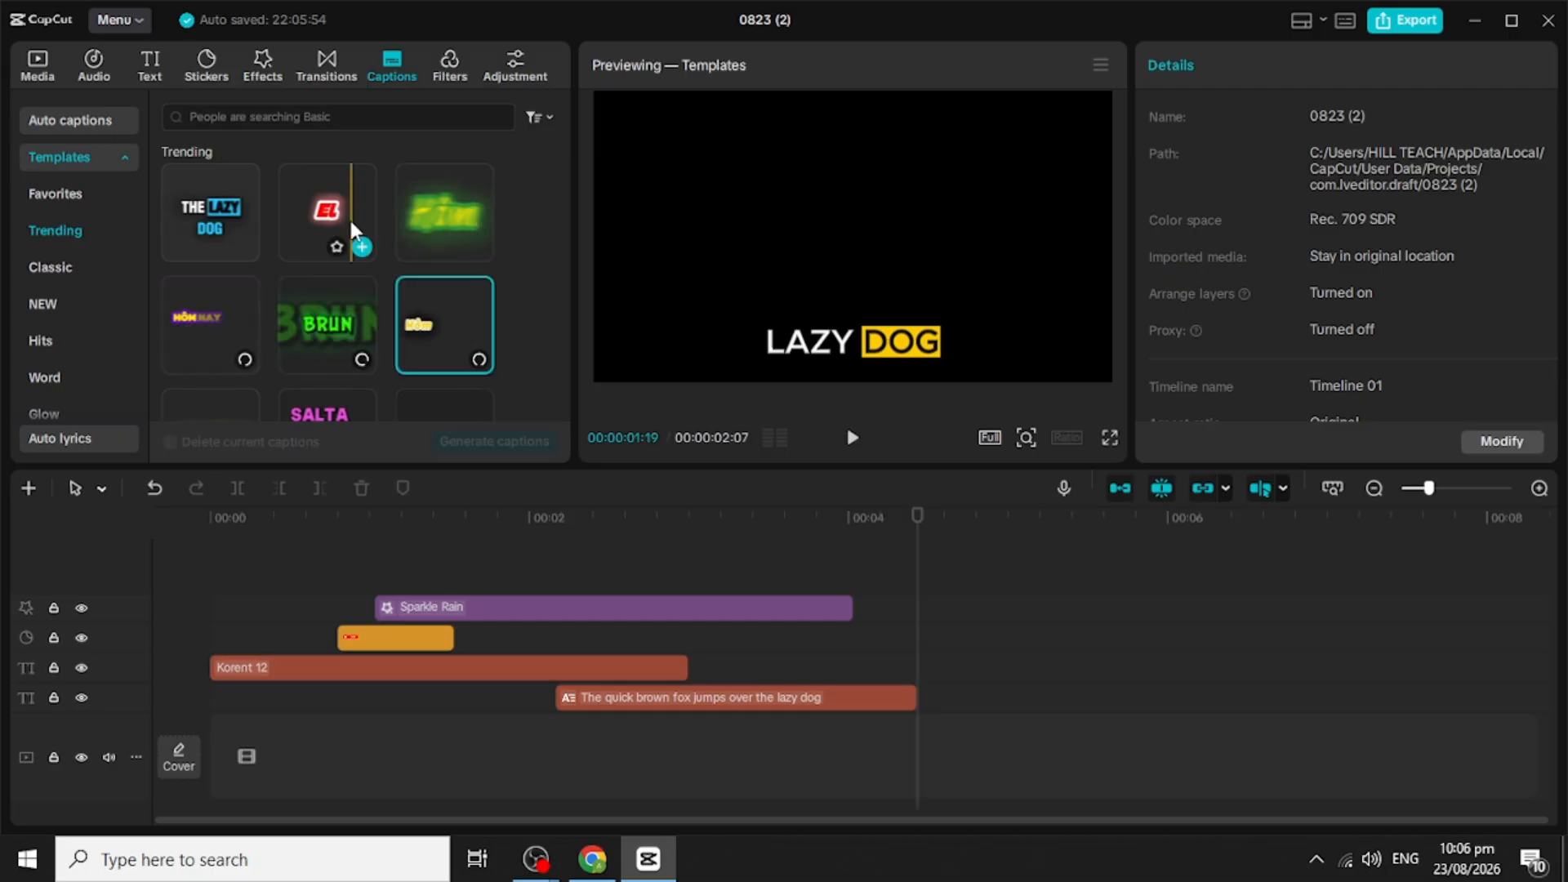
left_click(362, 247)
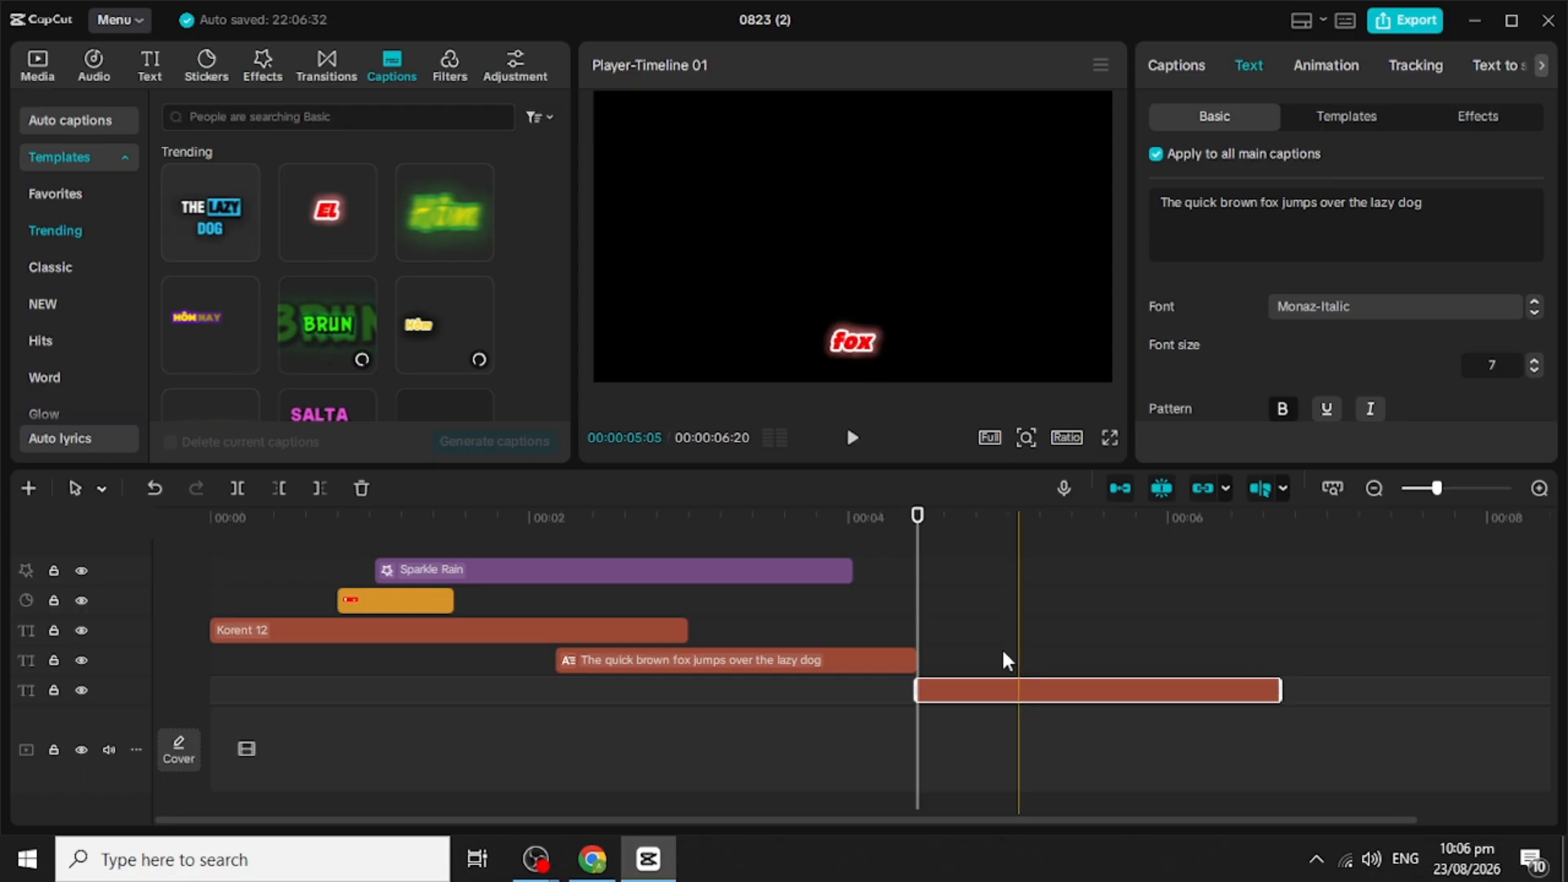
left_click(853, 441)
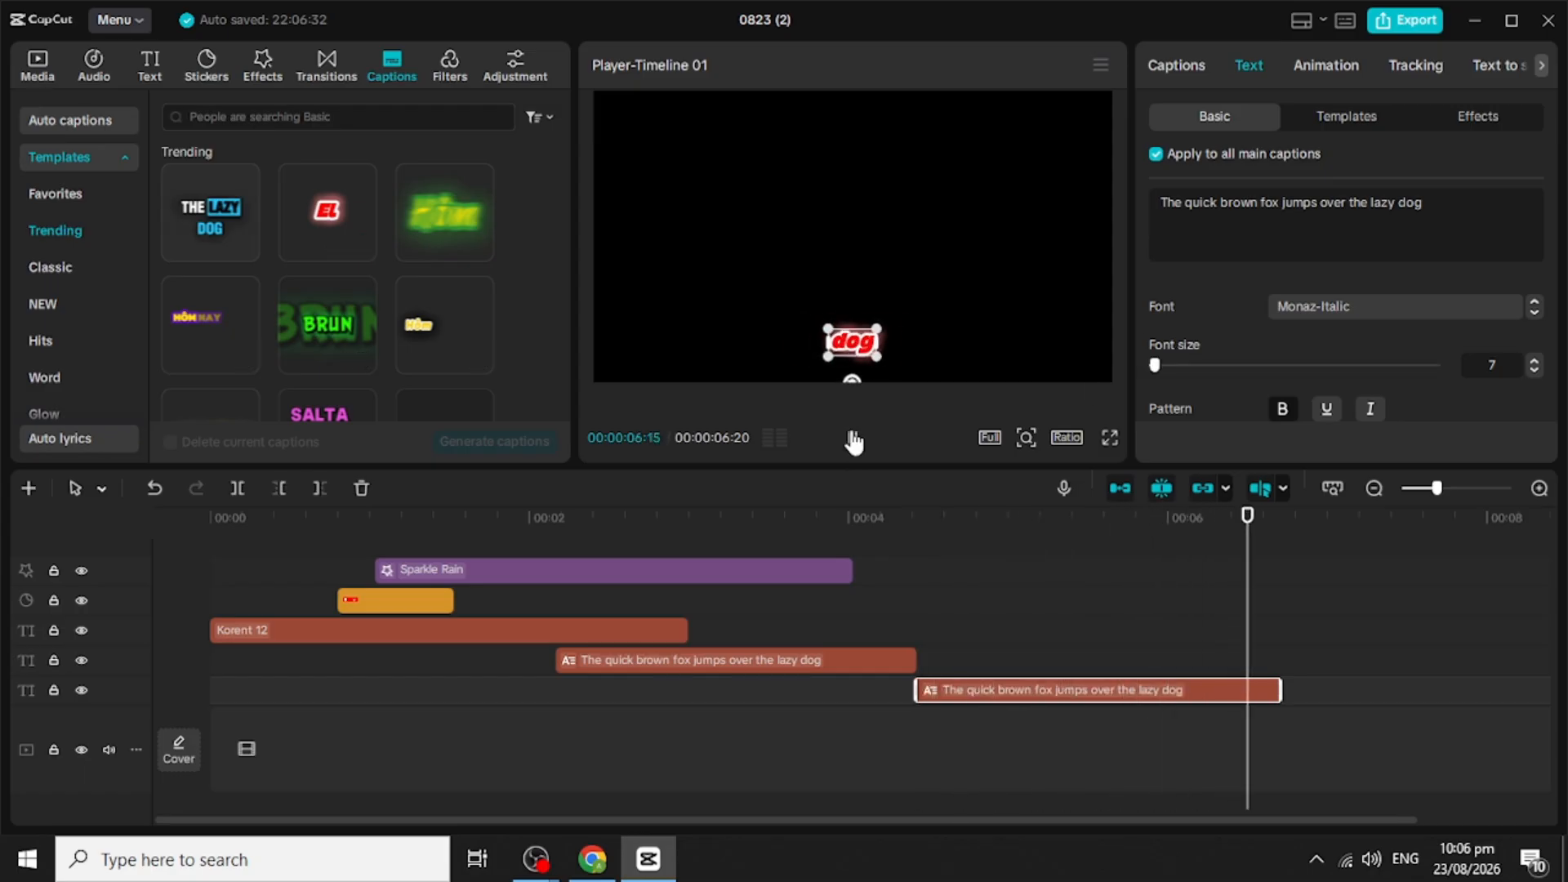
Step: Browse the Classic caption templates
left_click(54, 267)
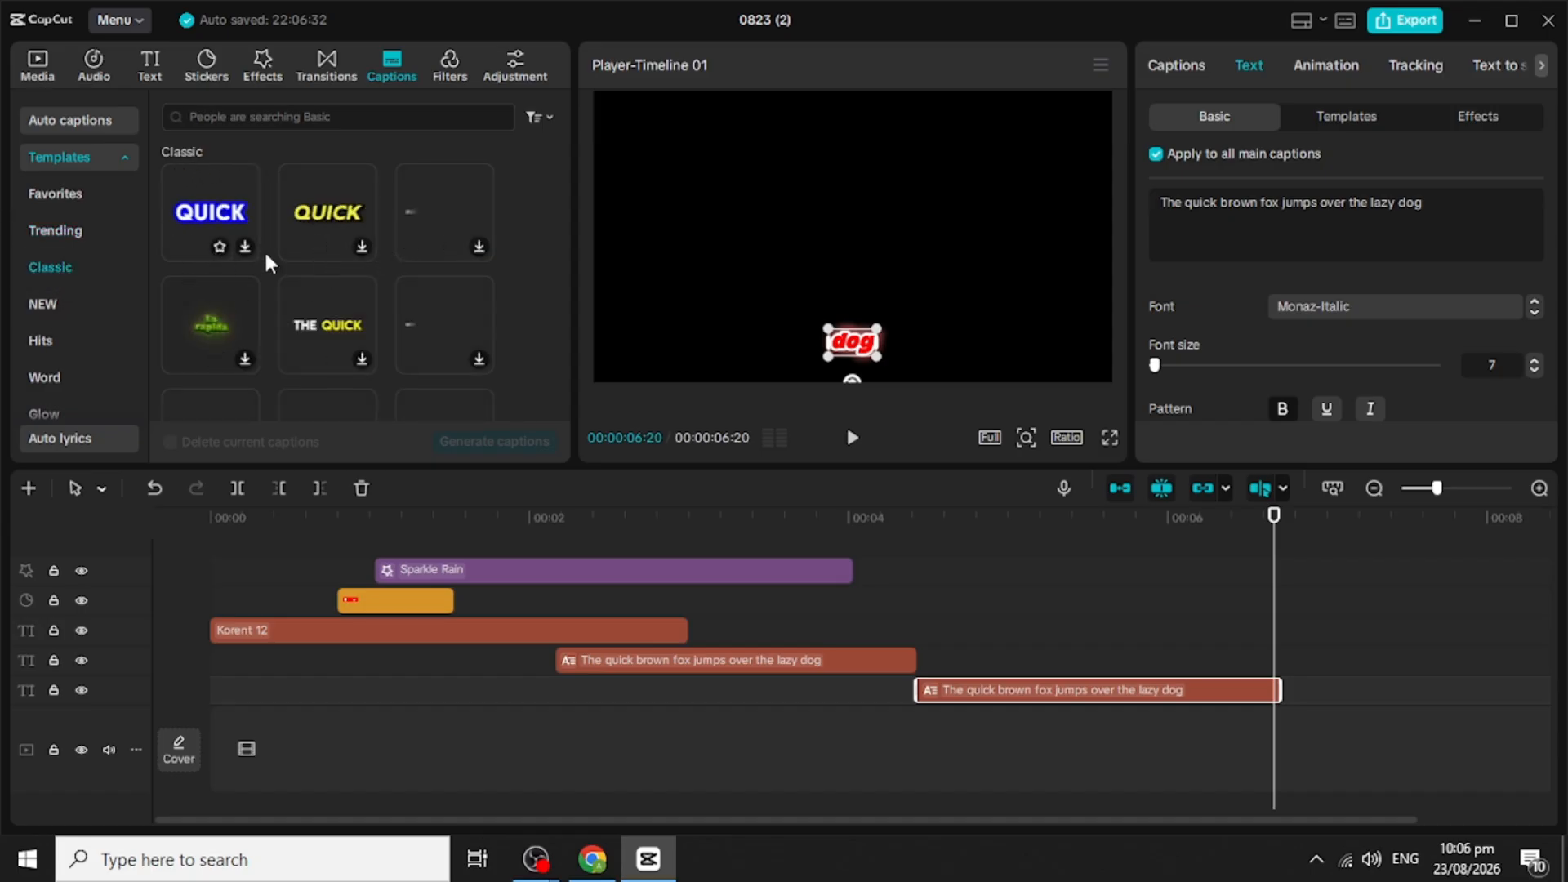
scroll(374, 262, "down", 3)
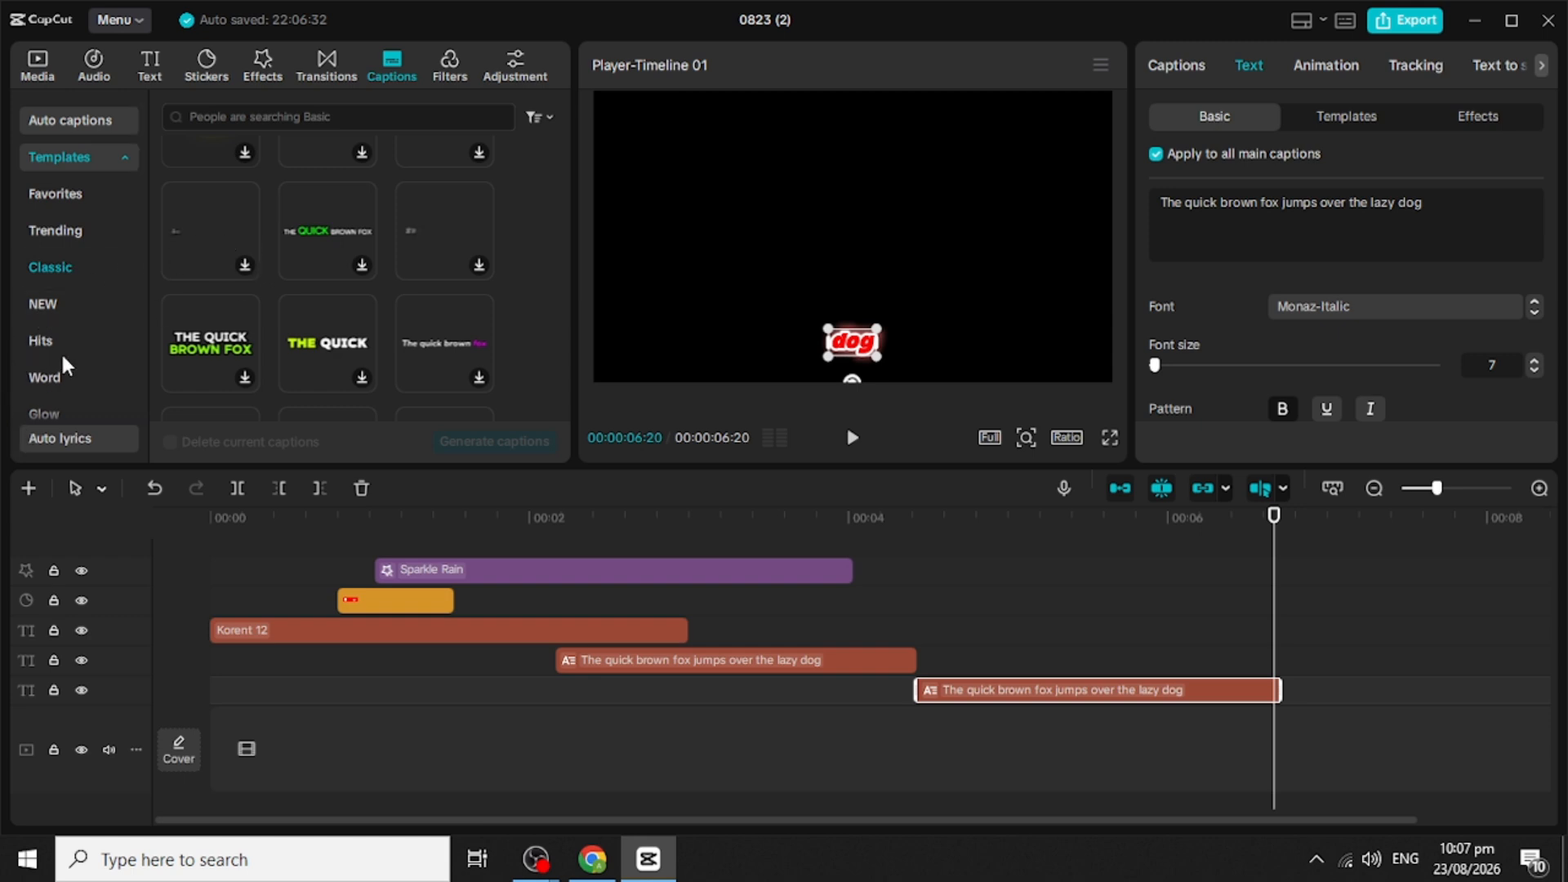
scroll(56, 346, "down", 3)
scroll(98, 354, "up", 3)
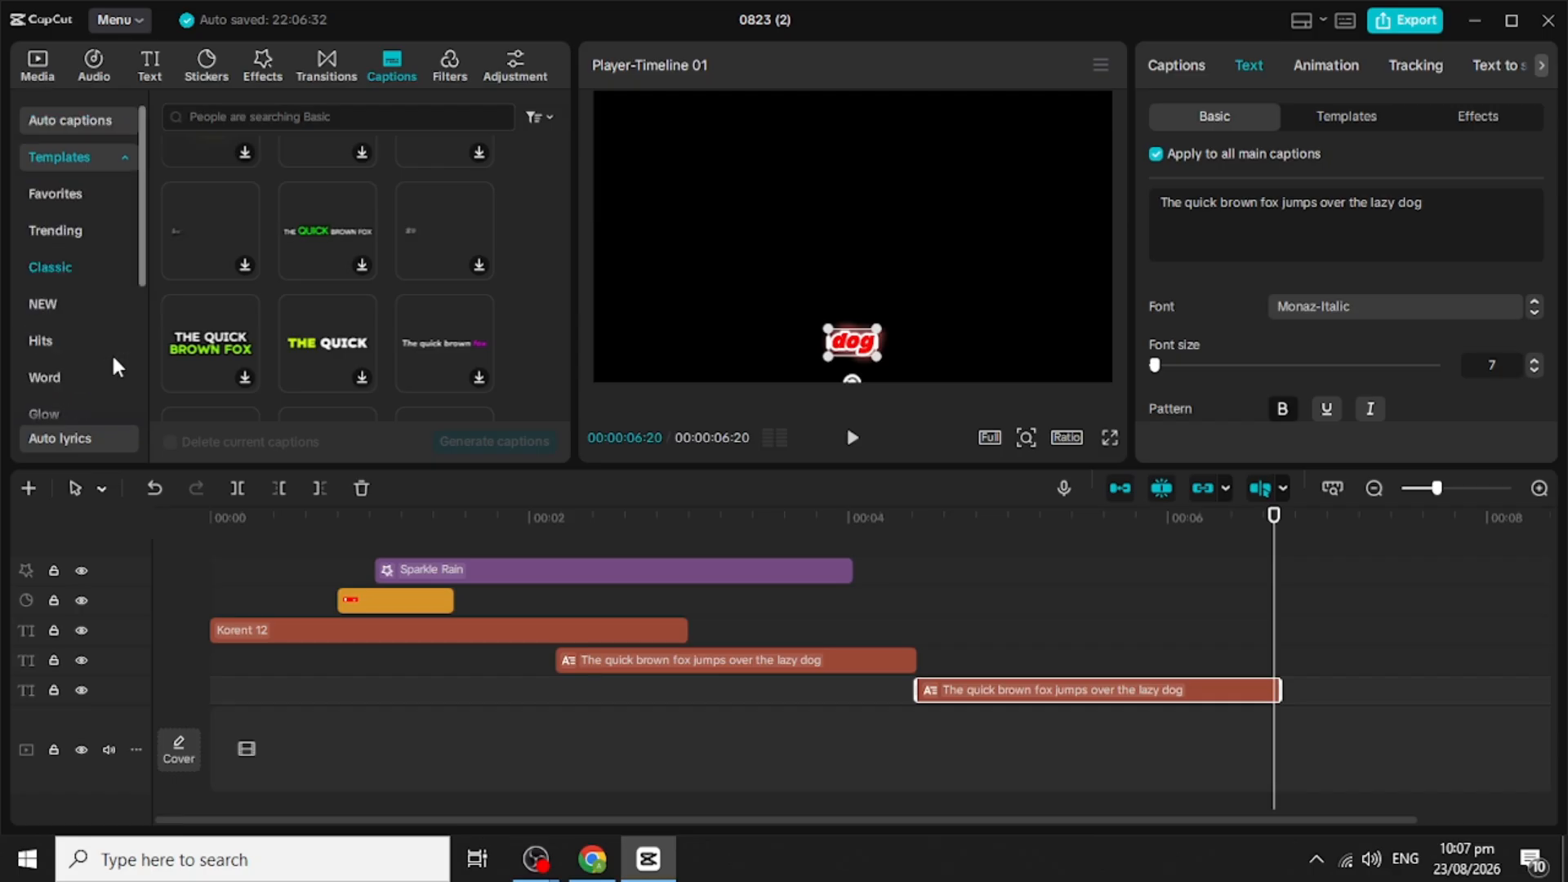
Step: Preview the "The Quick Brown Fox" template from the NEW caption category and try to add it to the timeline
left_click(46, 306)
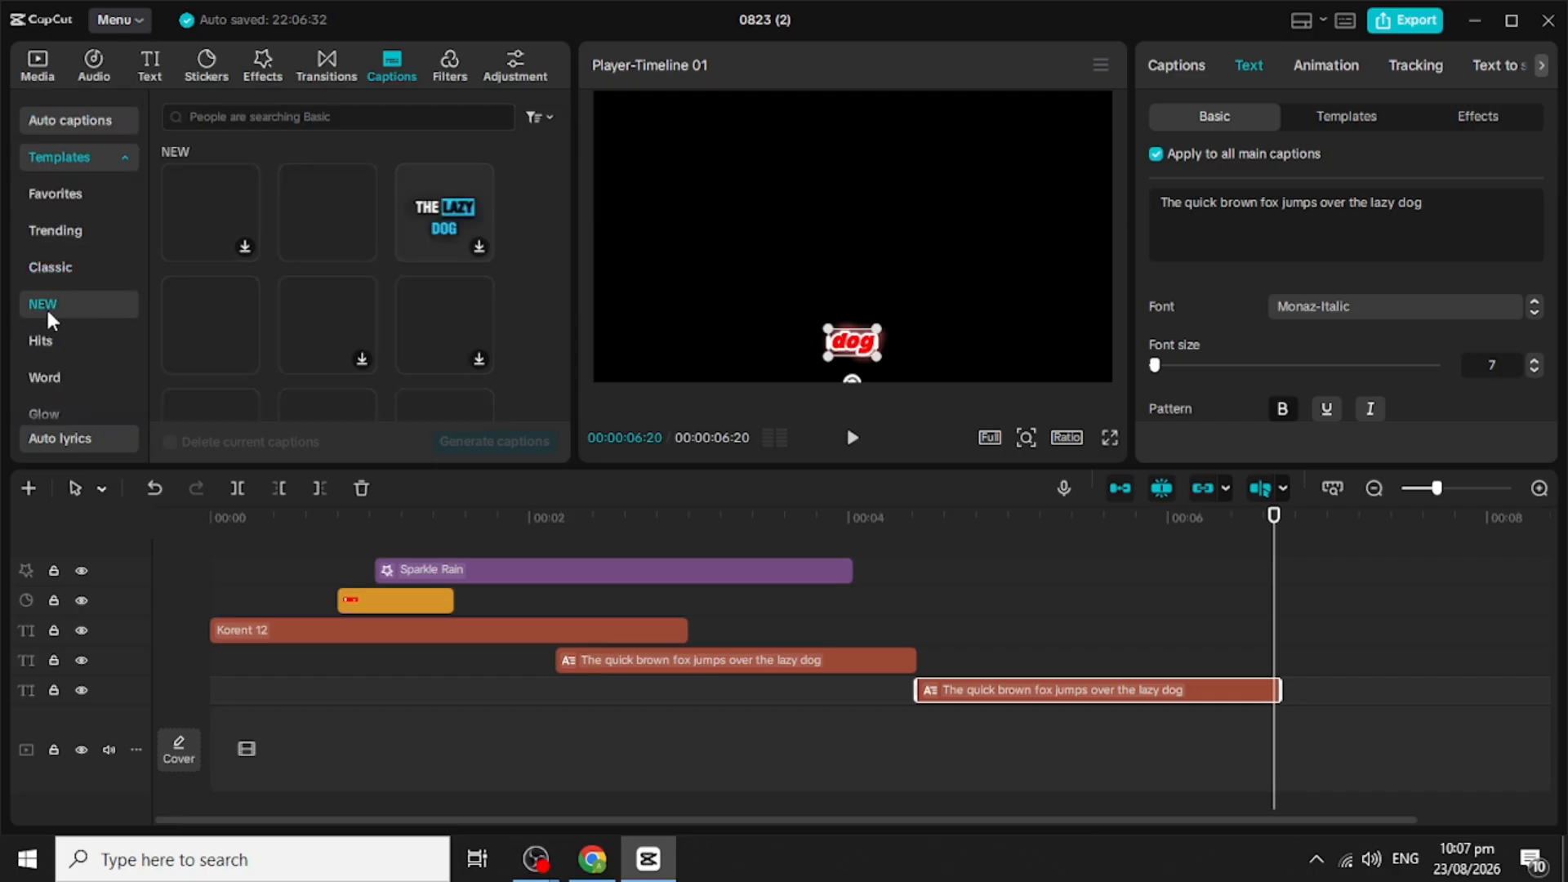
left_click(343, 232)
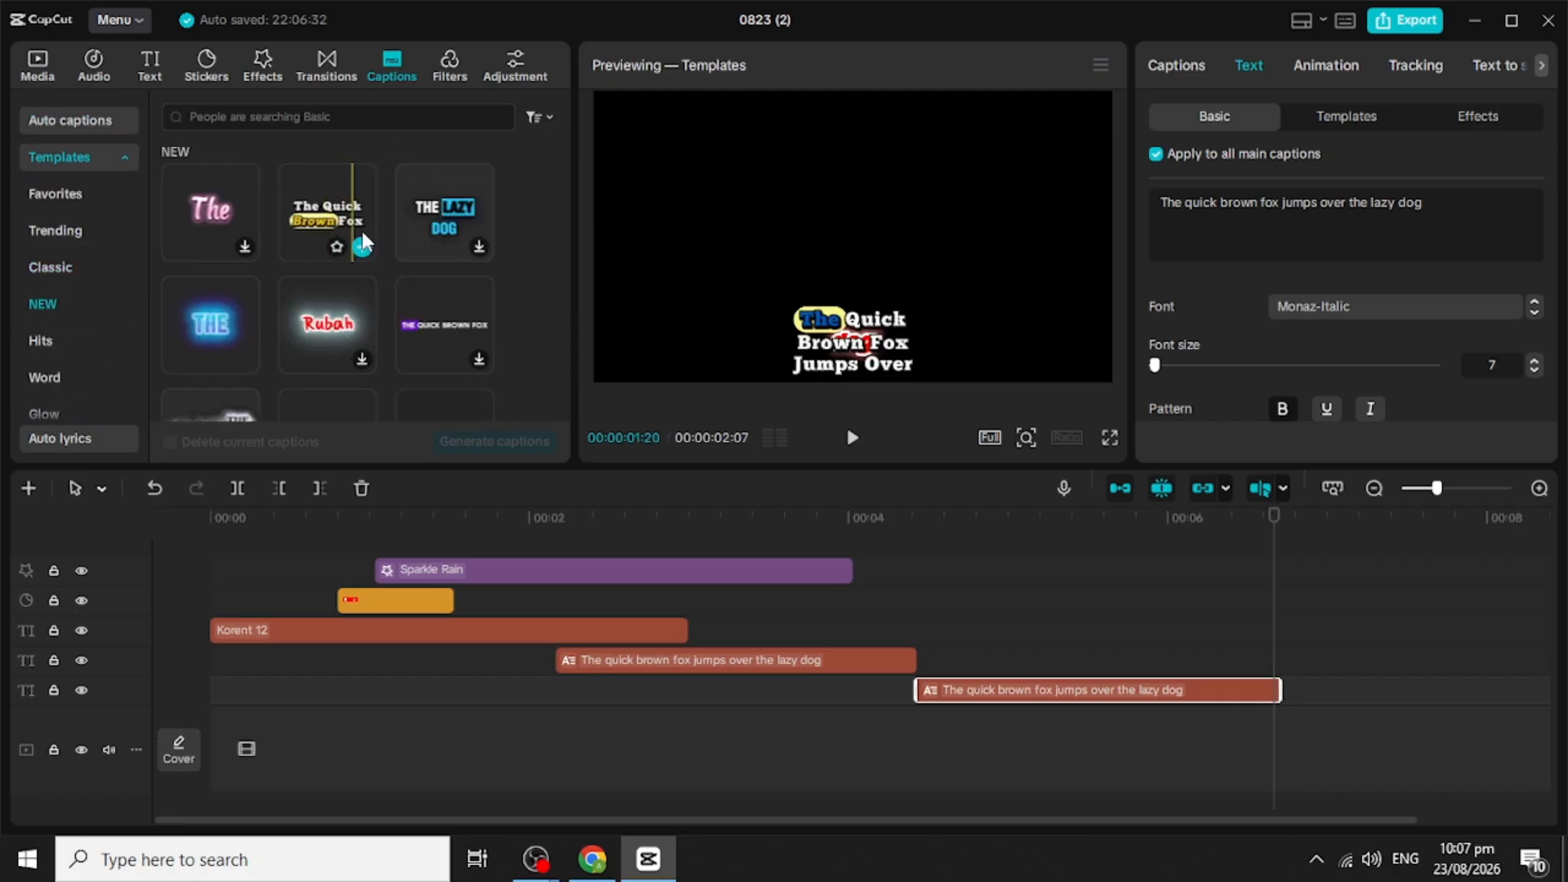
left_click(361, 247)
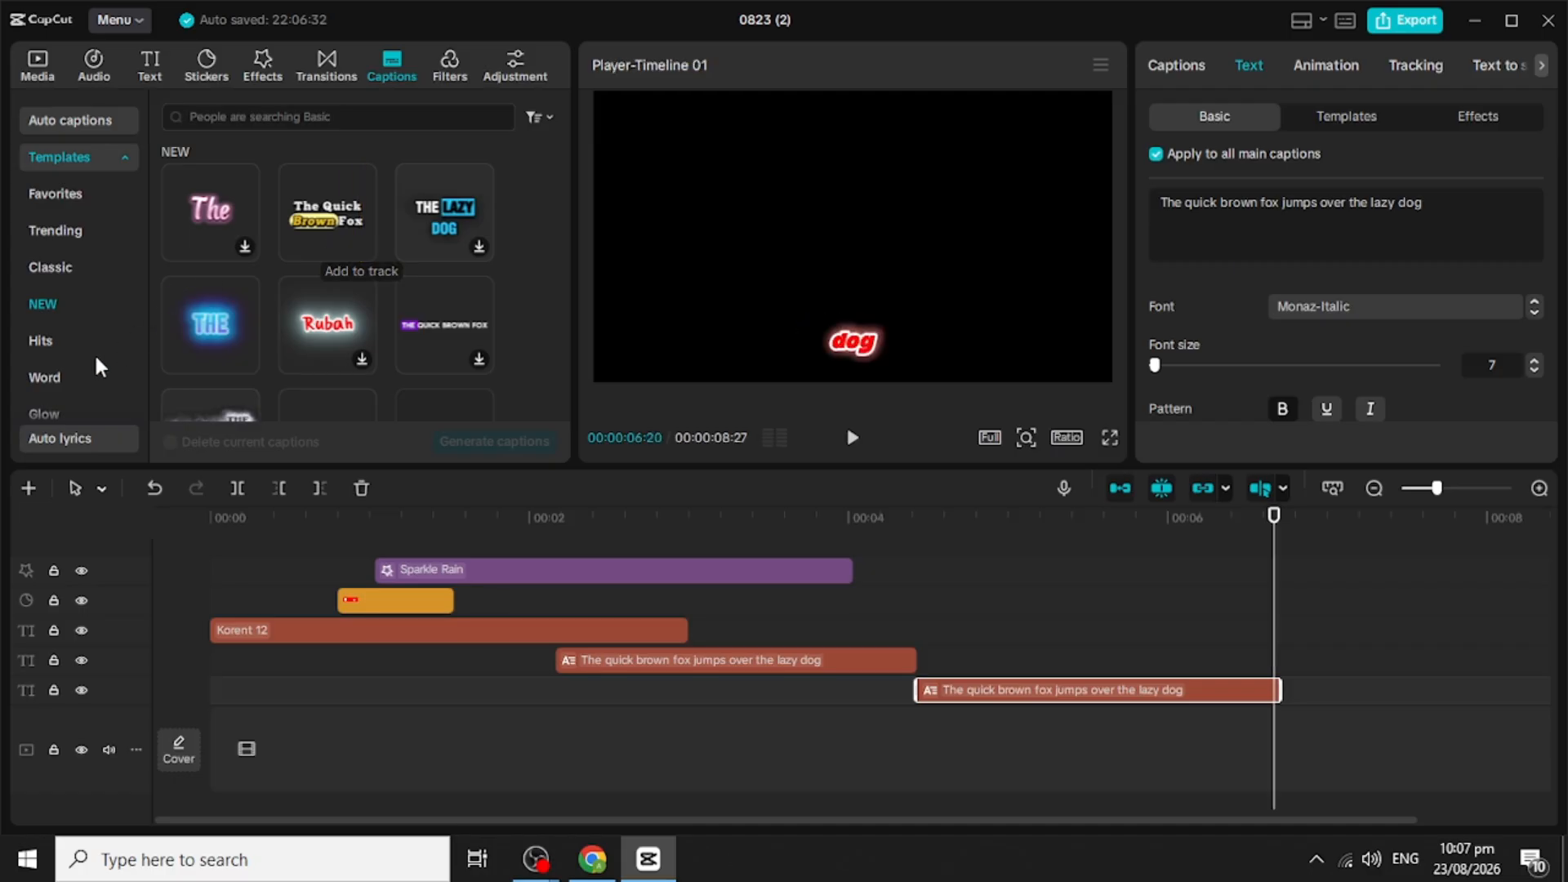
Step: Download the first caption template in the Word category, the blurred blue one
left_click(49, 376)
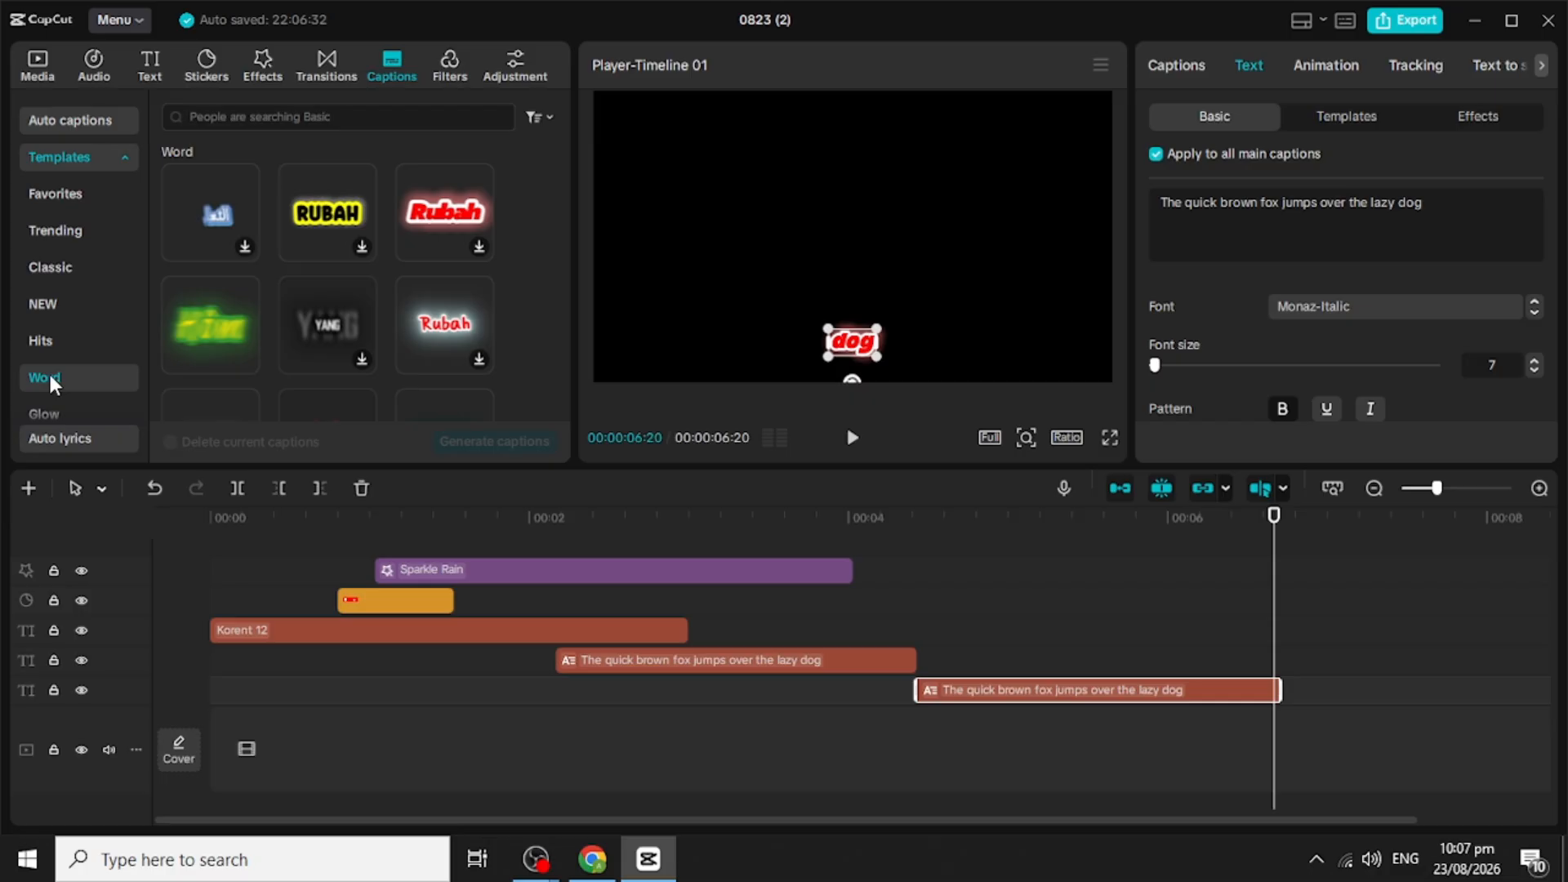
left_click(235, 339)
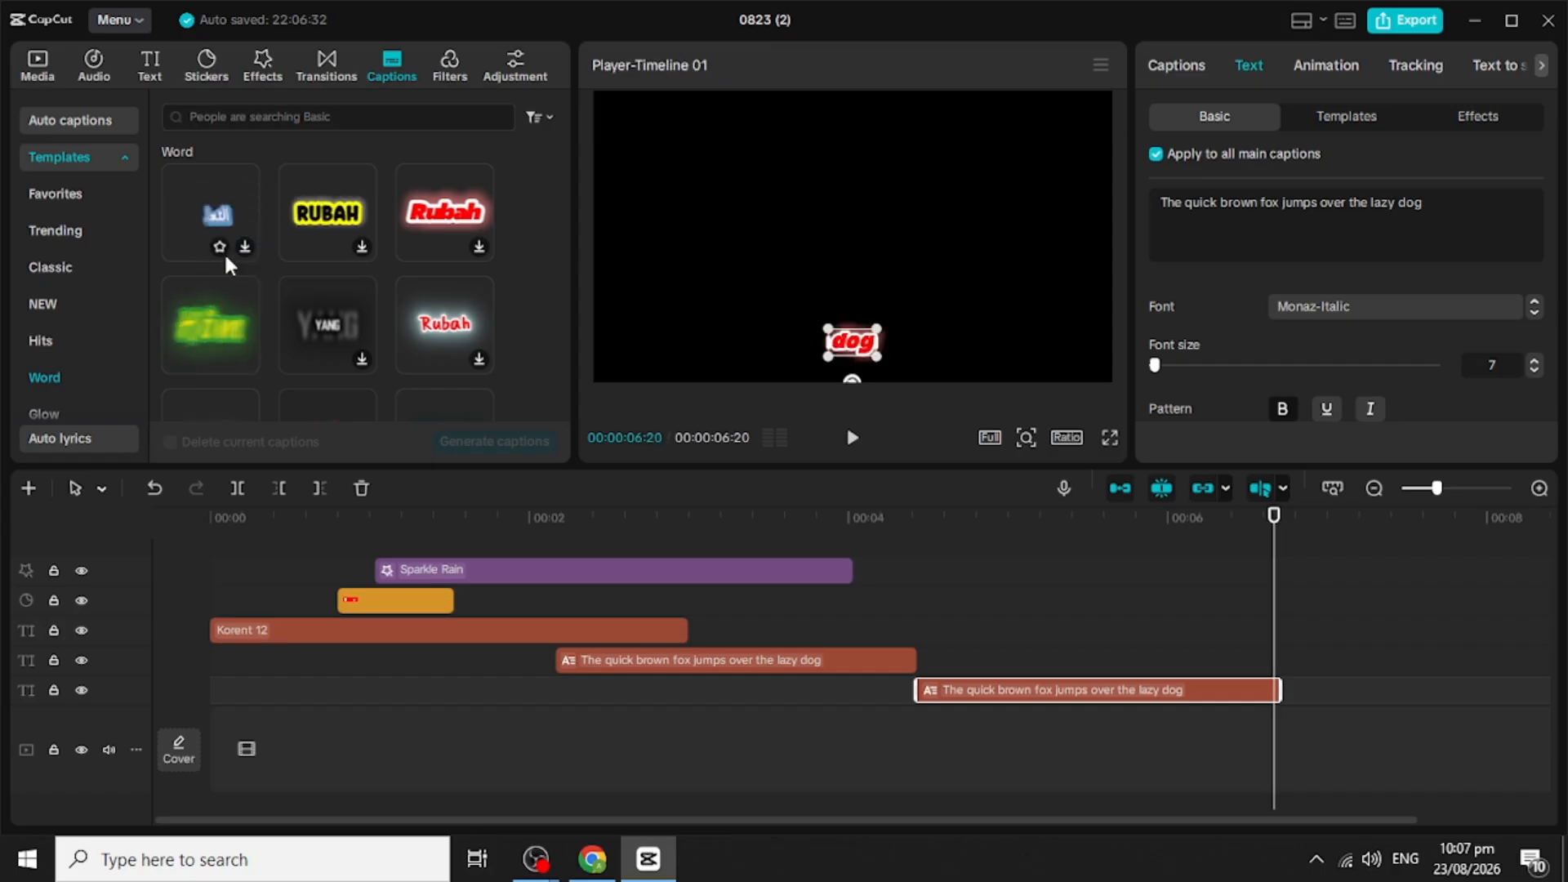
left_click(245, 242)
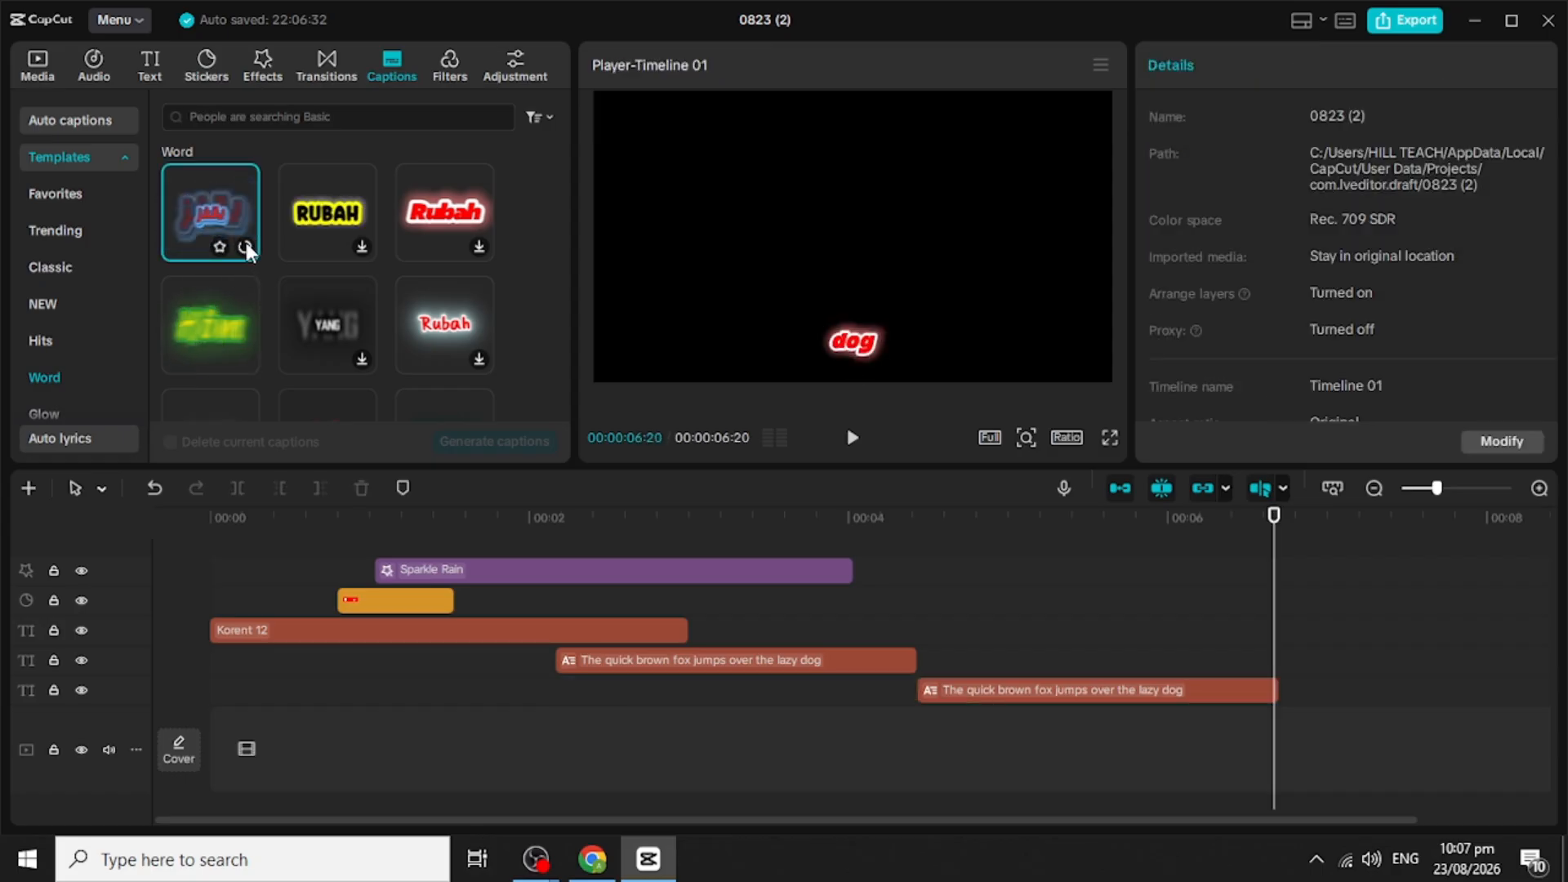
scroll(360, 310, "down", 1)
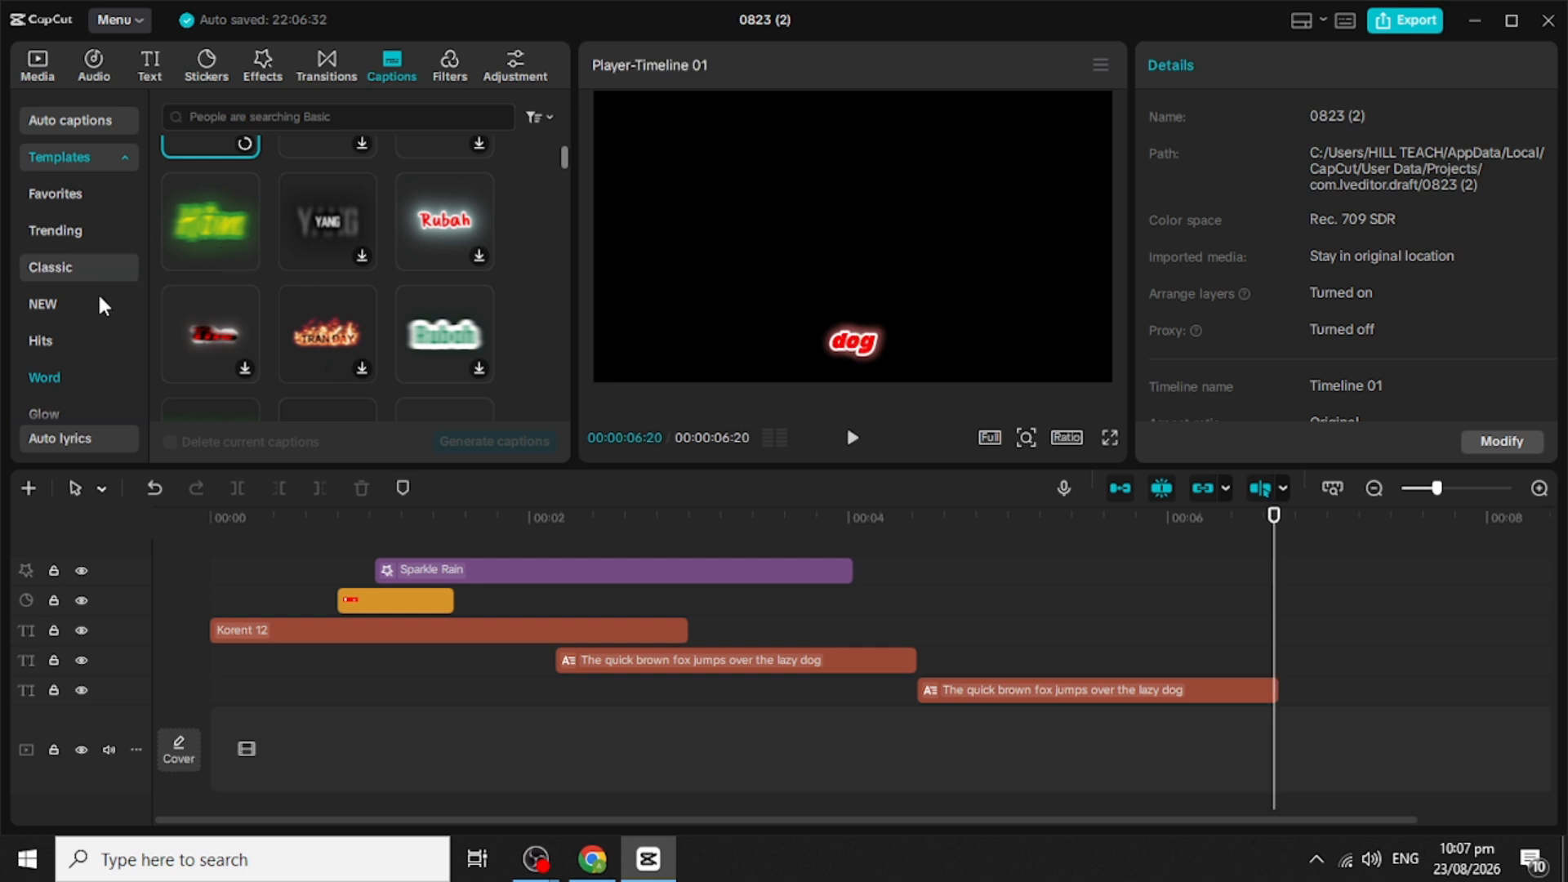
Step: Look through the Highlight, Multiline, Monoline and Basic caption template categories
scroll(100, 298, "down", 5)
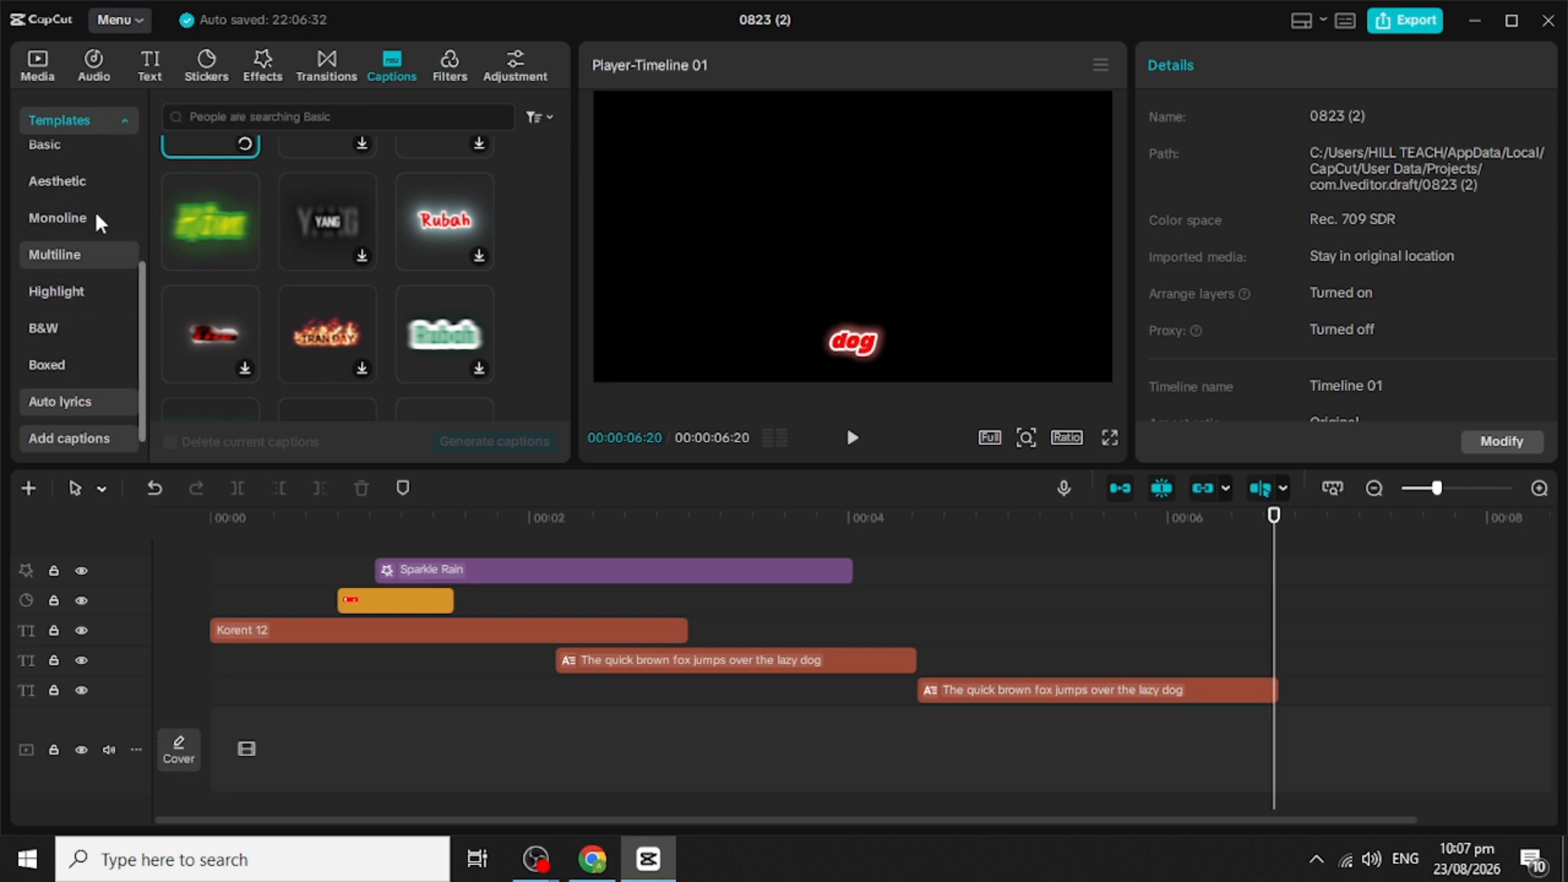
left_click(76, 288)
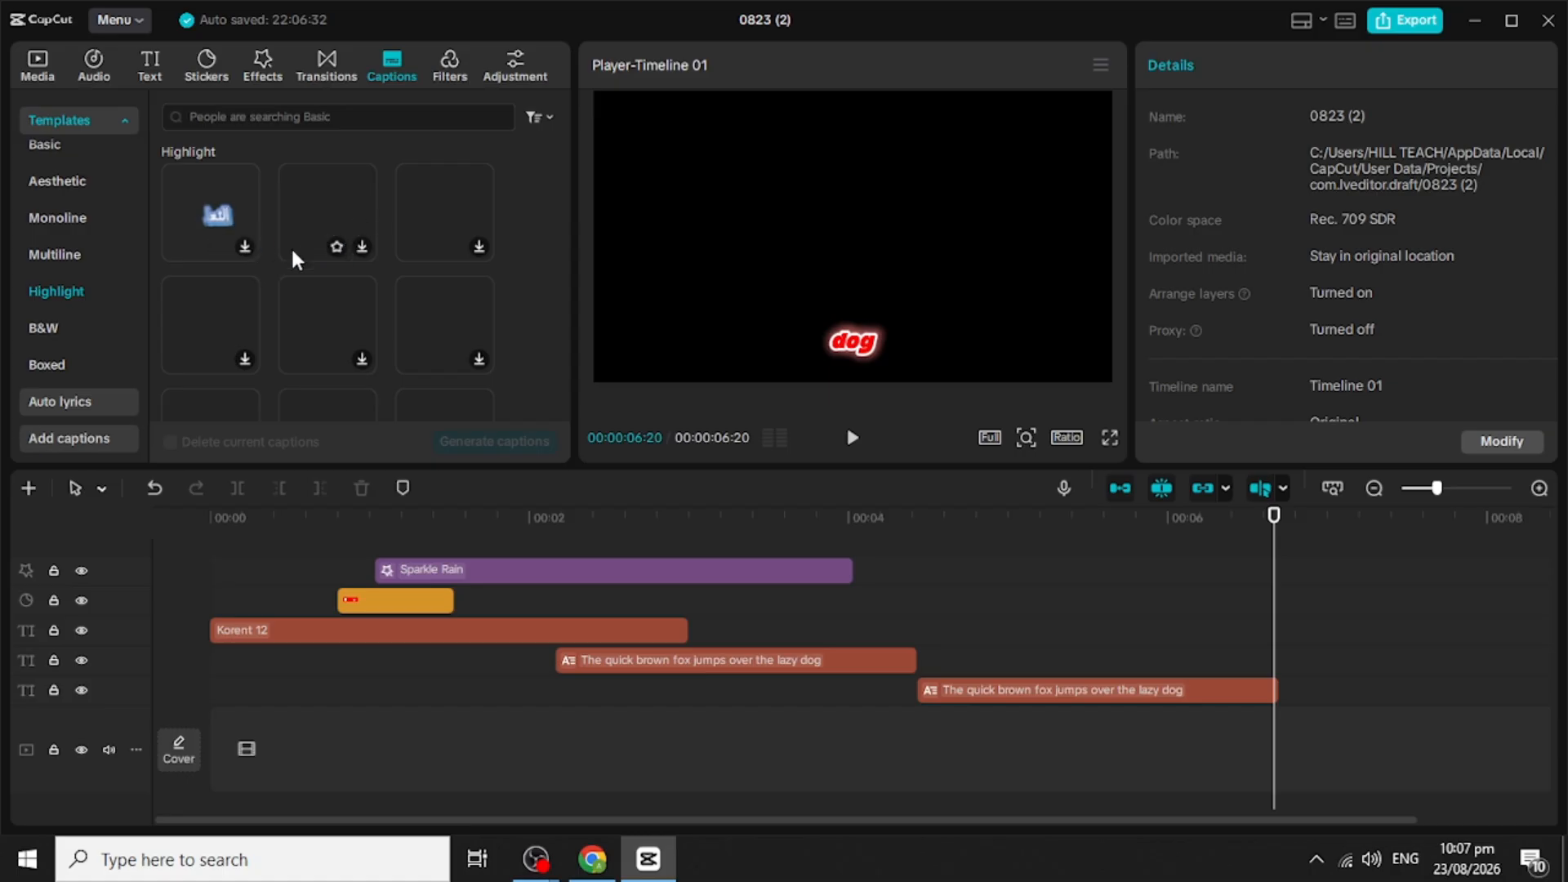
scroll(318, 325, "down", 2)
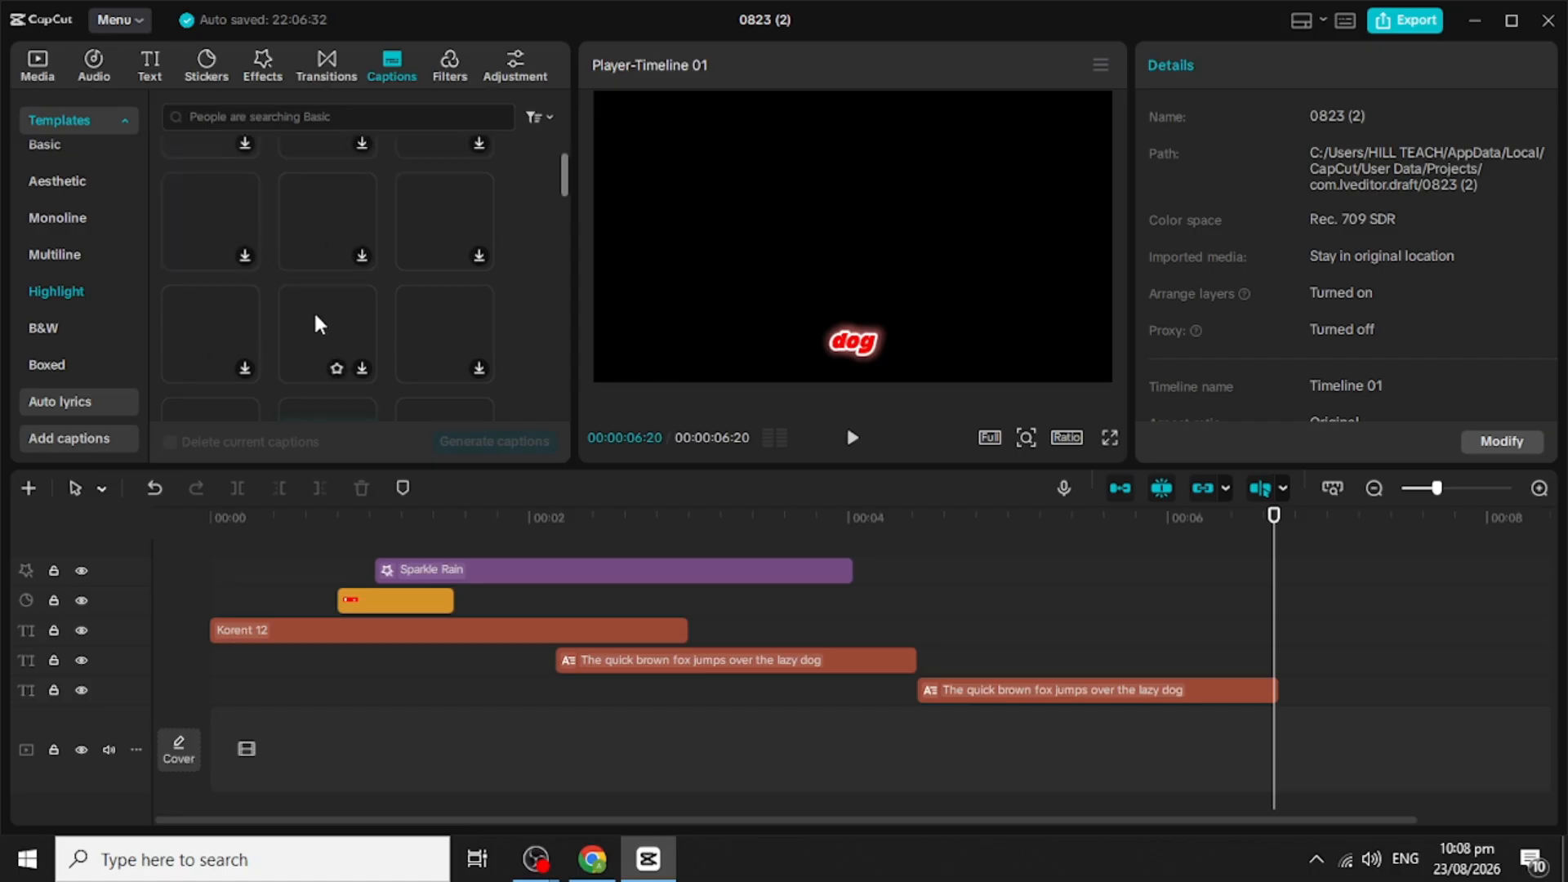
scroll(318, 325, "up", 4)
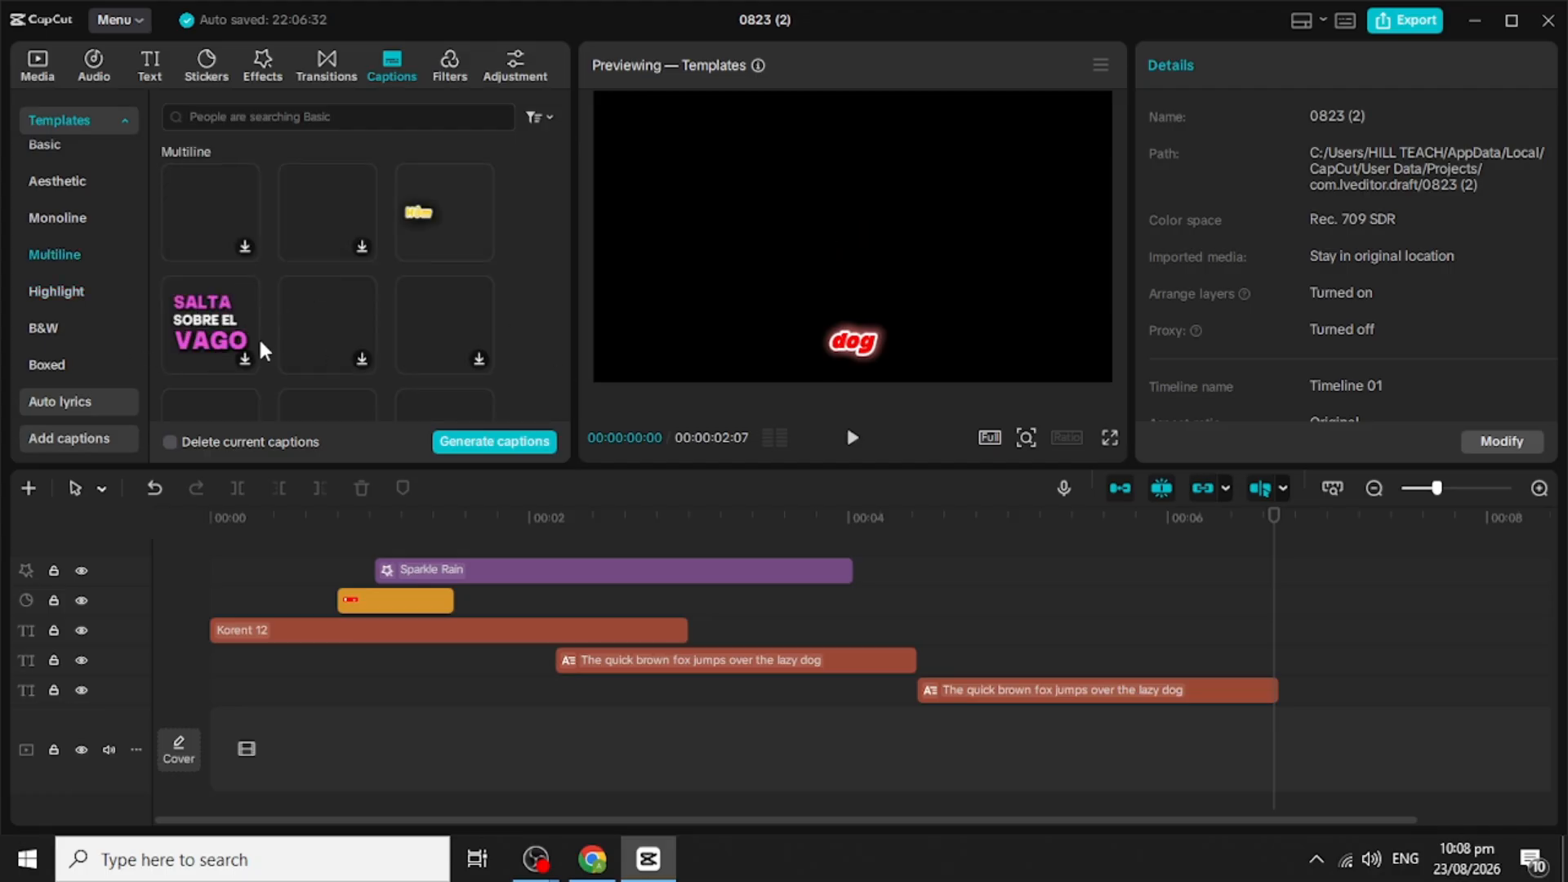
scroll(289, 294, "up", 2)
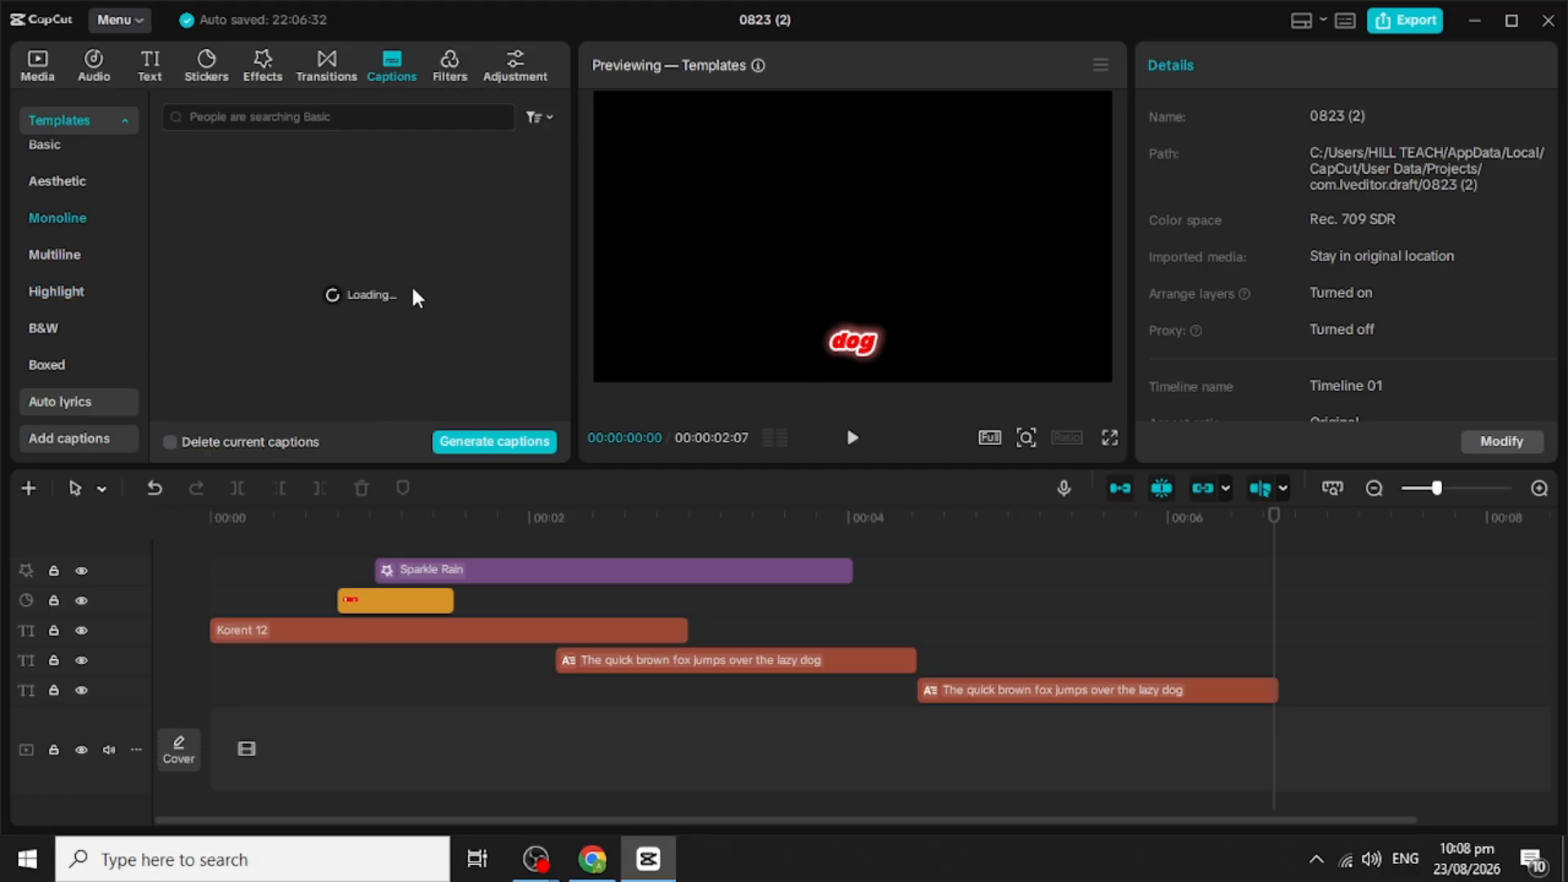
scroll(304, 329, "up", 2)
scroll(307, 339, "up", 2)
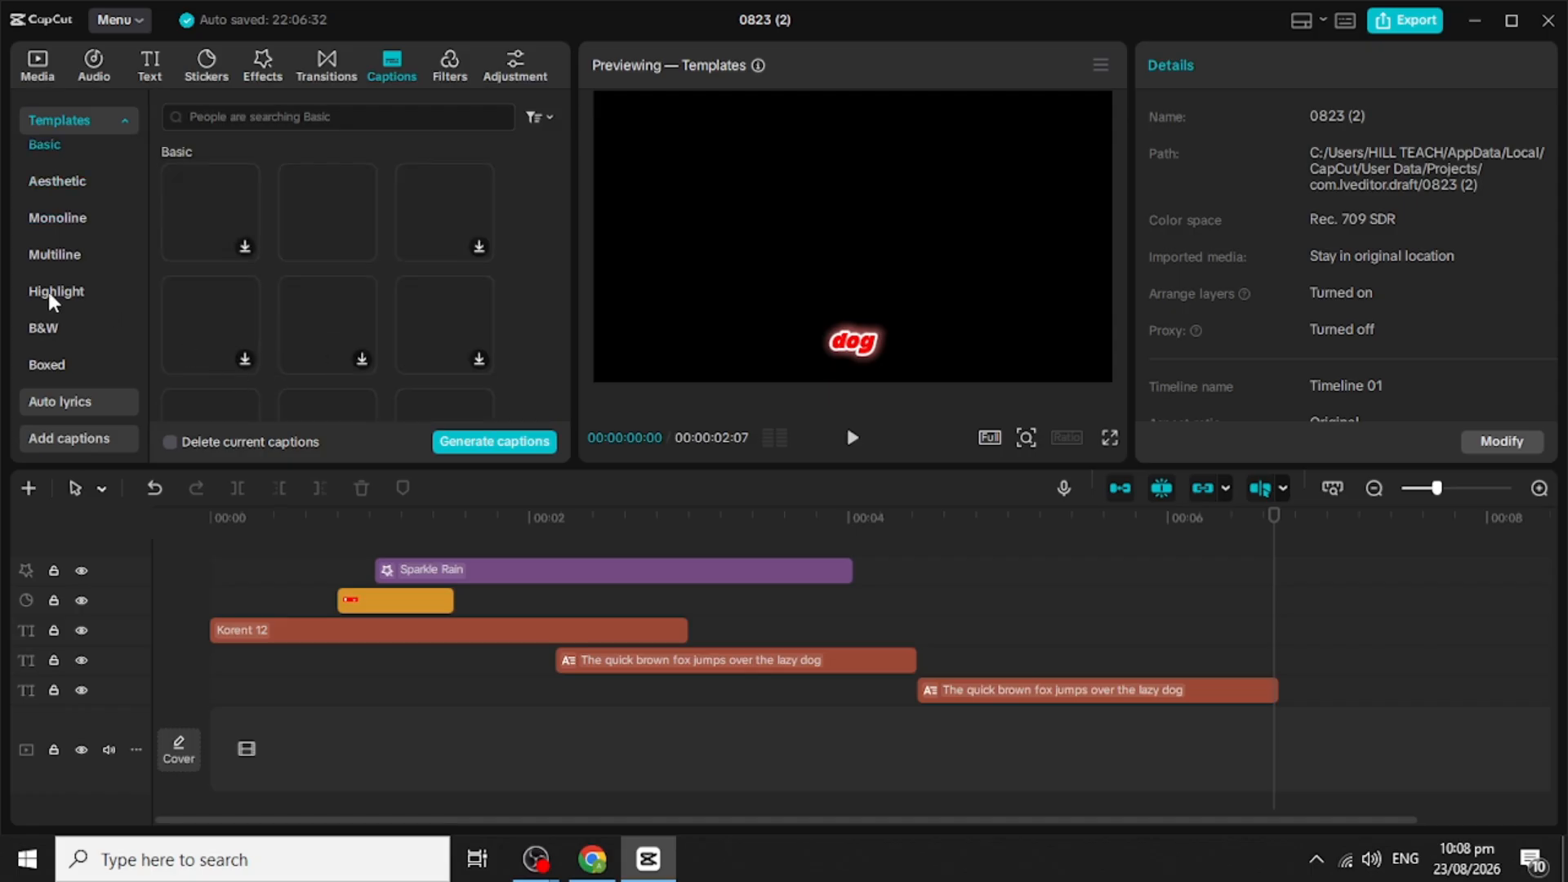
Step: Check the option for importing a caption file, and look at the Favorites category of the caption templates
scroll(56, 359, "down", 1)
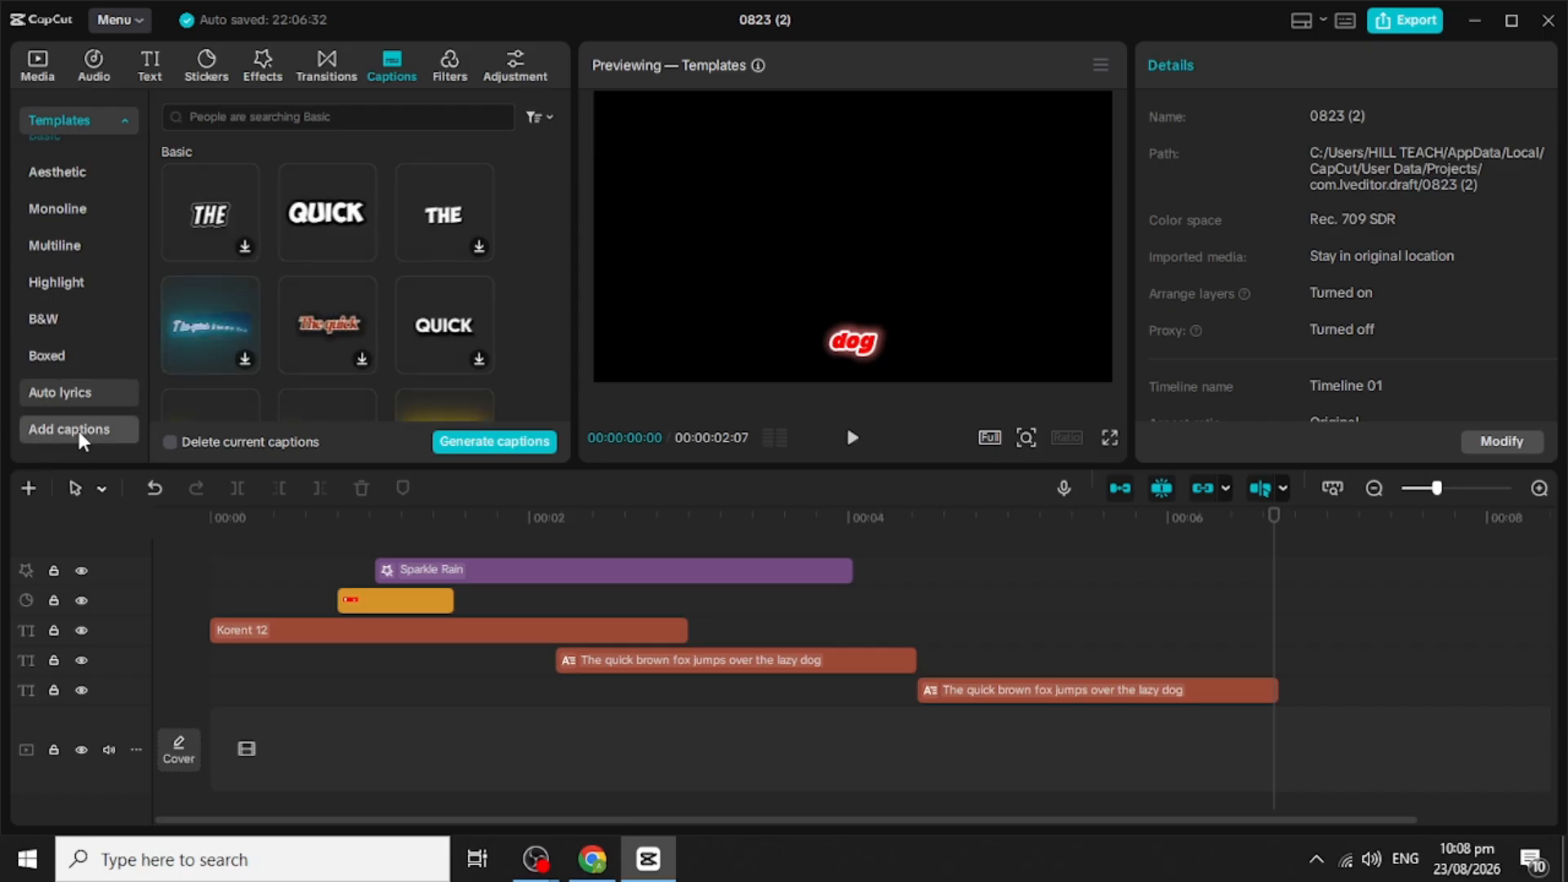
left_click(106, 427)
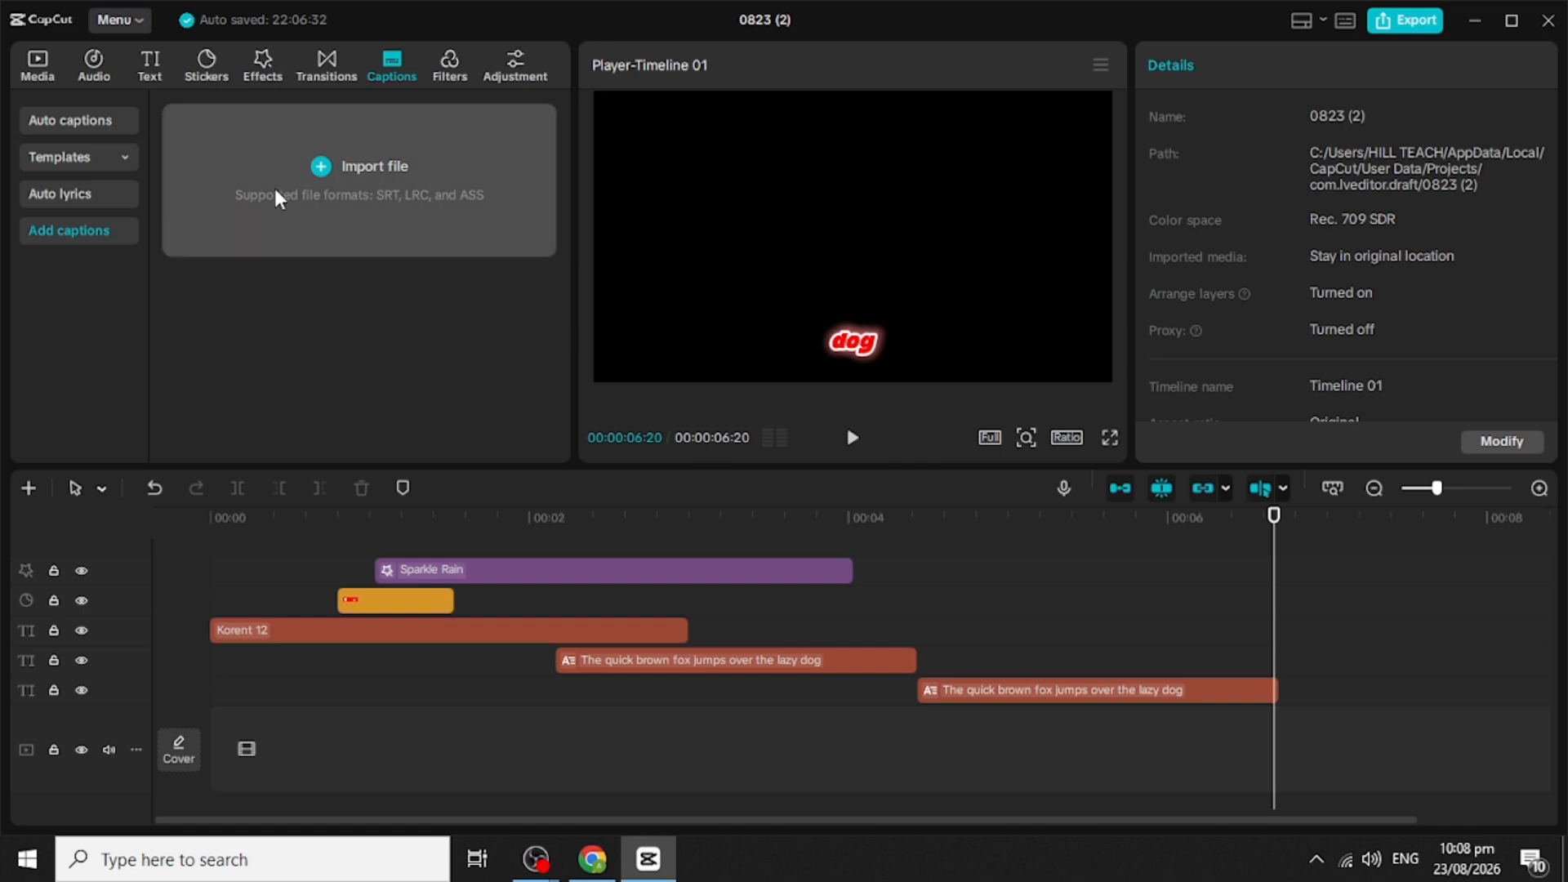
left_click(119, 149)
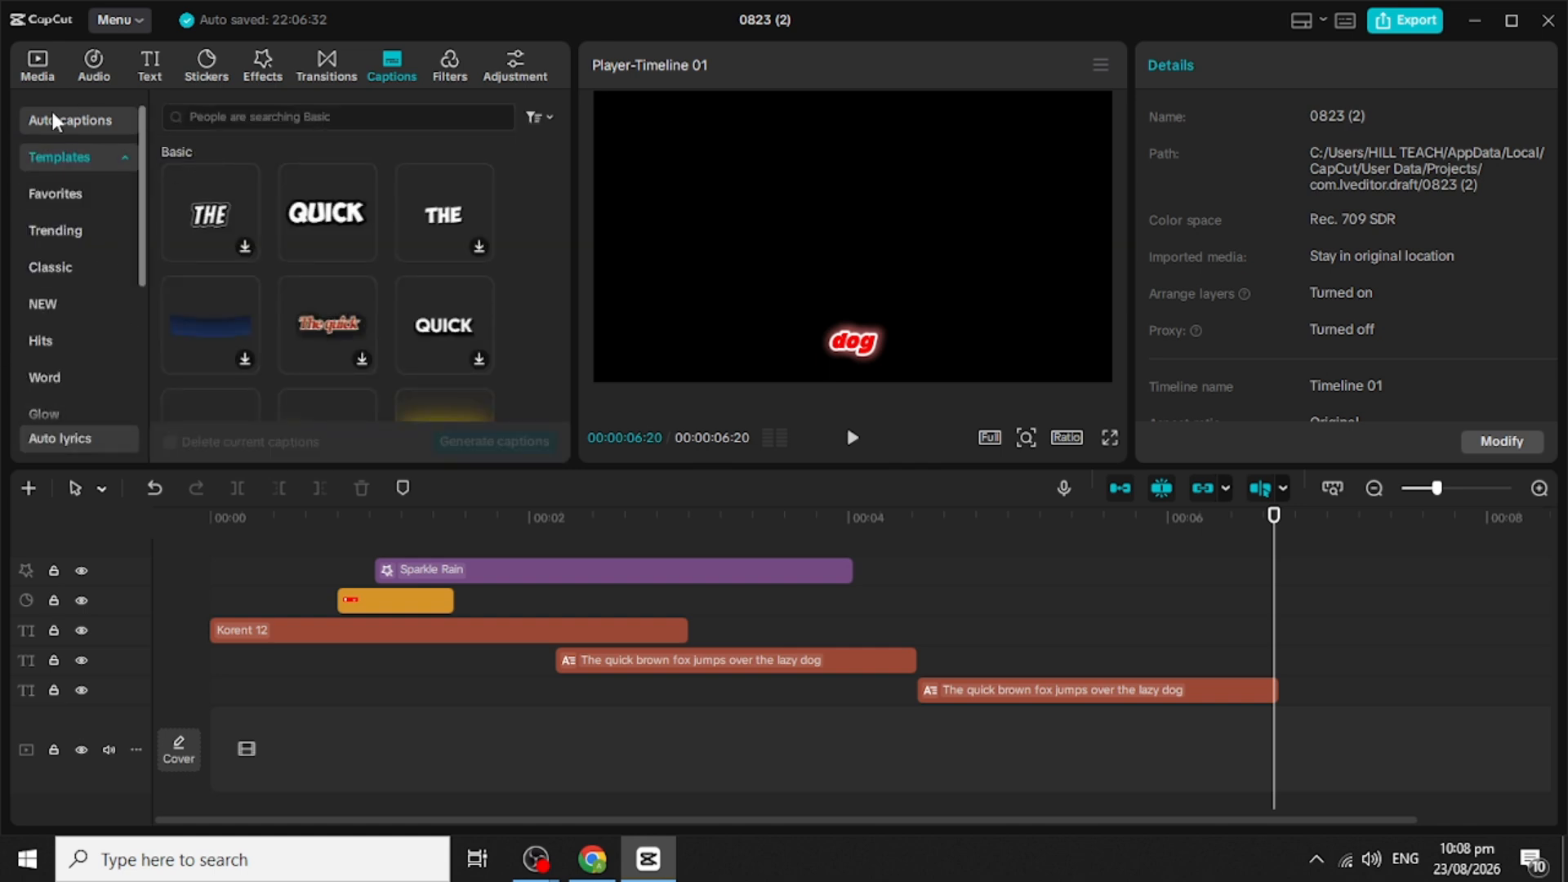
left_click(69, 201)
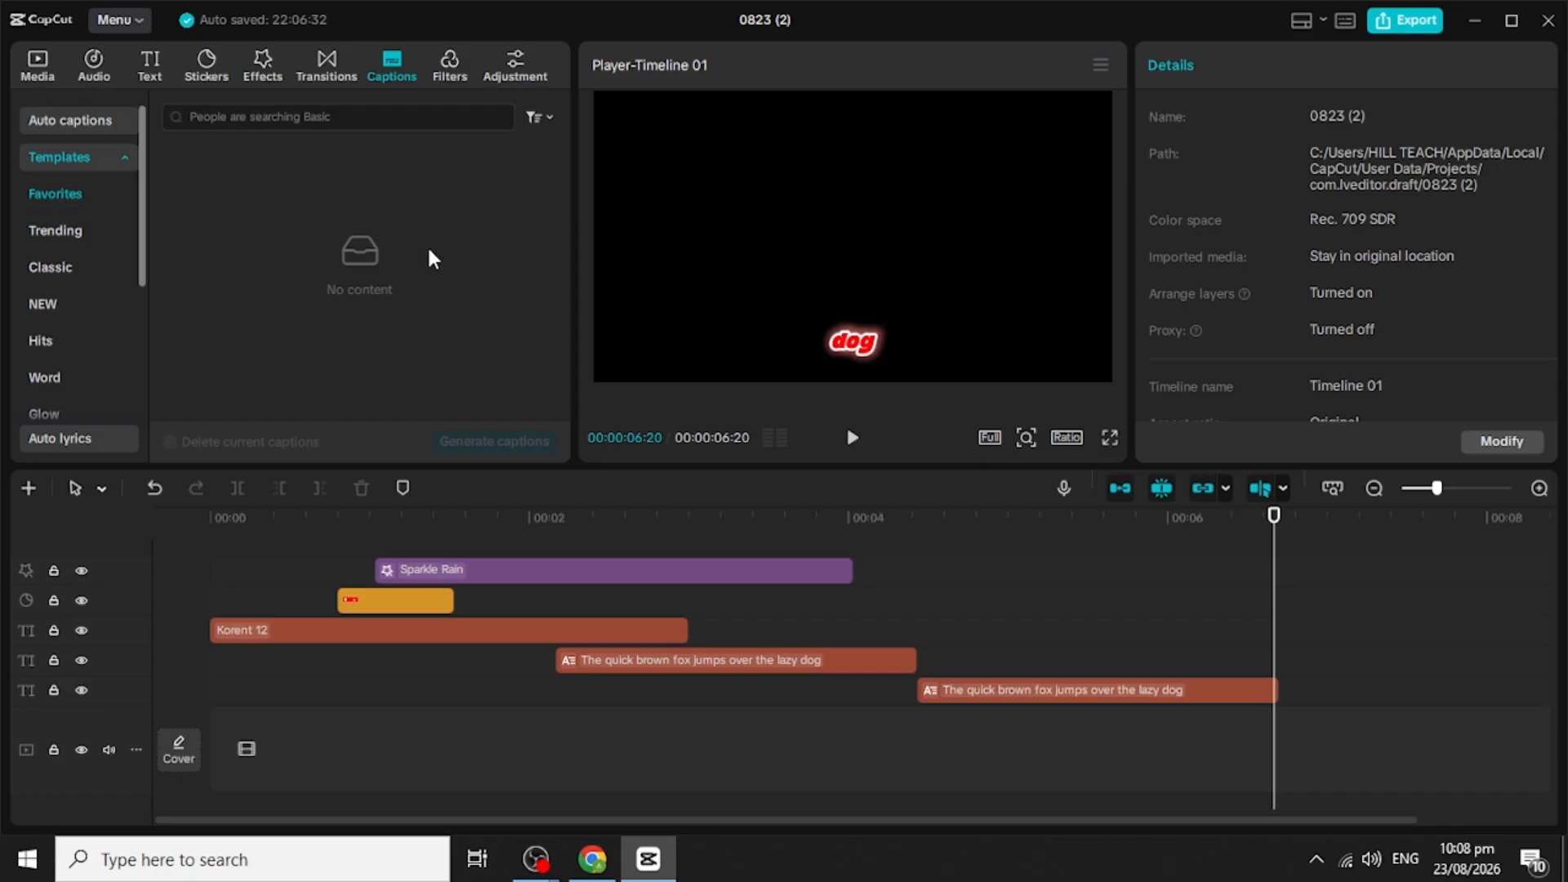
left_click(62, 227)
left_click(75, 193)
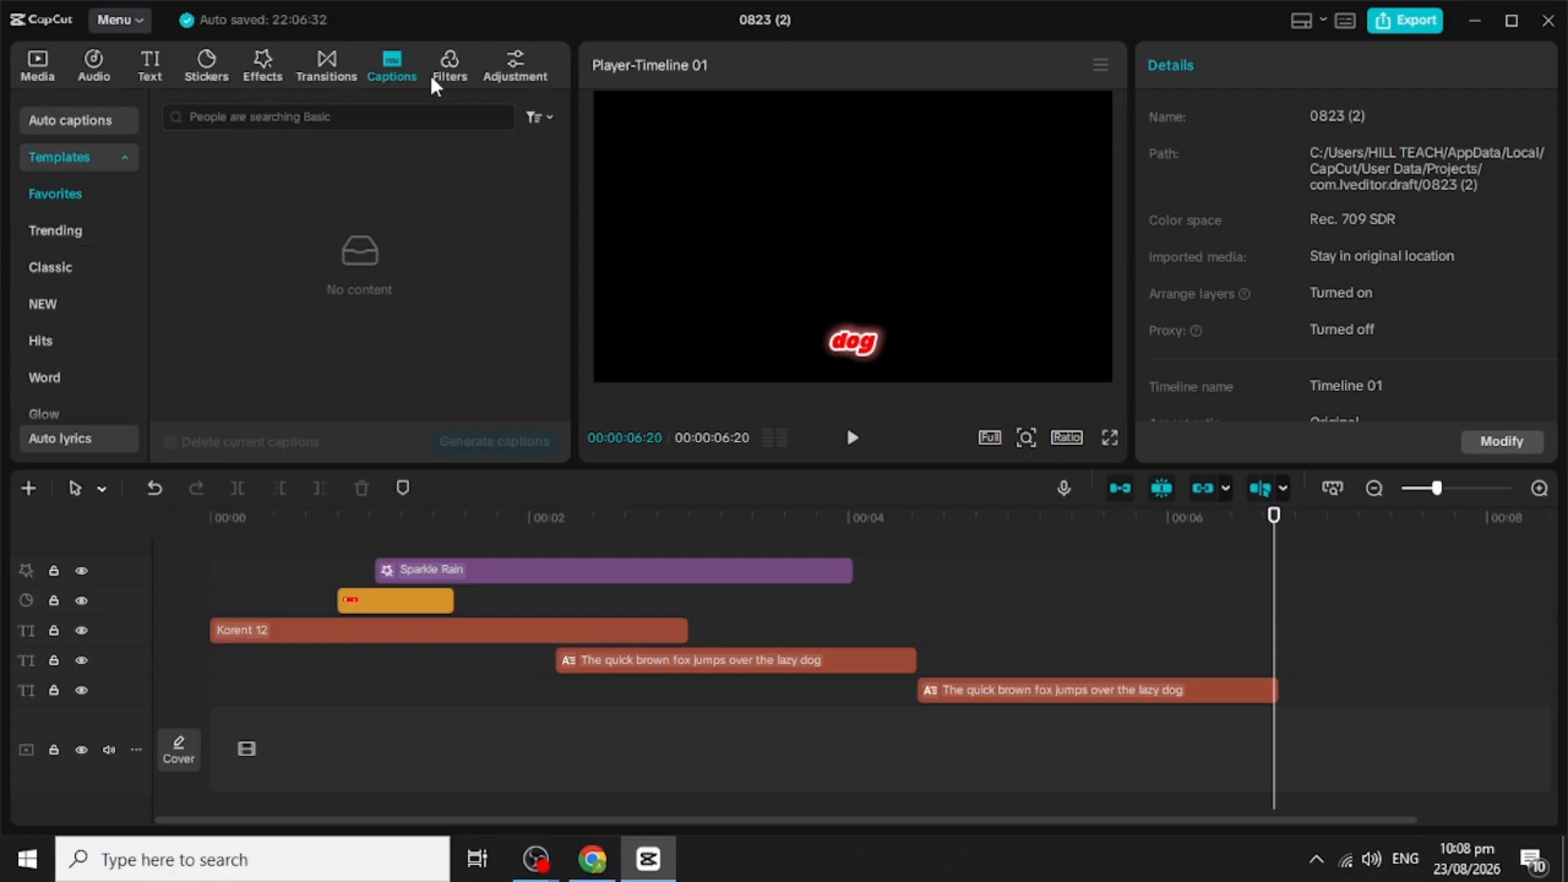
scroll(98, 308, "down", 4)
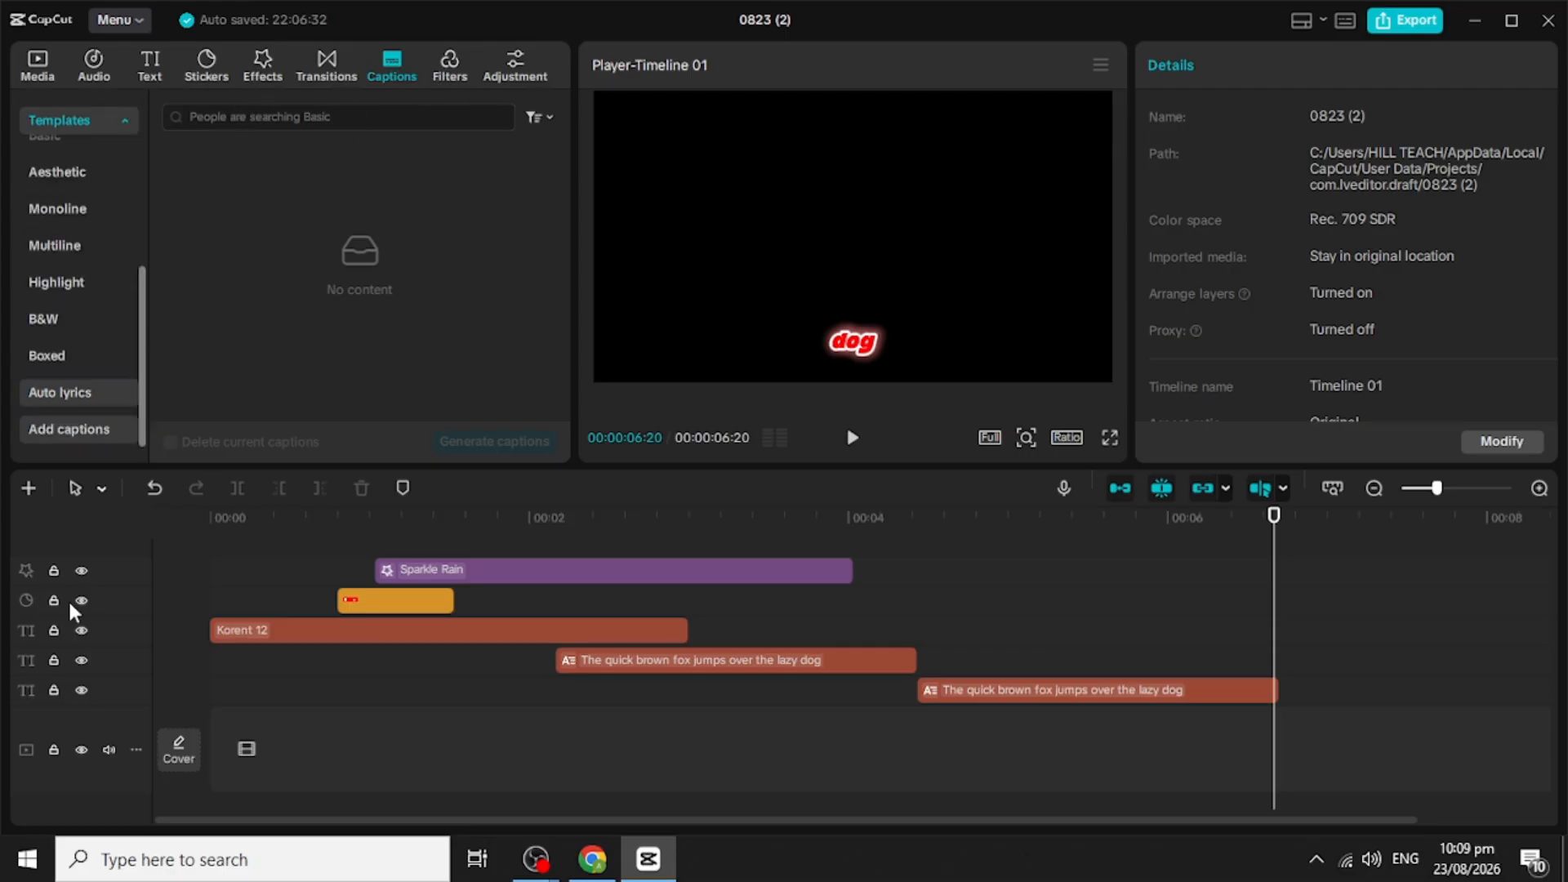
Step: Download the Landscape filters Green Lake, Golden Dusk, Pastel Dusk, Golden Amber, Cloudless Sky and Fresh Morning
left_click(453, 65)
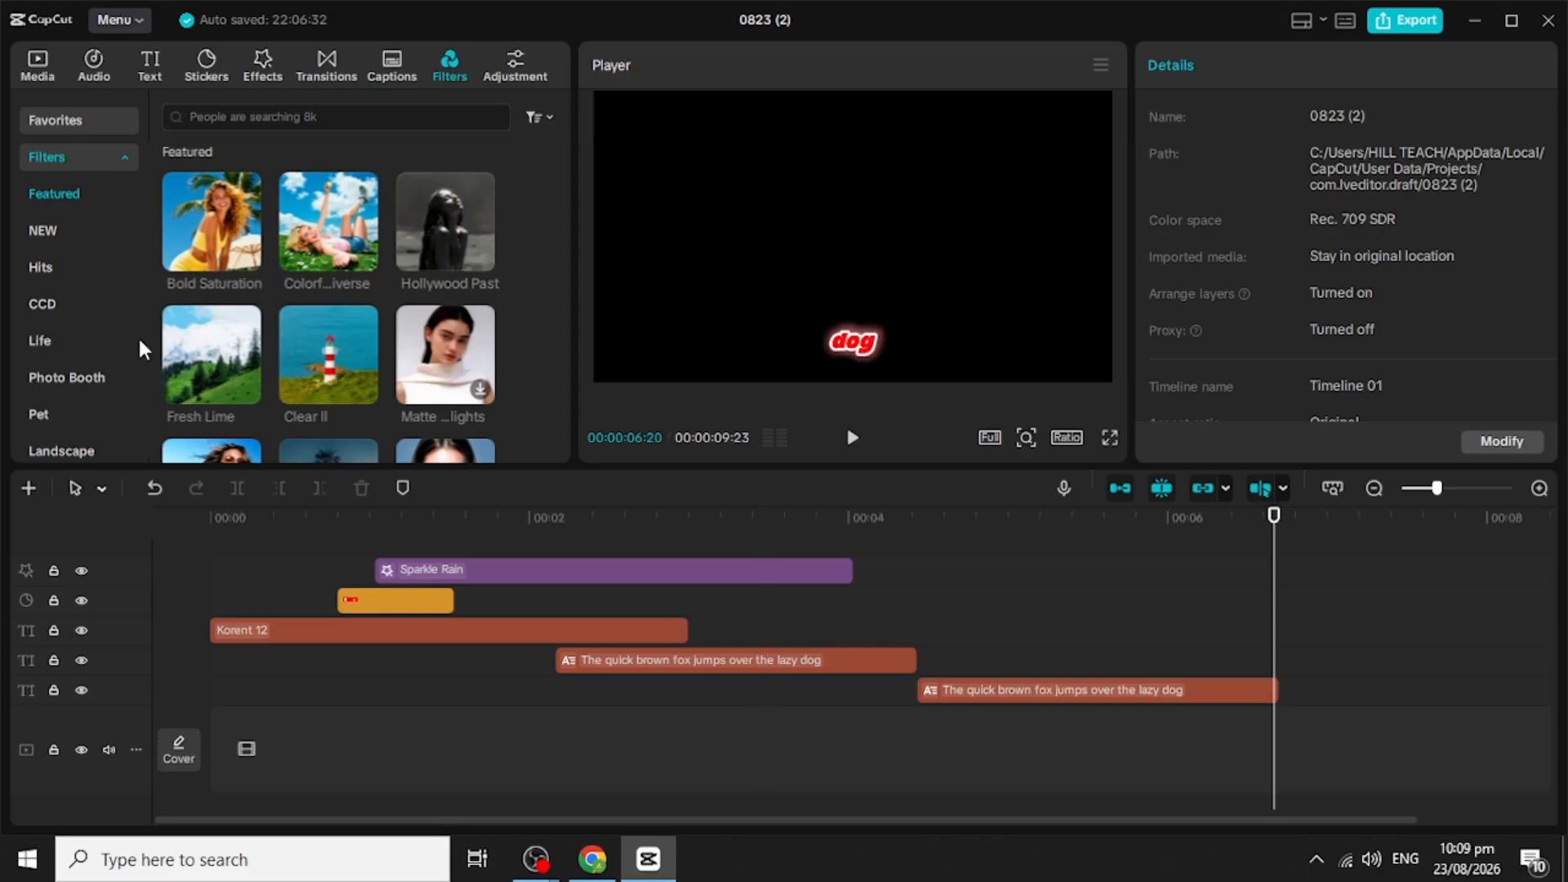
scroll(116, 394, "down", 4)
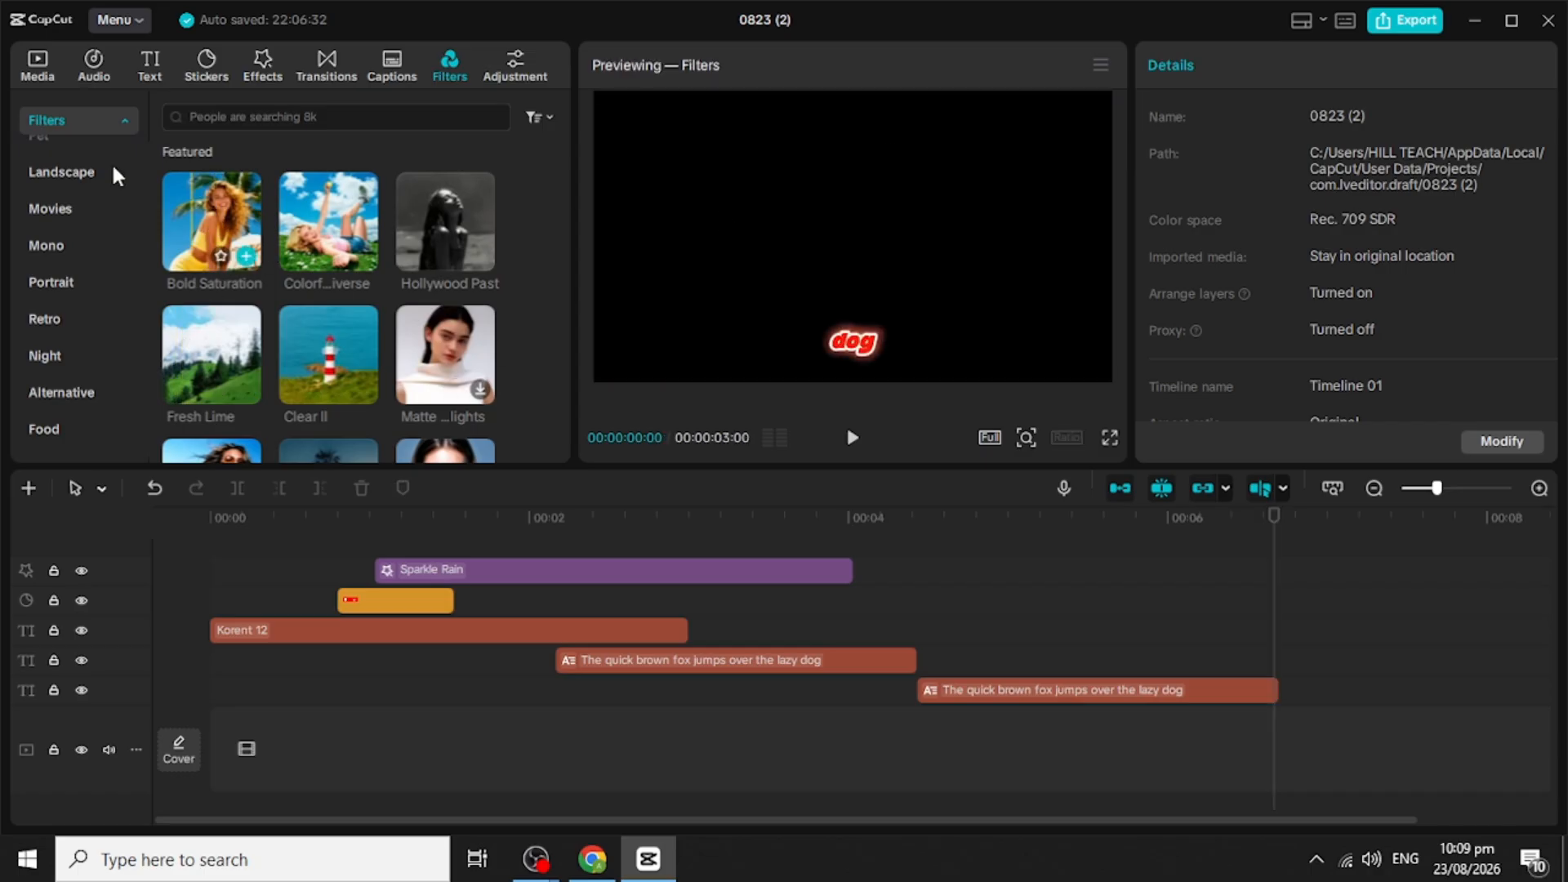
left_click(74, 175)
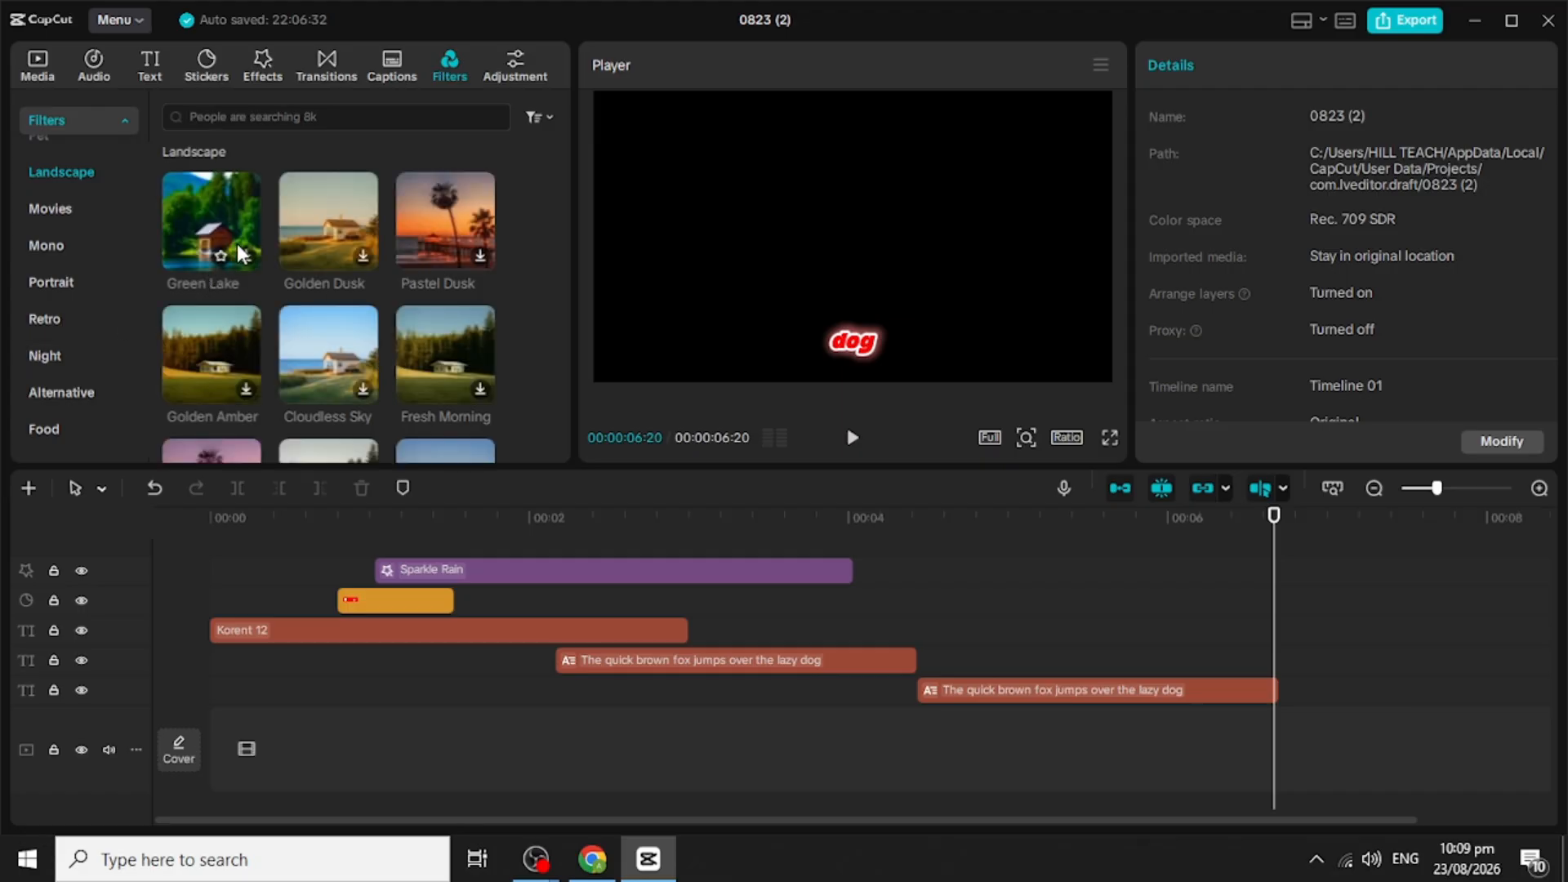
left_click(238, 254)
left_click(354, 252)
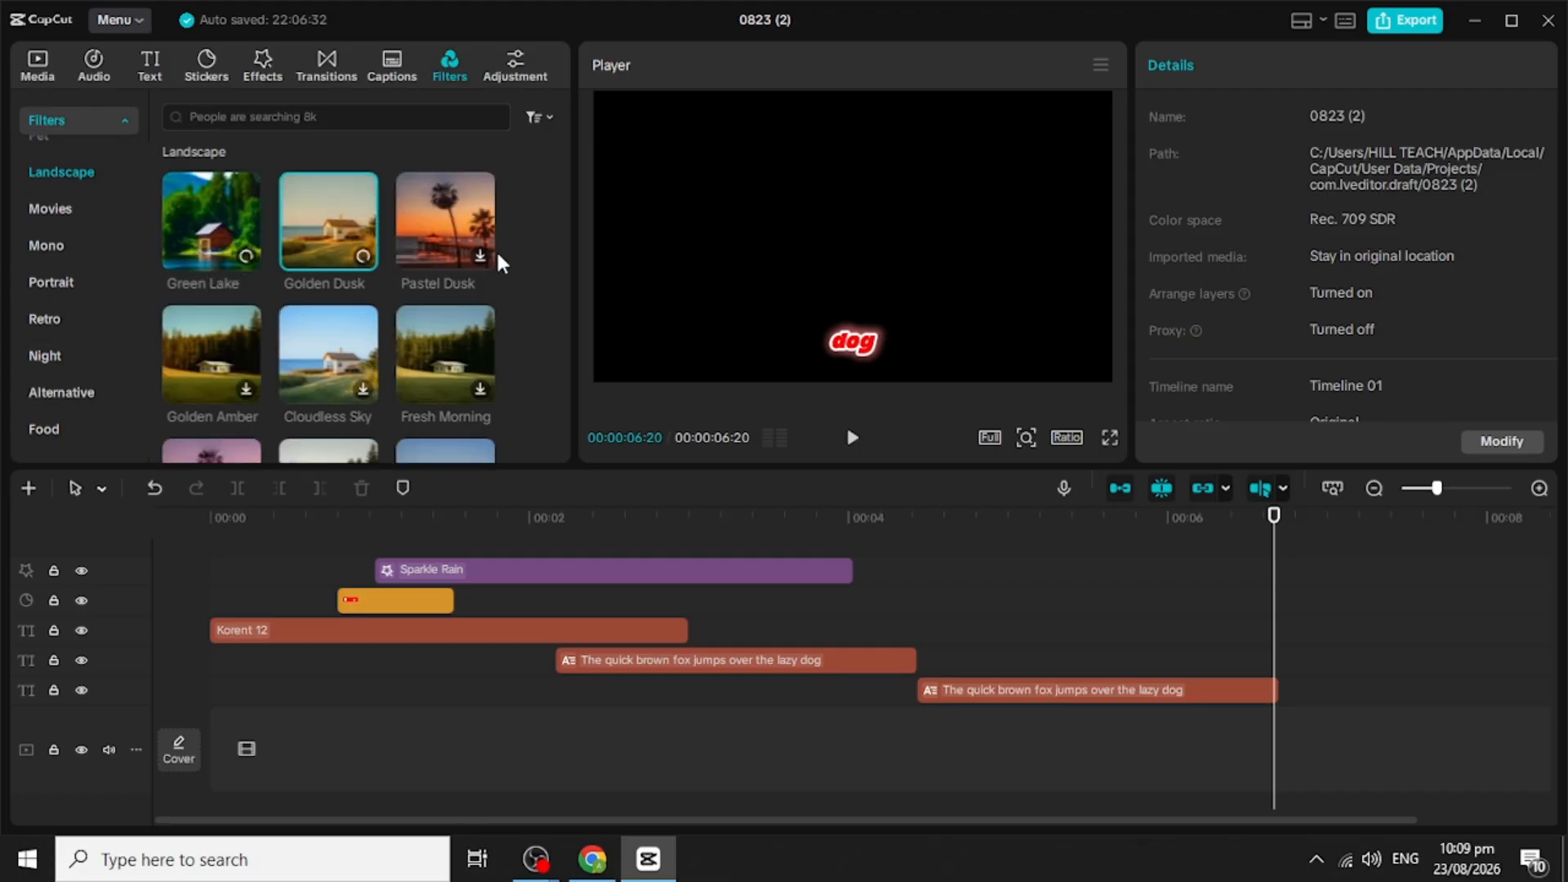
left_click(479, 245)
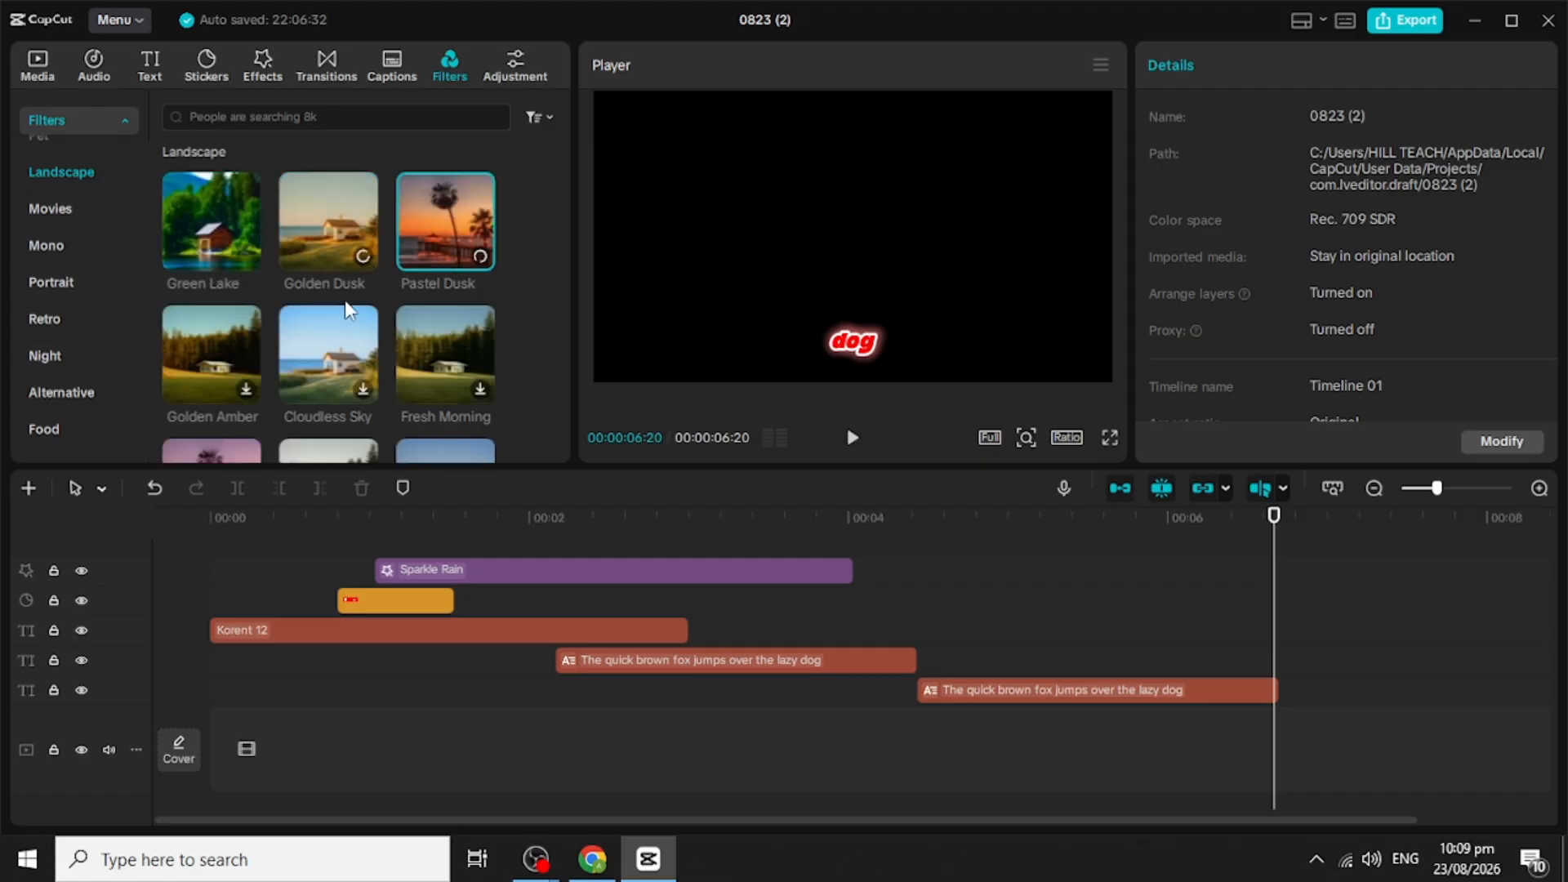
left_click(249, 384)
left_click(364, 387)
left_click(481, 382)
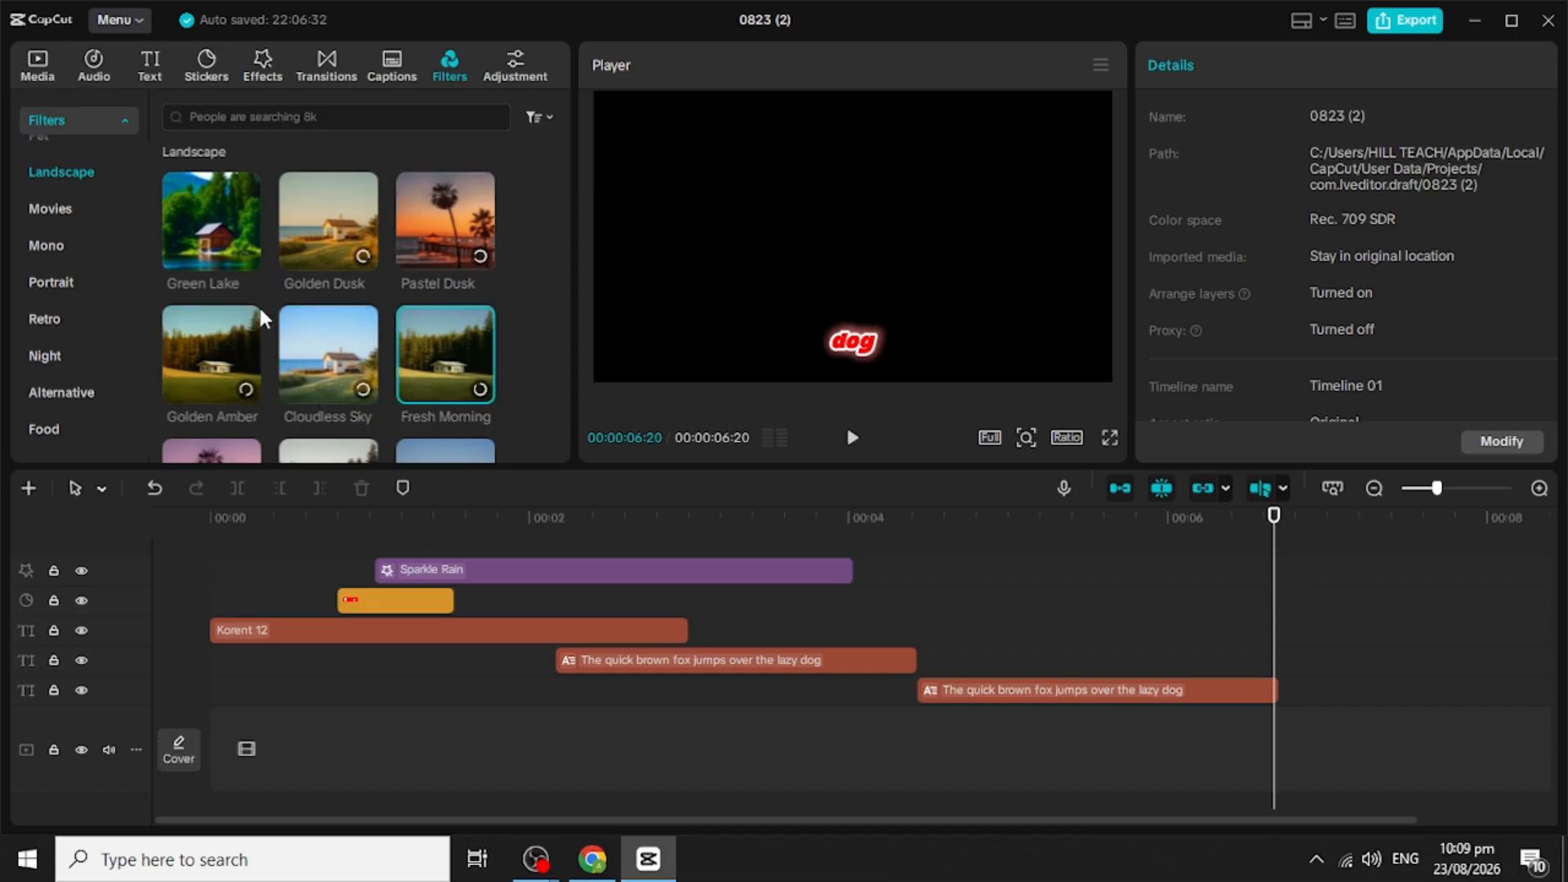
Step: Add the Green Lake filter to the timeline, shift it to end at about 00:00:06:21, and move the playhead to 00:00:03:28
left_click(229, 211)
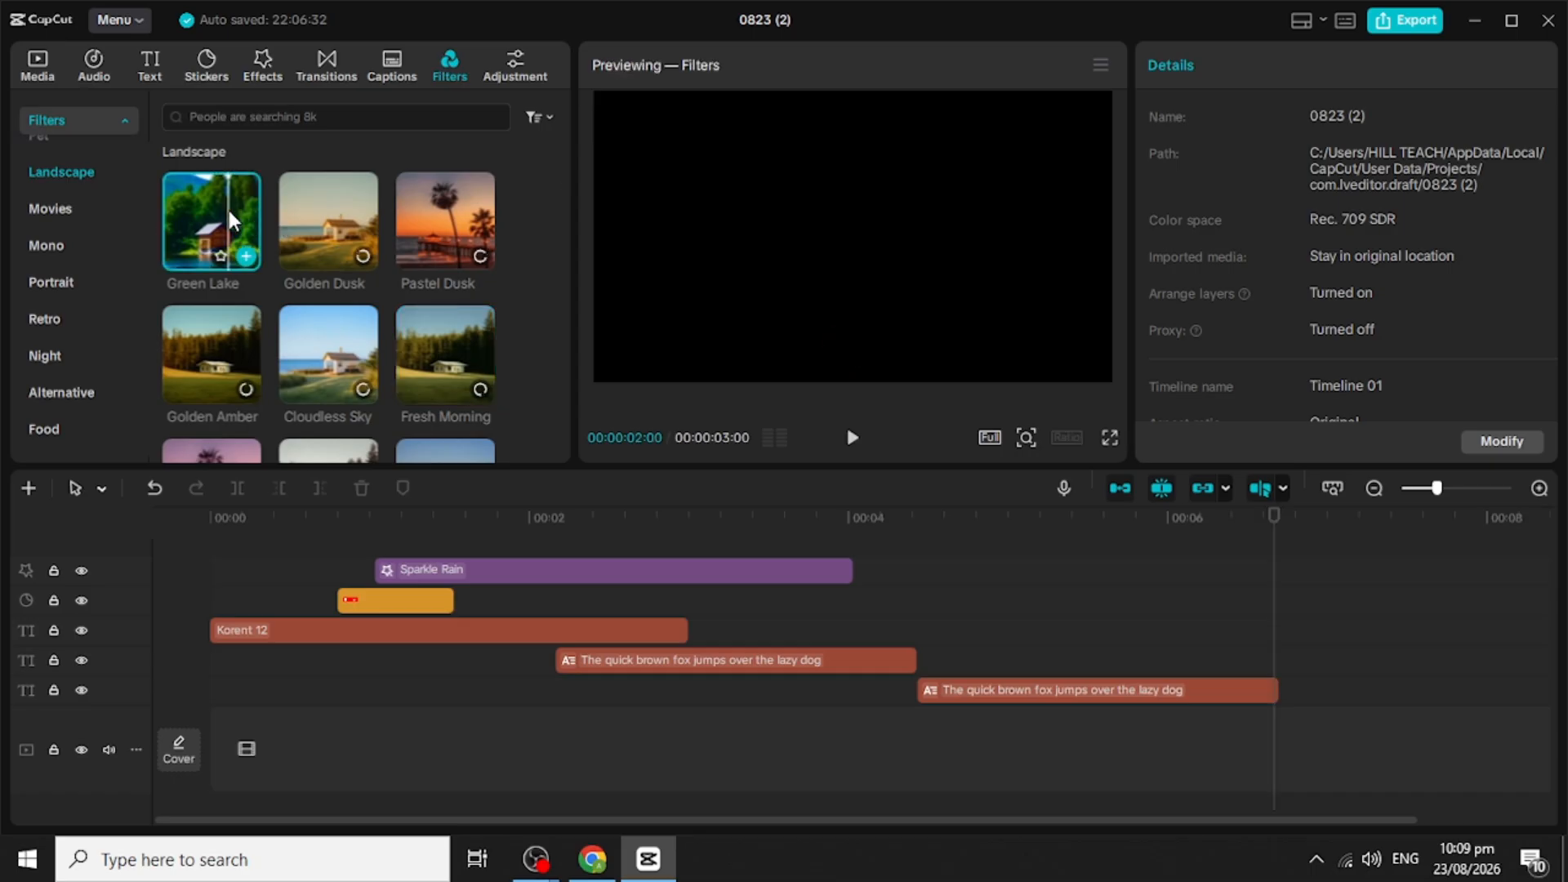
left_click(245, 258)
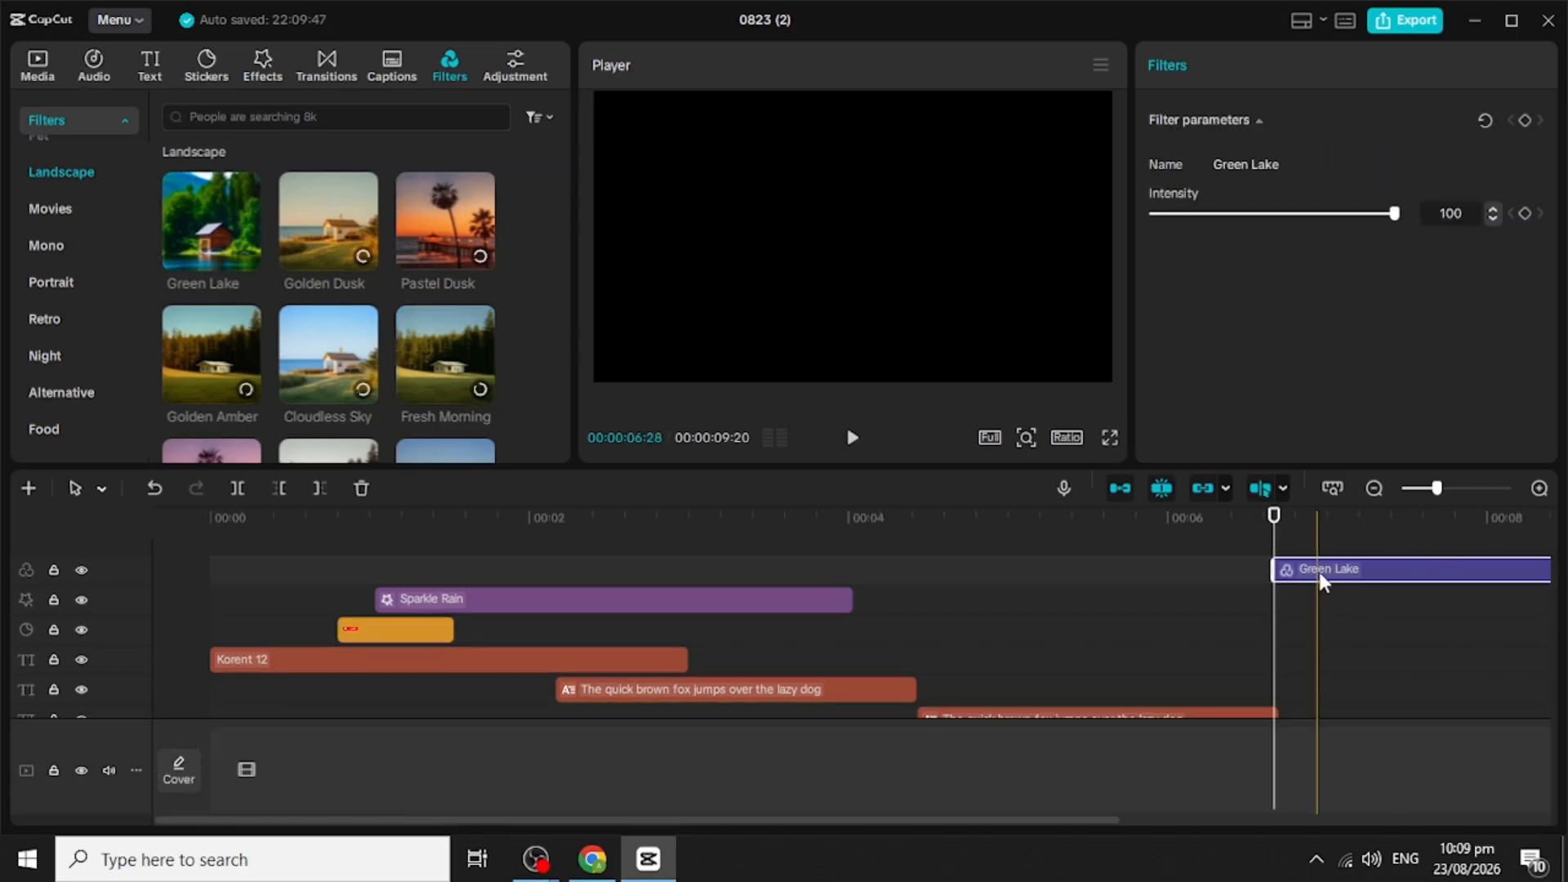
left_click_drag(1320, 572, 840, 566)
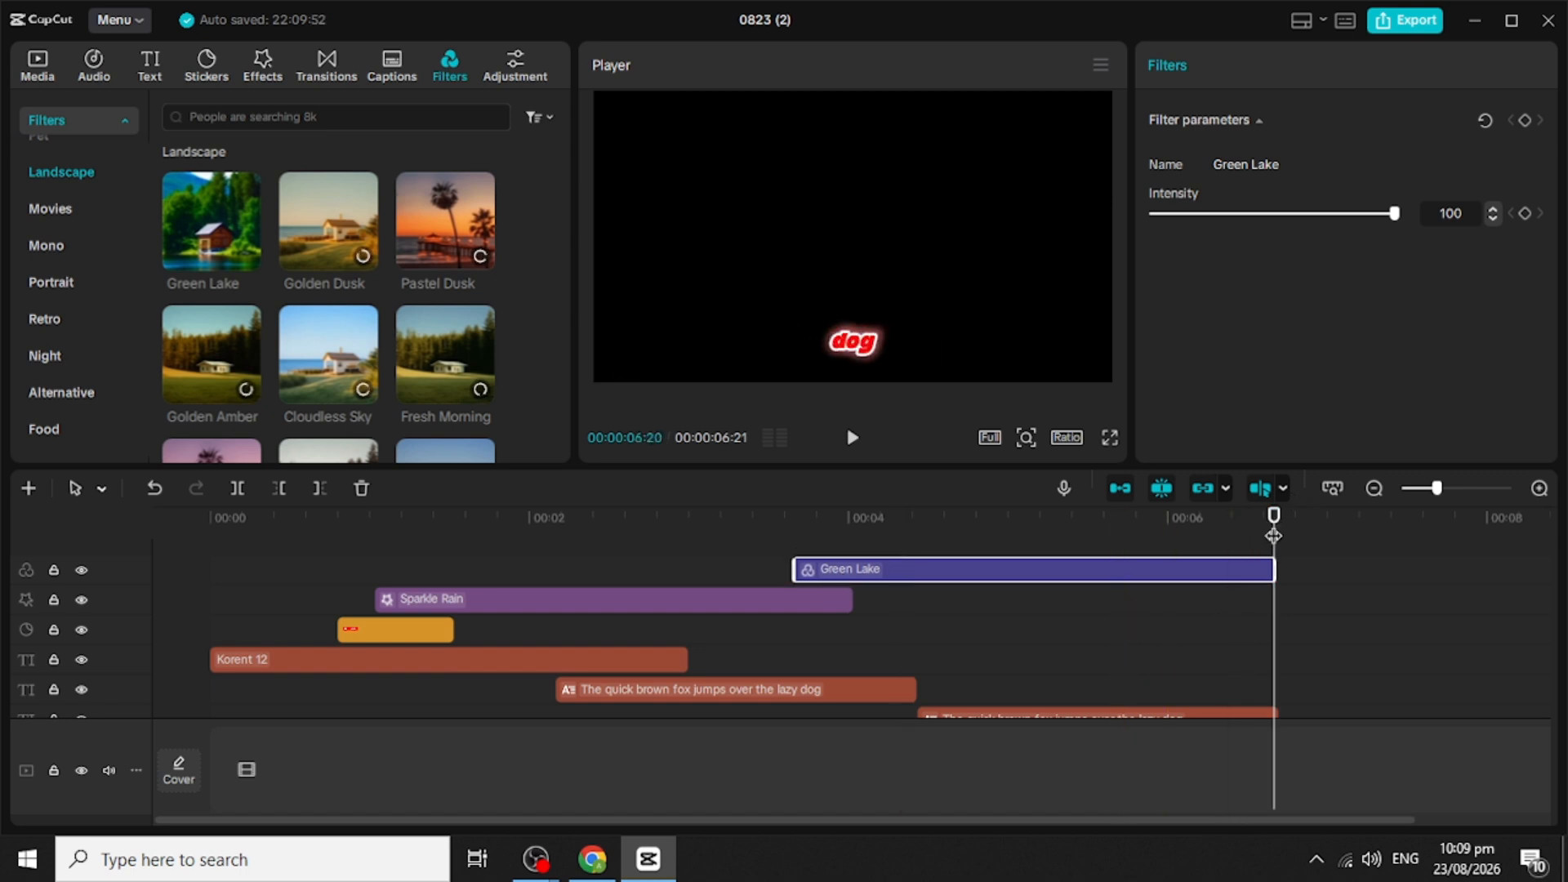
left_click_drag(1273, 536, 838, 539)
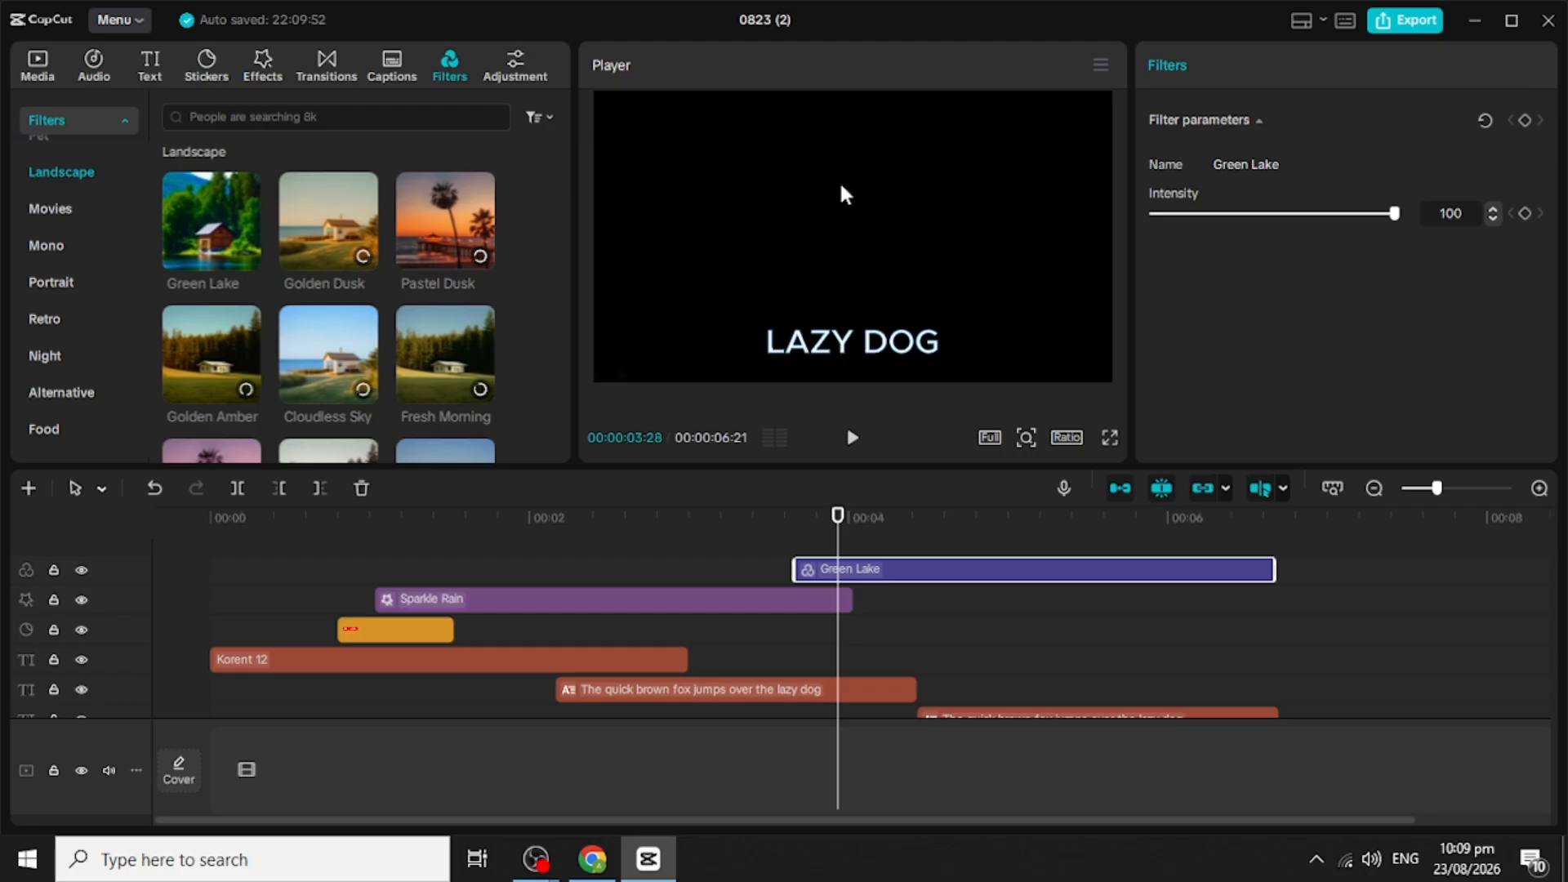
Step: Play the timeline through the Green Lake section to its end, and look at the Night, Alternative and Food filter categories
left_click(854, 440)
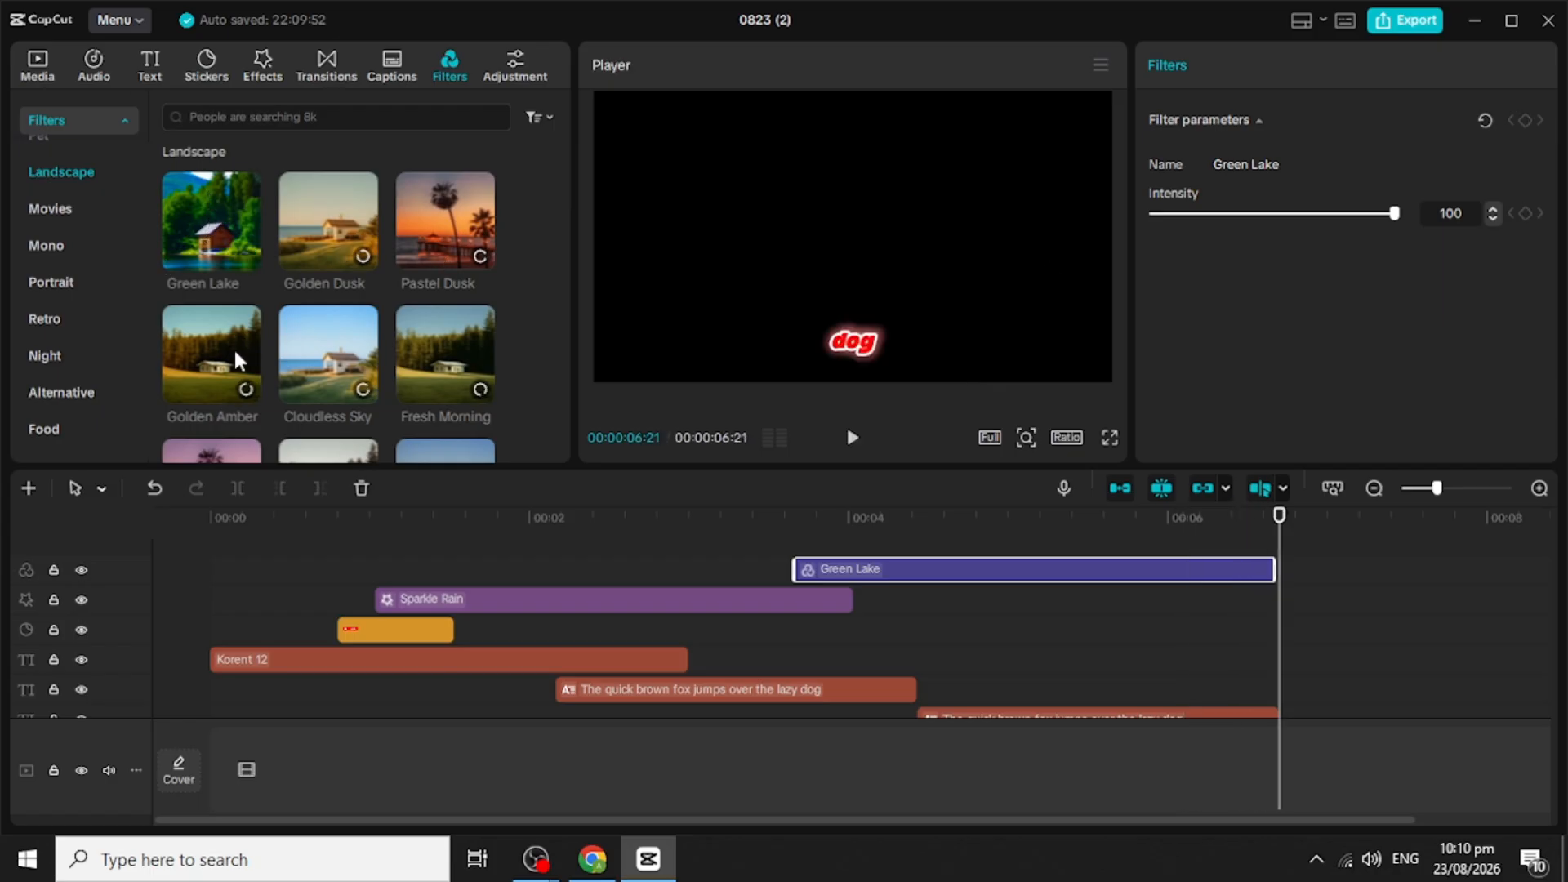
left_click(89, 365)
left_click(340, 771)
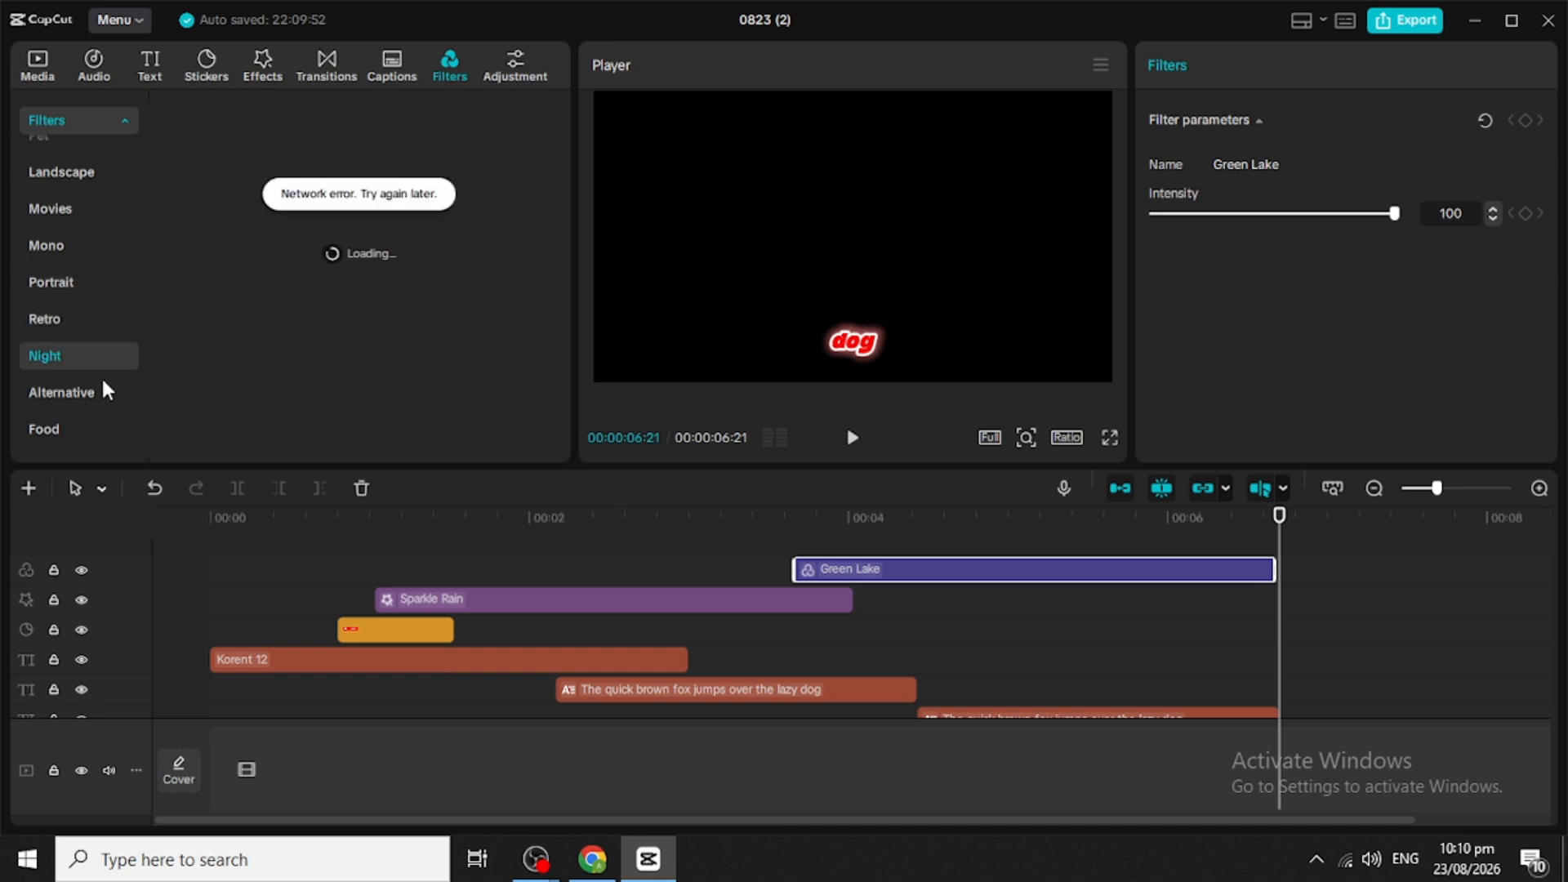
left_click(53, 391)
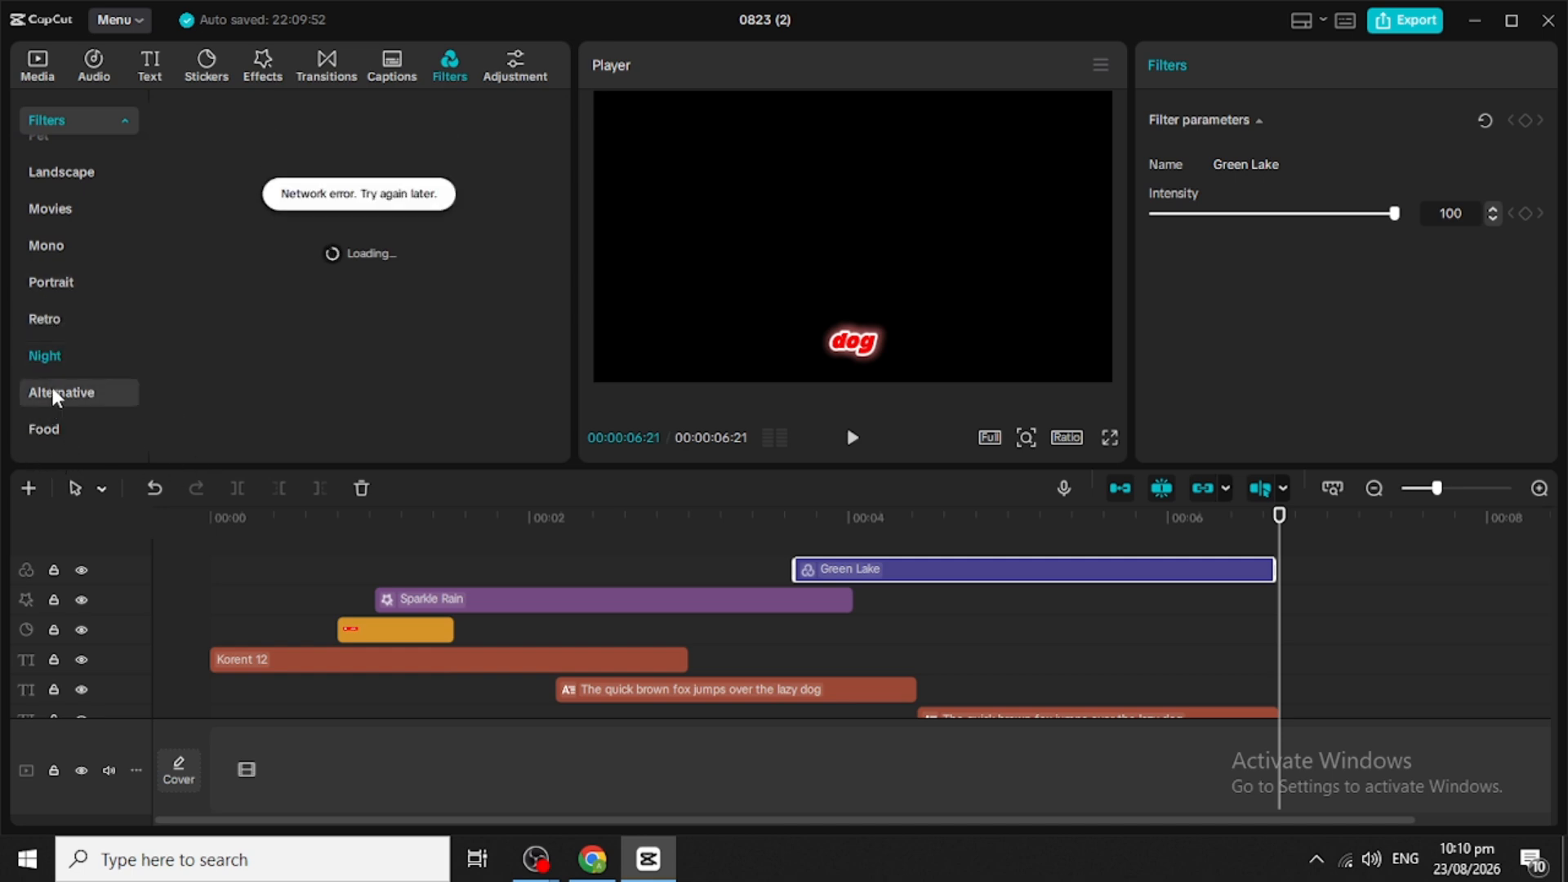
left_click(49, 426)
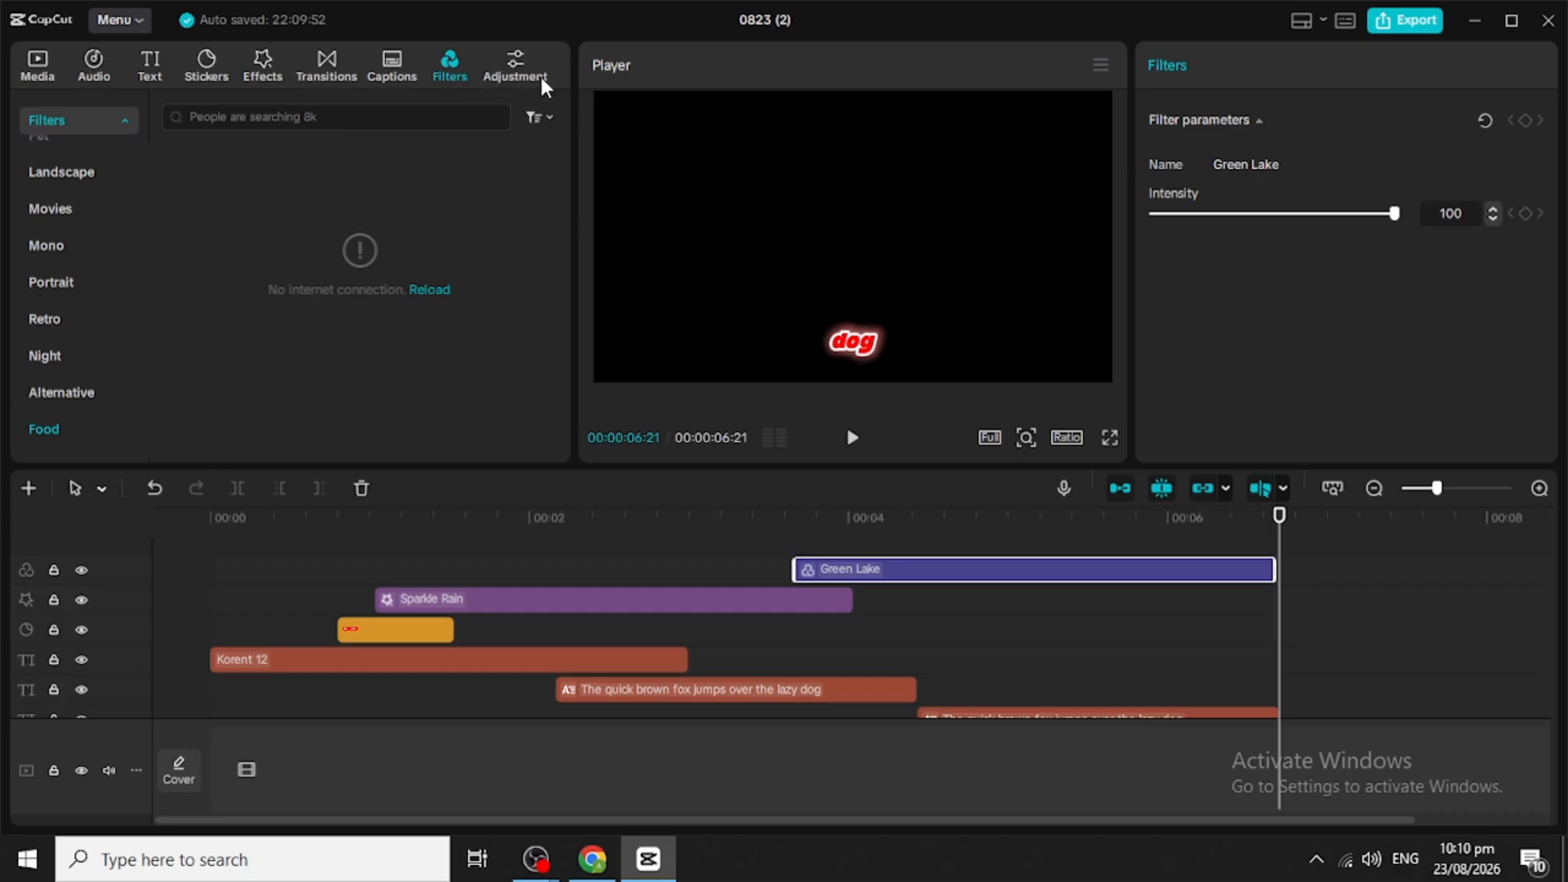
Step: Check the saved adjustment presets, and add a custom adjustment to the timeline at 00:00:06:21
left_click(517, 69)
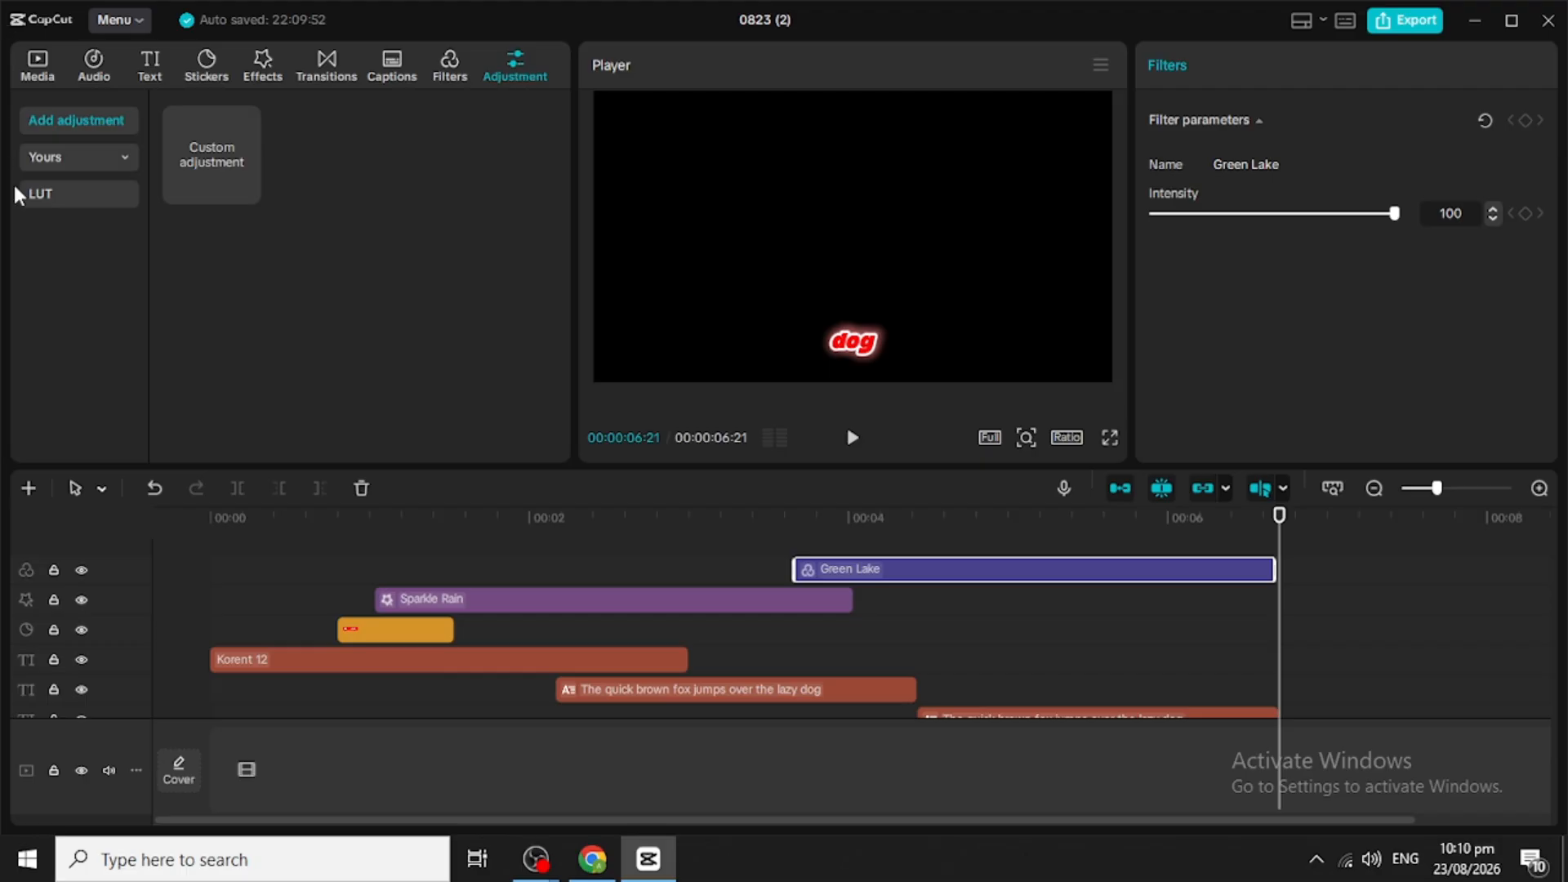
left_click(126, 157)
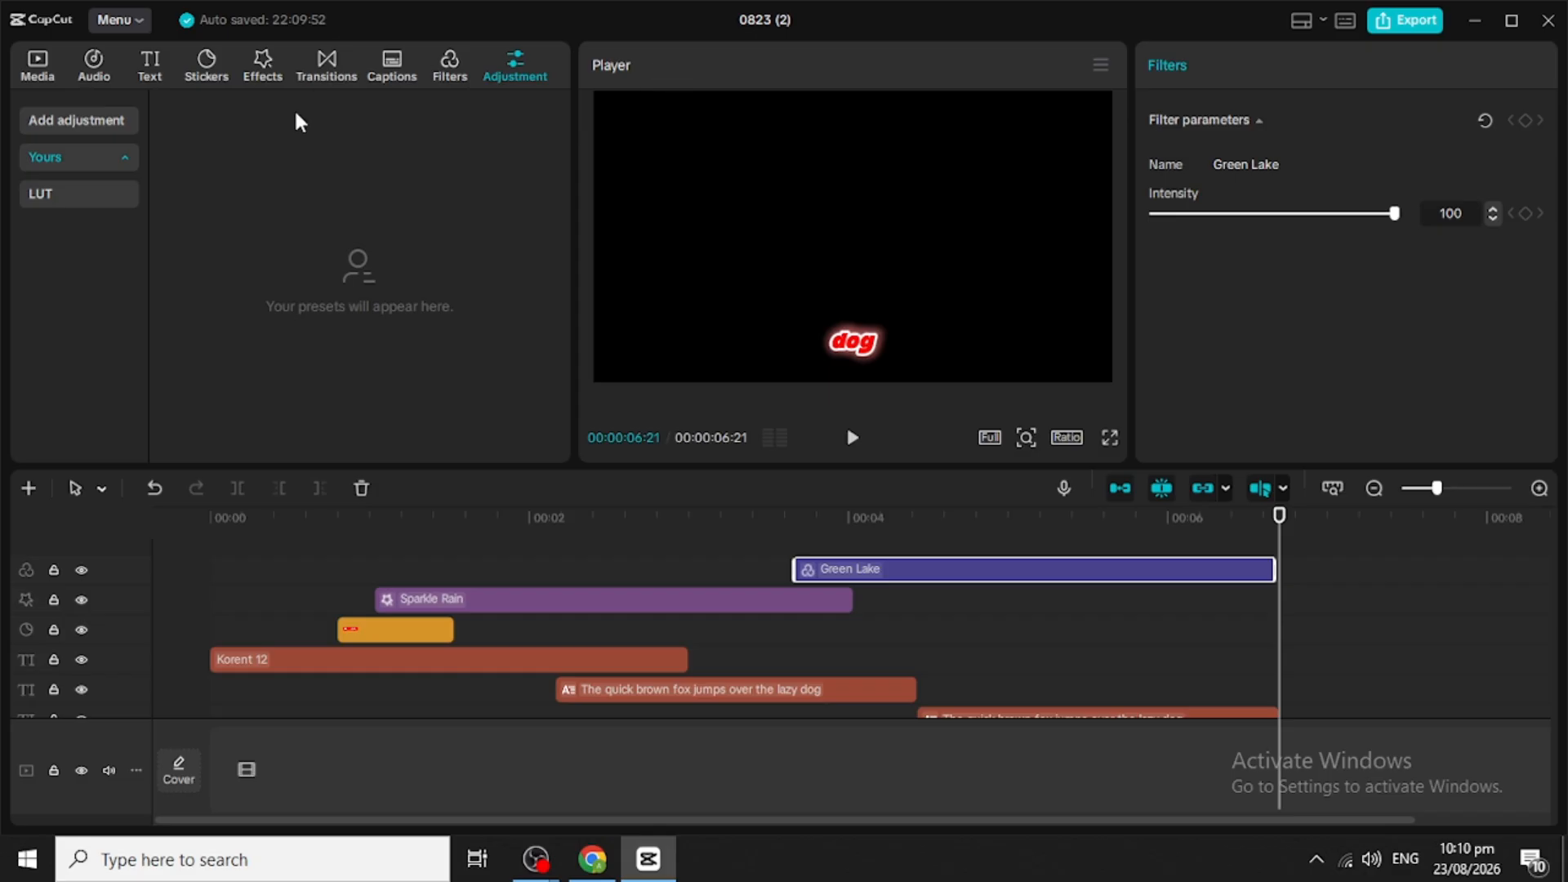
left_click(398, 591)
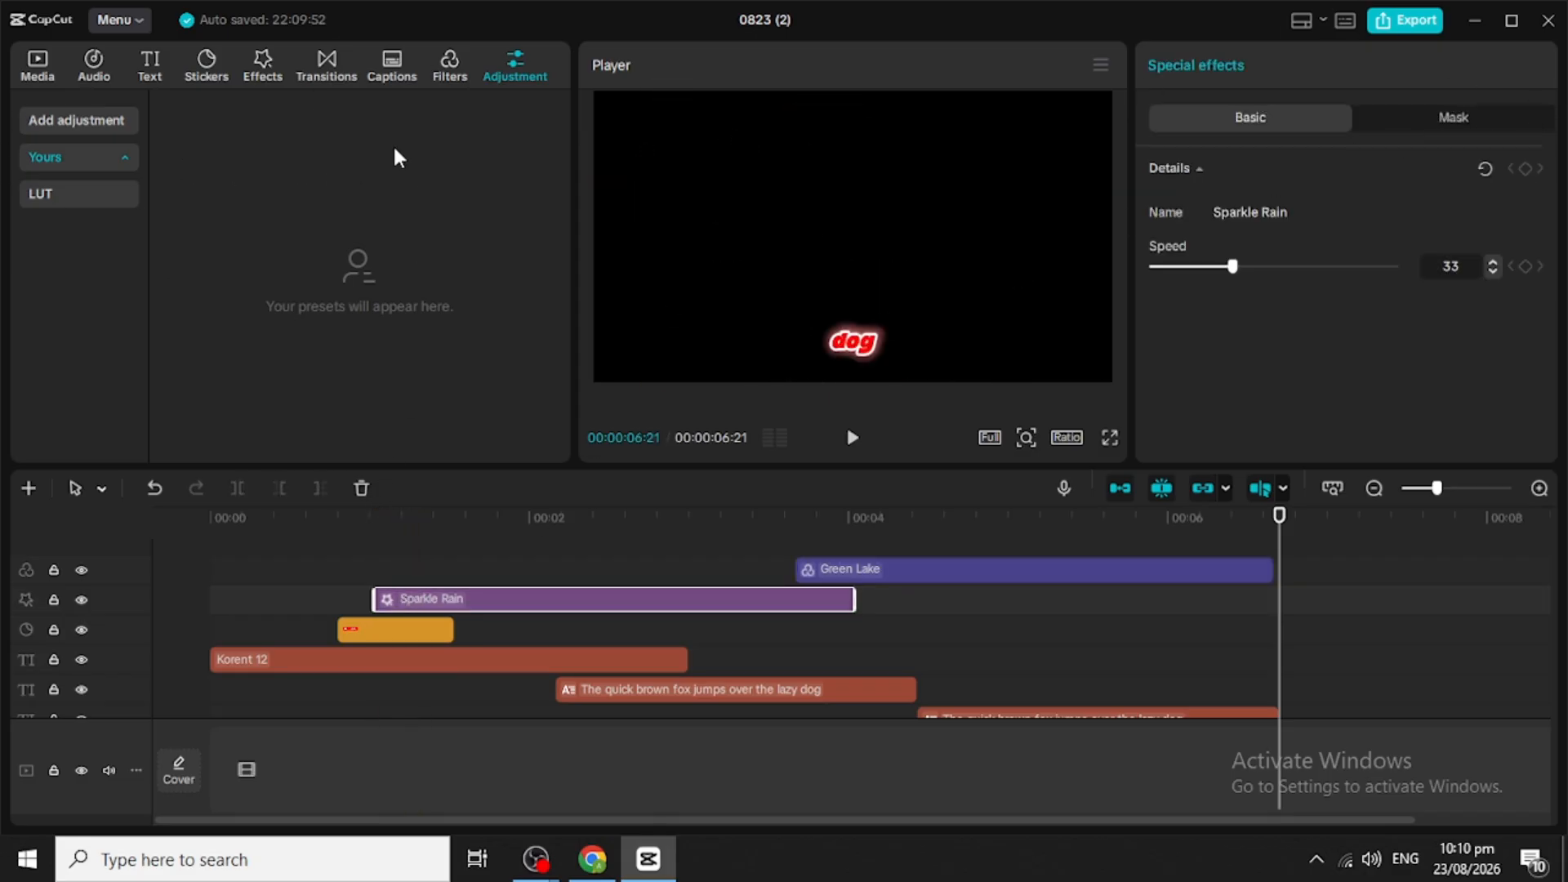
left_click(114, 121)
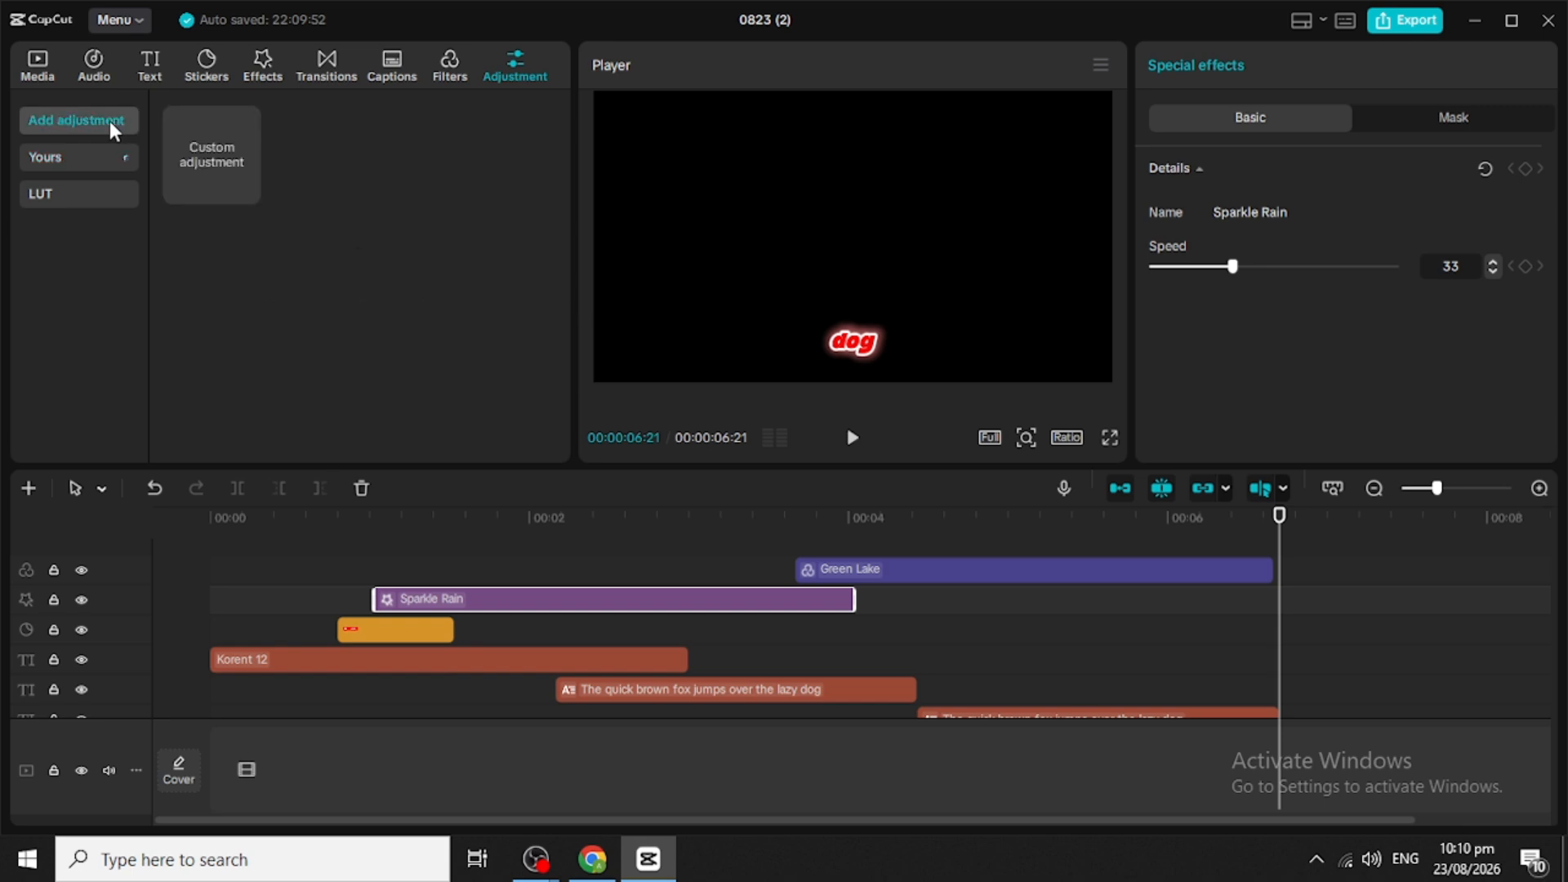
left_click(243, 190)
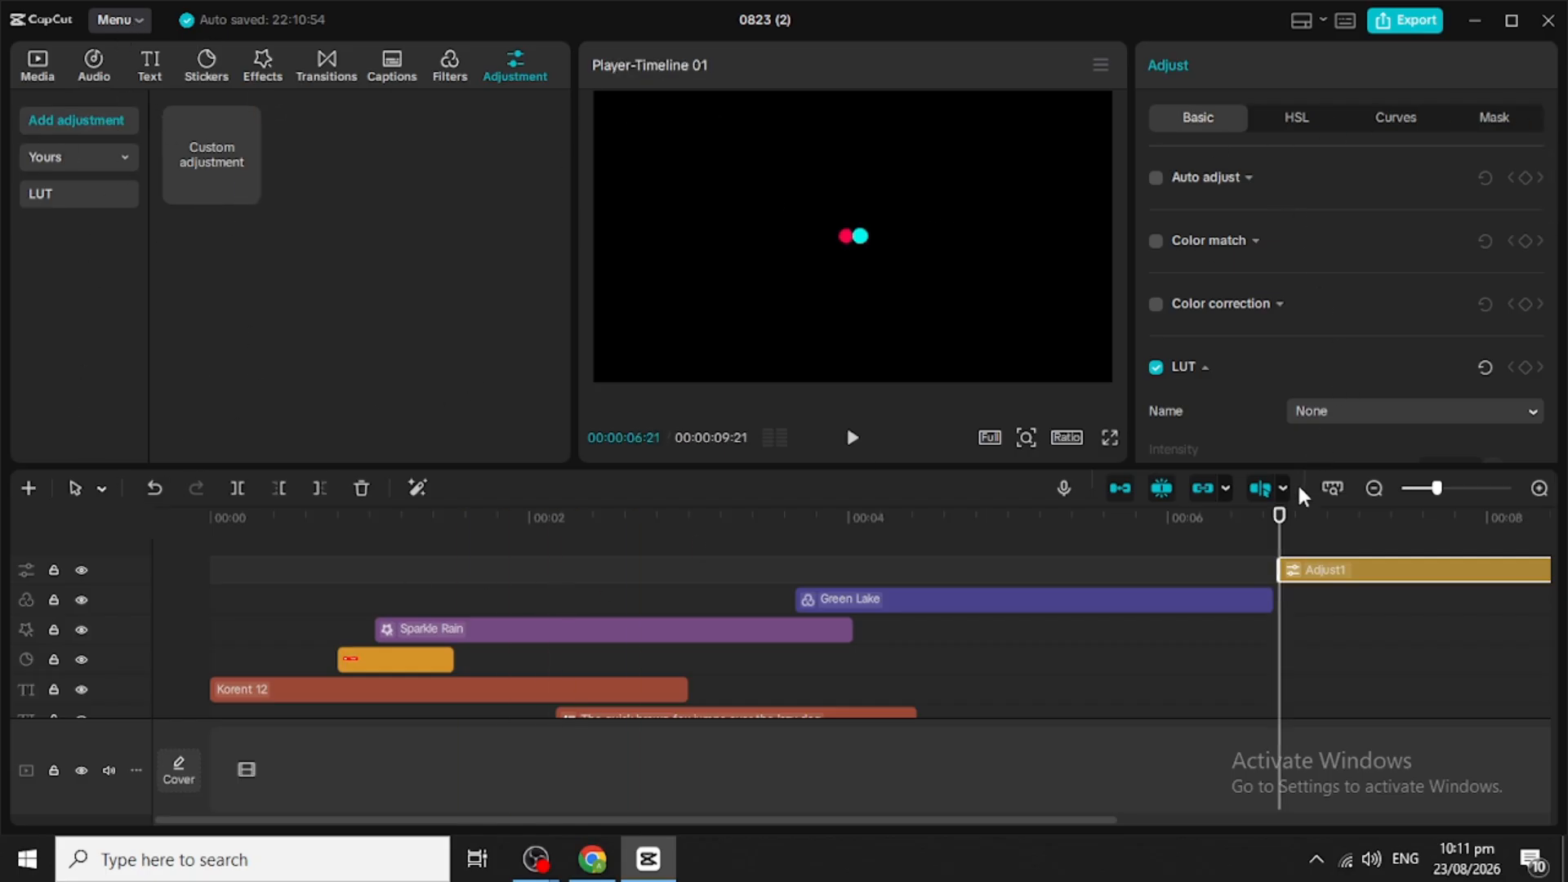
left_click_drag(1279, 516, 582, 516)
key("Home")
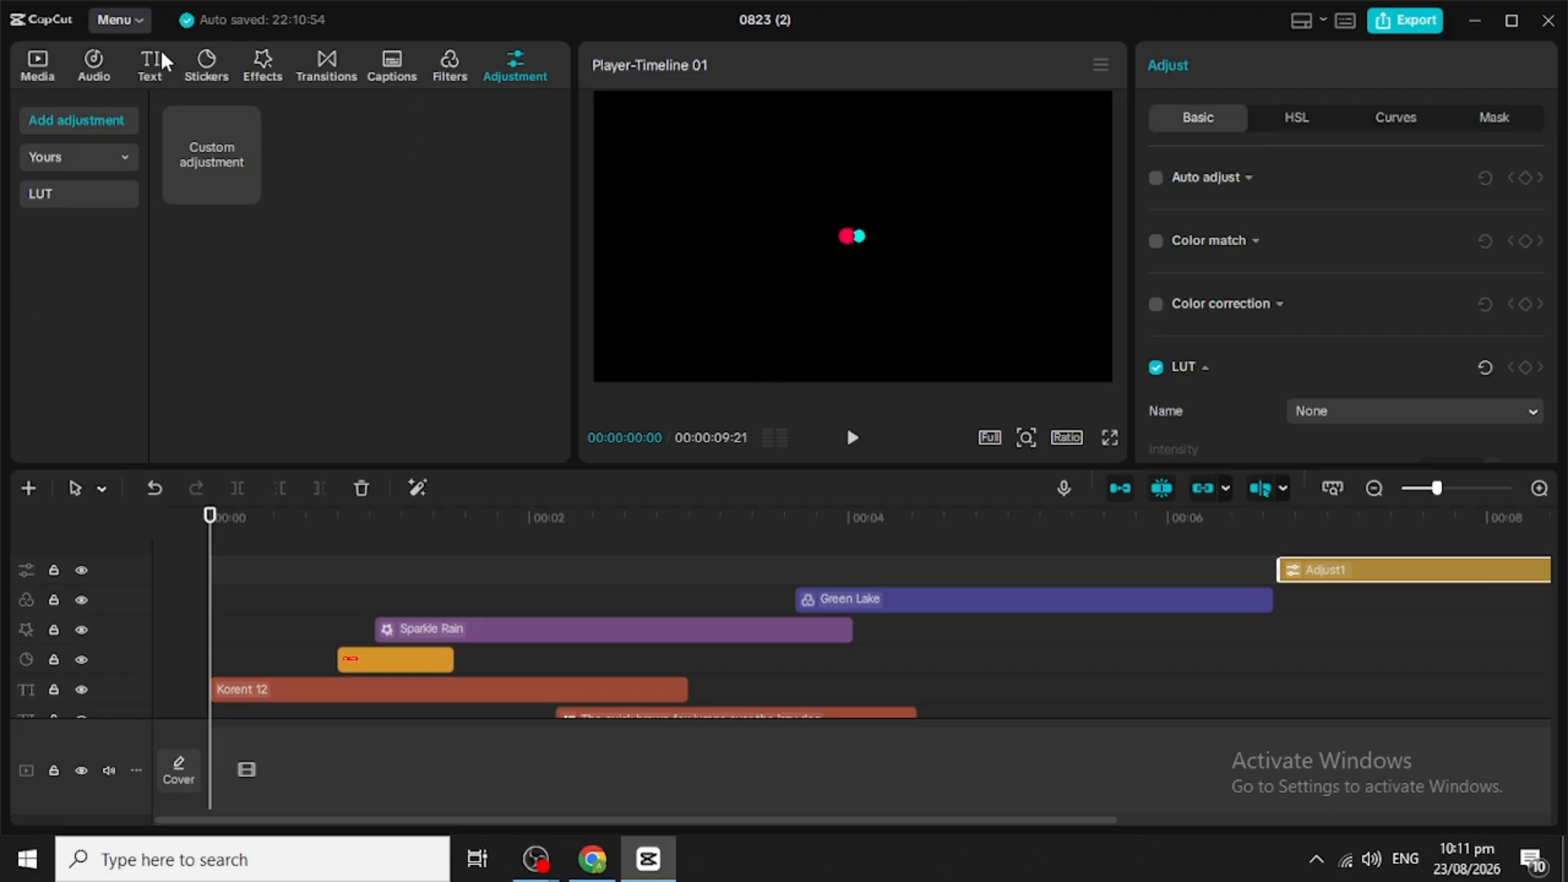
left_click(38, 65)
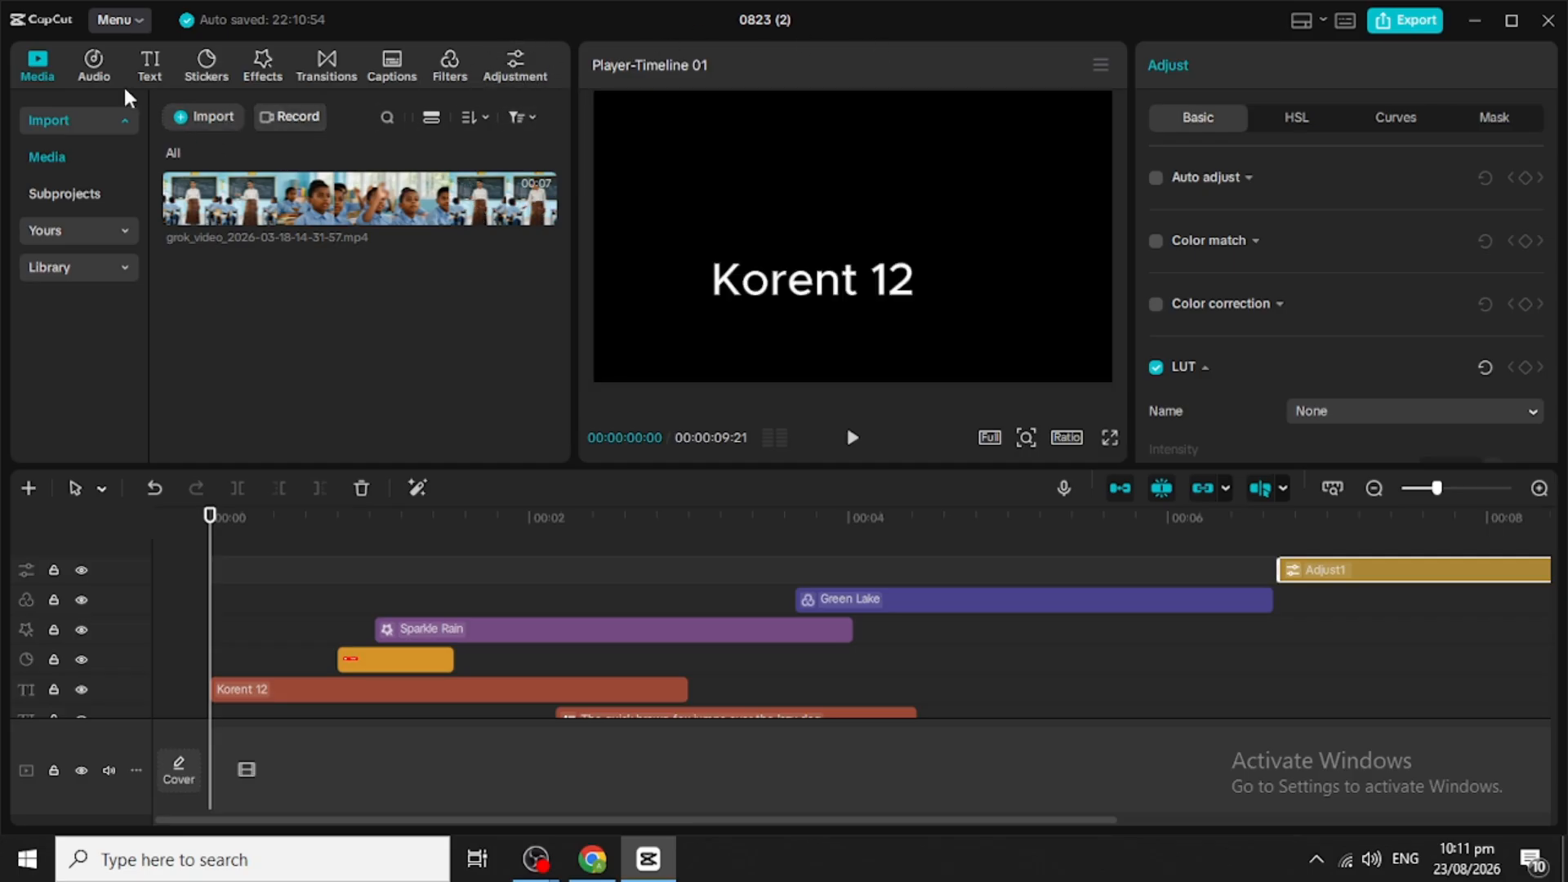
left_click(214, 115)
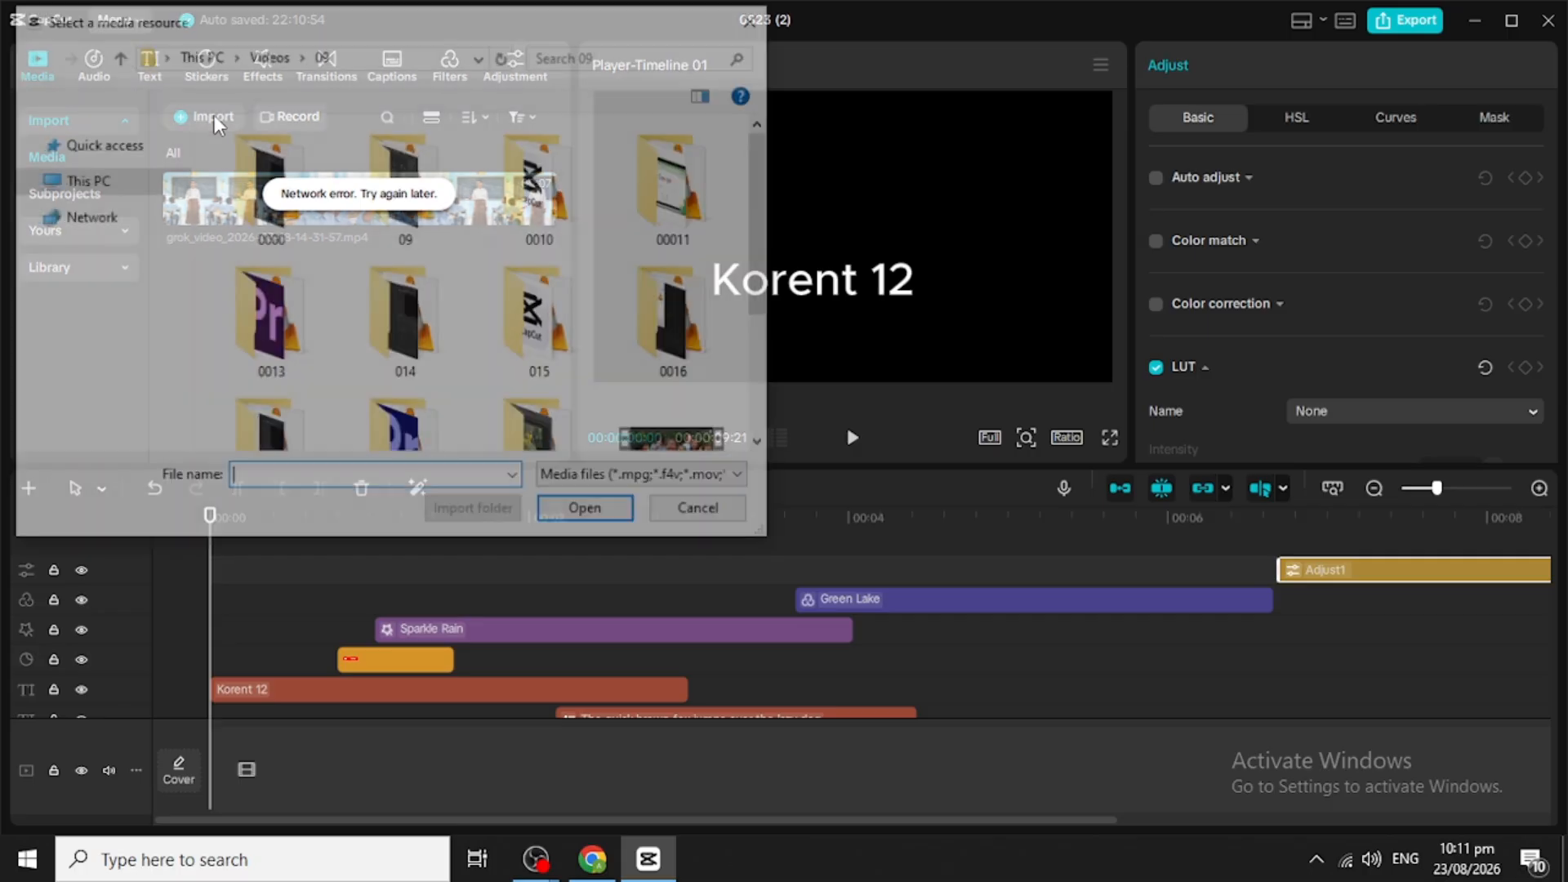
scroll(642, 403, "down", 3)
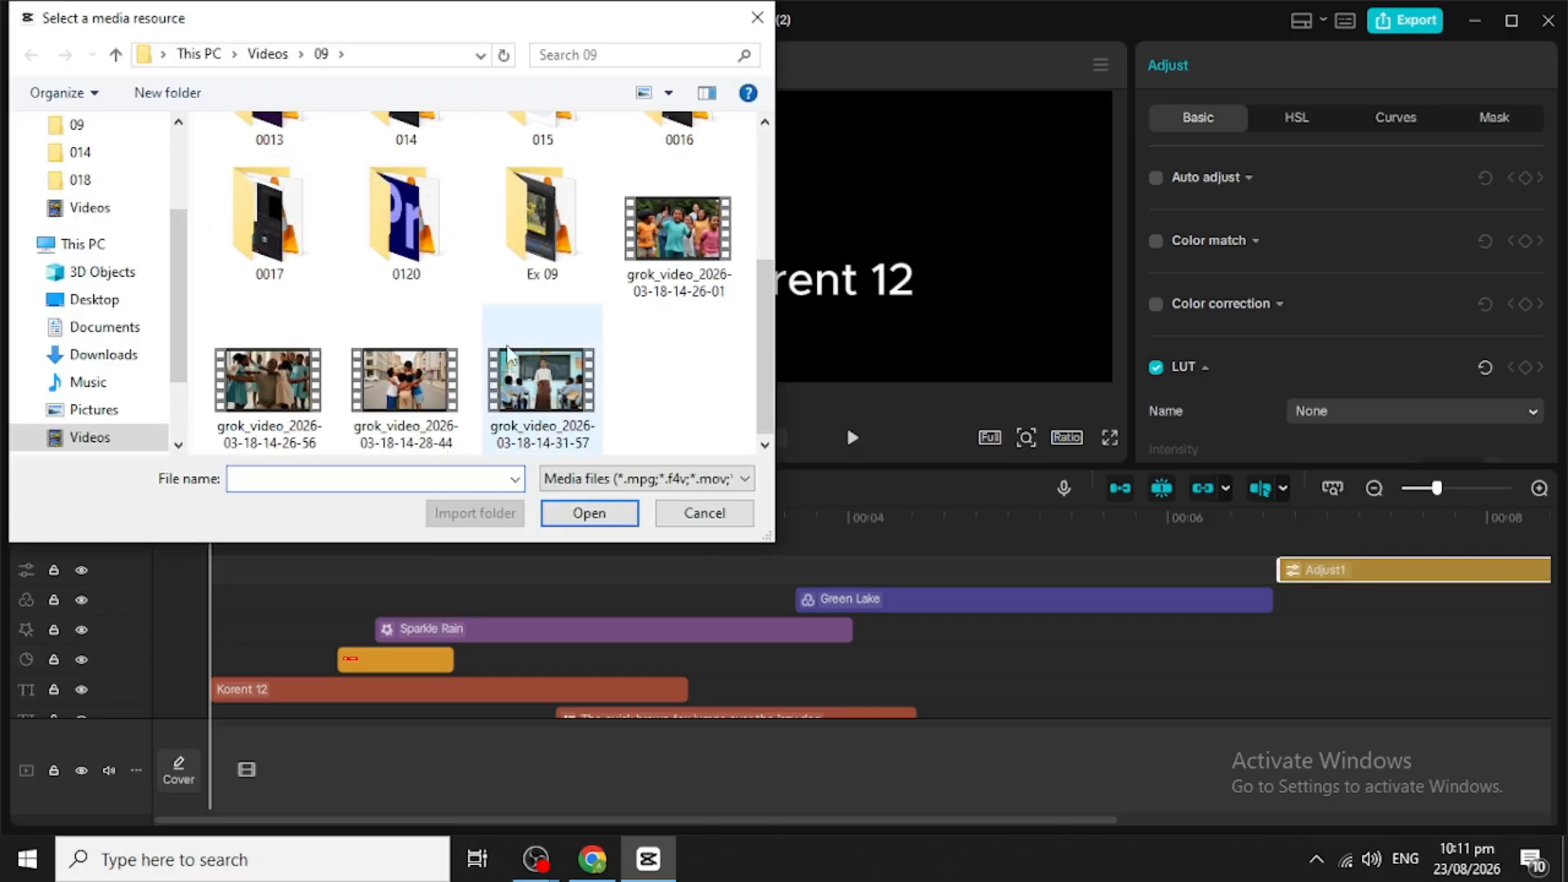
double_click(549, 380)
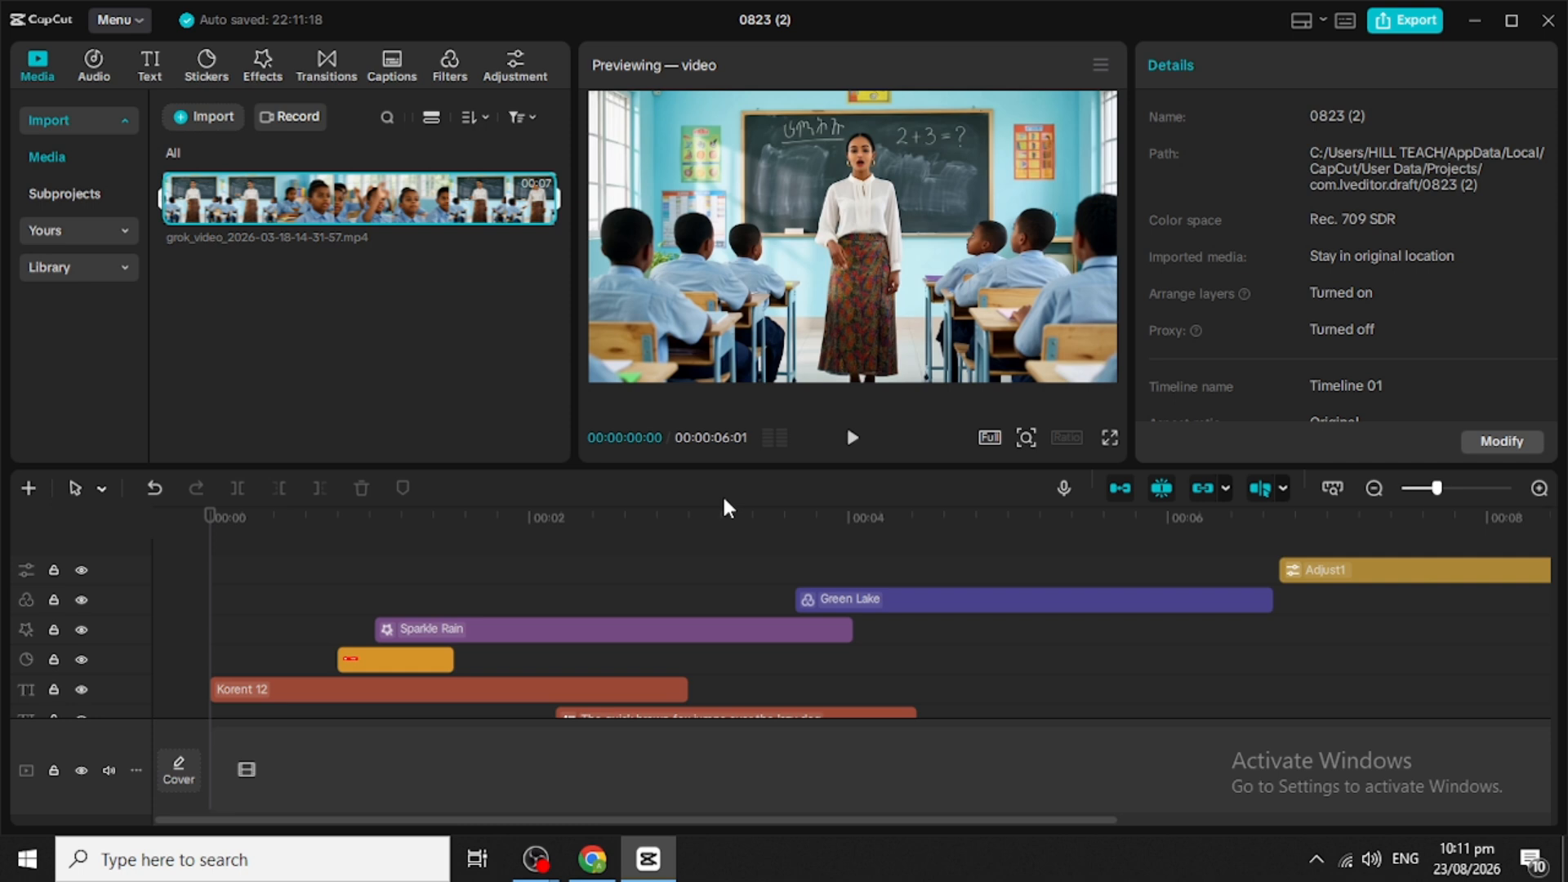
left_click(539, 211)
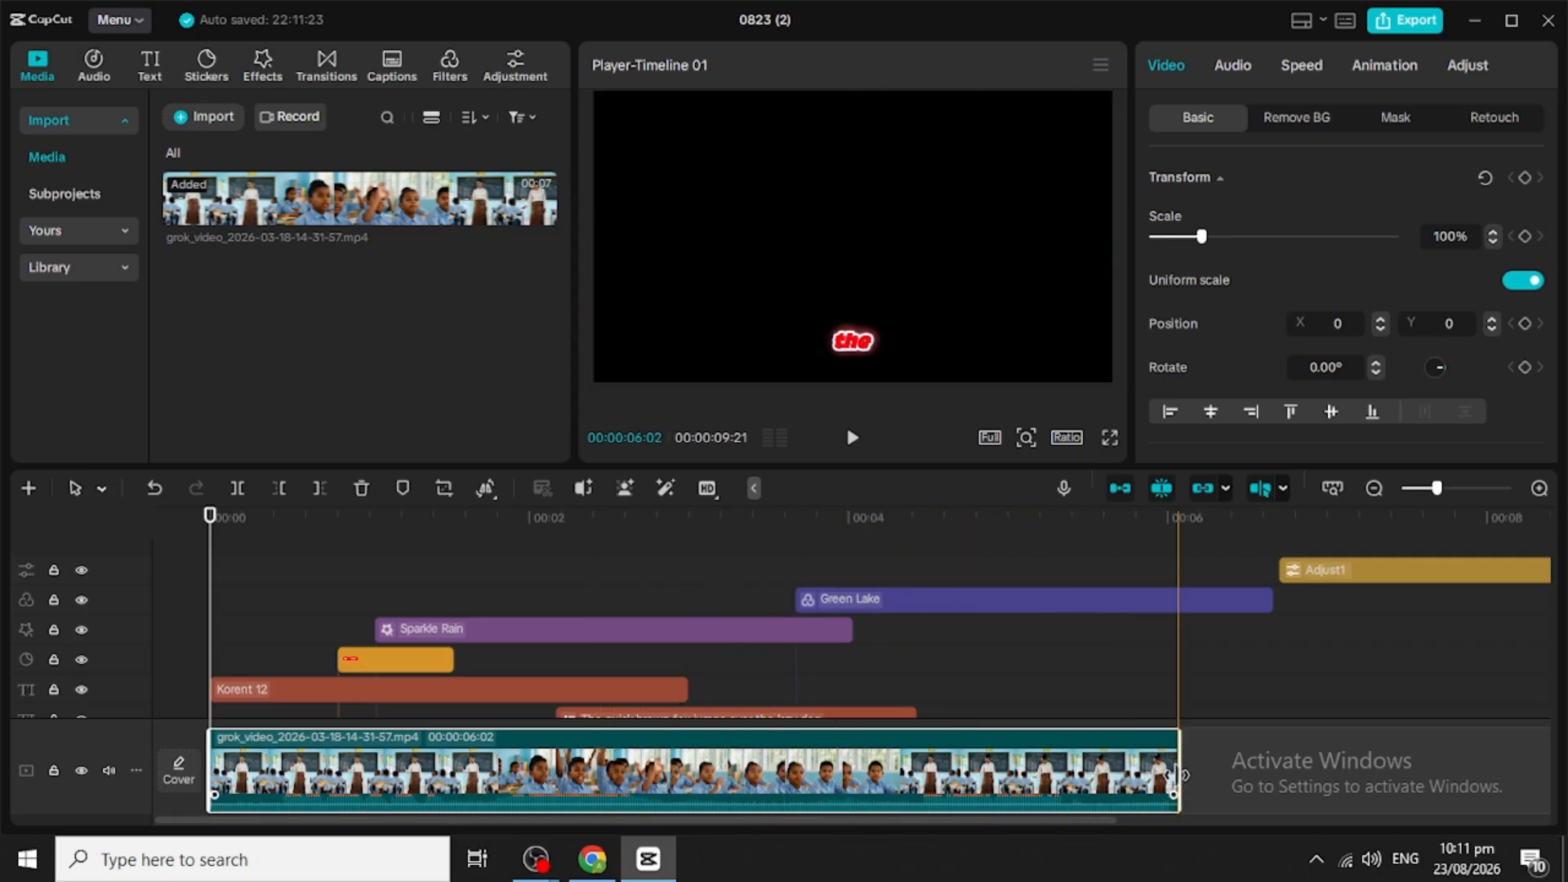
Step: Trim the end of the classroom clip to a length of 00:00:05:19, and preview the timeline from the start to about 00:00:01:28
left_click_drag(1178, 771, 1108, 780)
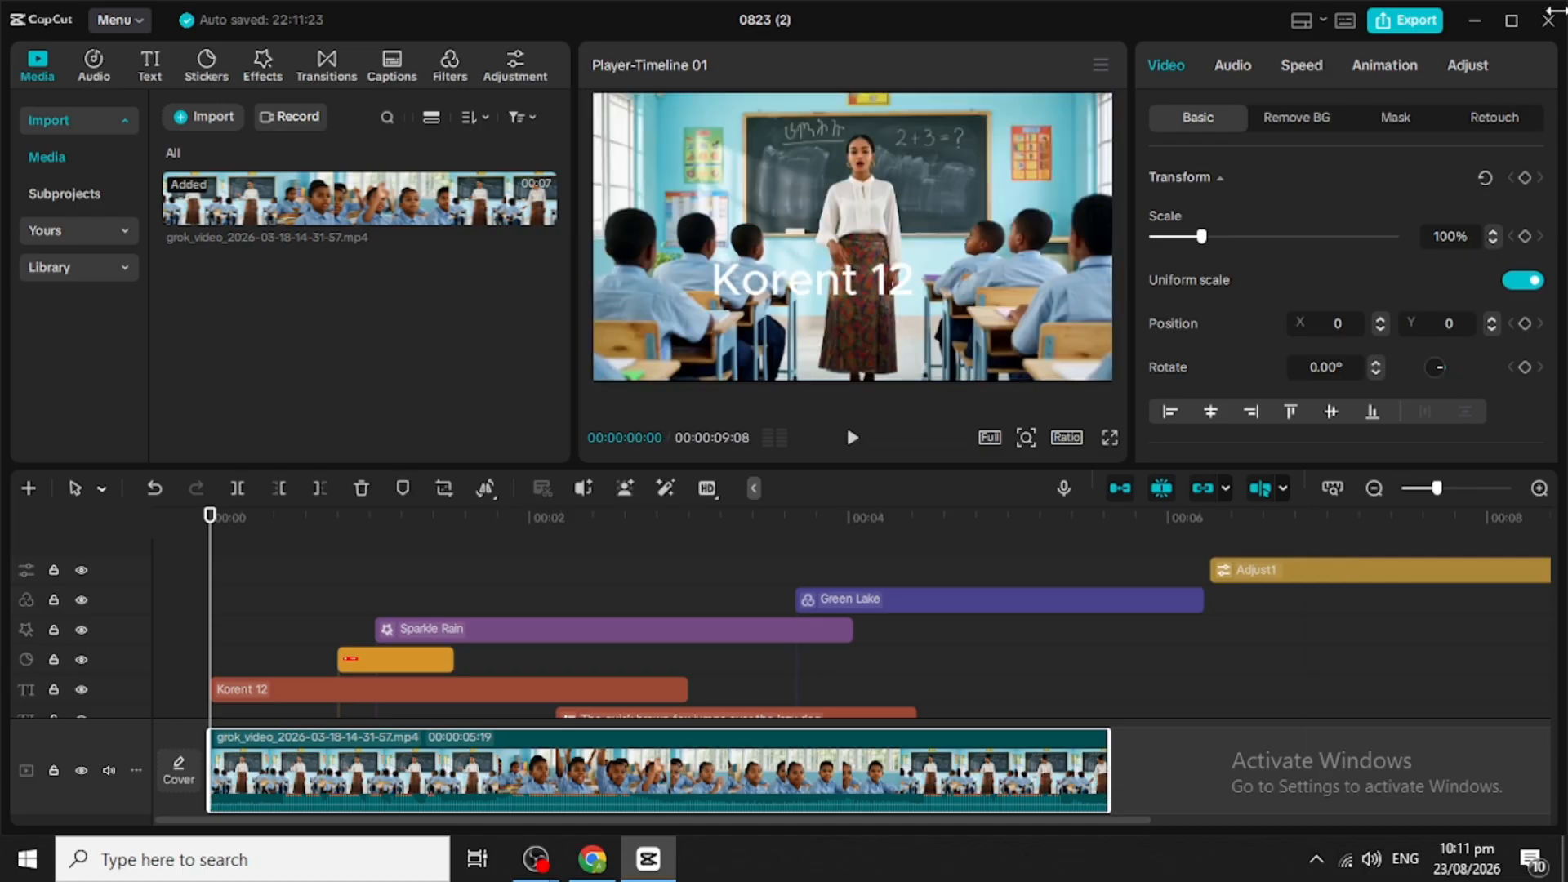
scroll(349, 657, "down", 1)
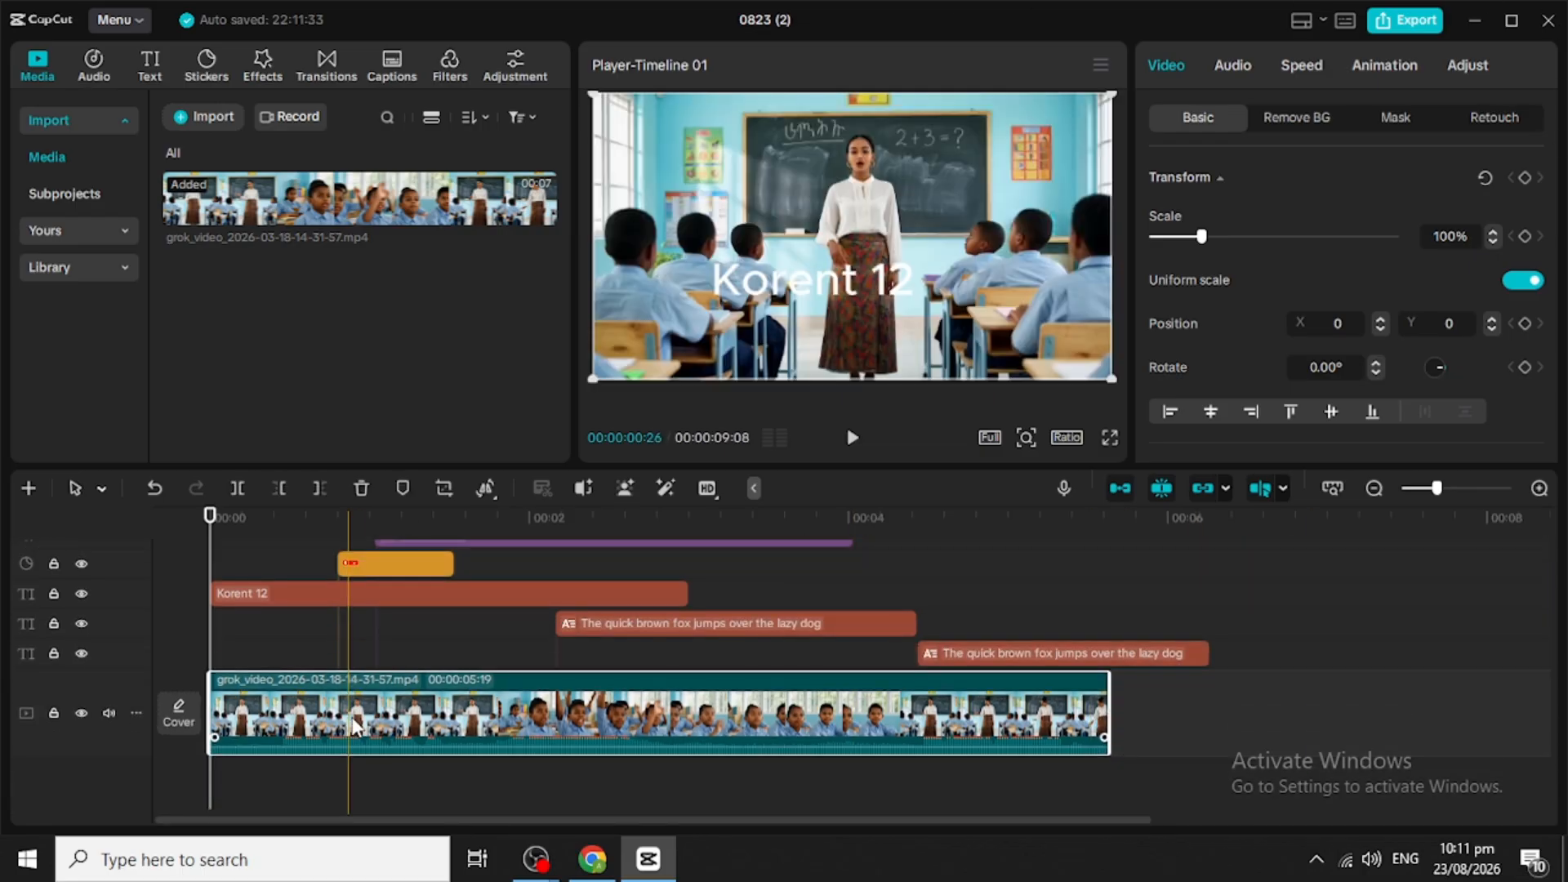
scroll(585, 702, "up", 1)
scroll(586, 694, "down", 3)
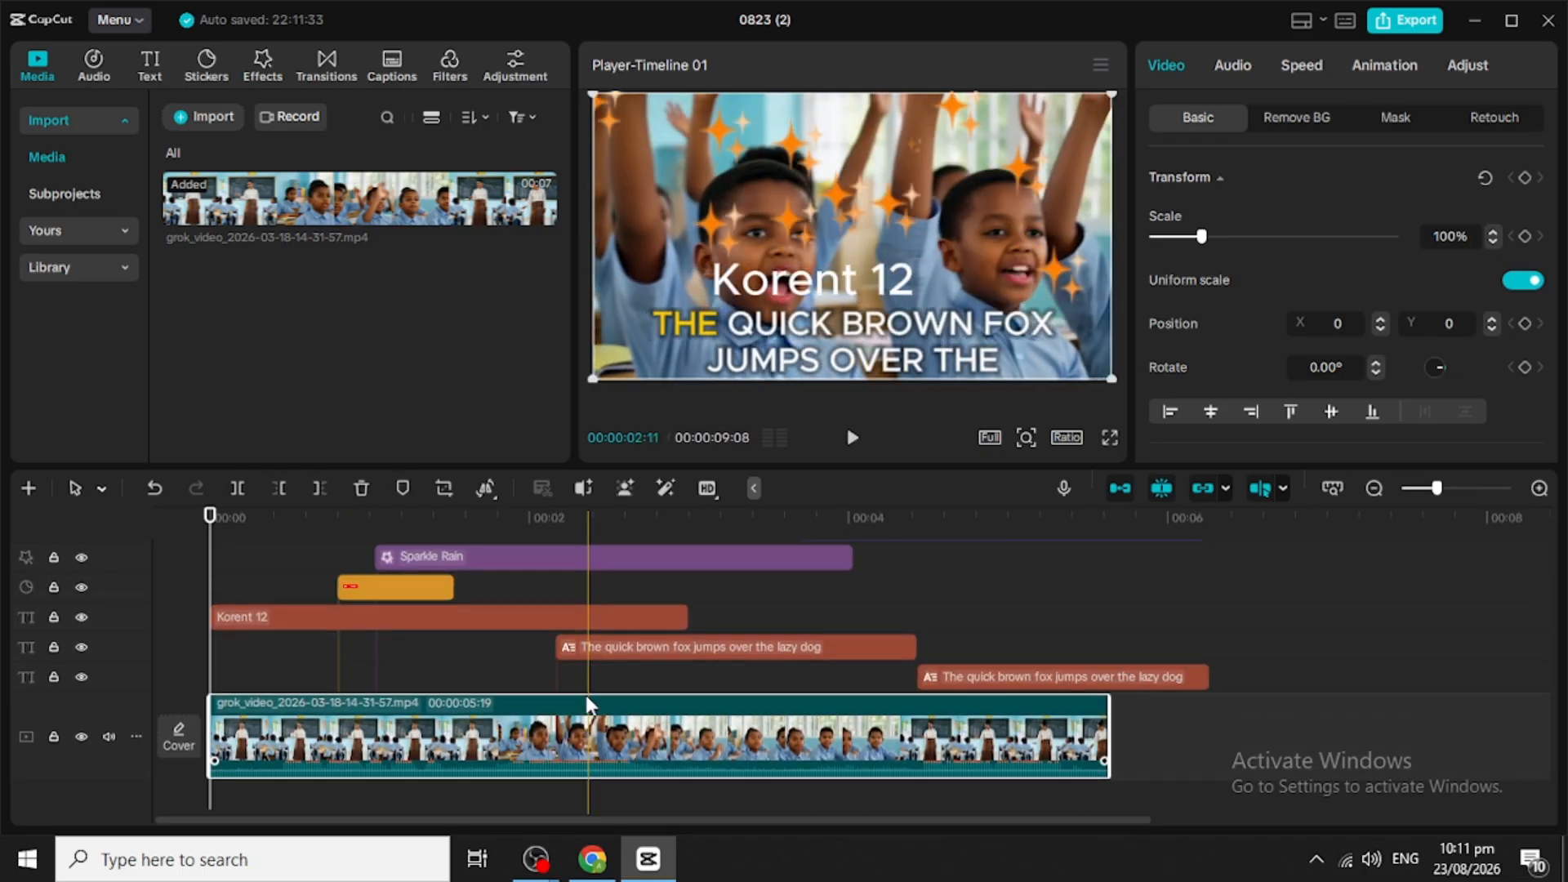
scroll(624, 648, "up", 3)
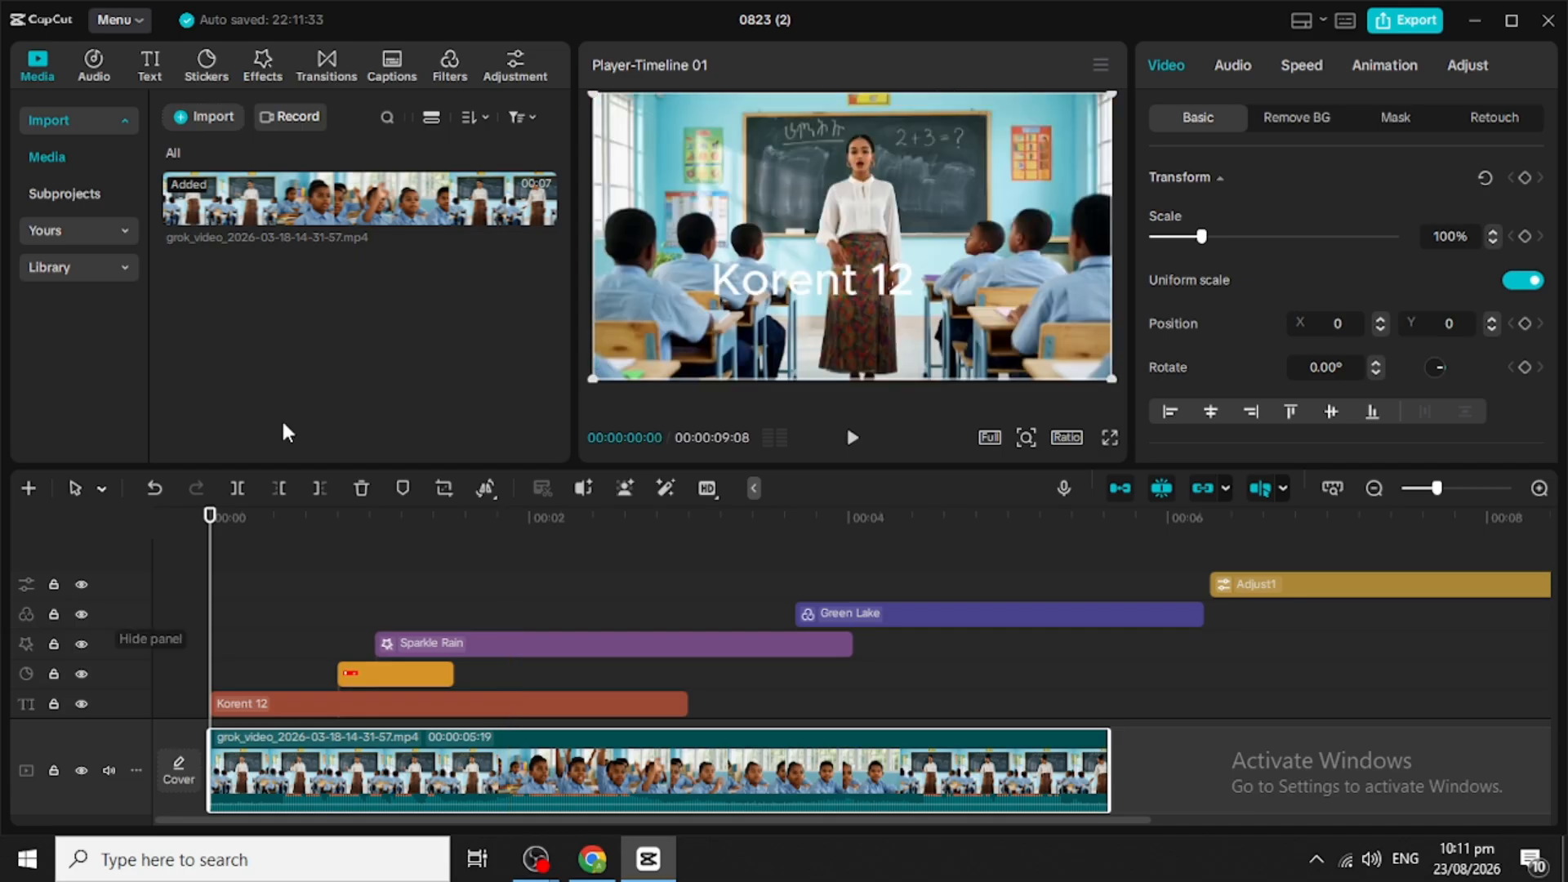
left_click(849, 437)
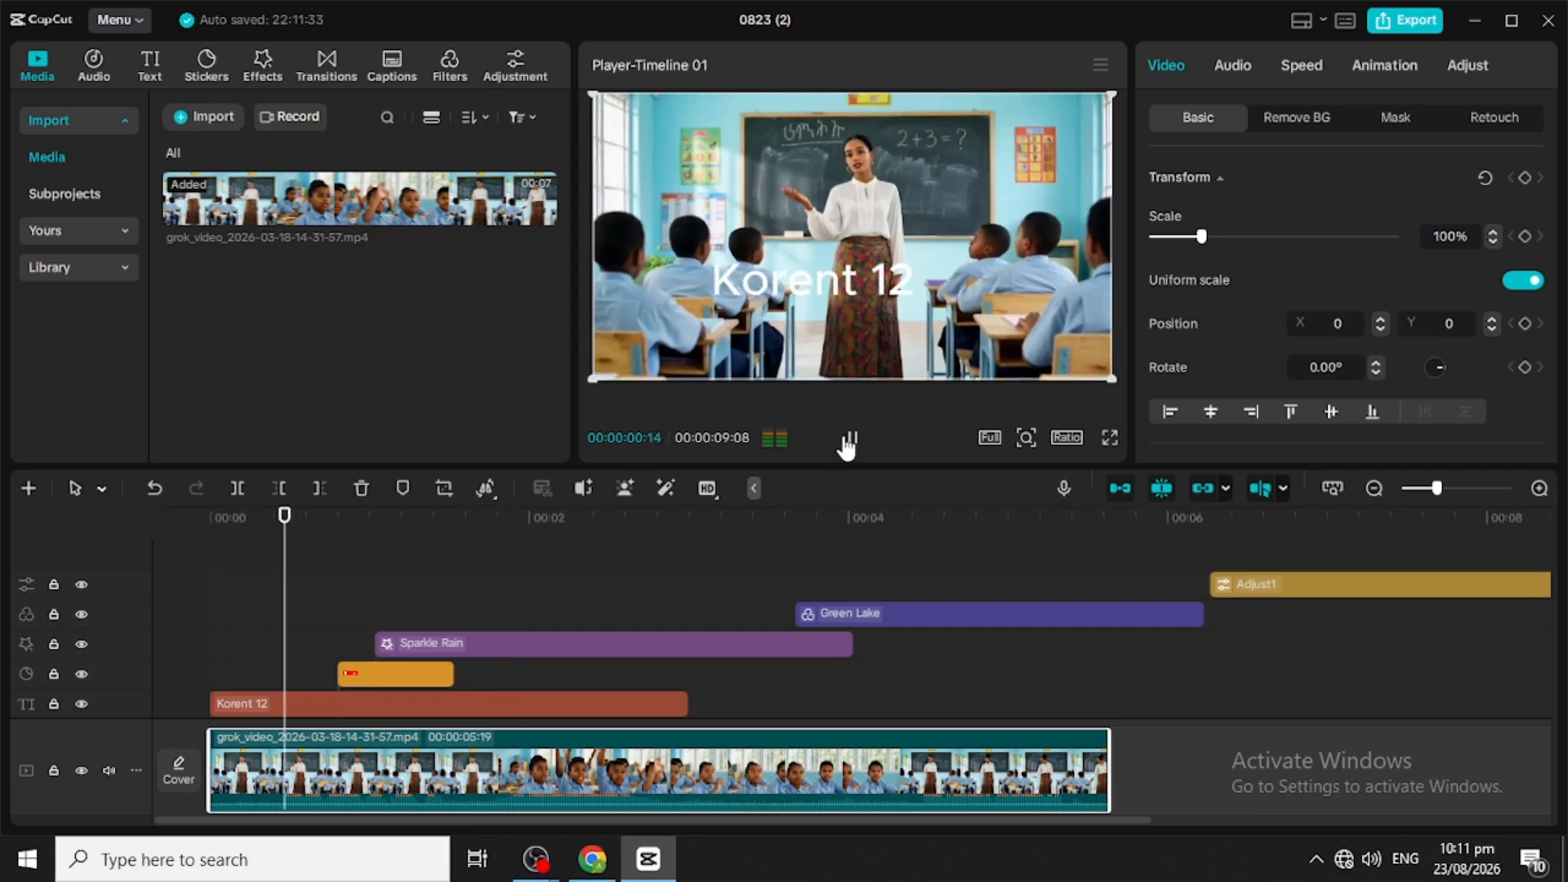
left_click(848, 440)
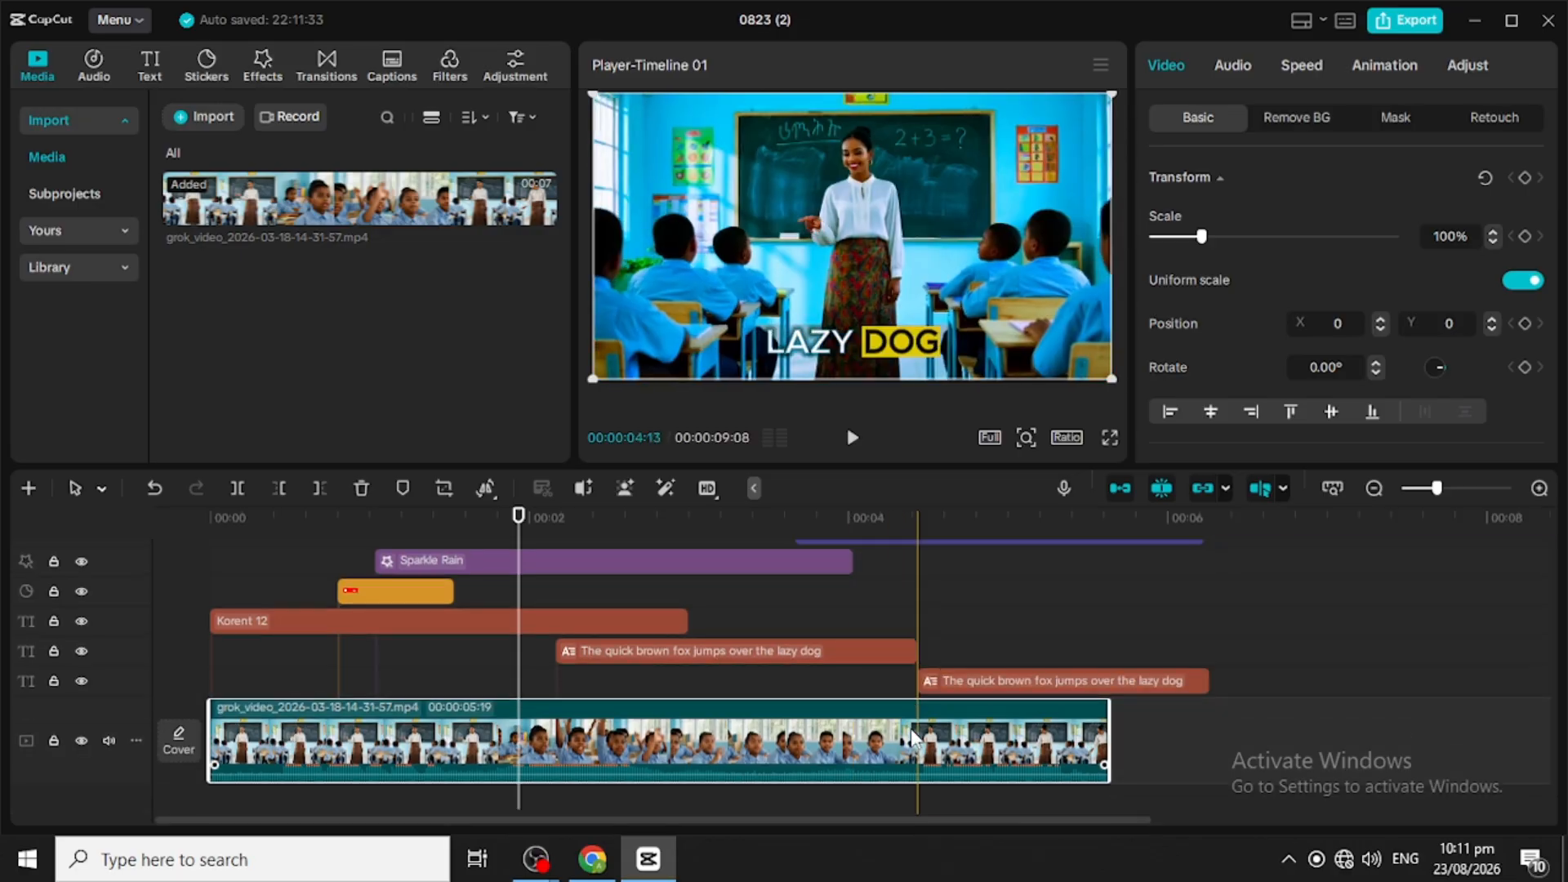
Step: Extract the audio from the classroom clip and delete the extracted audio track
right_click(752, 739)
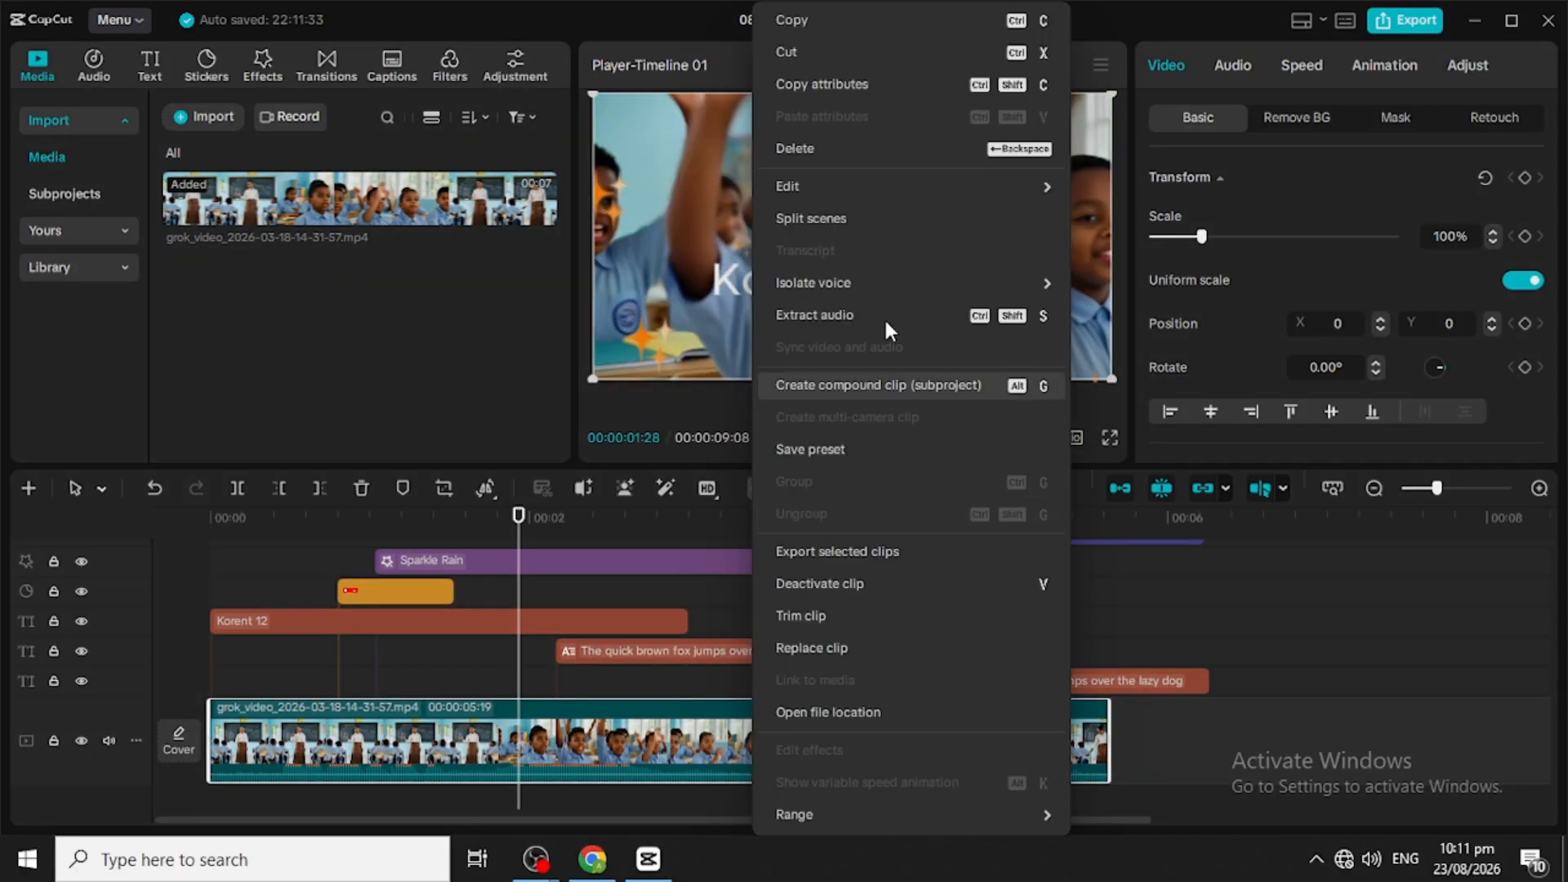
left_click(831, 313)
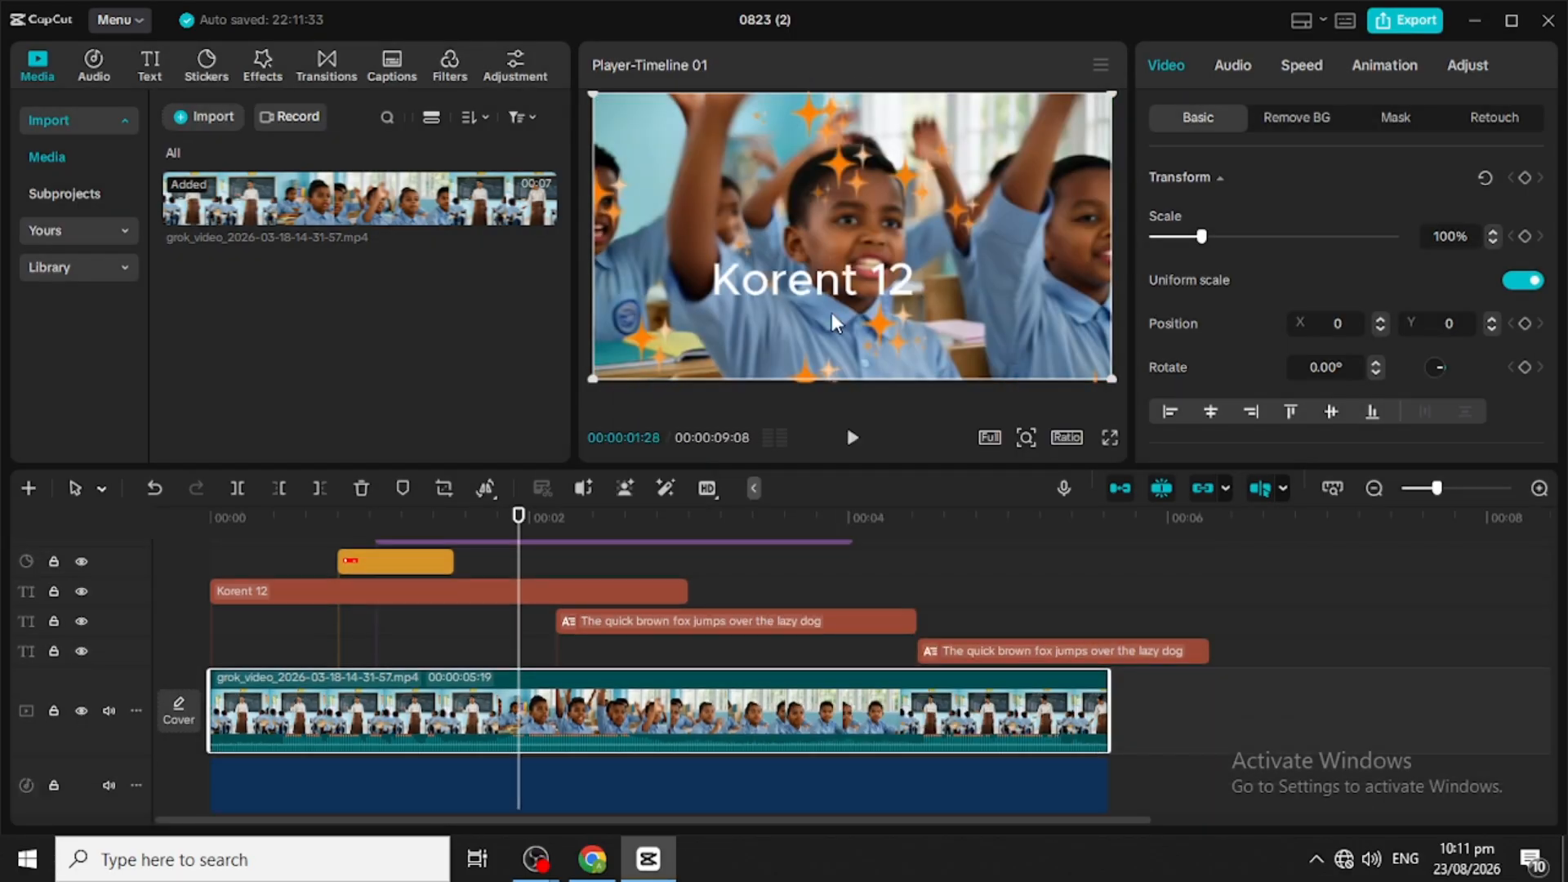
left_click(889, 784)
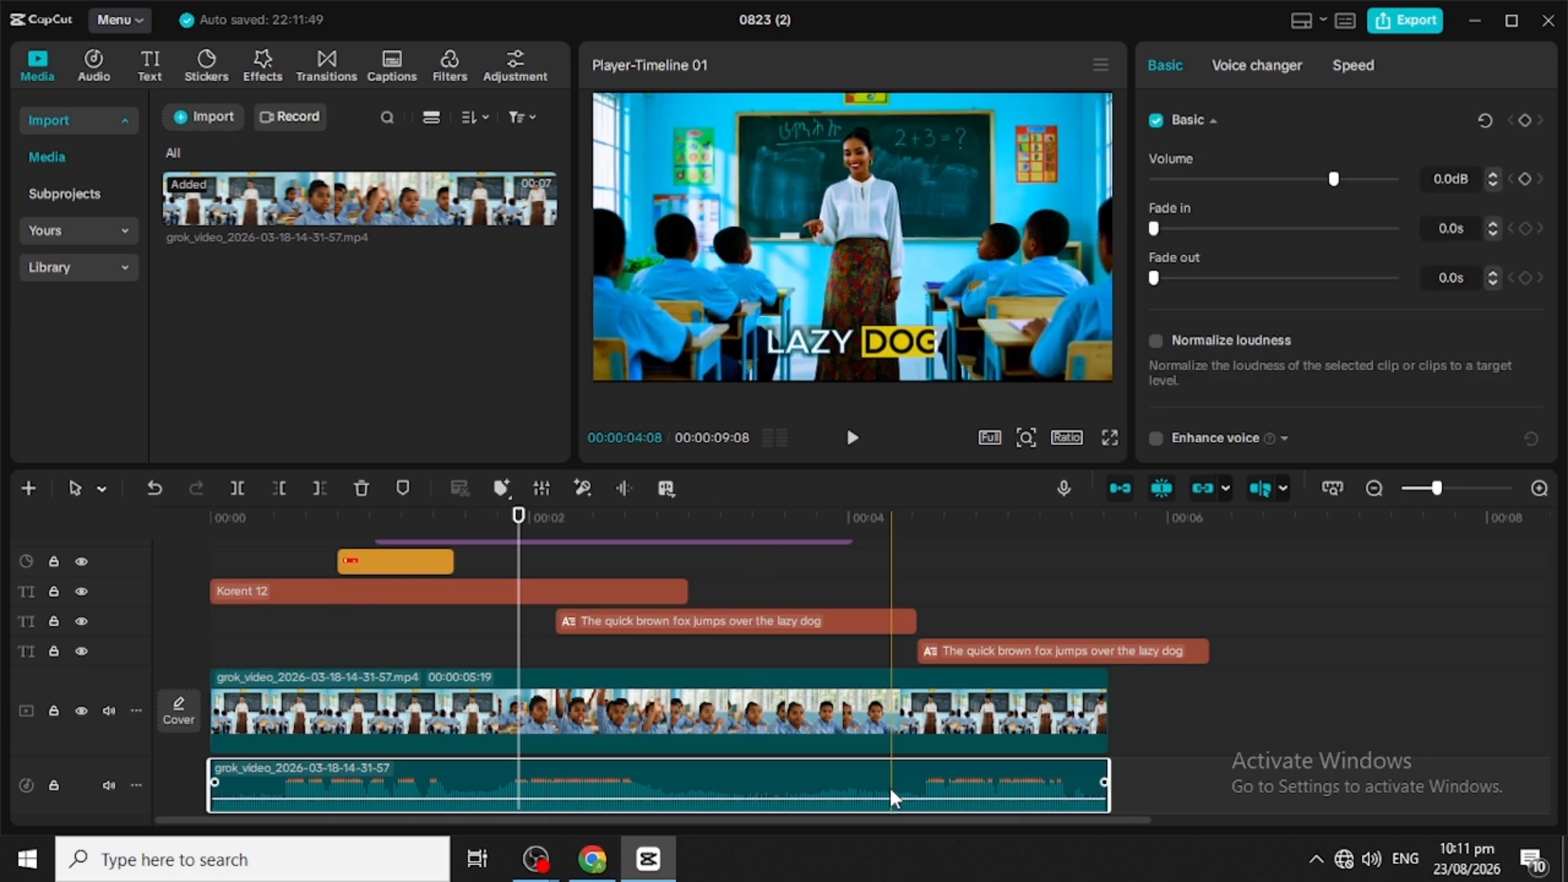
key("Delete")
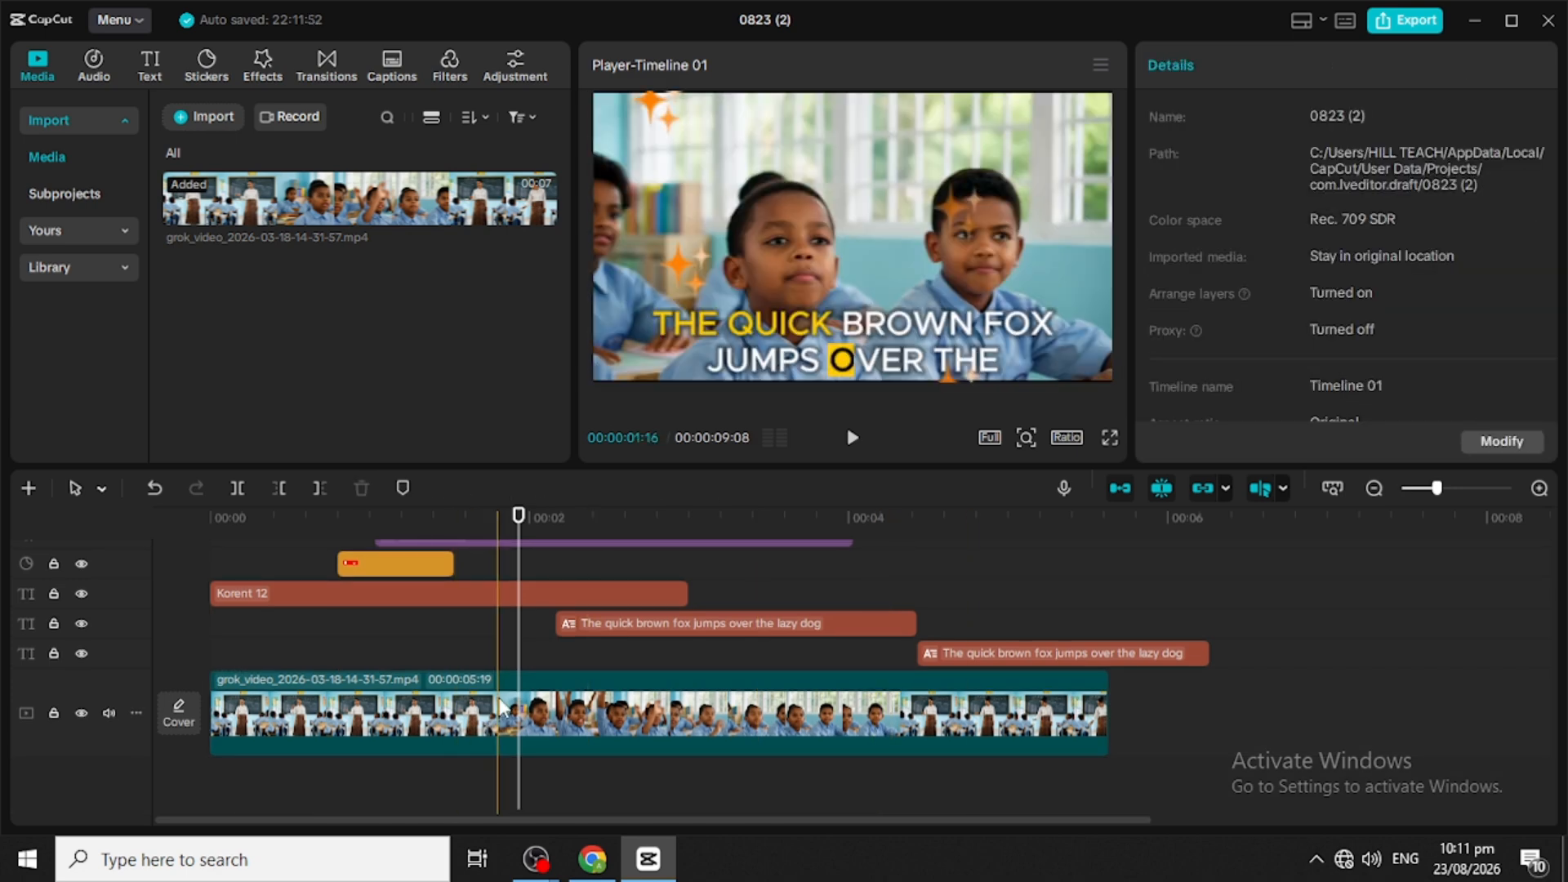
Step: Play the whole timeline from the start to the end, dismissing the suggestion to reduce the preview resolution
left_click_drag(518, 516, 317, 516)
key("Home")
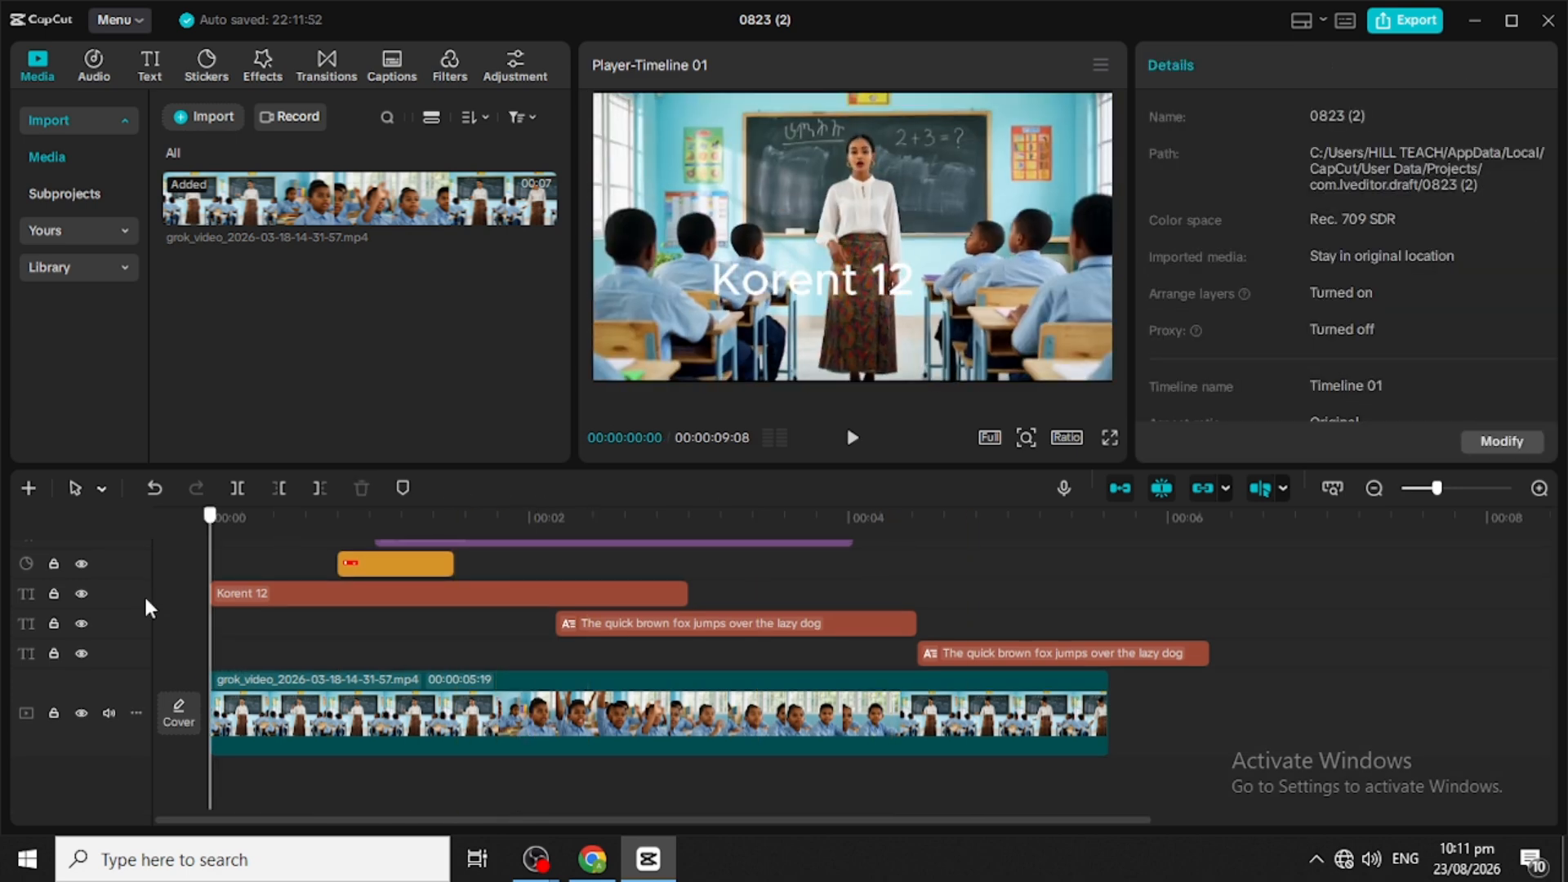
left_click(853, 445)
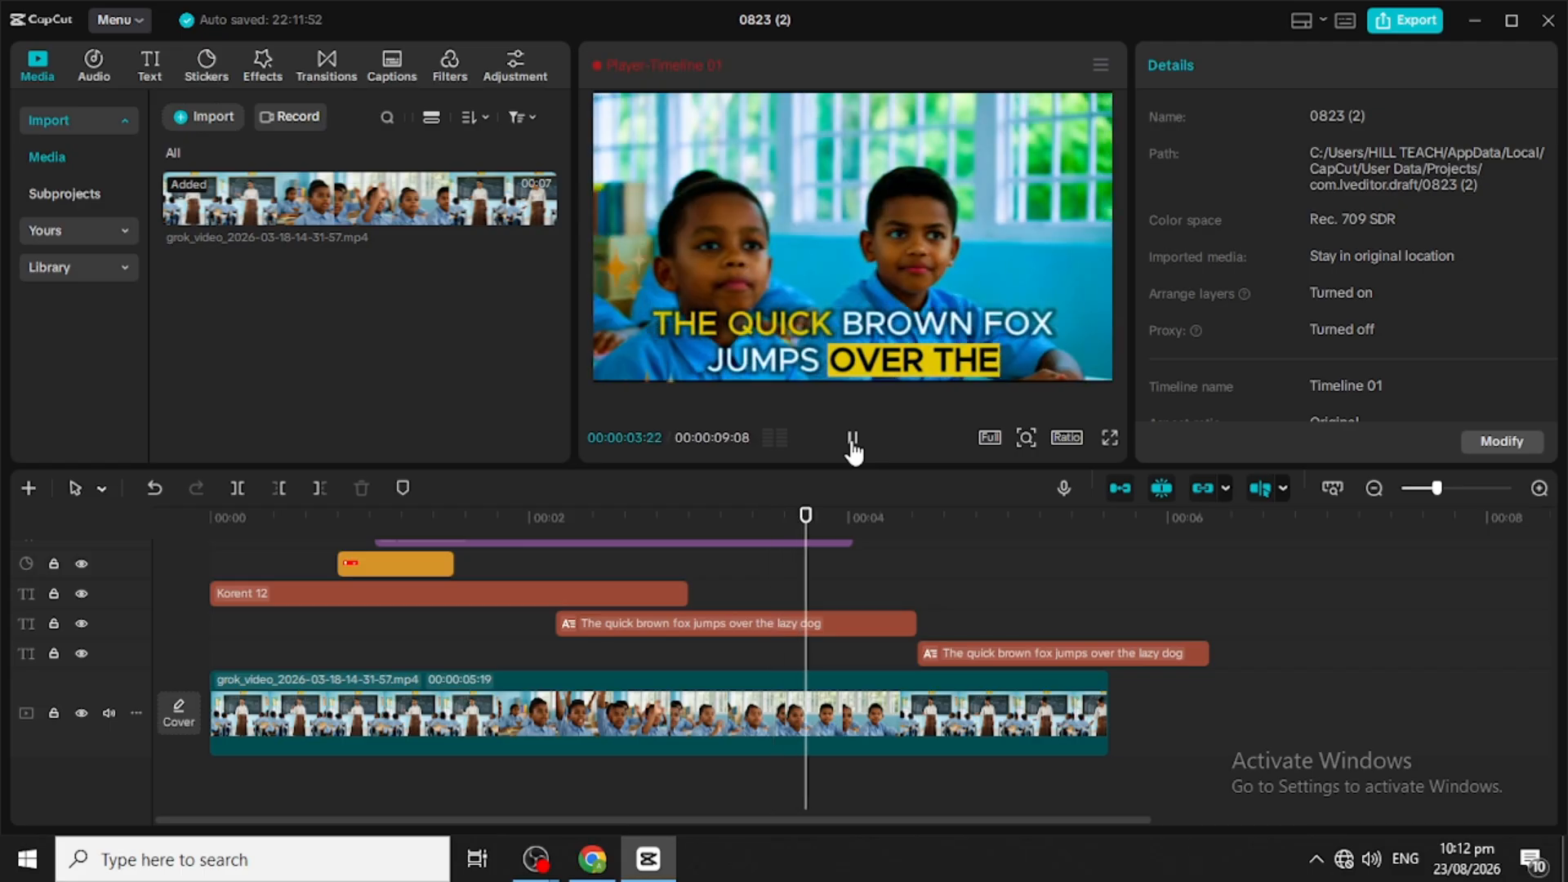
left_click(852, 440)
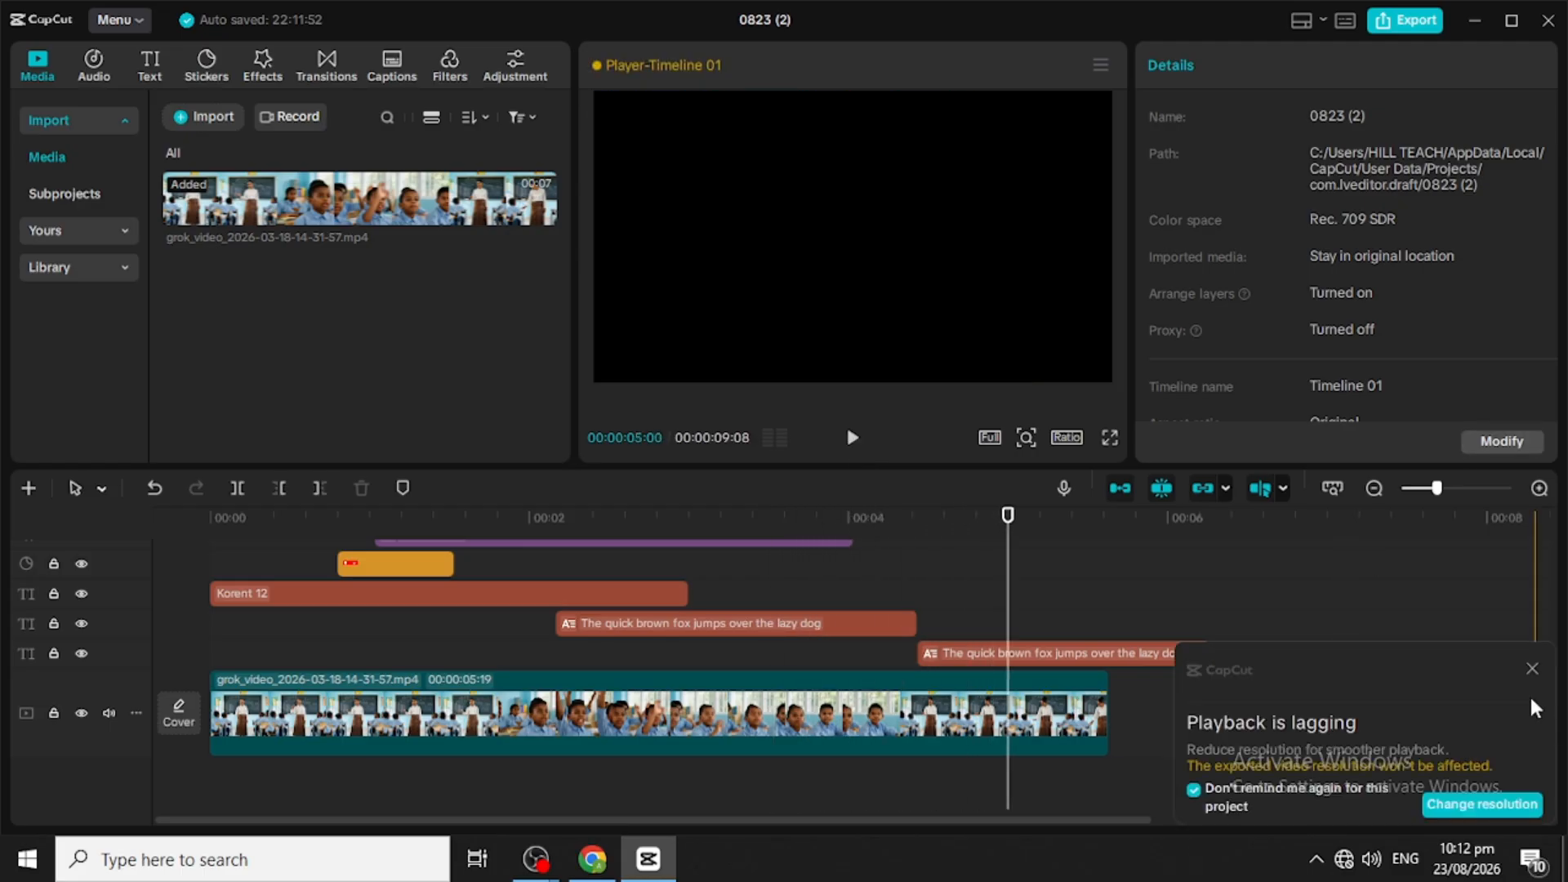
left_click(1532, 669)
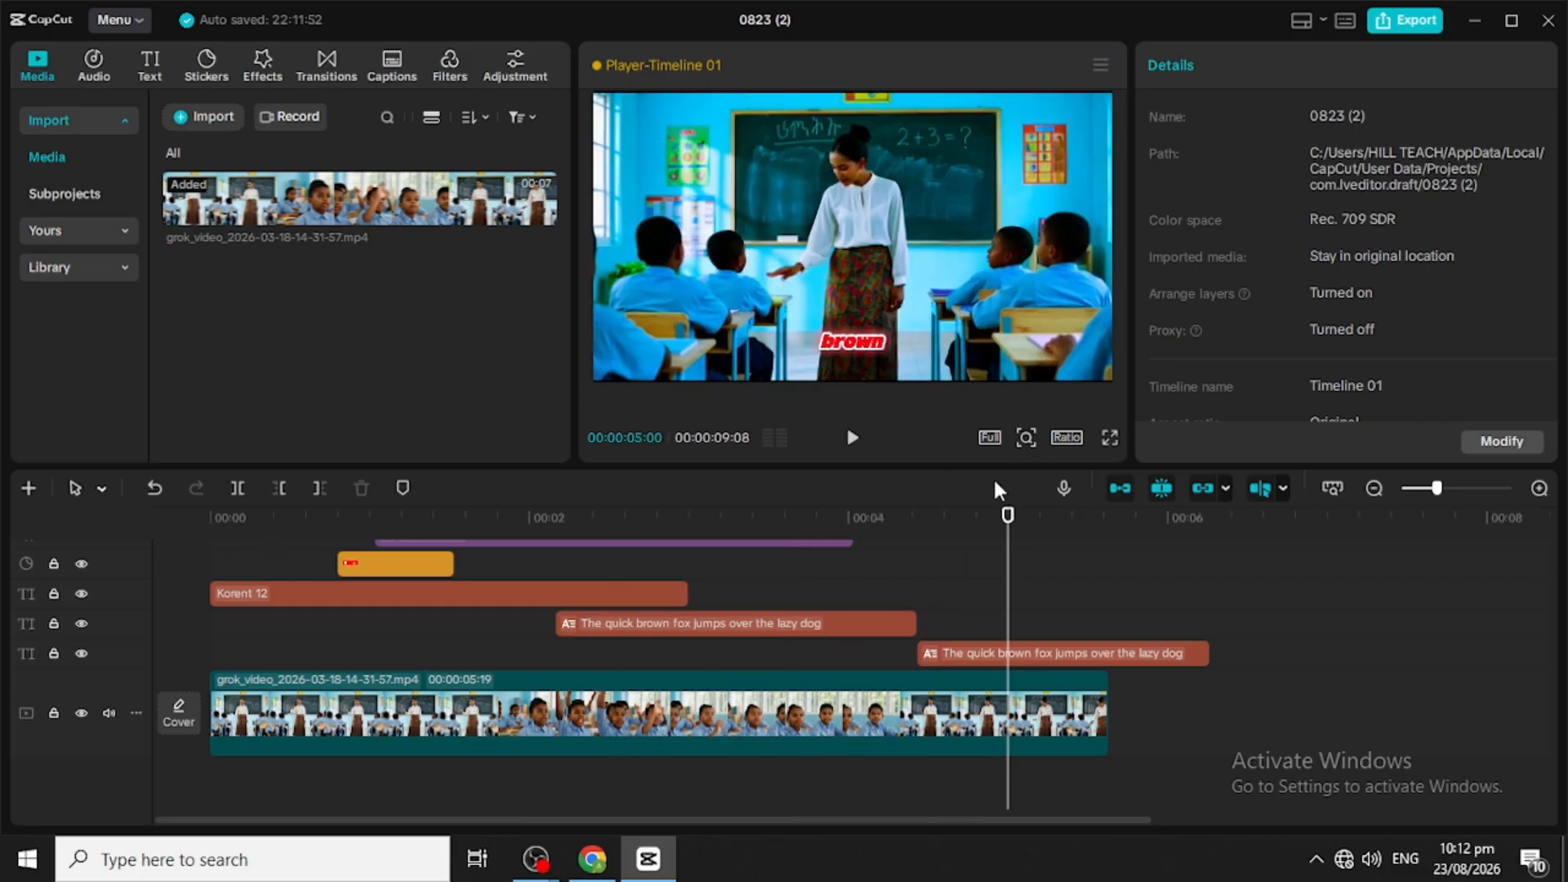
left_click(853, 438)
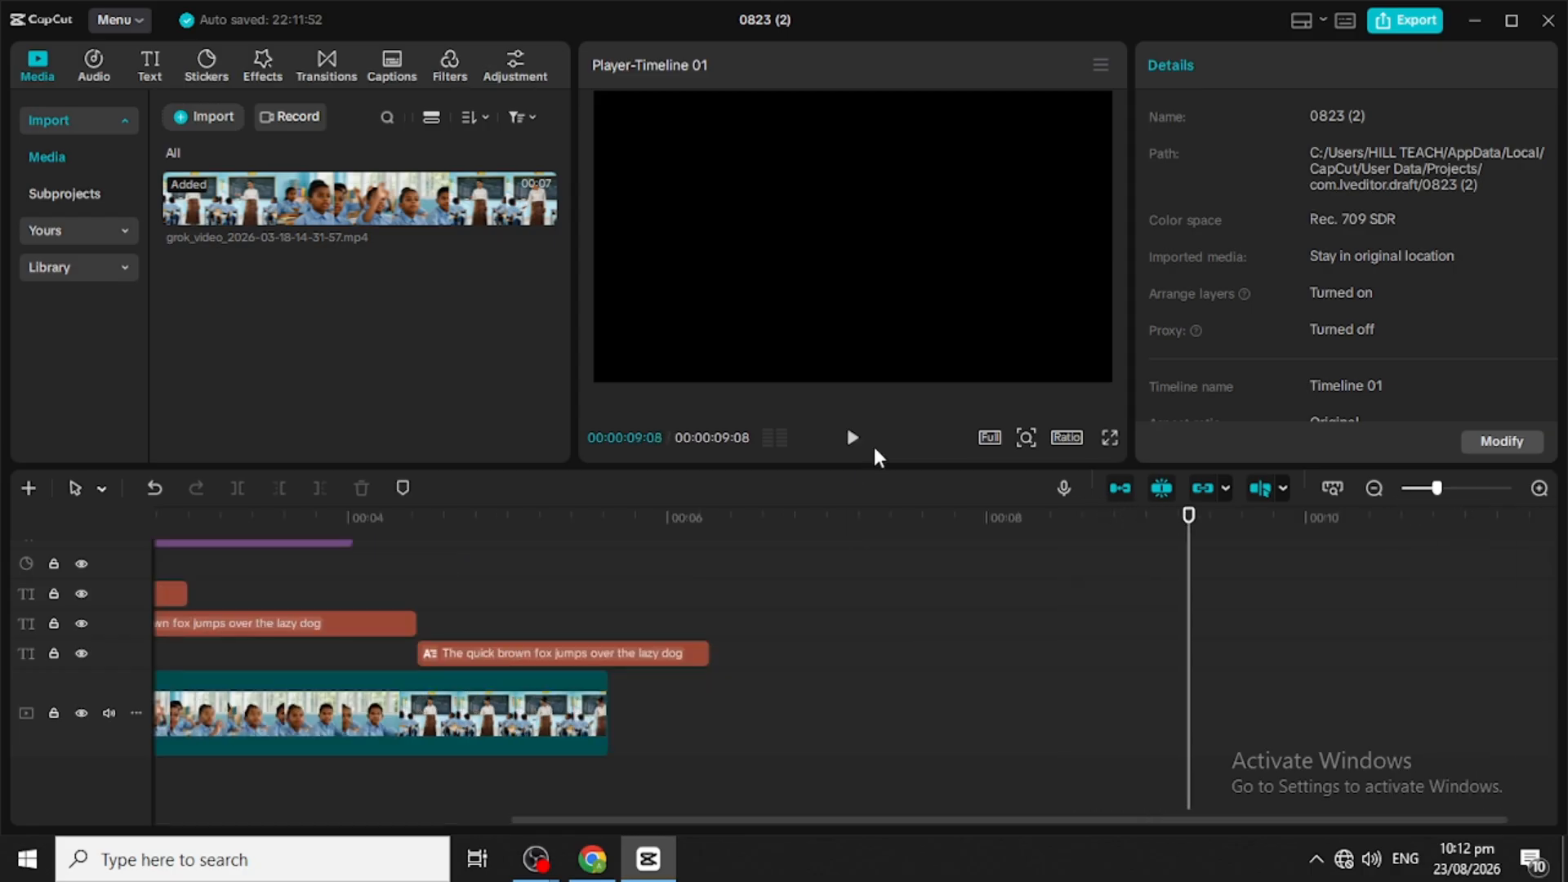
Step: Move the adjustment clip earlier over the video so it ends at 00:00:06:18, and shift the Green Lake filter slightly earlier
scroll(865, 579, "up", 3)
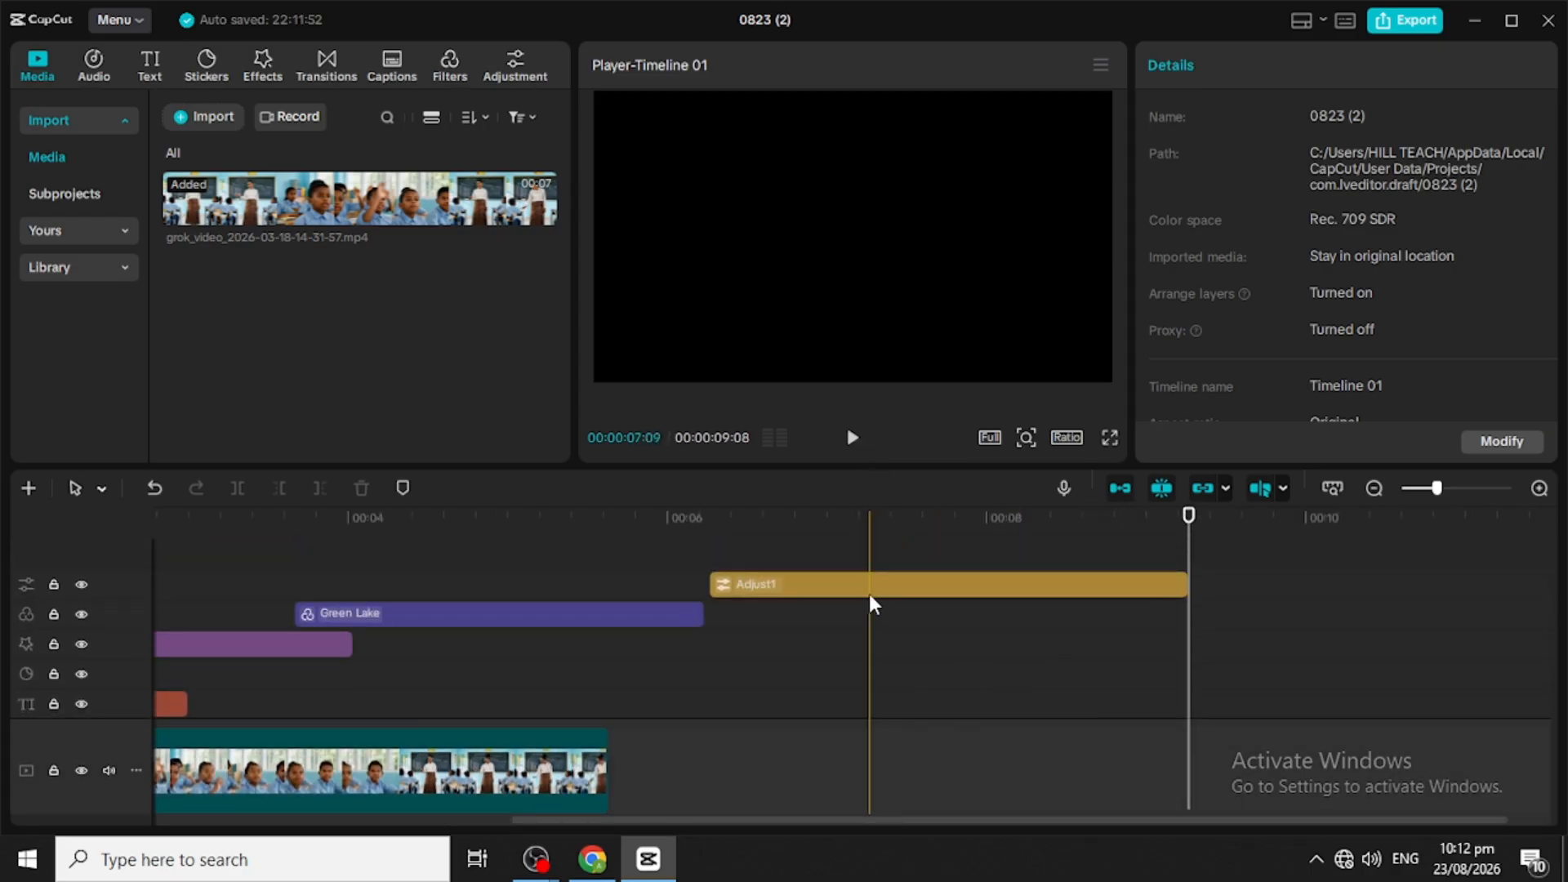
left_click_drag(828, 584, 542, 582)
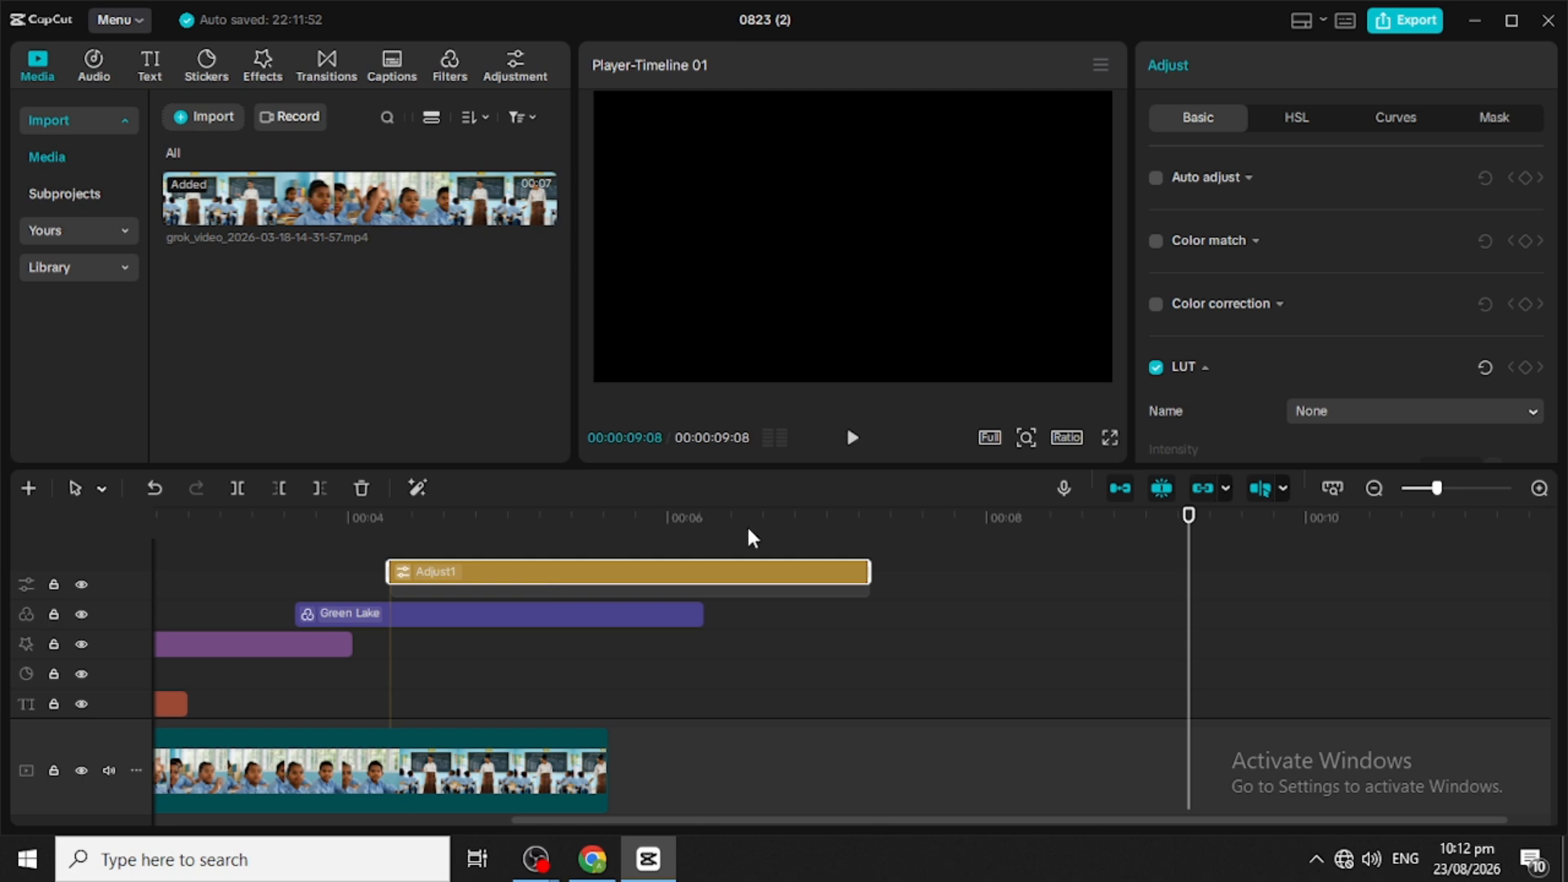
left_click_drag(1127, 515, 690, 516)
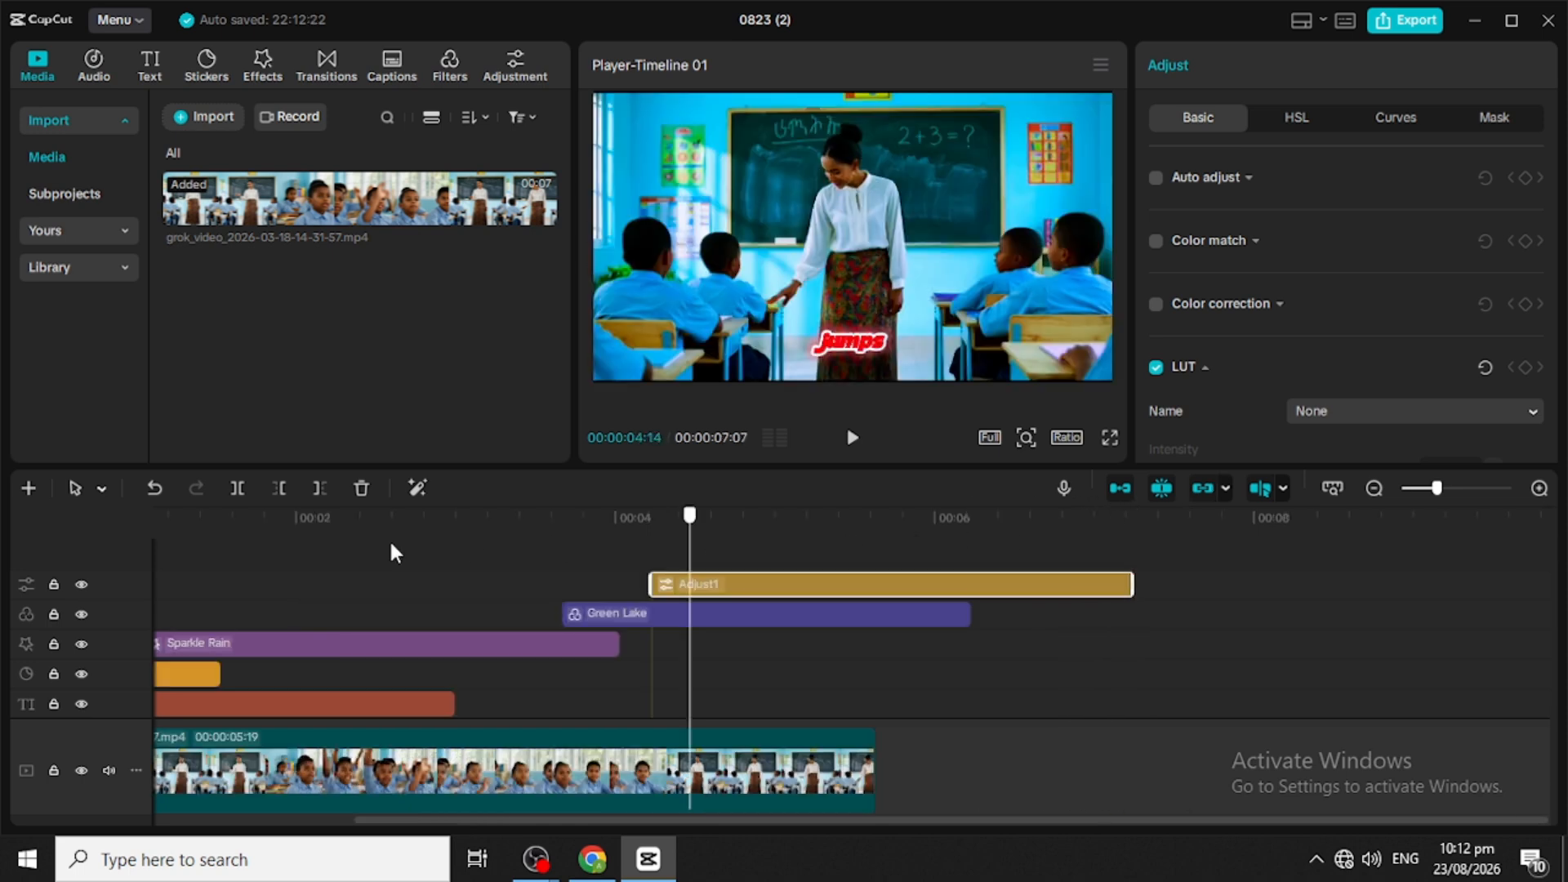
left_click_drag(389, 537, 996, 552)
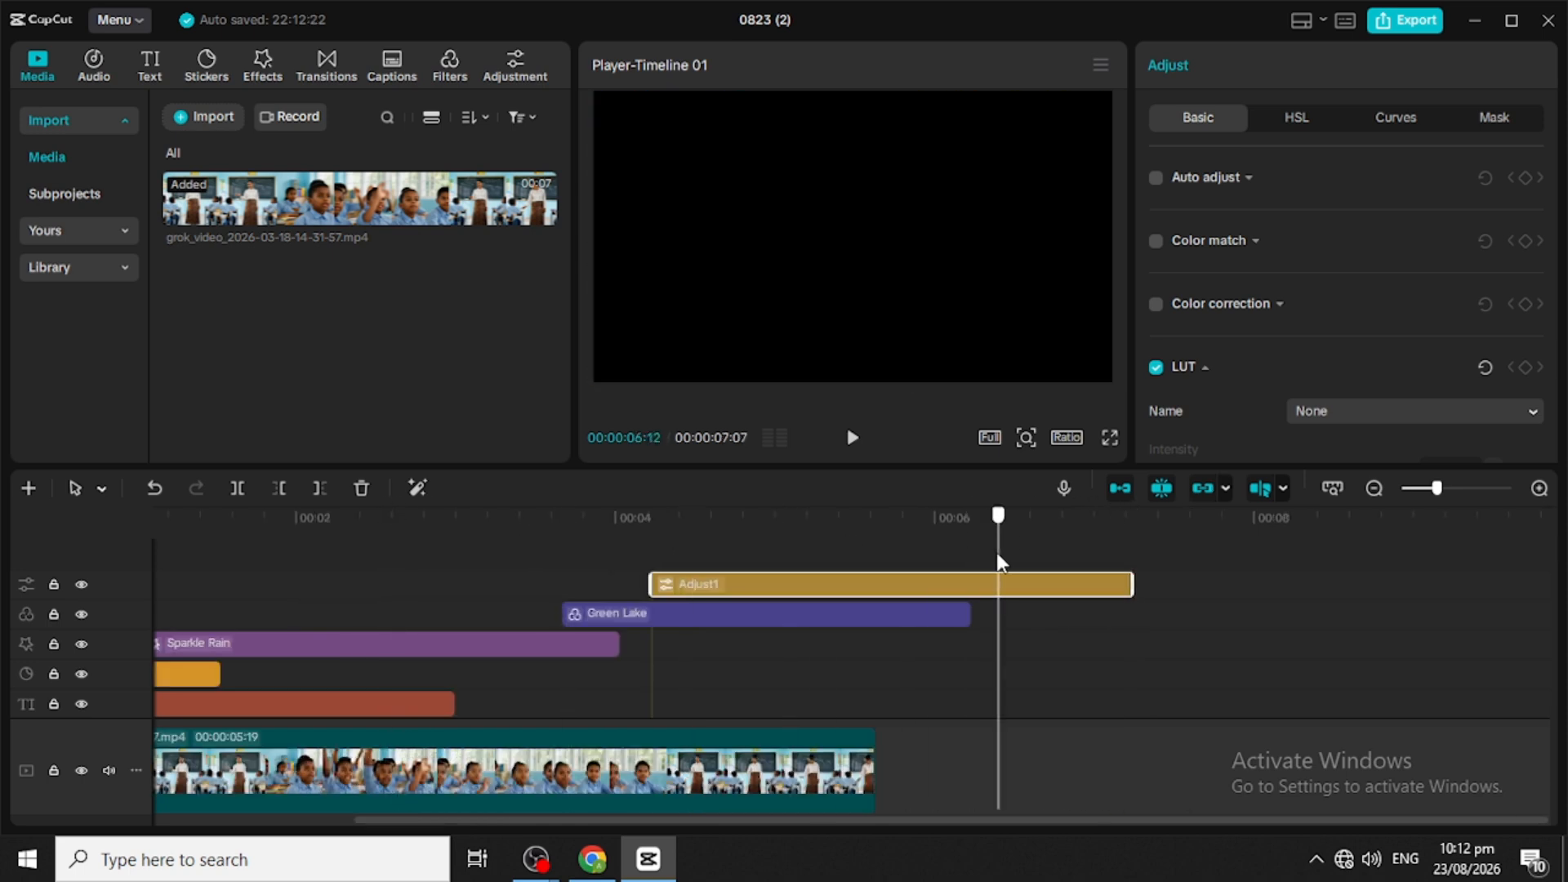
left_click_drag(890, 611, 792, 553)
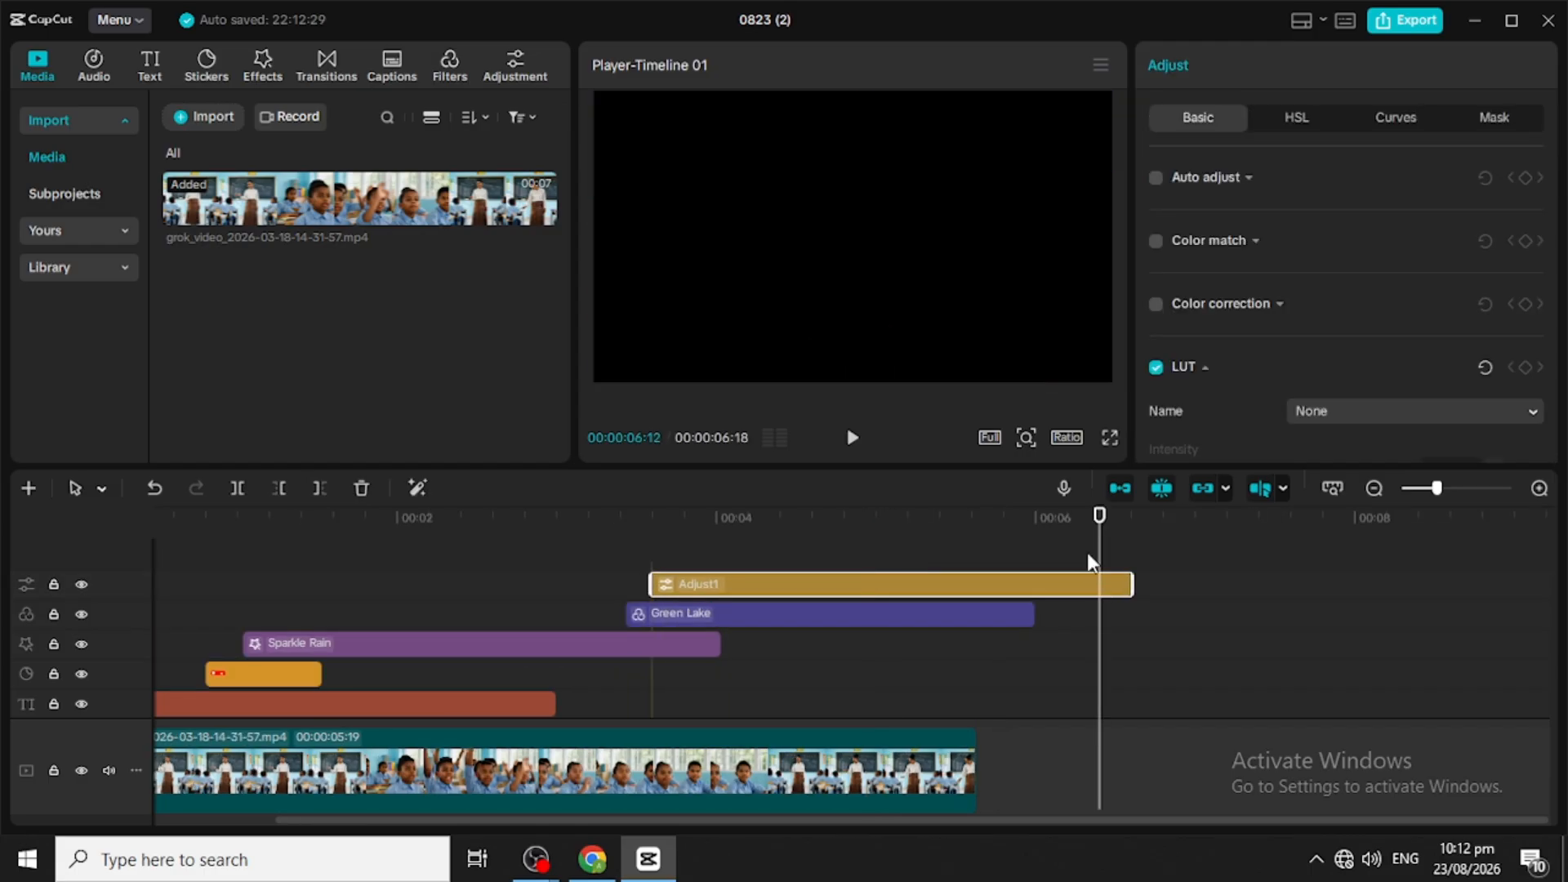
Step: Check the adjusted picture at 00:00:05:00, return the playhead to the start, and show the custom adjustment options
left_click(876, 518)
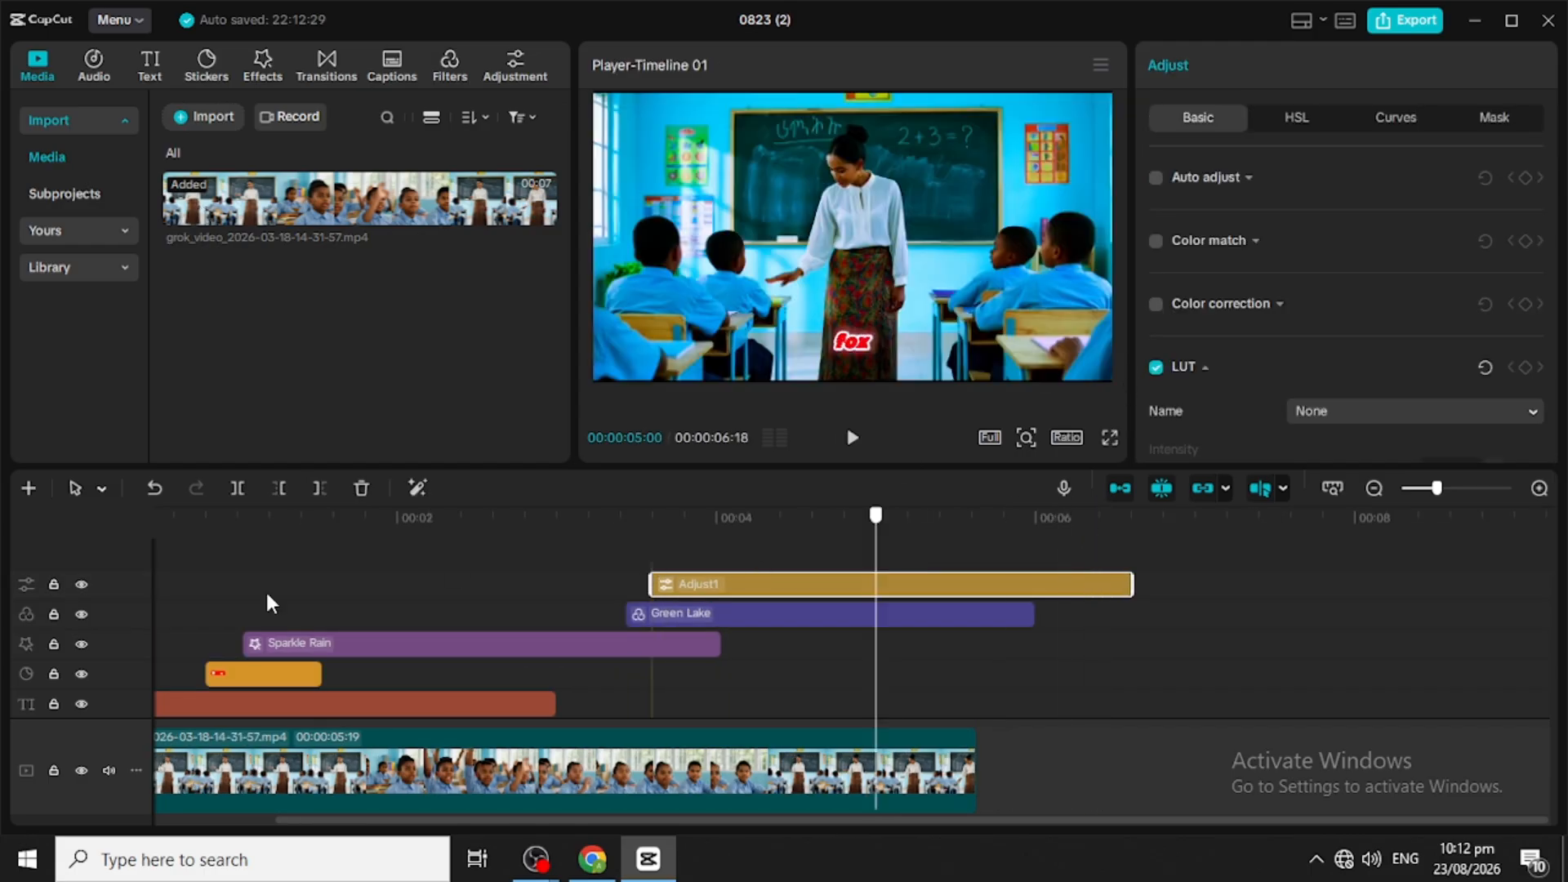
key("Home")
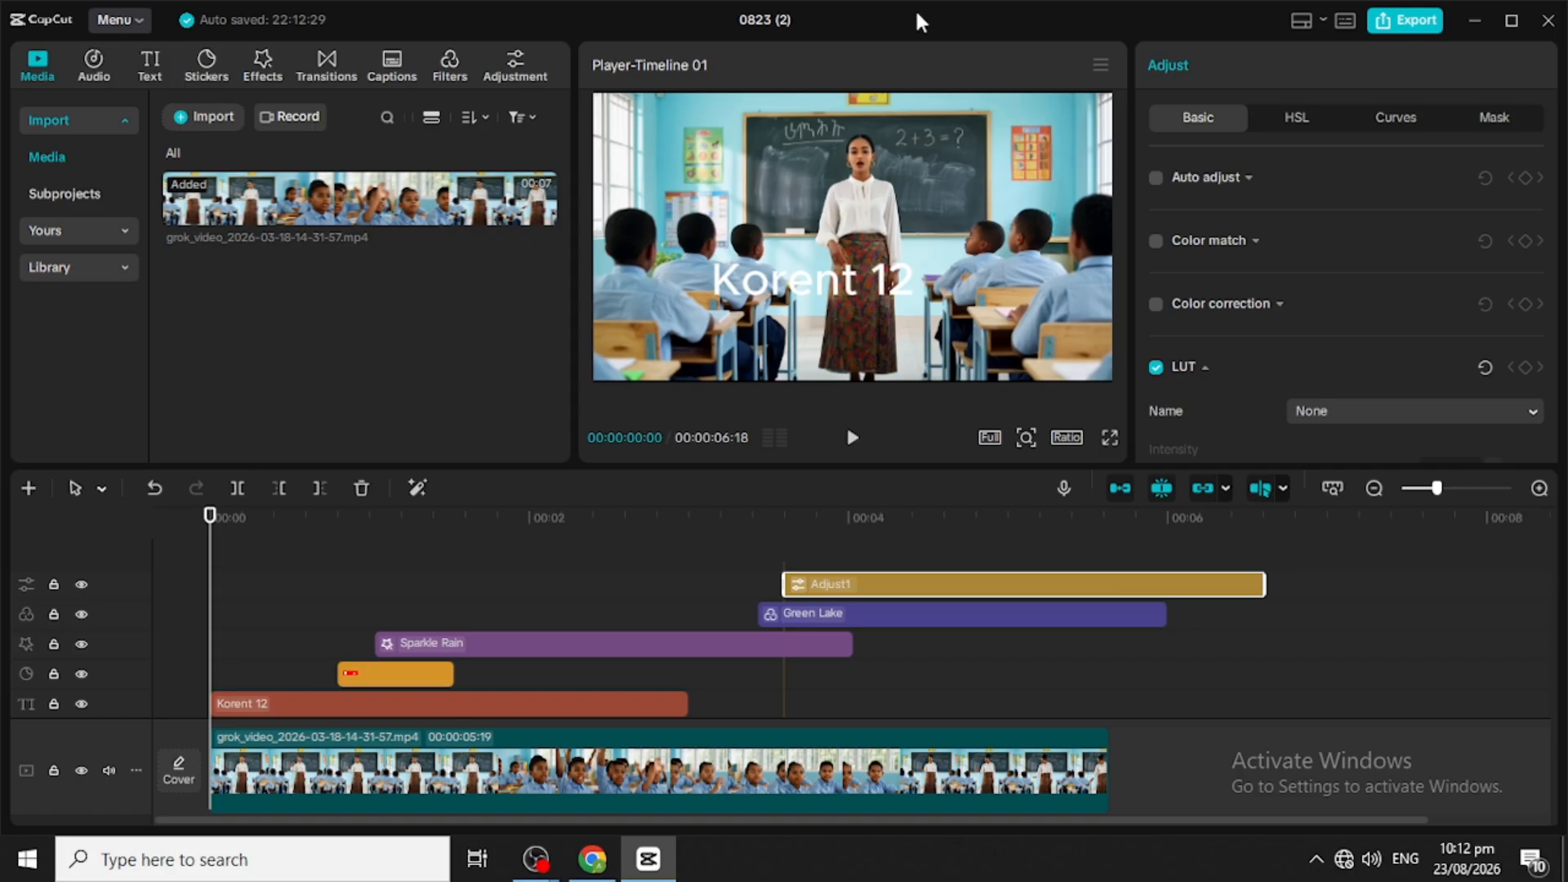
left_click(520, 69)
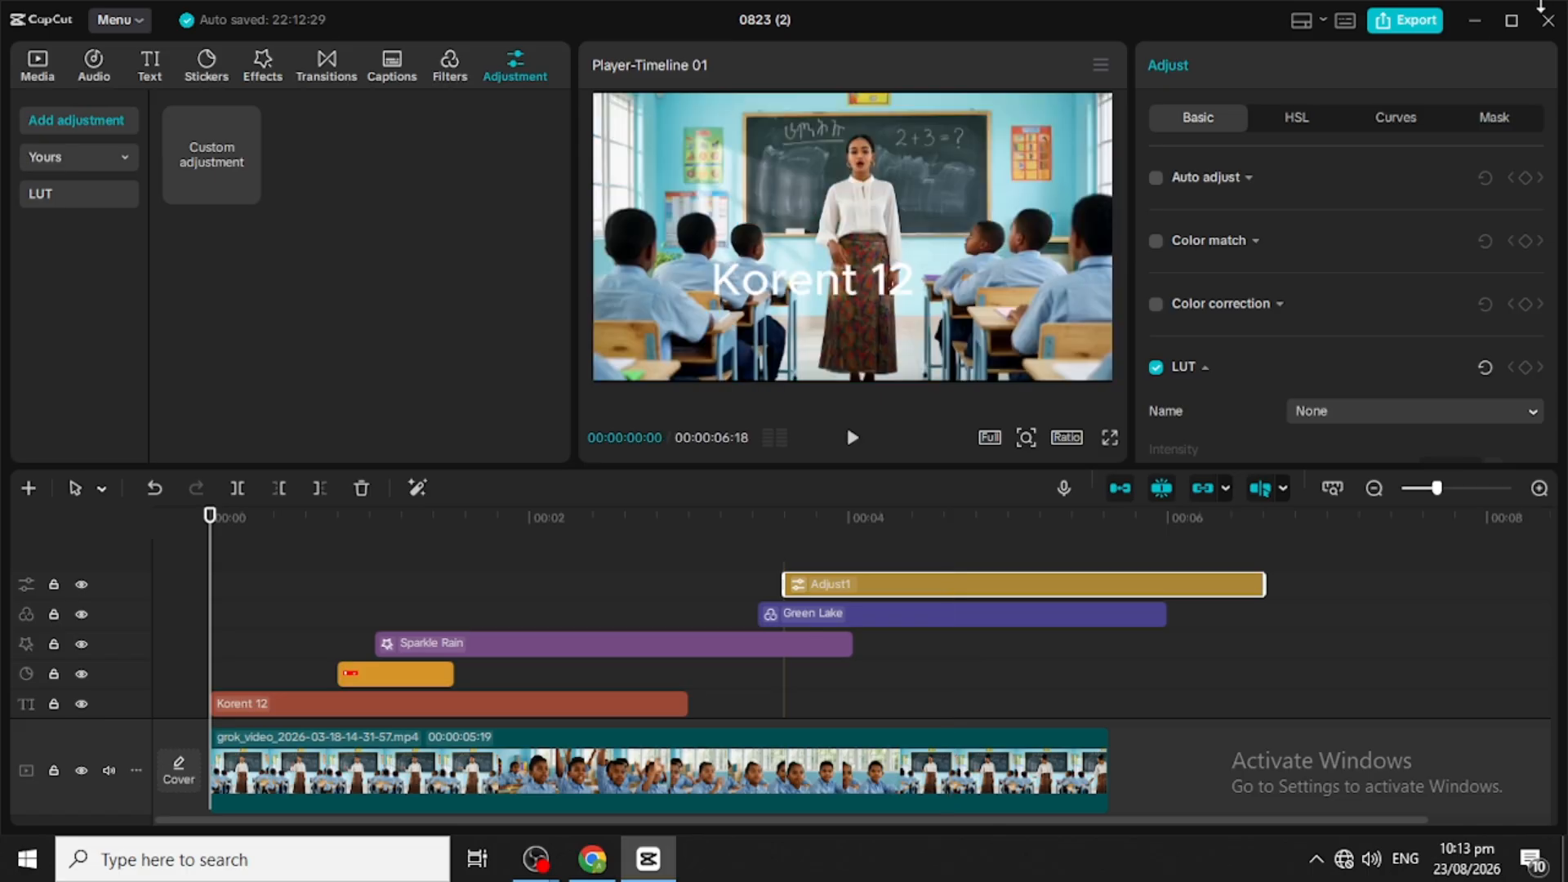
Step: Try to add a mask to the adjustment clip, and preview the timeline from the start to 00:00:00:15
left_click(1494, 119)
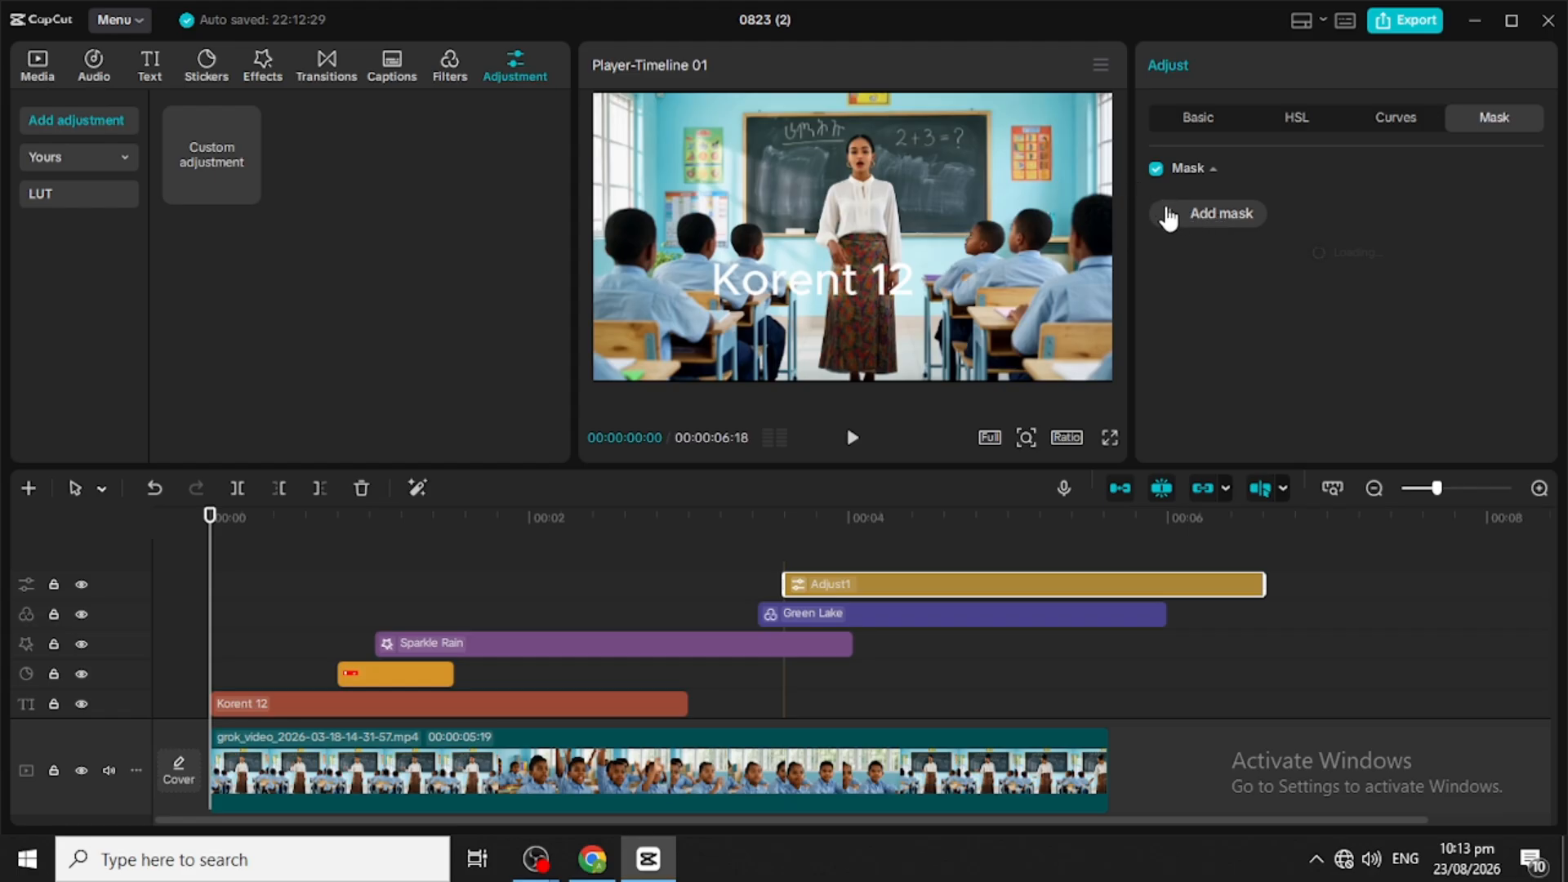
left_click(1431, 124)
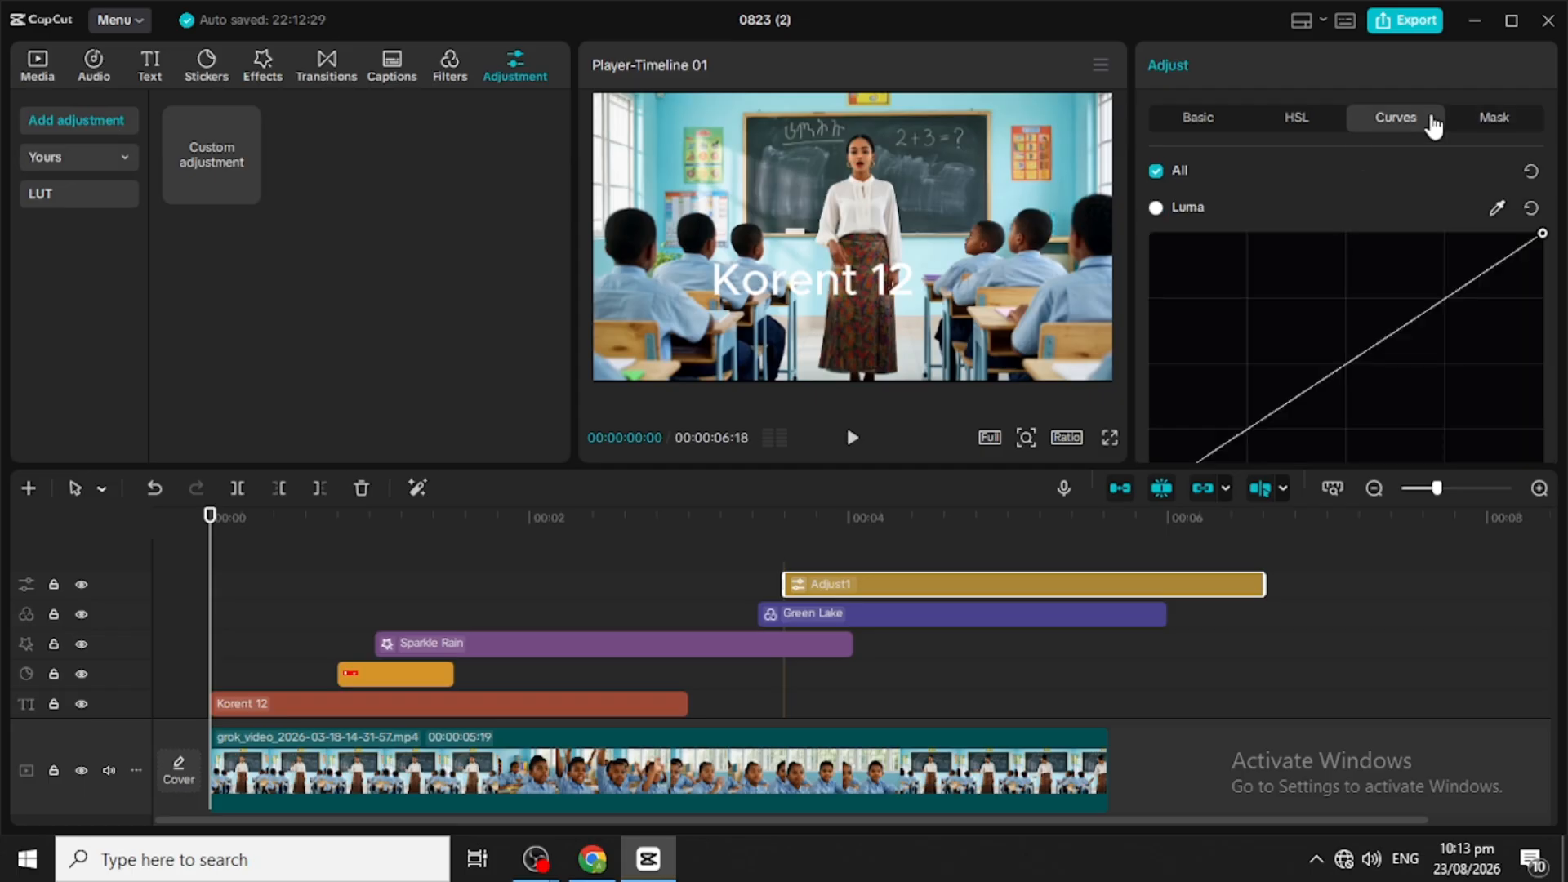
left_click(1494, 116)
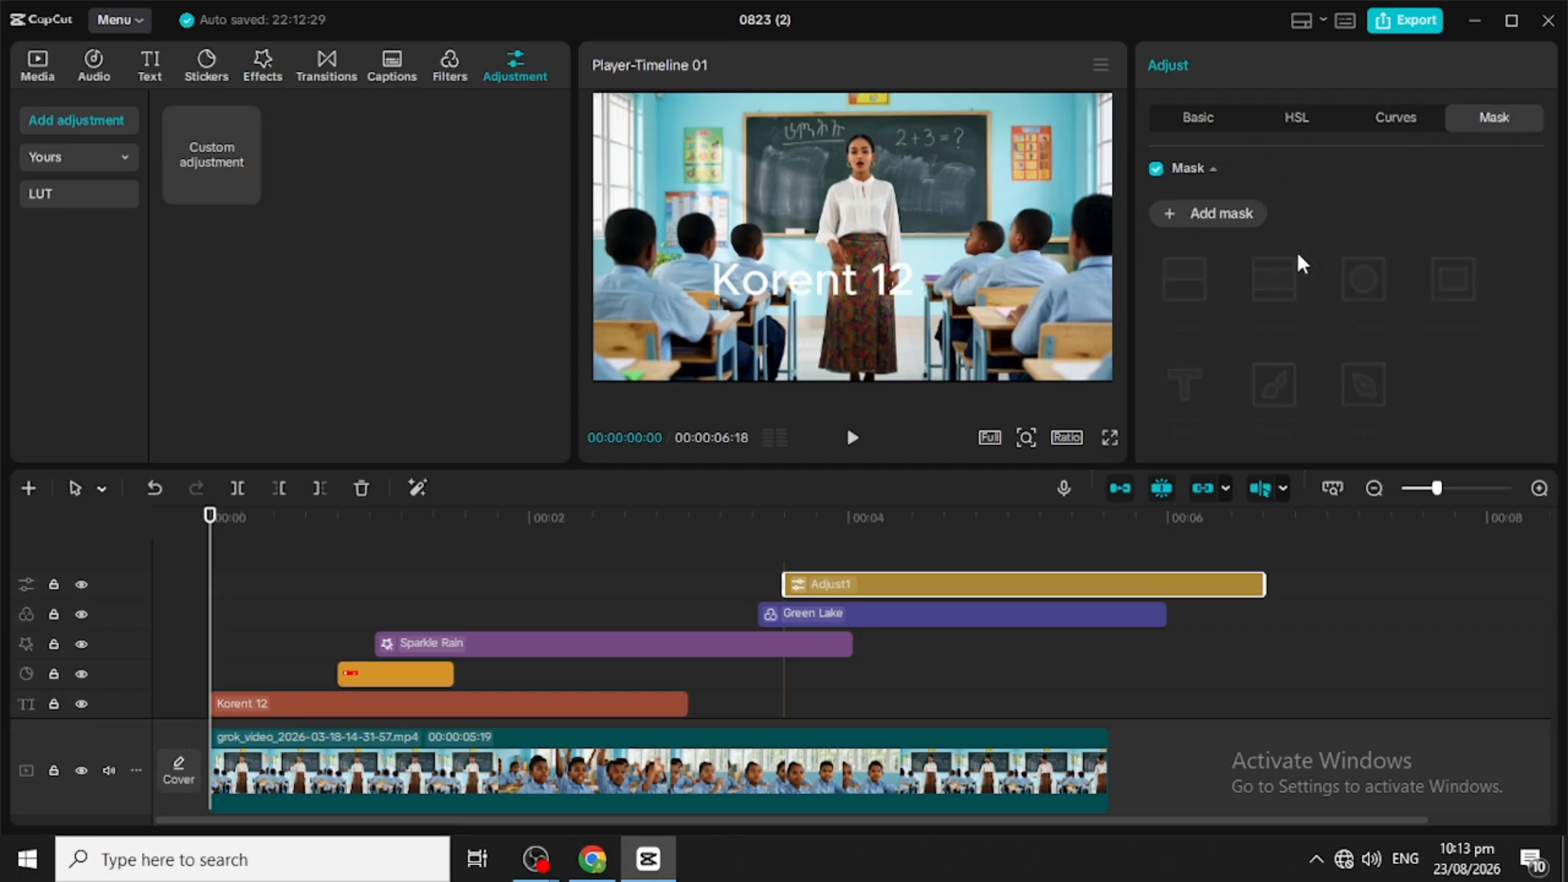
left_click(1214, 214)
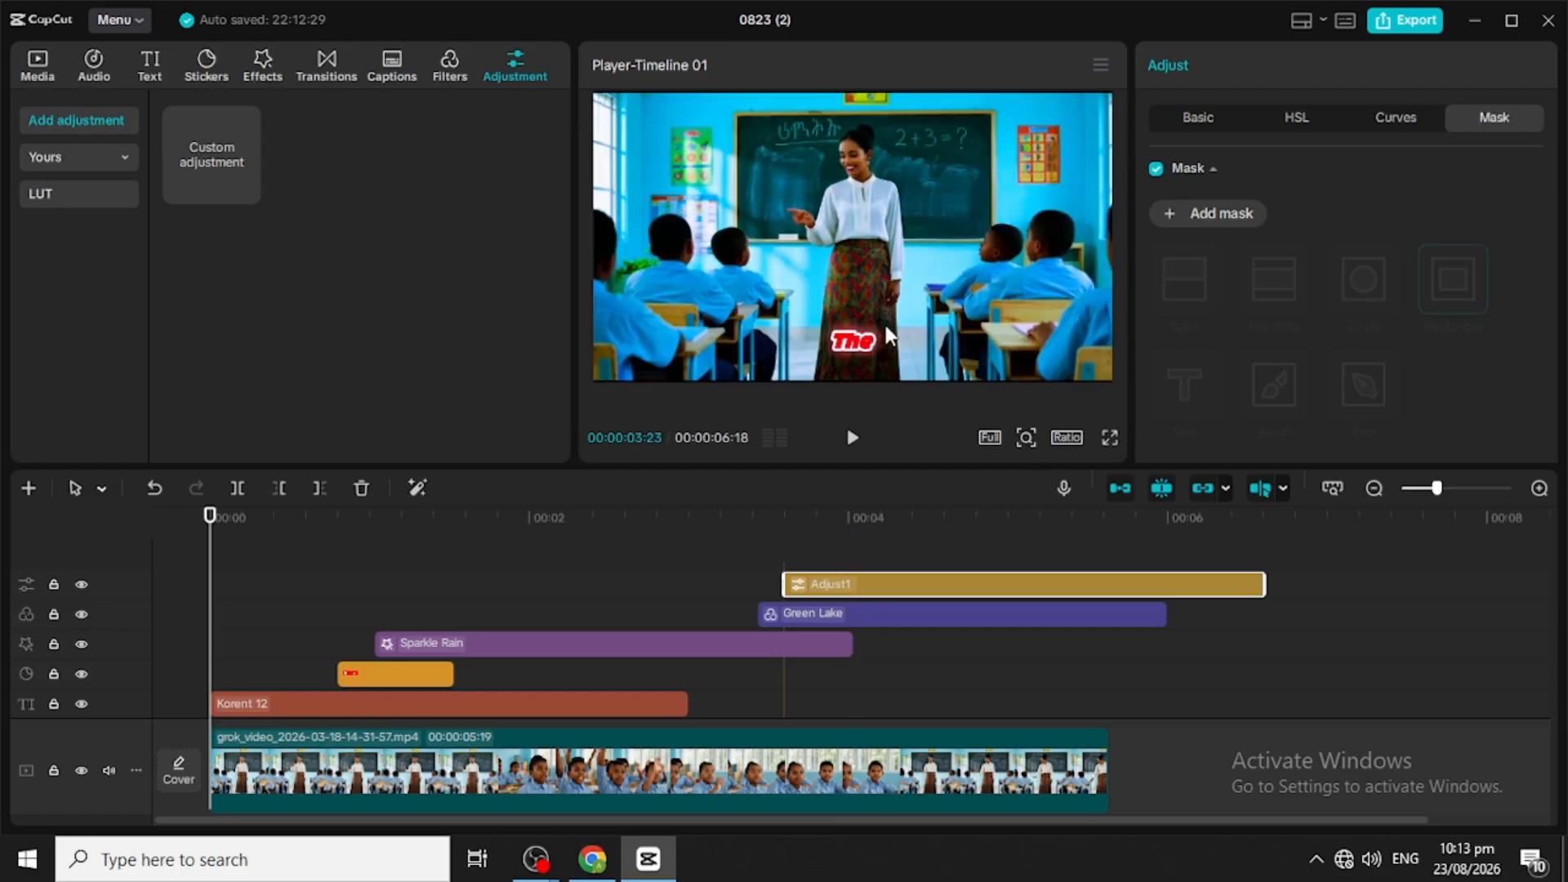
left_click(850, 439)
left_click(850, 439)
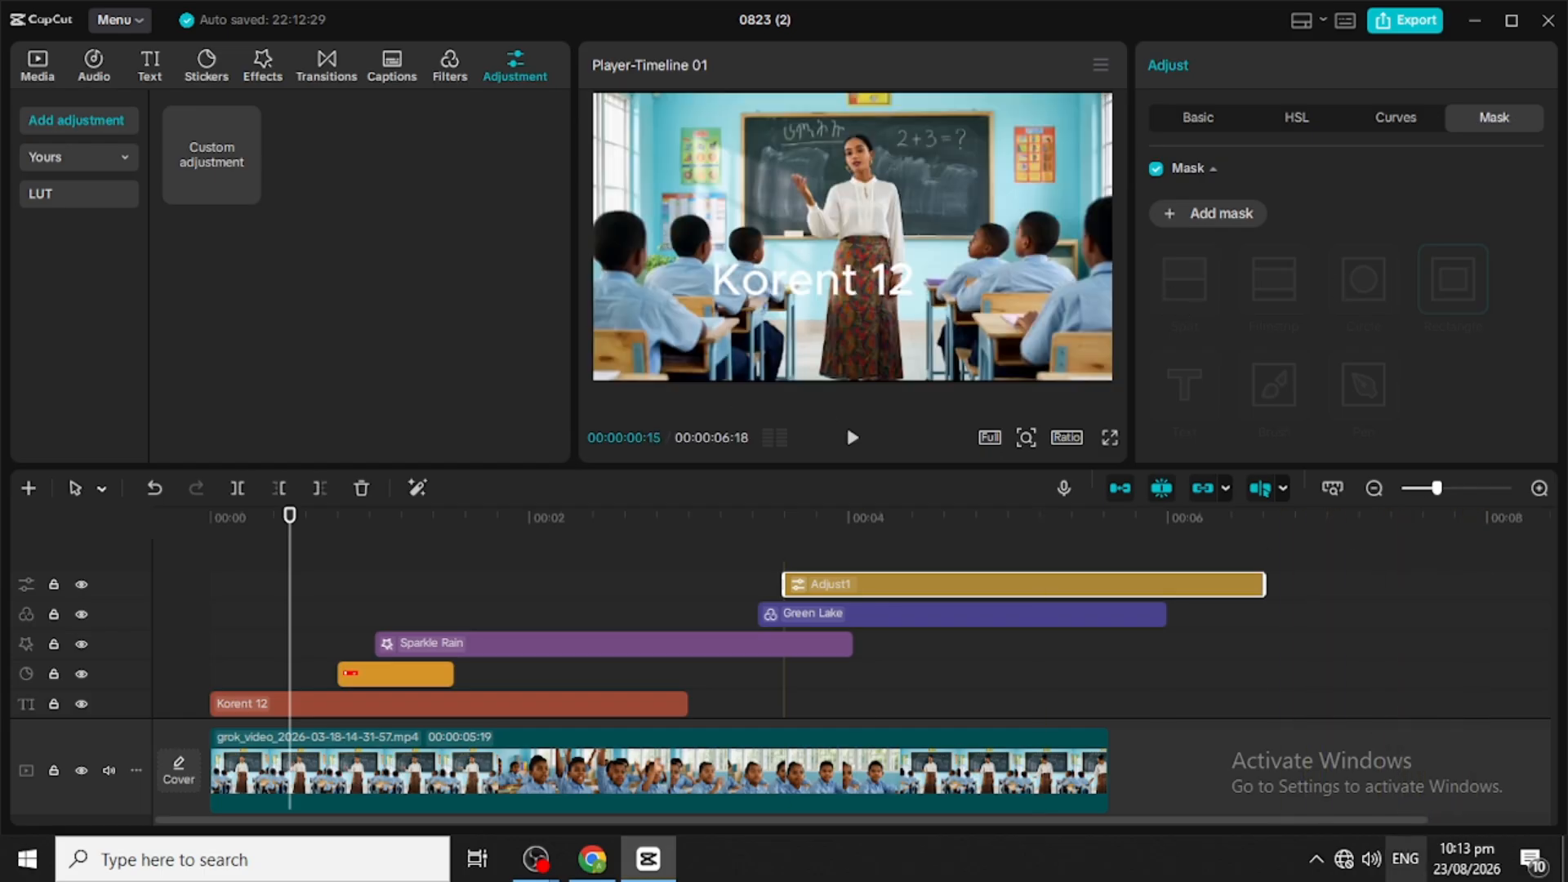
Step: Restart the Windows Wi-Fi connection by switching airplane mode on and off again
left_click(1343, 859)
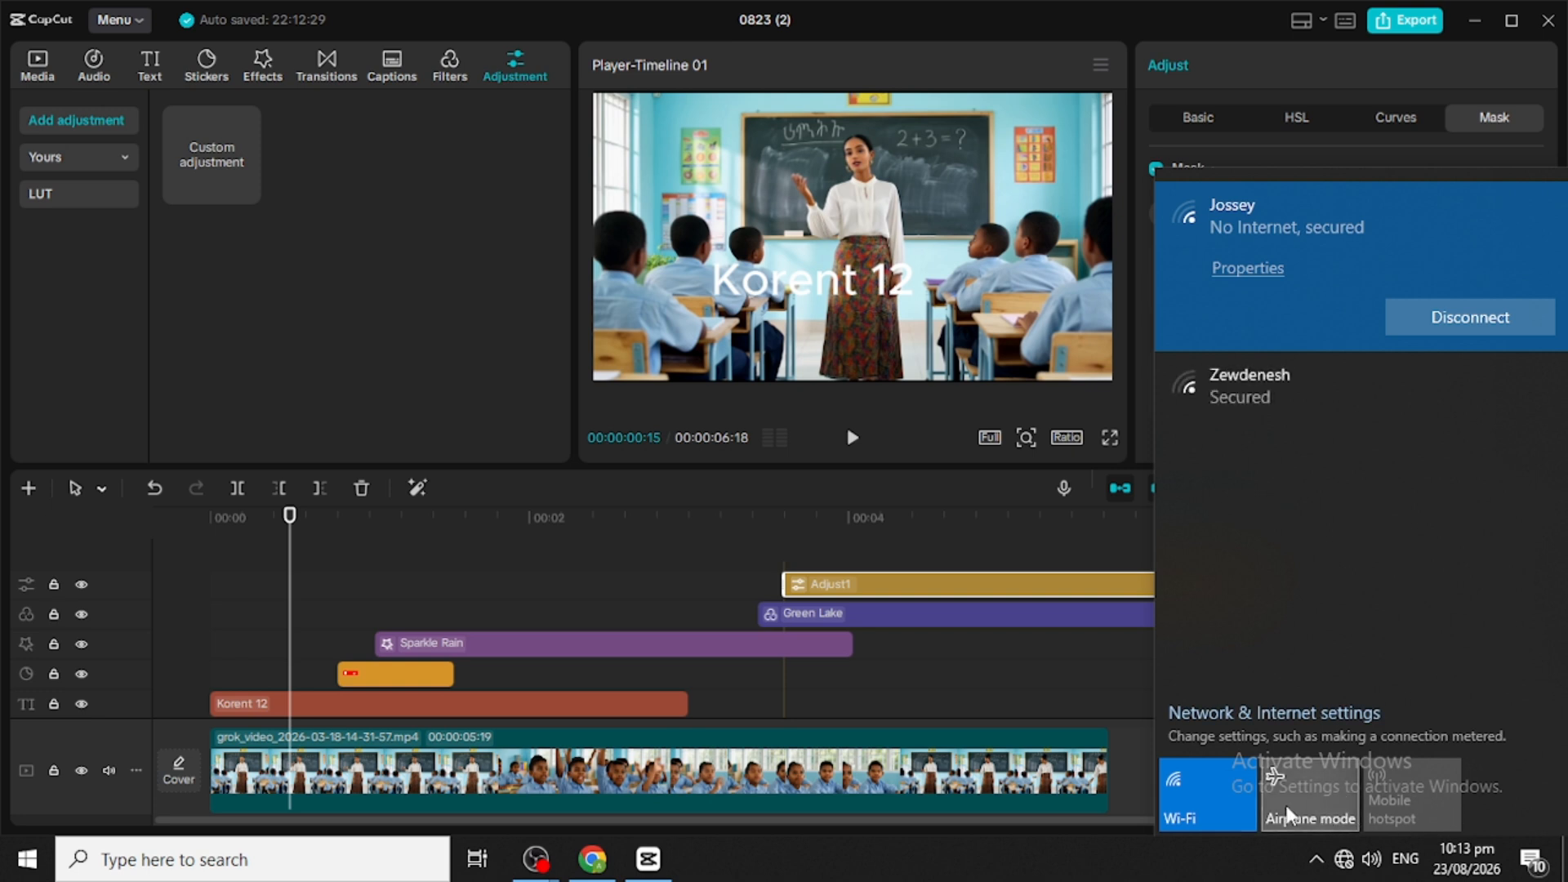
left_click(1310, 800)
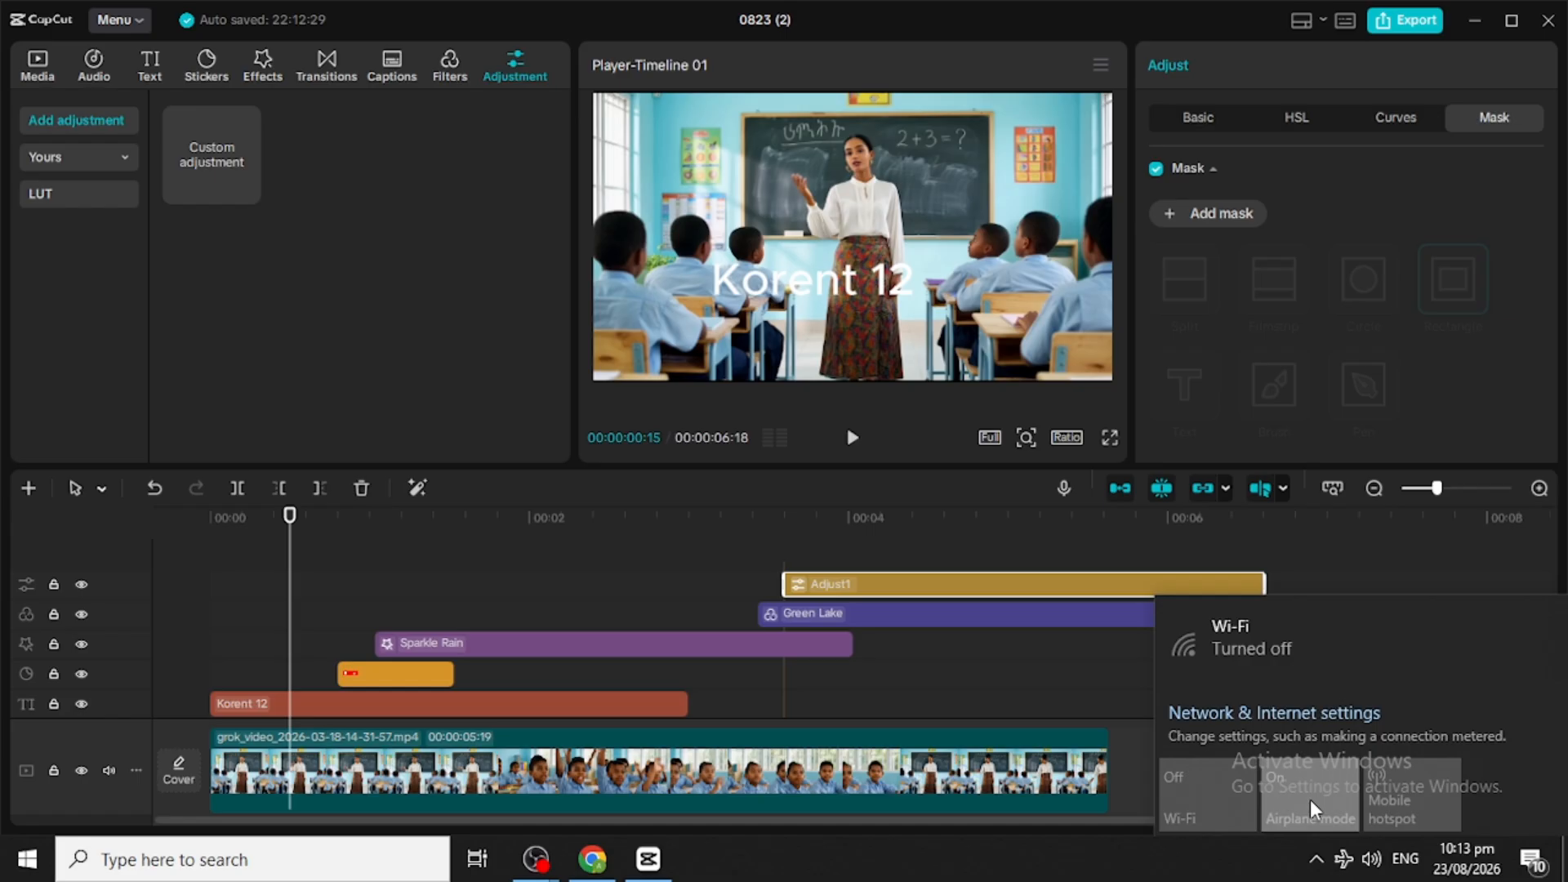
left_click(1310, 800)
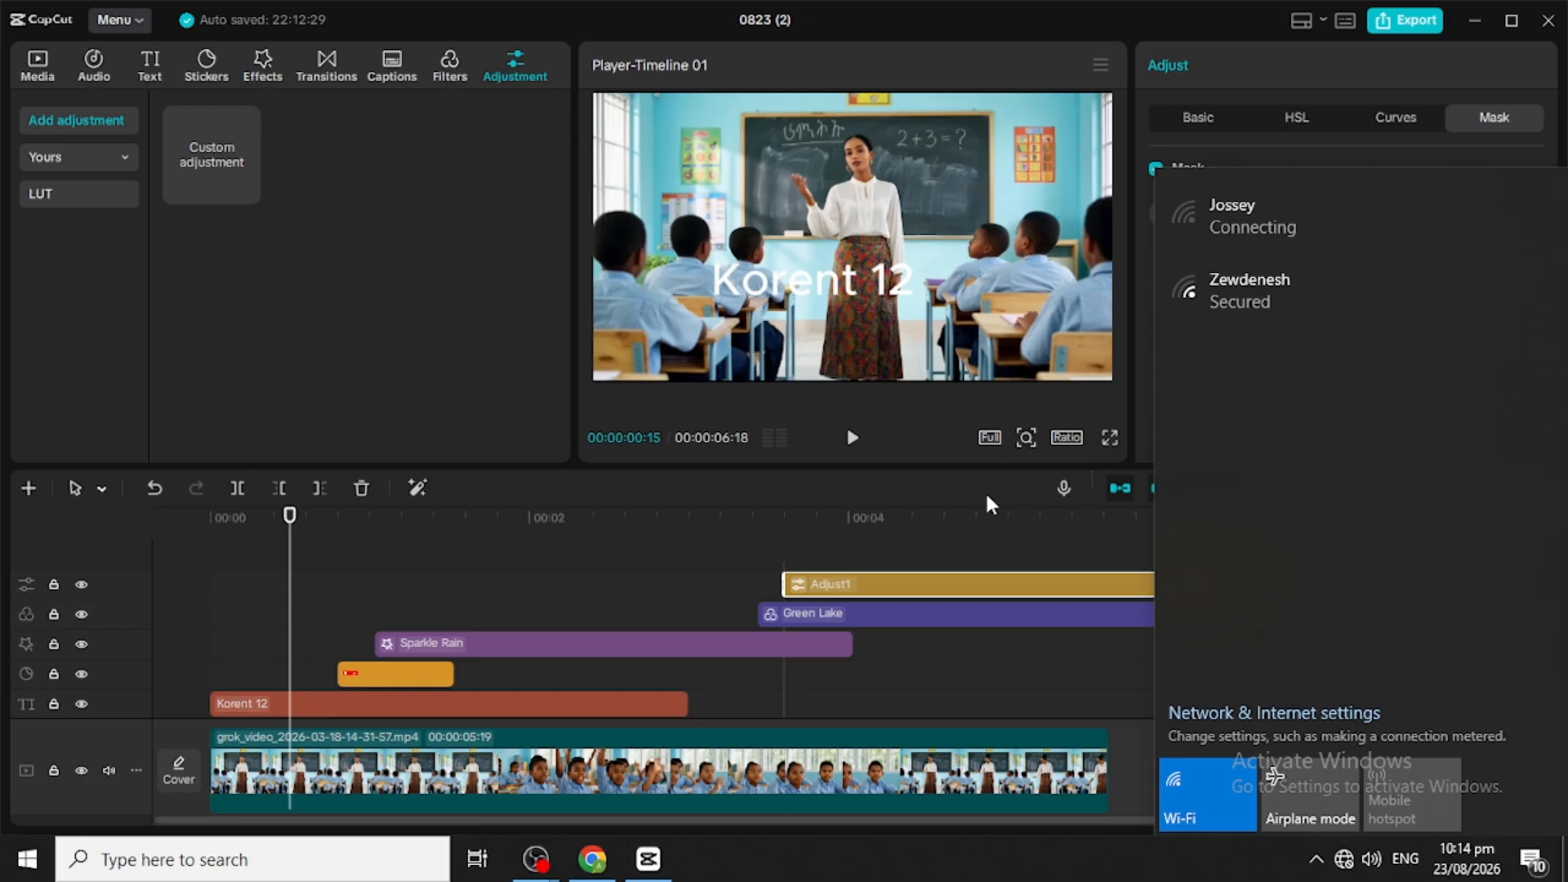
Step: Scrub the playhead from about 00:00:03:20 back to the start, and play the whole timeline to the end
left_click(796, 509)
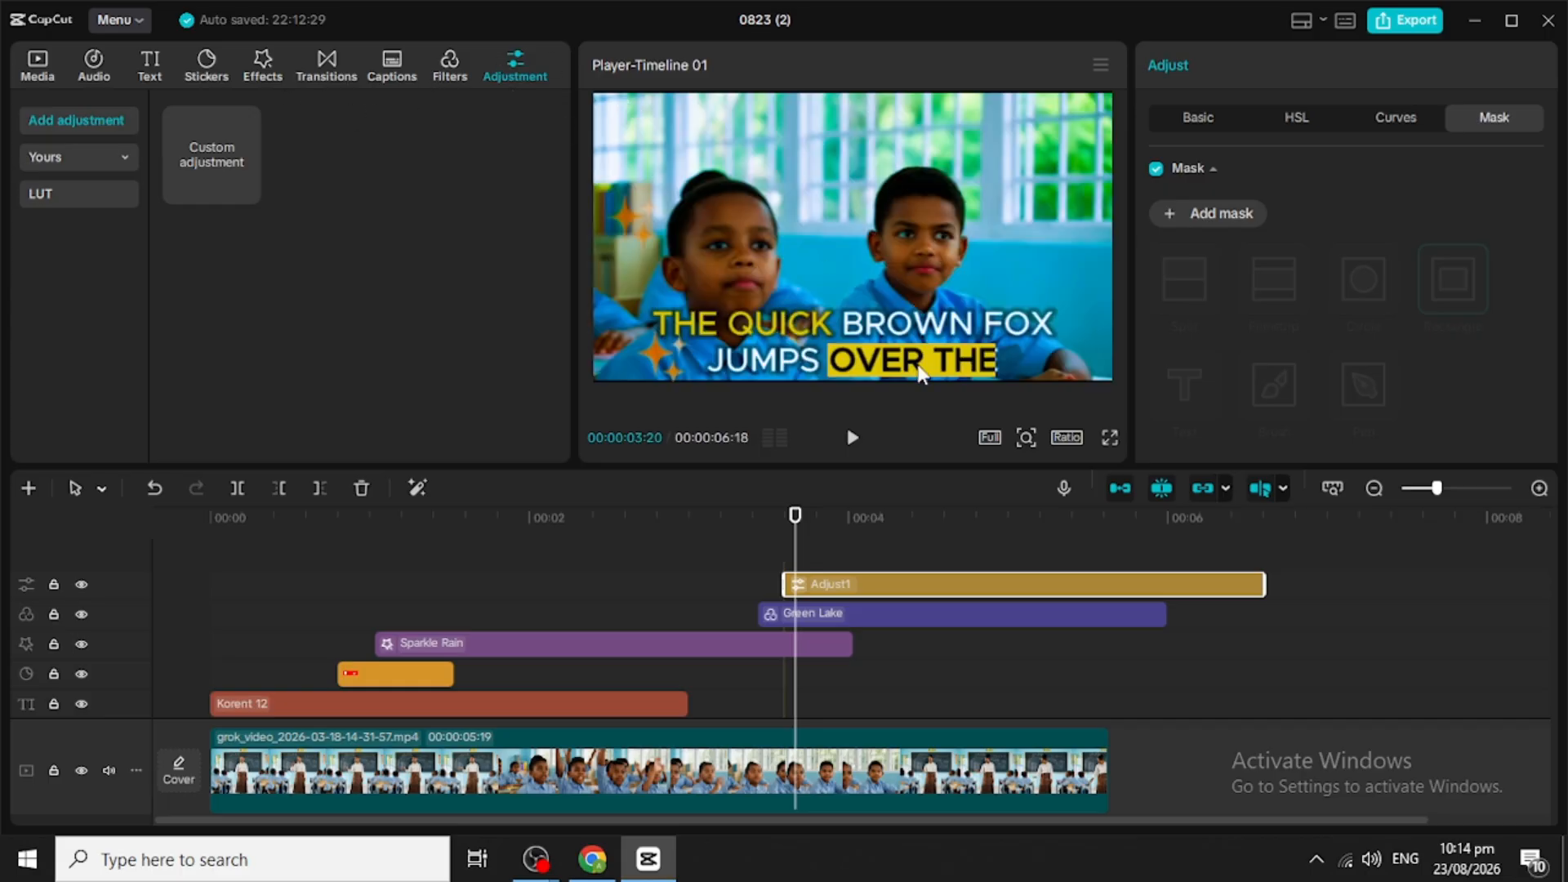
left_click_drag(795, 515, 476, 515)
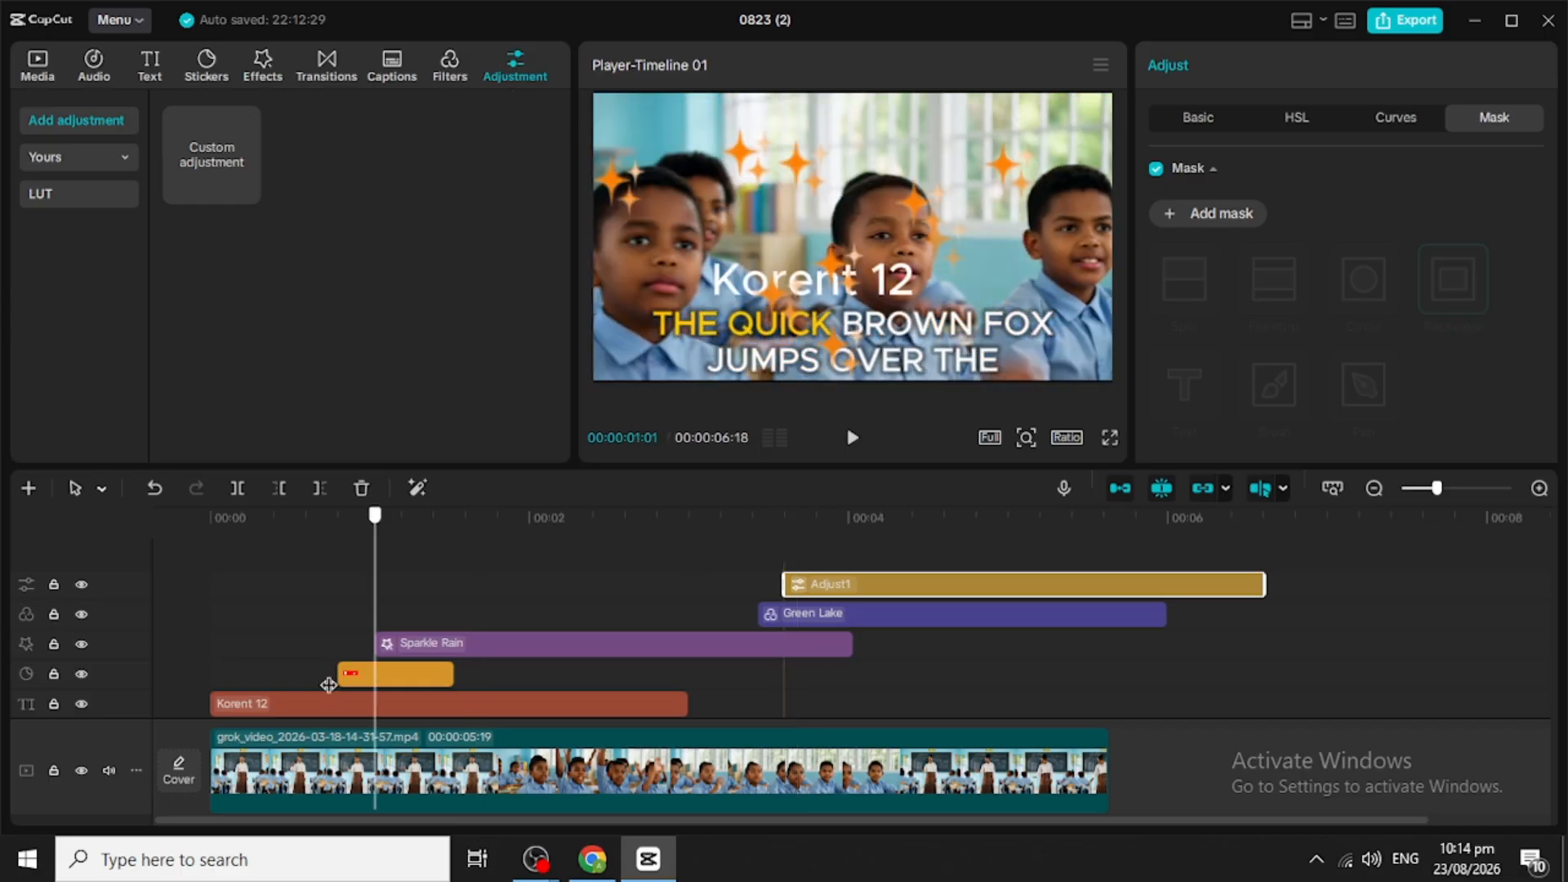
left_click(197, 681)
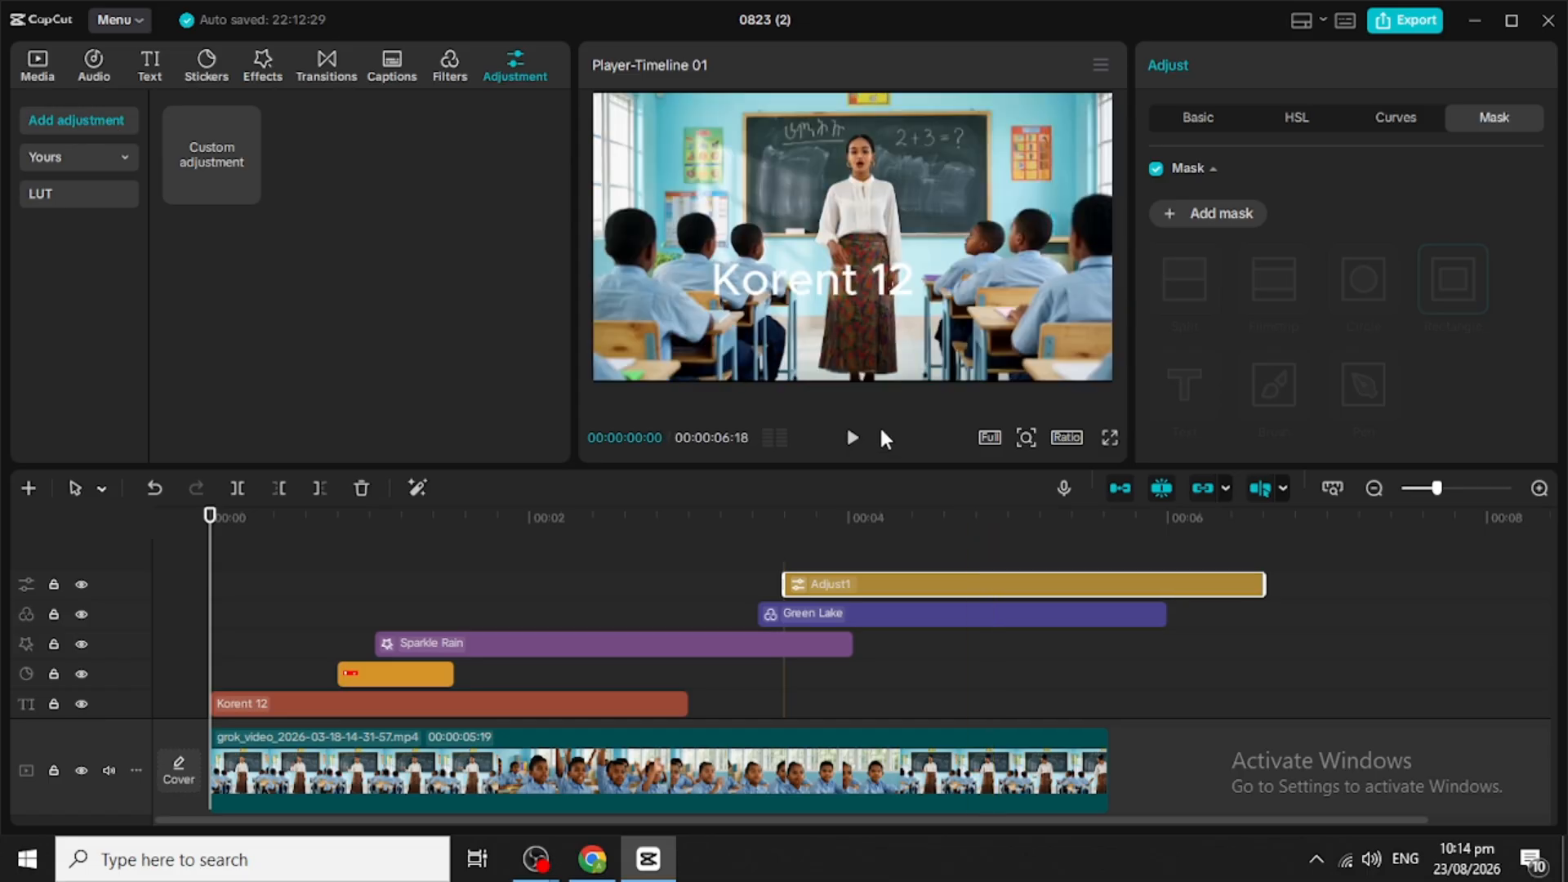
left_click(851, 437)
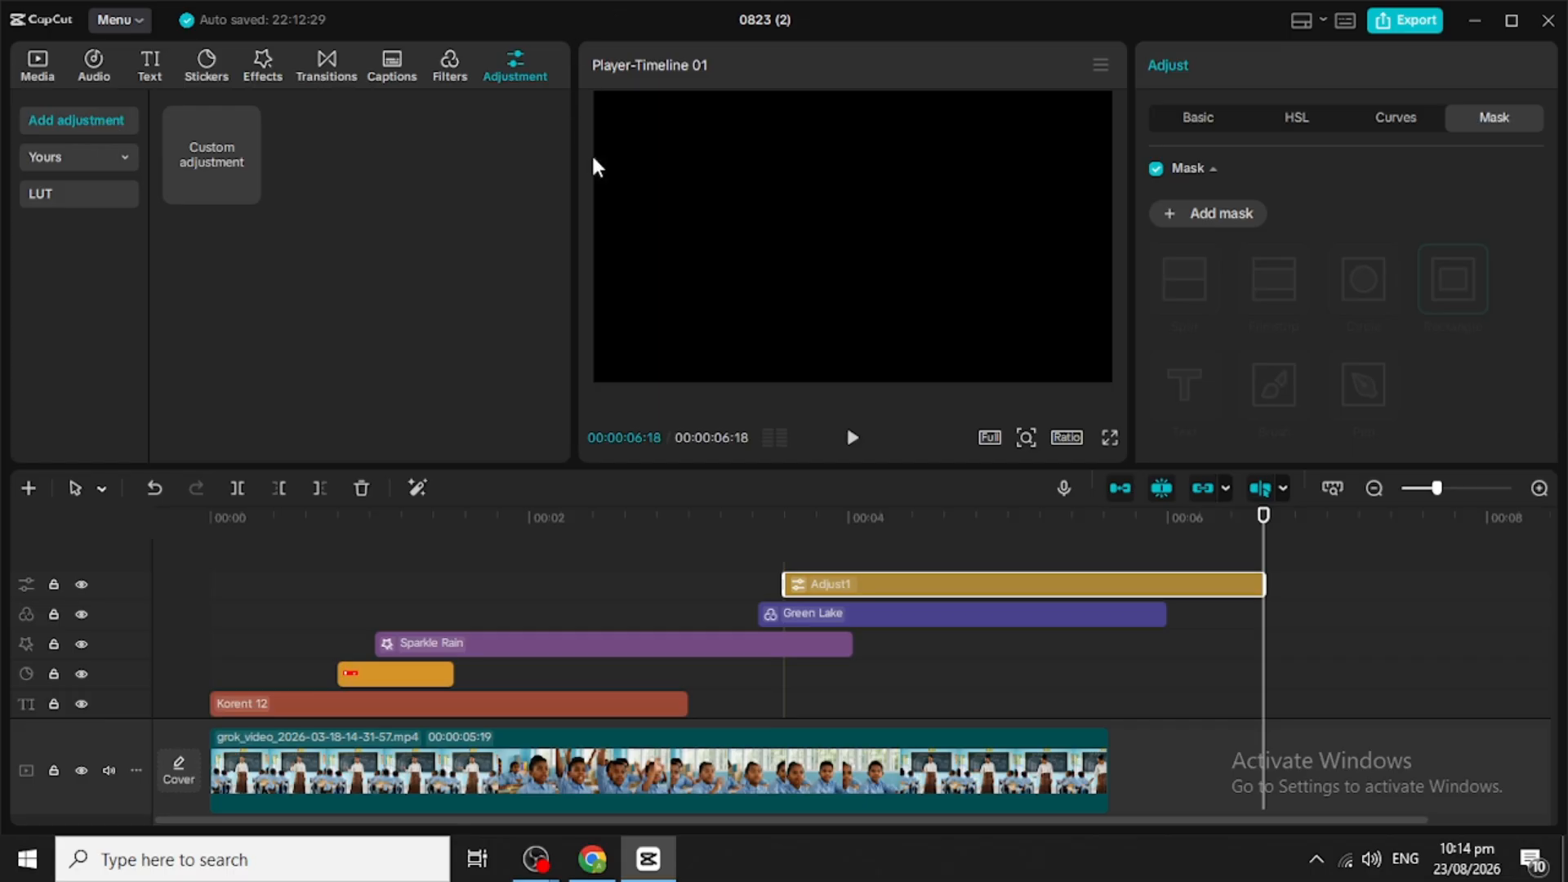
Step: Check the caption templates, return to the adjustment options, and collapse and expand the adjustment clip's mask settings
left_click(400, 65)
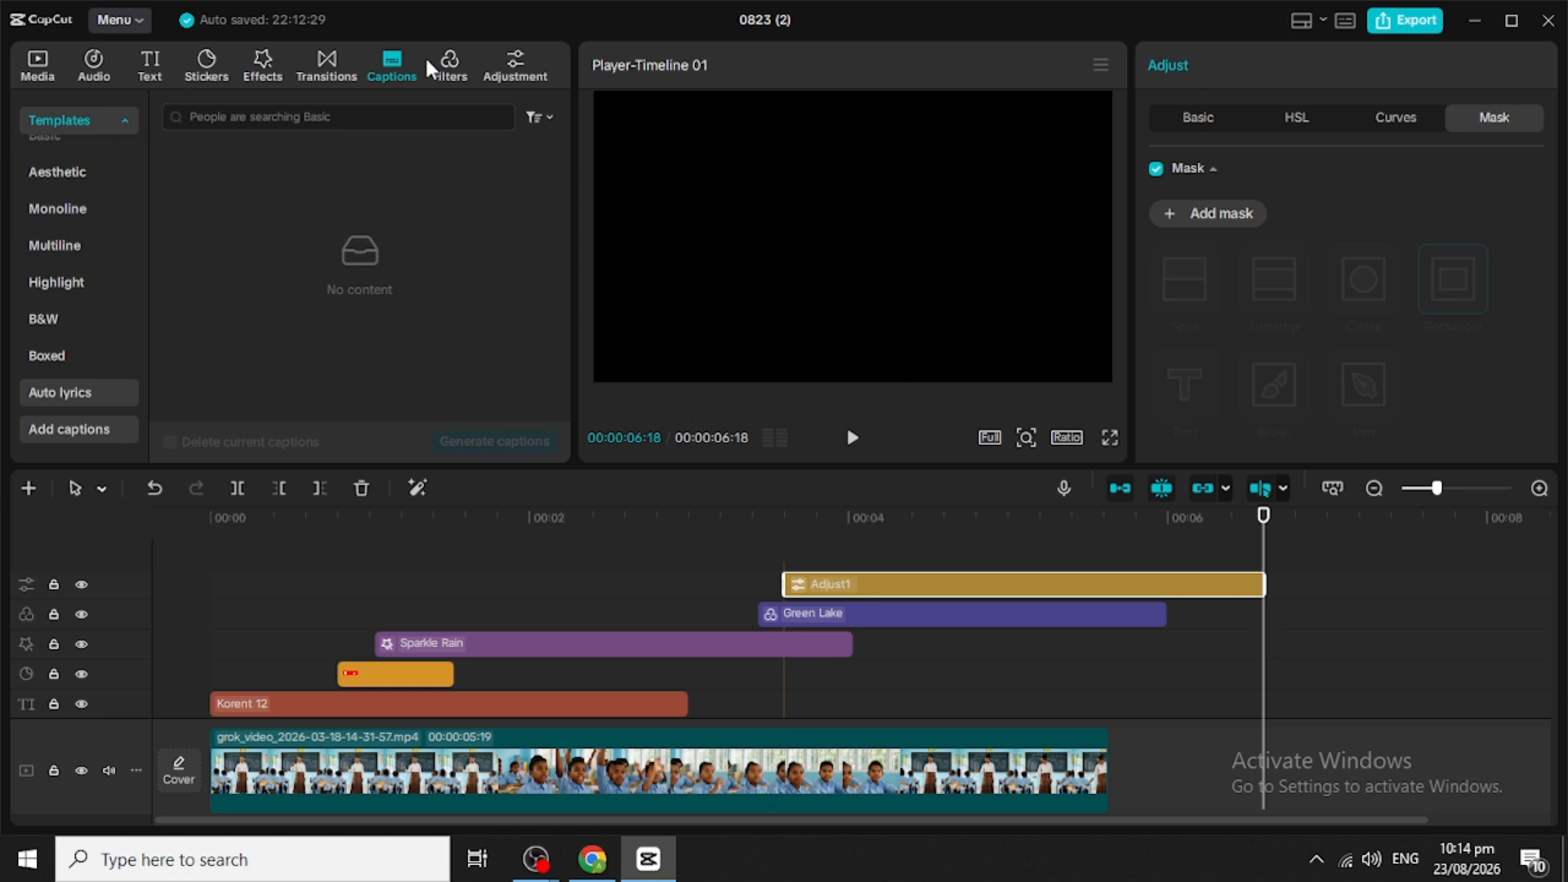
left_click(507, 62)
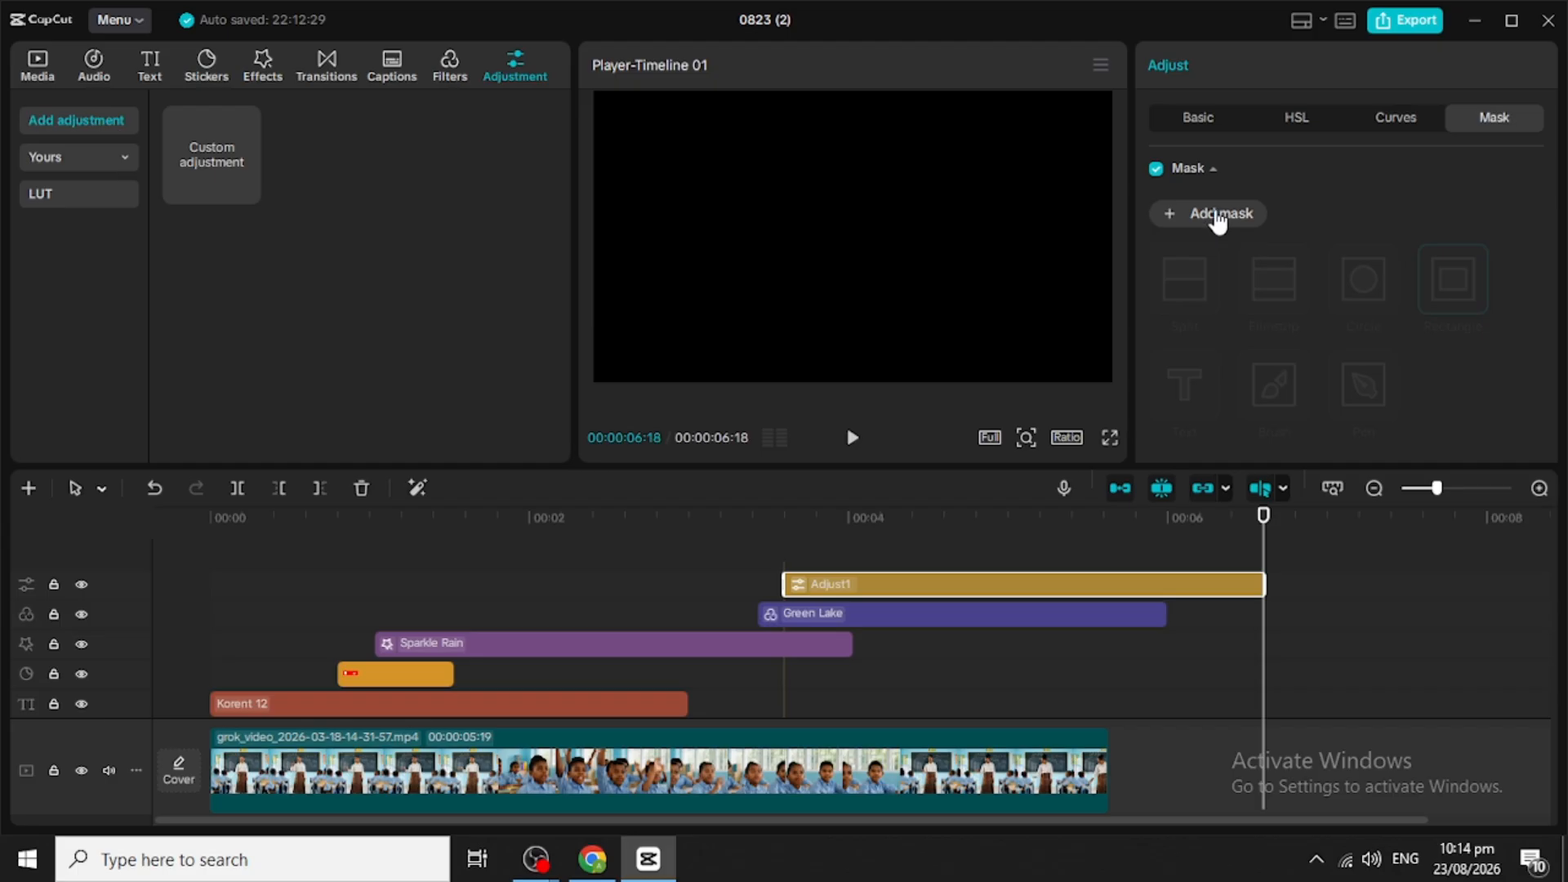
left_click(1214, 169)
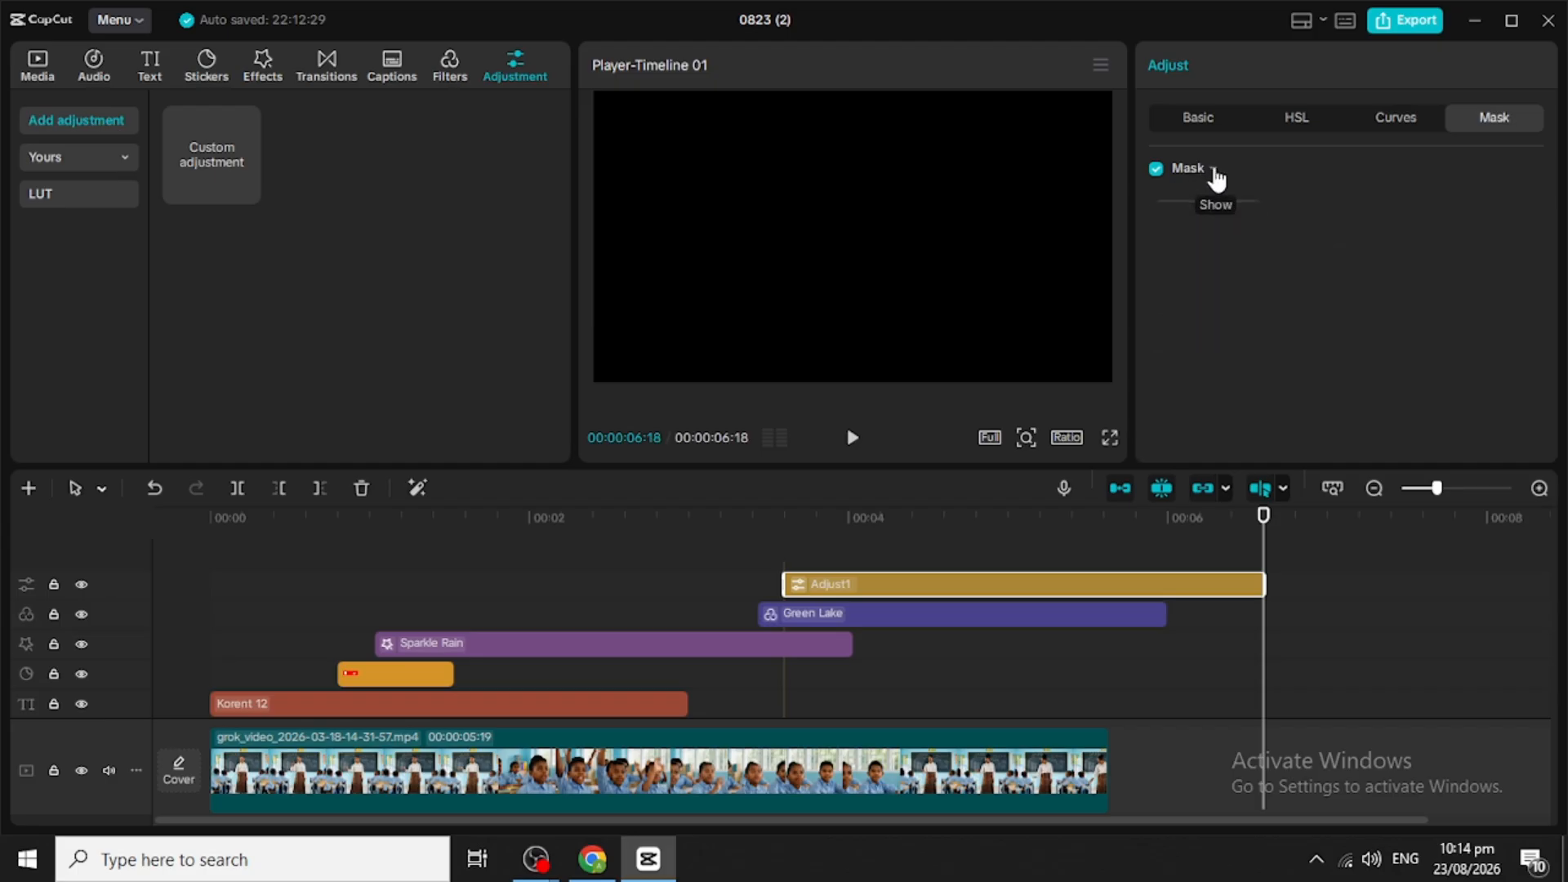
left_click(1214, 169)
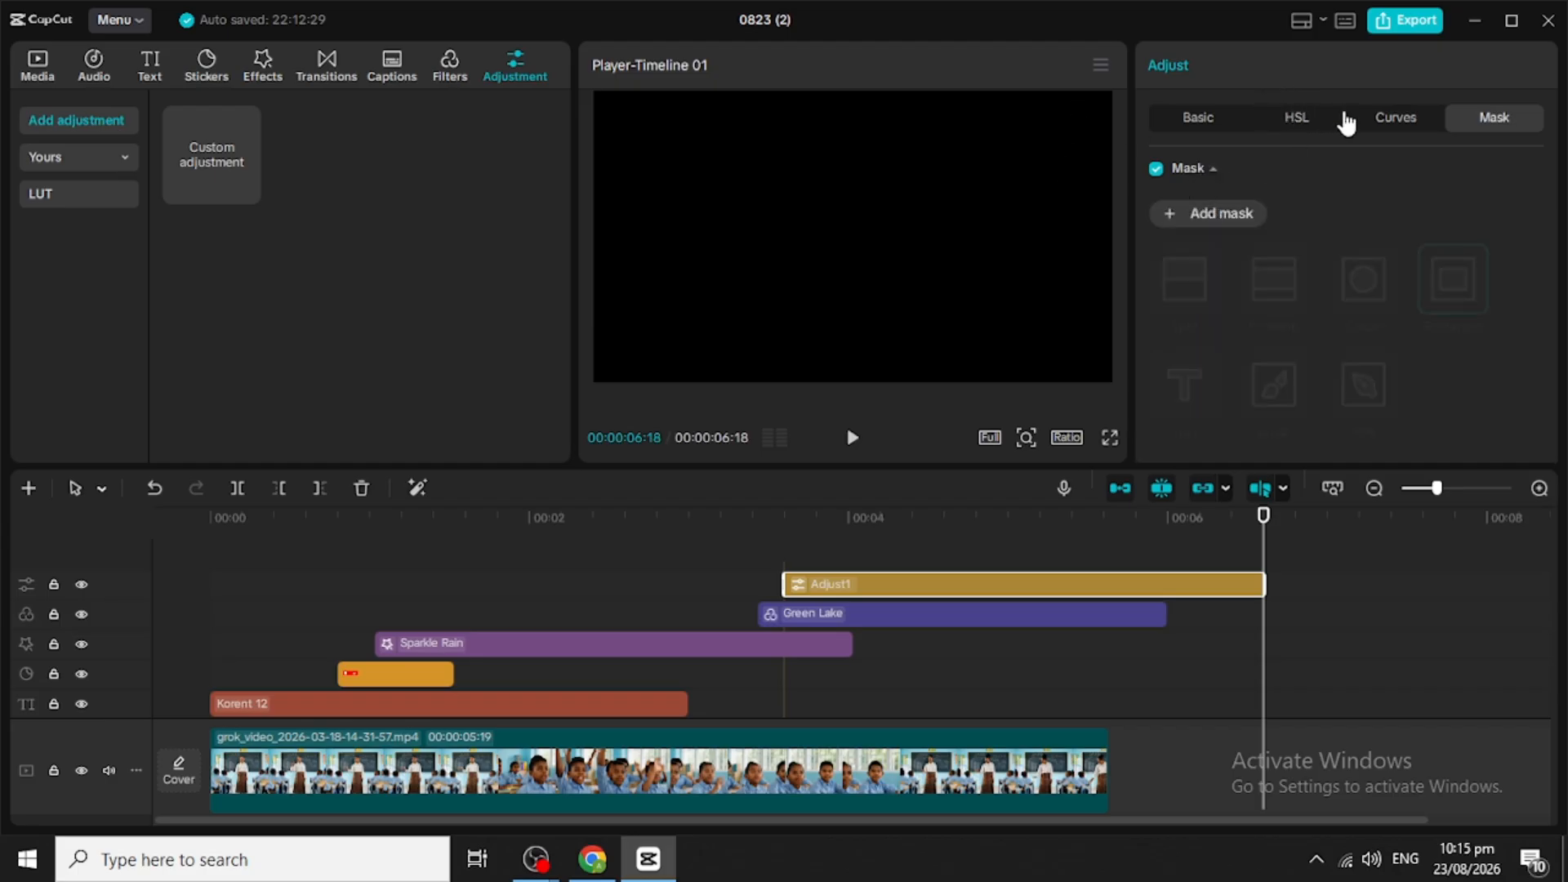
Step: Examine the adjustment clip's Luma, Red, Green and Blue curves, and preview the timeline from the start to 00:00:00:27
left_click(1397, 118)
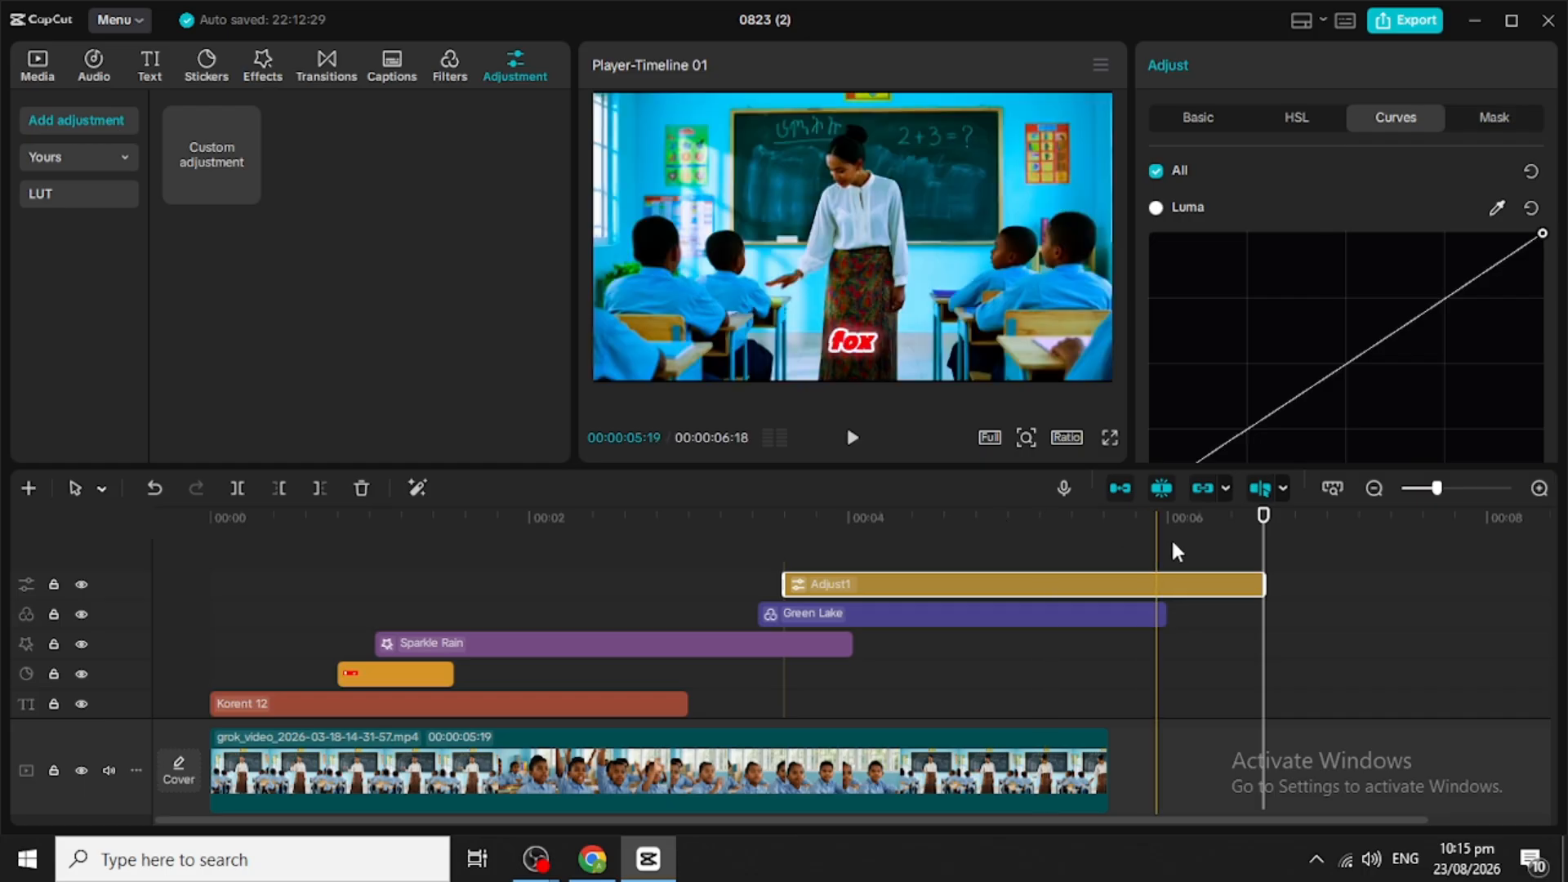
left_click_drag(1253, 511, 1209, 516)
key("Home")
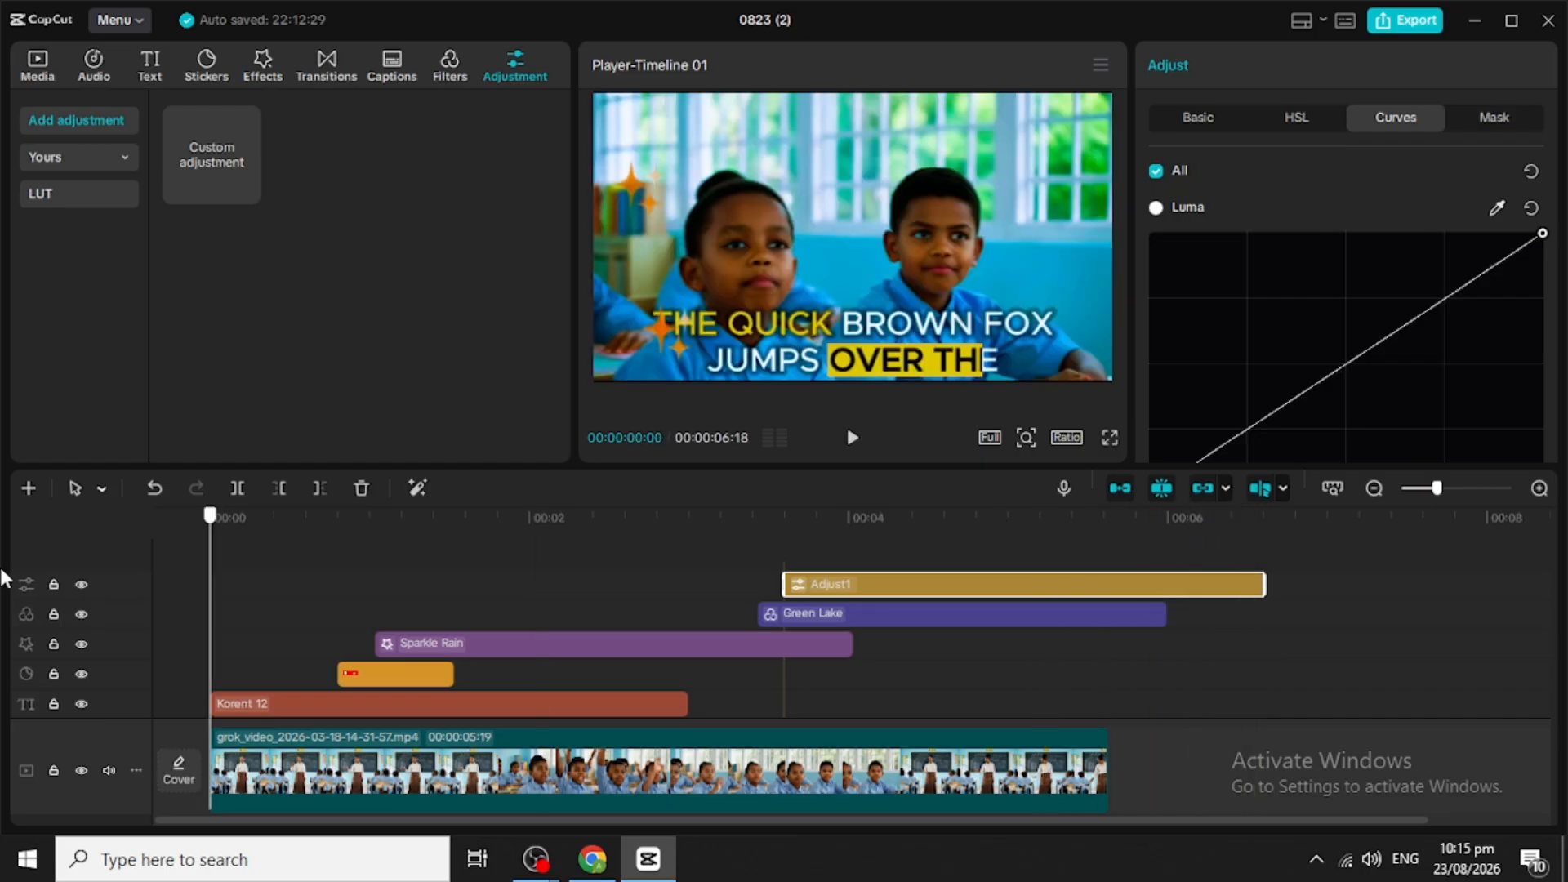
scroll(1388, 280, "down", 6)
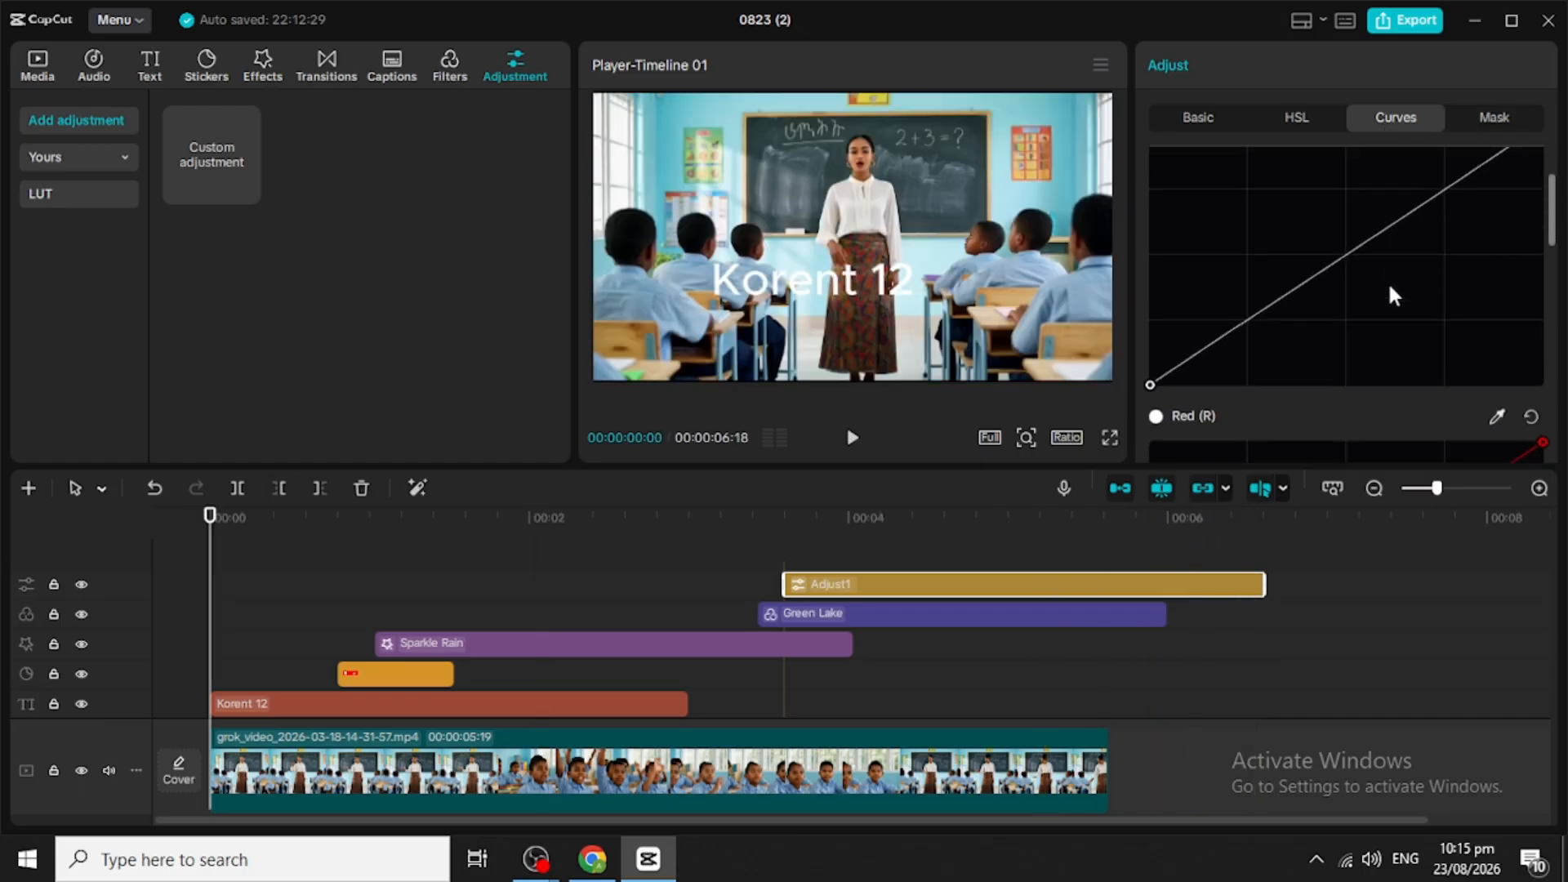
scroll(1388, 281, "down", 2)
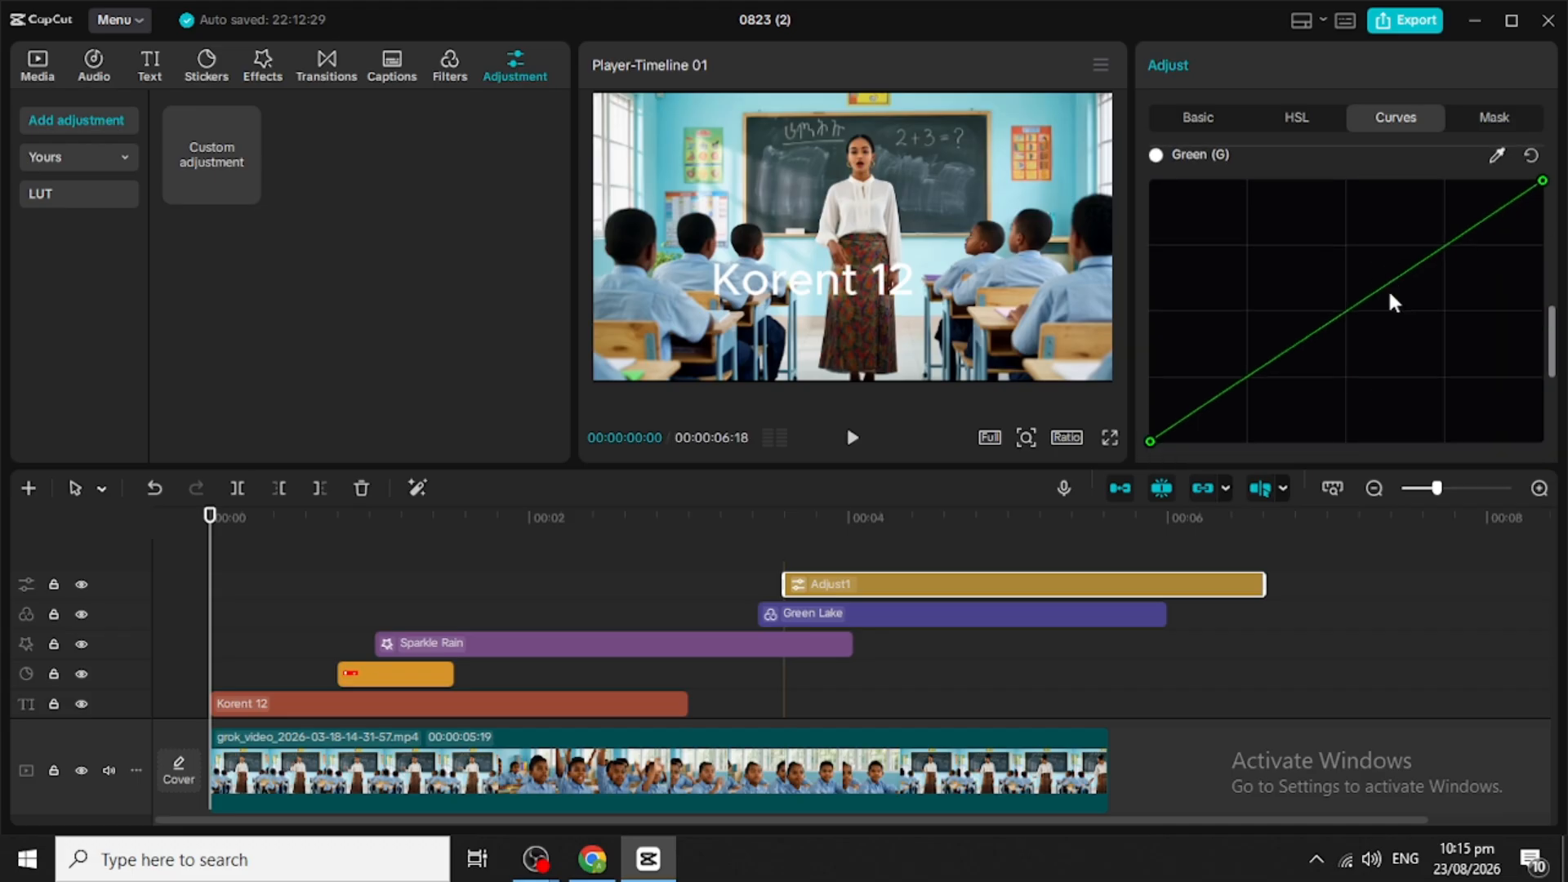
scroll(1388, 287, "up", 5)
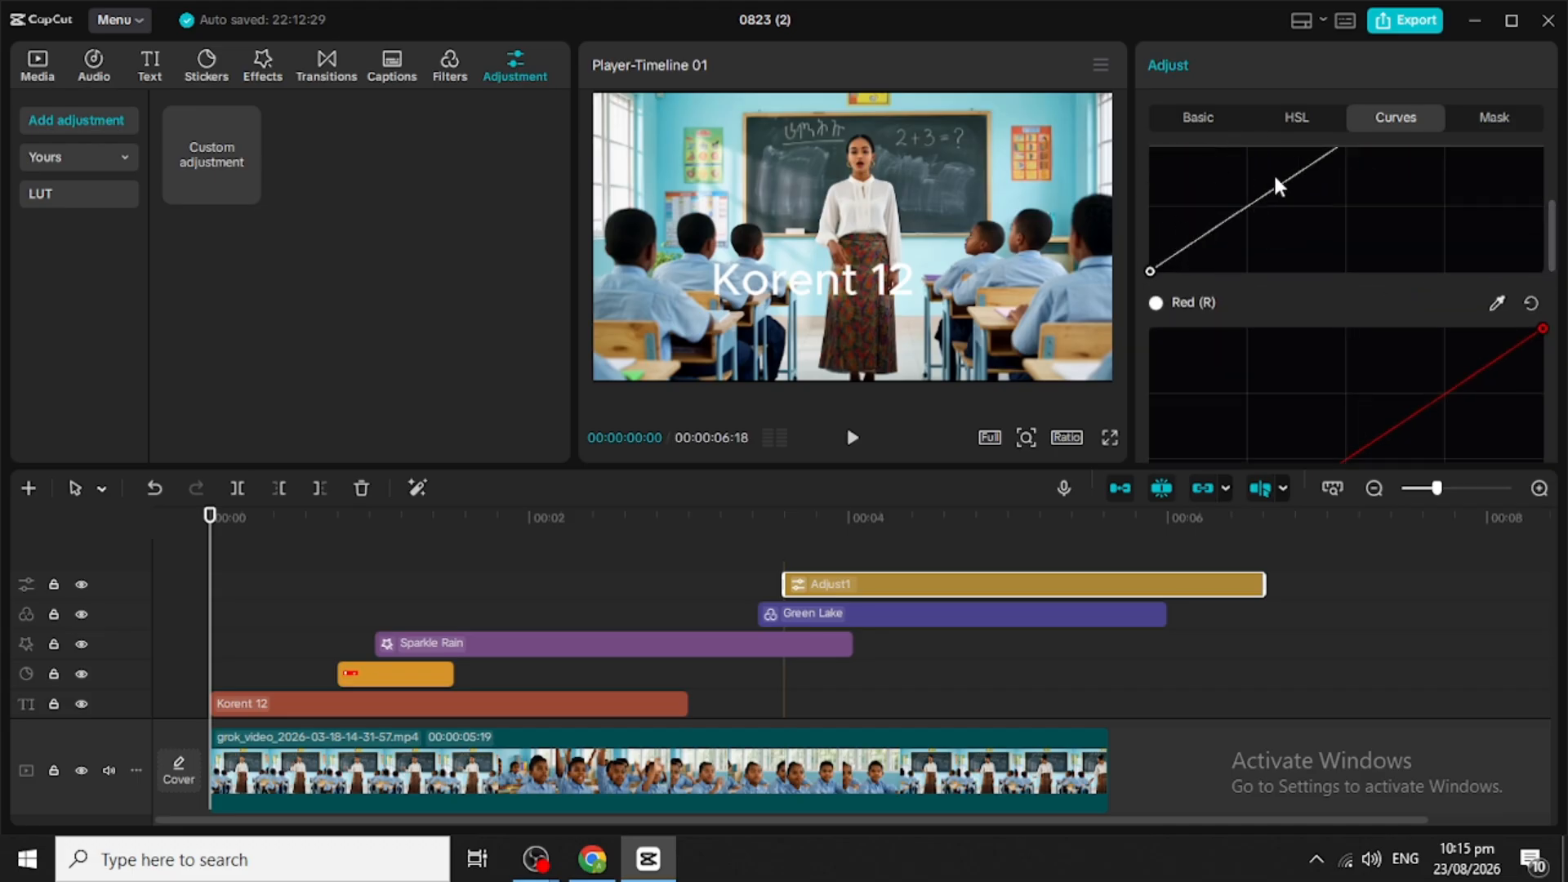
scroll(1247, 292, "up", 5)
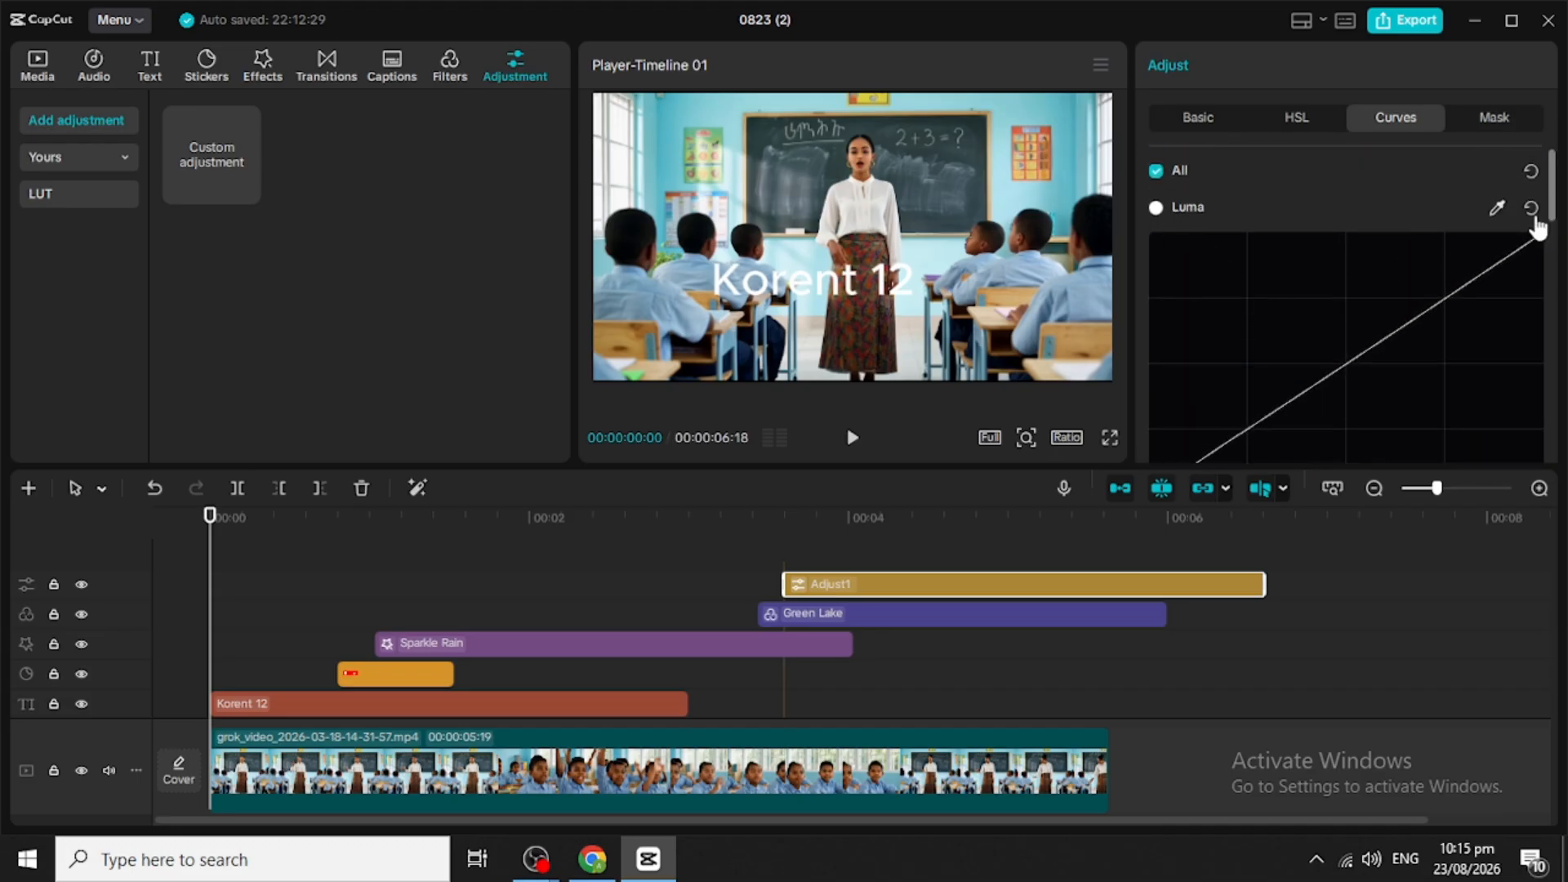
scroll(1305, 364, "down", 5)
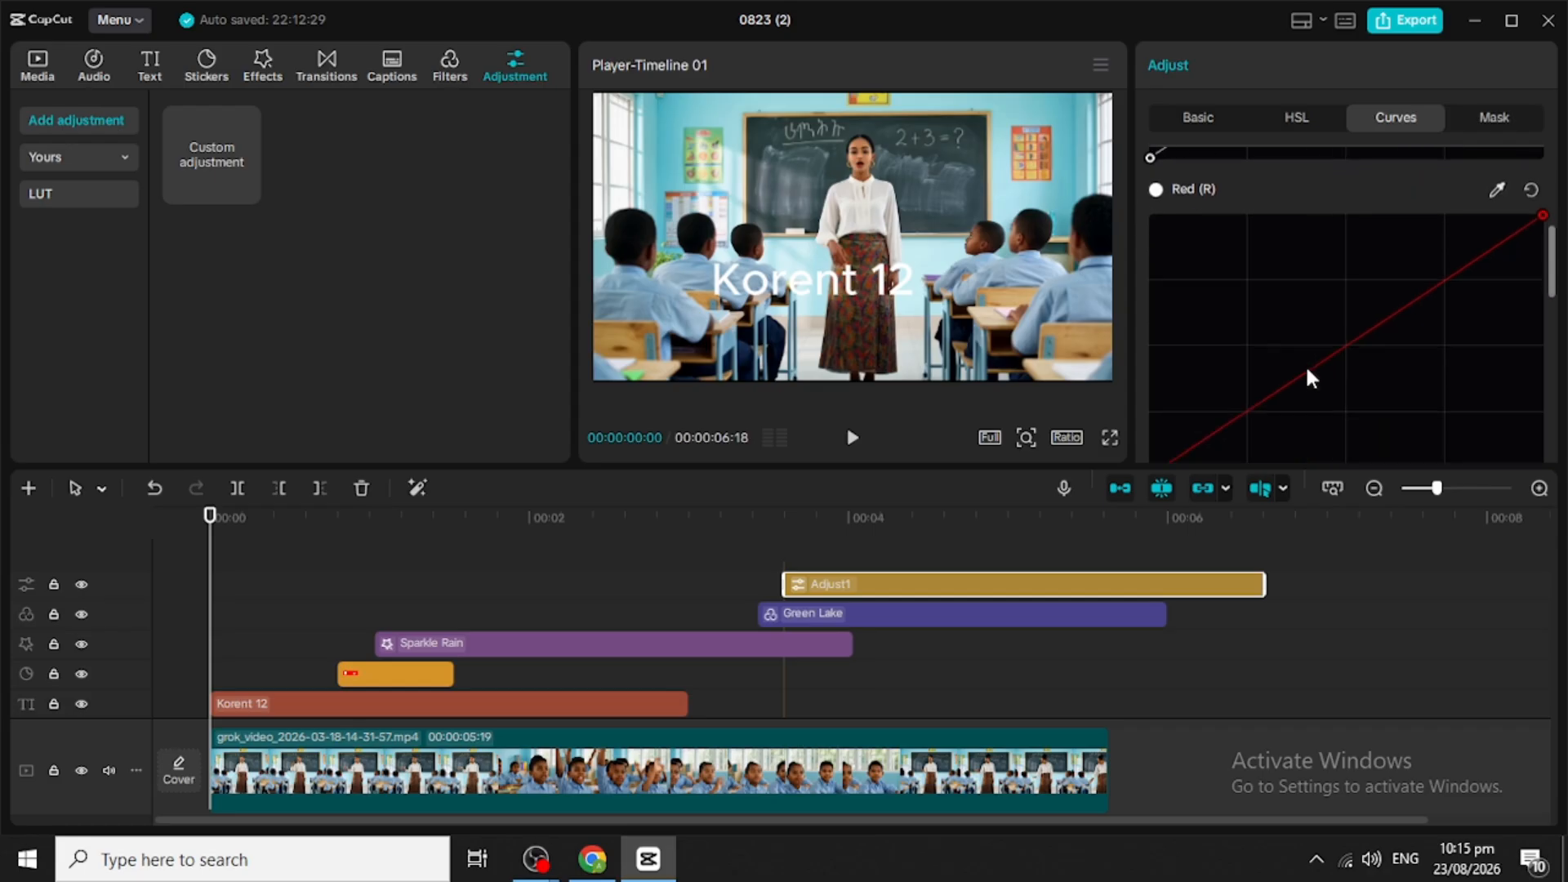
scroll(1365, 346, "down", 5)
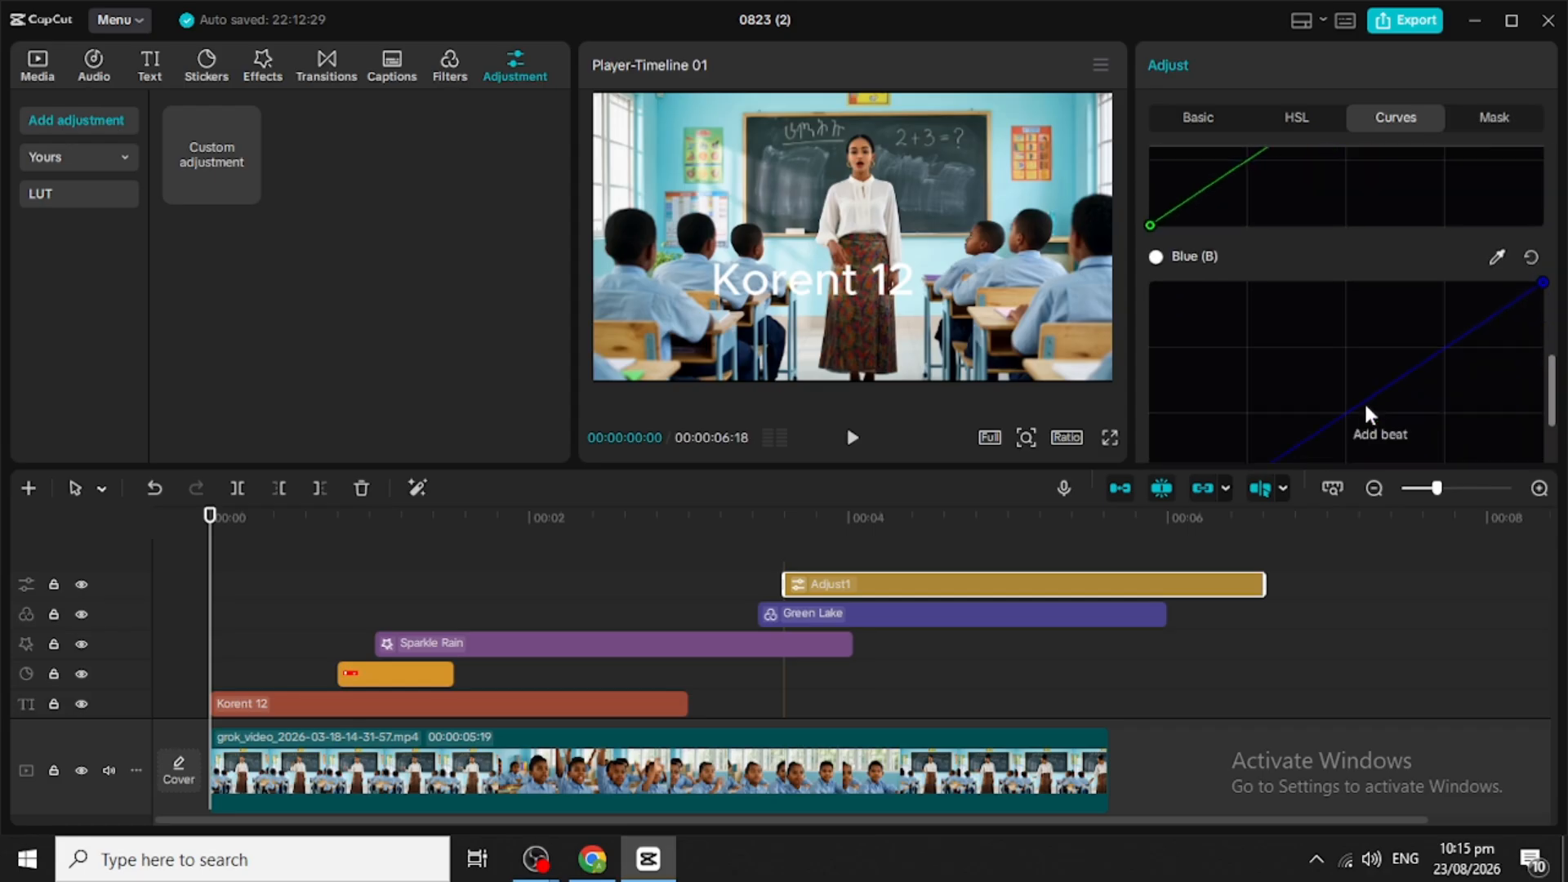
scroll(1336, 350, "down", 1)
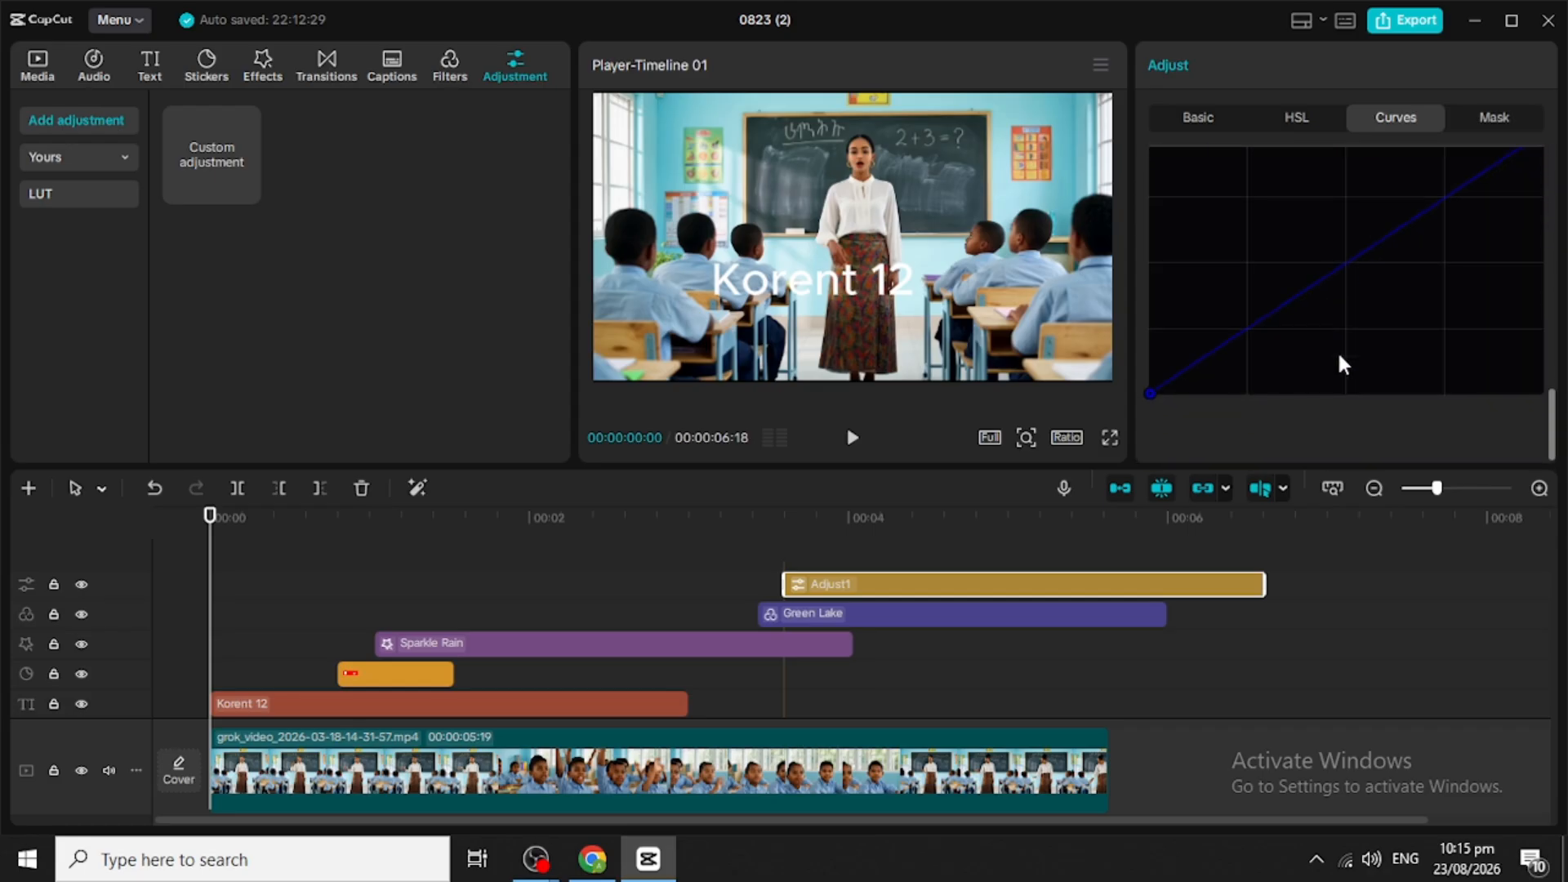
scroll(1219, 300, "up", 5)
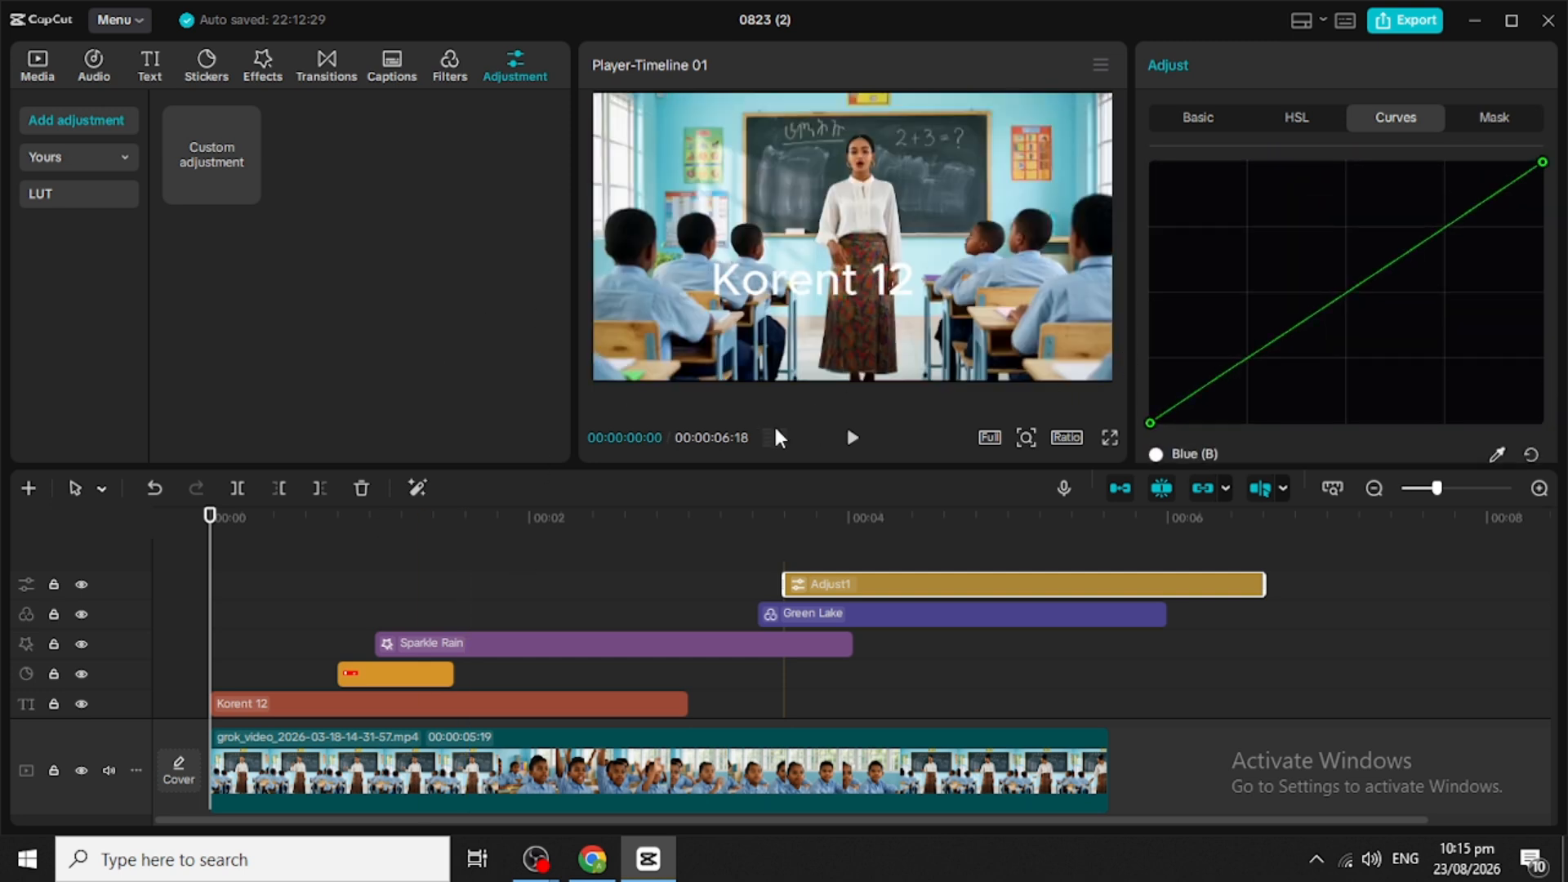
left_click(849, 441)
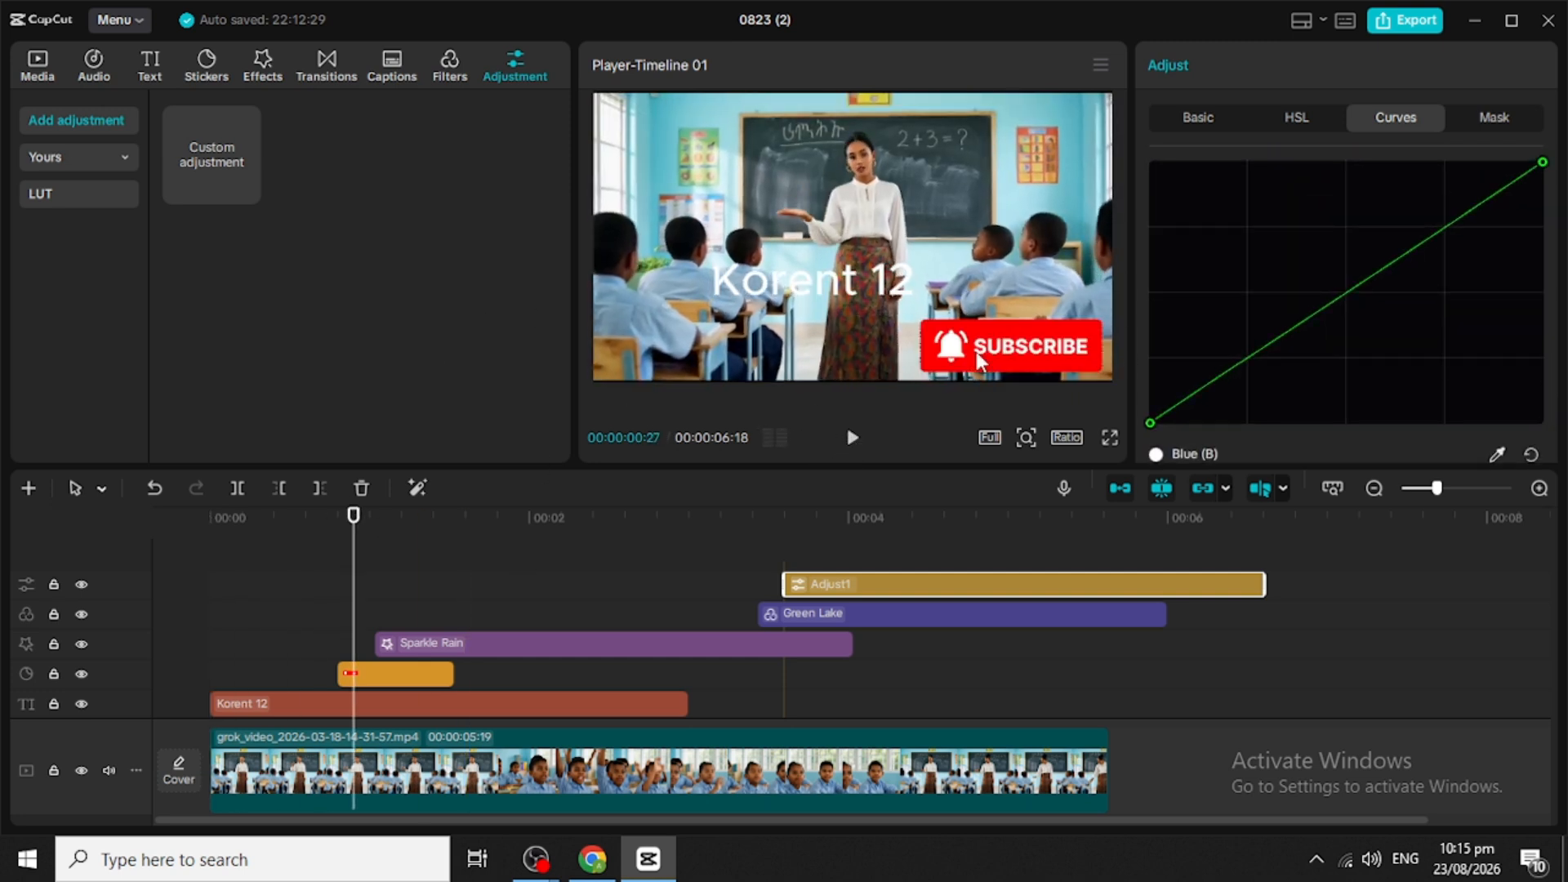
Step: Add five points along the adjustment clip's Green curve, raising the one in the lower part slightly above the diagonal
left_click(1197, 392)
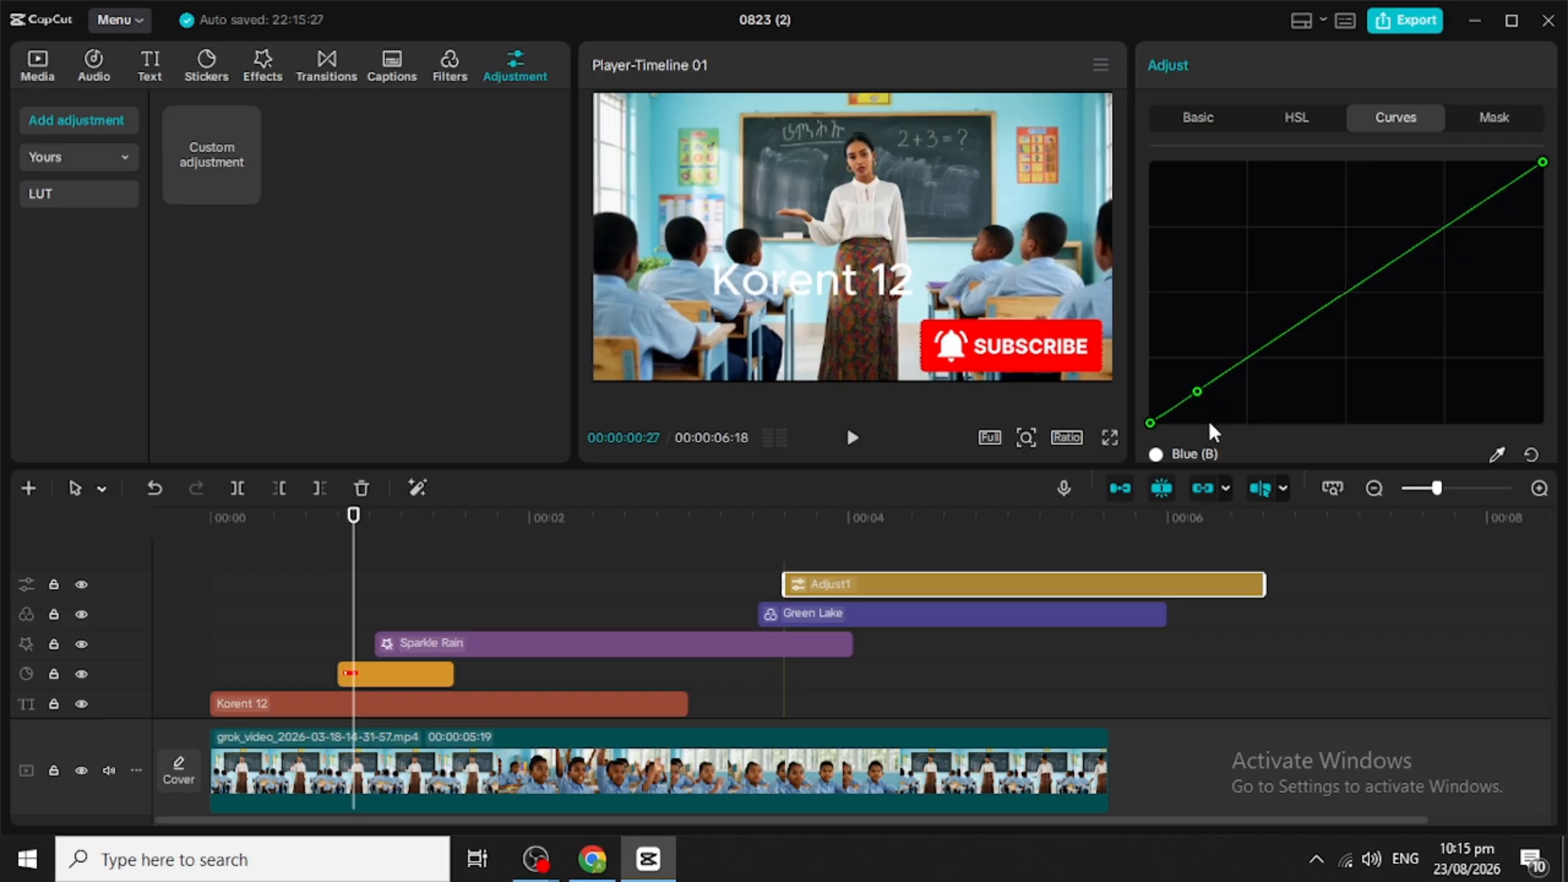
left_click(1286, 333)
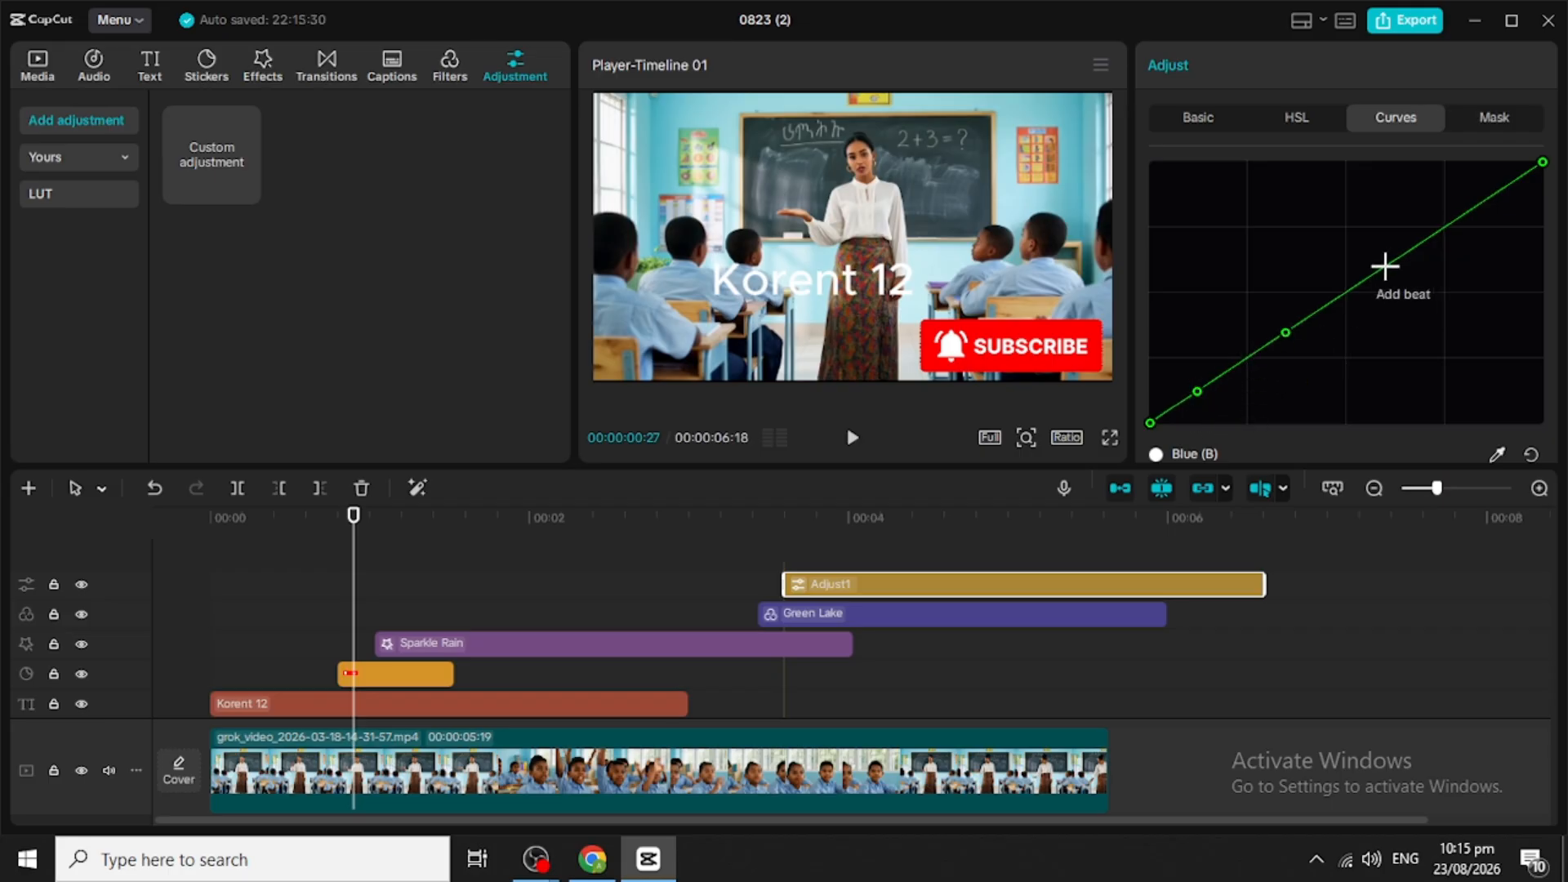
left_click(1386, 266)
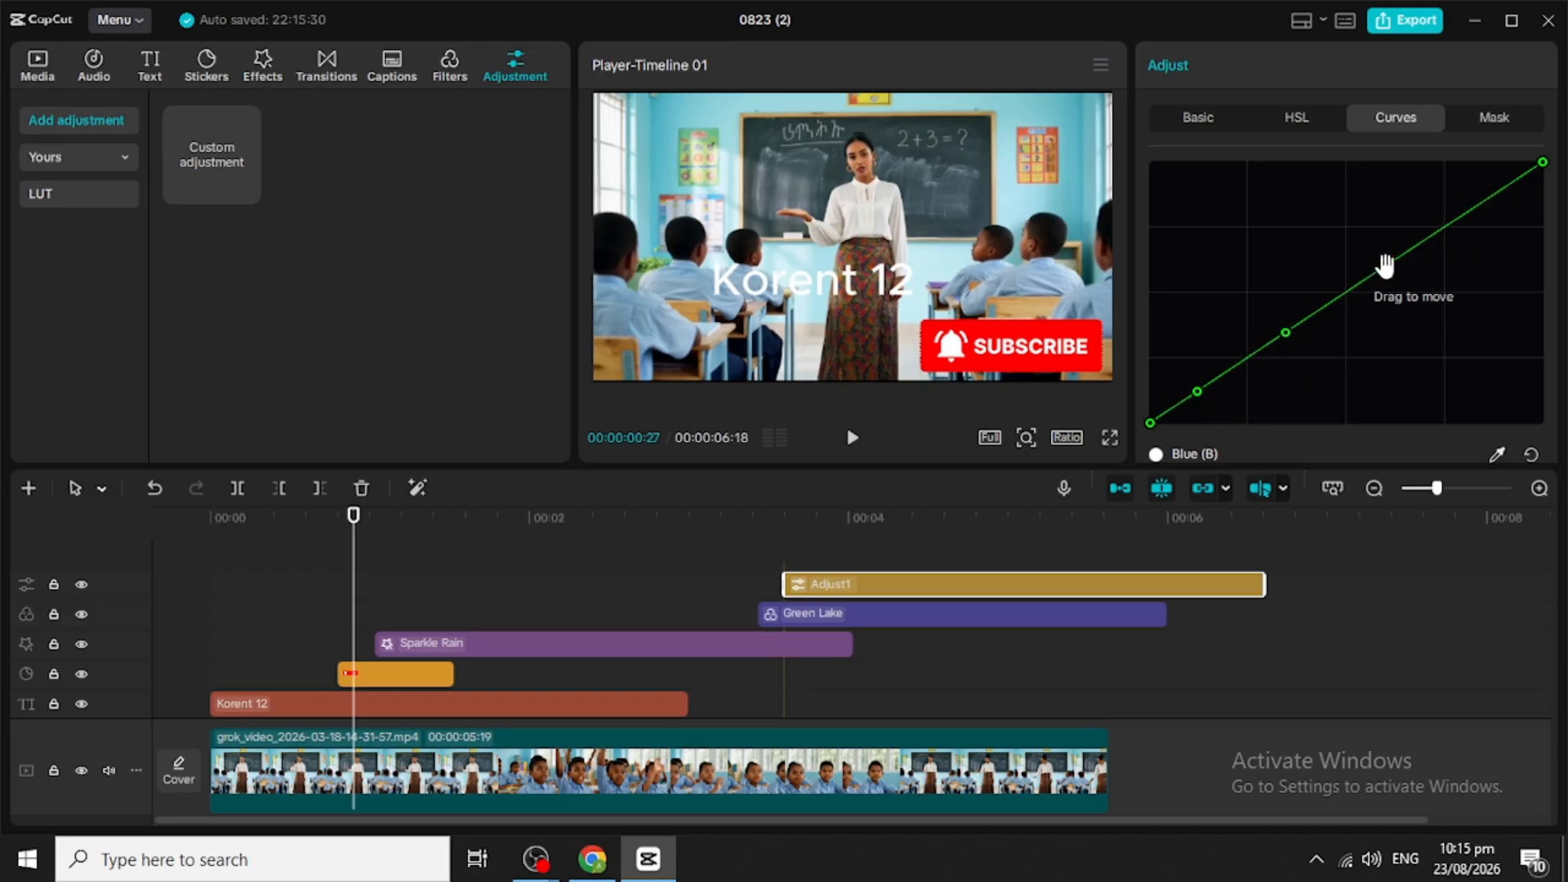
left_click(1496, 193)
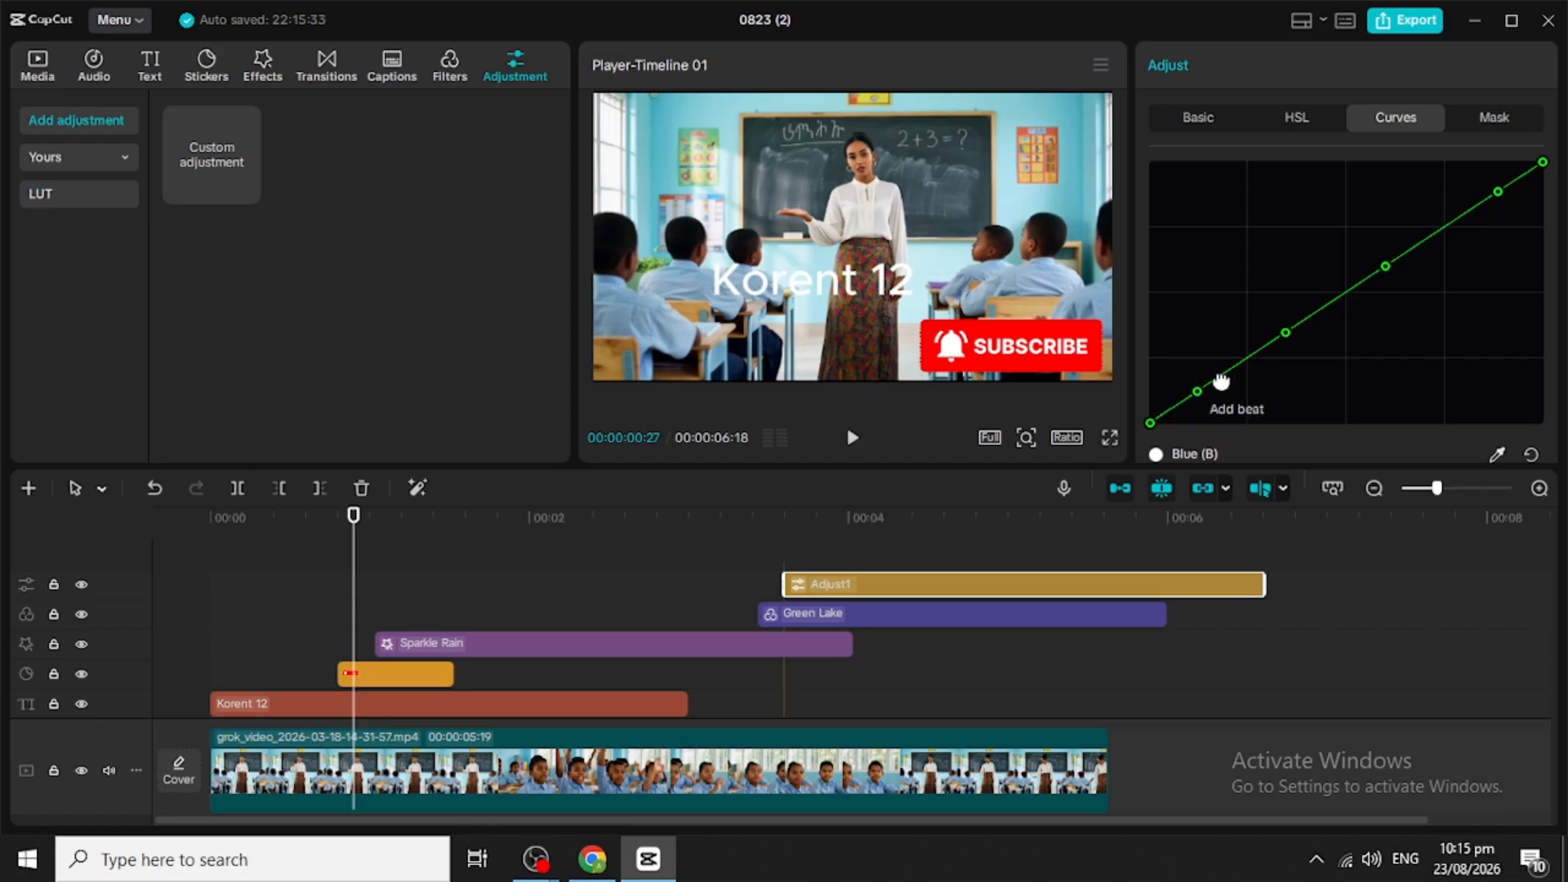
mouse_move(1220, 381)
left_mouse_down()
mouse_move(1230, 396)
mouse_move(1183, 297)
mouse_move(1207, 355)
mouse_move(1228, 360)
left_mouse_up()
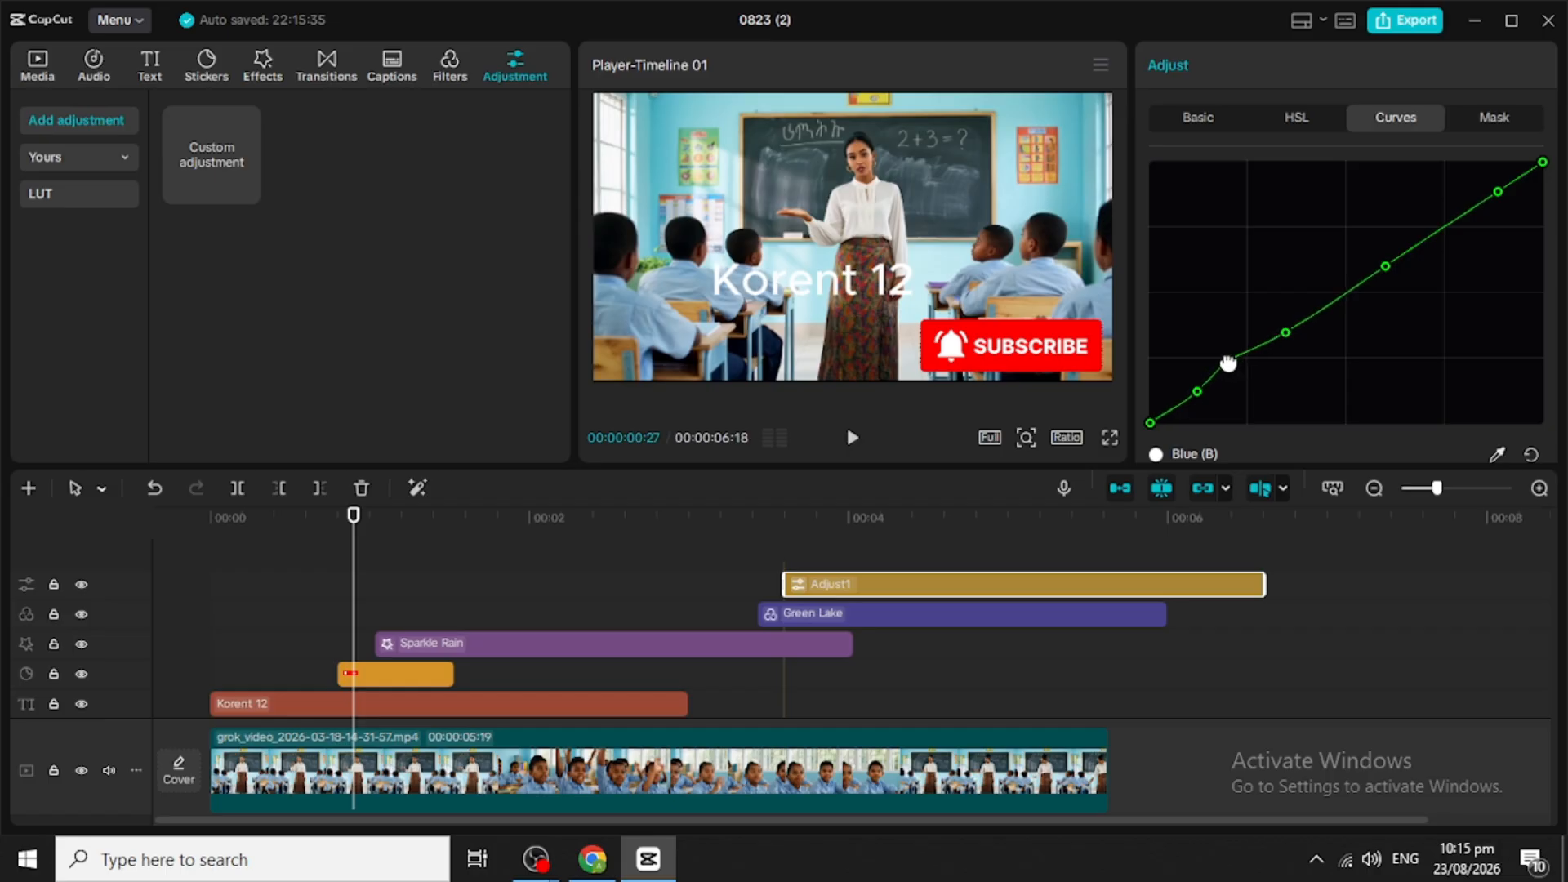
Step: Add a point near the middle of the adjustment clip's Green curve, raise it and the next point above the diagonal, and pull two other points below it
left_click_drag(1317, 313, 1314, 295)
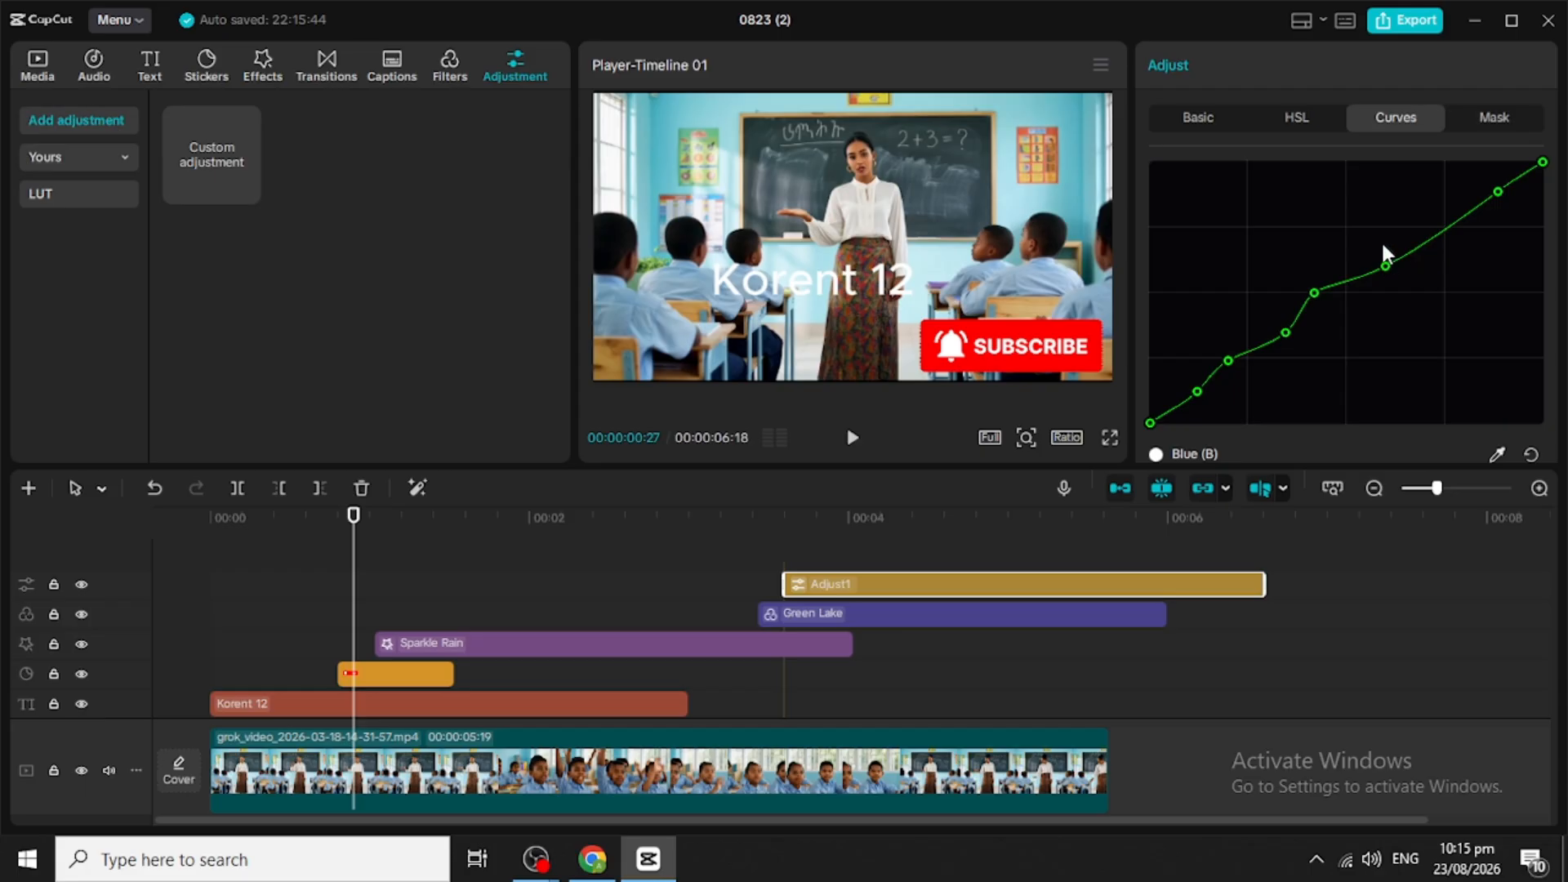
left_click_drag(1386, 264, 1380, 247)
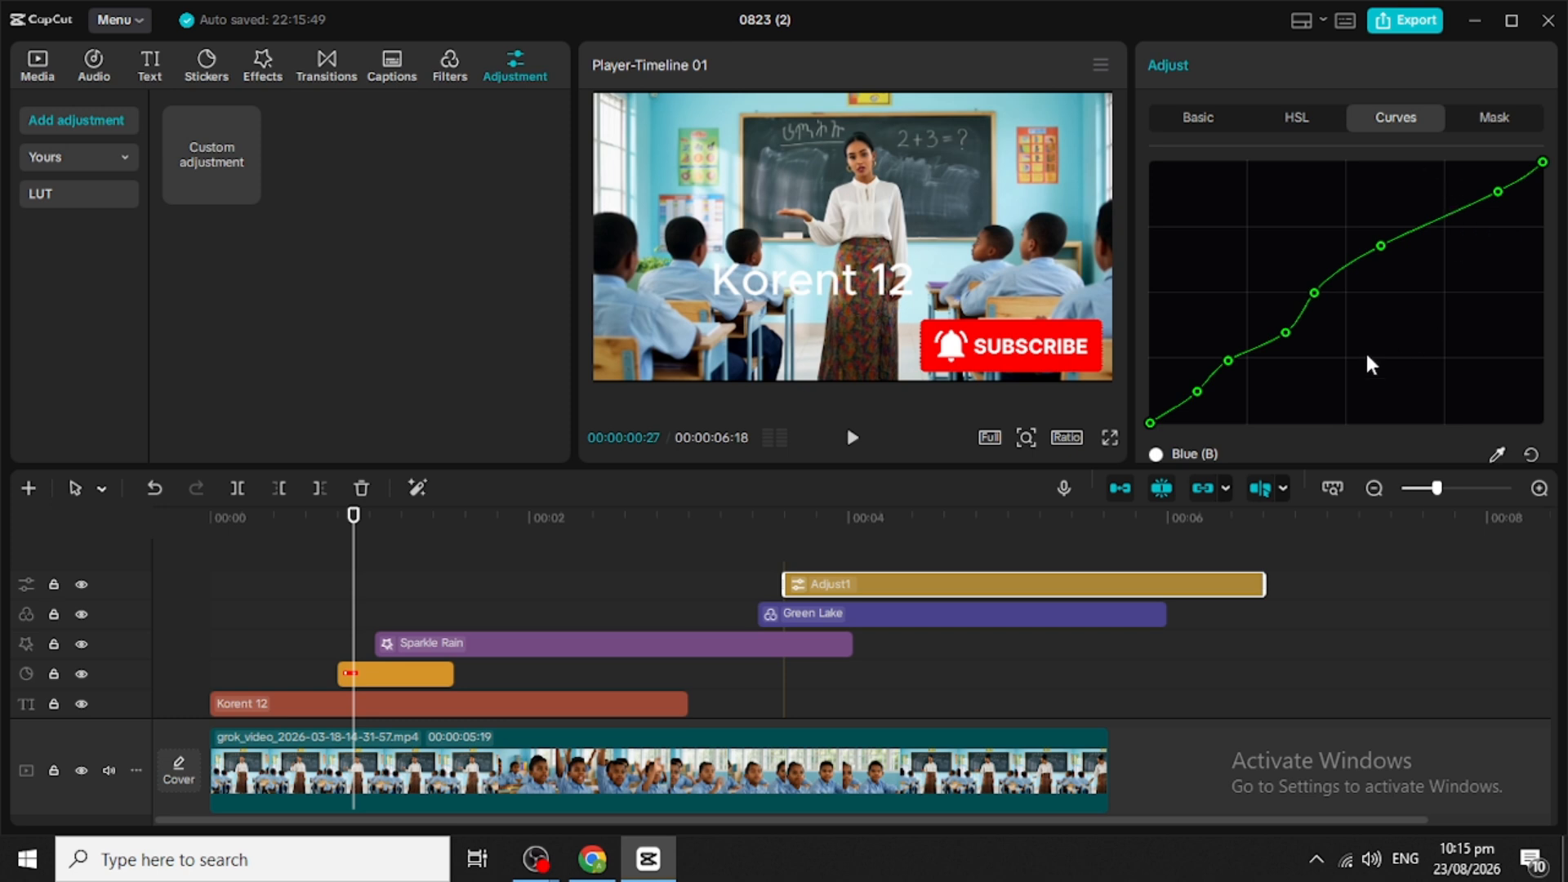
scroll(1297, 343, "up", 10)
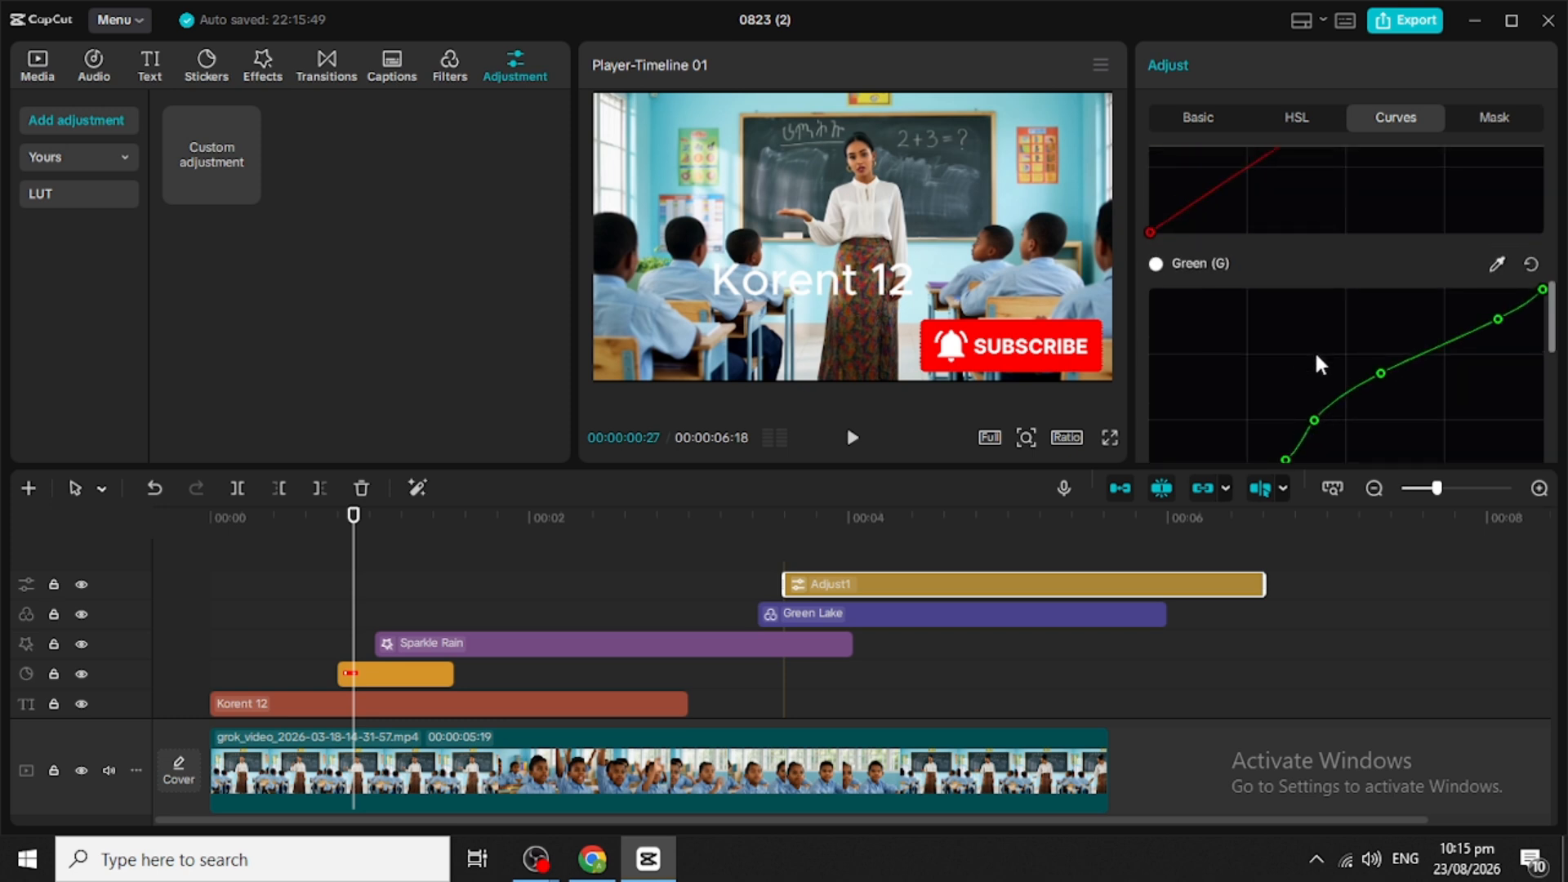
scroll(1315, 349, "up", 4)
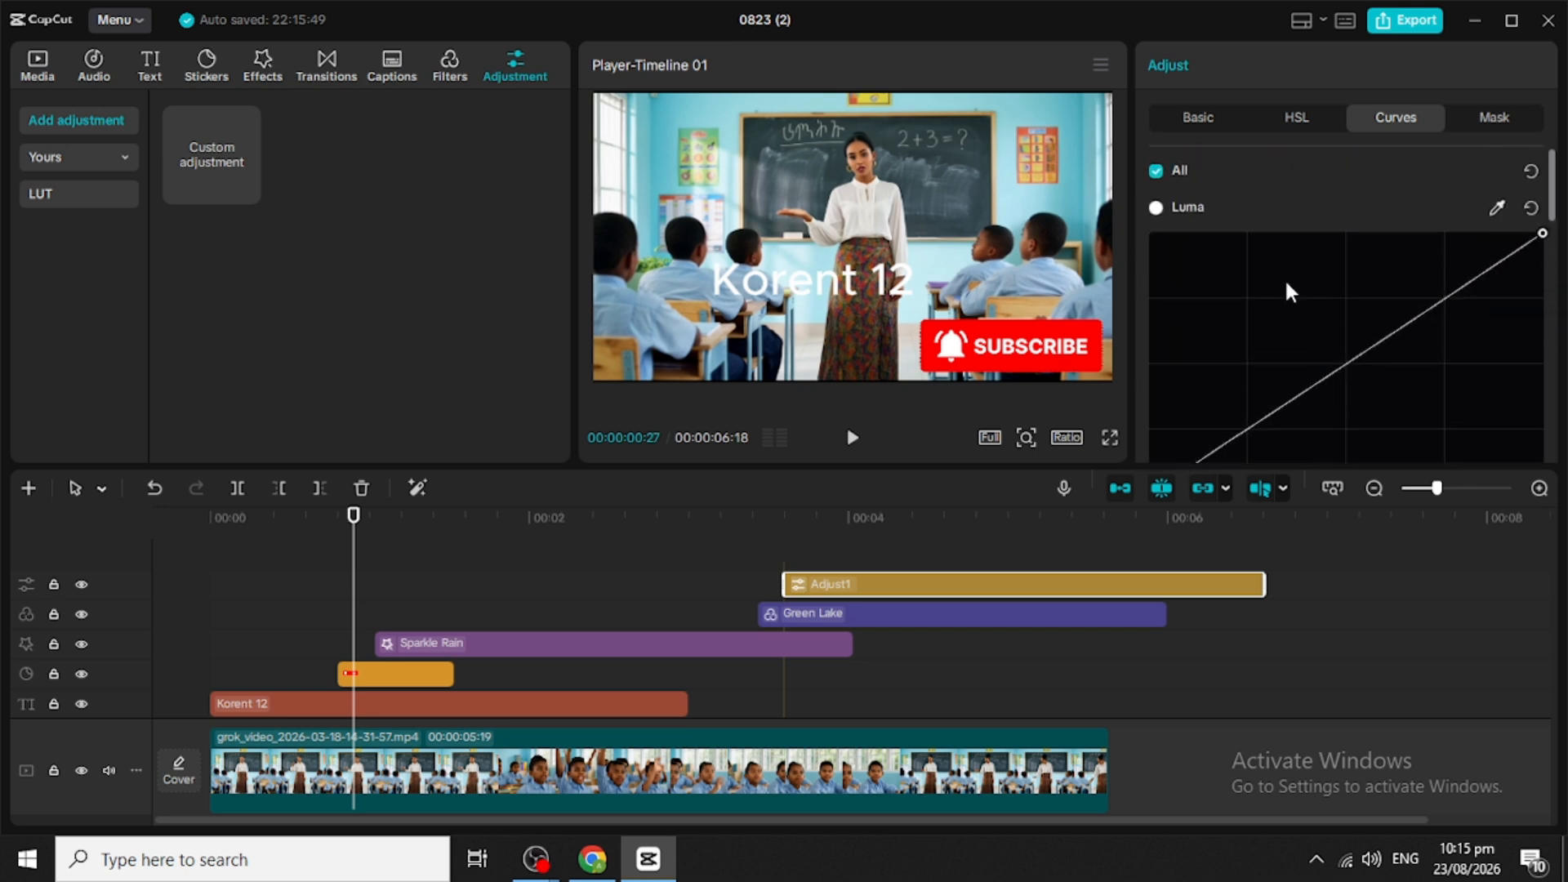
scroll(1238, 425, "down", 4)
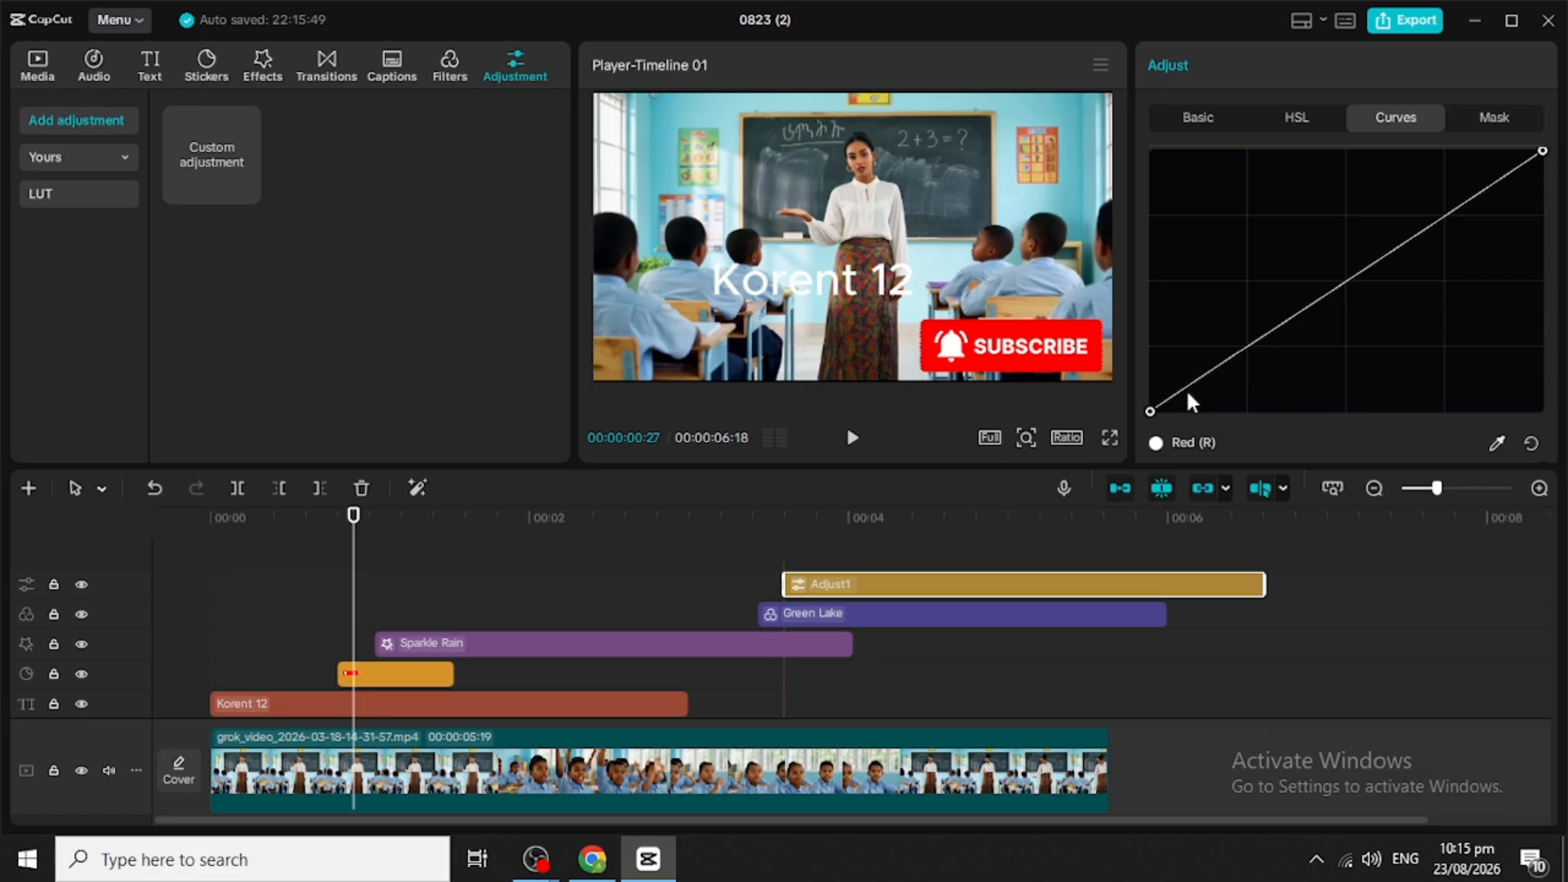
scroll(1225, 371, "down", 6)
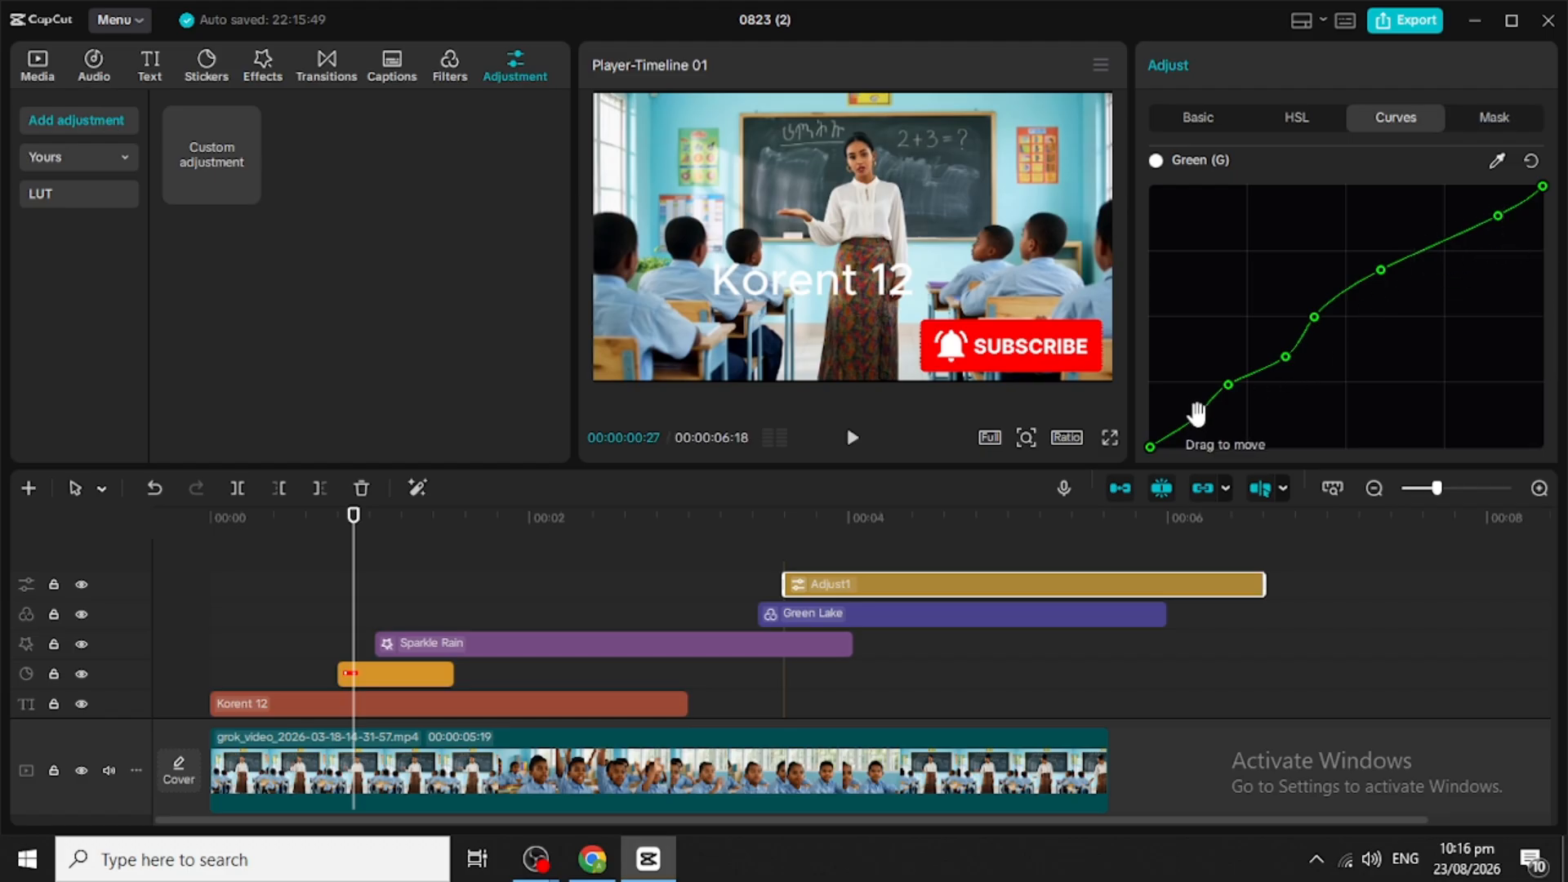
left_click_drag(1197, 416, 1235, 436)
mouse_move(1285, 356)
left_mouse_down()
mouse_move(1315, 375)
mouse_move(1300, 372)
left_mouse_up()
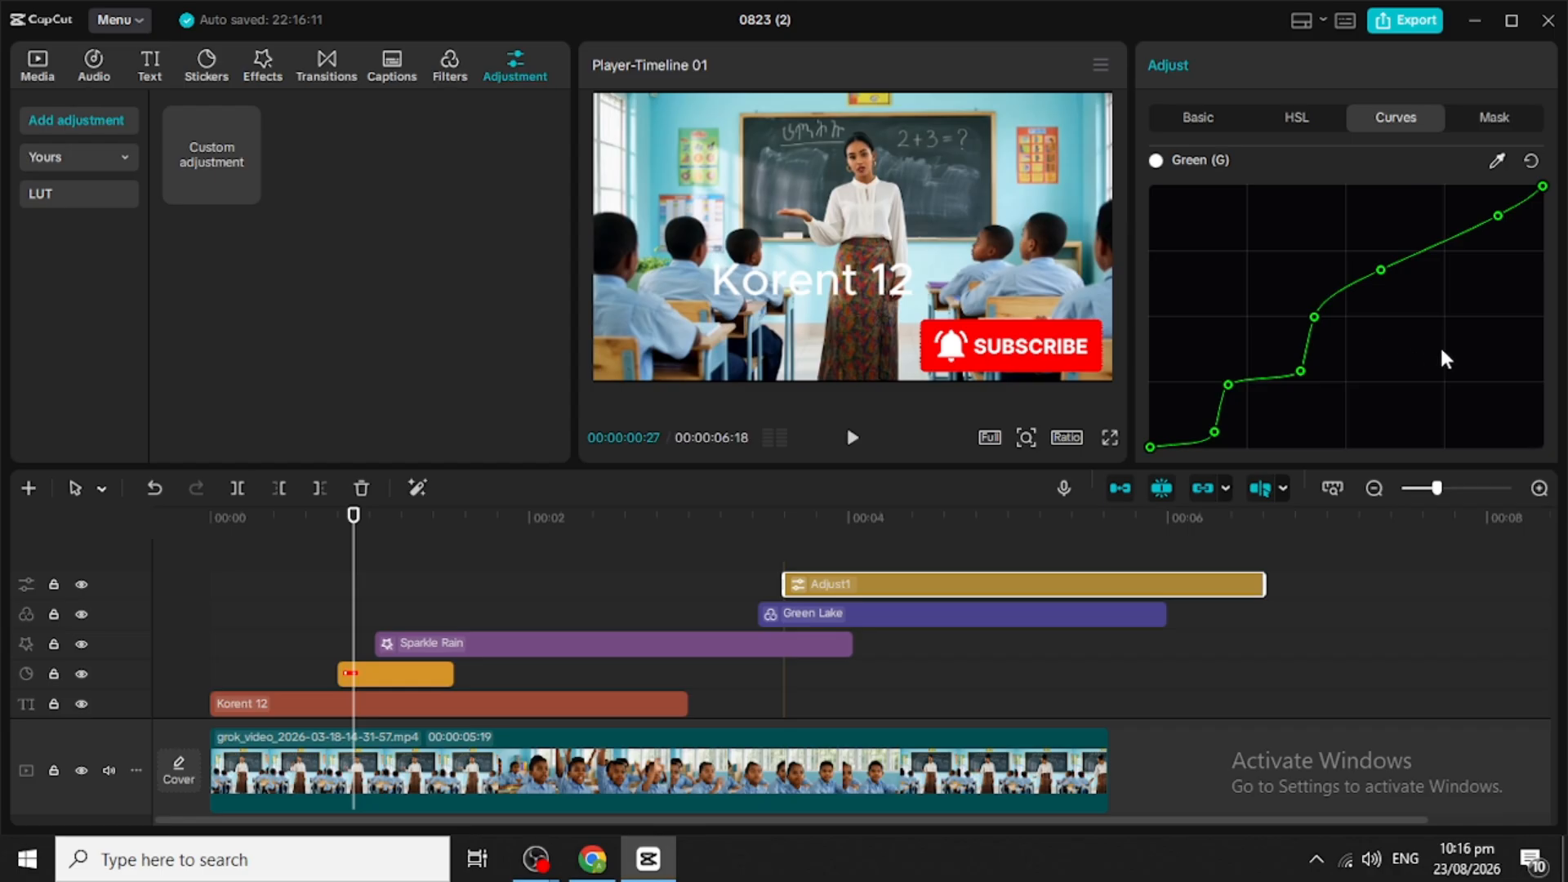
Step: Undo all the Green curve edits and the adjustment clip's earlier move on the timeline
key("ctrl+z")
key("ctrl+z")
key("ctrl+z")
key("ctrl+z")
key("ctrl+z")
key("ctrl+z")
key("ctrl+z")
key("ctrl+z")
key("ctrl+z")
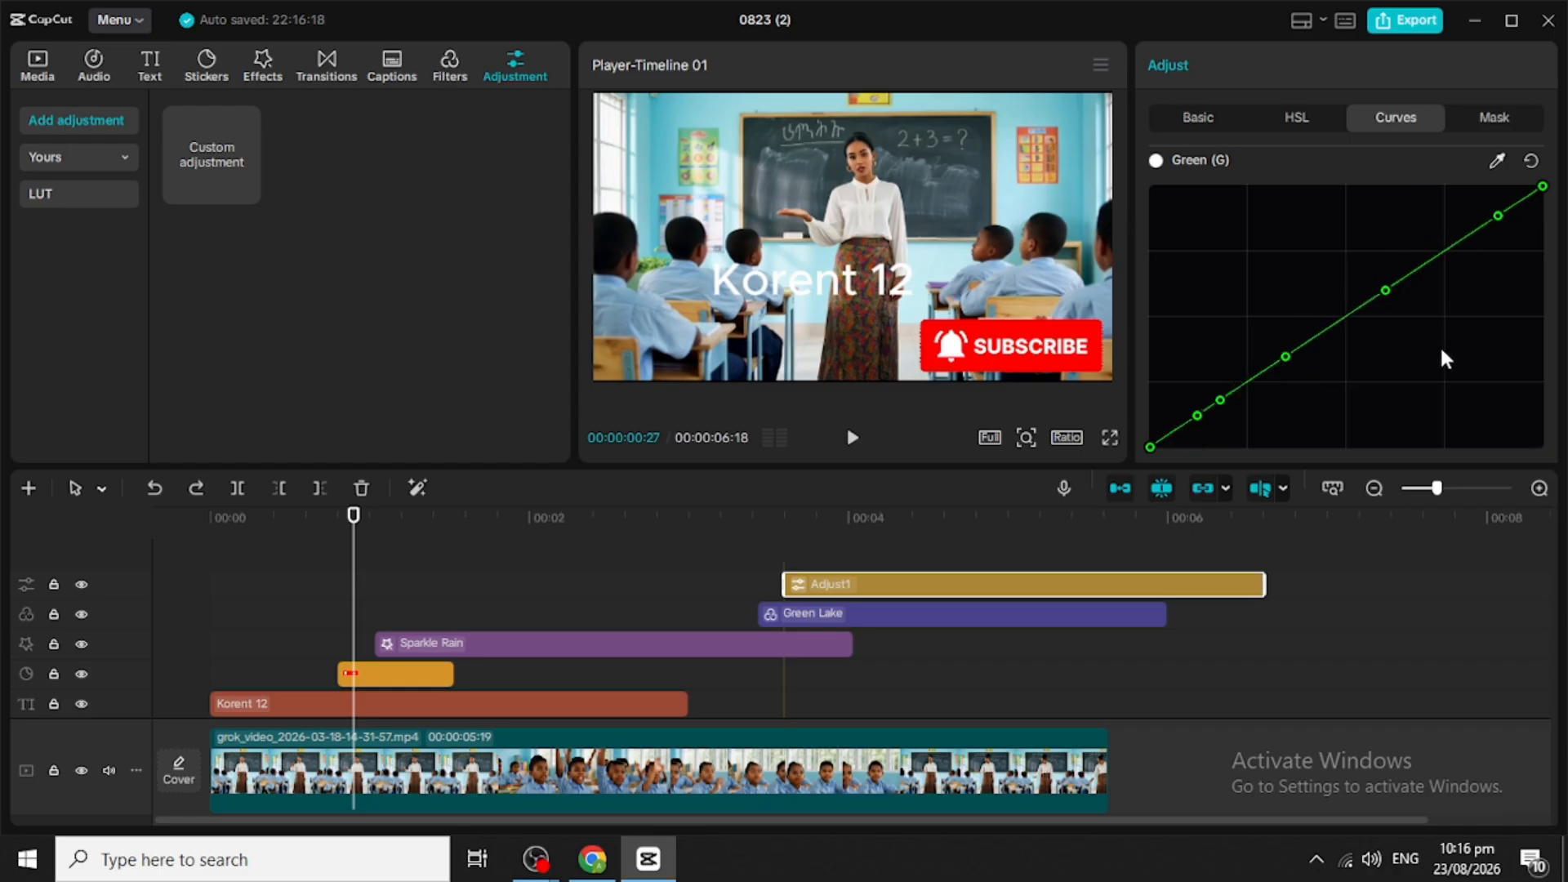
key("ctrl+z")
key("ctrl+z")
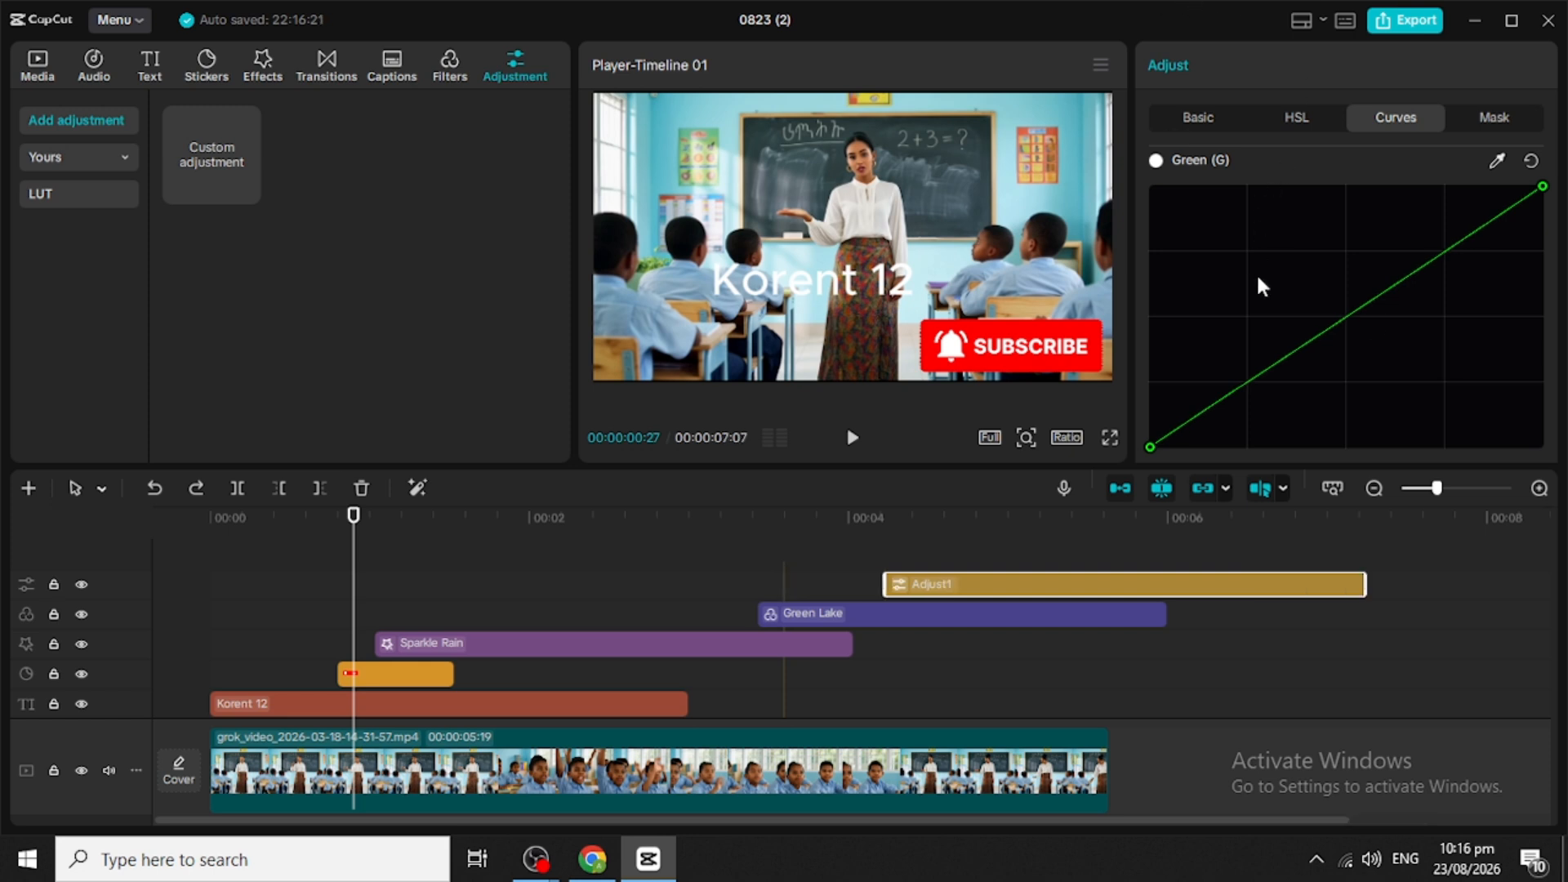
Step: Add four points along the adjustment clip's Luma curve, spread from its lower end to past the middle
scroll(1256, 272, "up", 5)
scroll(1256, 272, "up", 2)
scroll(1250, 318, "down", 3)
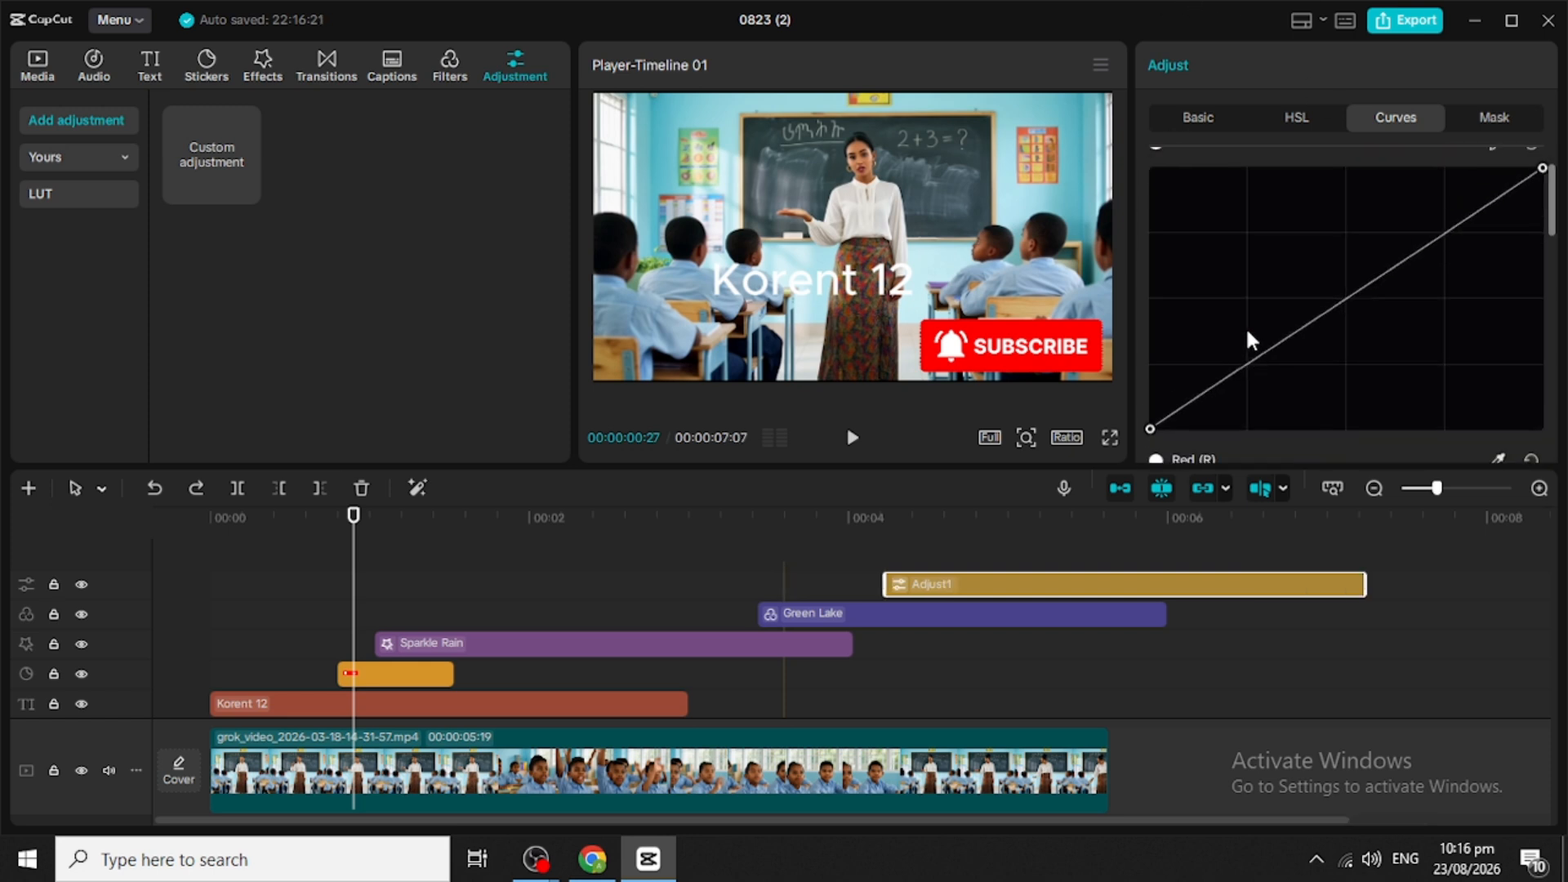
left_click(1185, 308)
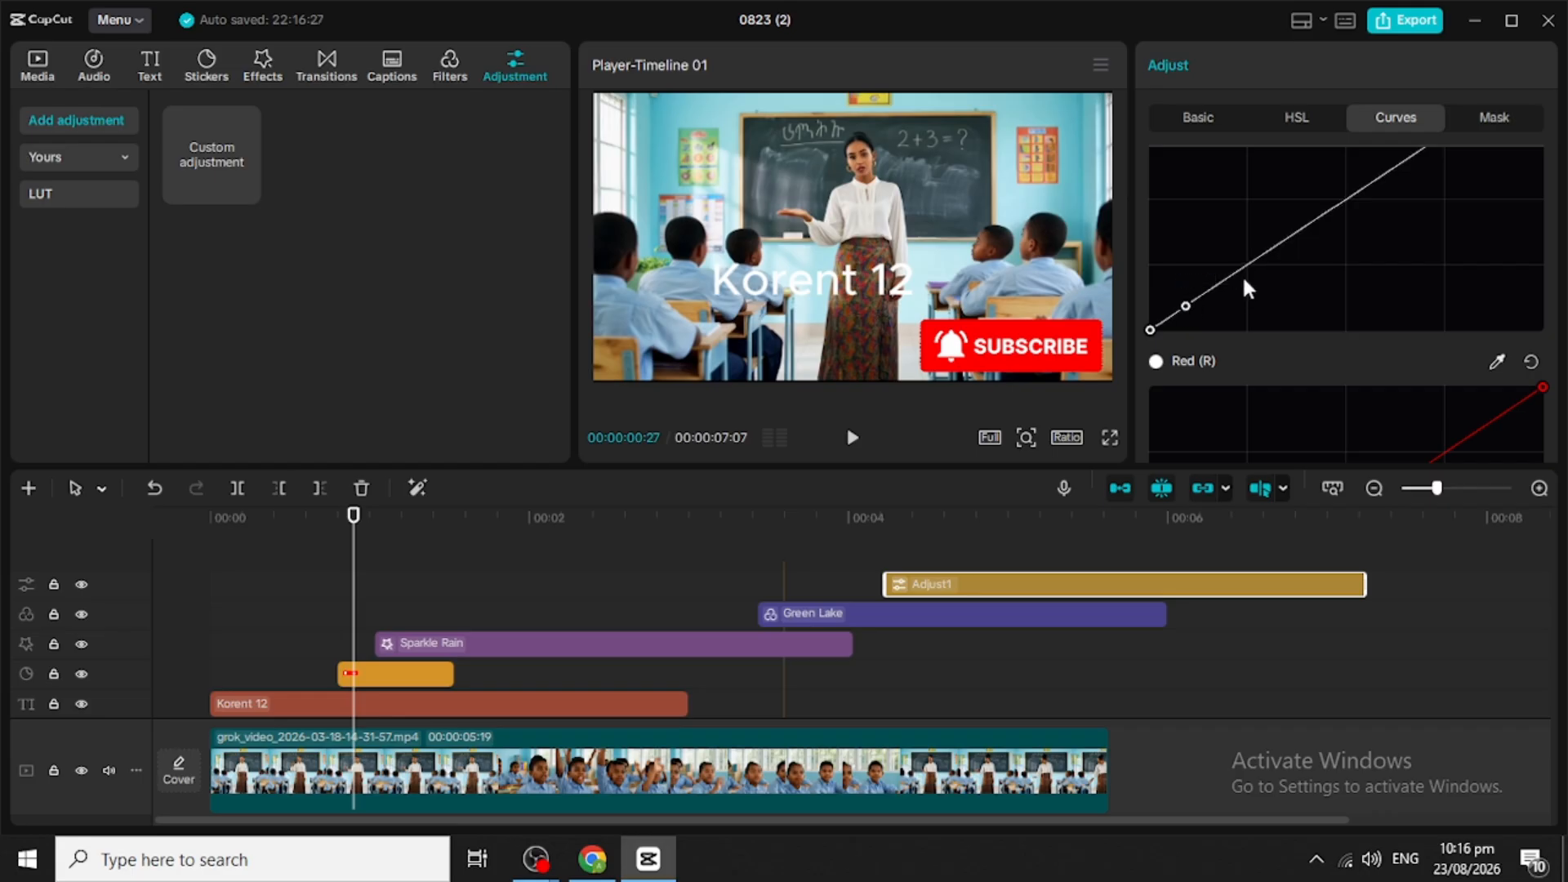
left_click(1259, 257)
left_click(1335, 208)
Step: Pull the Luma curve's four points well below the diagonal into a low, late-rising curve, and preview the timeline to about 00:00:02:25
left_click_drag(1185, 307, 1209, 311)
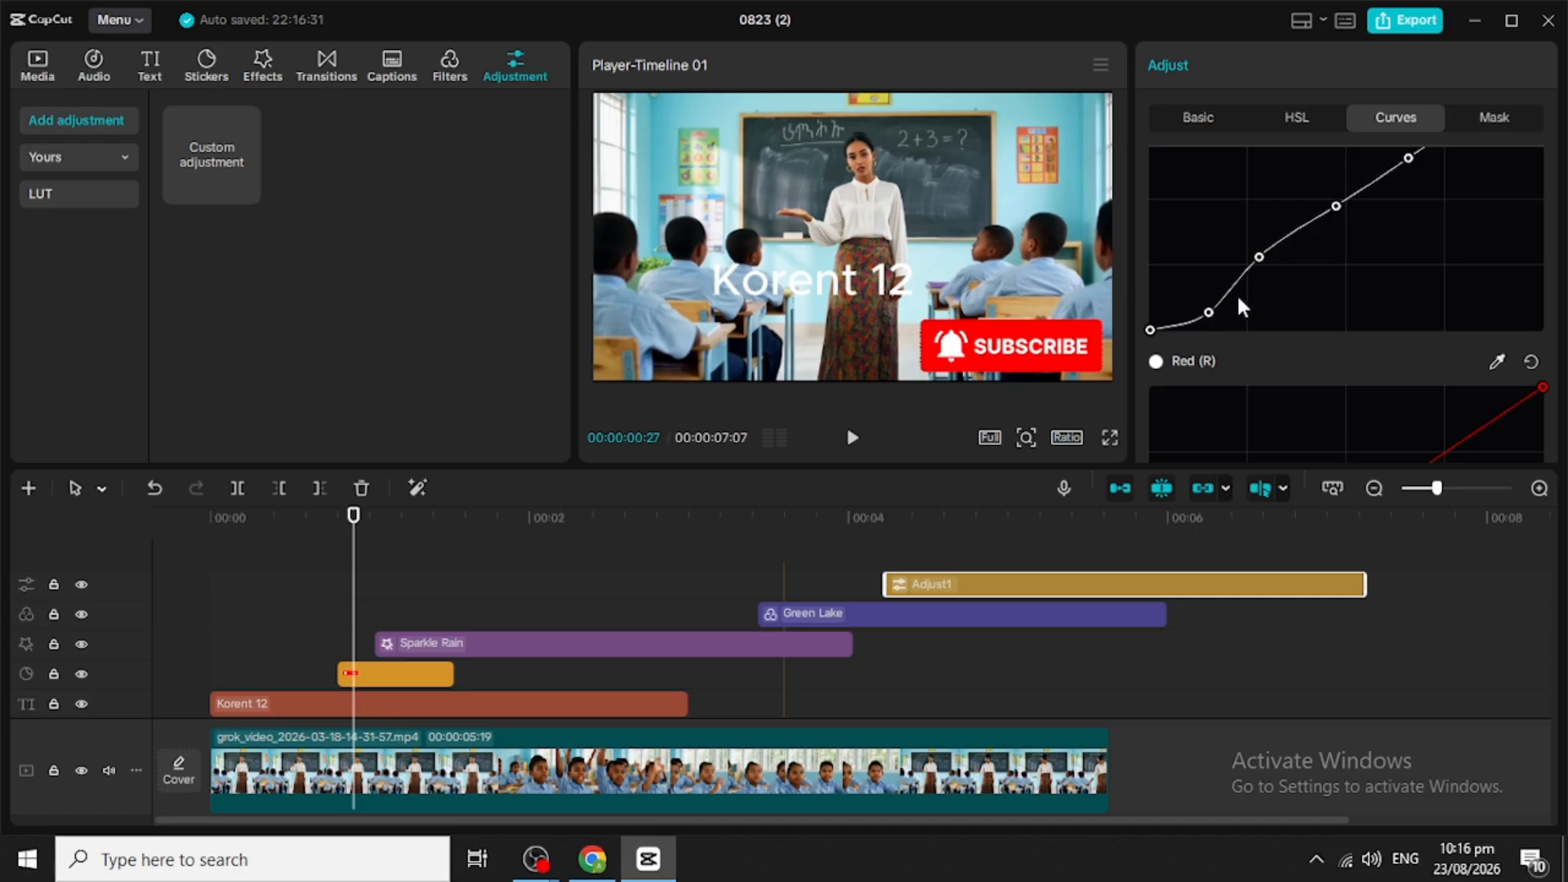
left_click_drag(1259, 256, 1288, 267)
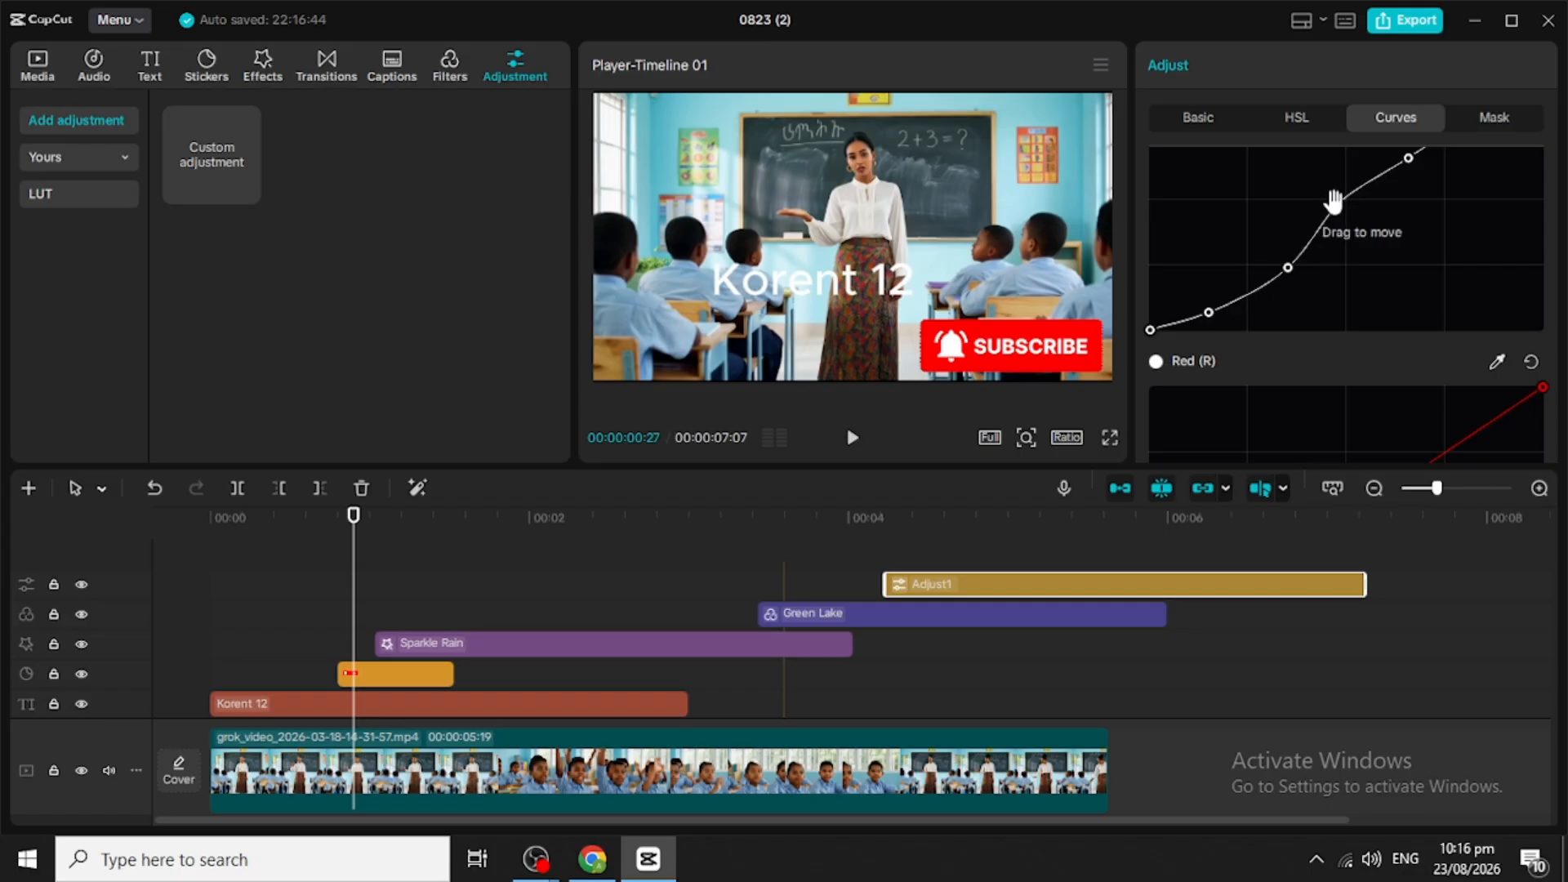
left_click_drag(1335, 206, 1357, 214)
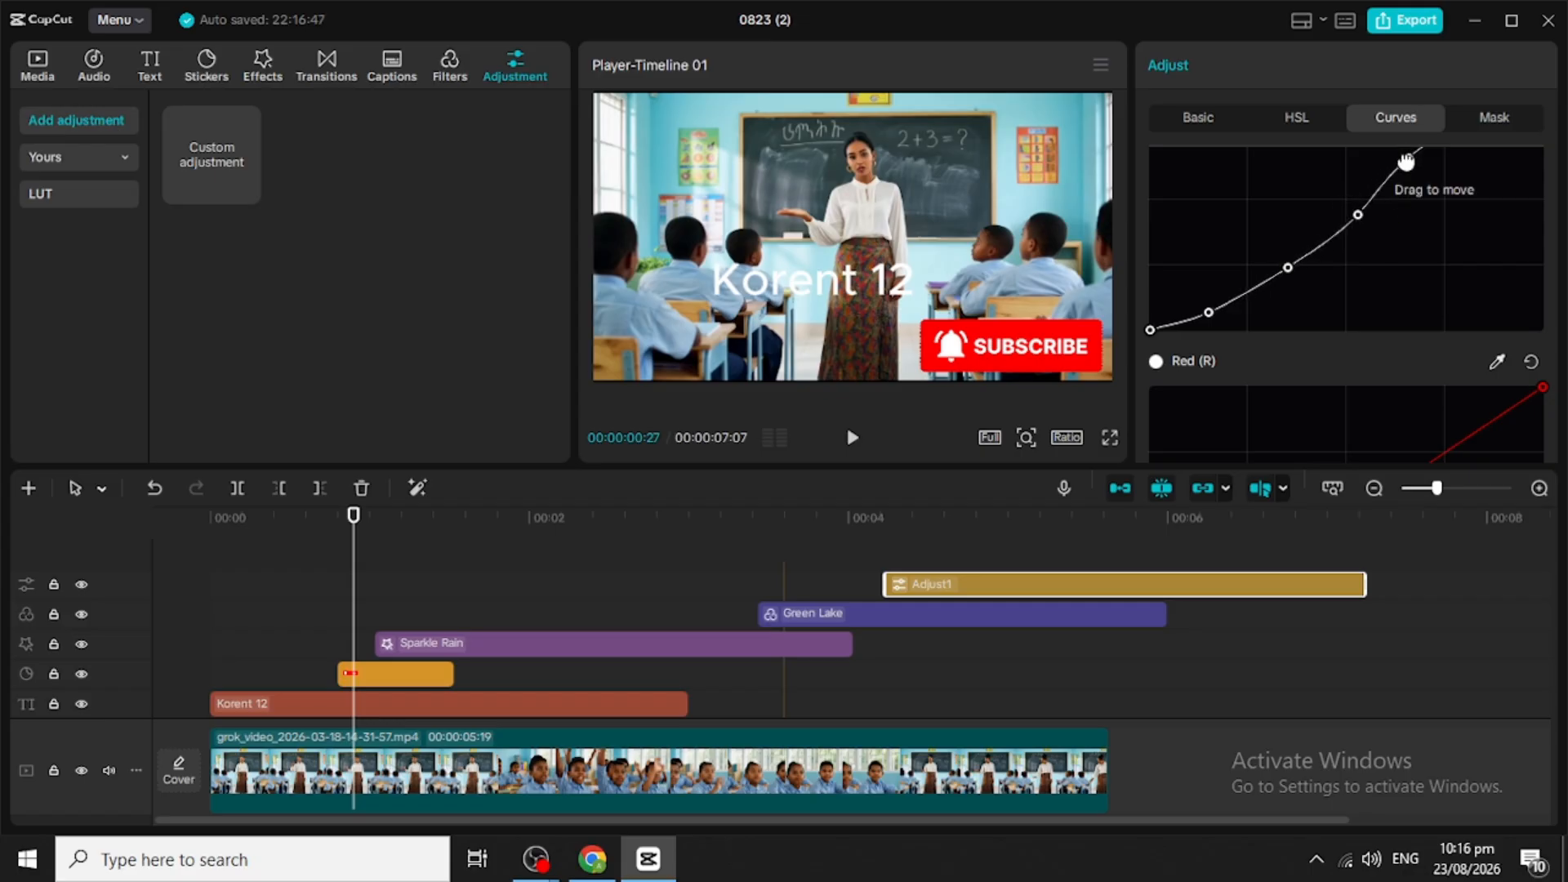
left_click_drag(1408, 158, 1469, 280)
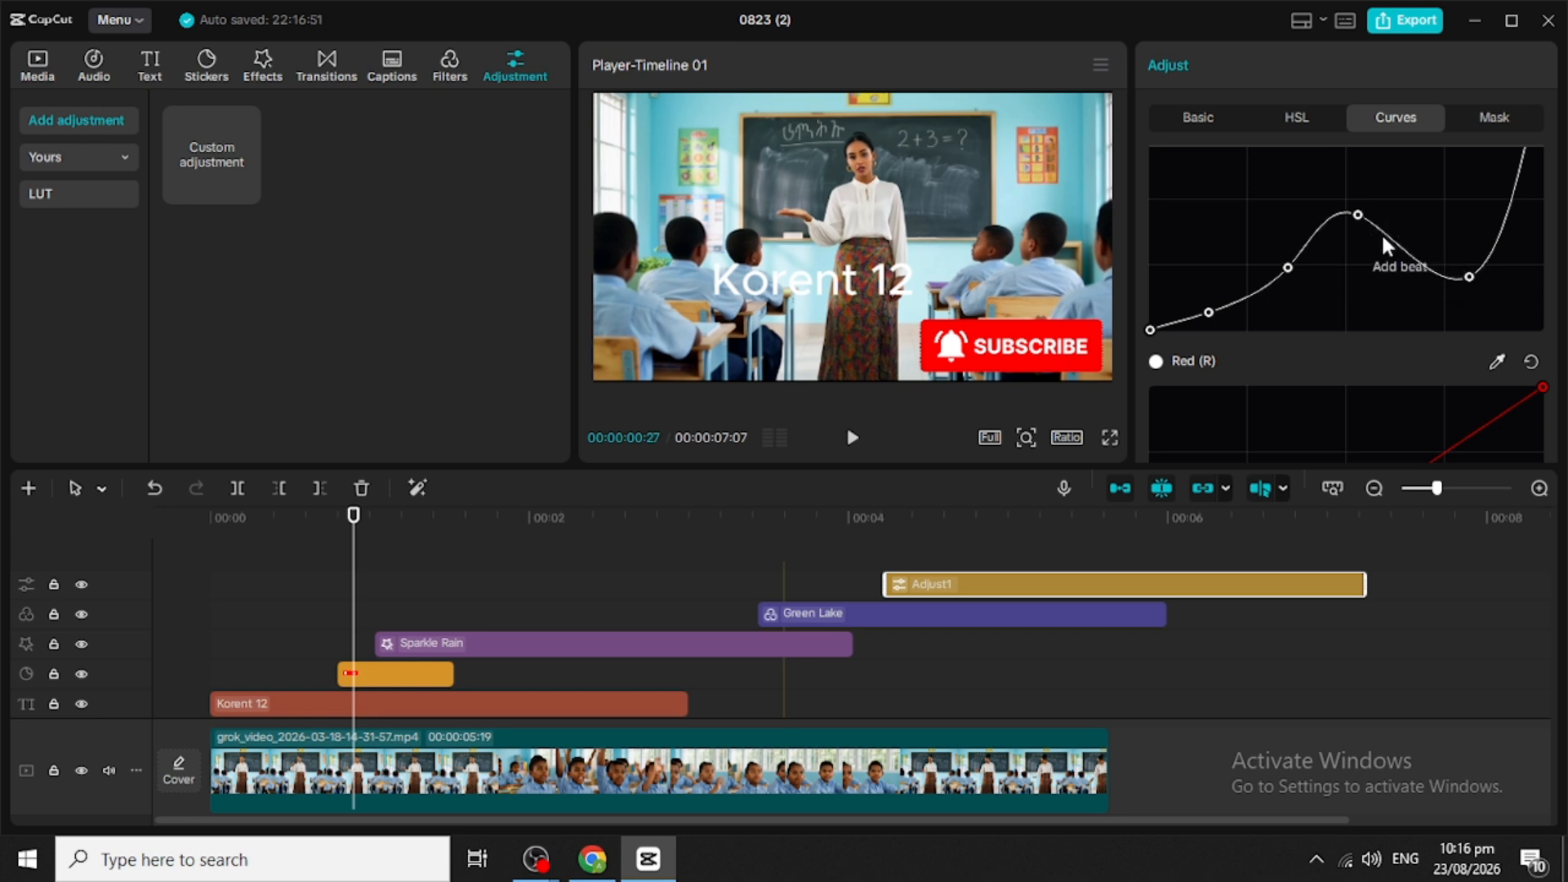
left_click_drag(1356, 214, 1214, 330)
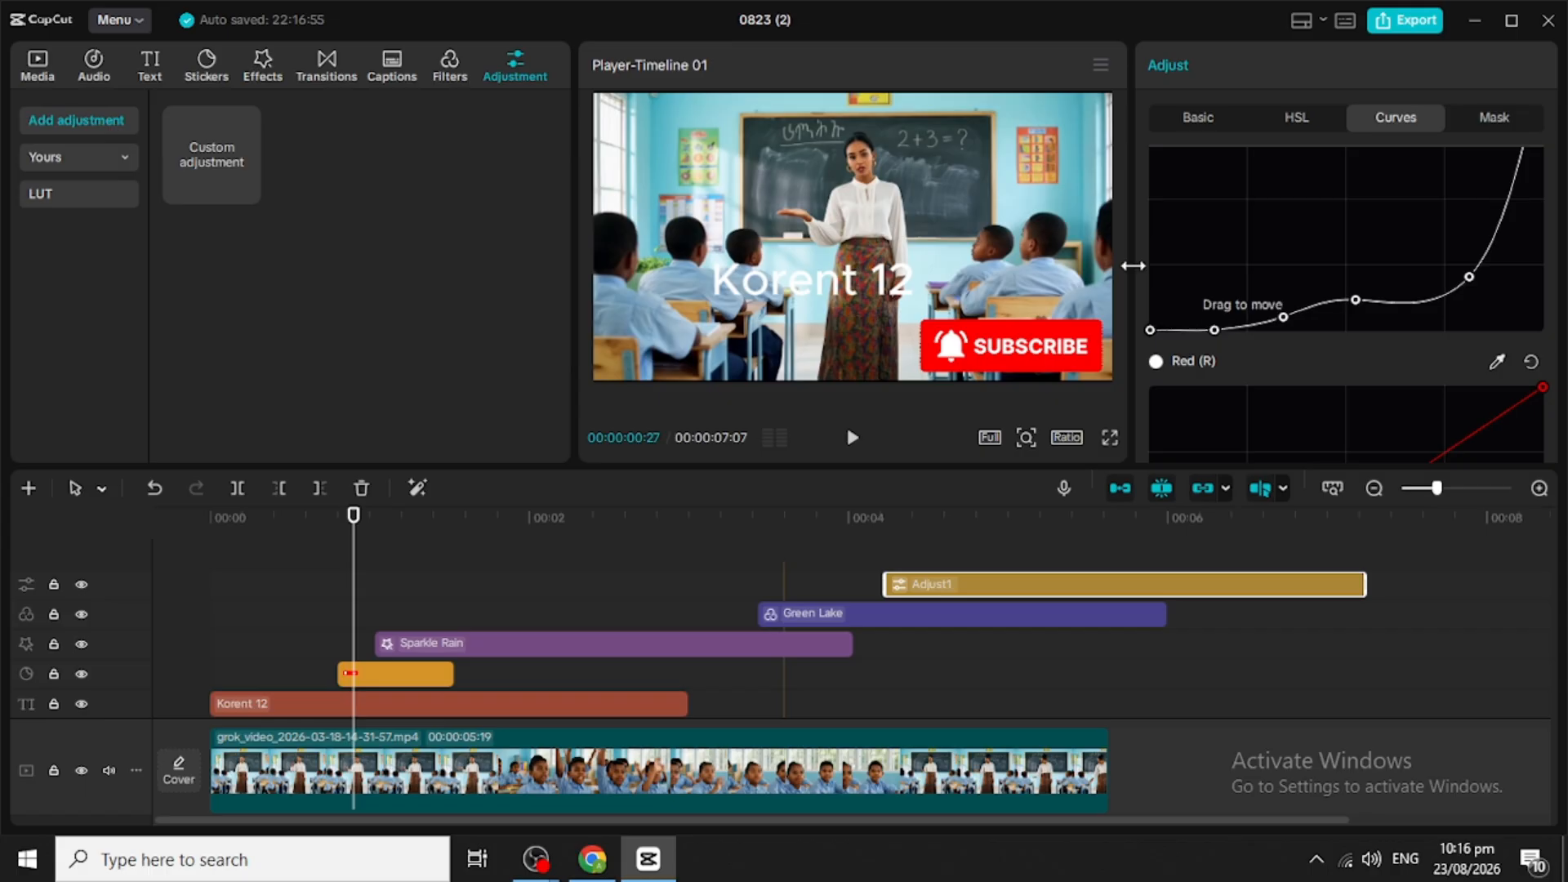
left_click(852, 437)
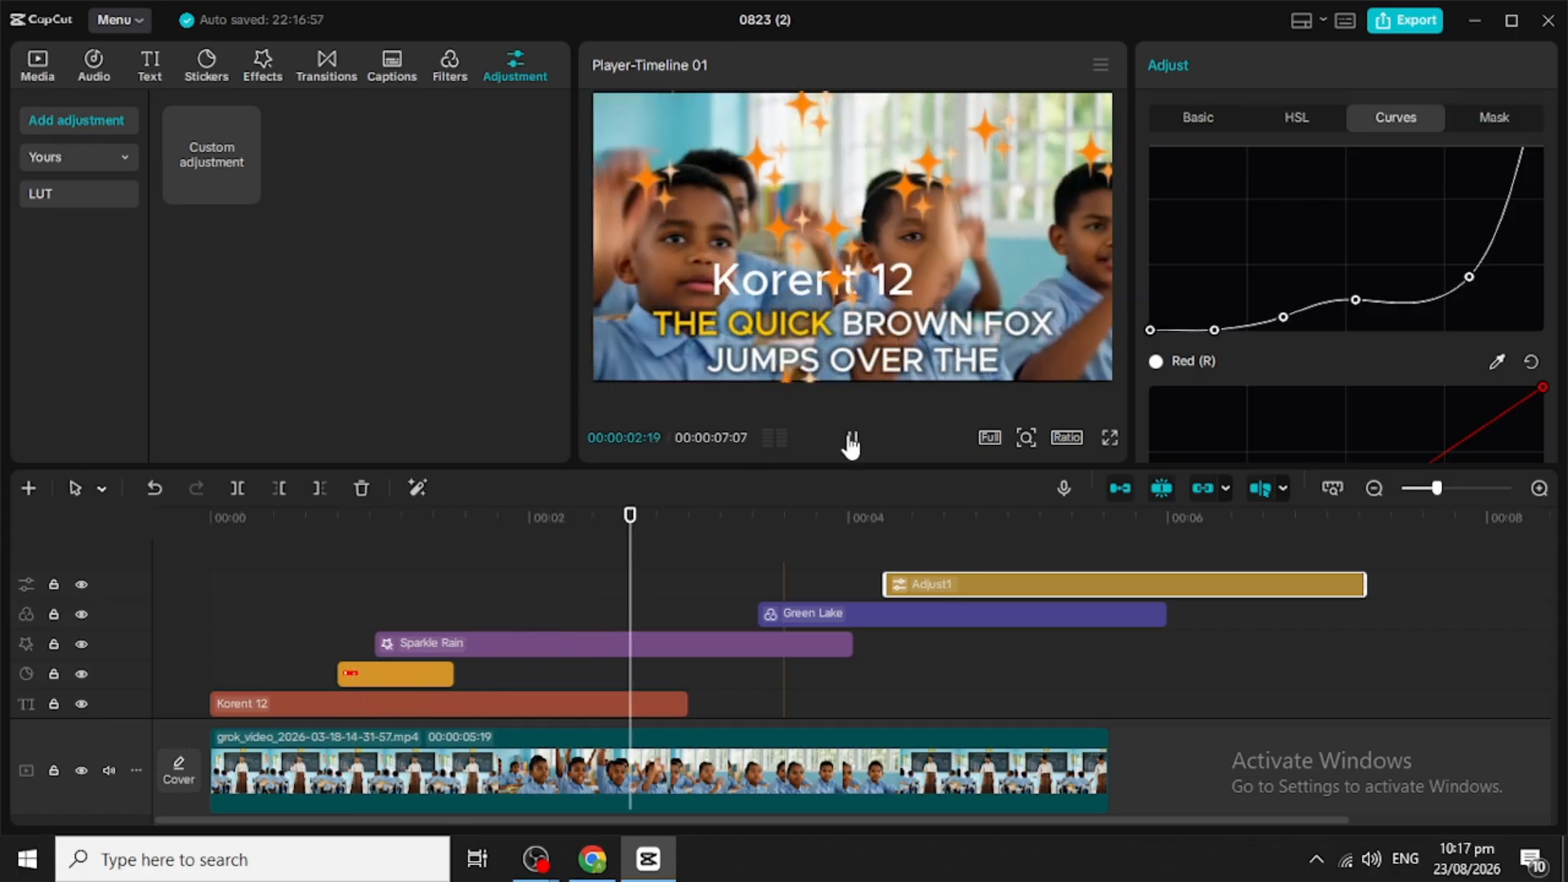
left_click(852, 437)
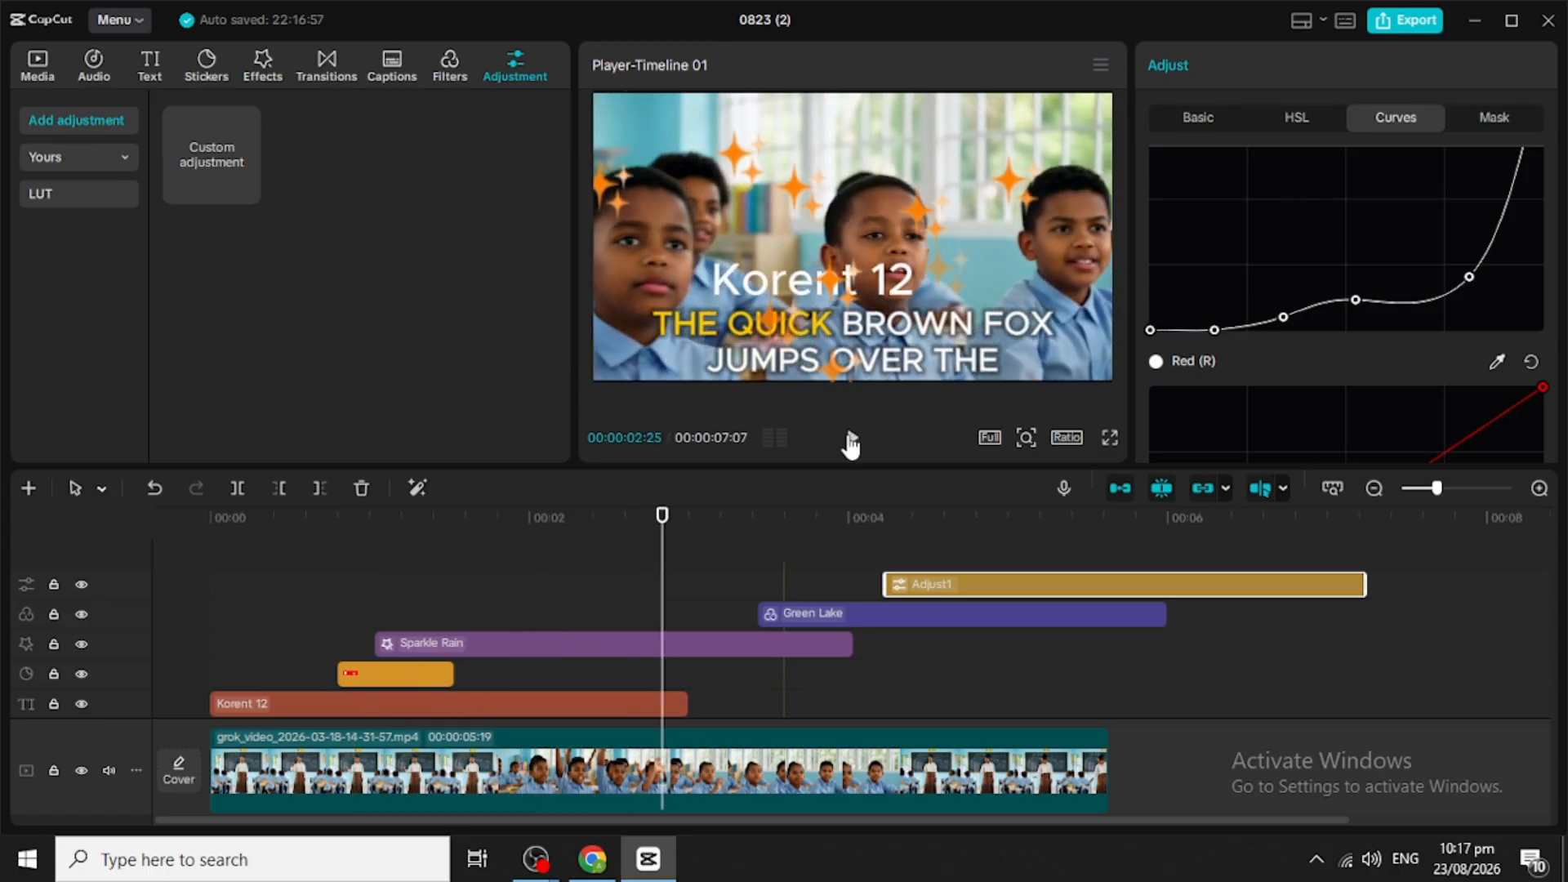
Step: Try strongly negative HSL values for the adjustment clip's red range, ending with Hue 0, Saturation -15 and Brightness 9
left_click(1298, 118)
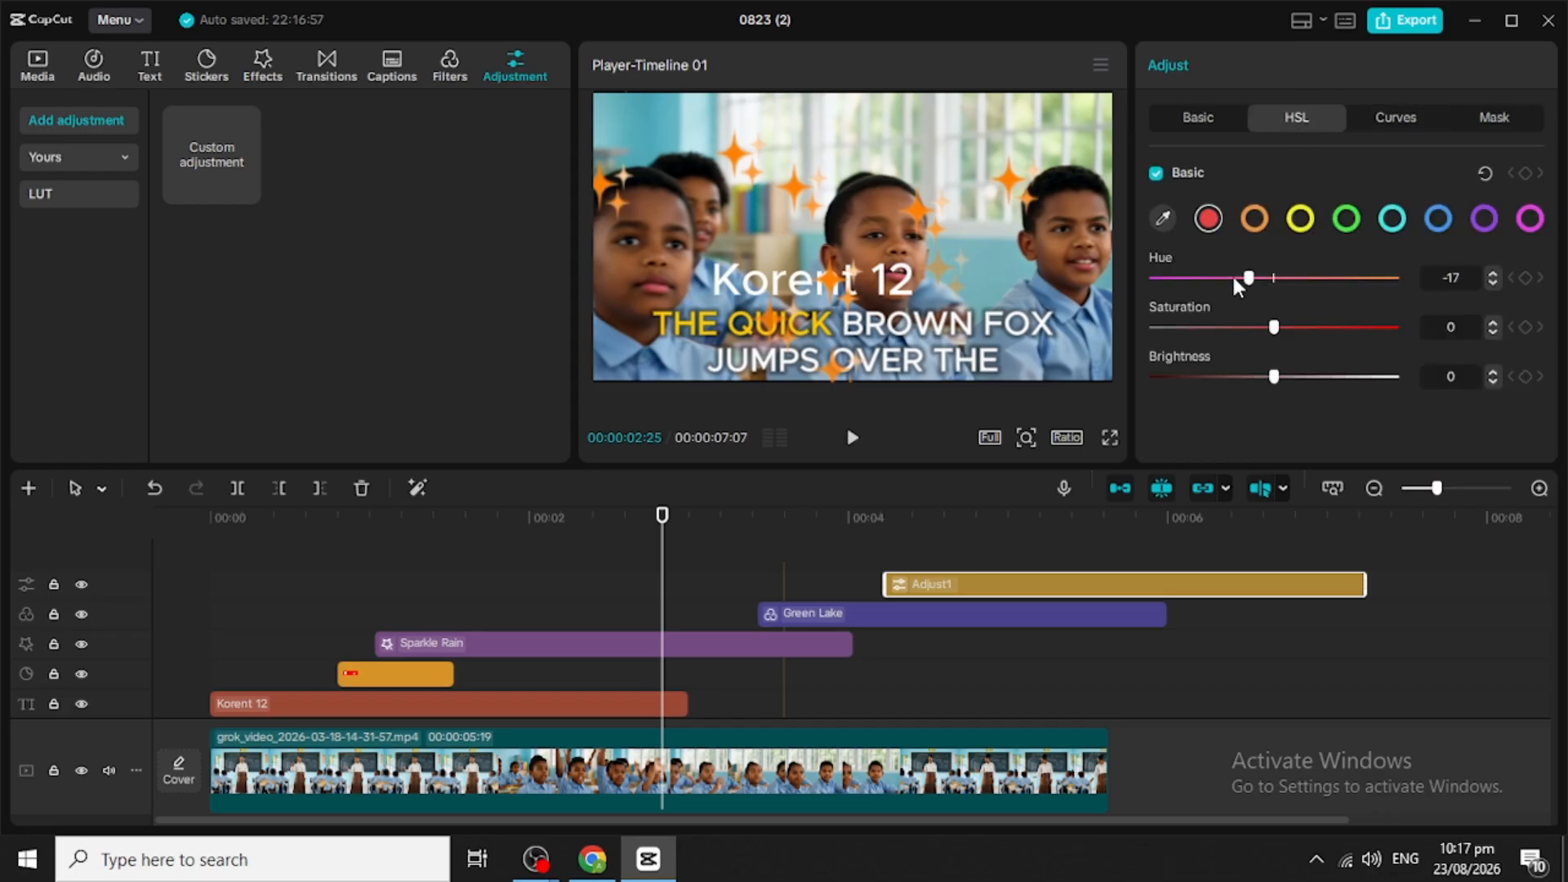
left_click_drag(1233, 279, 1138, 281)
left_click_drag(1273, 327, 1175, 326)
left_click_drag(1271, 377, 1148, 377)
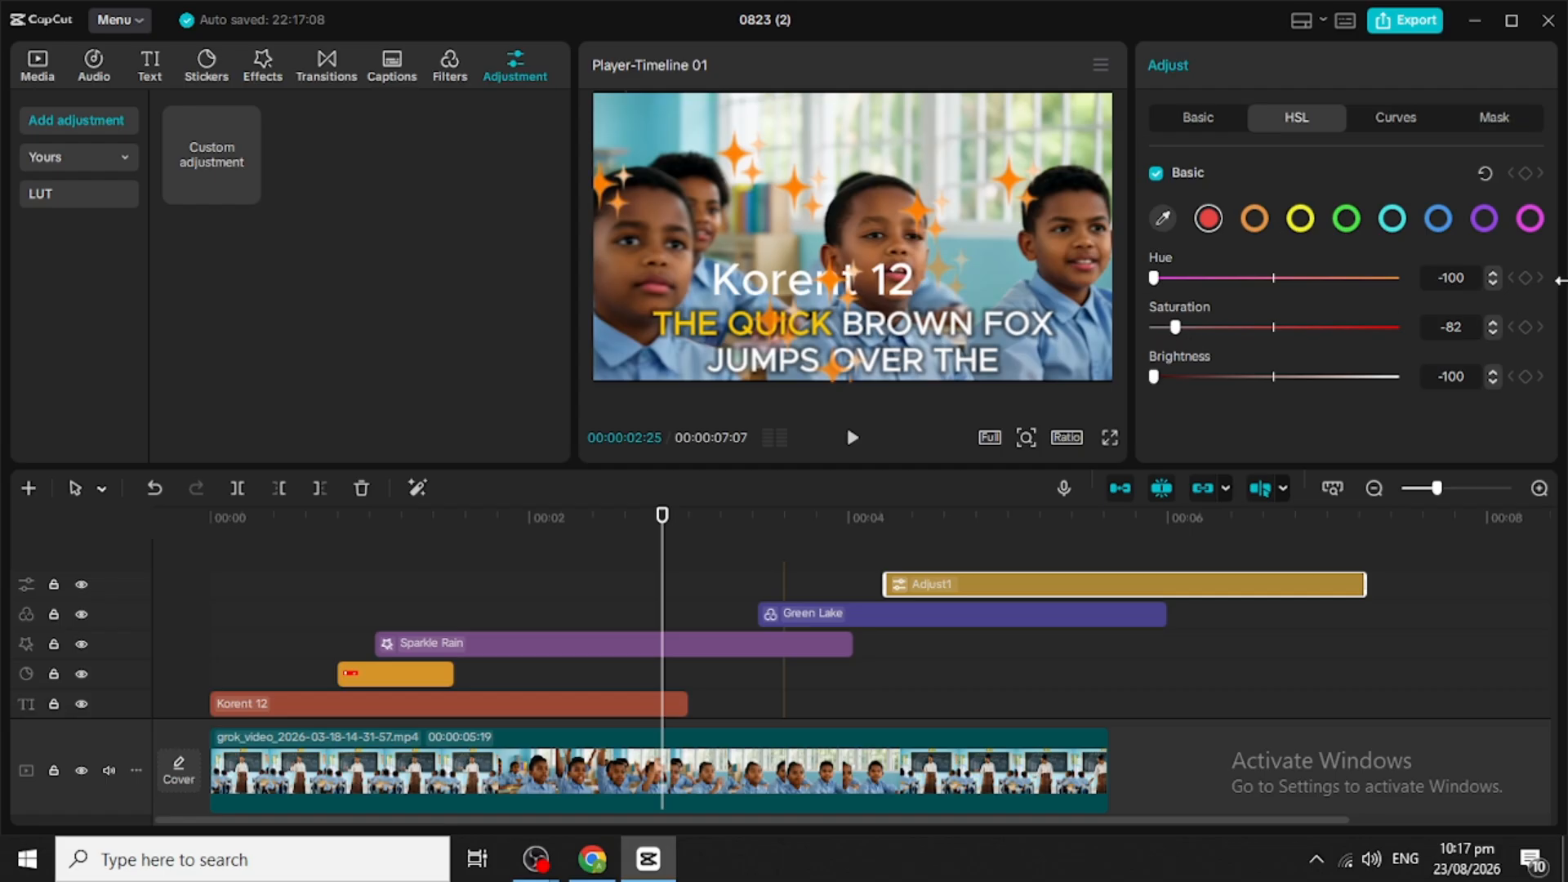
left_click_drag(1151, 280, 1271, 280)
left_click_drag(1155, 379, 1277, 394)
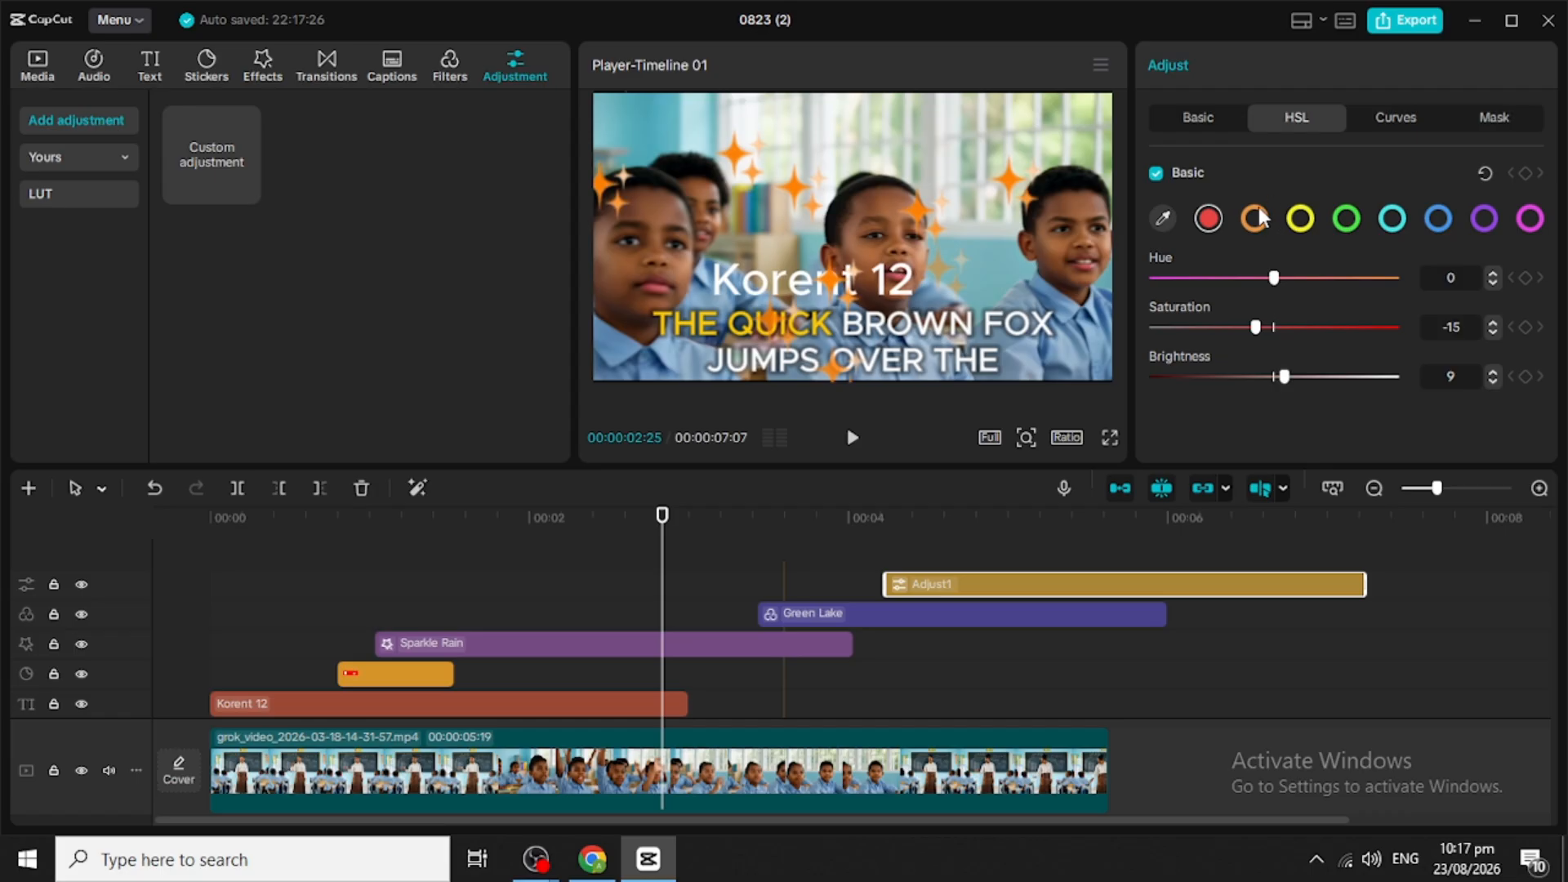
Step: Look through the yellow and green HSL ranges, and try lowering the cyan range's Hue before bringing it back near the centre
left_click(1300, 222)
left_click(1346, 219)
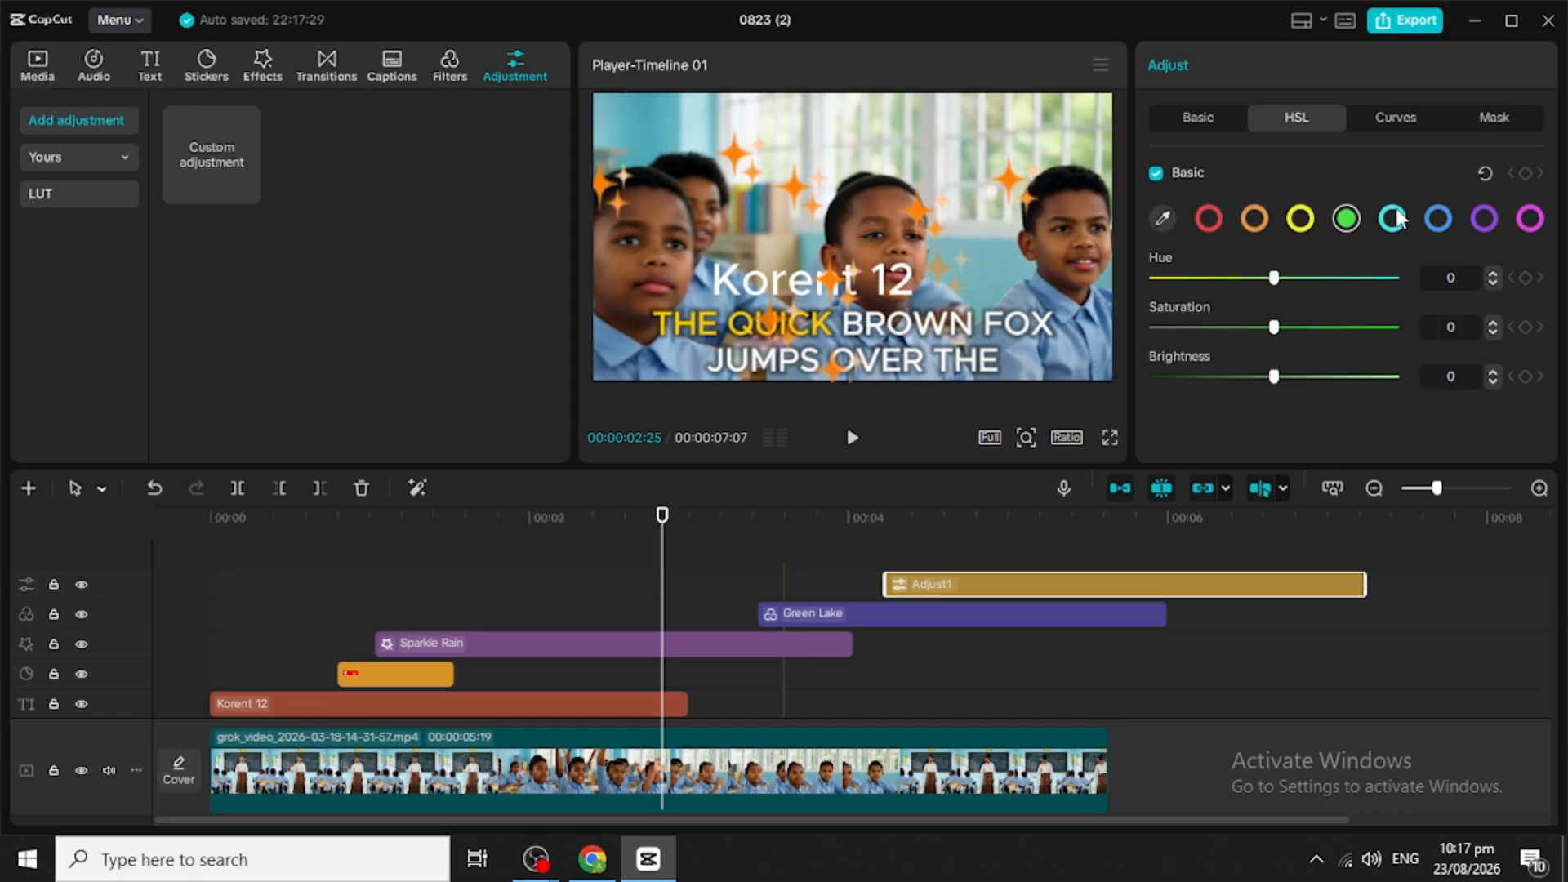
left_click(1392, 219)
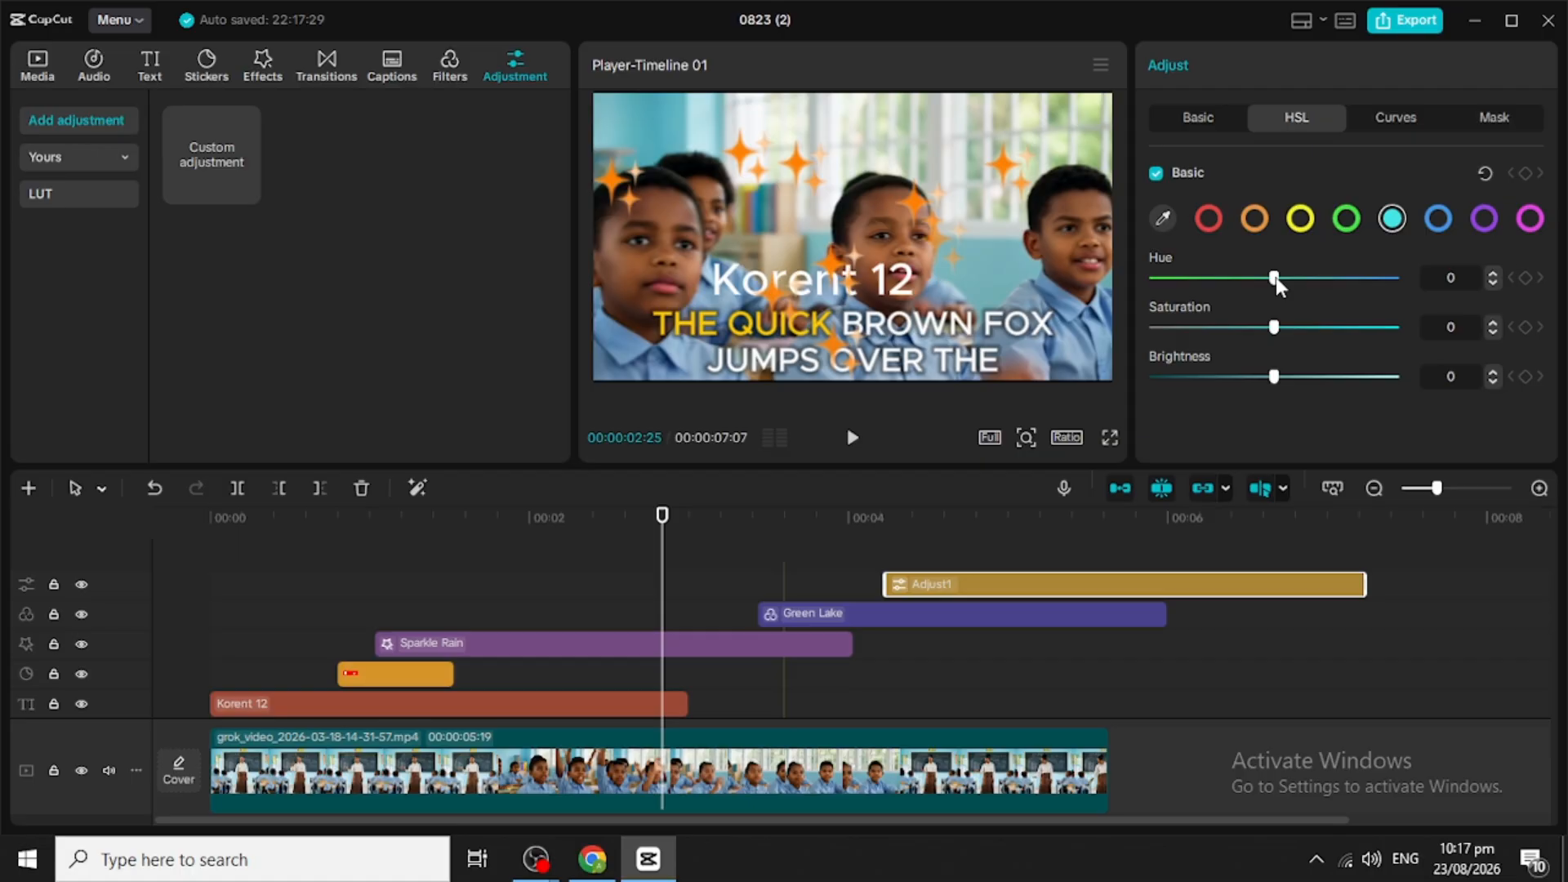
left_click_drag(1276, 277, 1176, 302)
left_click_drag(1213, 278, 1279, 278)
Step: Shift the adjustment clip's basic Temp setting slightly towards blue, collapse and reopen the Adjust settings, and collapse the LUT settings
left_click(1193, 121)
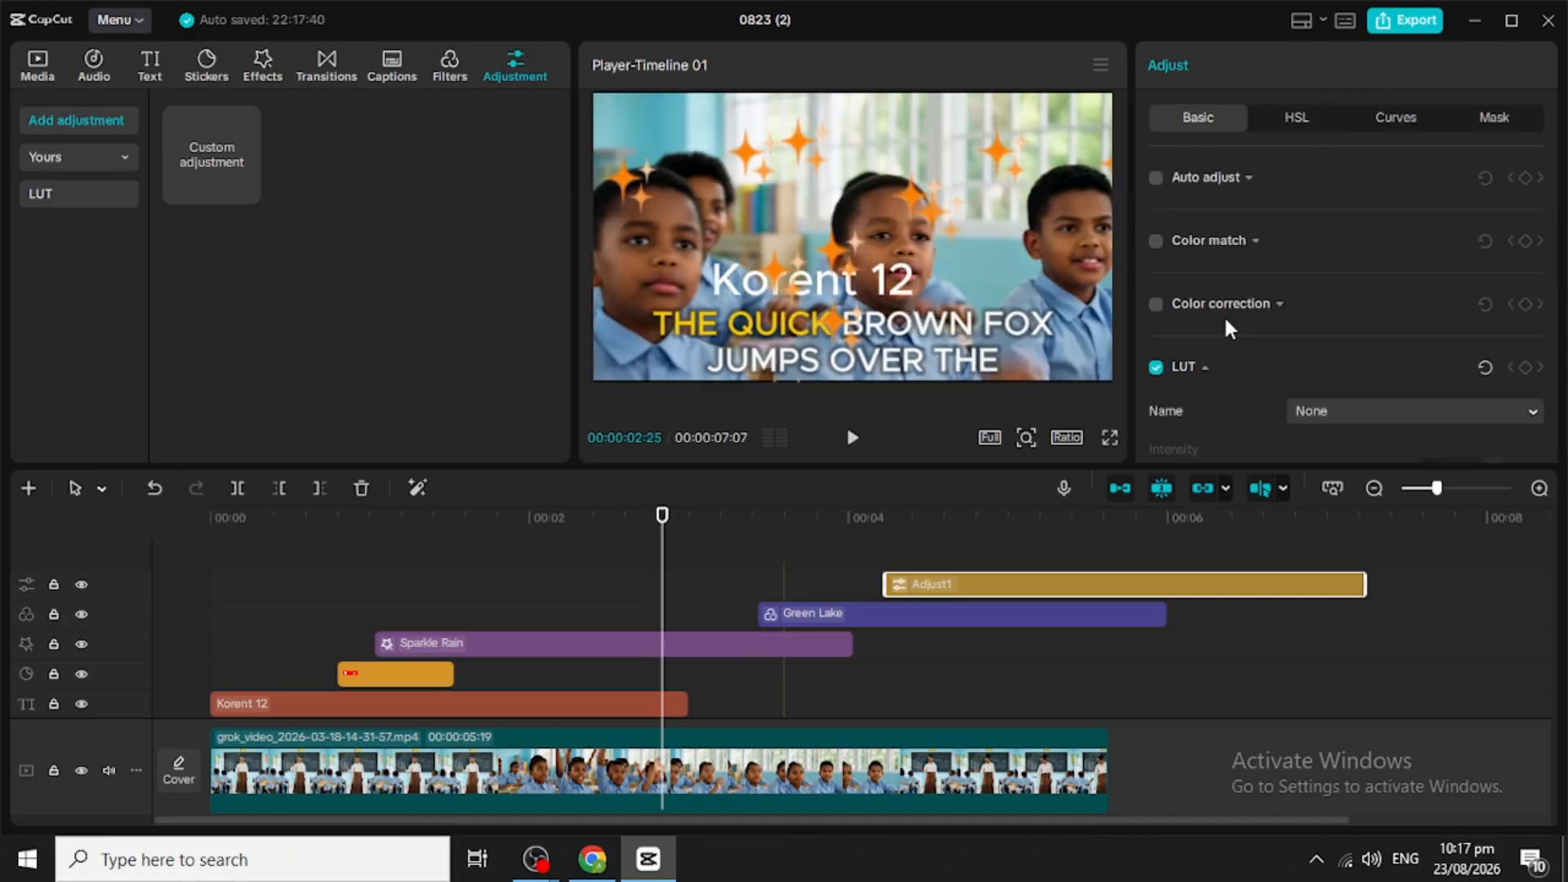
scroll(1225, 322, "down", 4)
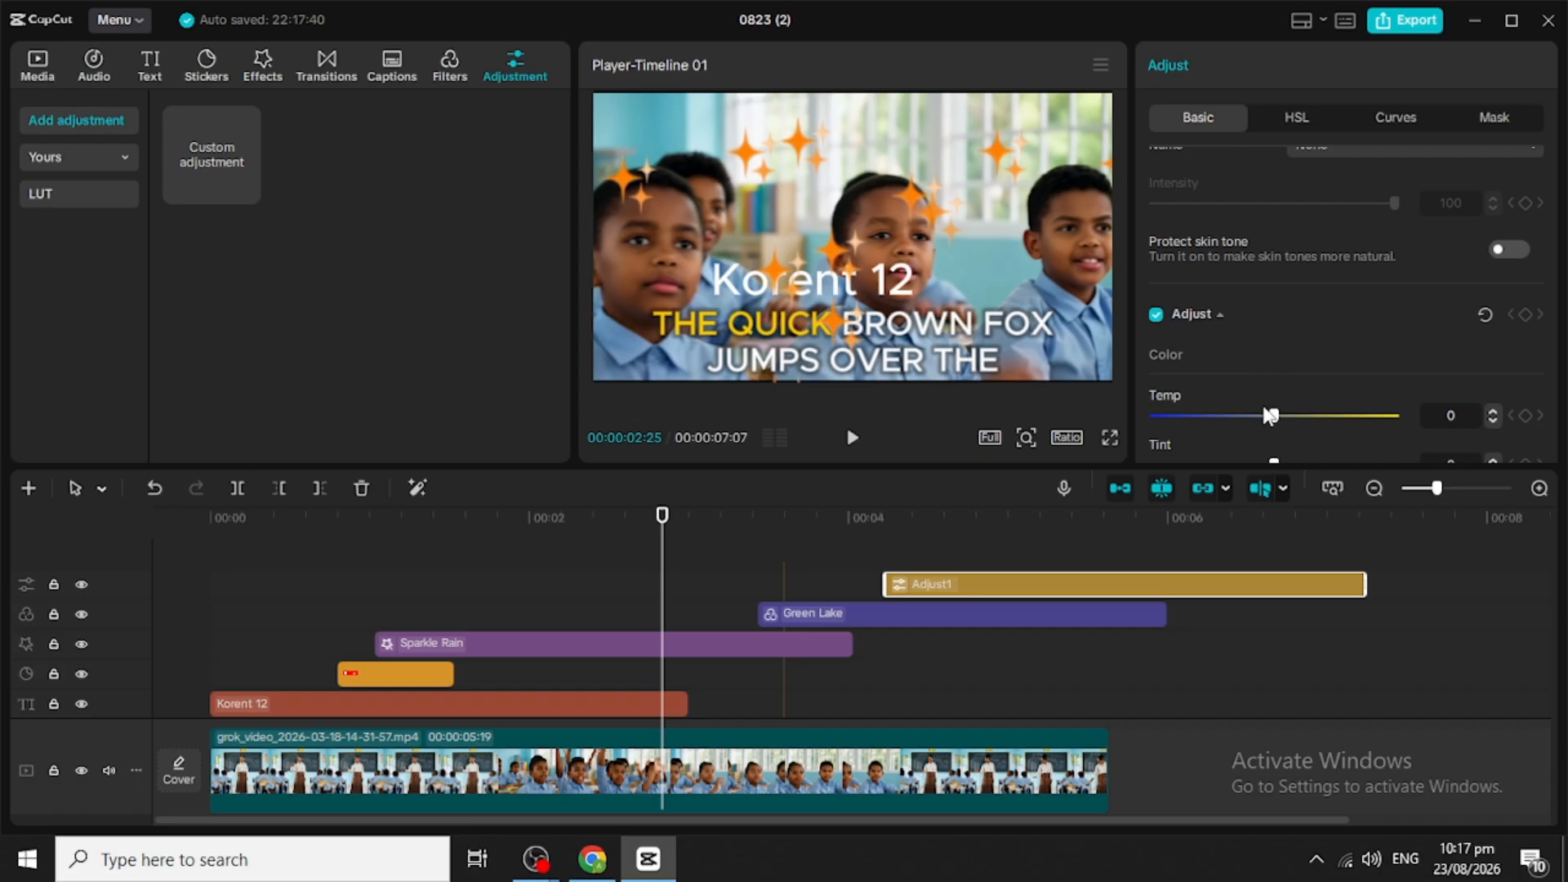
mouse_move(1271, 418)
left_mouse_down()
mouse_move(1186, 439)
mouse_move(1194, 420)
mouse_move(1251, 416)
left_mouse_up()
left_click(1231, 319)
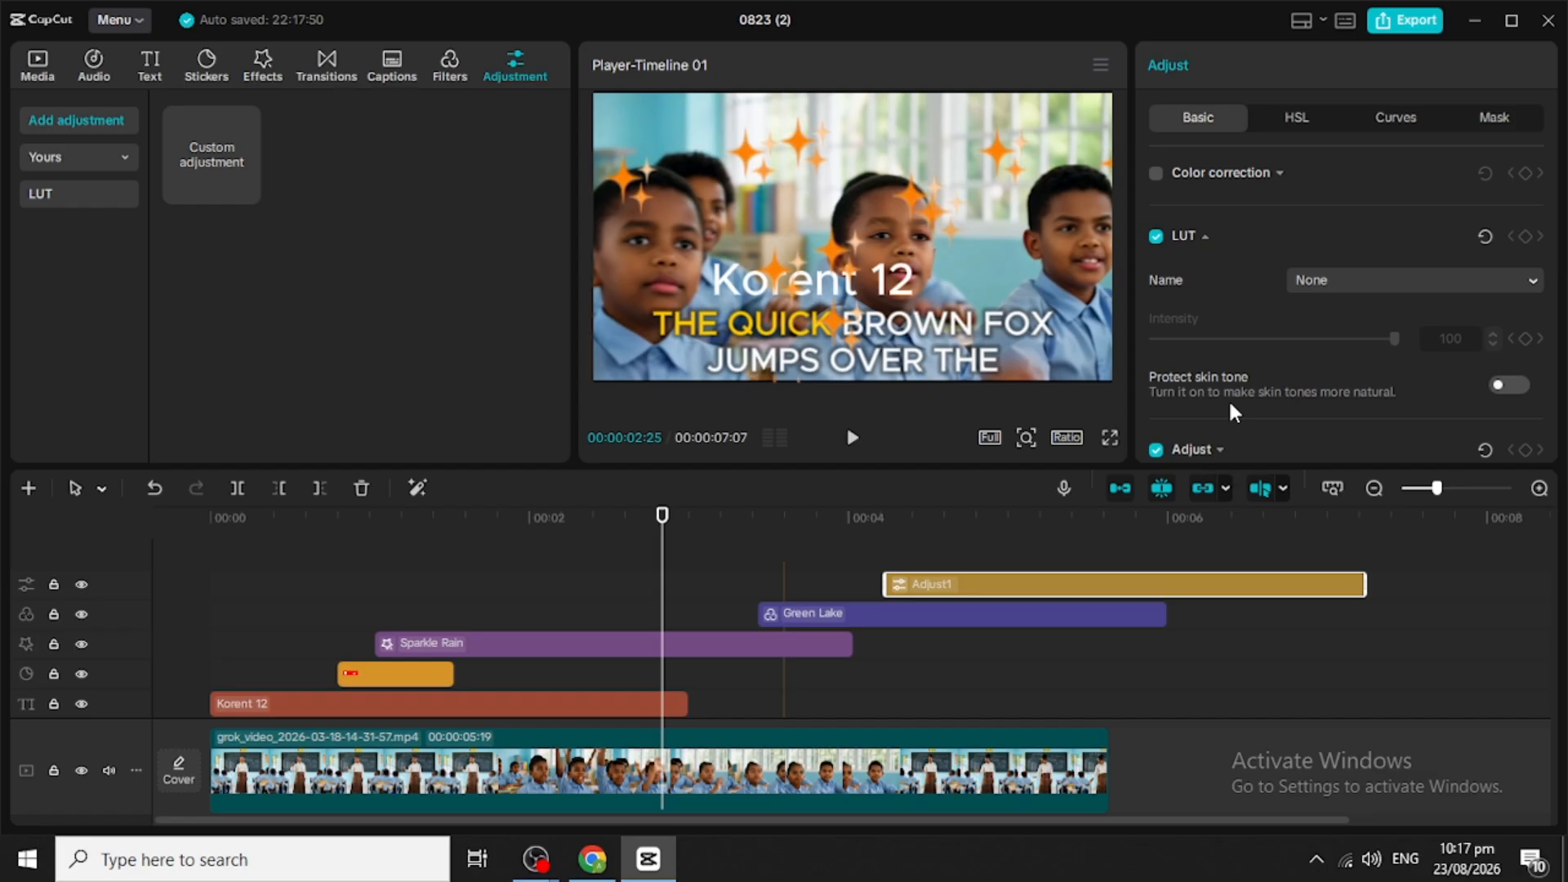
left_click(1220, 449)
left_click(1207, 236)
Step: Set the adjustment clip's Exposure and Contrast to -5, Highlight to -7, Shadow to -4, Blacks to -8 and Brilliance to -11
scroll(1220, 335, "down", 8)
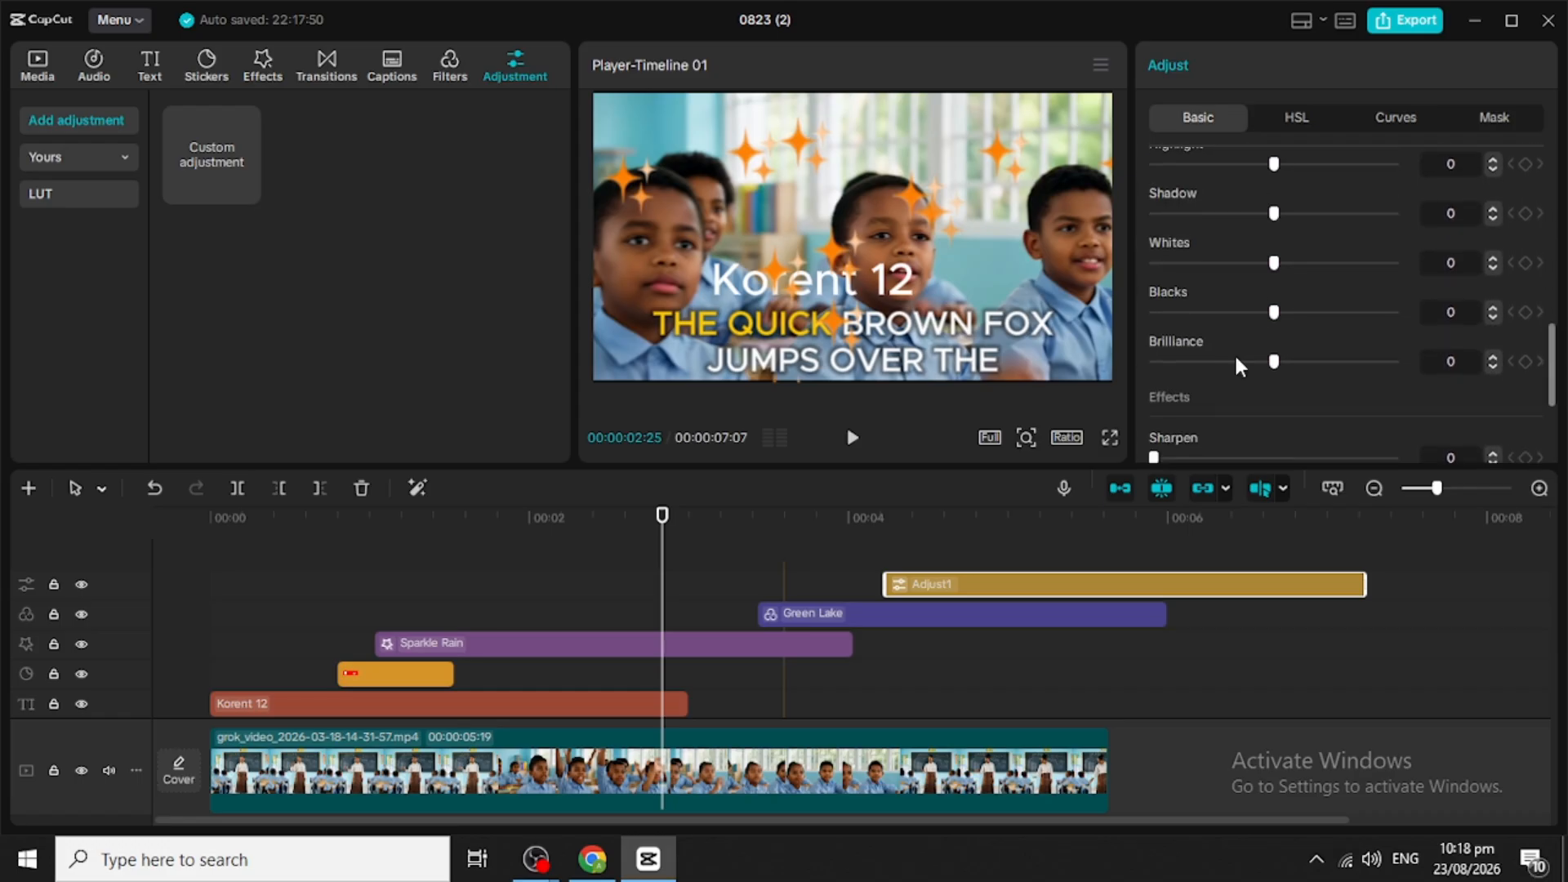
scroll(1235, 352, "up", 3)
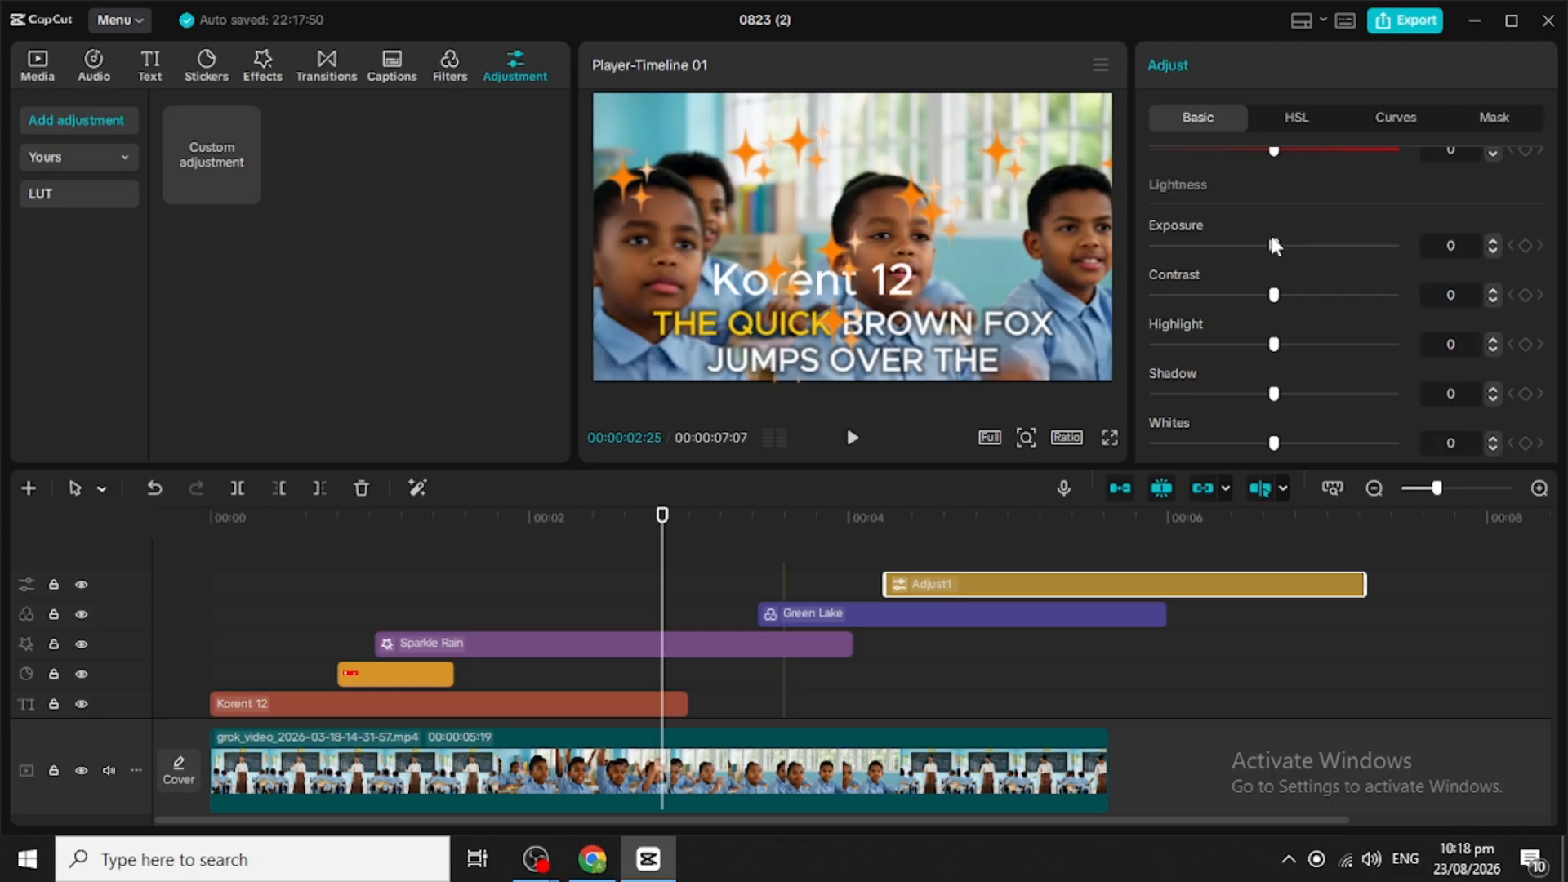
left_click_drag(1270, 244, 1265, 245)
left_click_drag(1273, 344, 1262, 344)
left_click_drag(1277, 393, 1282, 395)
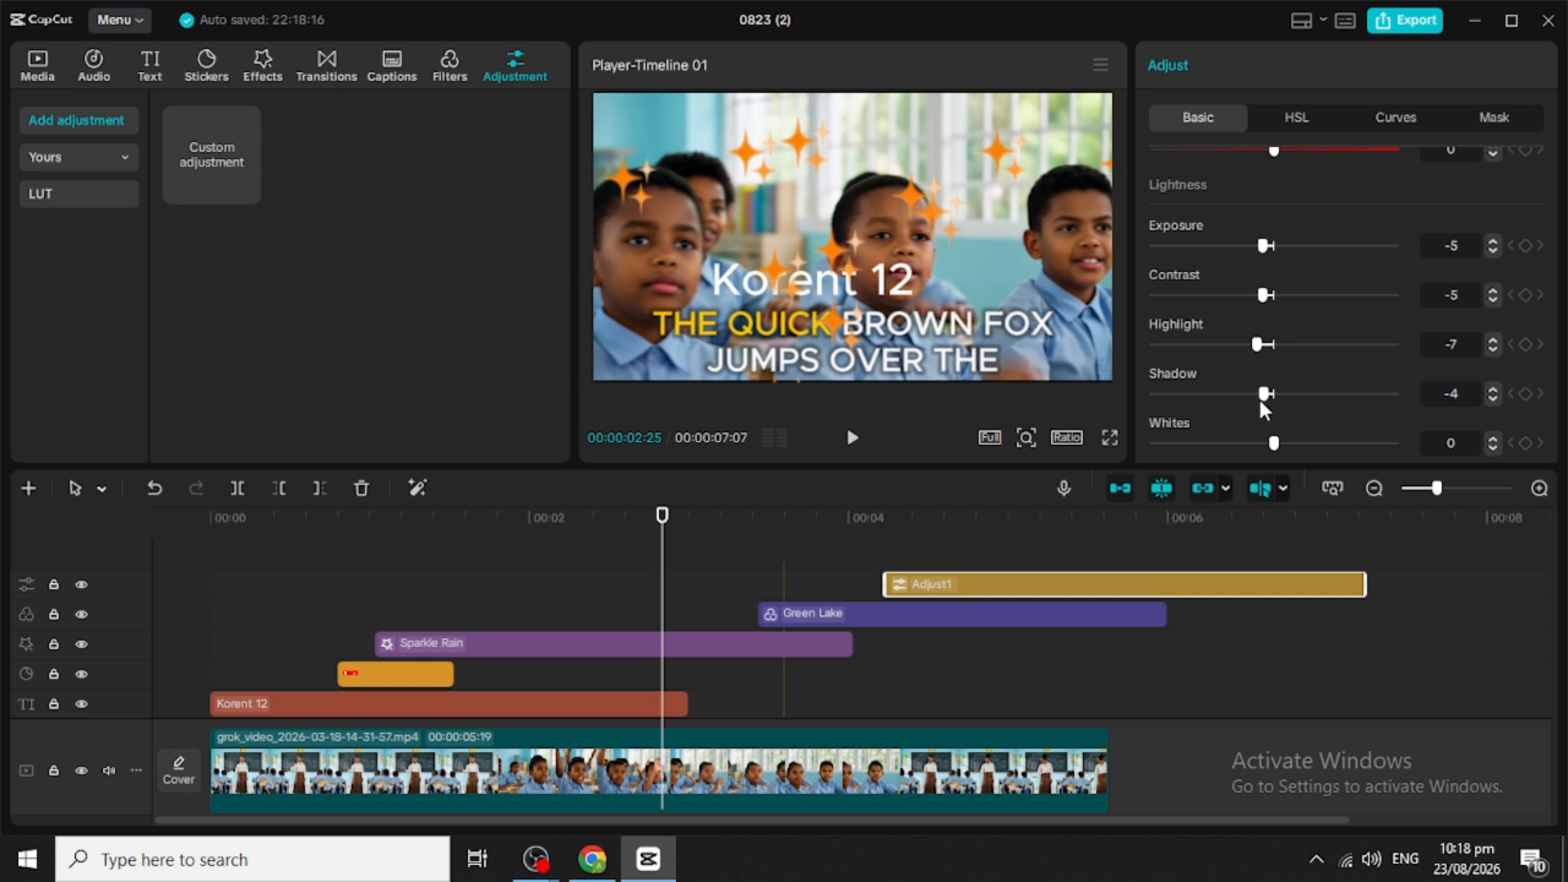
scroll(1233, 363, "down", 3)
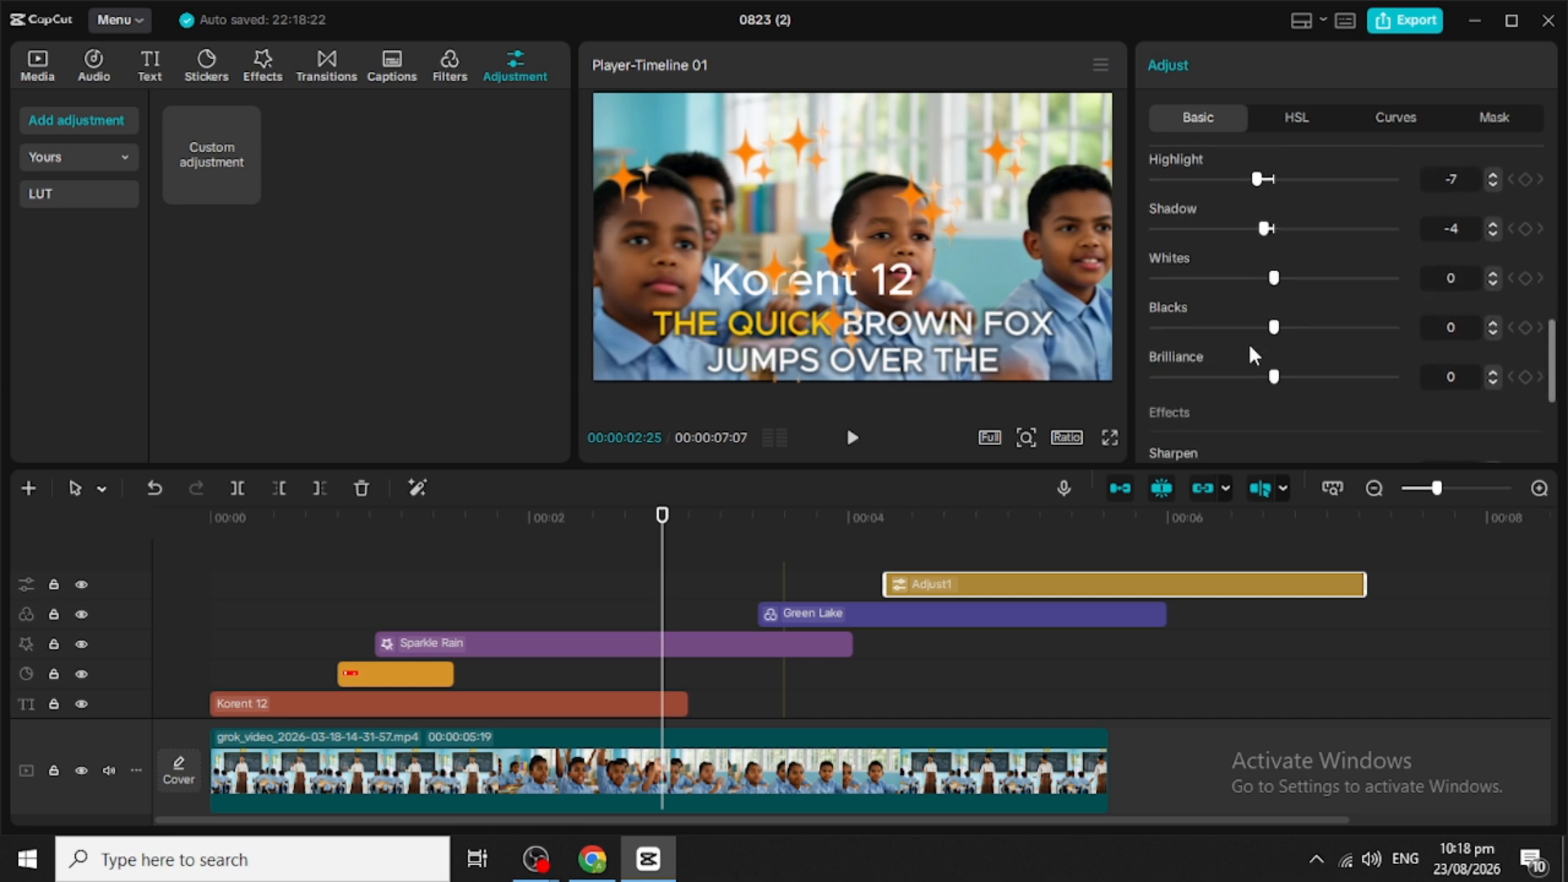
left_click_drag(1270, 325, 1234, 377)
Step: Examine the adjustment clip's lightness settings and its Sharpen, Clarity, Particles, Fade and Vignette effects
scroll(1256, 394, "down", 3)
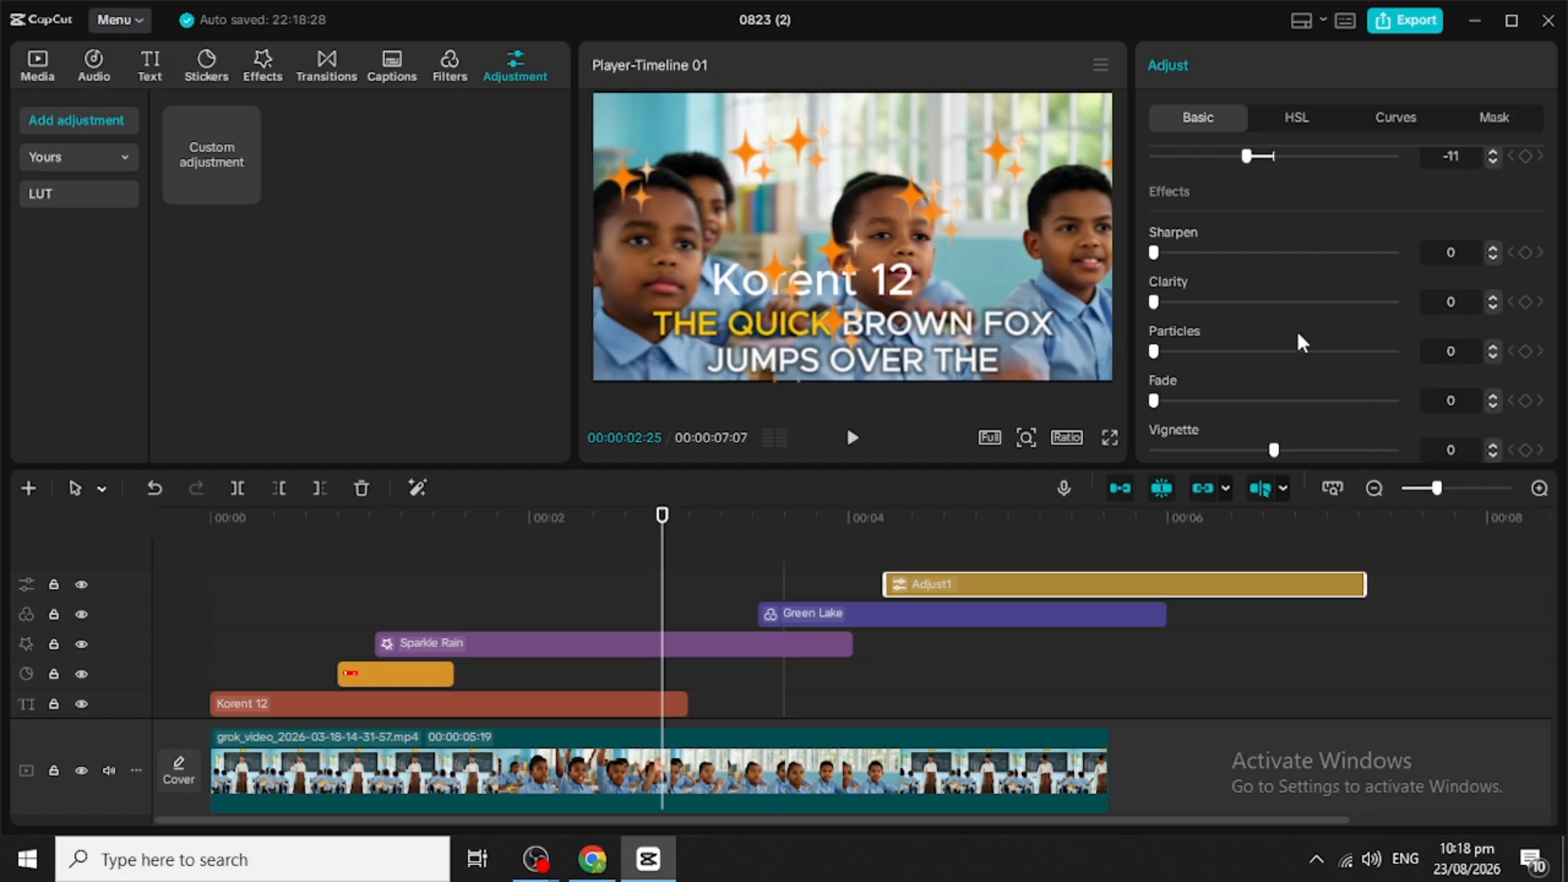
scroll(1296, 328, "up", 3)
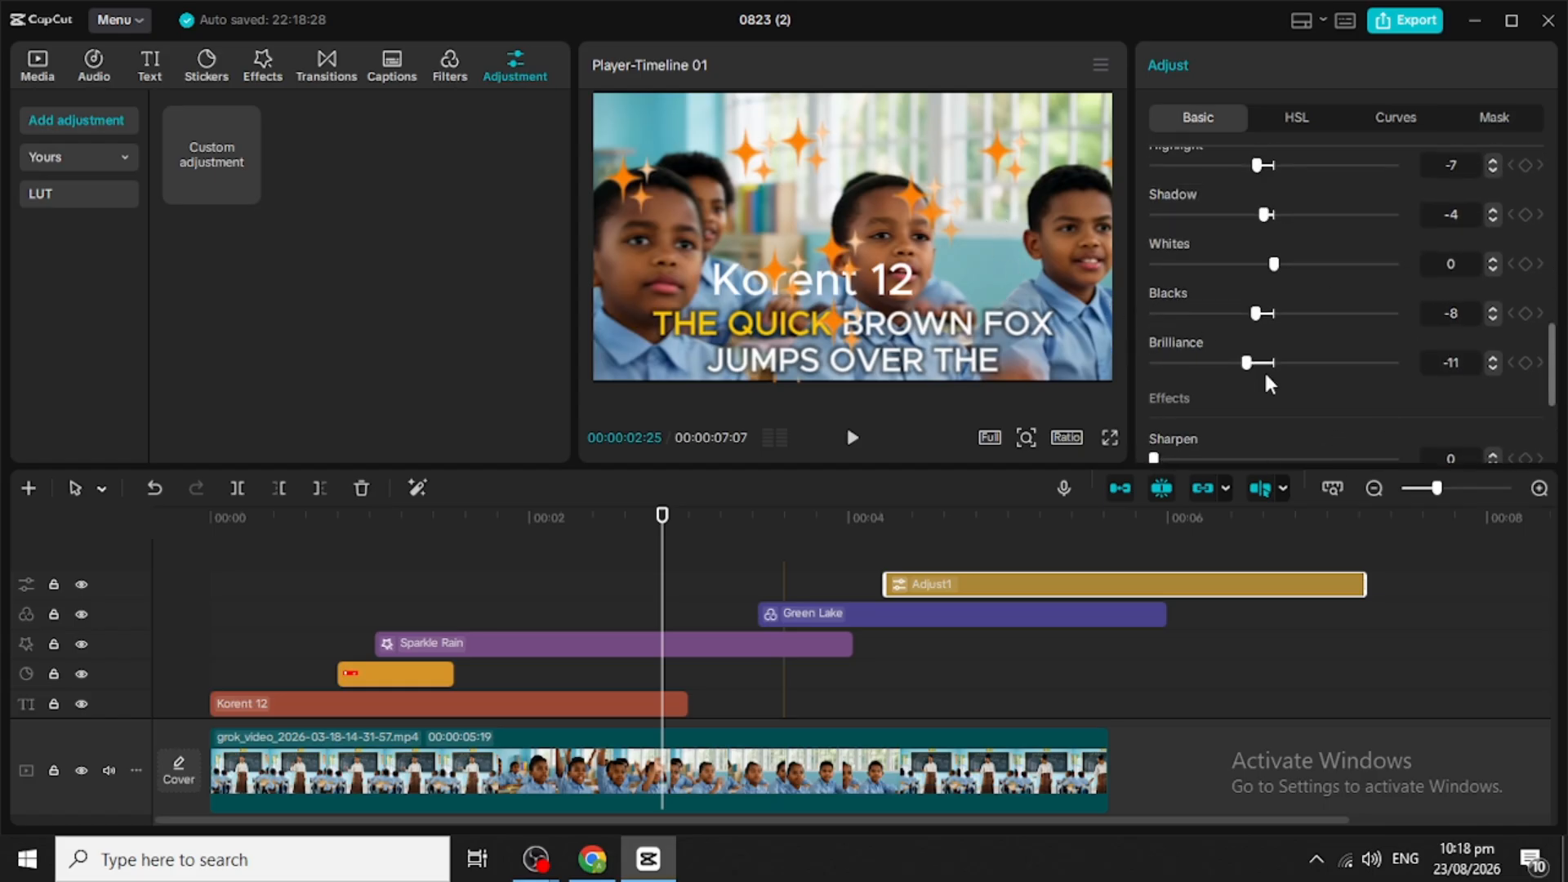
scroll(1264, 376, "down", 3)
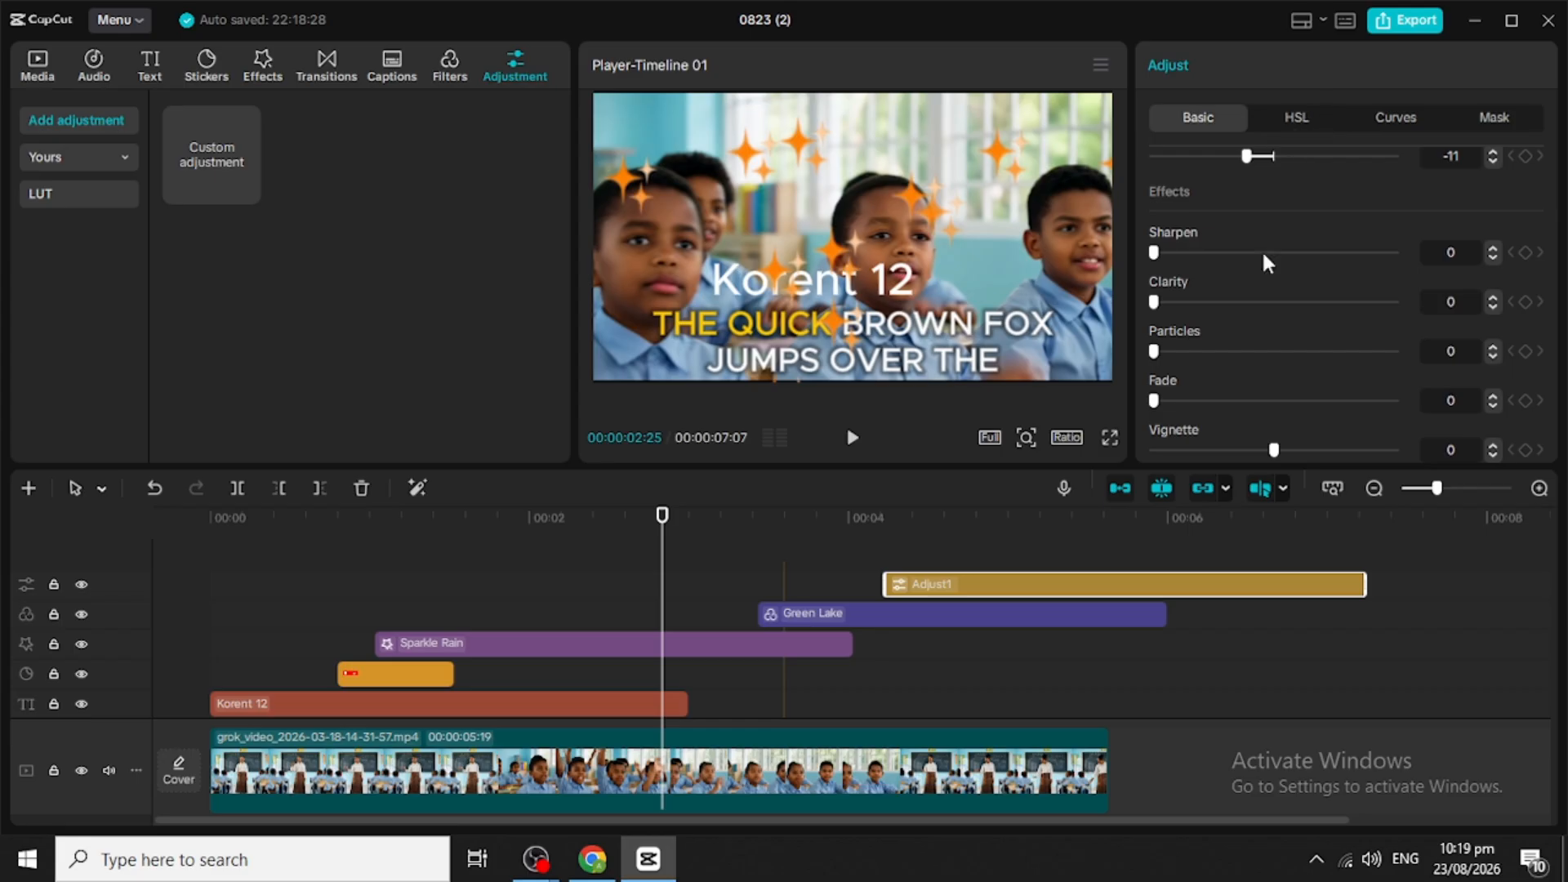
scroll(1267, 321, "up", 1)
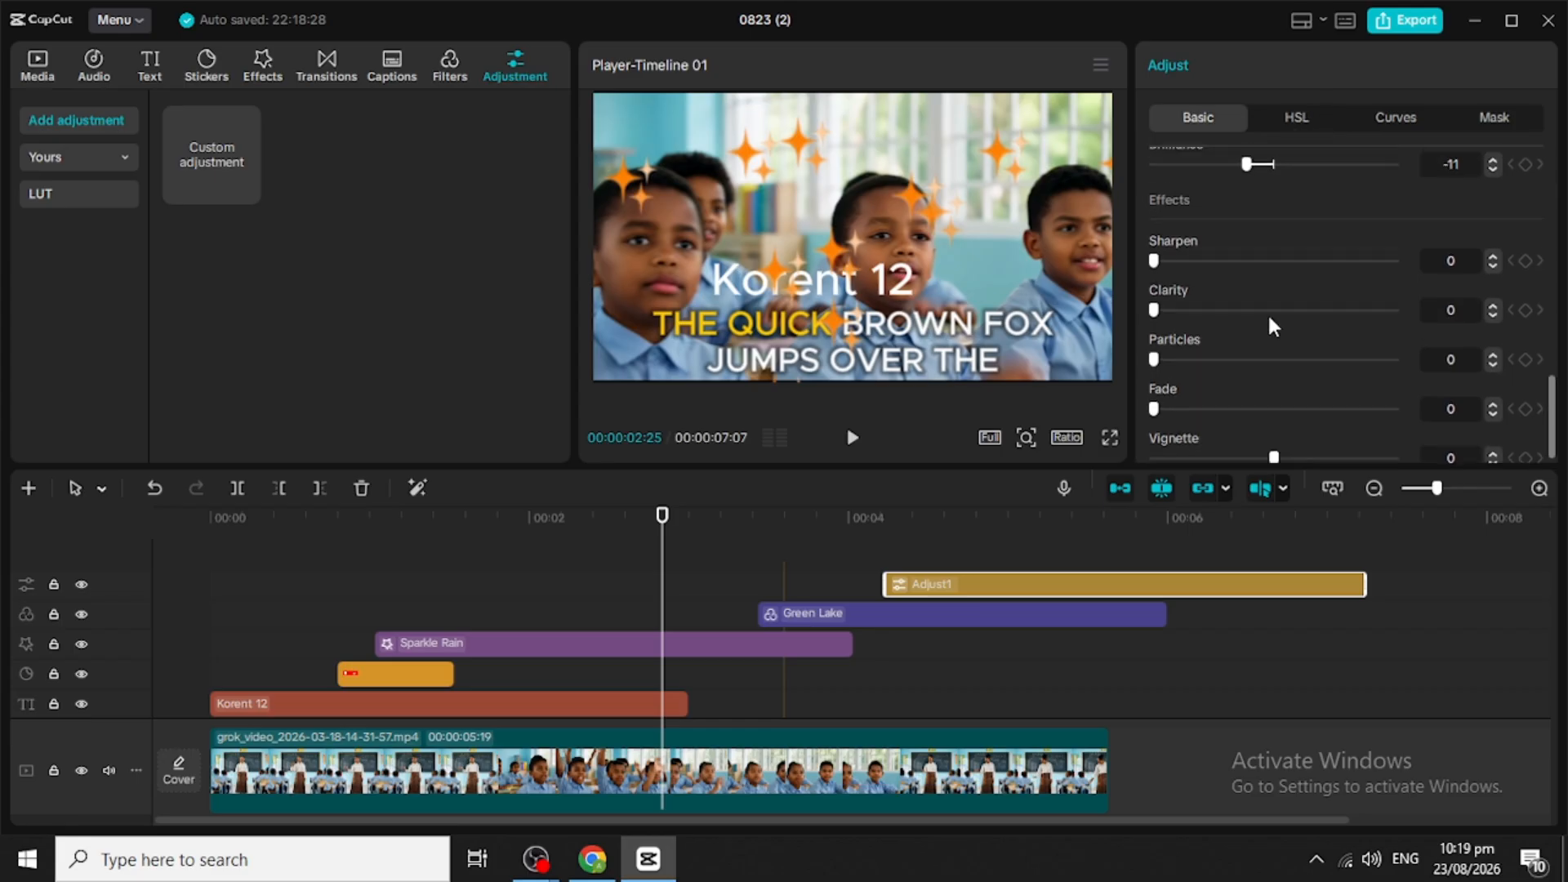
scroll(1271, 320, "down", 1)
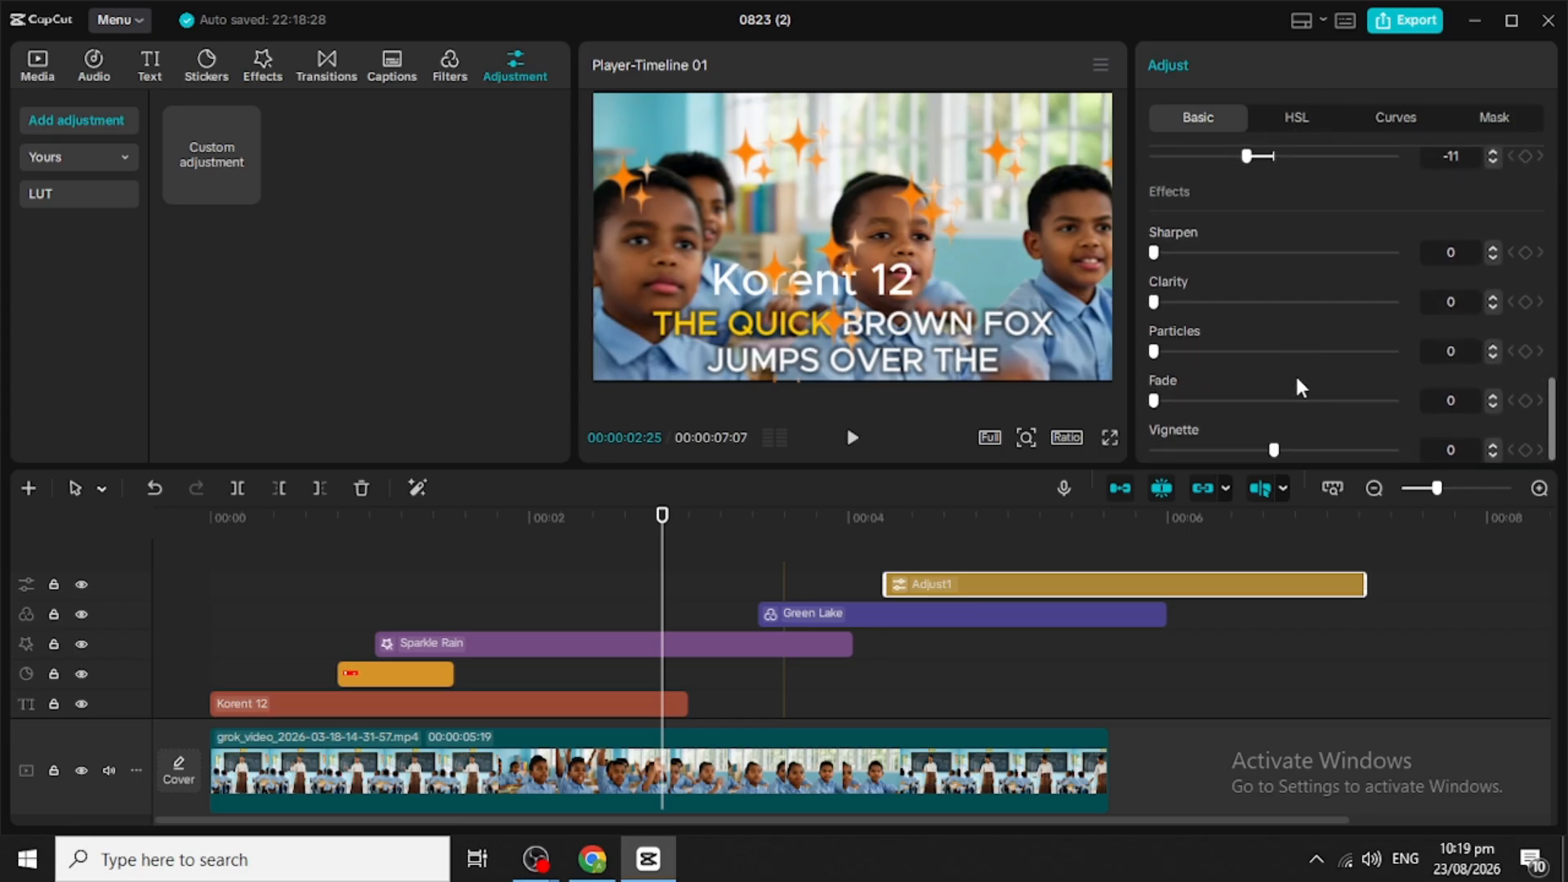
Step: Look through the adjustment clip's HSL, Curves and Mask settings, the media and audio libraries, and the lower timeline tracks
left_click(1295, 119)
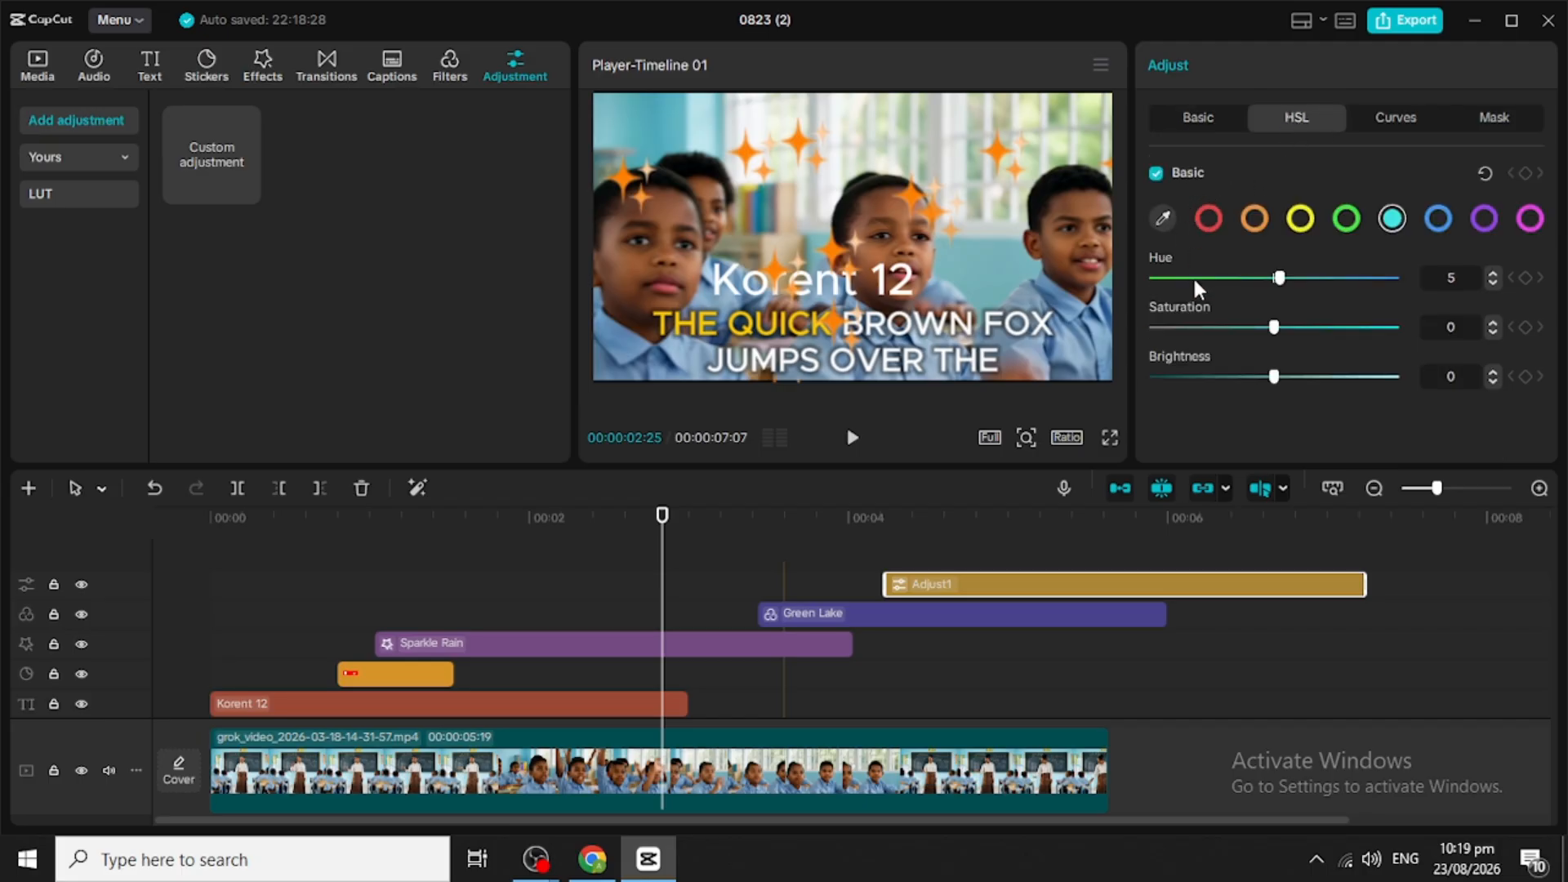
left_click(1395, 120)
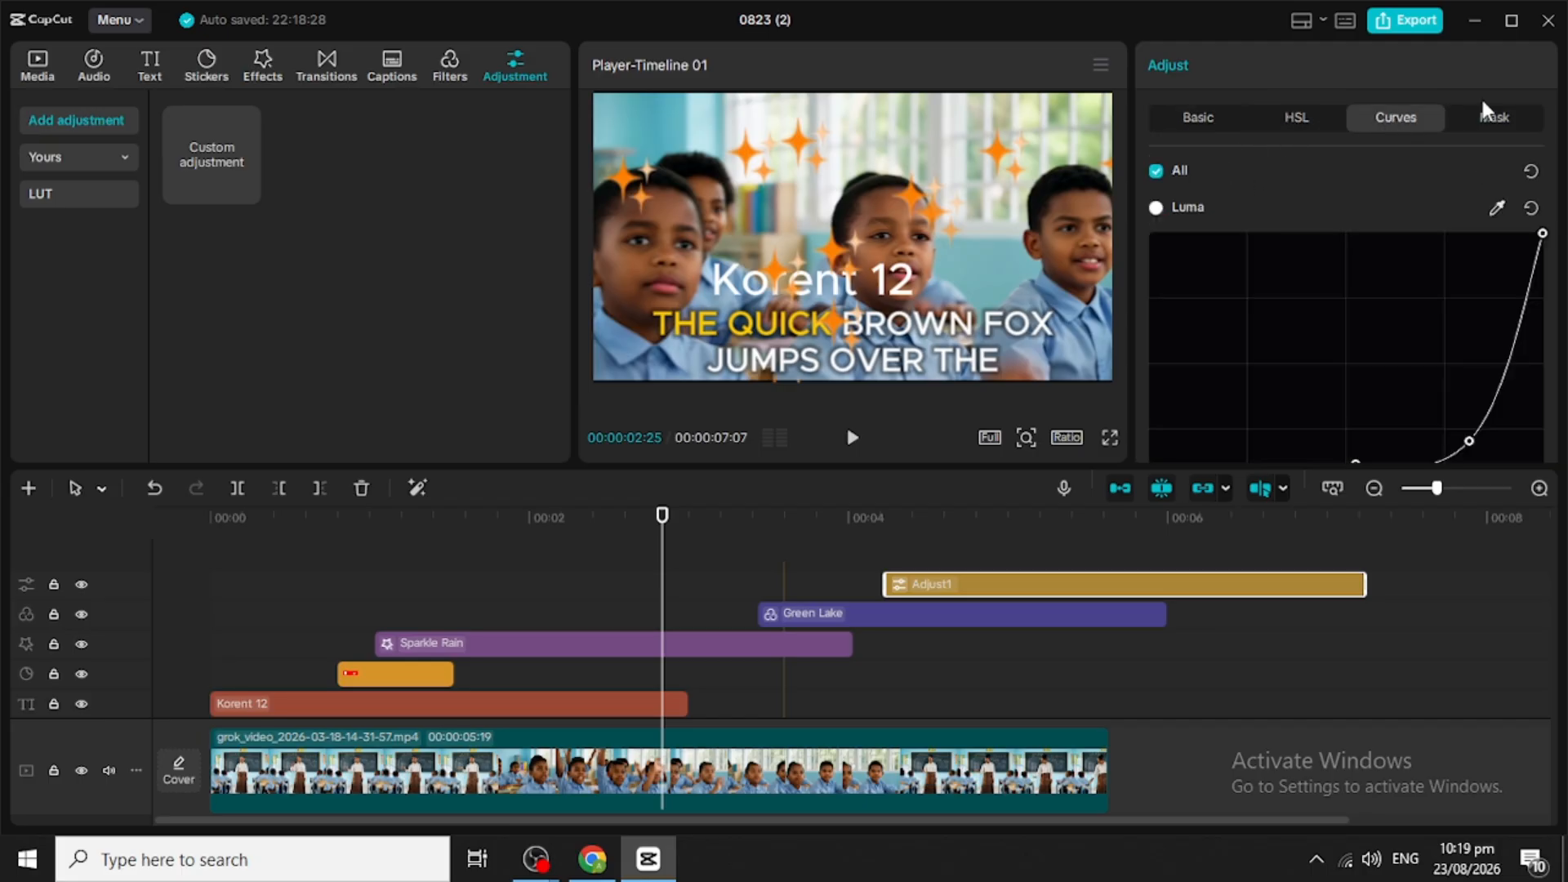
left_click(1491, 117)
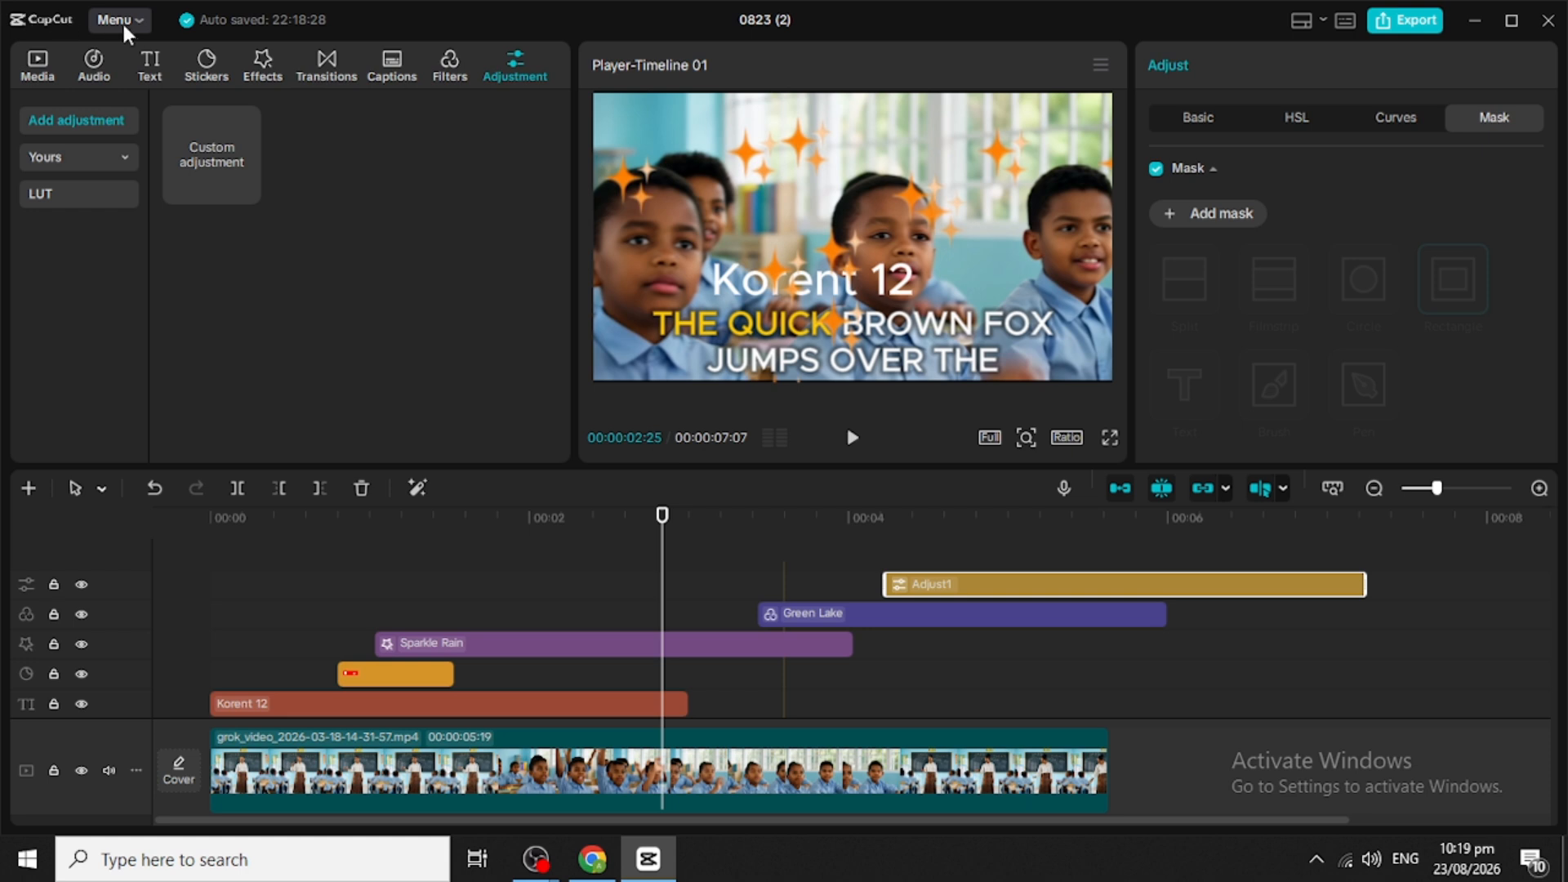
left_click(47, 65)
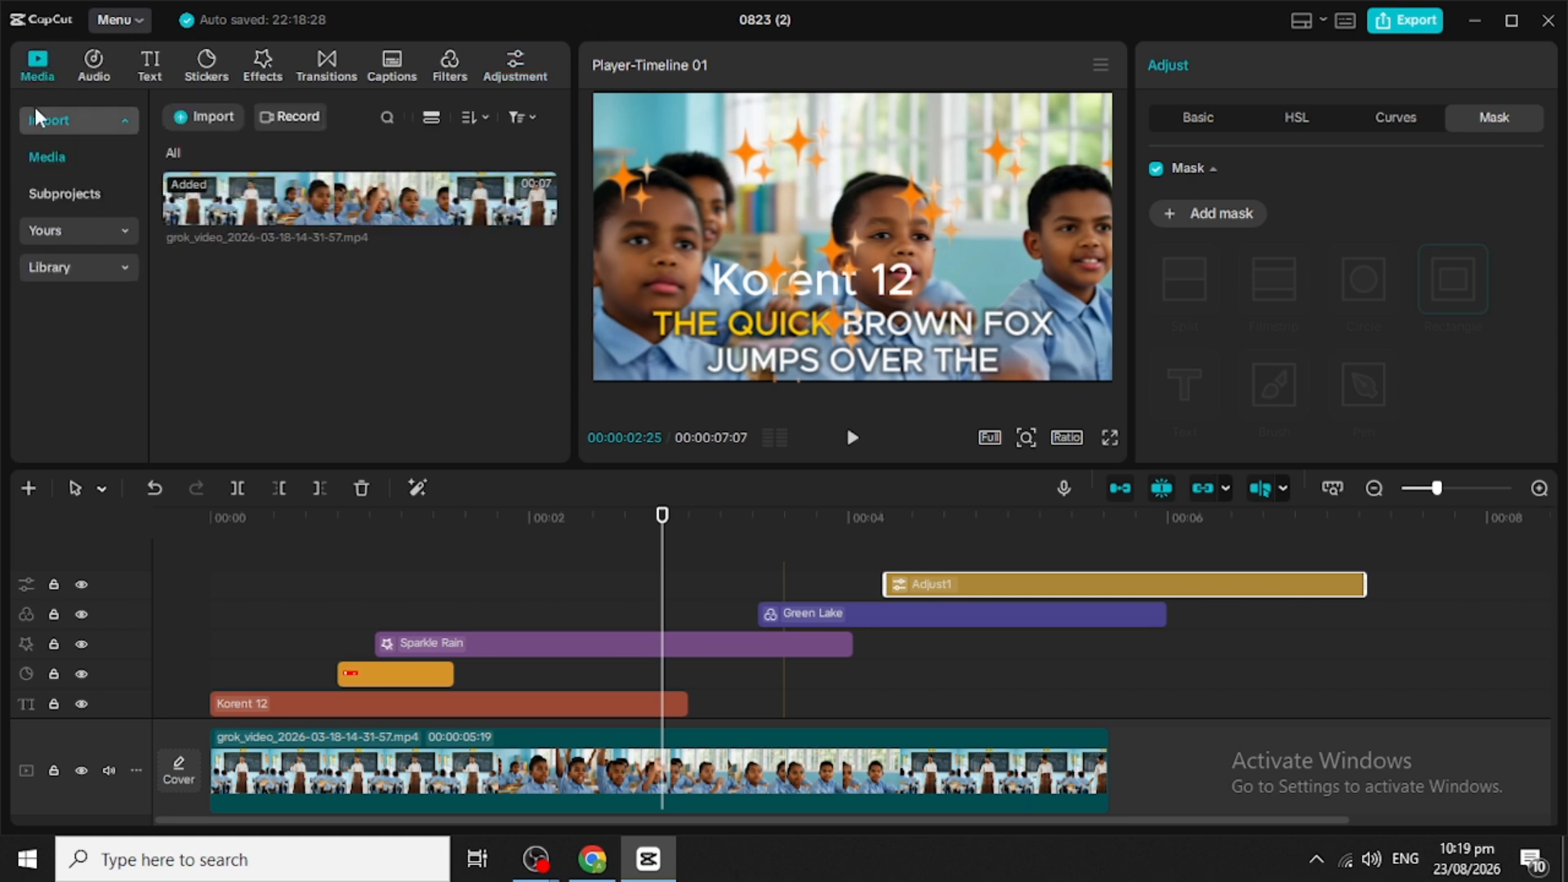
left_click(93, 62)
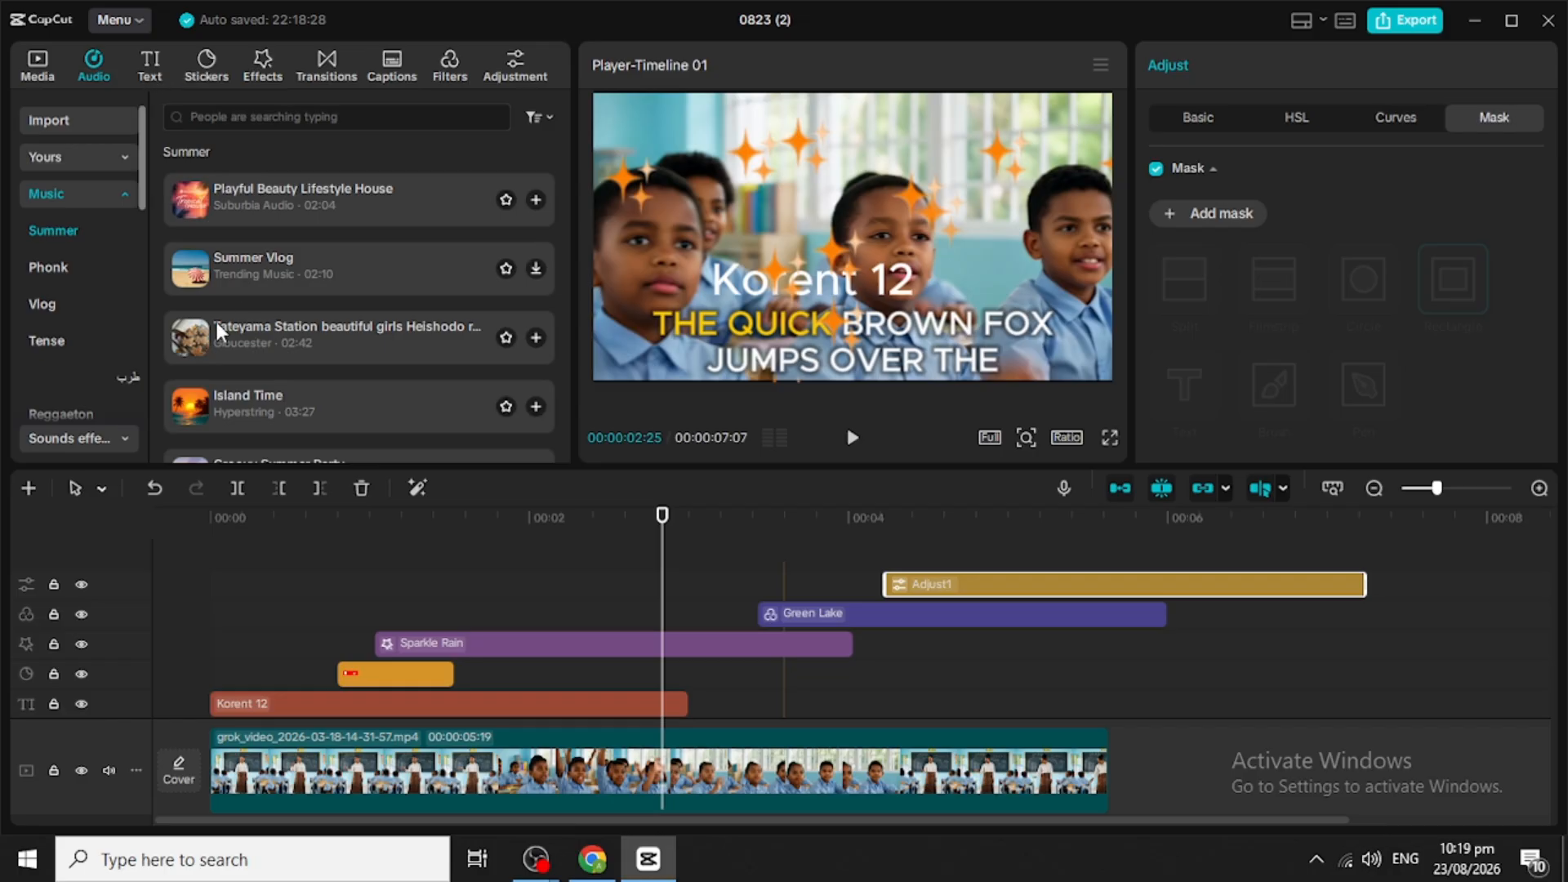
scroll(240, 560, "down", 3)
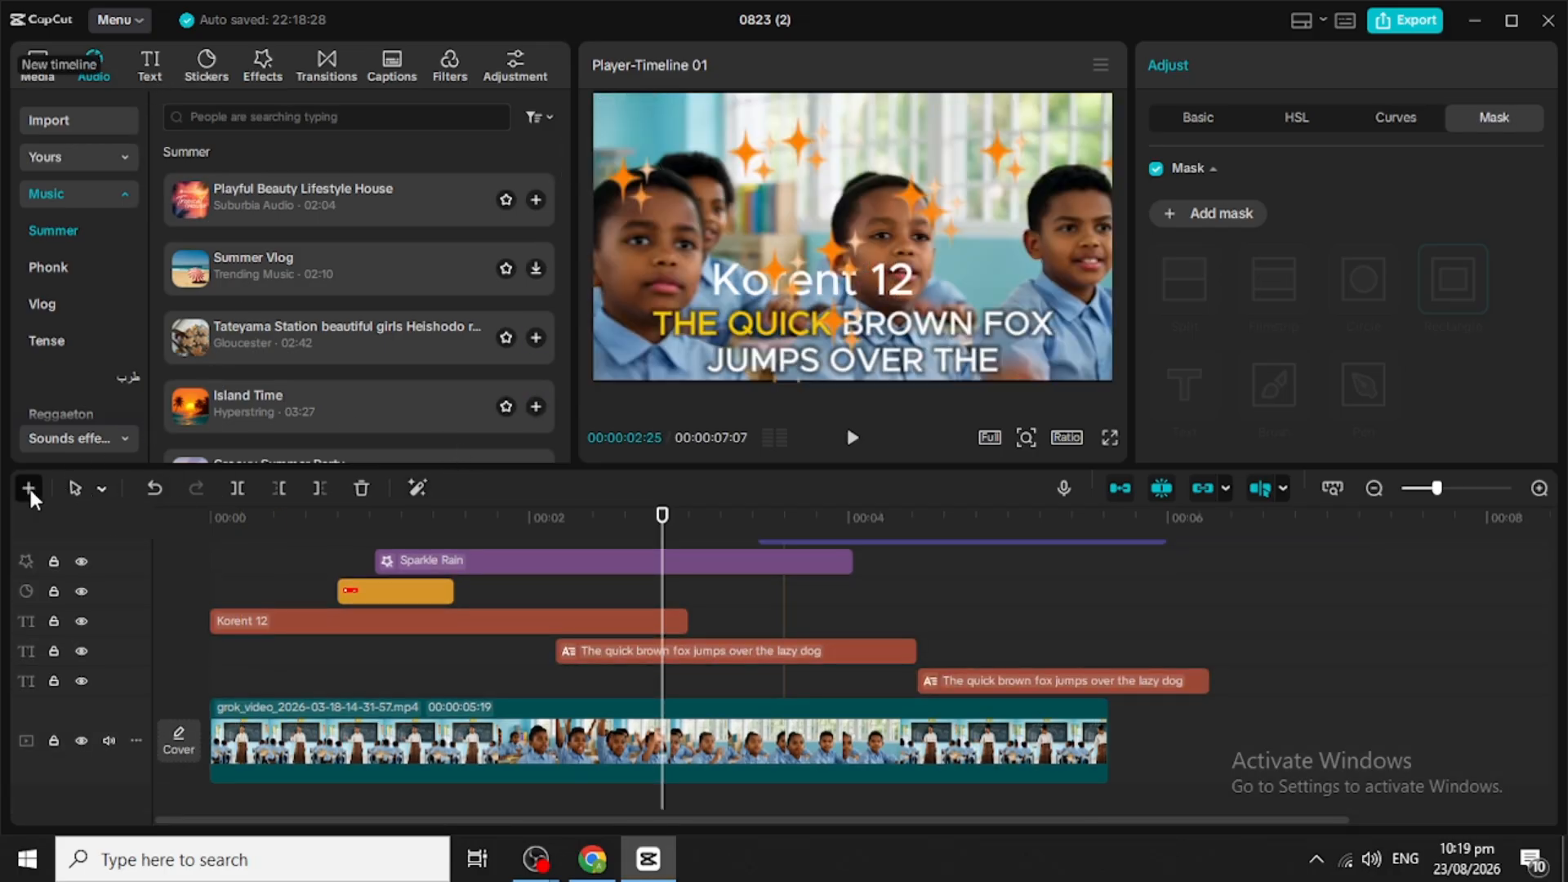
Step: Add a new empty timeline to the project and undo the addition
left_click(28, 488)
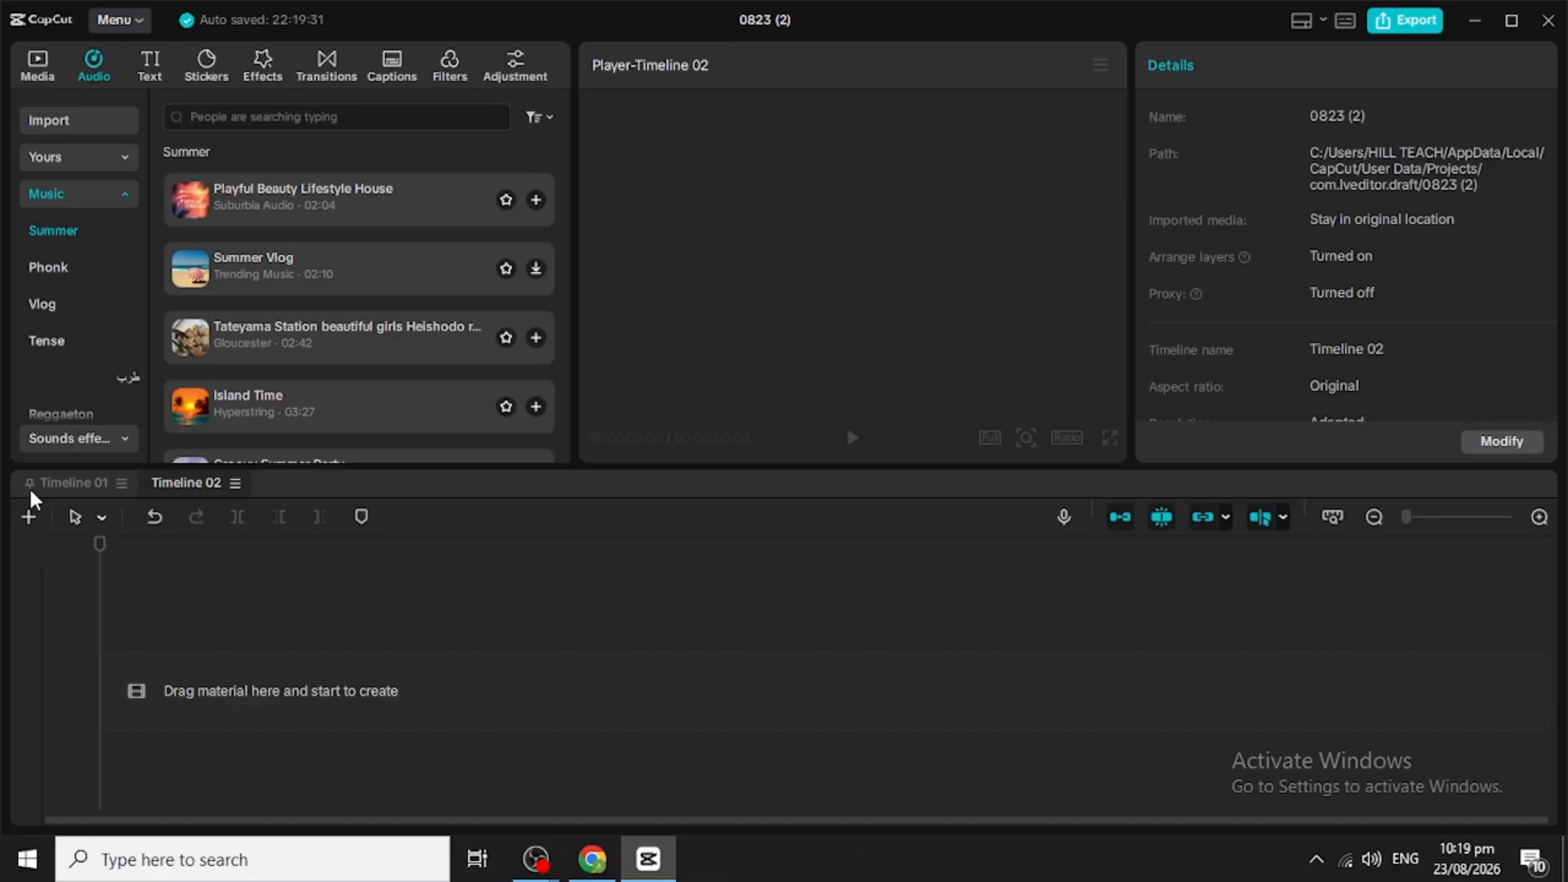
key("ctrl+z")
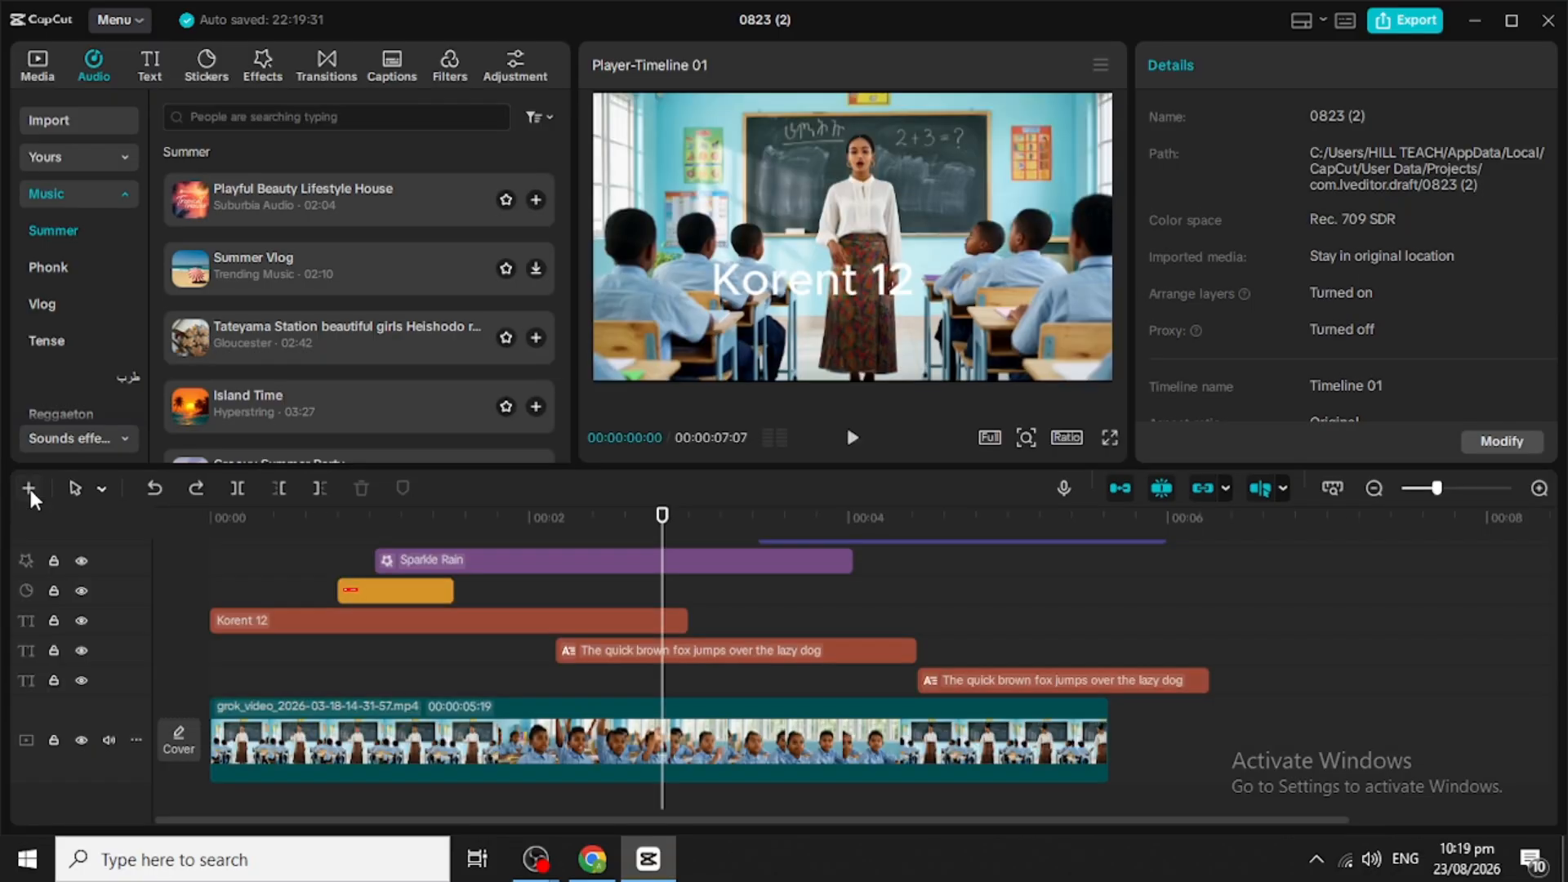
Step: Review the selection modes and the classroom clip's Freeze, Reverse, Mirror and Rotate options, and split that clip into its scenes
left_click(100, 490)
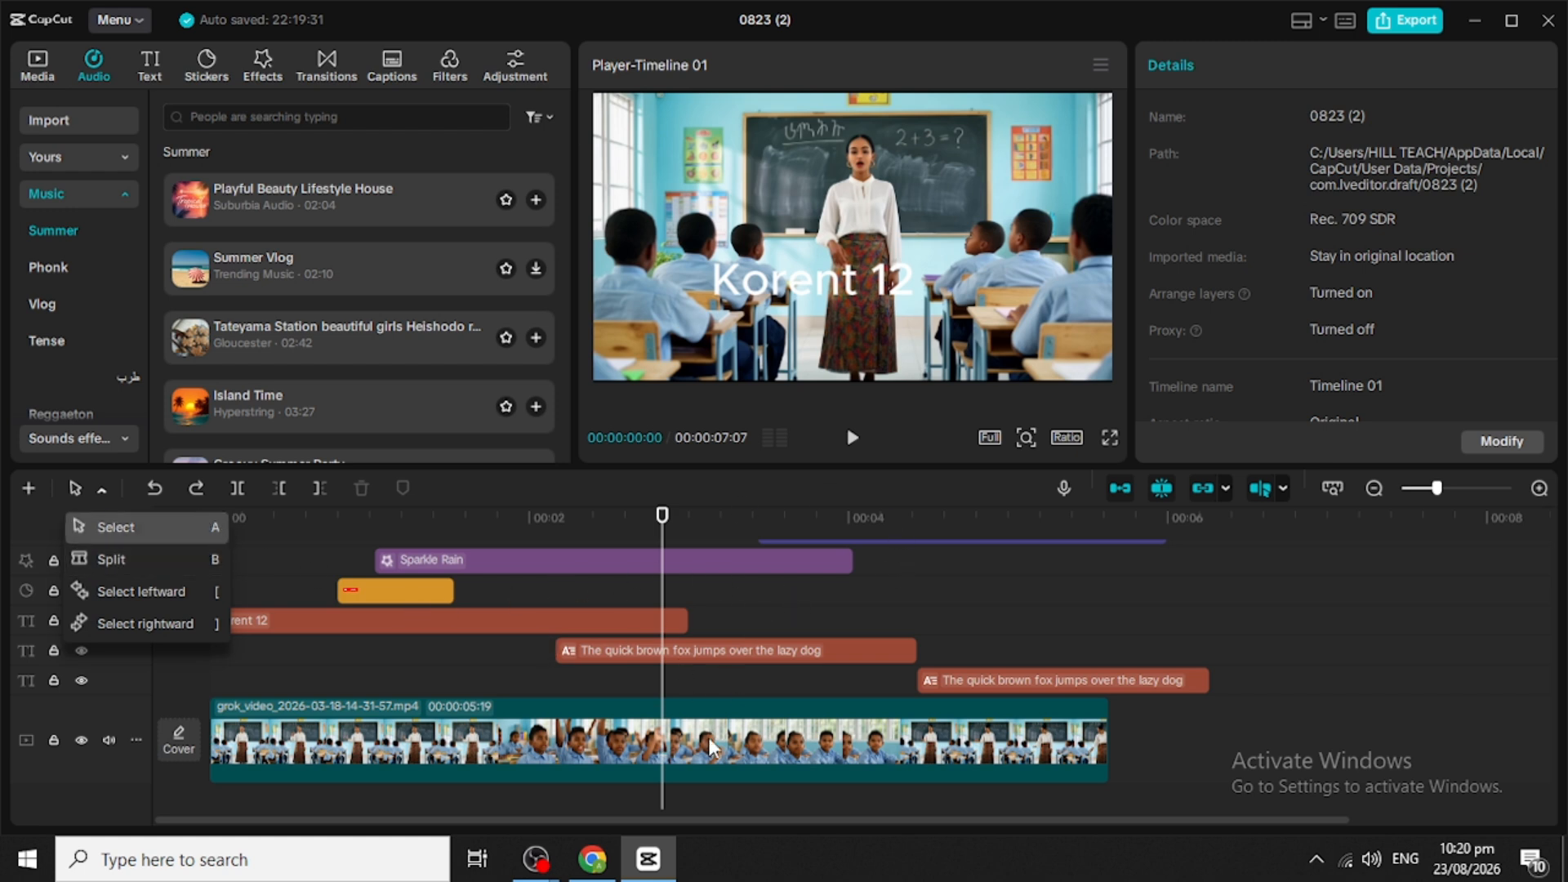
left_click(753, 735)
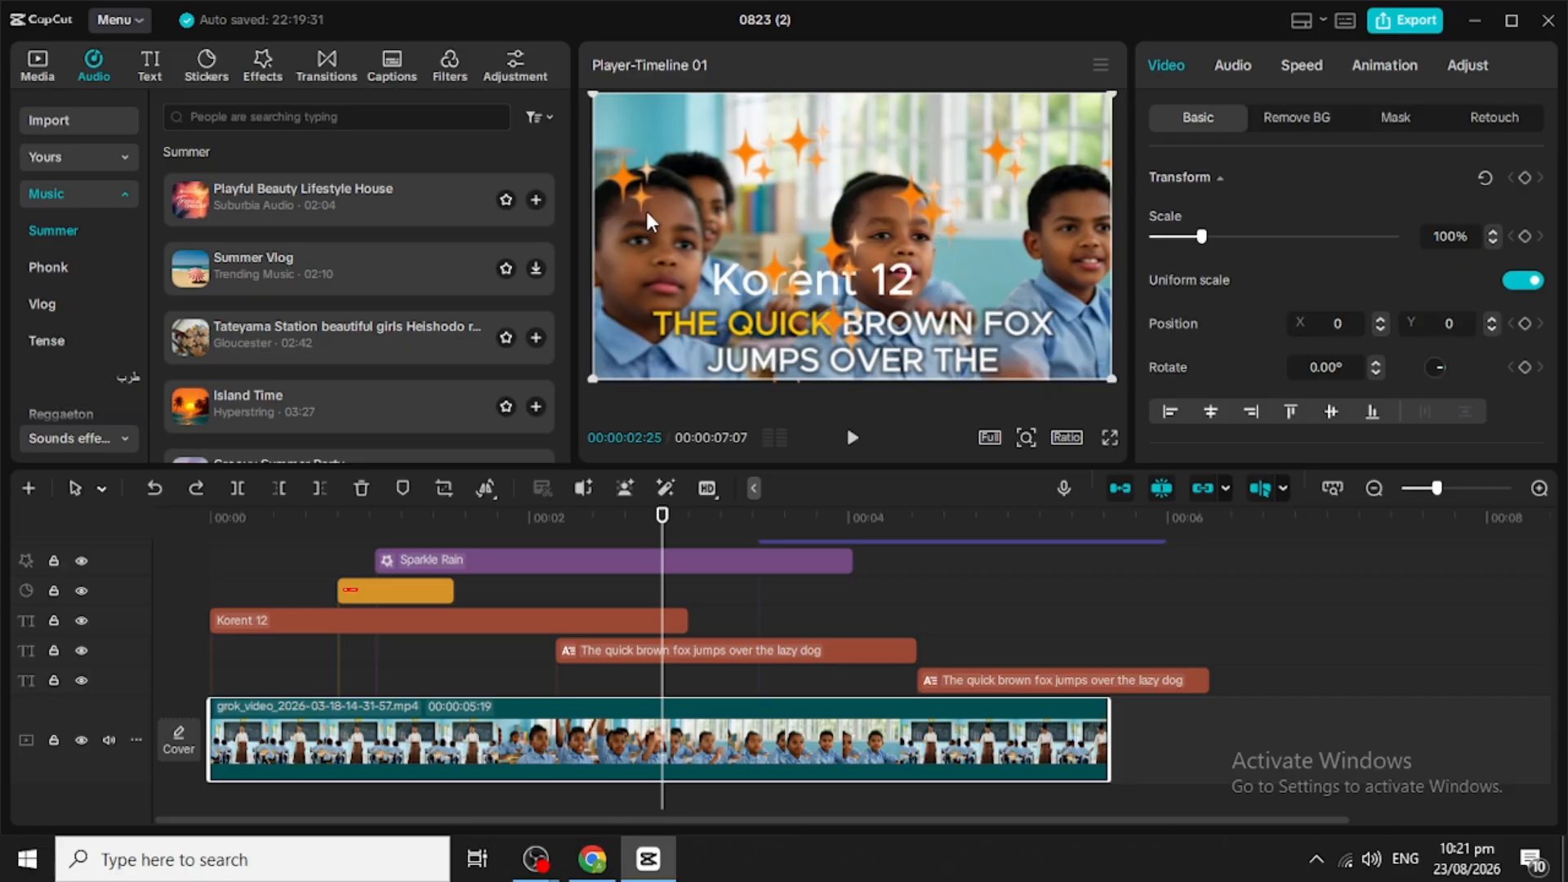
left_click(490, 488)
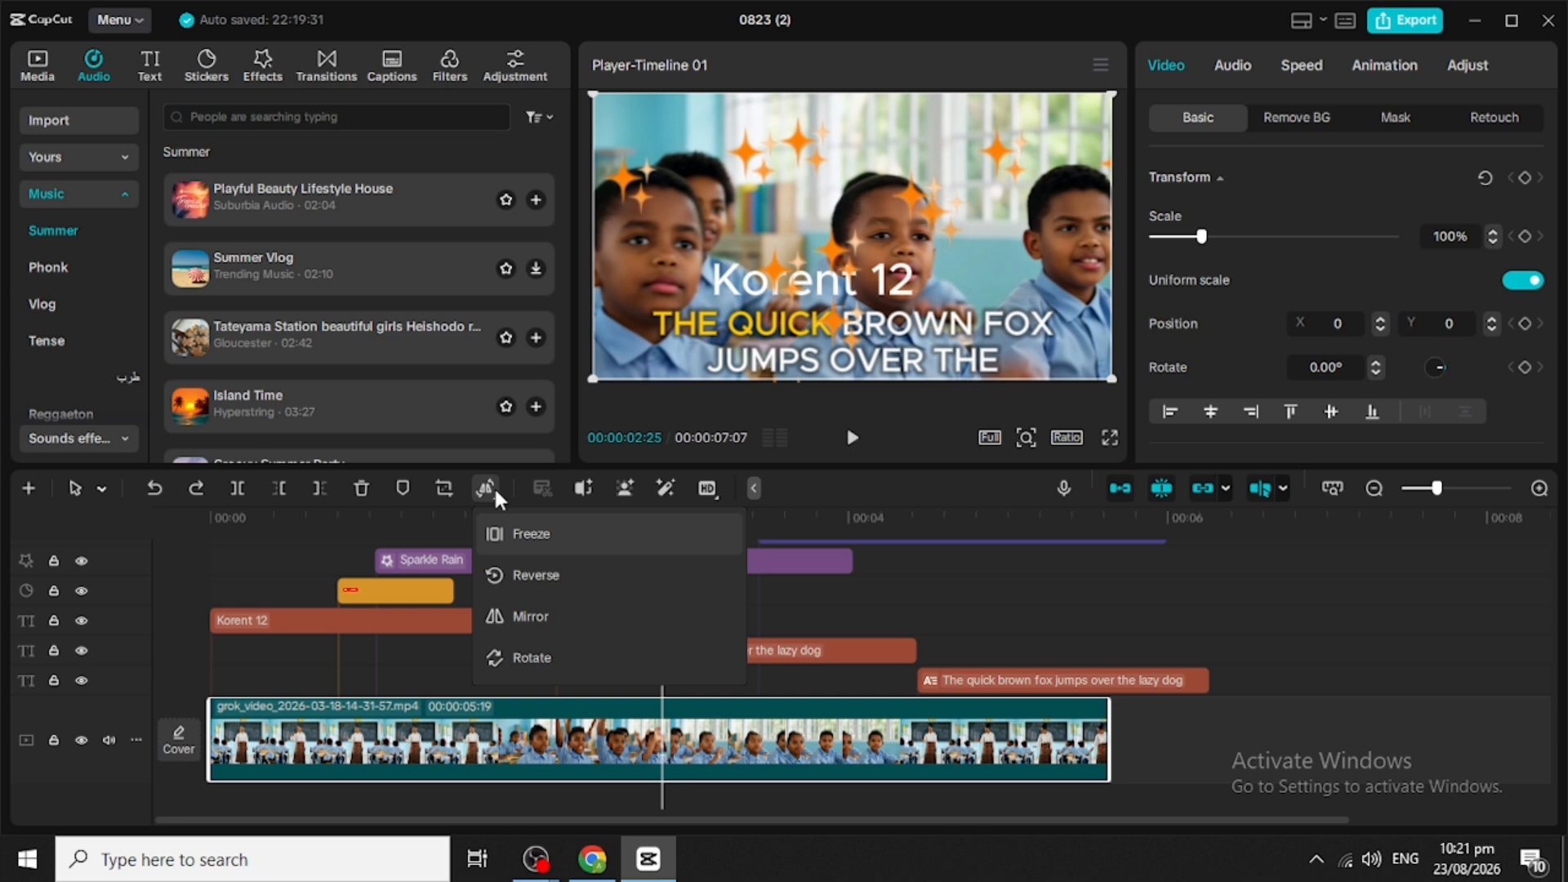
mouse_move(486, 489)
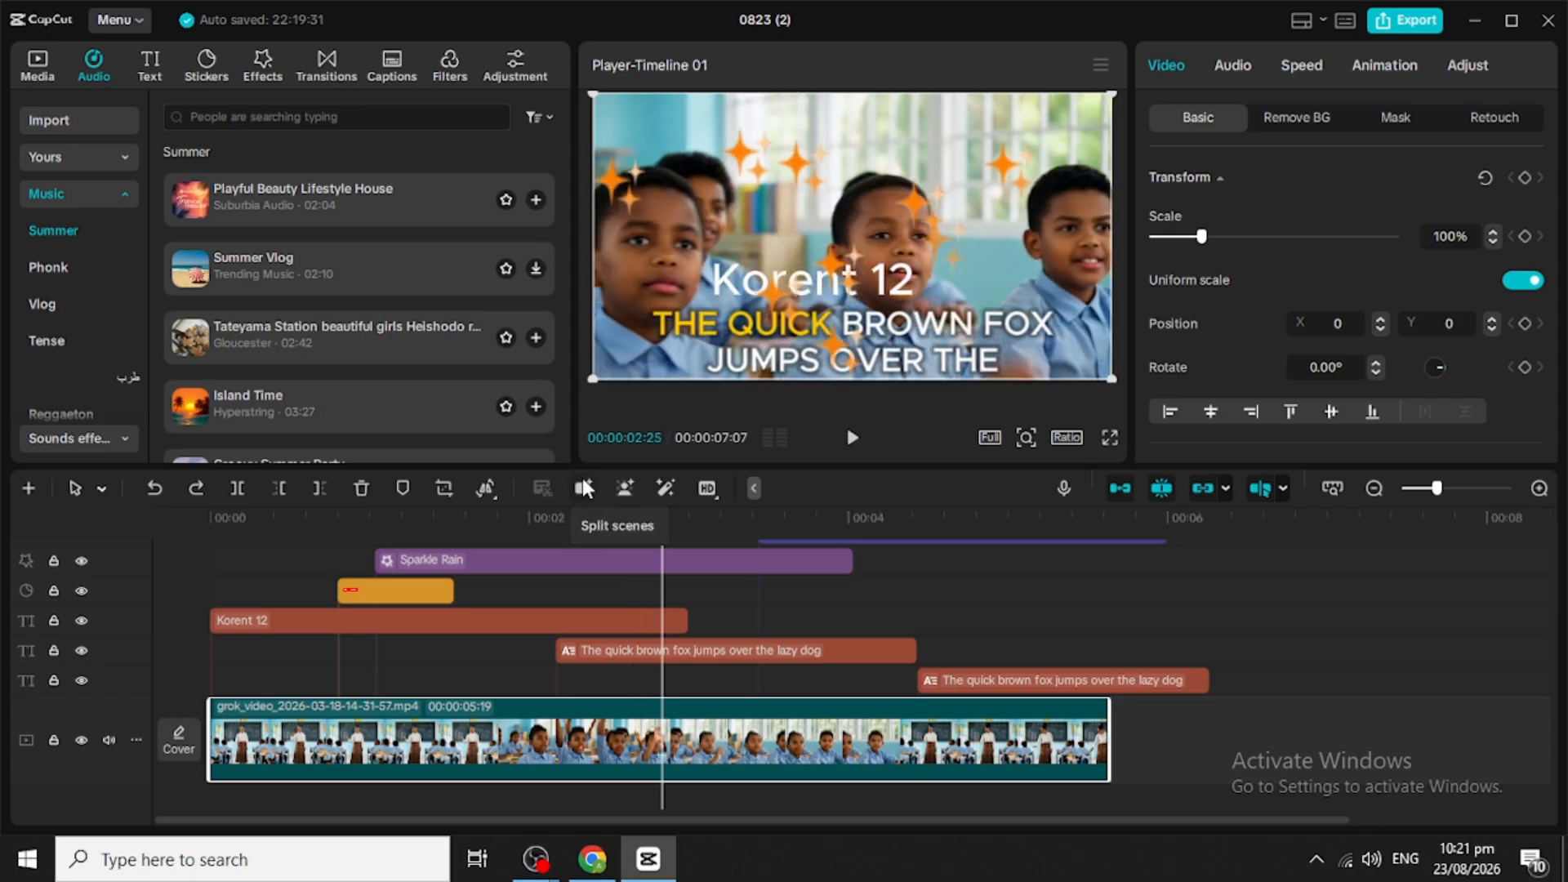
left_click(584, 486)
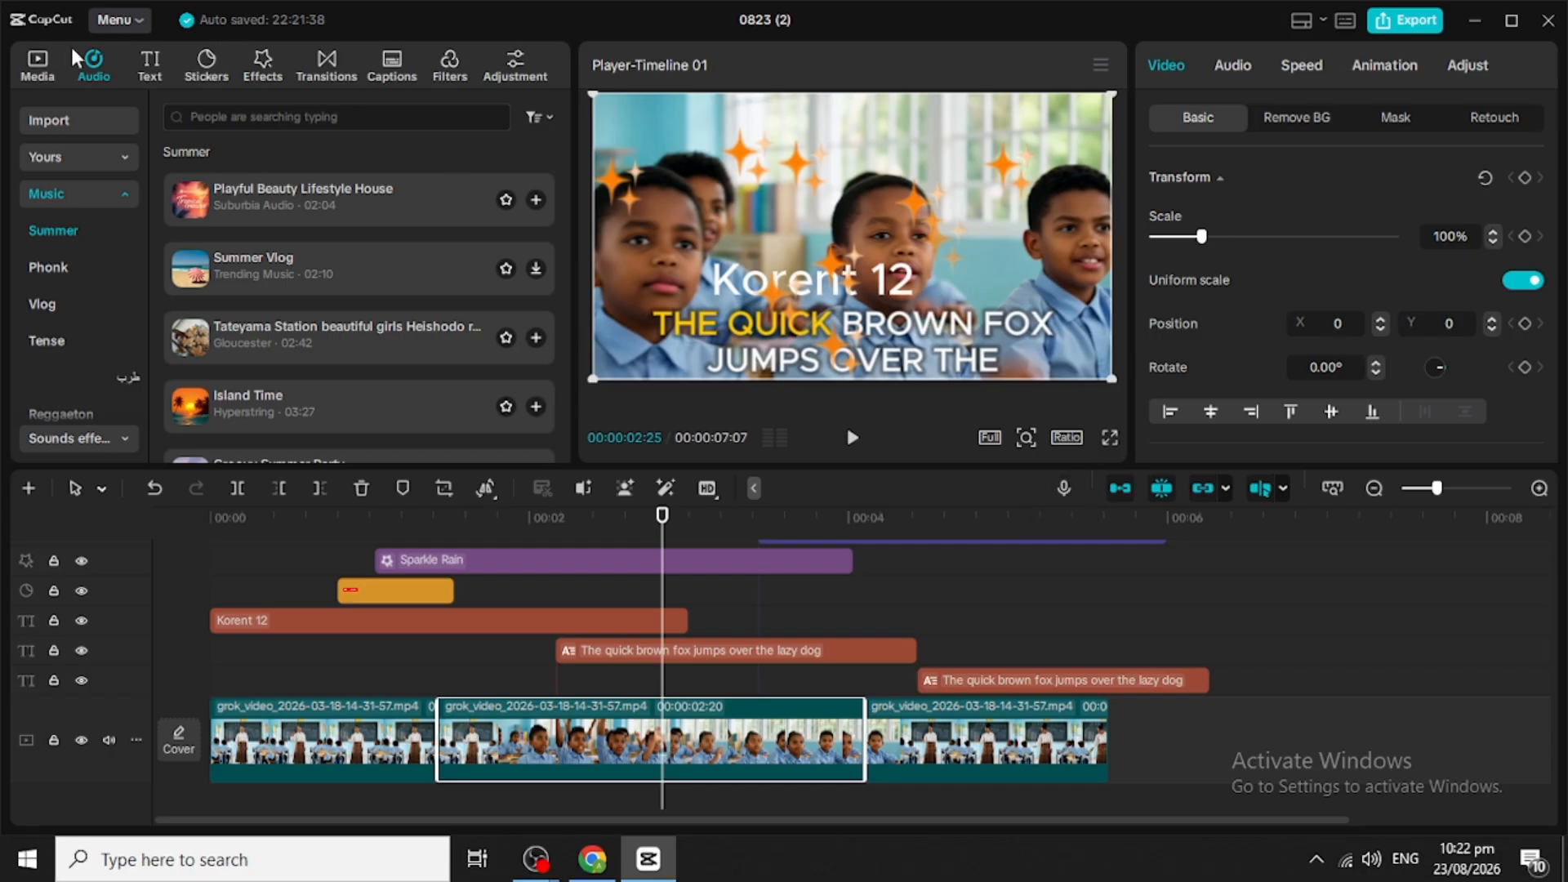
Step: Turn off the main track magnet, move the last video segment away to leave a gap, and turn the magnet back on
left_click(48, 59)
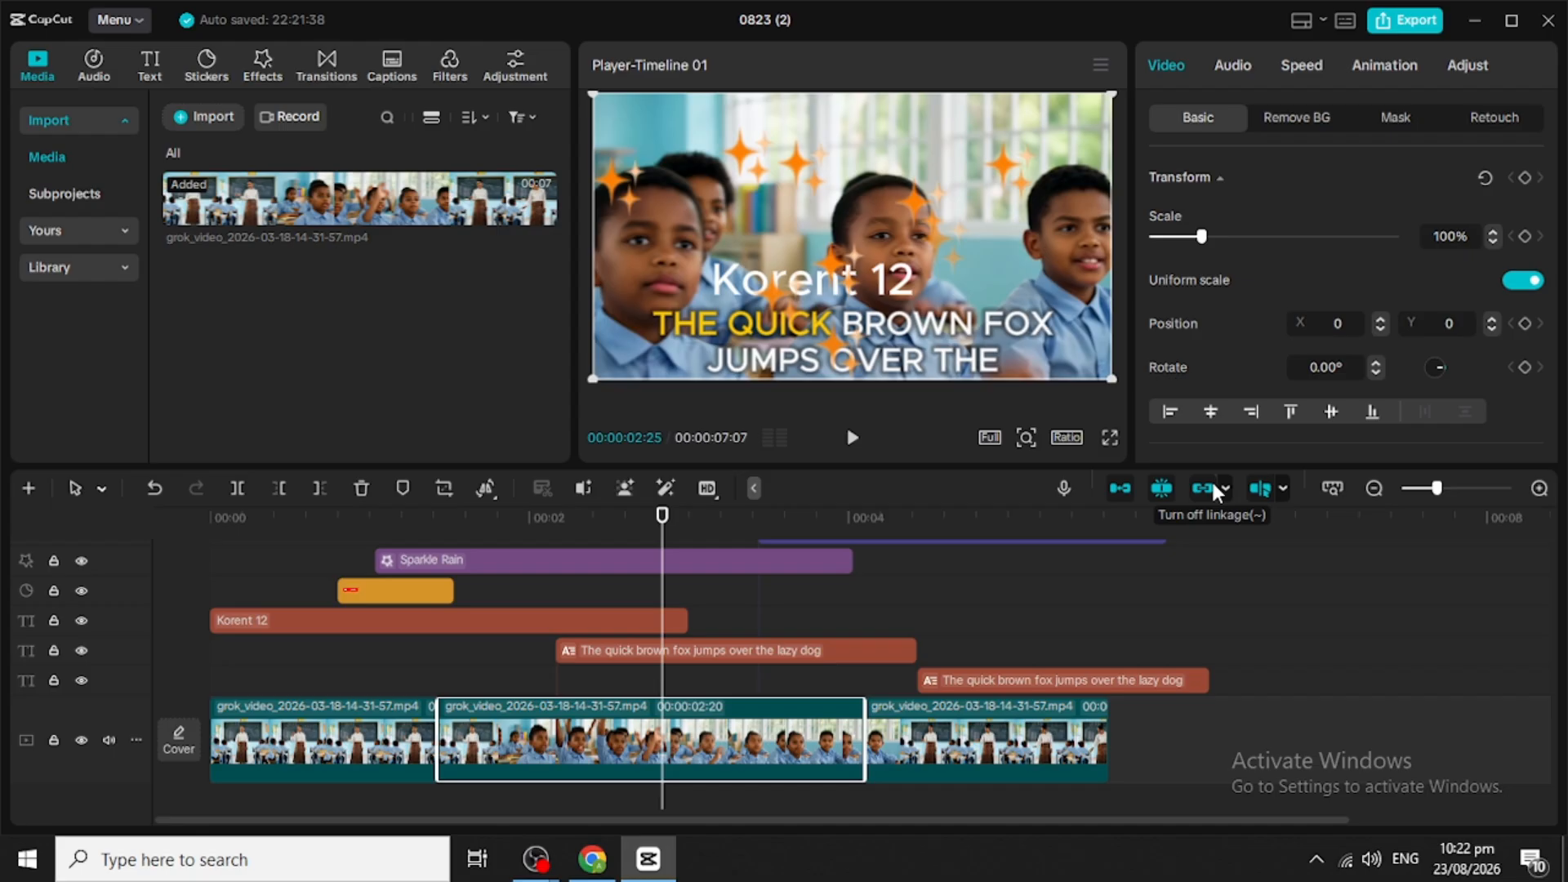
left_click(1121, 487)
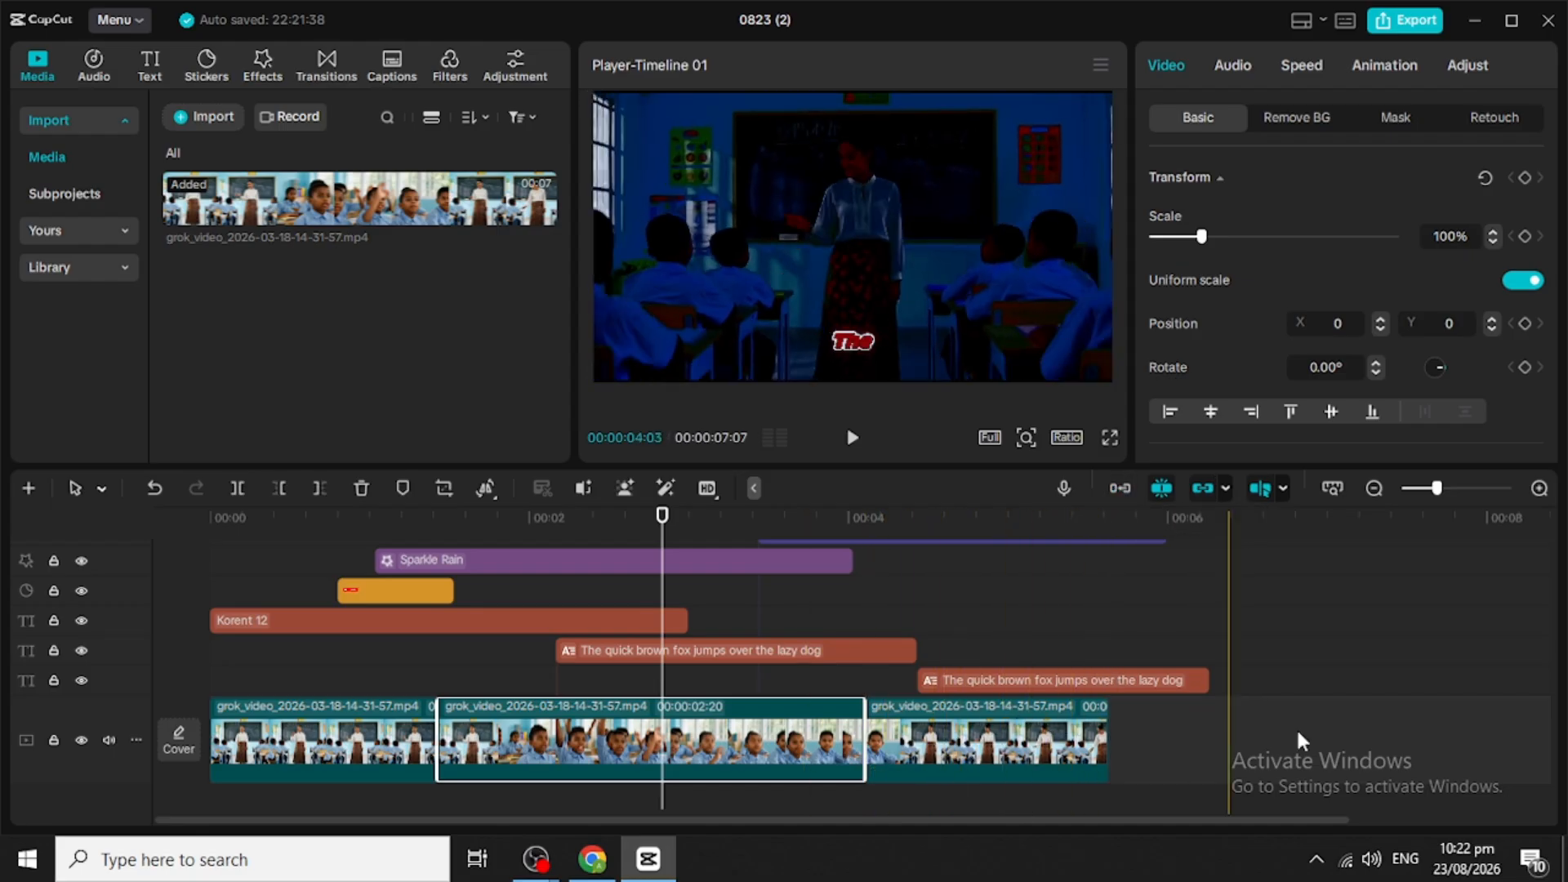
left_click_drag(1004, 718, 1073, 719)
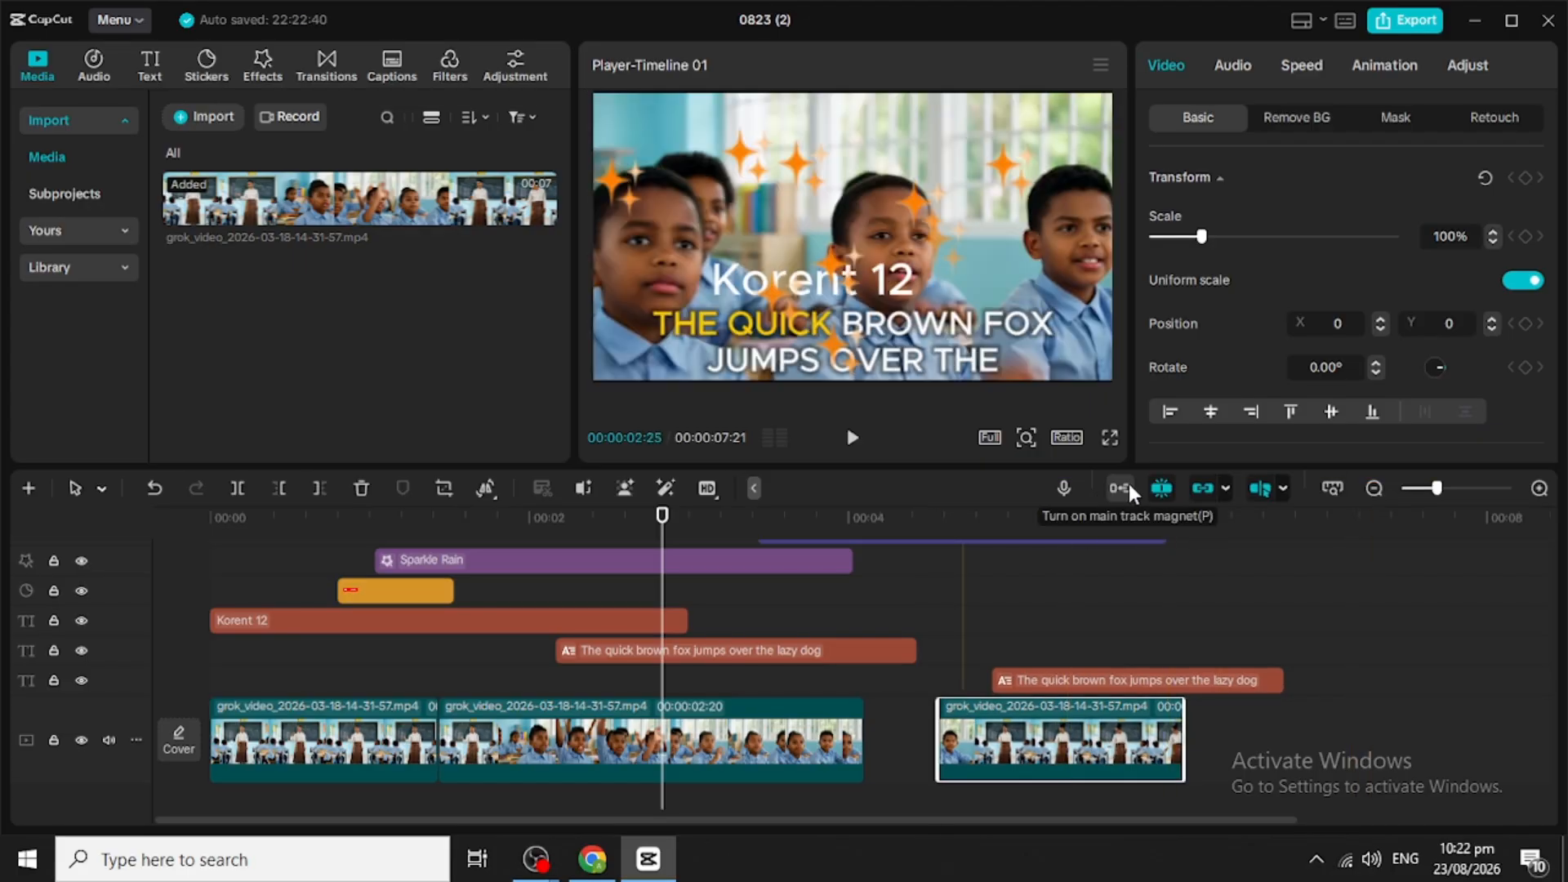
left_click(1123, 484)
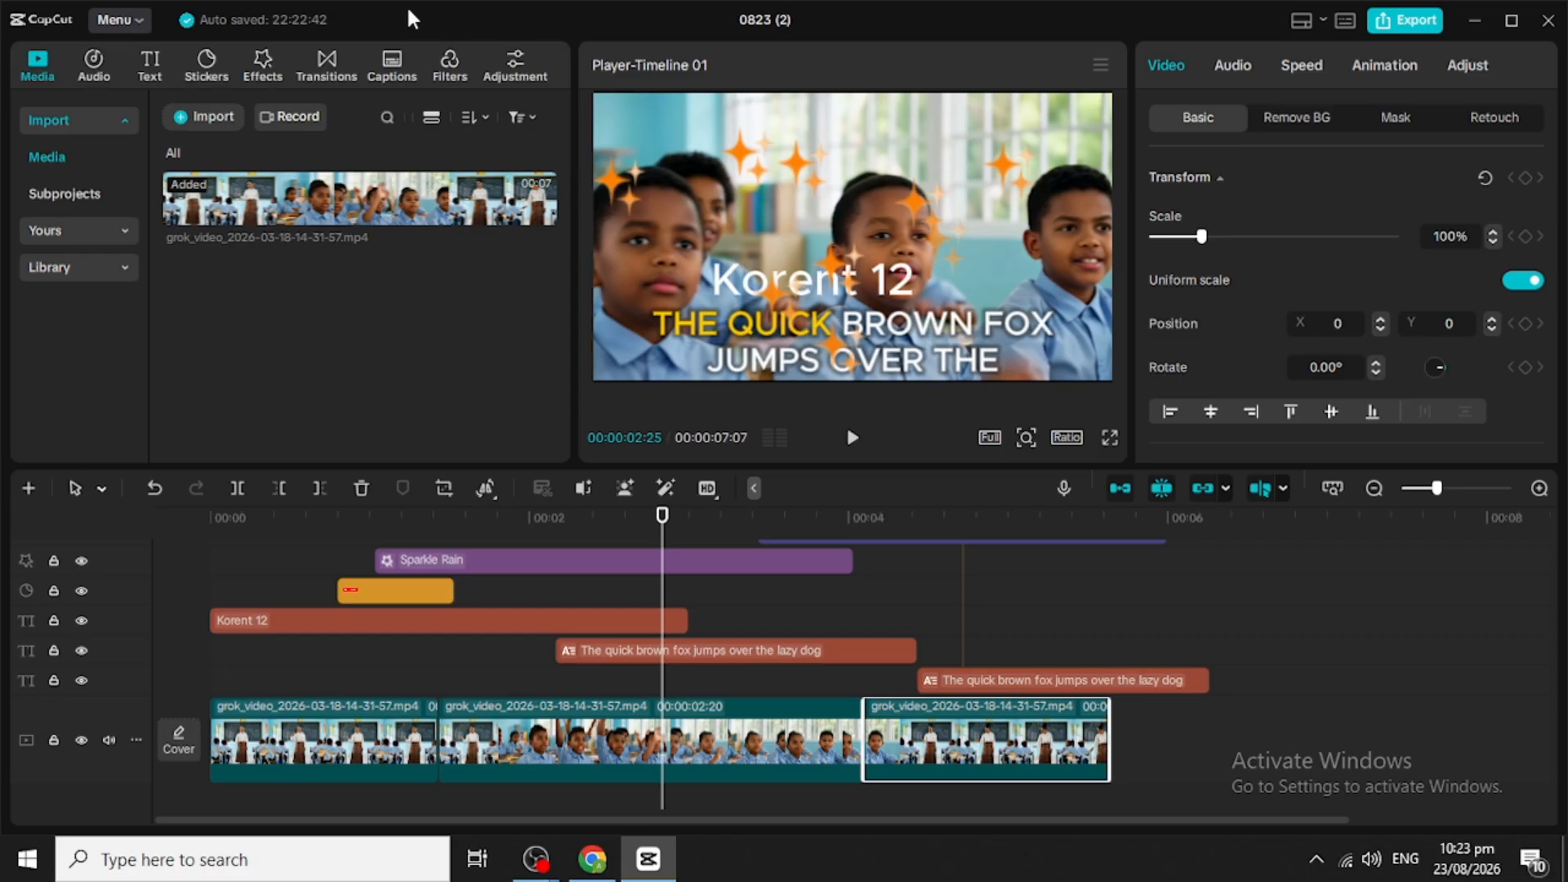
Step: Look through the trending transitions and video effects
left_click(381, 60)
left_click(312, 62)
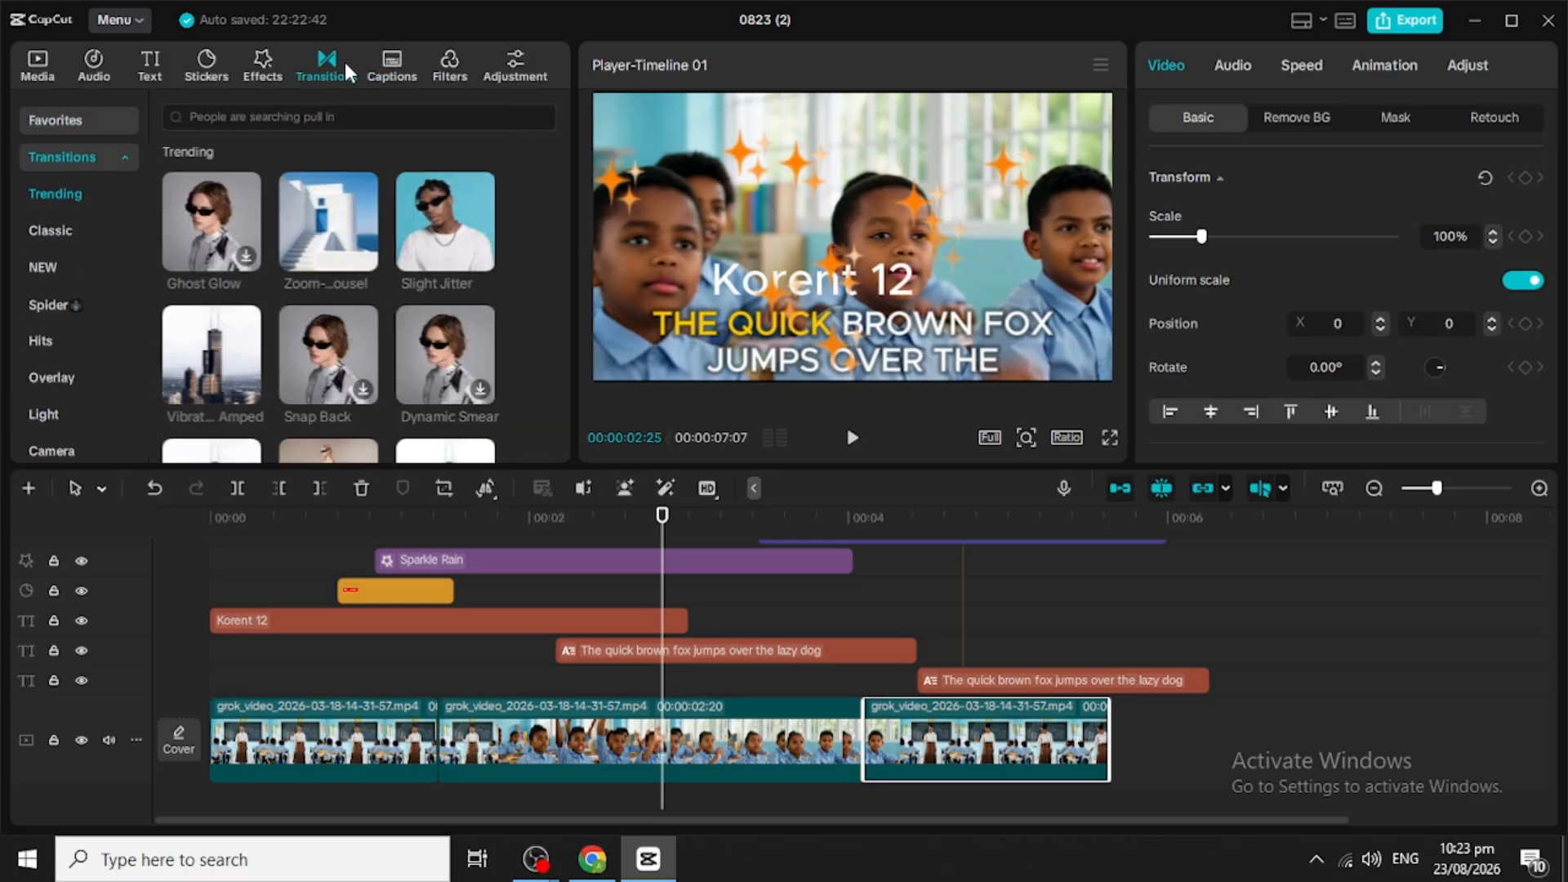
left_click(259, 72)
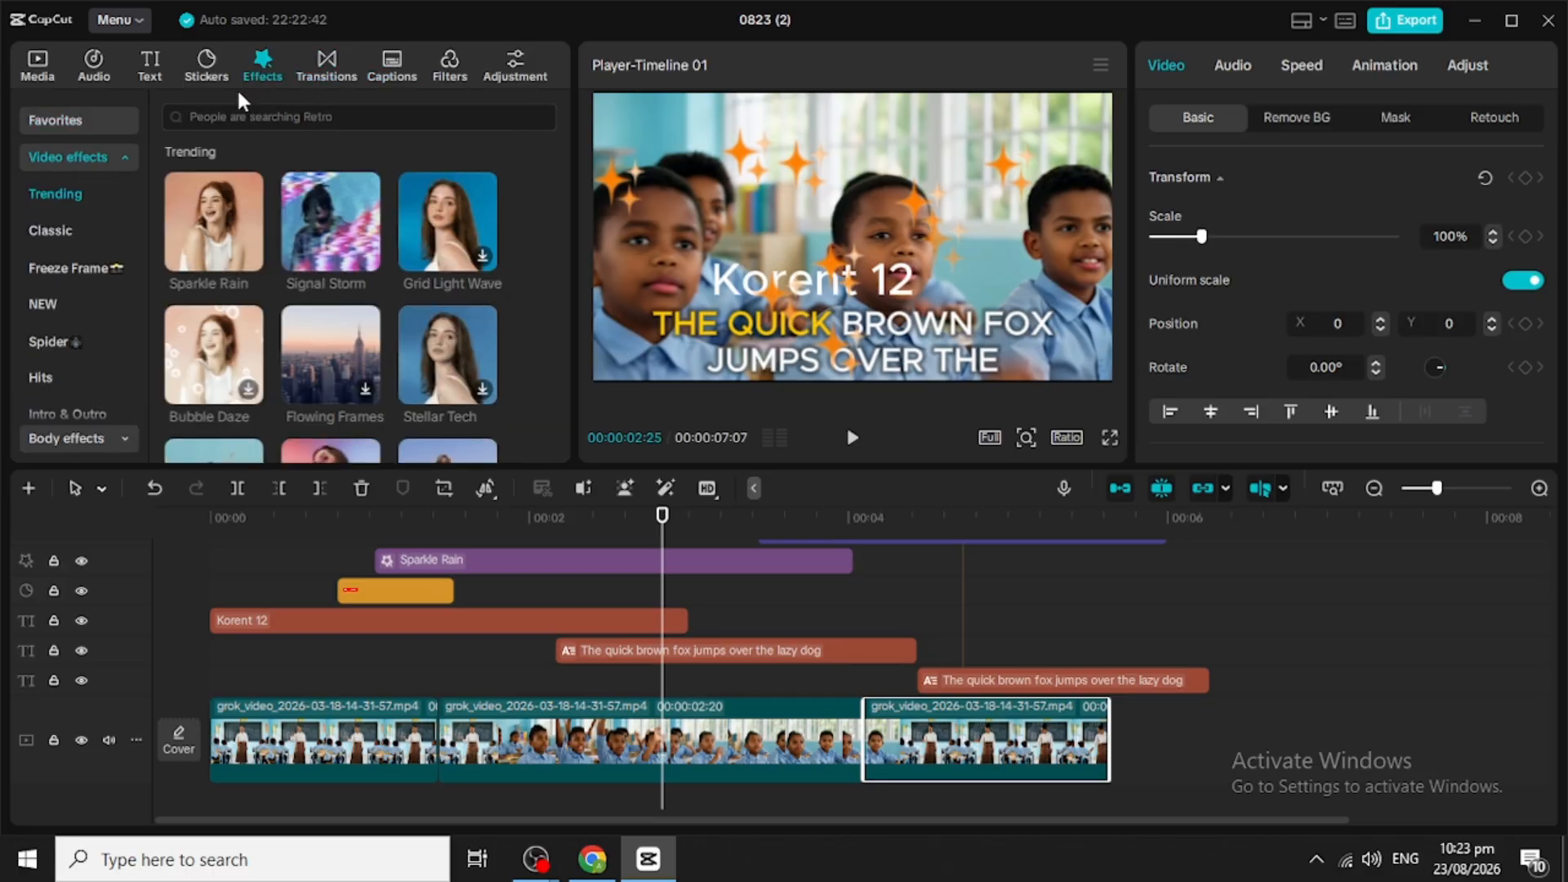
Step: Add the red LIKE, SHARE, SUBSCRIBE sticker at 00:00:02:25 and move it to the frame's lower-right corner, about X 1300, Y -655
left_click(214, 60)
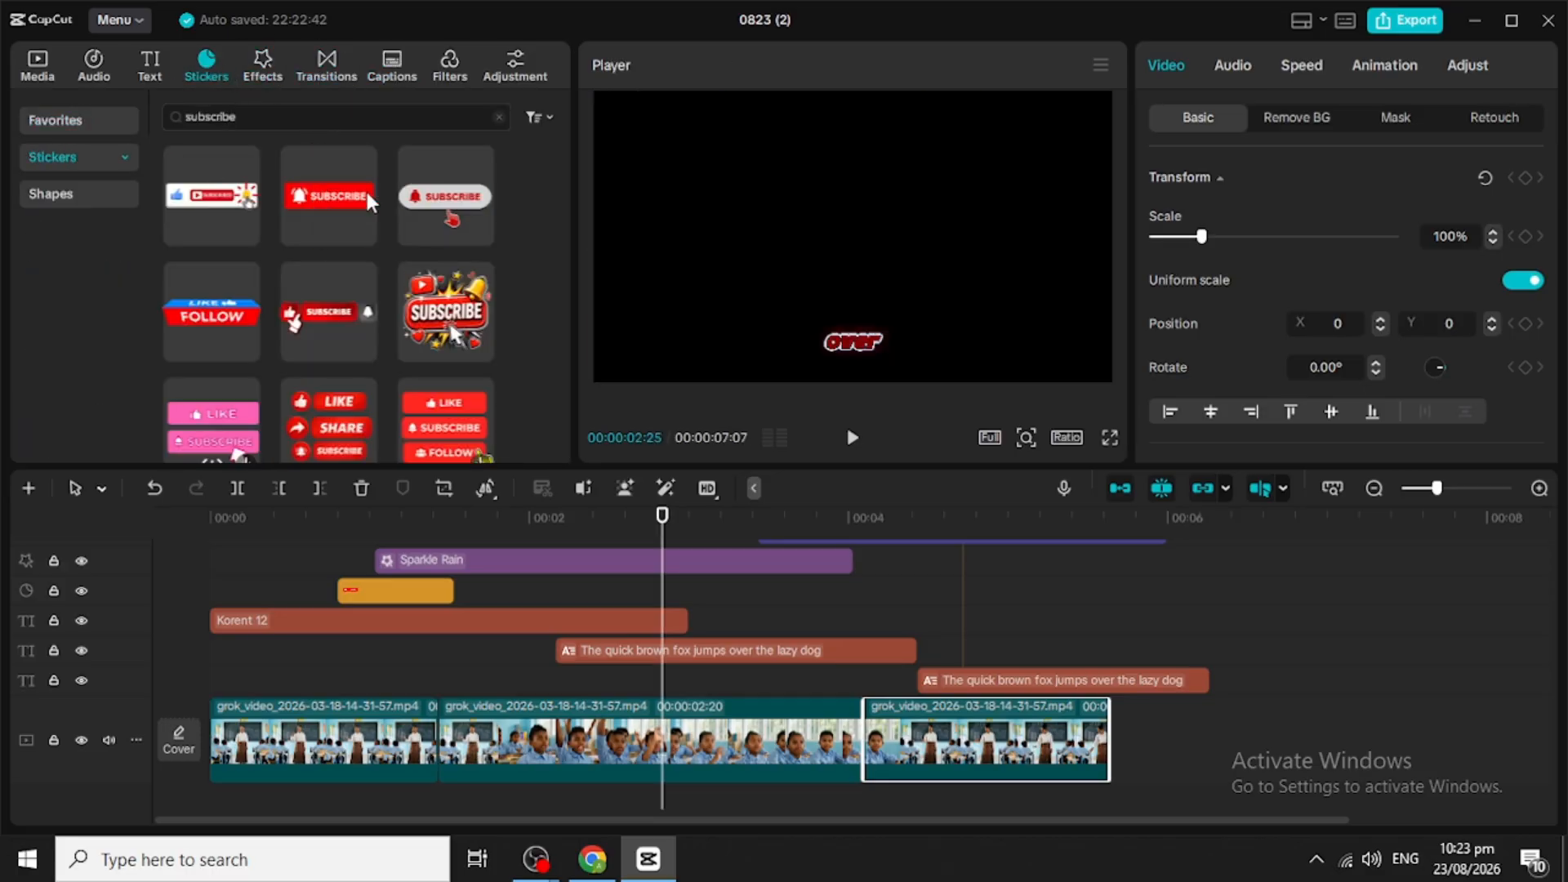
scroll(374, 341, "down", 3)
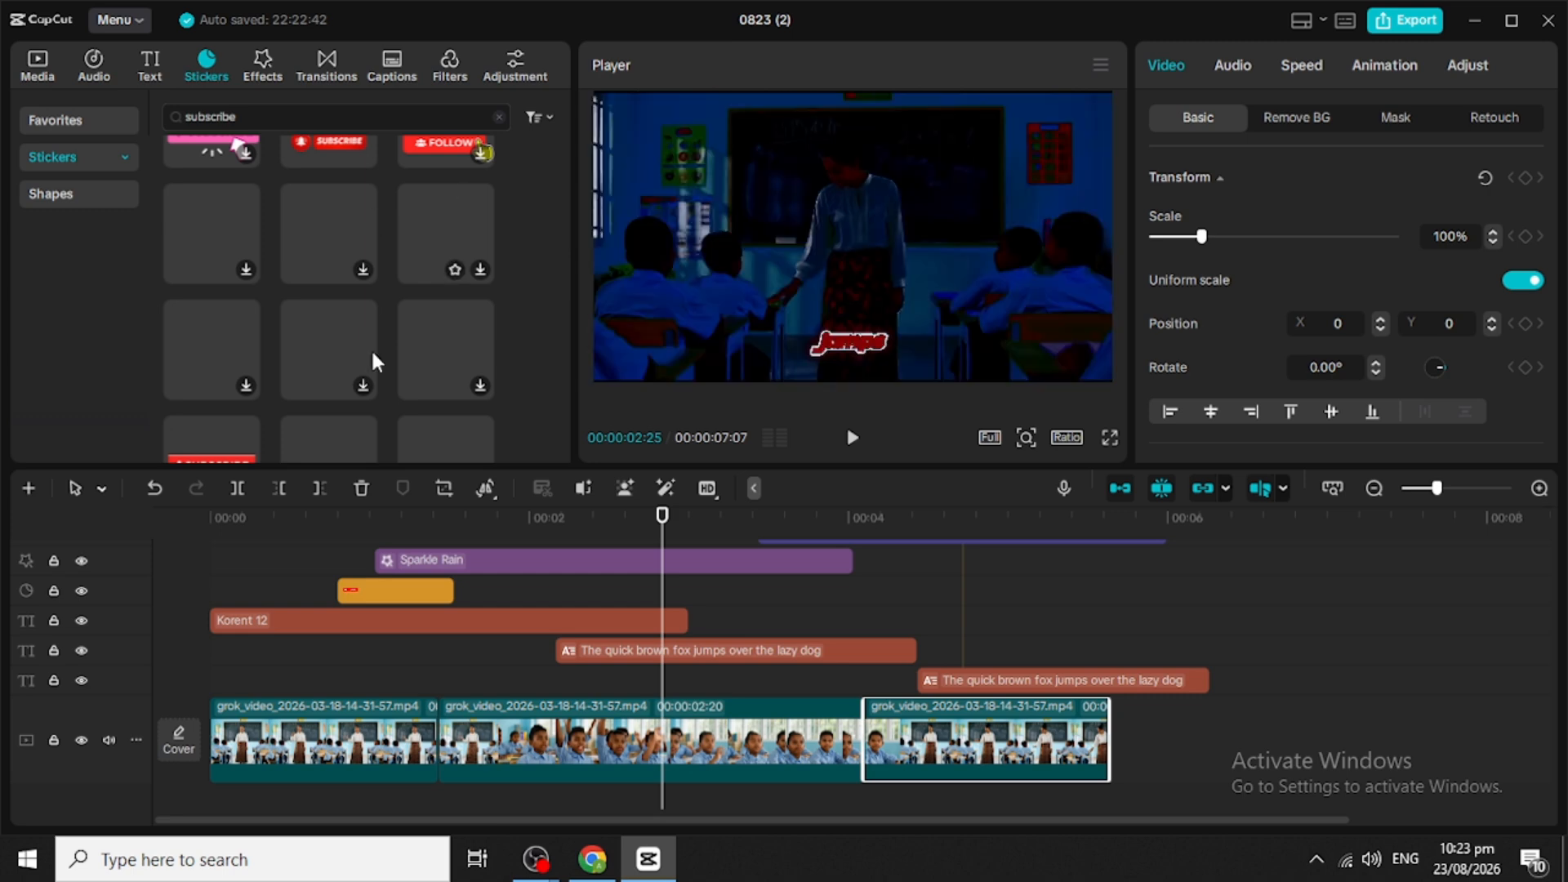
scroll(429, 367, "up", 1)
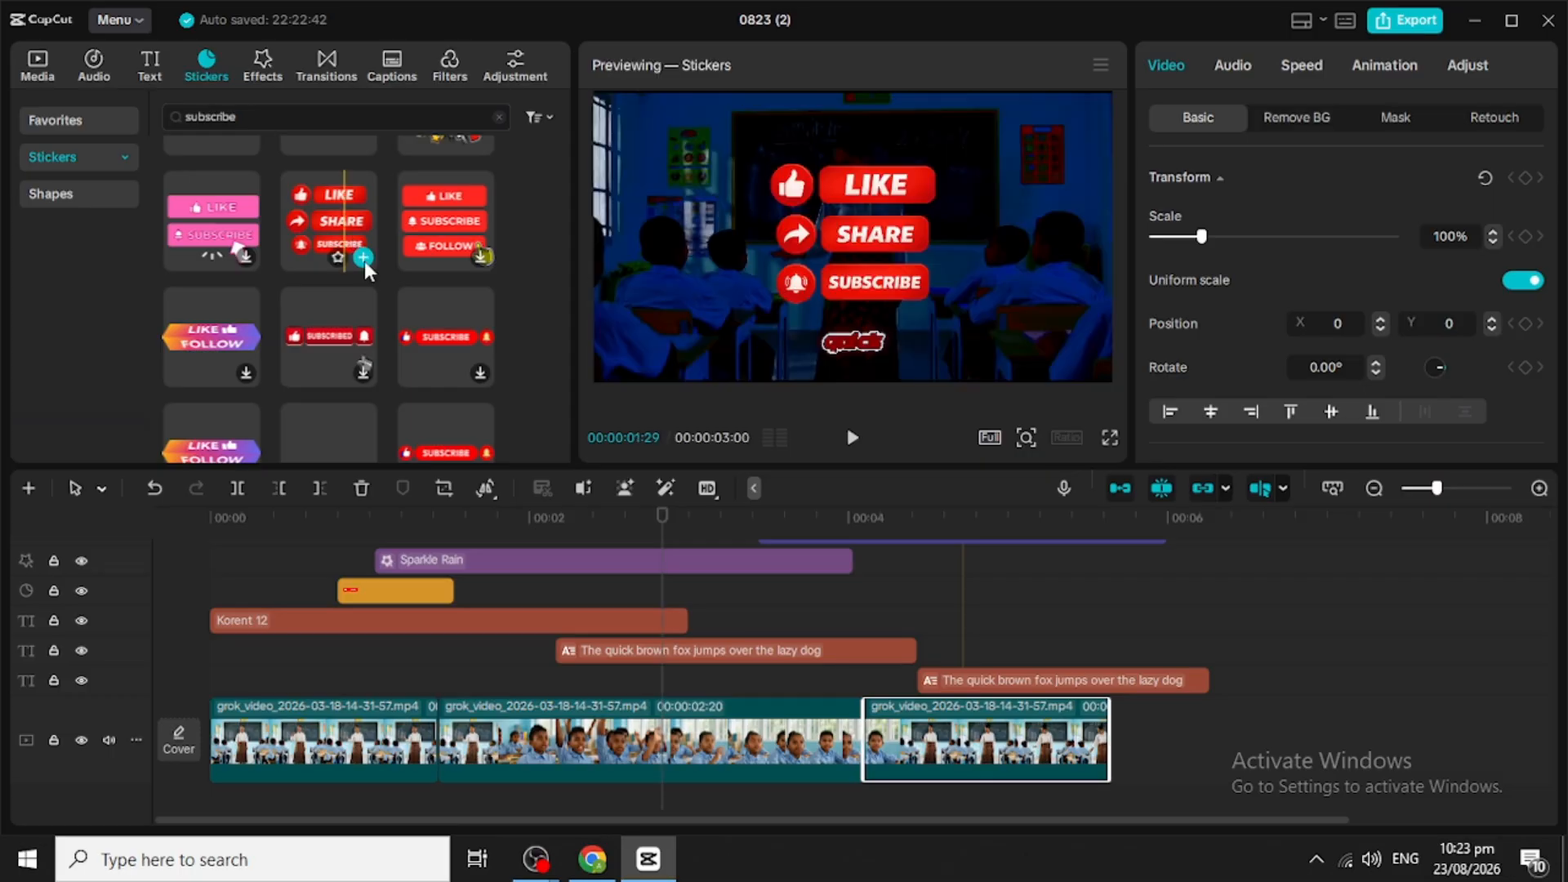
left_click(364, 258)
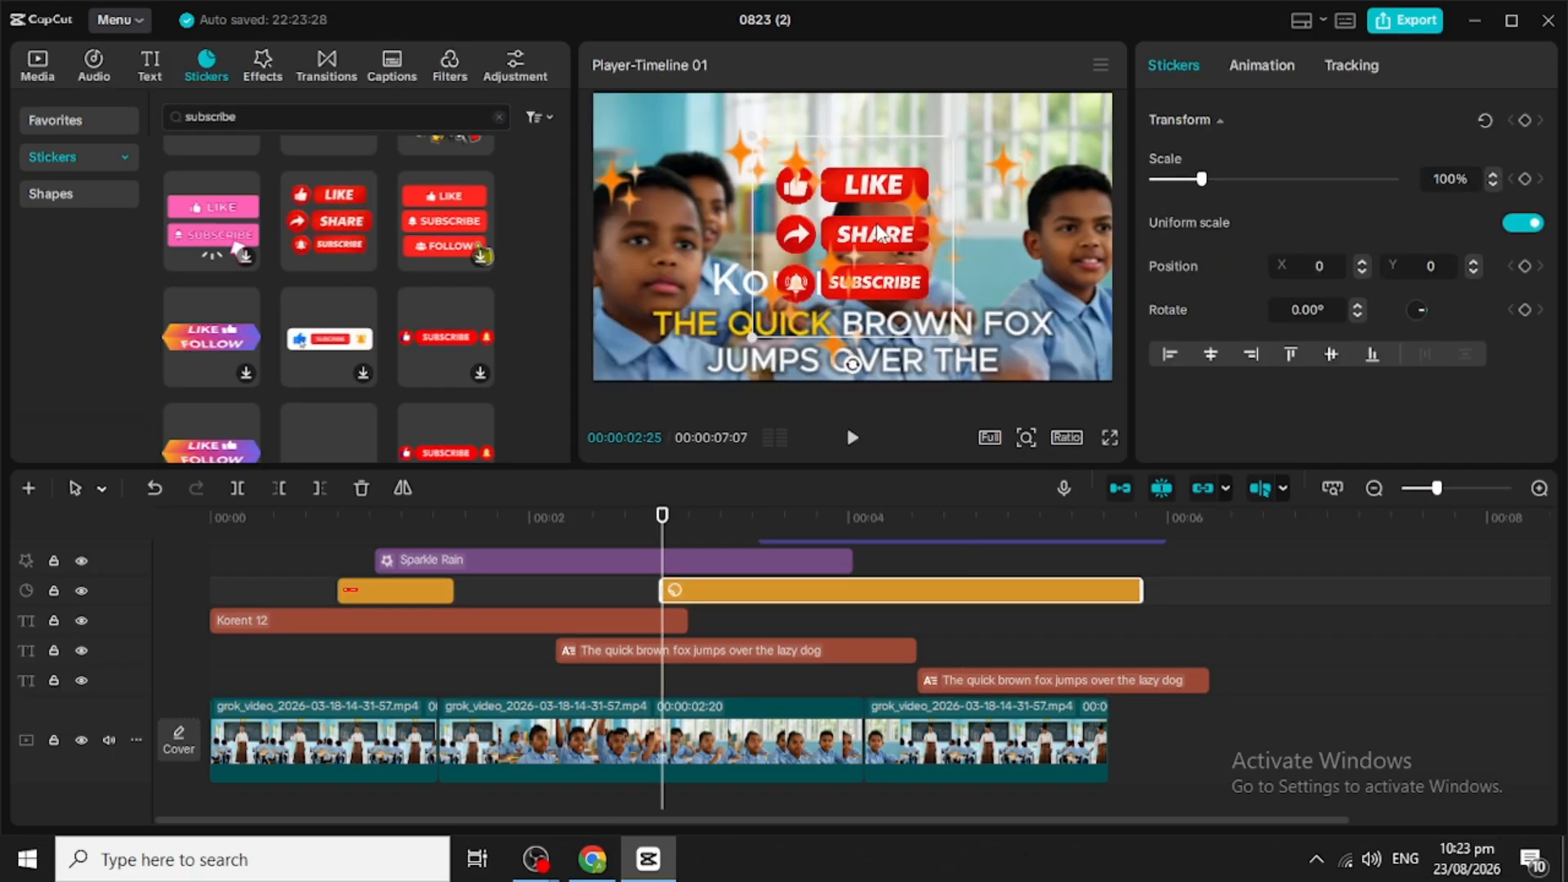
left_click_drag(877, 233, 1032, 320)
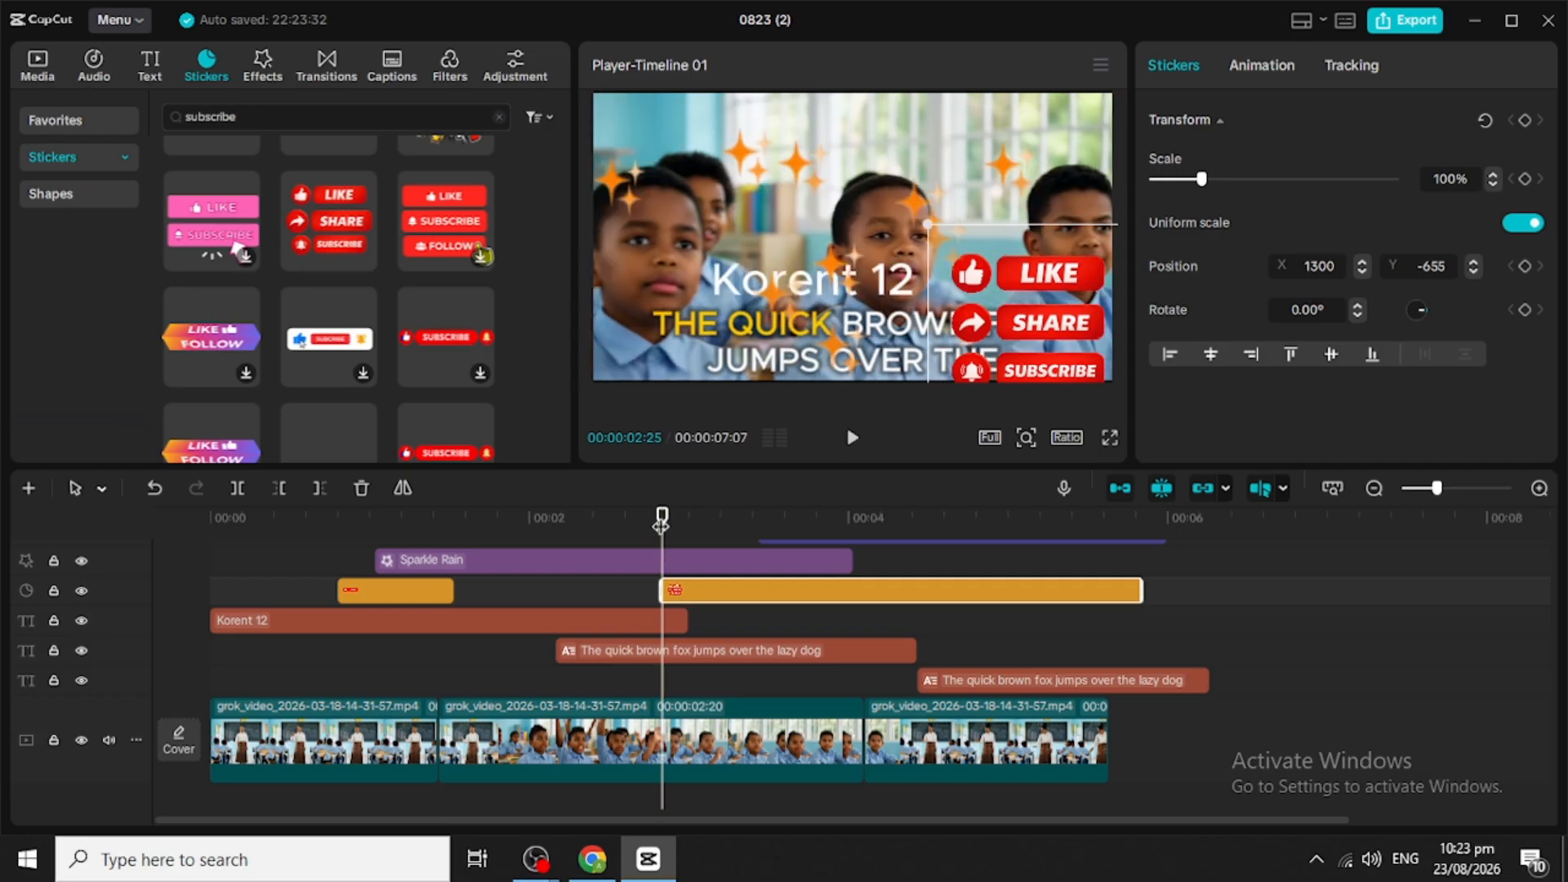
Step: Play the whole timeline from the beginning and place the playhead at 00:00:04:13
left_click_drag(662, 522, 100, 633)
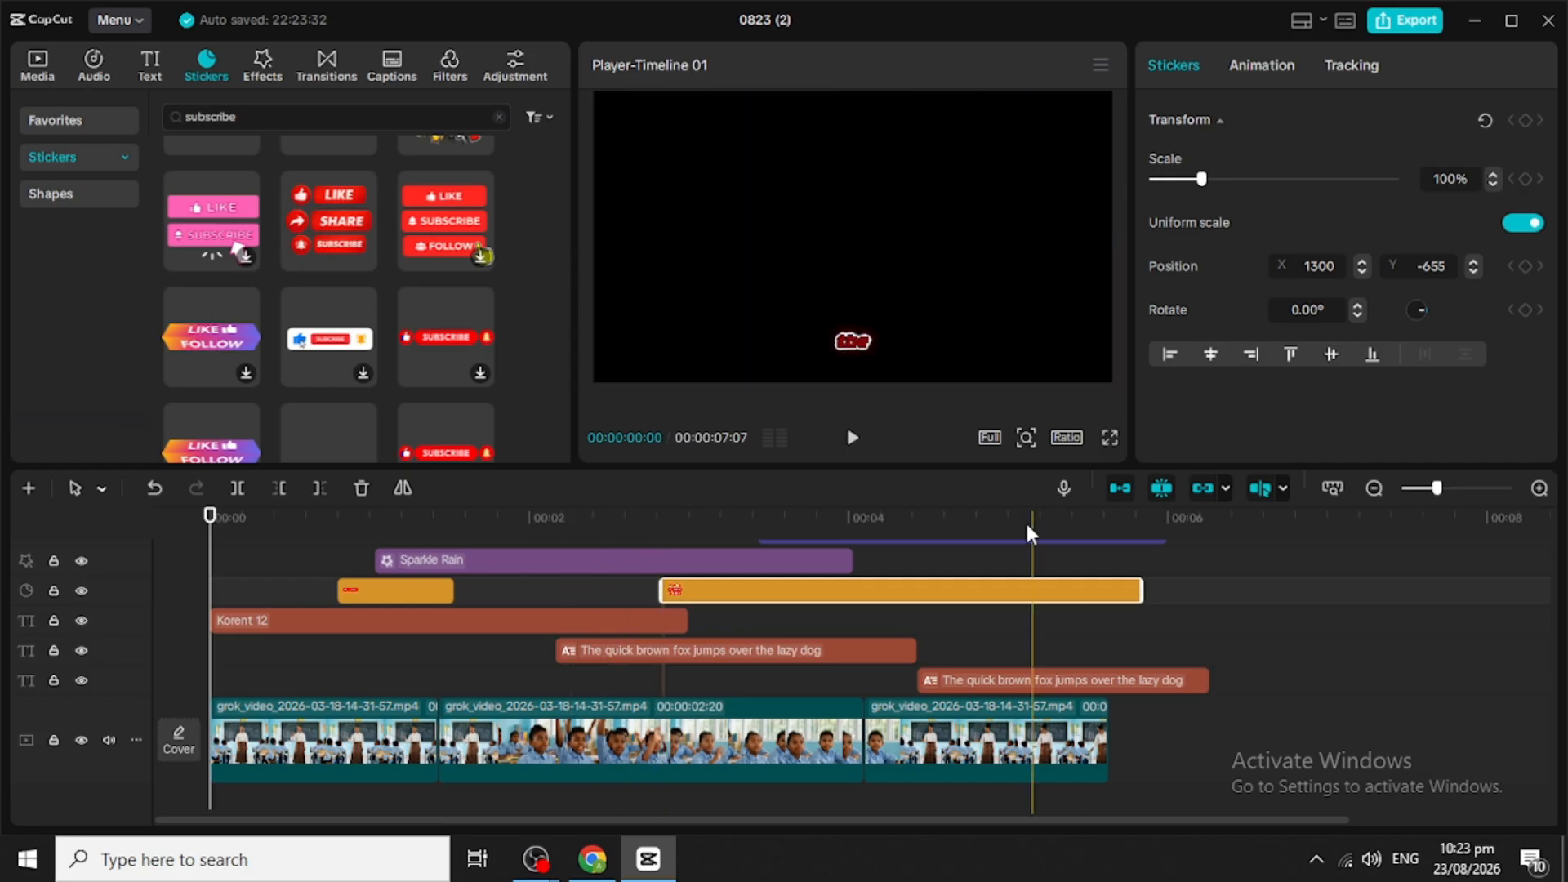
left_click(851, 438)
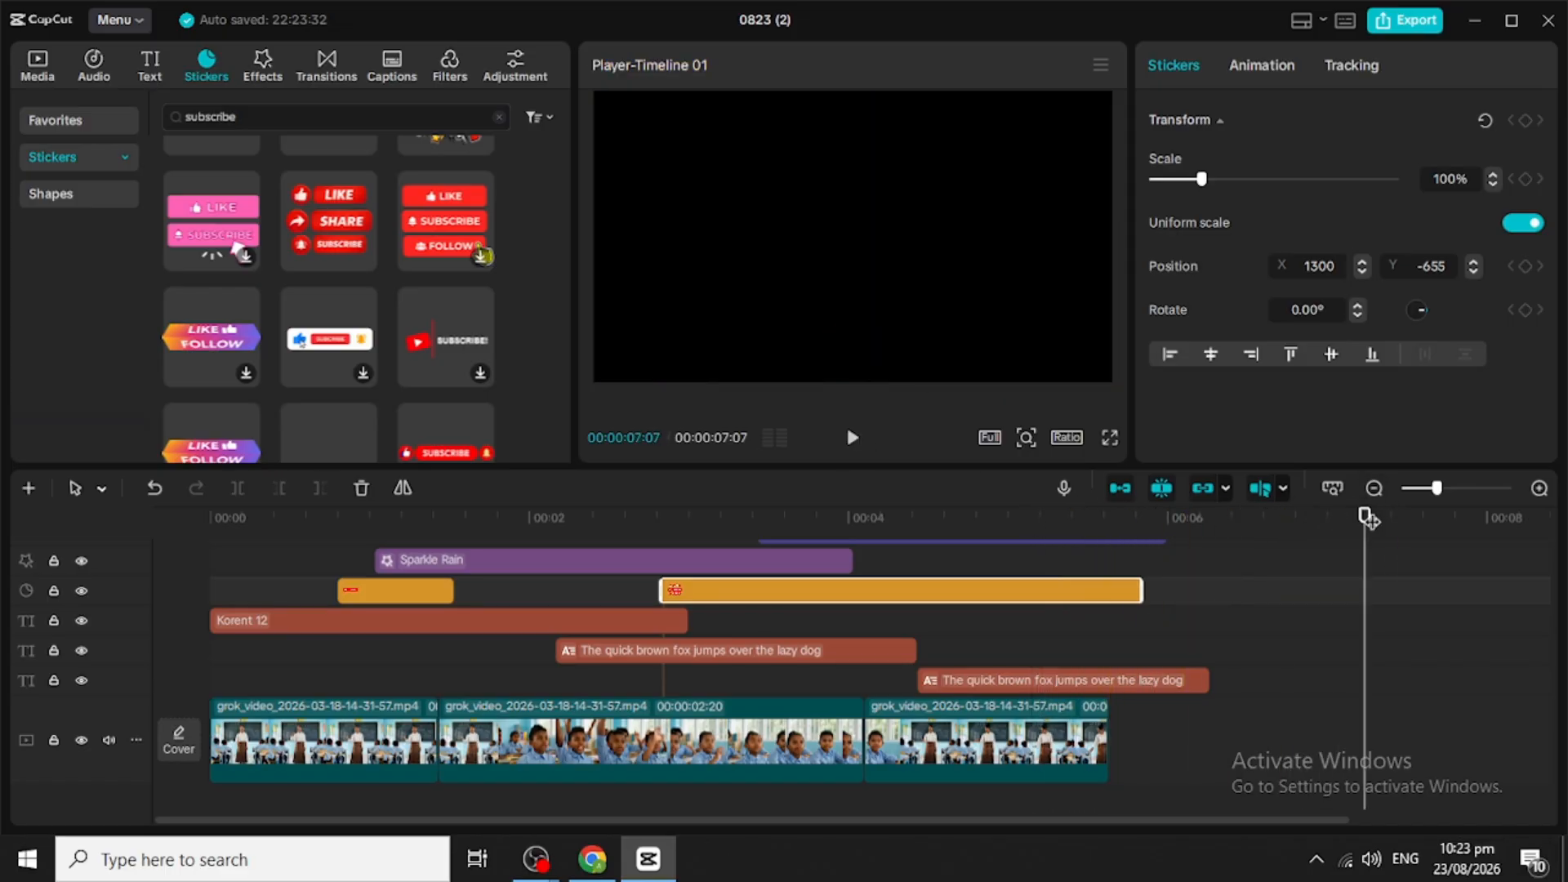
left_click_drag(1368, 519, 915, 638)
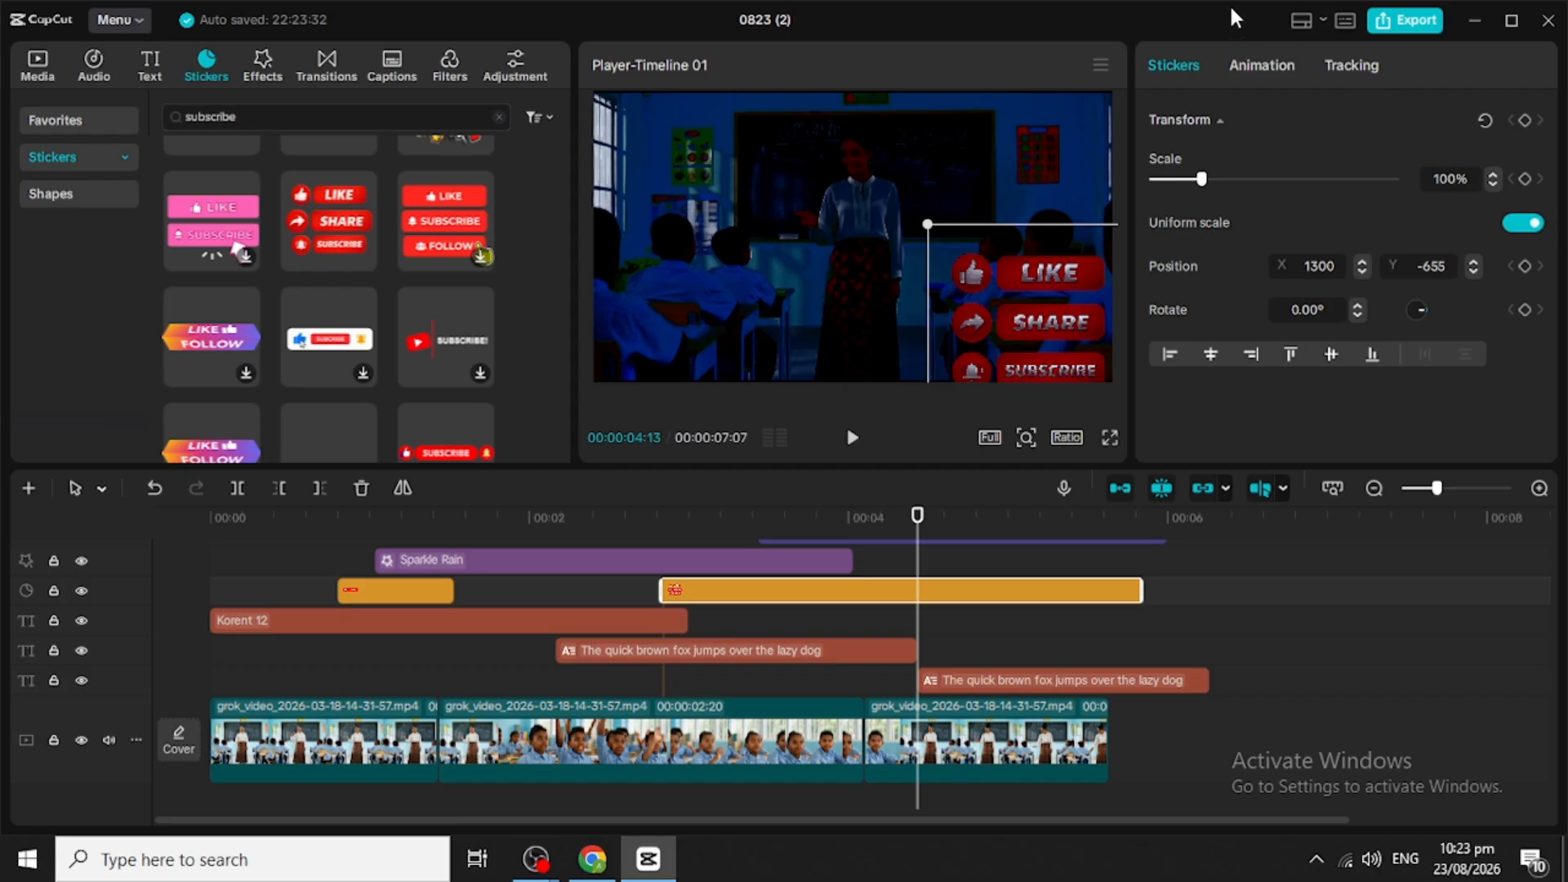
Step: Look through the adjustment, filter and imported media libraries
left_click(528, 65)
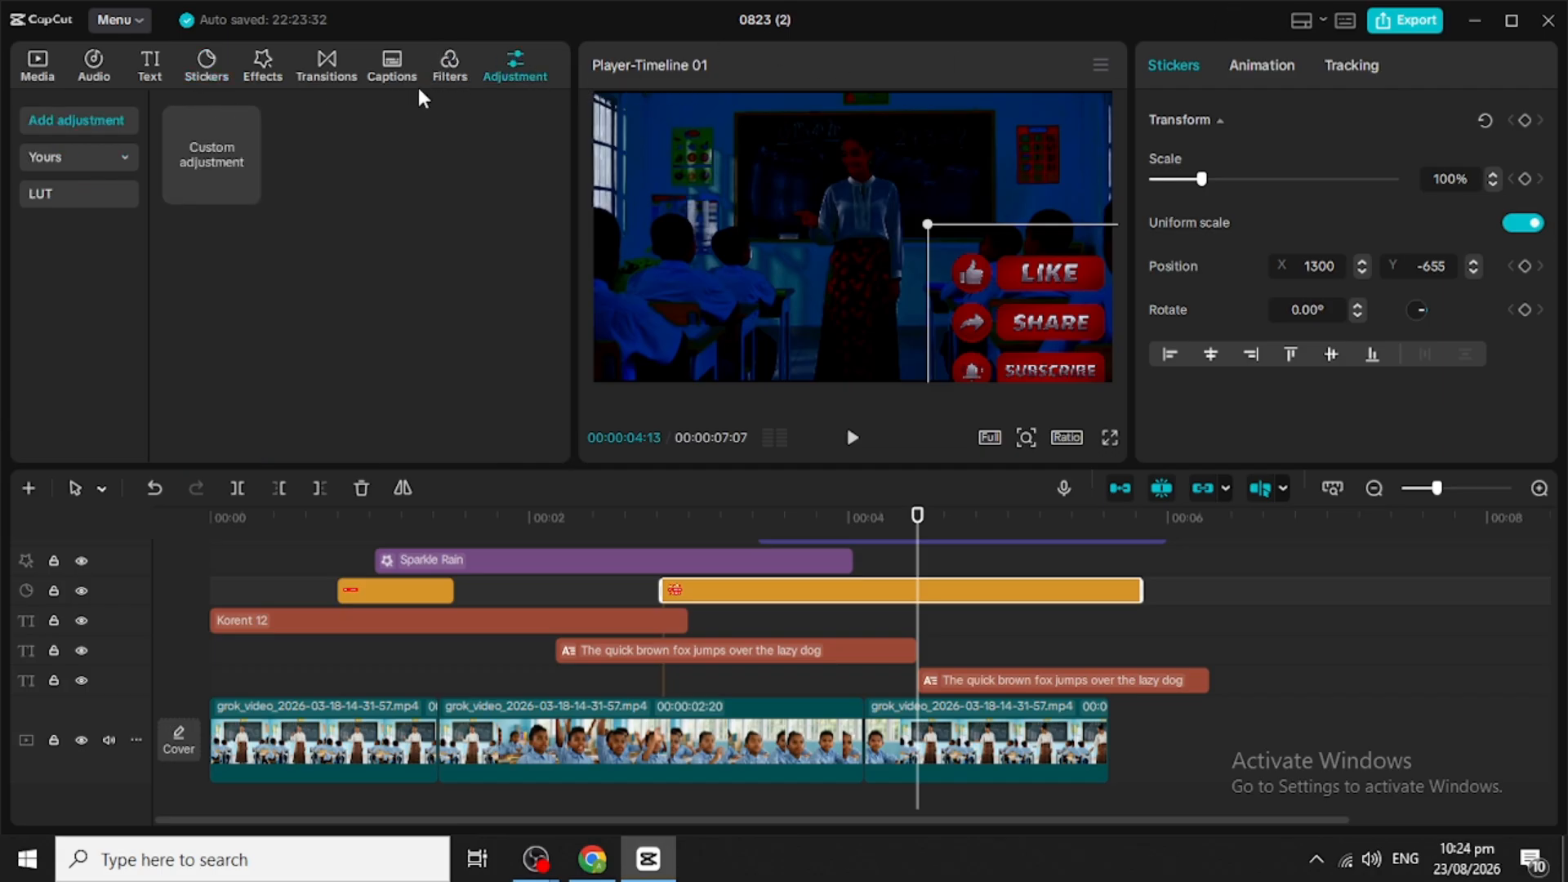
left_click(451, 61)
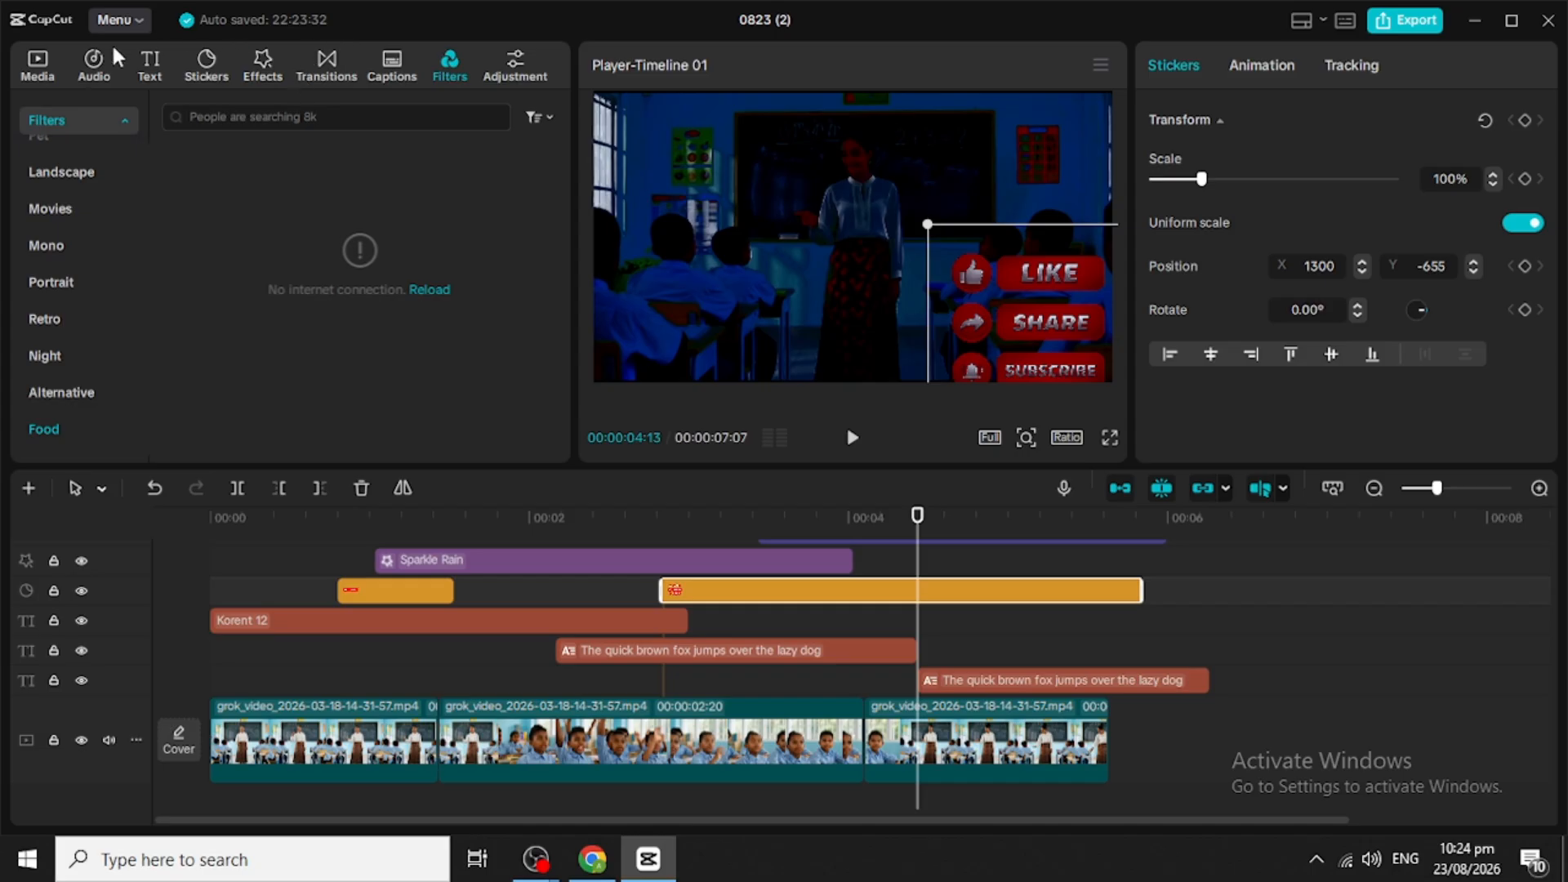
left_click(37, 65)
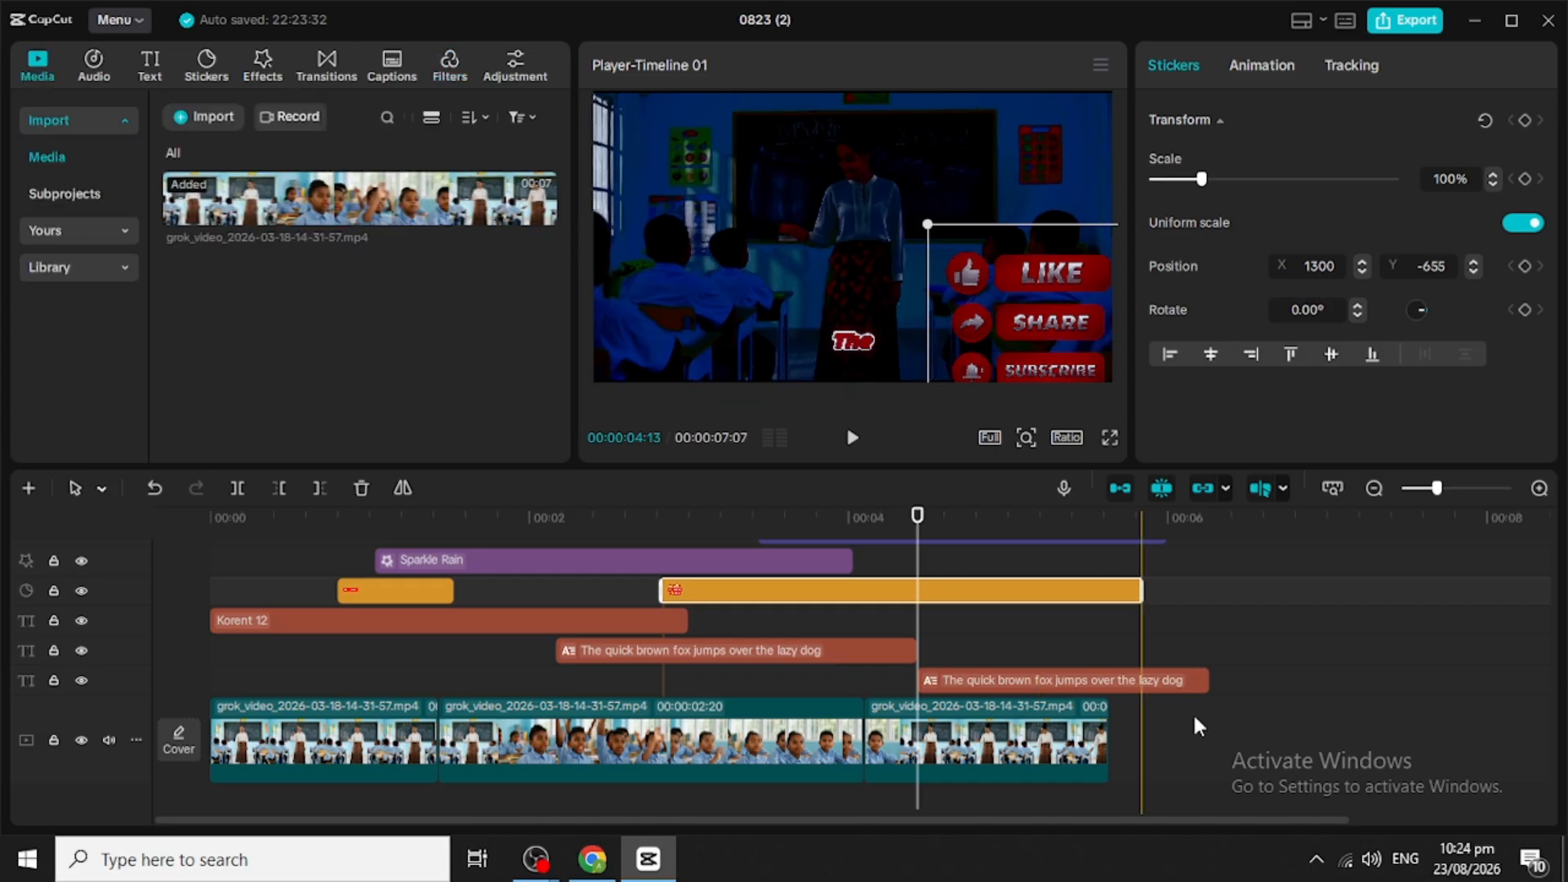
Step: Select the last video segment and look through its Mask, Remove BG, Basic and Animation settings
left_click(898, 743)
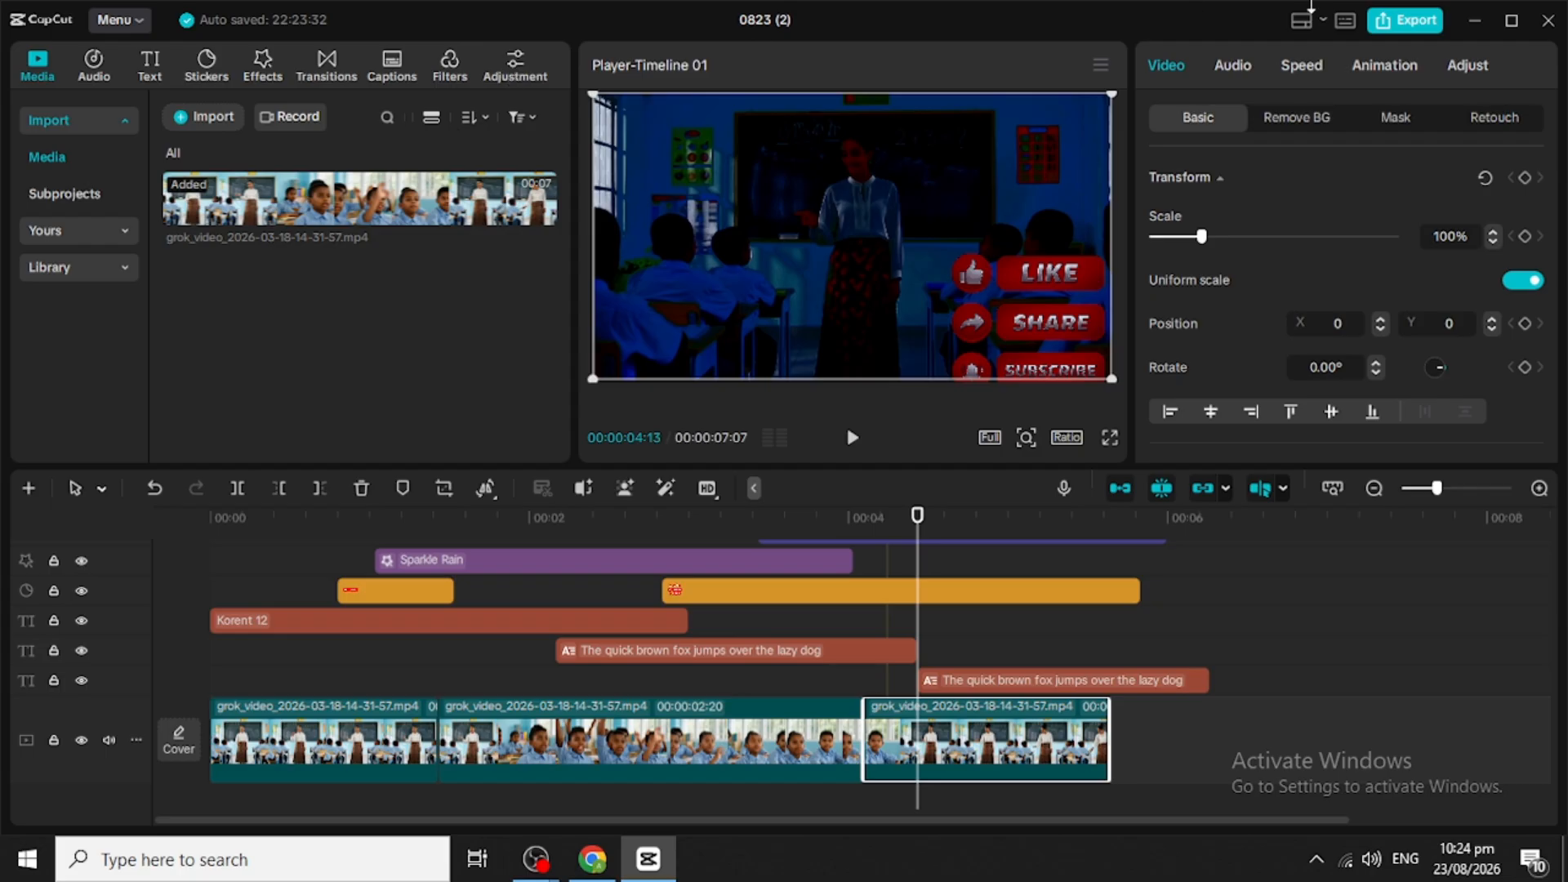
left_click(1402, 123)
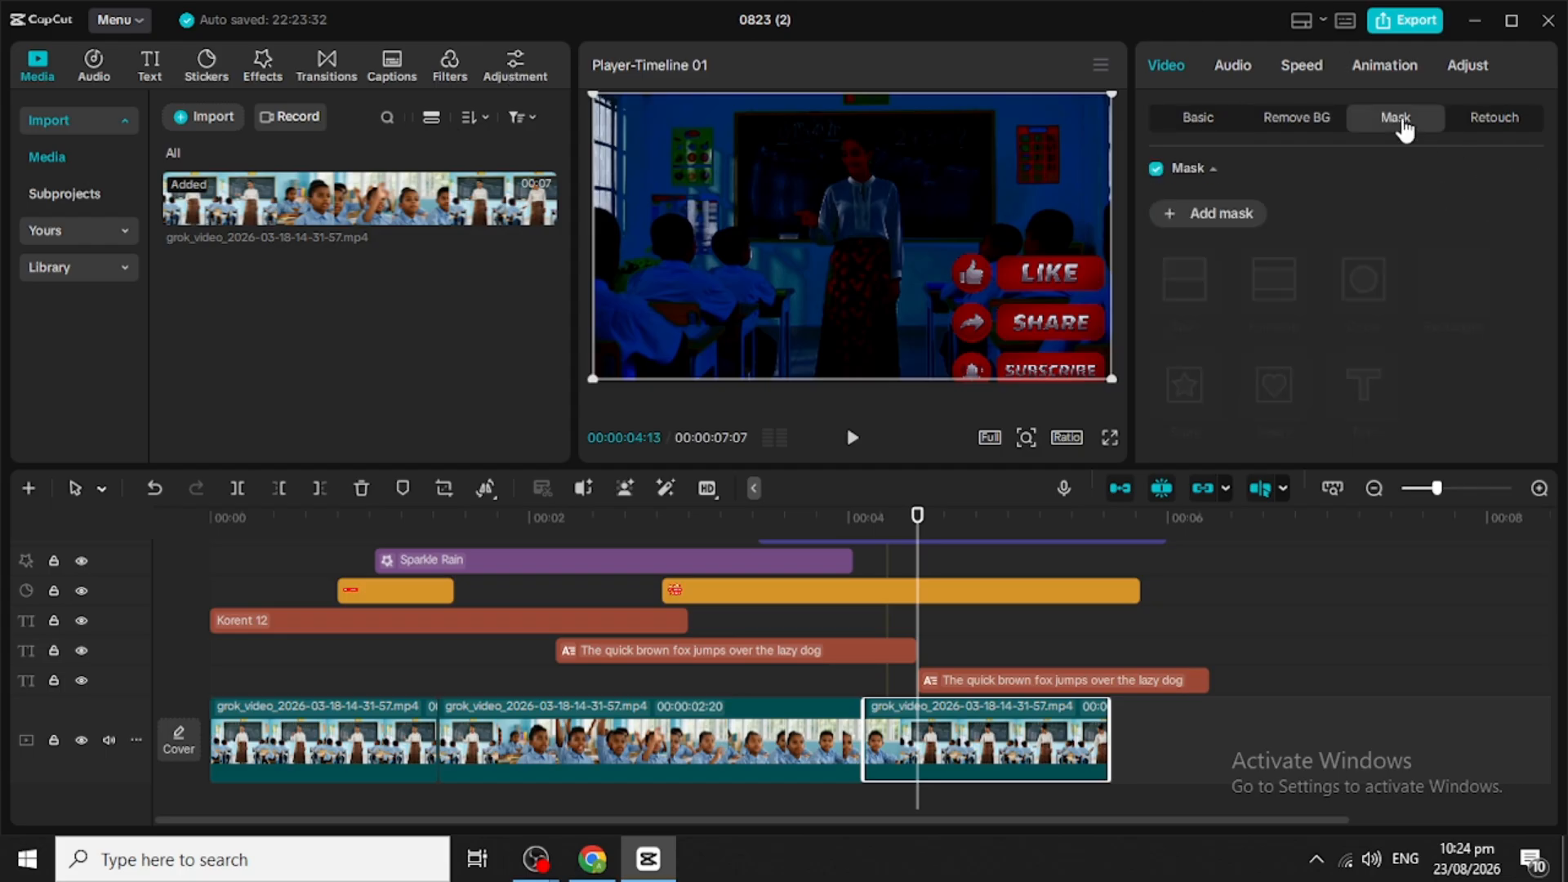
left_click(1312, 121)
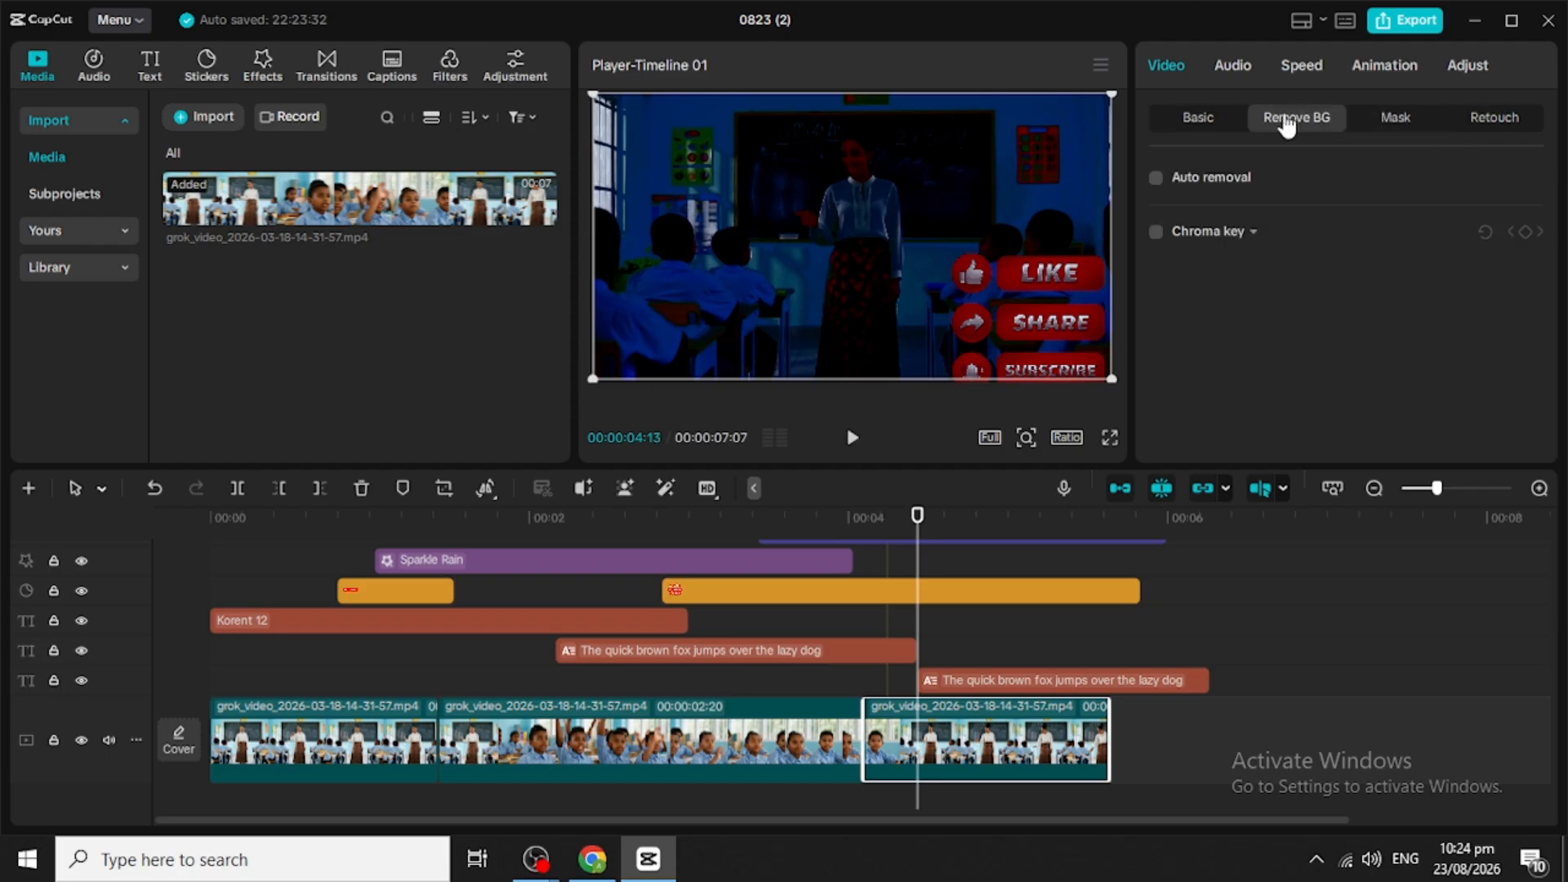
left_click(1178, 119)
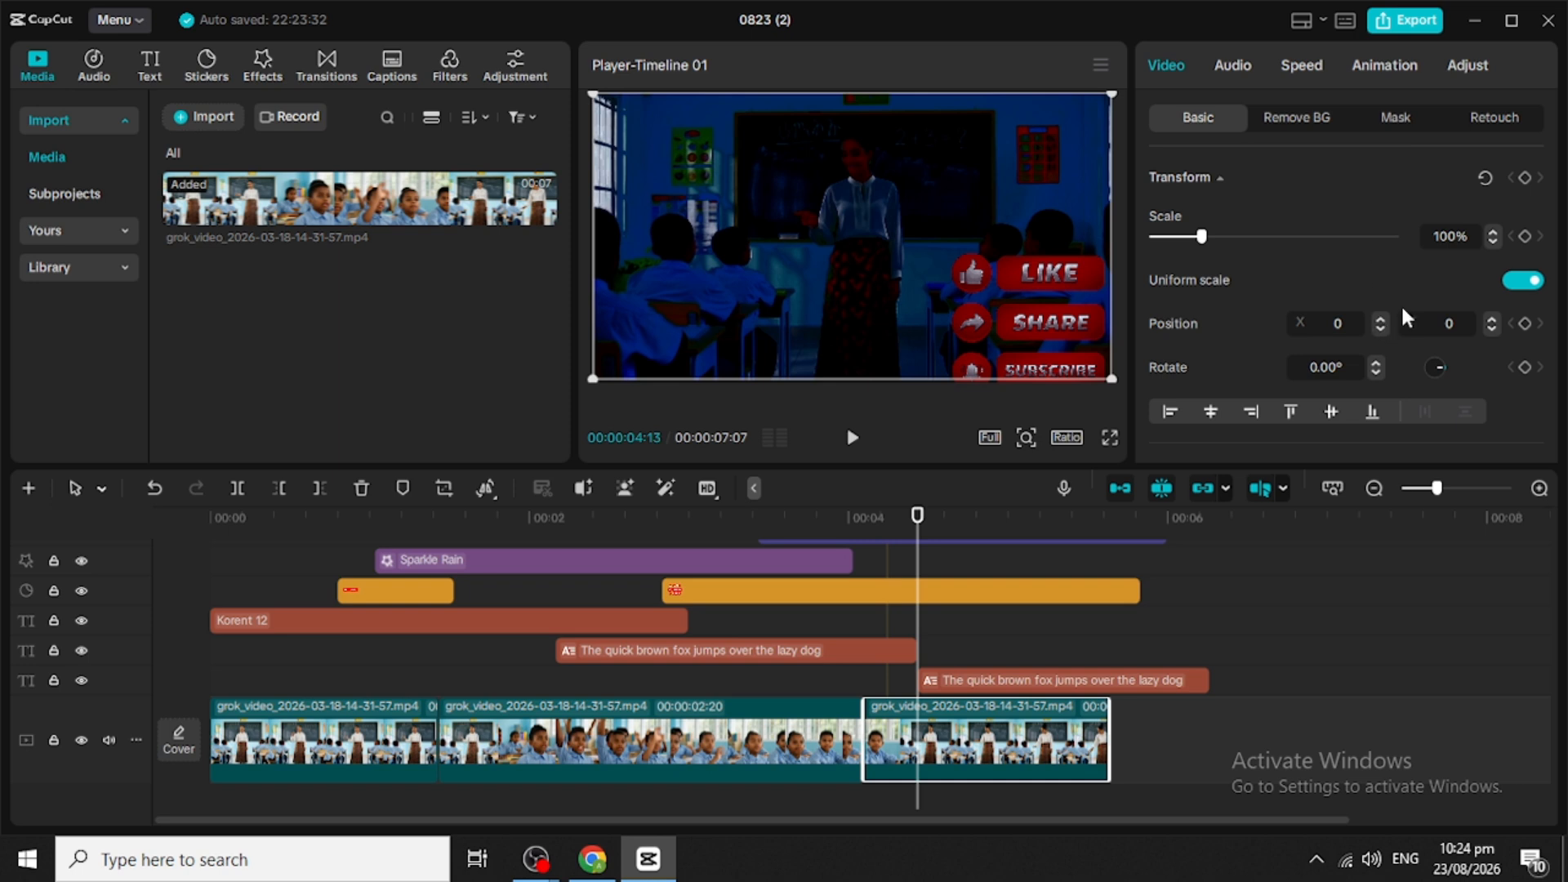
left_click(1383, 70)
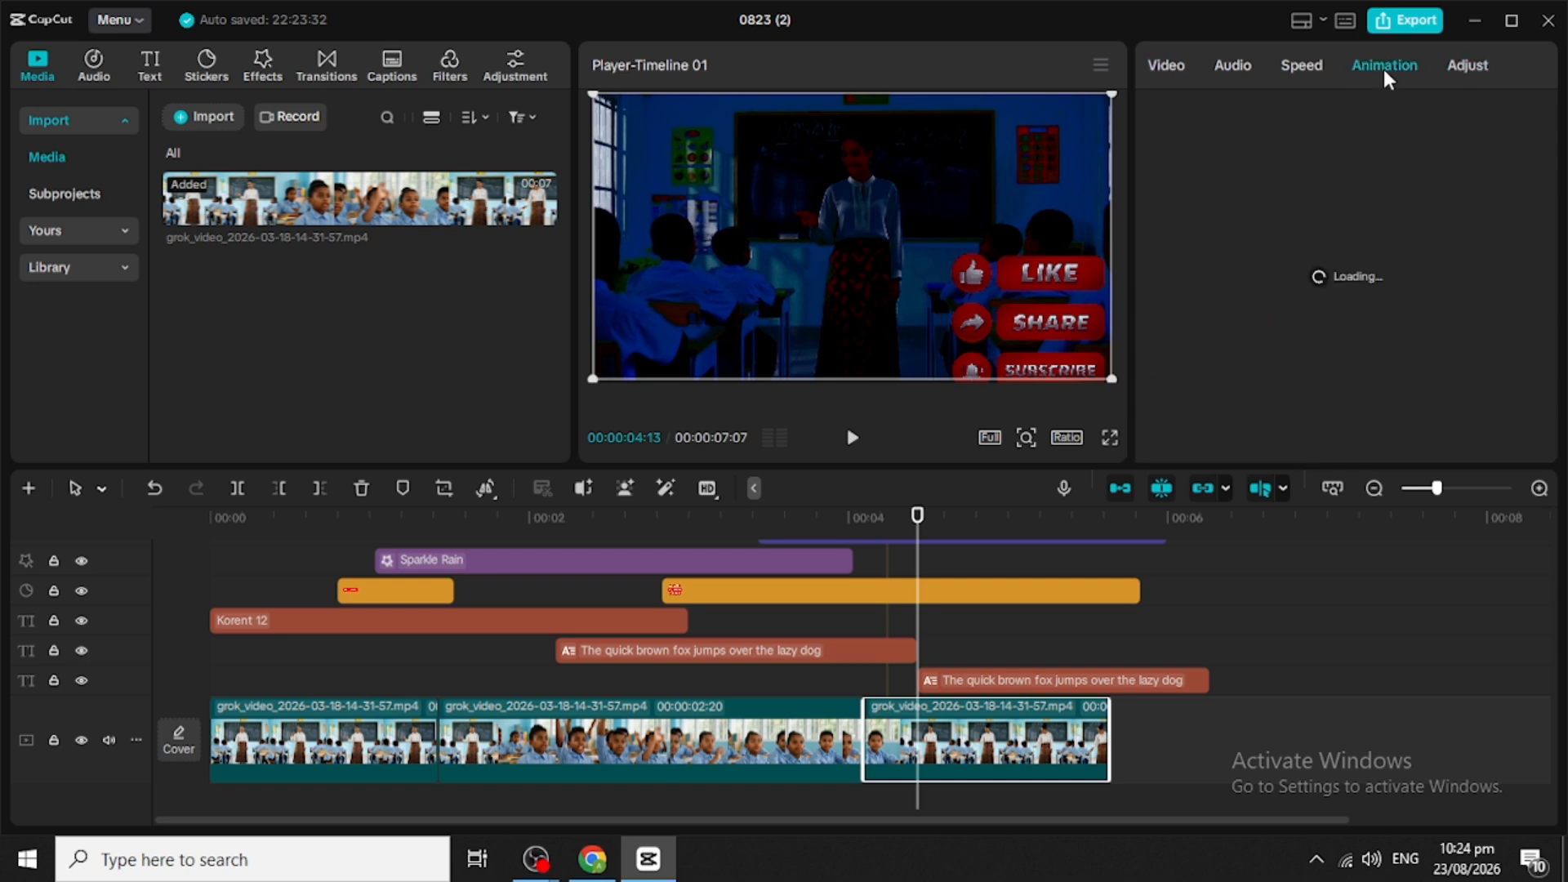
Step: Add four points along the last segment's Luma curve at 00:00:04:04 and raise them slightly above the diagonal
left_click(1453, 67)
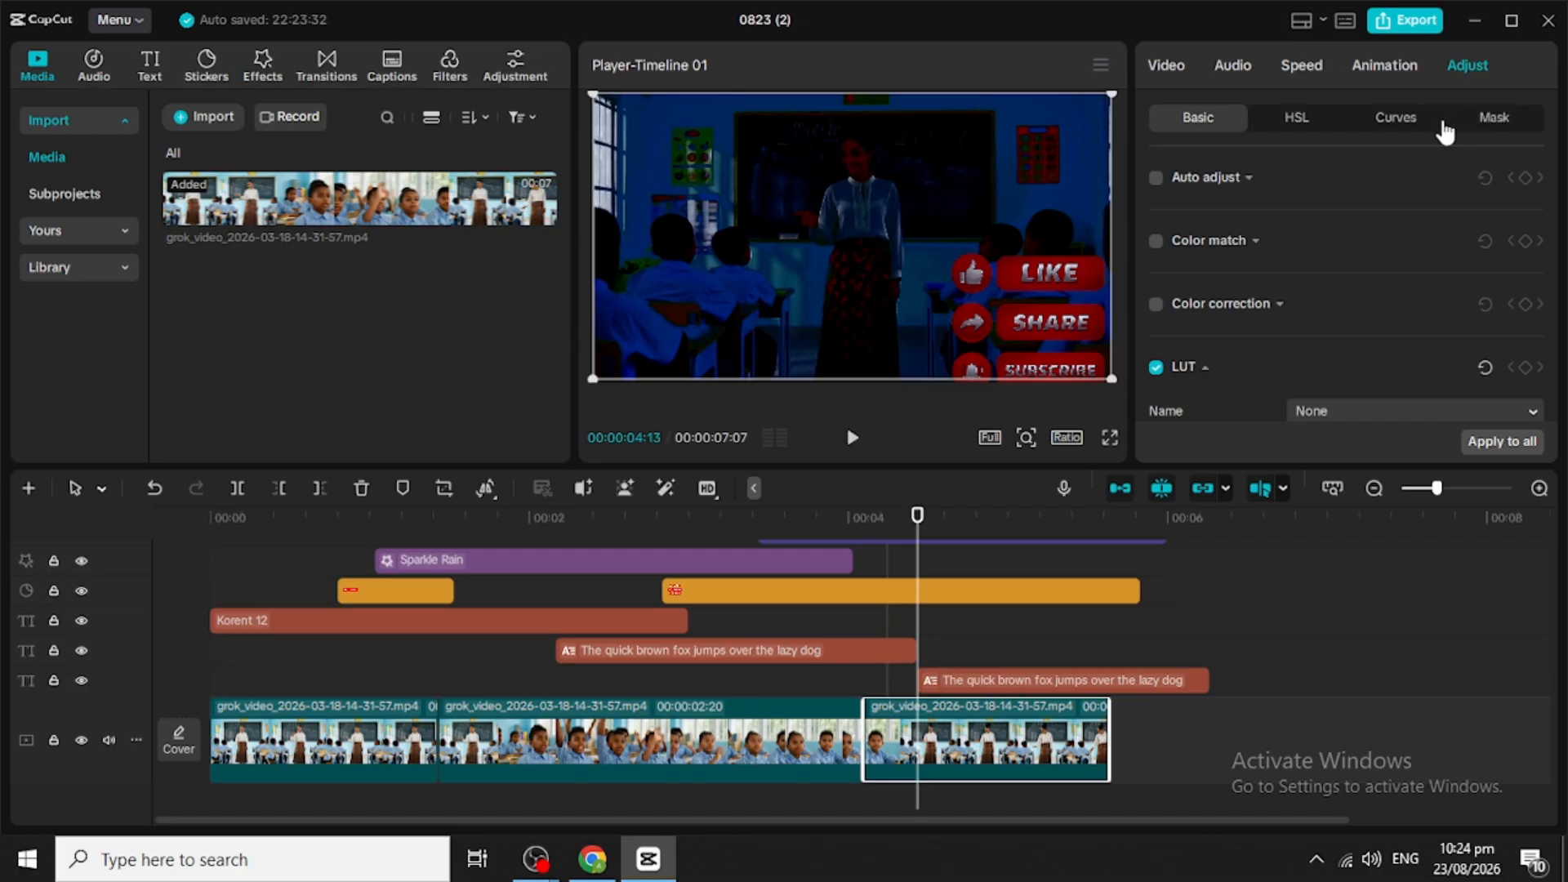
left_click(1402, 121)
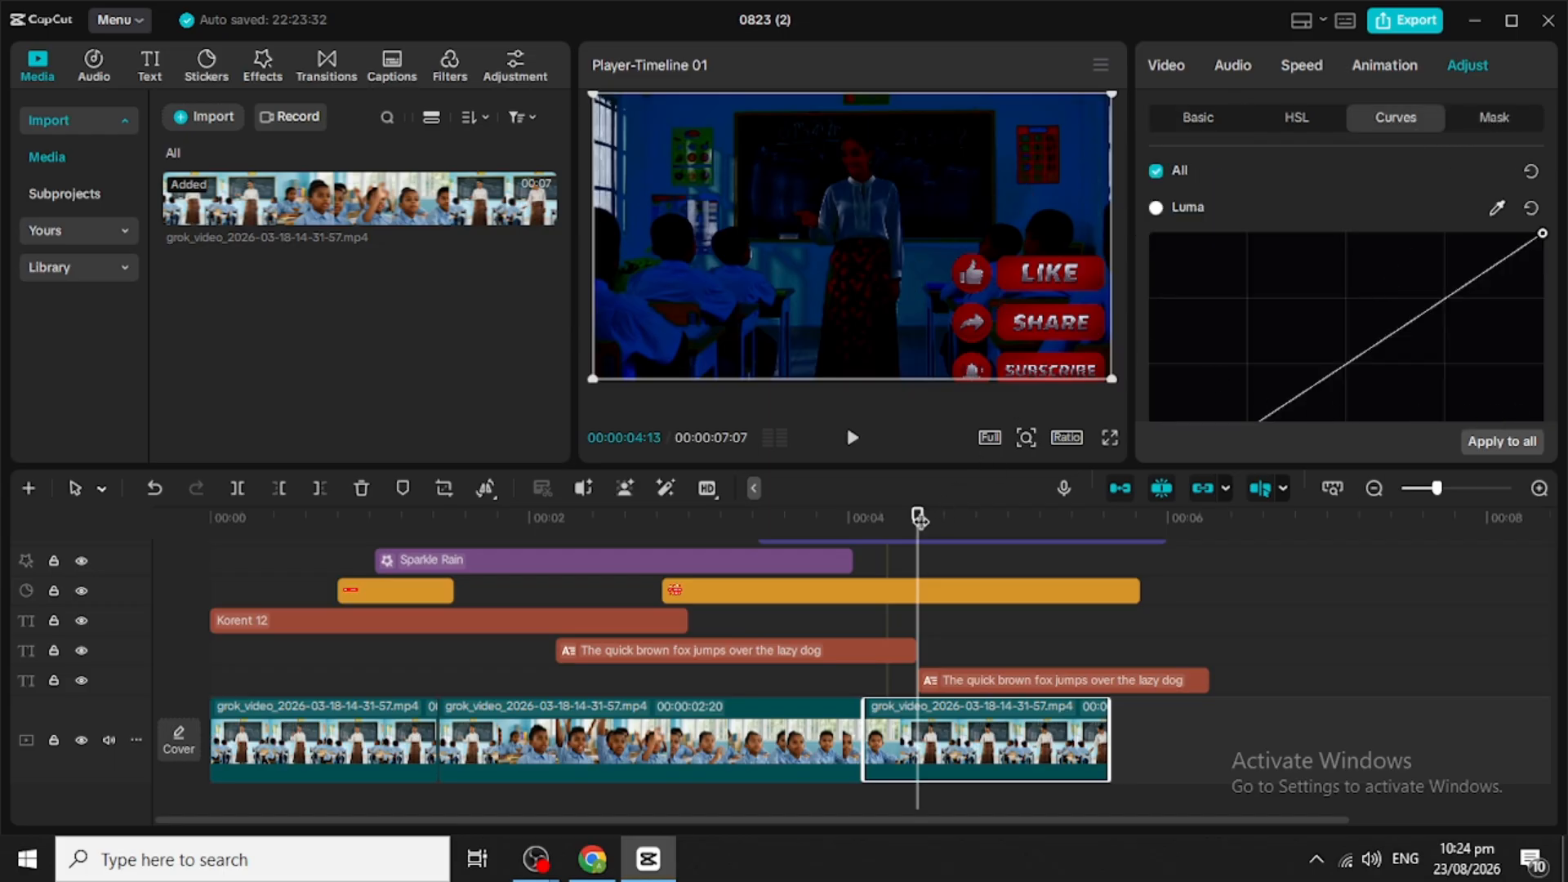
left_click_drag(915, 517, 871, 523)
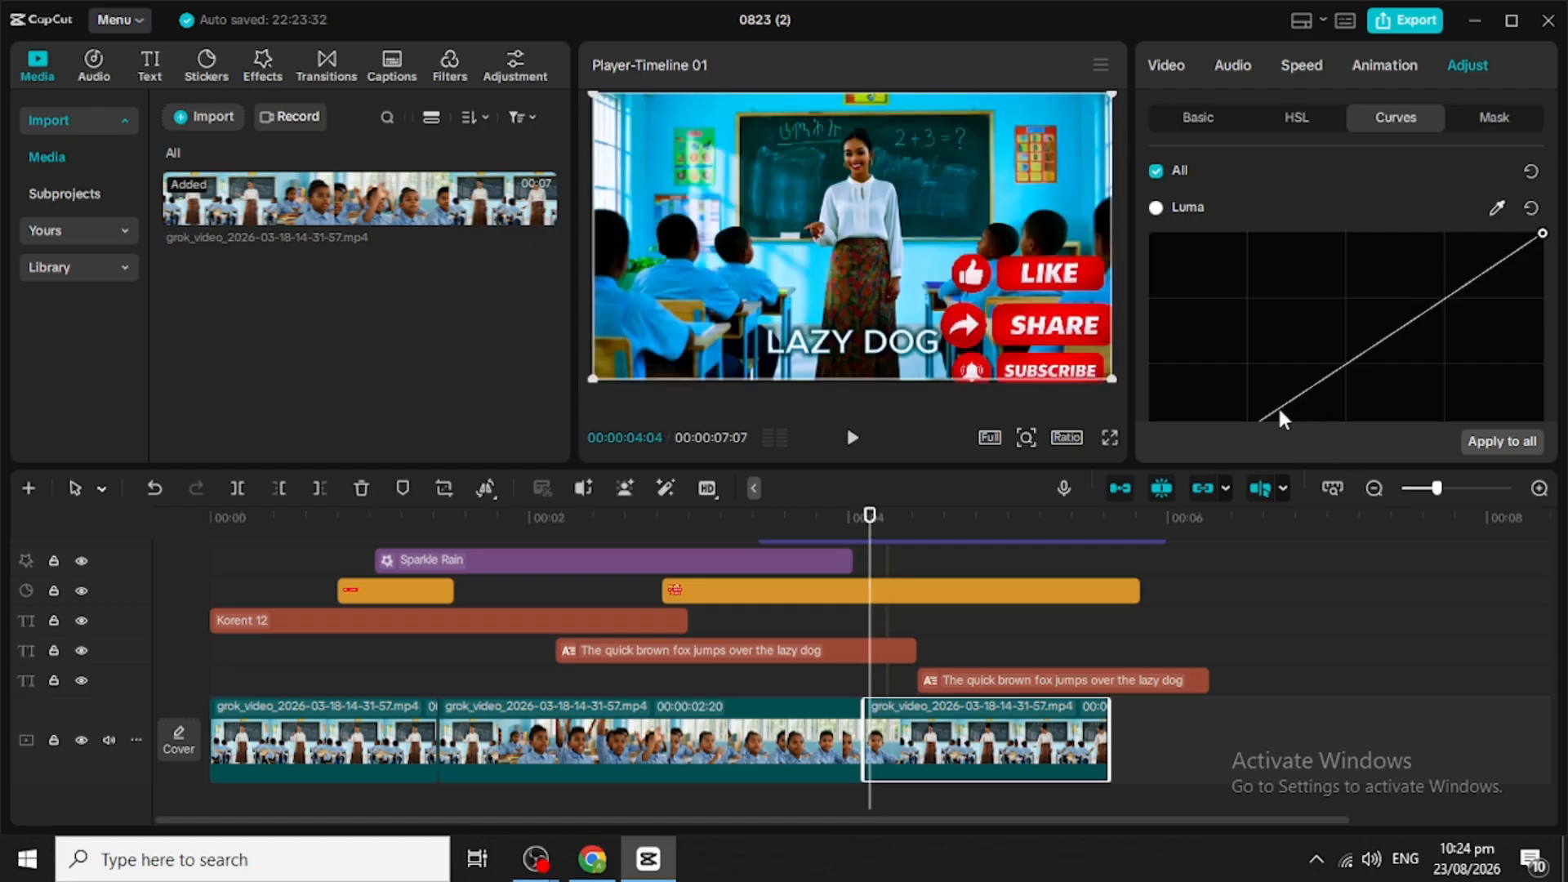
left_click(1278, 408)
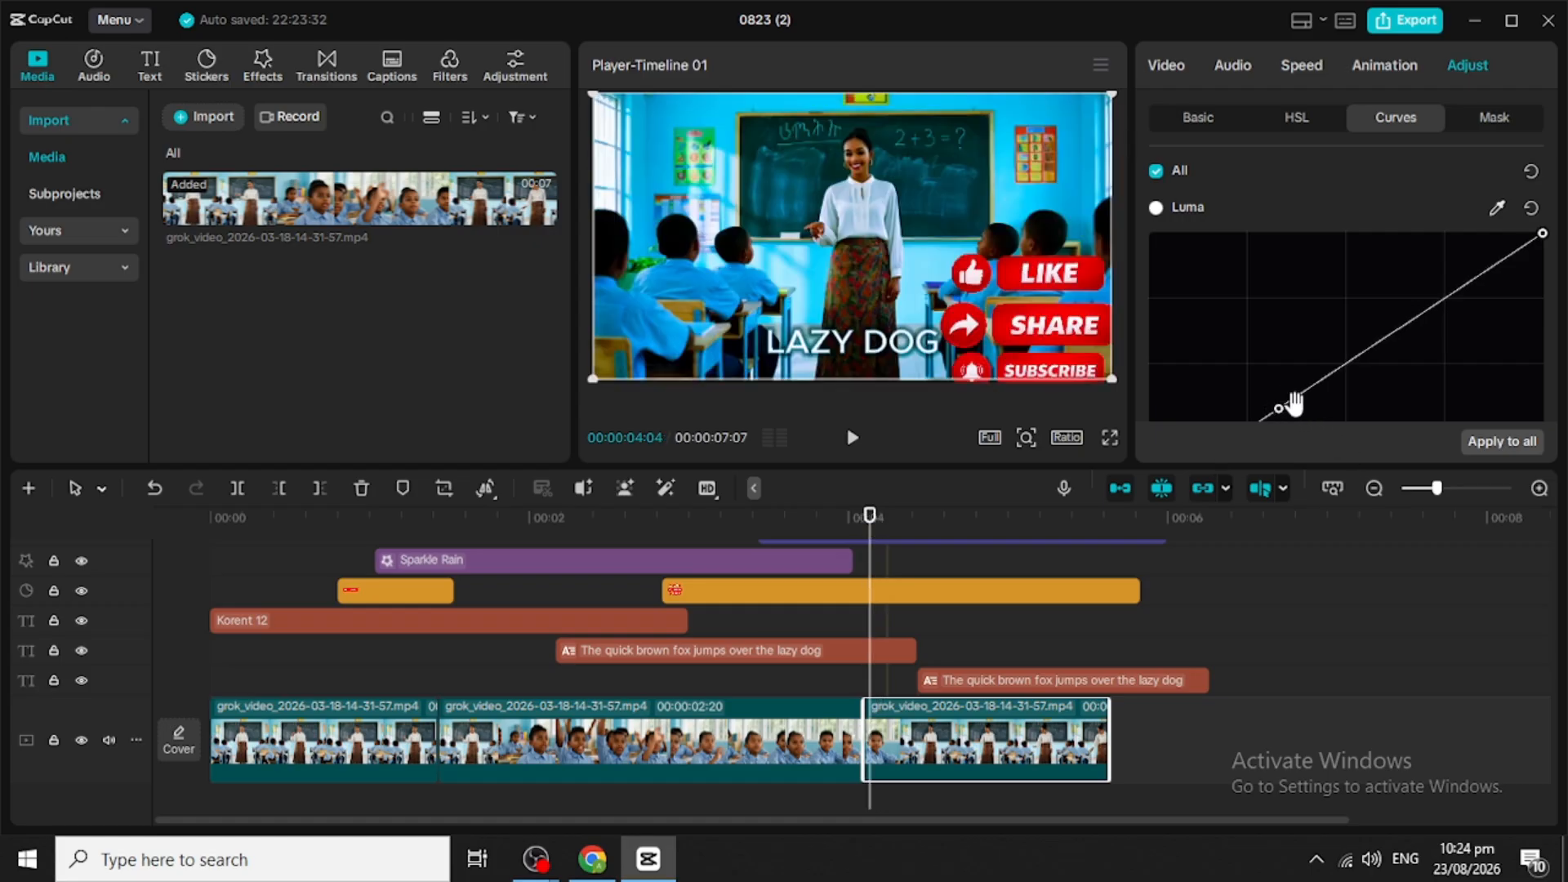
left_click(1346, 368)
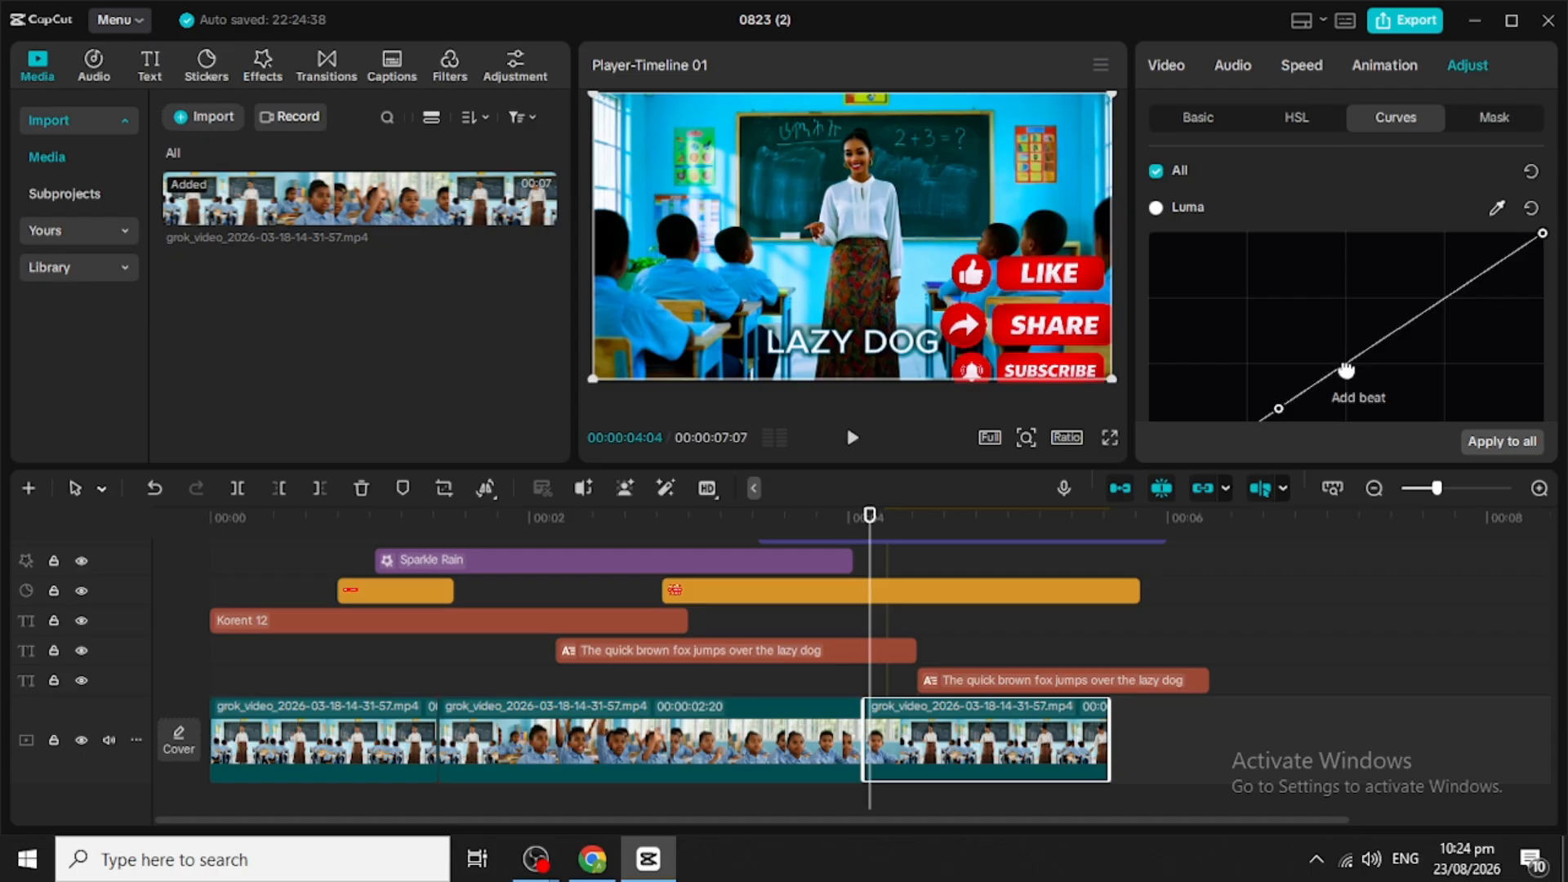
left_click(1419, 316)
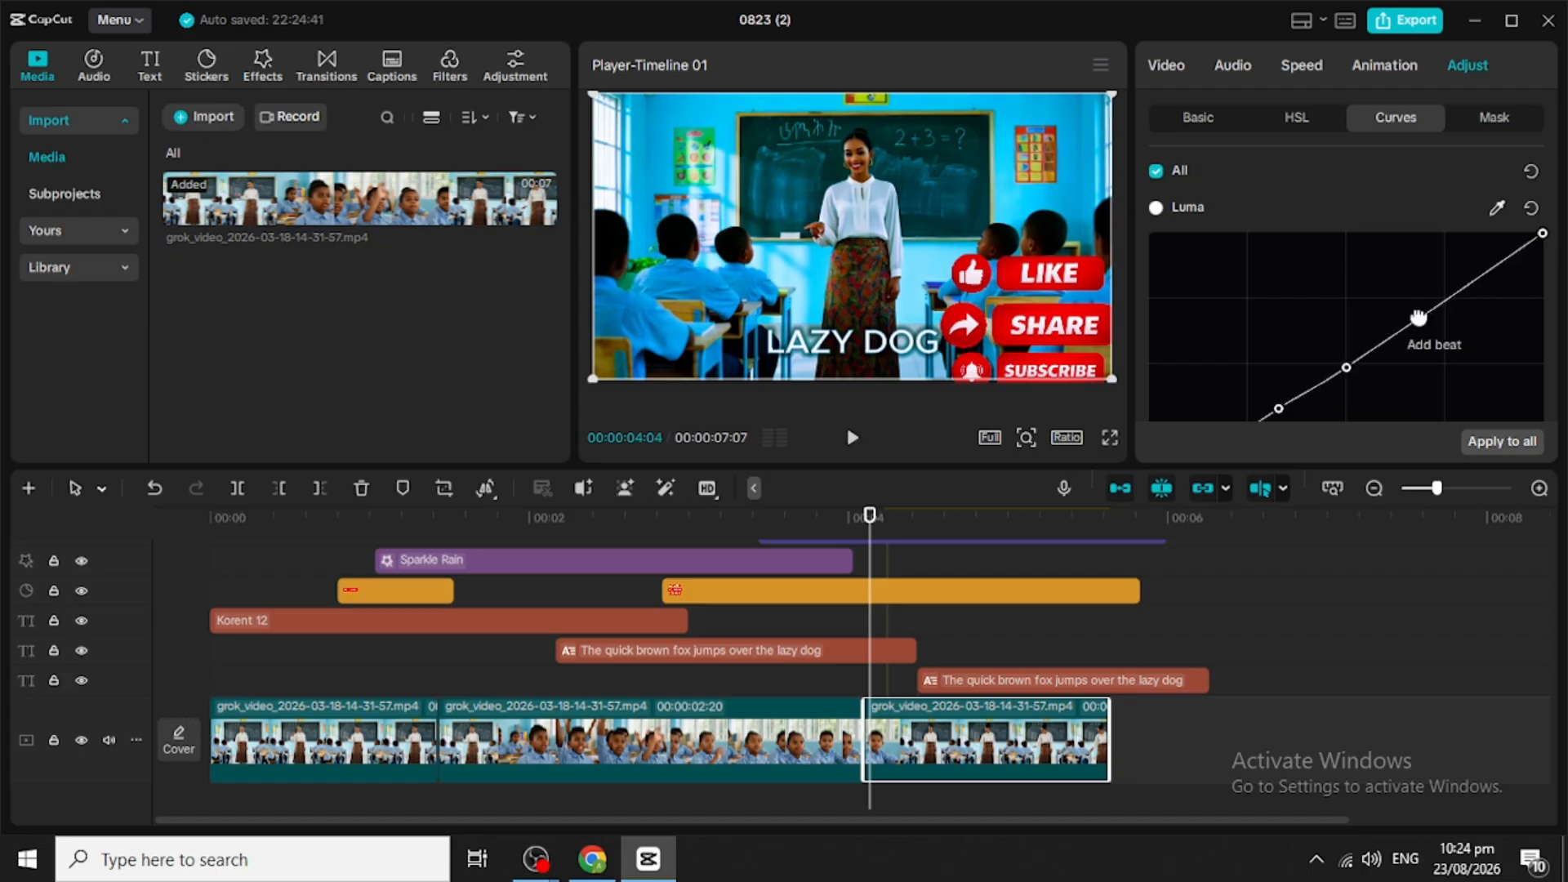
left_click(1492, 264)
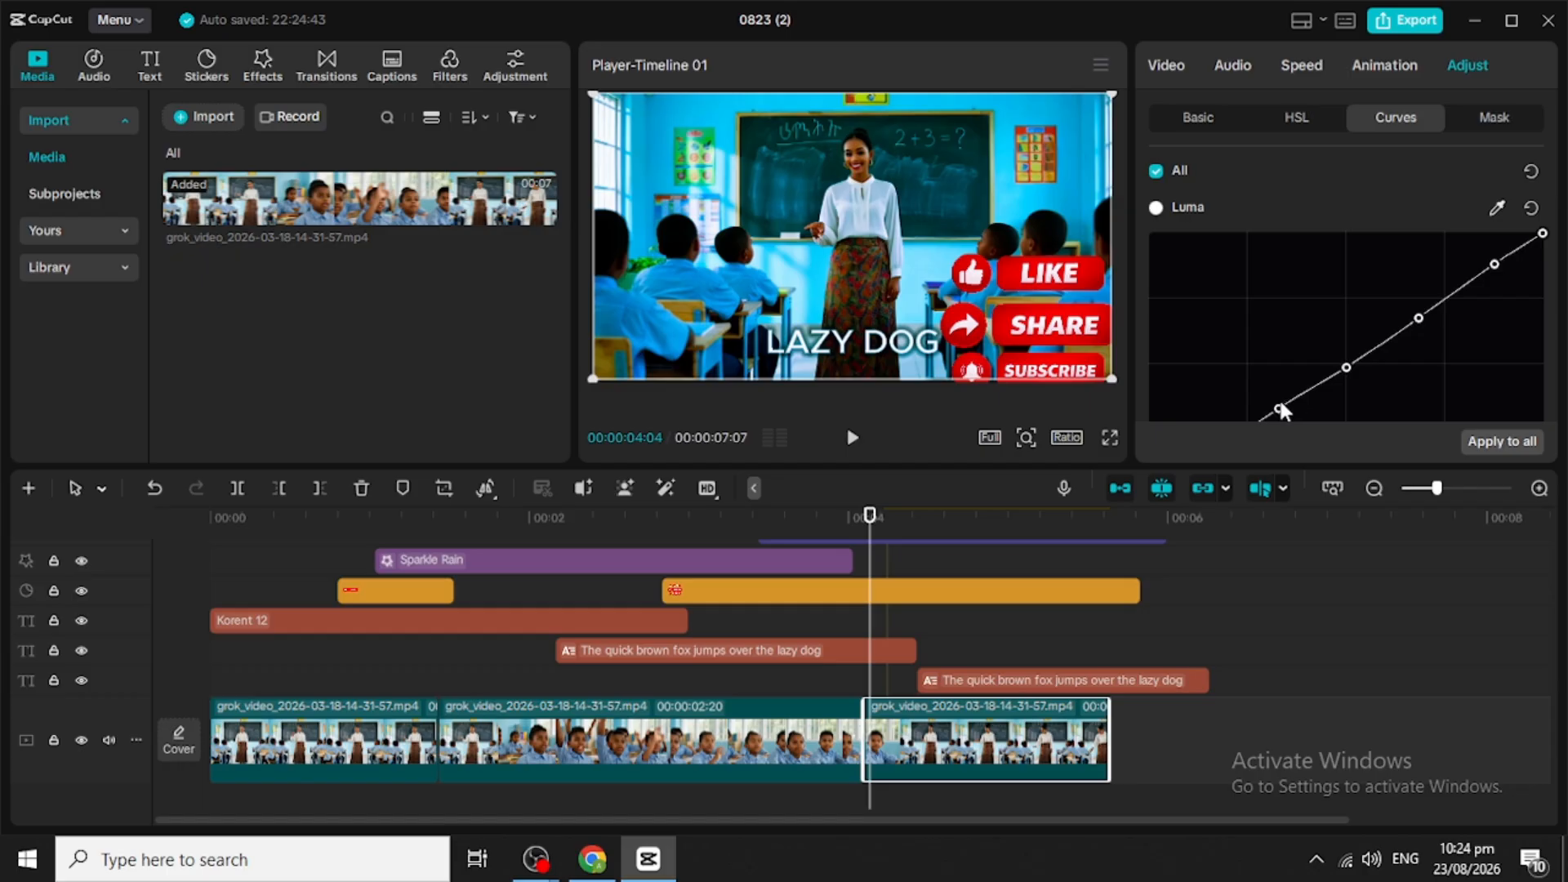
left_click_drag(1275, 406, 1488, 252)
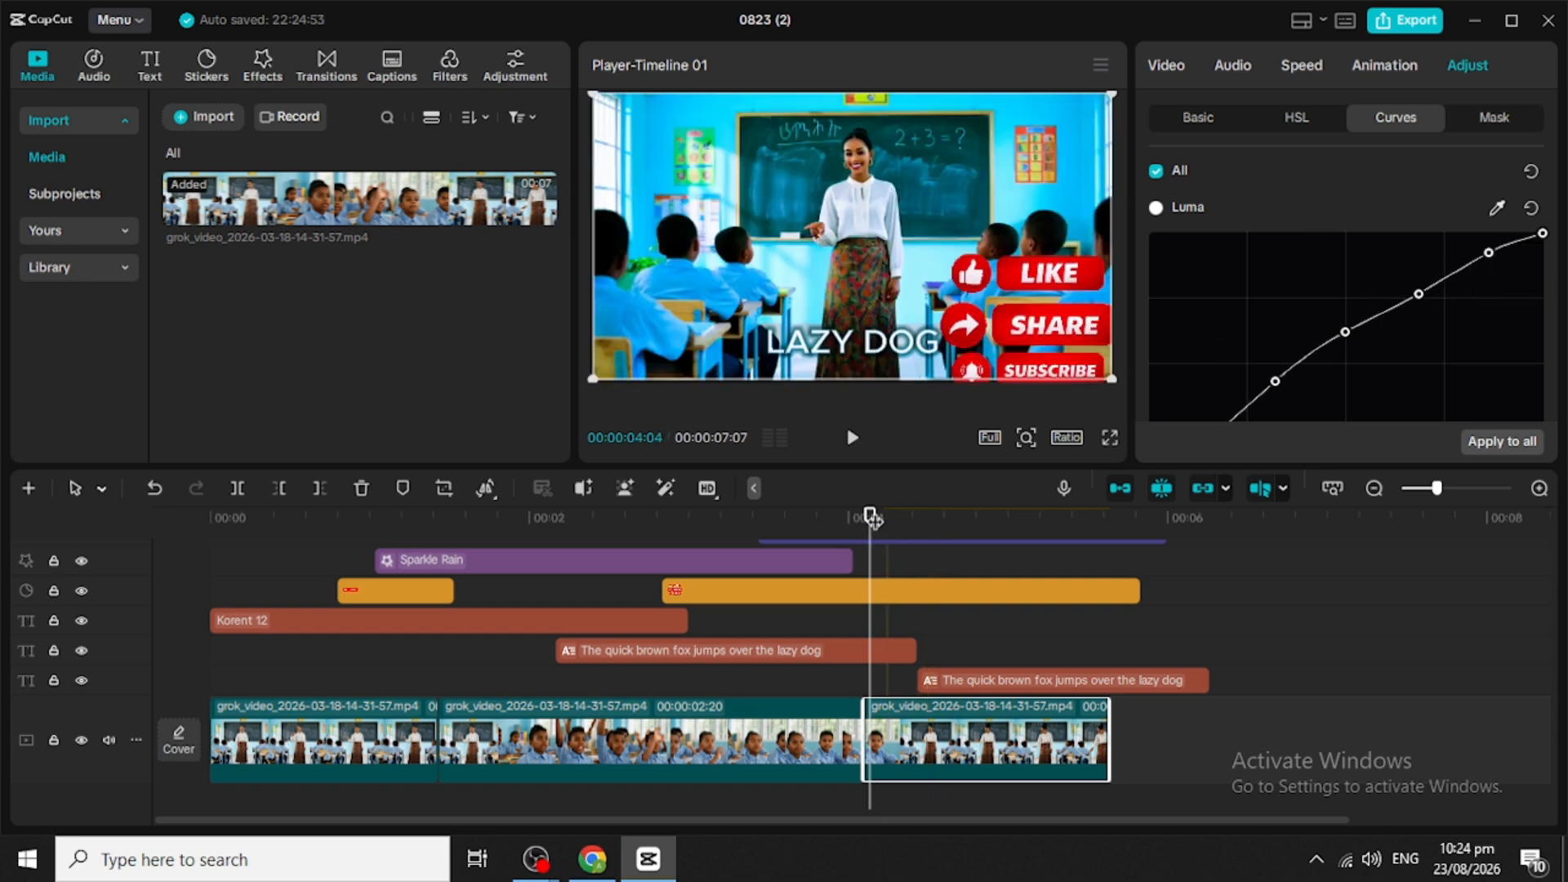
Step: Play from the end of the second segment to check the curve change, and place the playhead at 00:00:04:07
left_click_drag(870, 516, 840, 535)
left_click(851, 437)
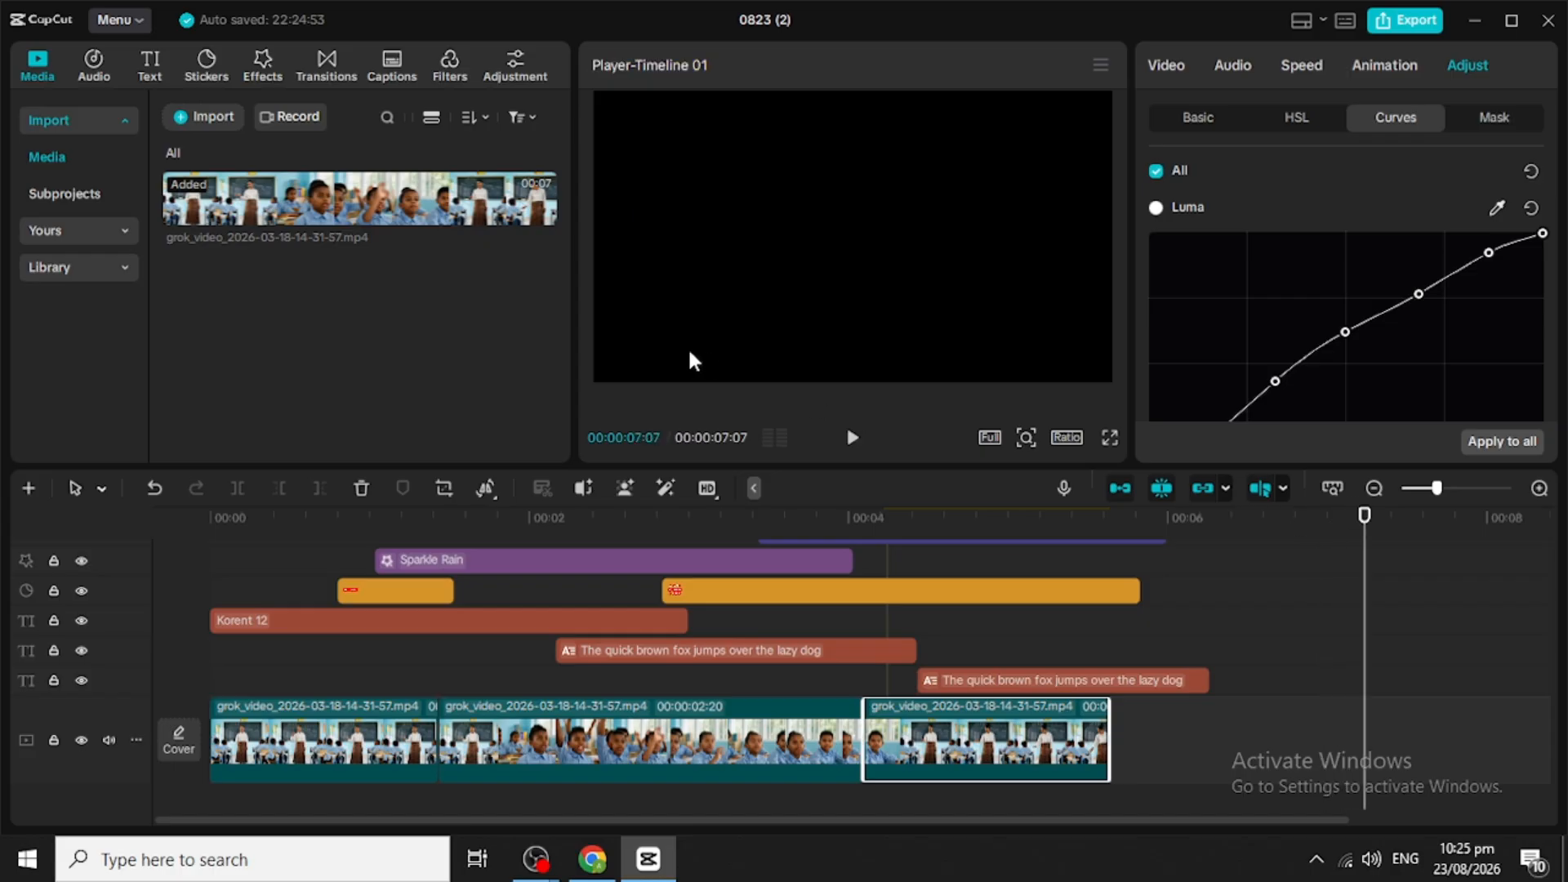
left_click_drag(1361, 516, 885, 562)
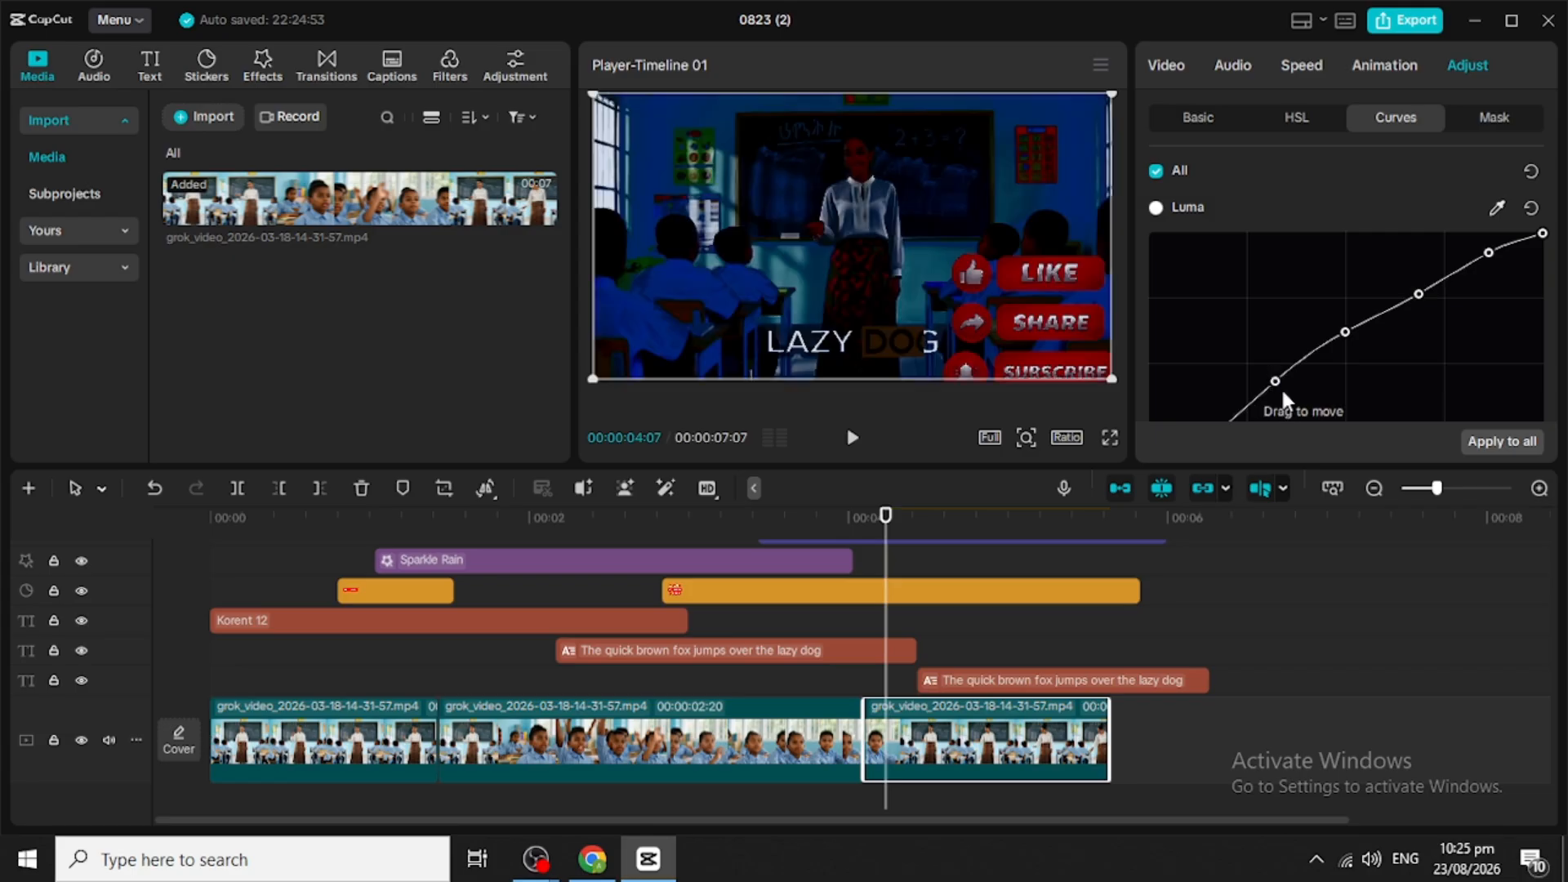
Step: Raise the Luma curve's four inner points into a strong upward arc, with the brightest one at the graph's upper edge
left_click_drag(1275, 381, 1271, 377)
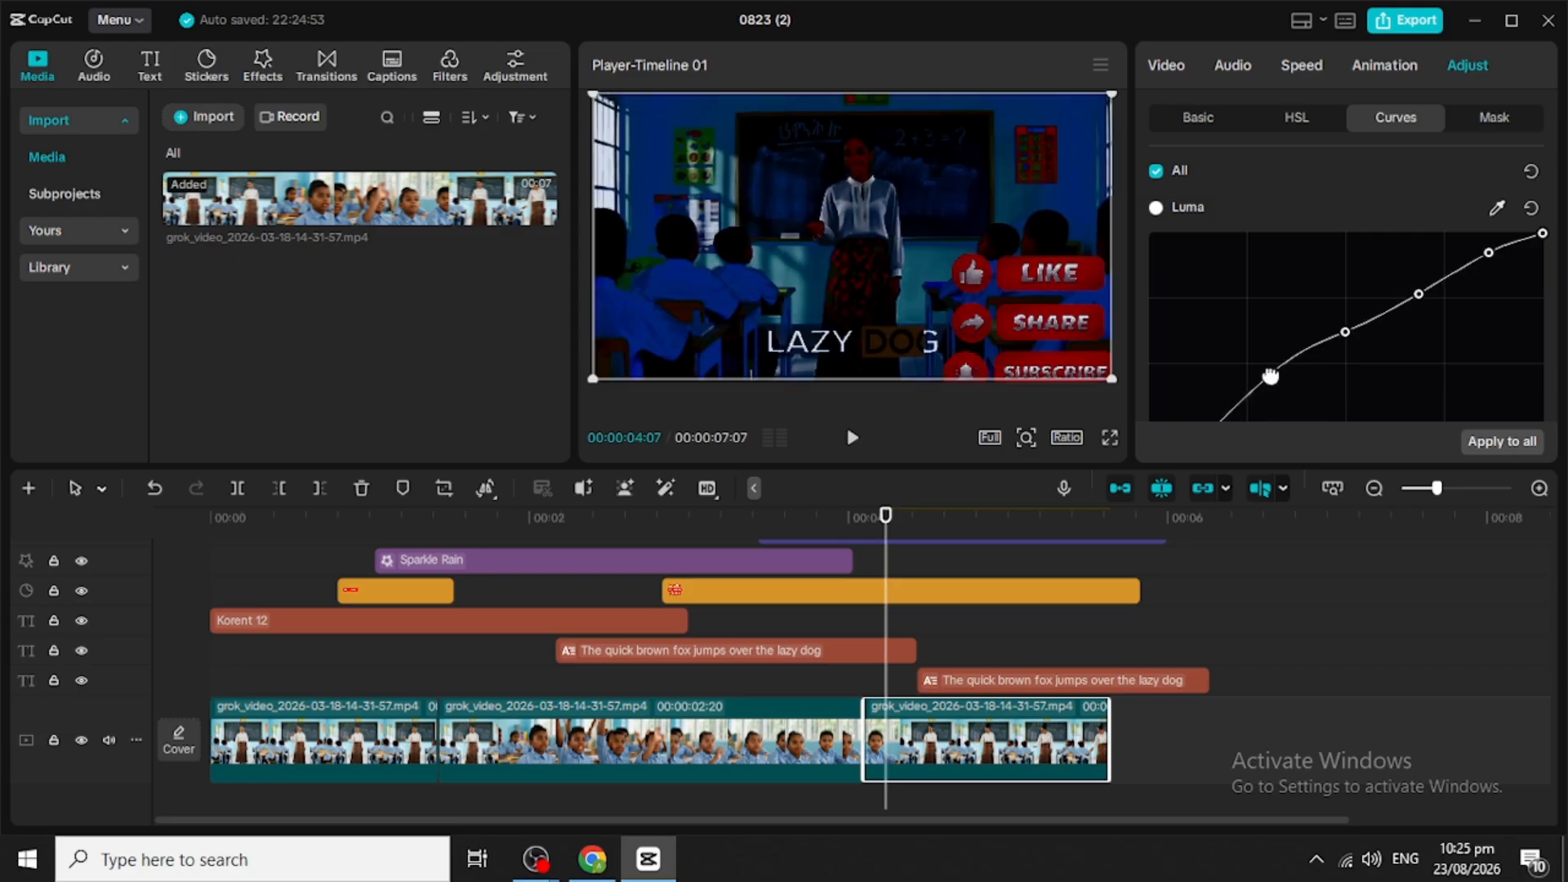
left_click_drag(1343, 334, 1412, 245)
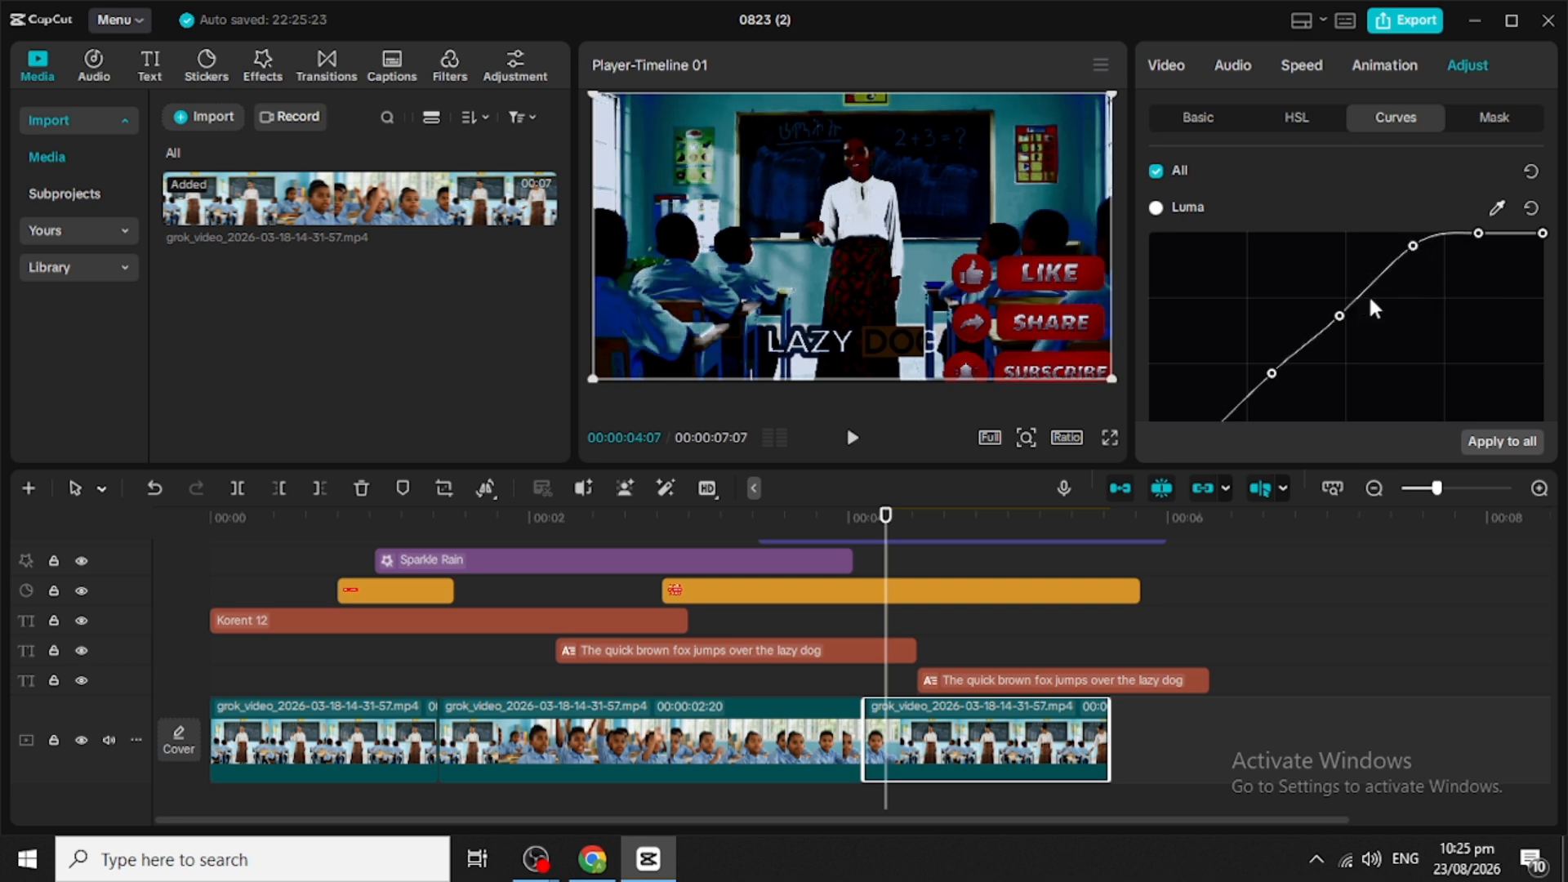
left_click_drag(1323, 327, 1325, 269)
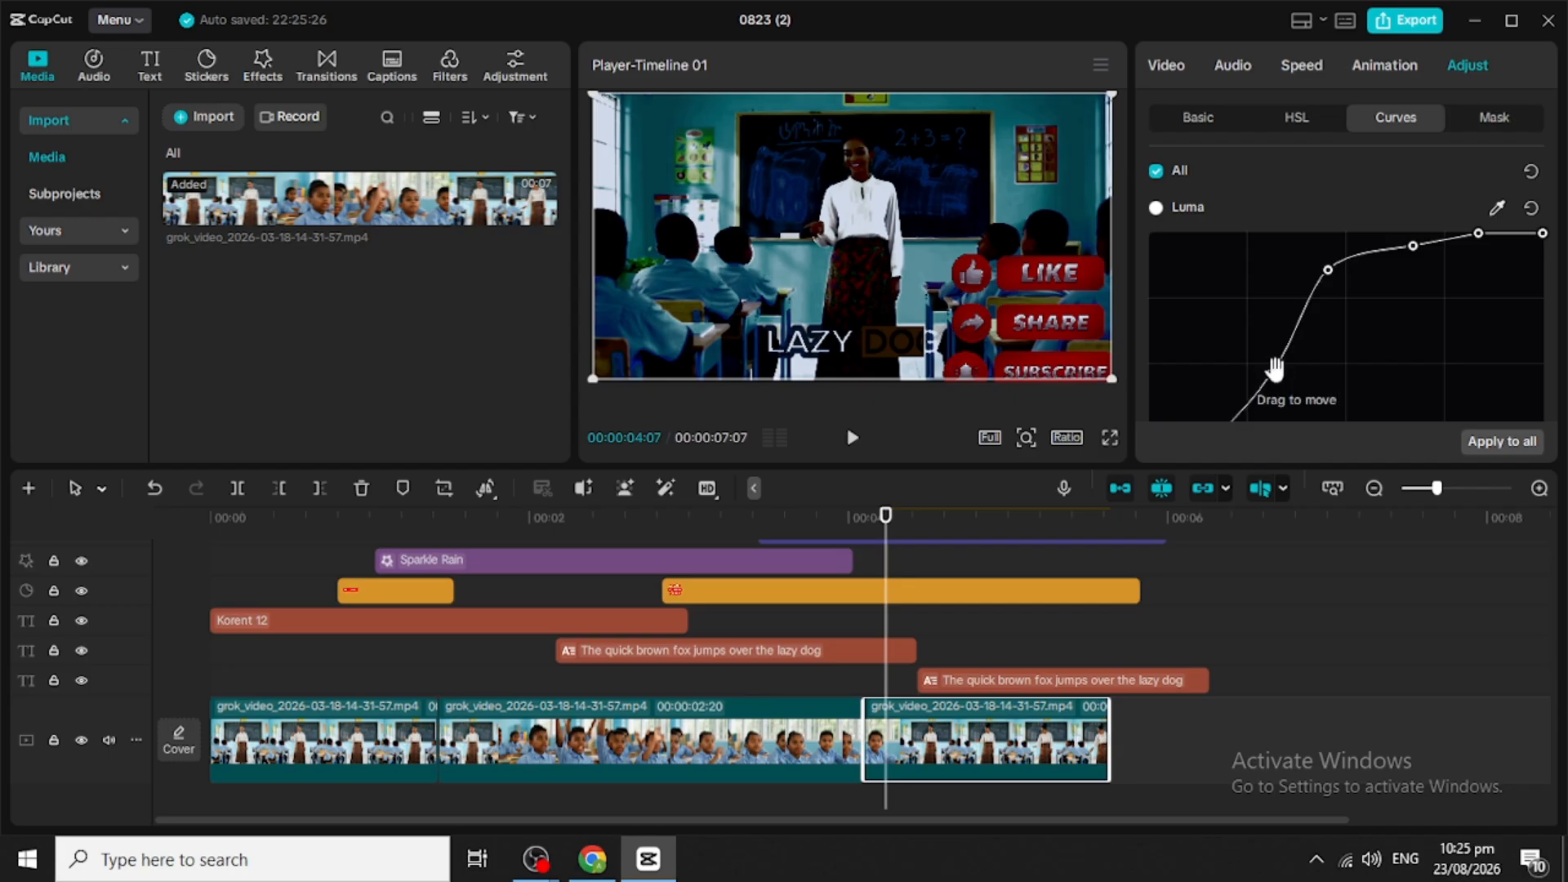
left_click_drag(1275, 369, 1236, 341)
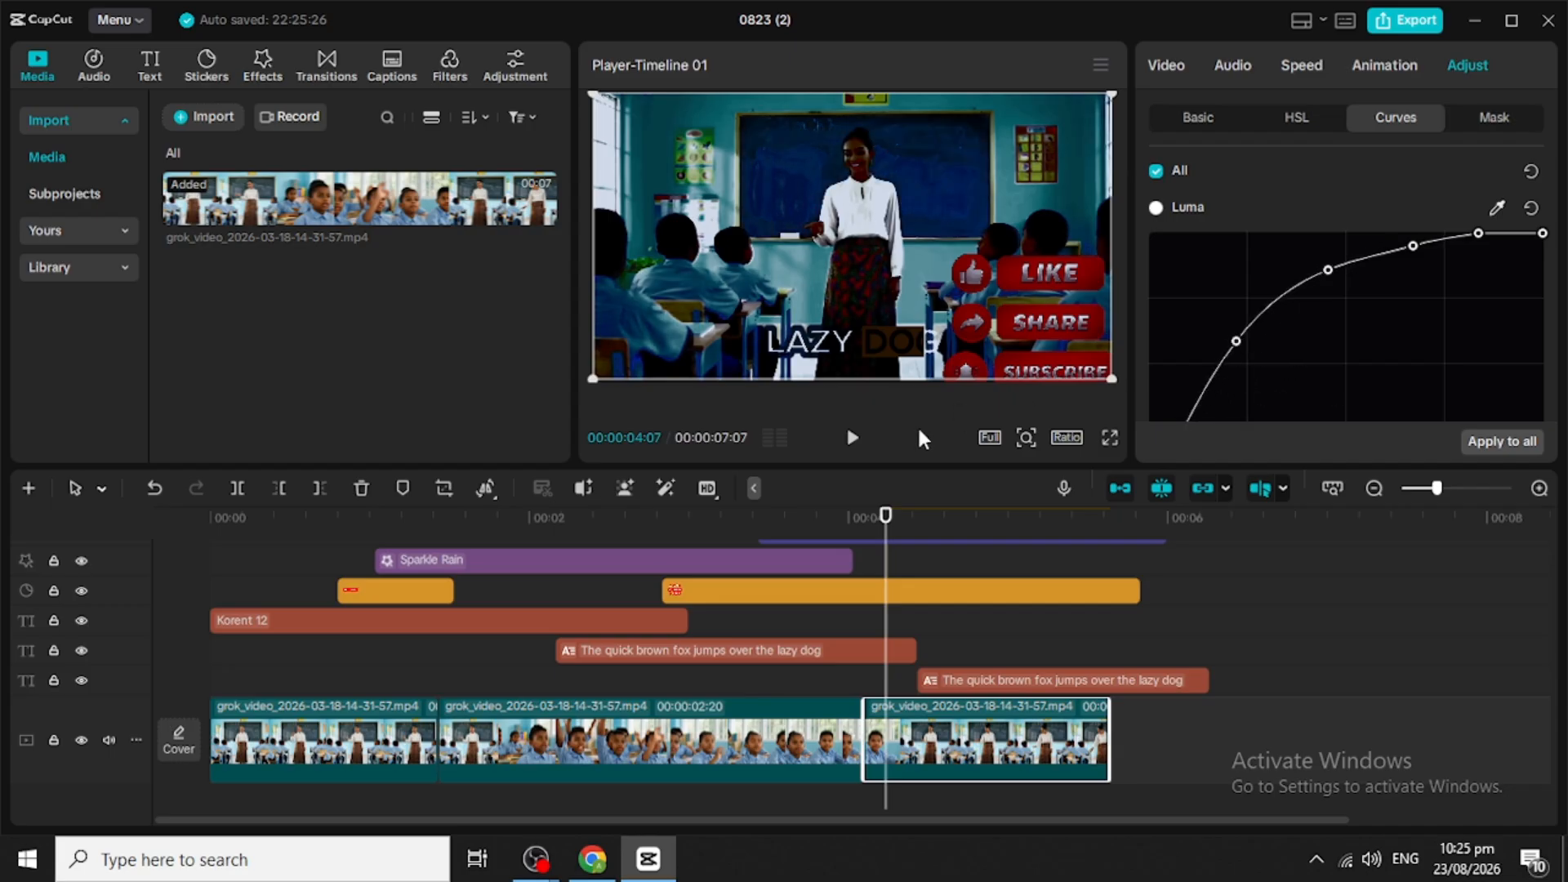
Step: Play from 00:00:03:08 to preview the brightened segment, replay from the start and pause at 00:00:02:03
left_click_drag(886, 519, 731, 510)
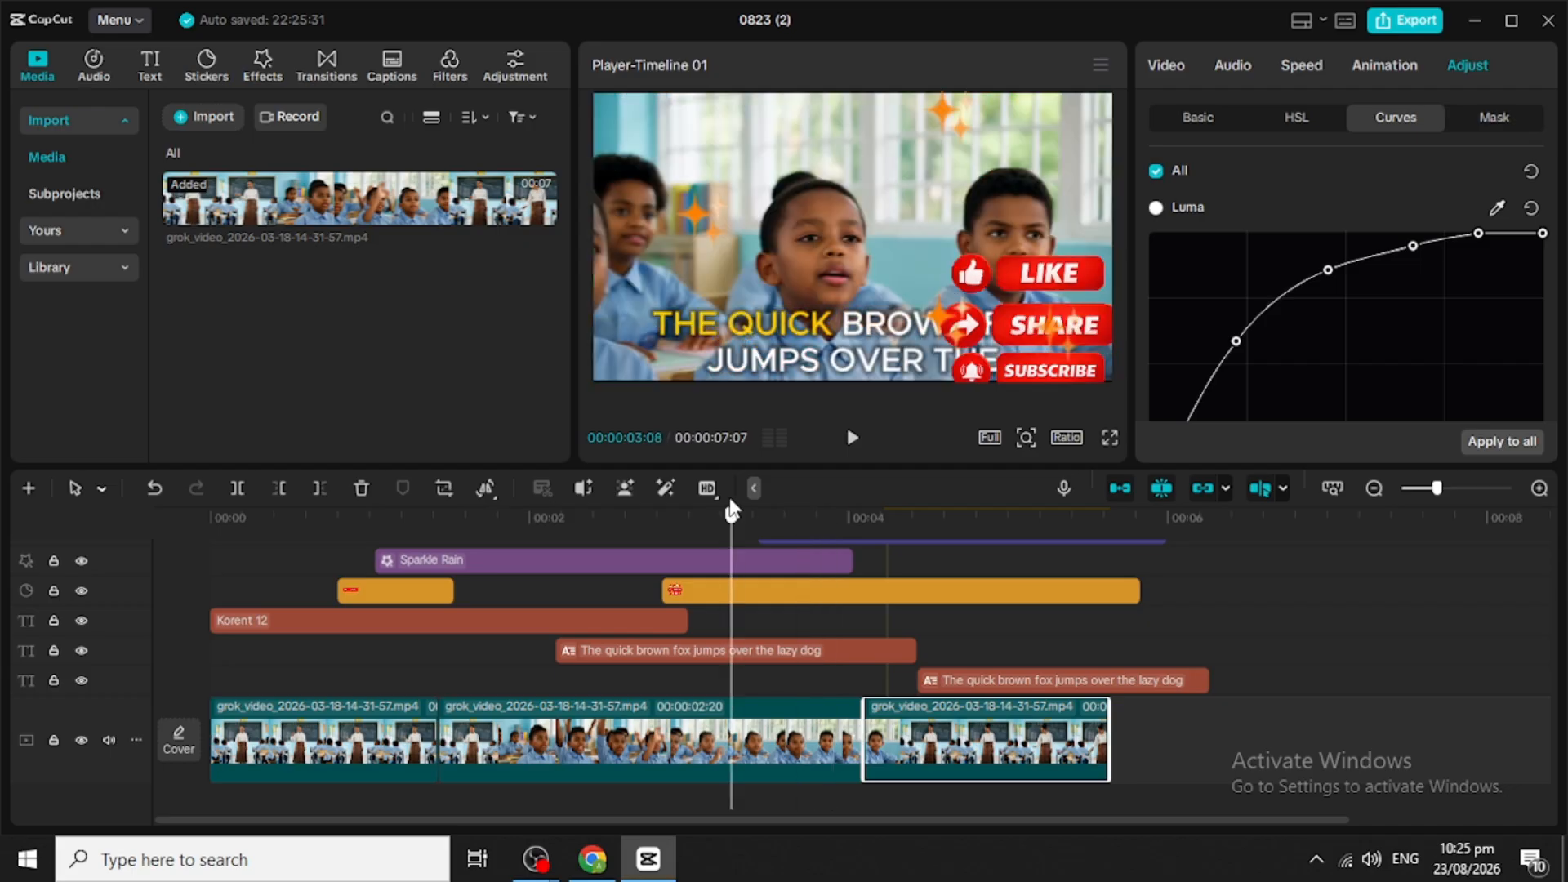
left_click(853, 439)
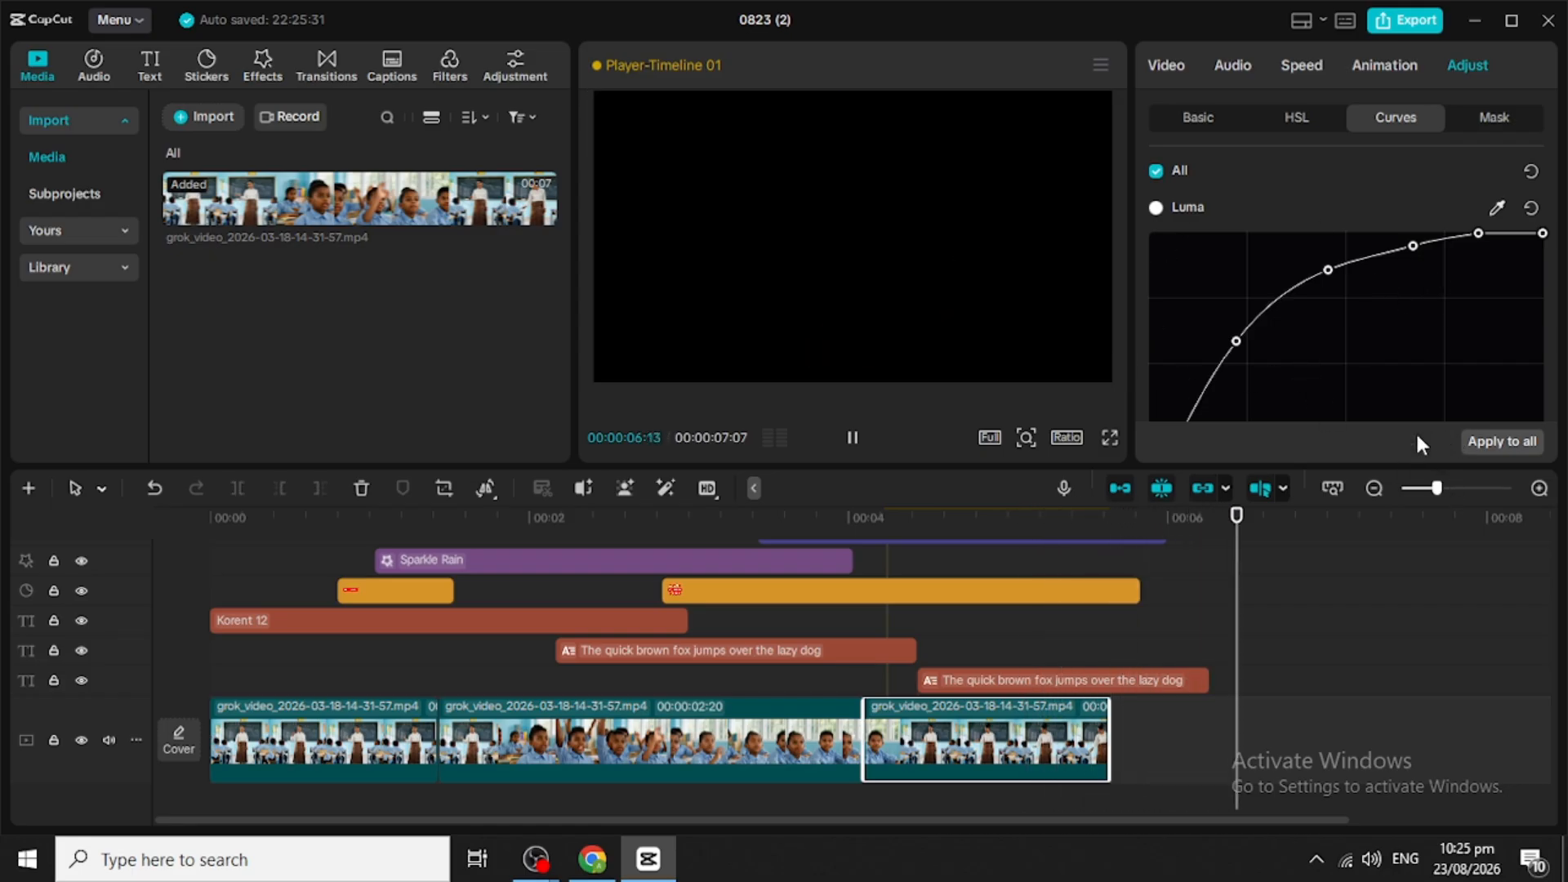
left_click(852, 438)
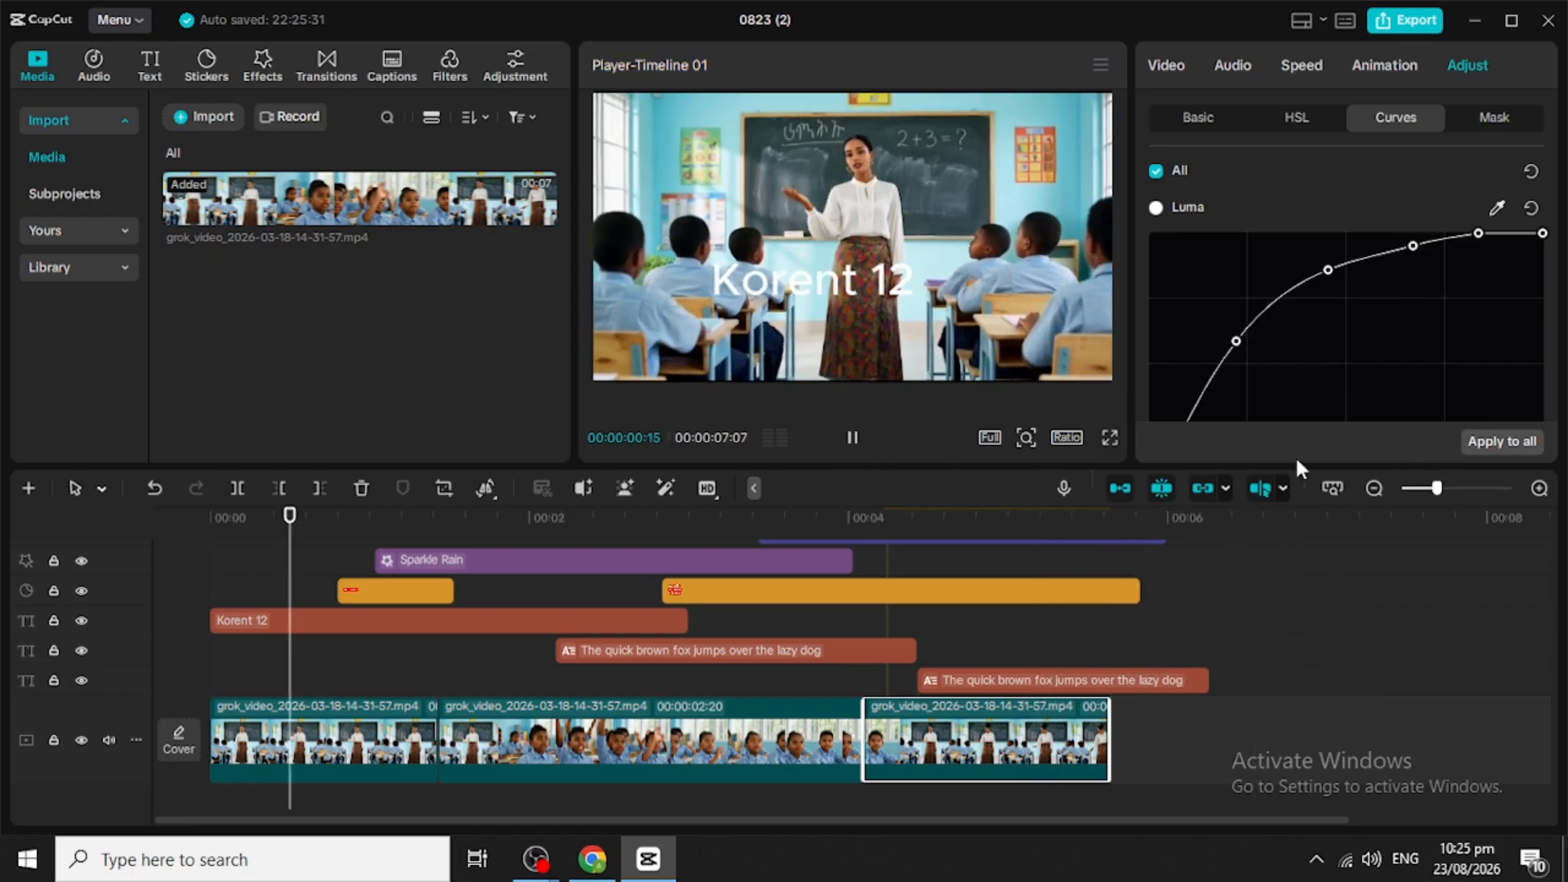
left_click(852, 438)
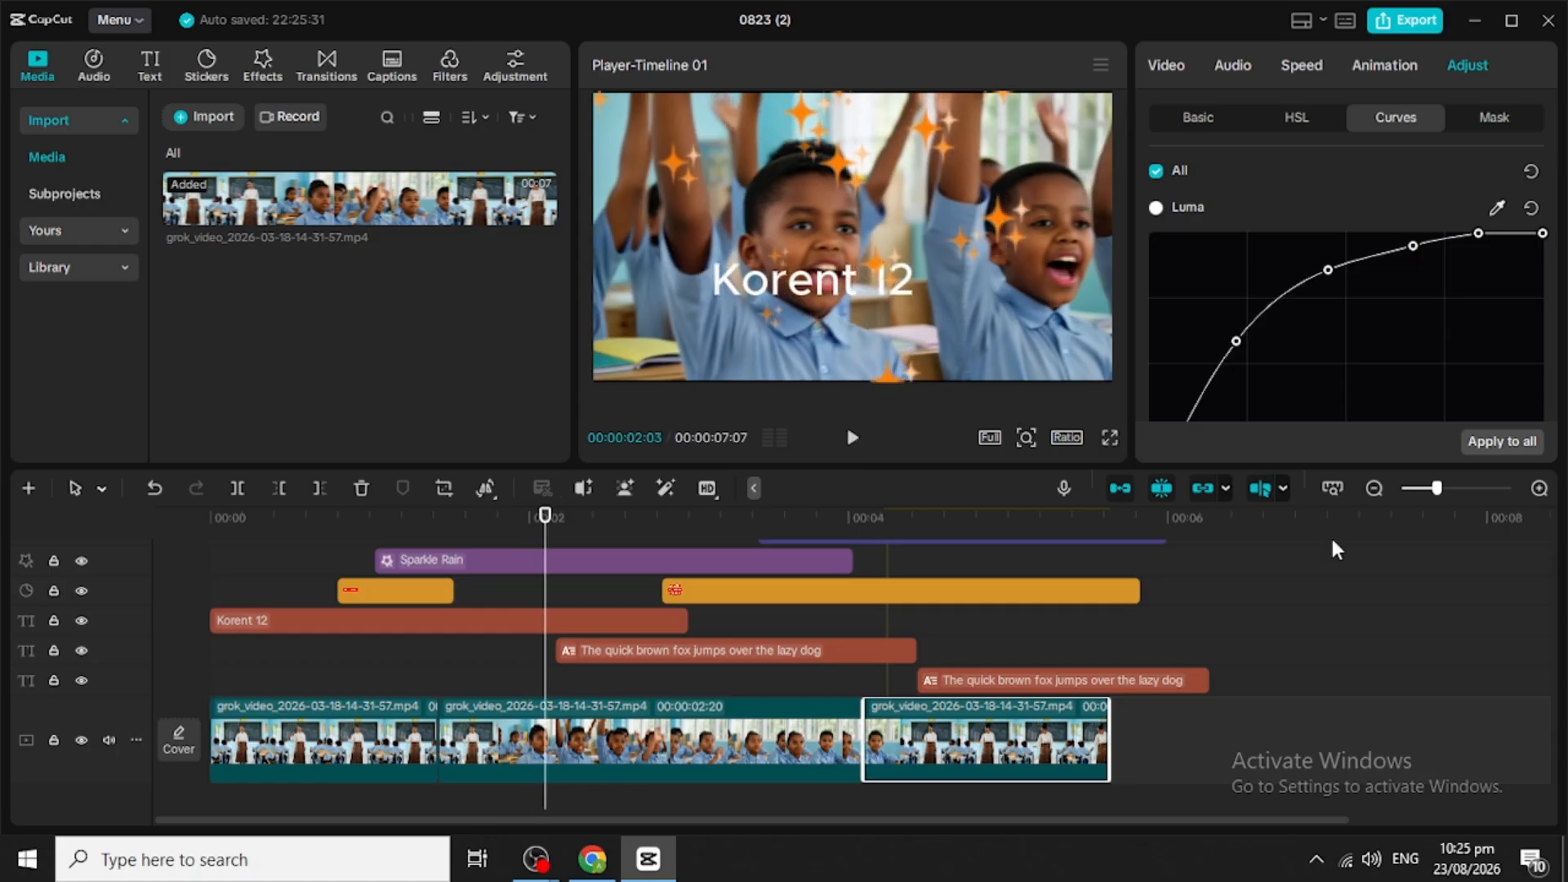
Step: Add a point in the upper part of the Green (G) curve and raise it above the diagonal
scroll(1359, 630, "down", 1)
scroll(1359, 631, "up", 2)
scroll(1393, 320, "down", 3)
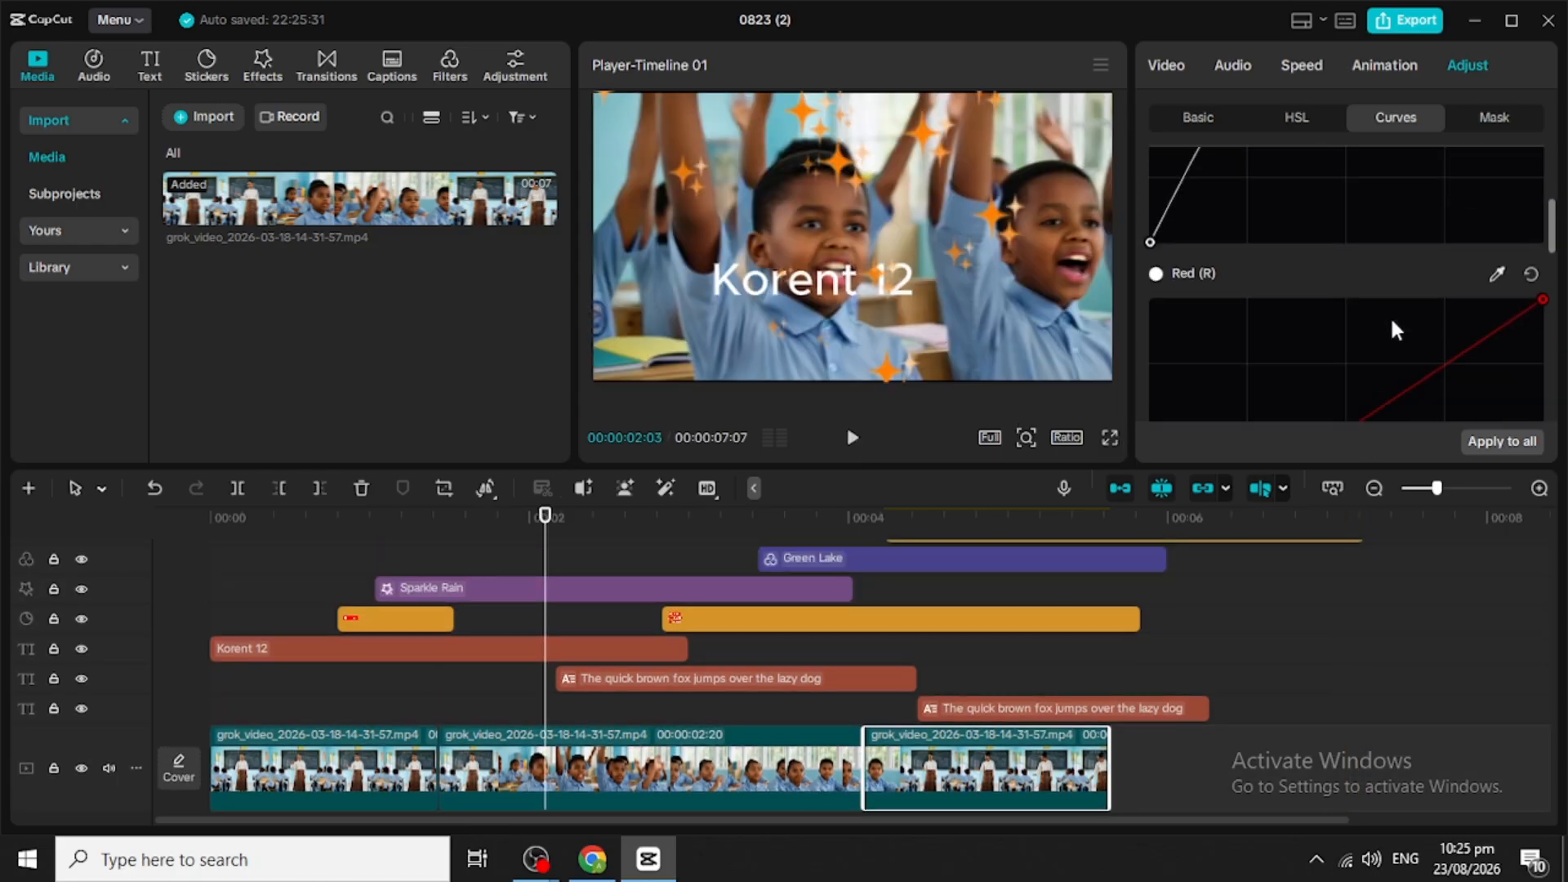
scroll(1391, 321, "up", 1)
scroll(1391, 321, "down", 3)
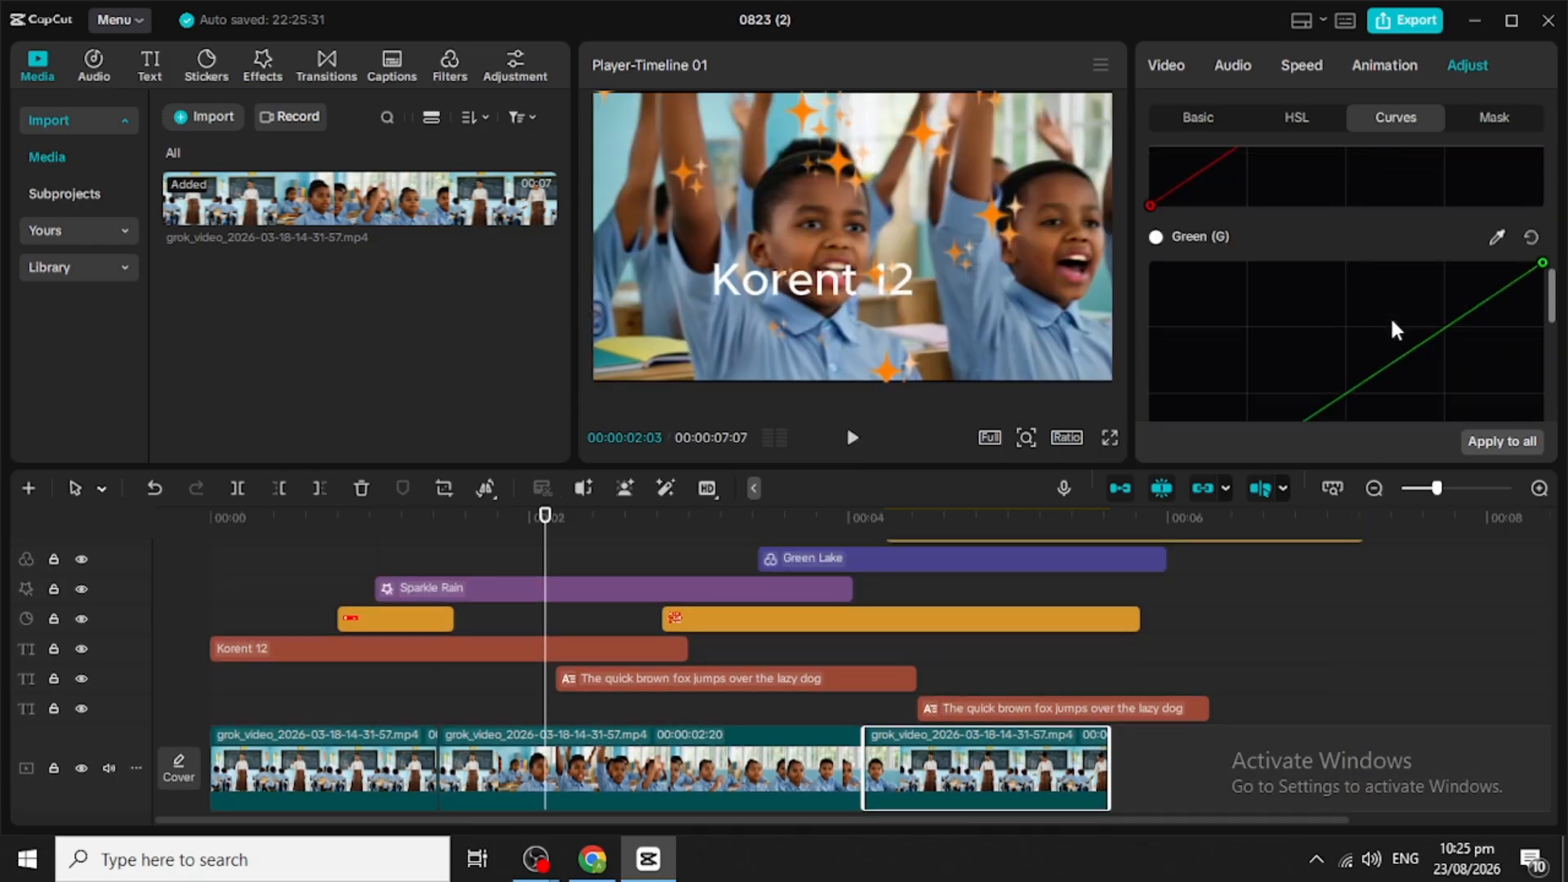
scroll(1396, 310, "down", 1)
scroll(1257, 351, "up", 1)
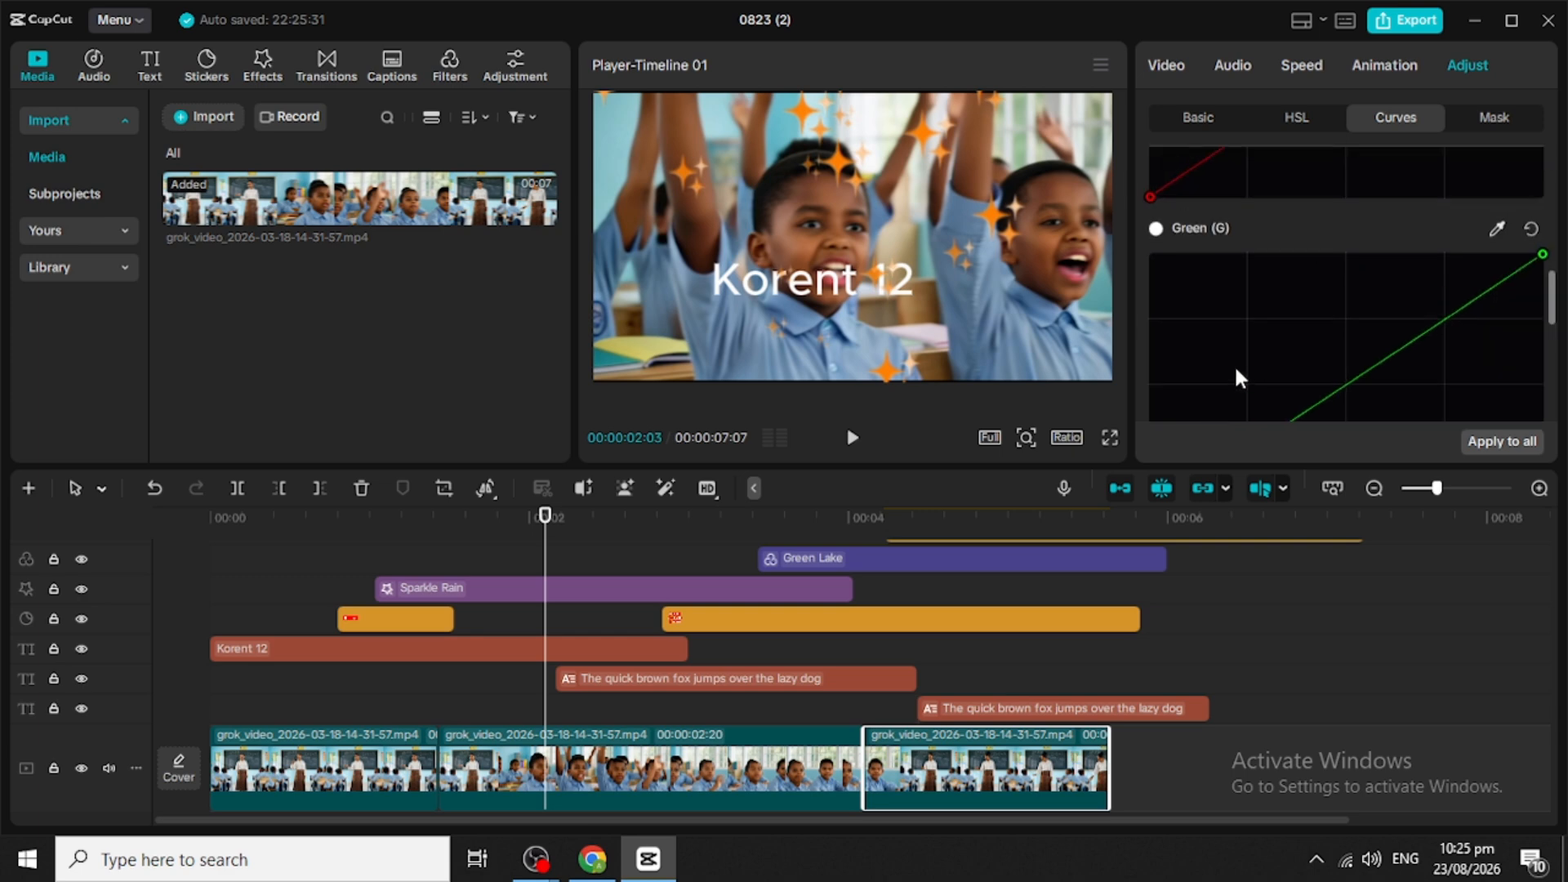
left_click_drag(1442, 321, 1438, 289)
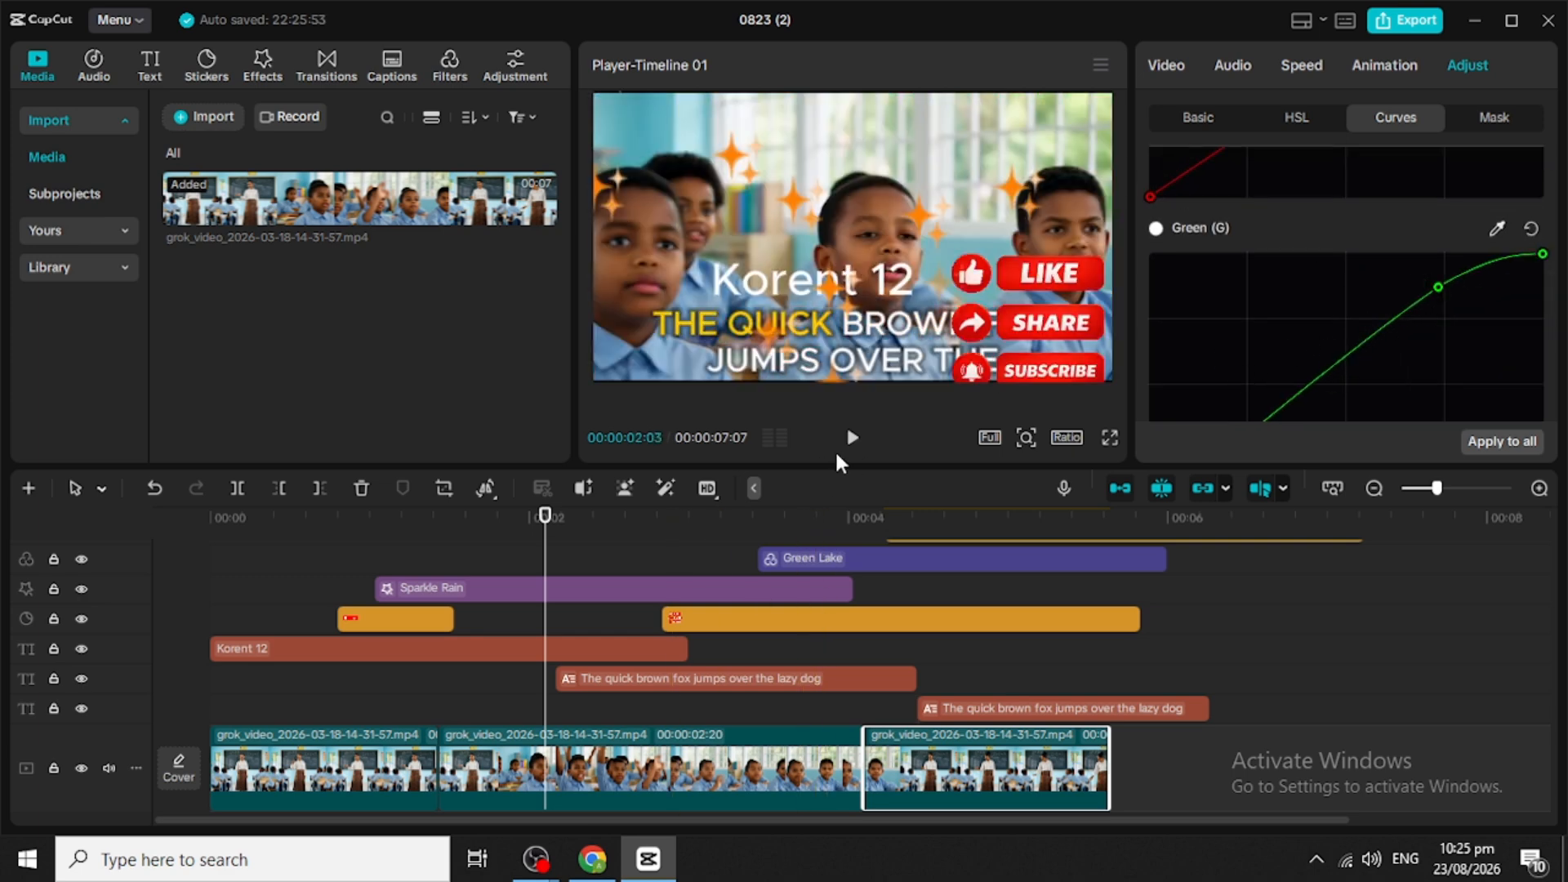
Step: Play on into the last segment to preview the green change, and place the playhead at 00:00:04:10
left_click(851, 438)
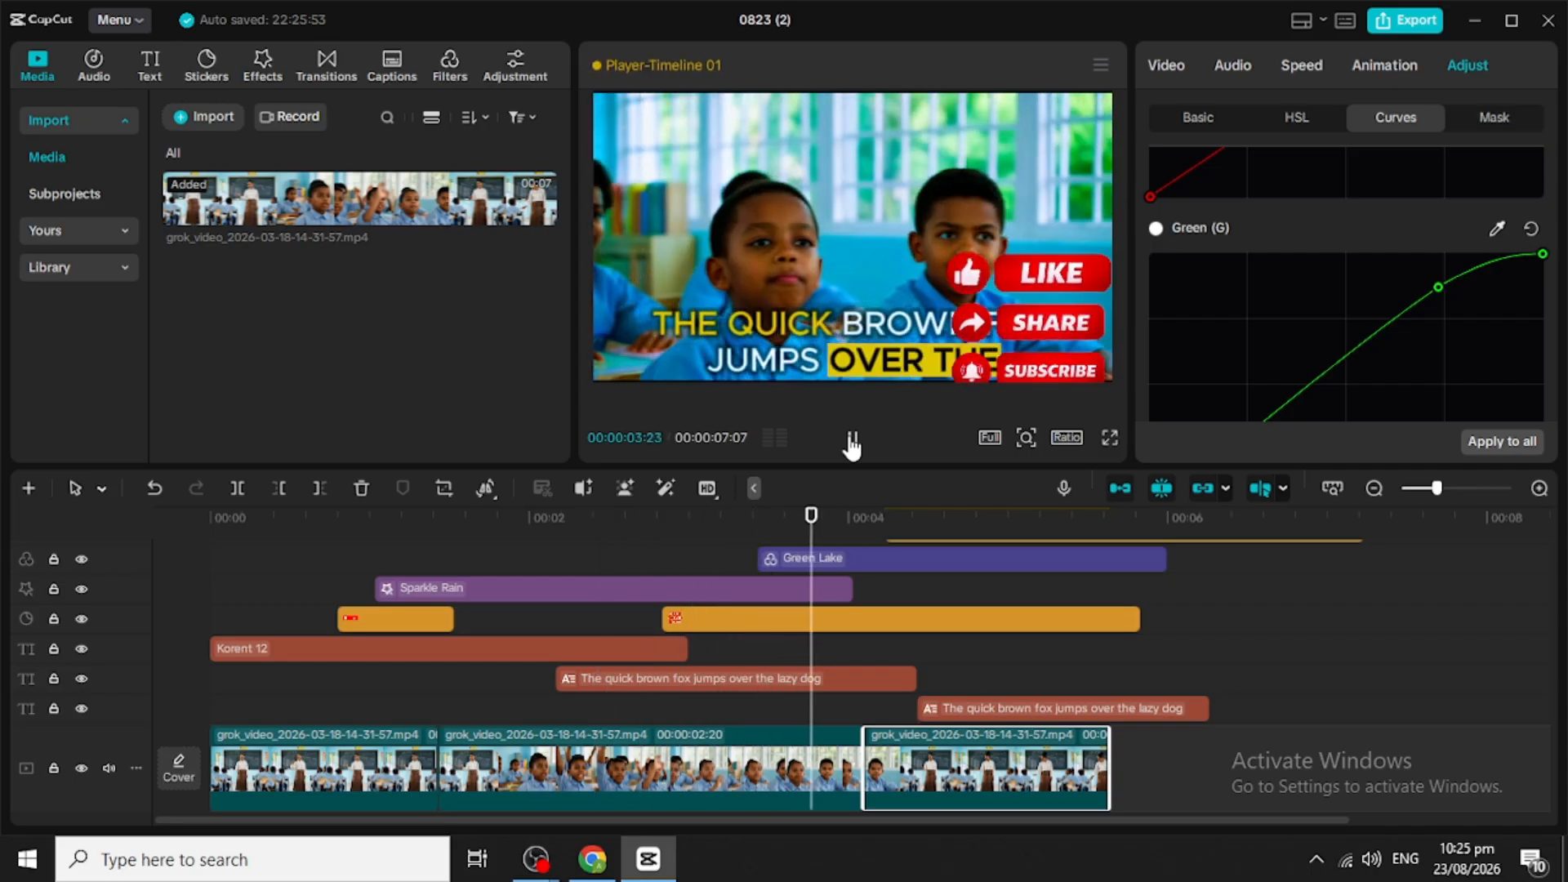
left_click(851, 439)
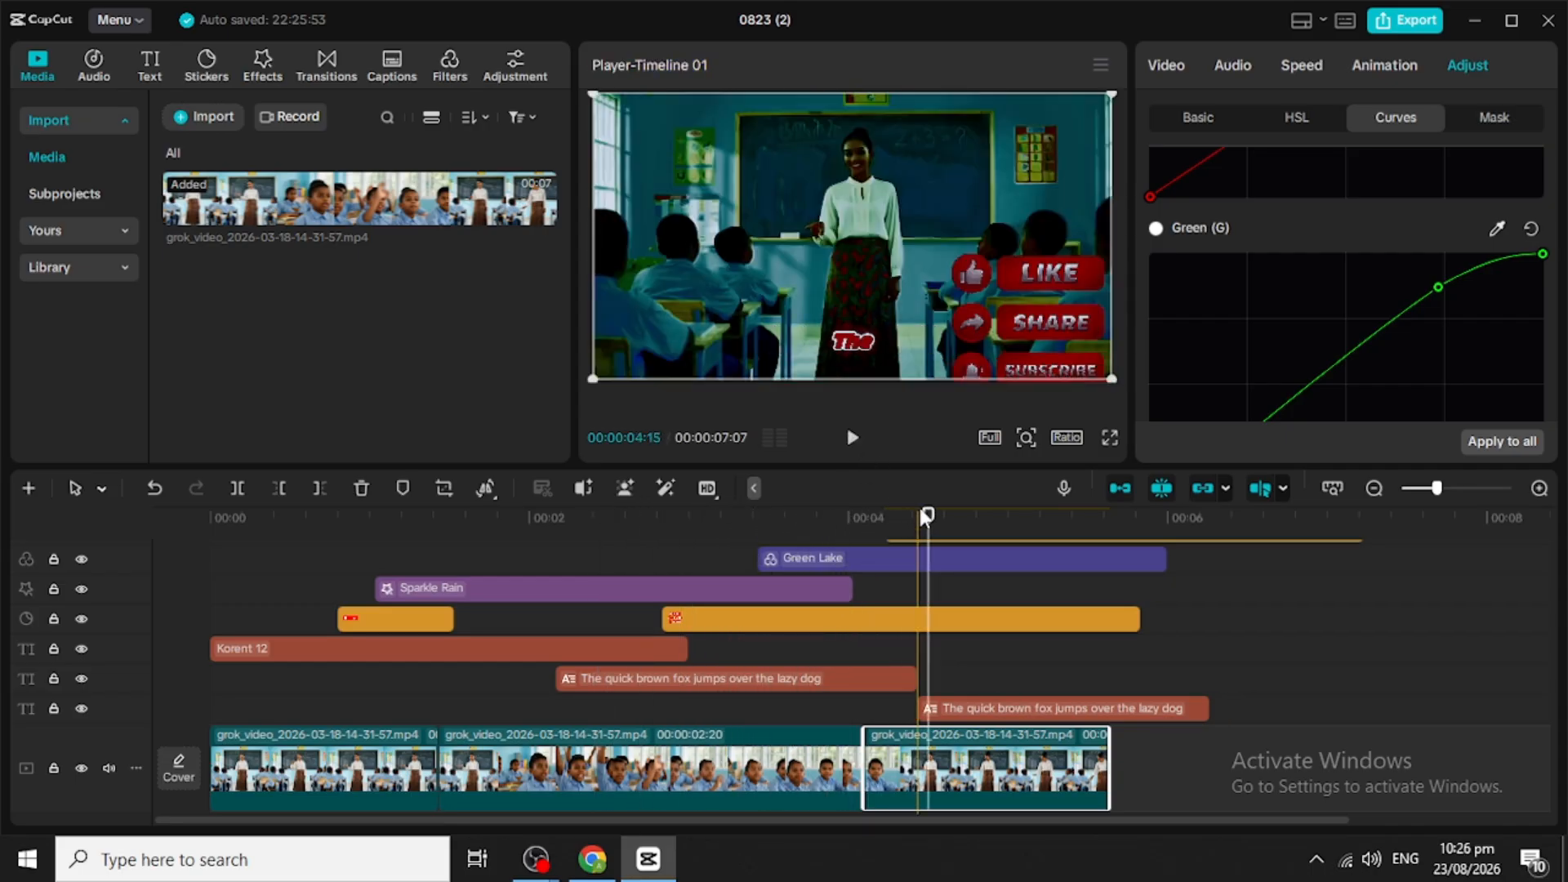
left_click_drag(919, 513, 901, 518)
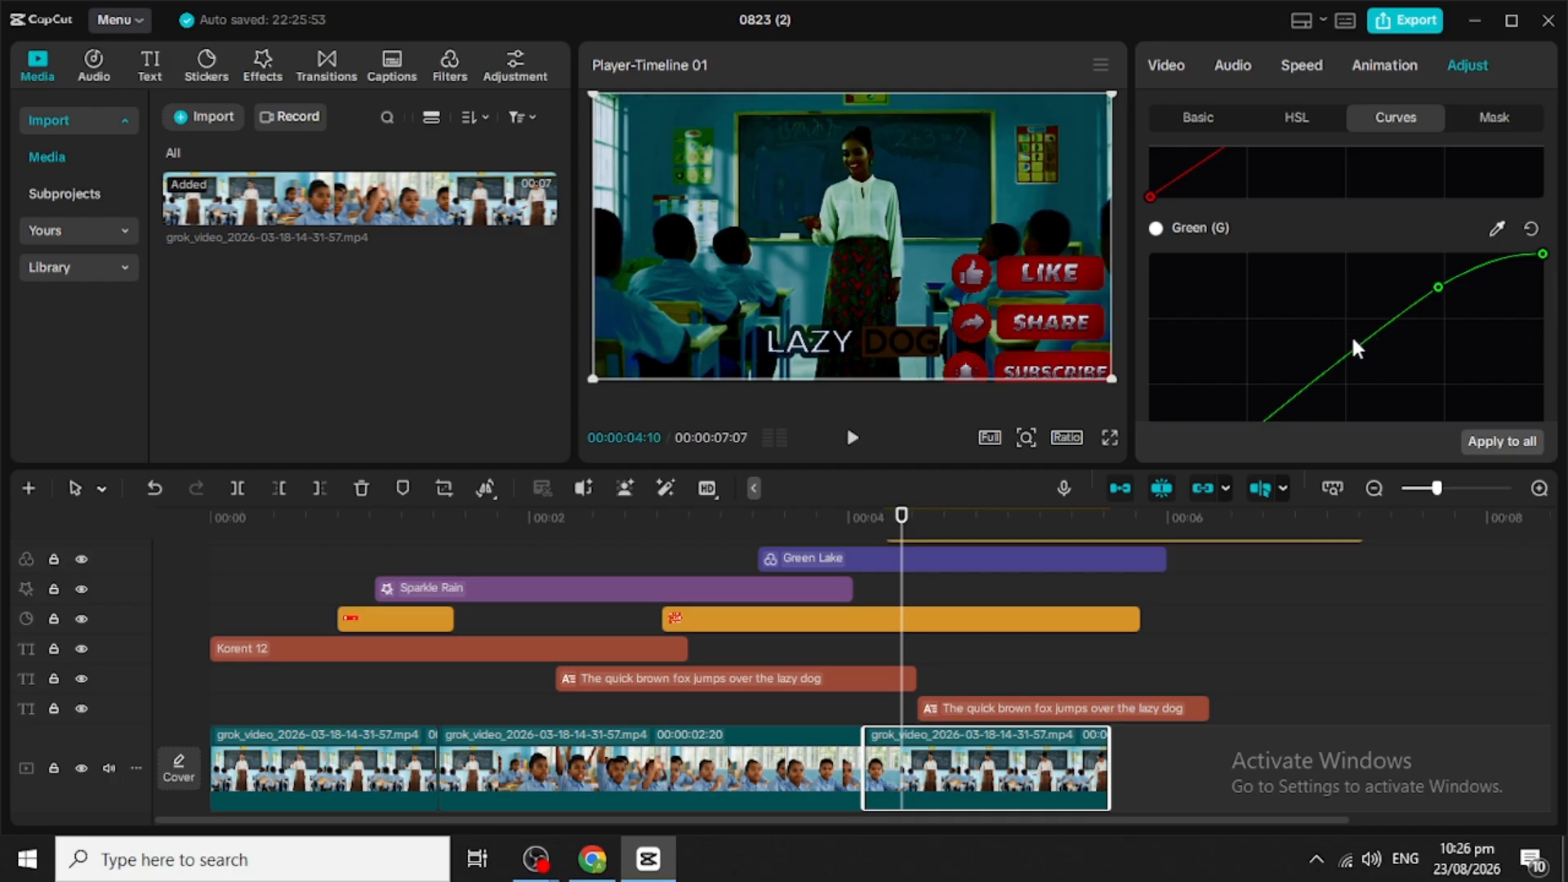
Step: Add a raised midtone point to the Green (G) curve and move its highlight point next to the curve's upper end
mouse_move(1352, 350)
left_mouse_down()
mouse_move(1284, 301)
mouse_move(1311, 353)
left_mouse_up()
left_click_drag(1438, 293, 1438, 305)
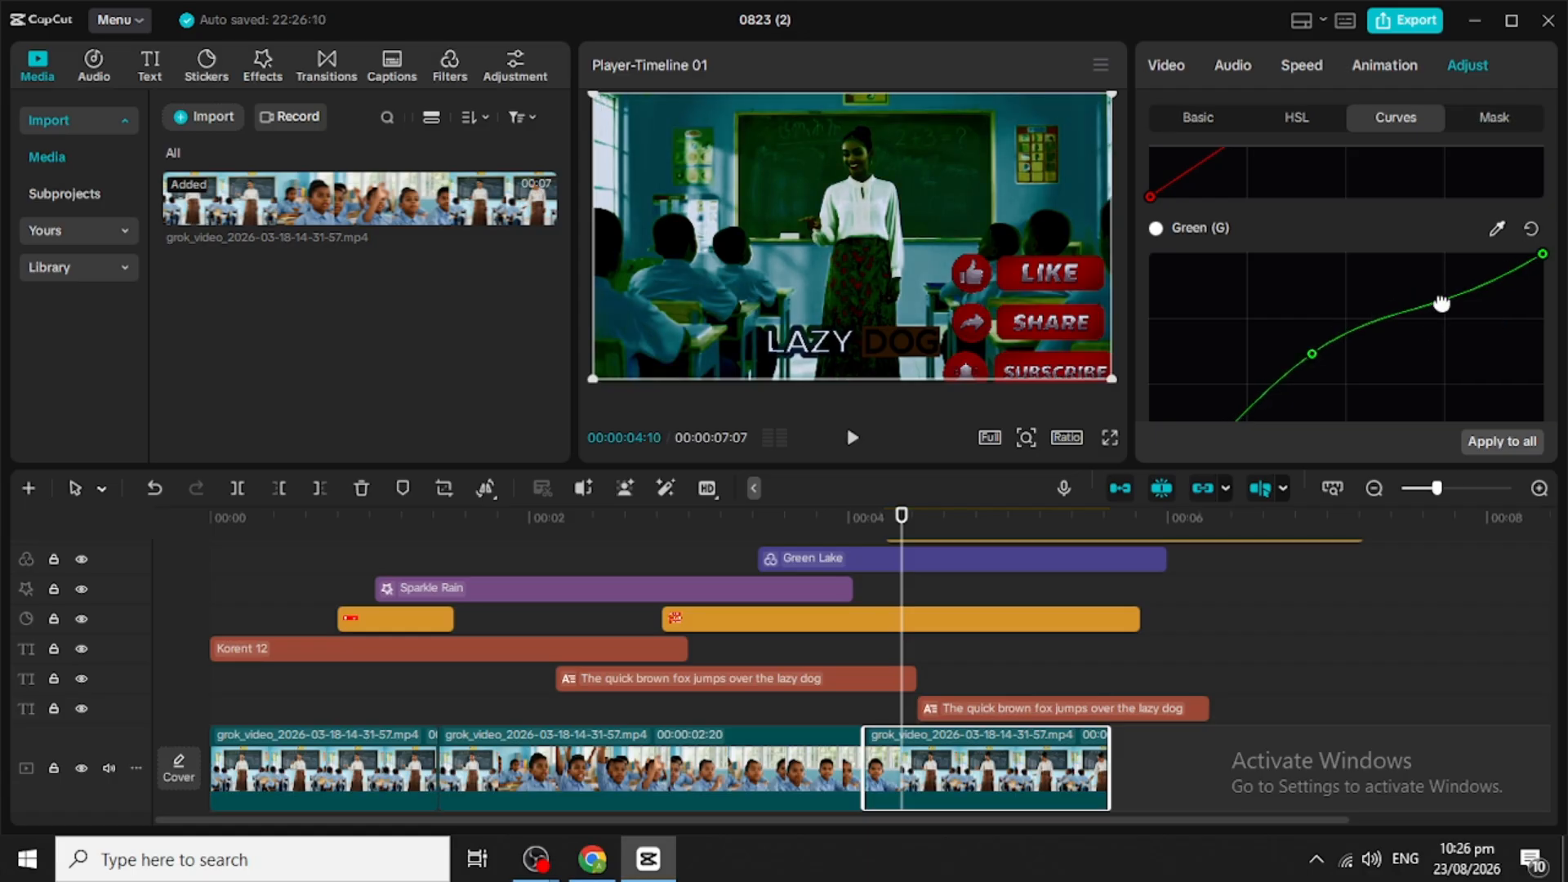
left_click_drag(1314, 352, 1550, 264)
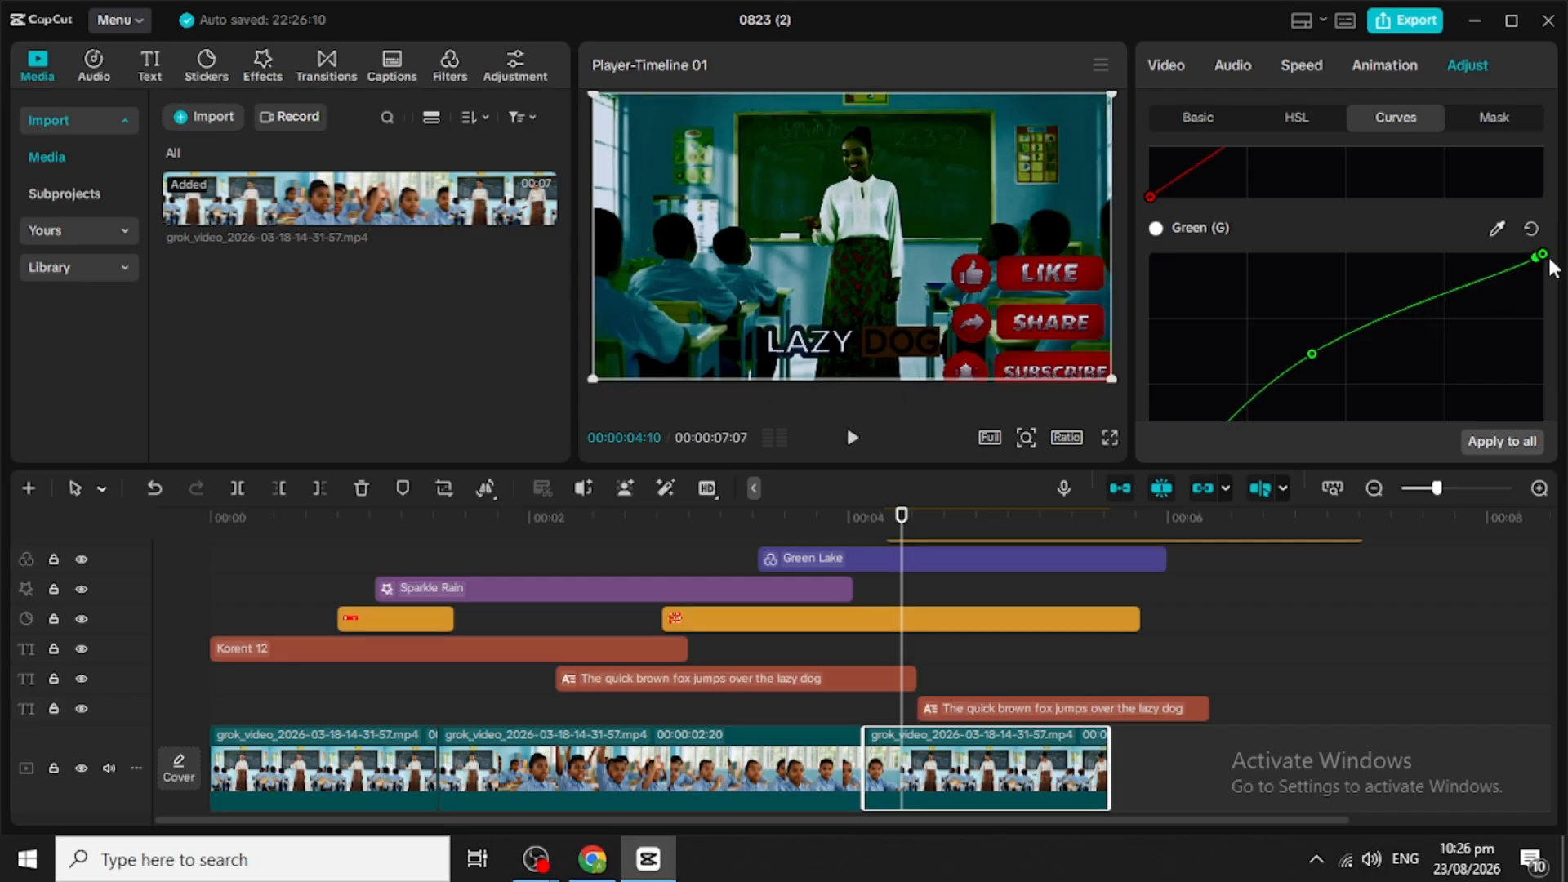
Step: Reshape the Luma curve by lowering its highlight points and pulling its darkest inner point close to the graph's upper-left corner
scroll(1259, 321, "up", 5)
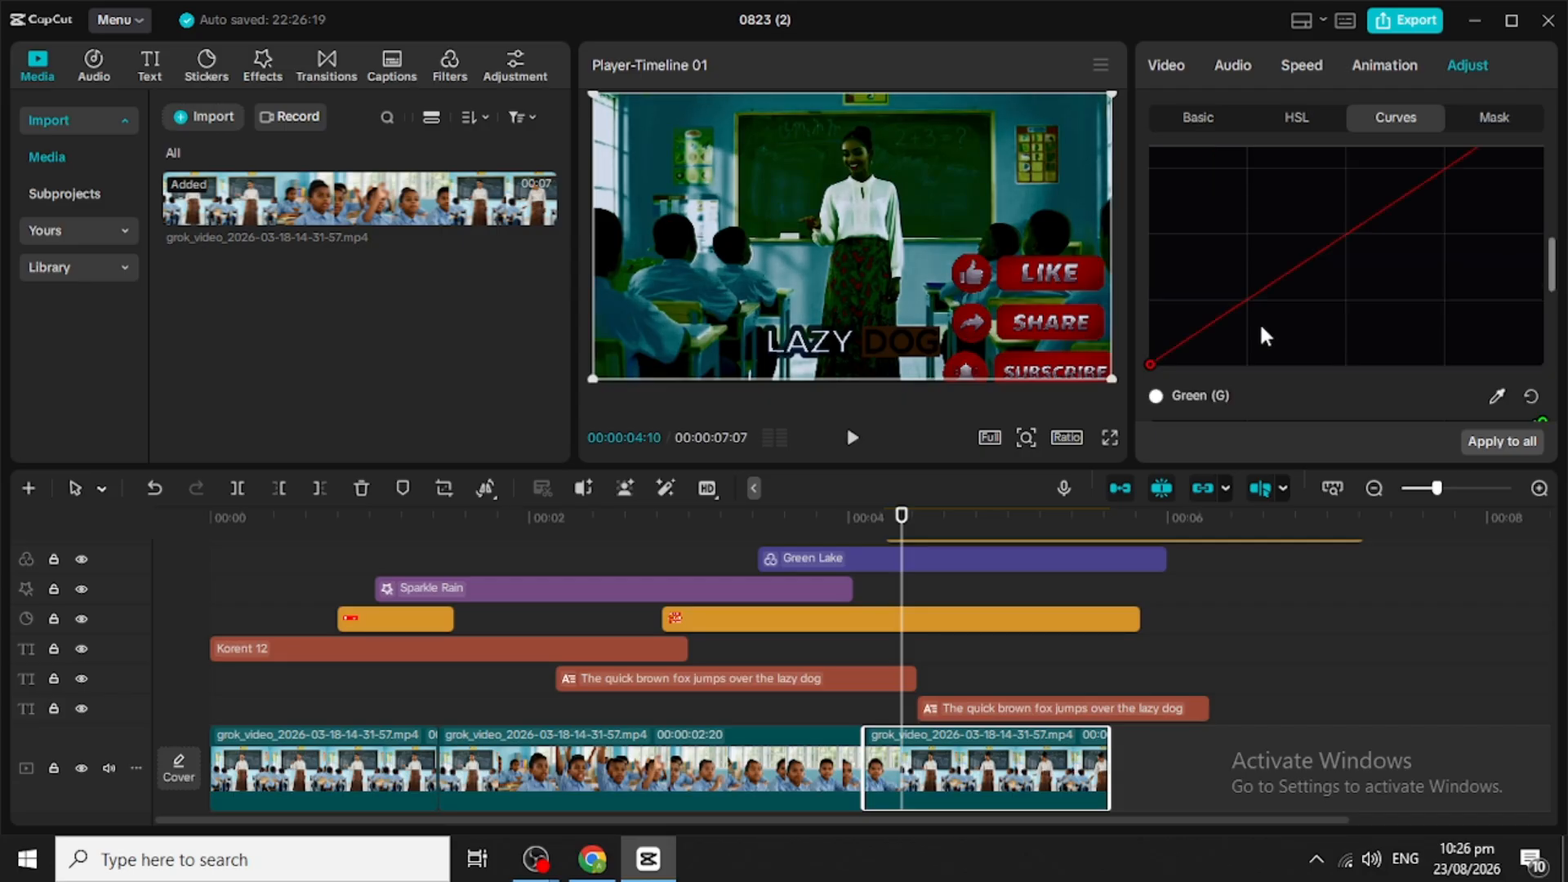
scroll(1269, 325, "up", 2)
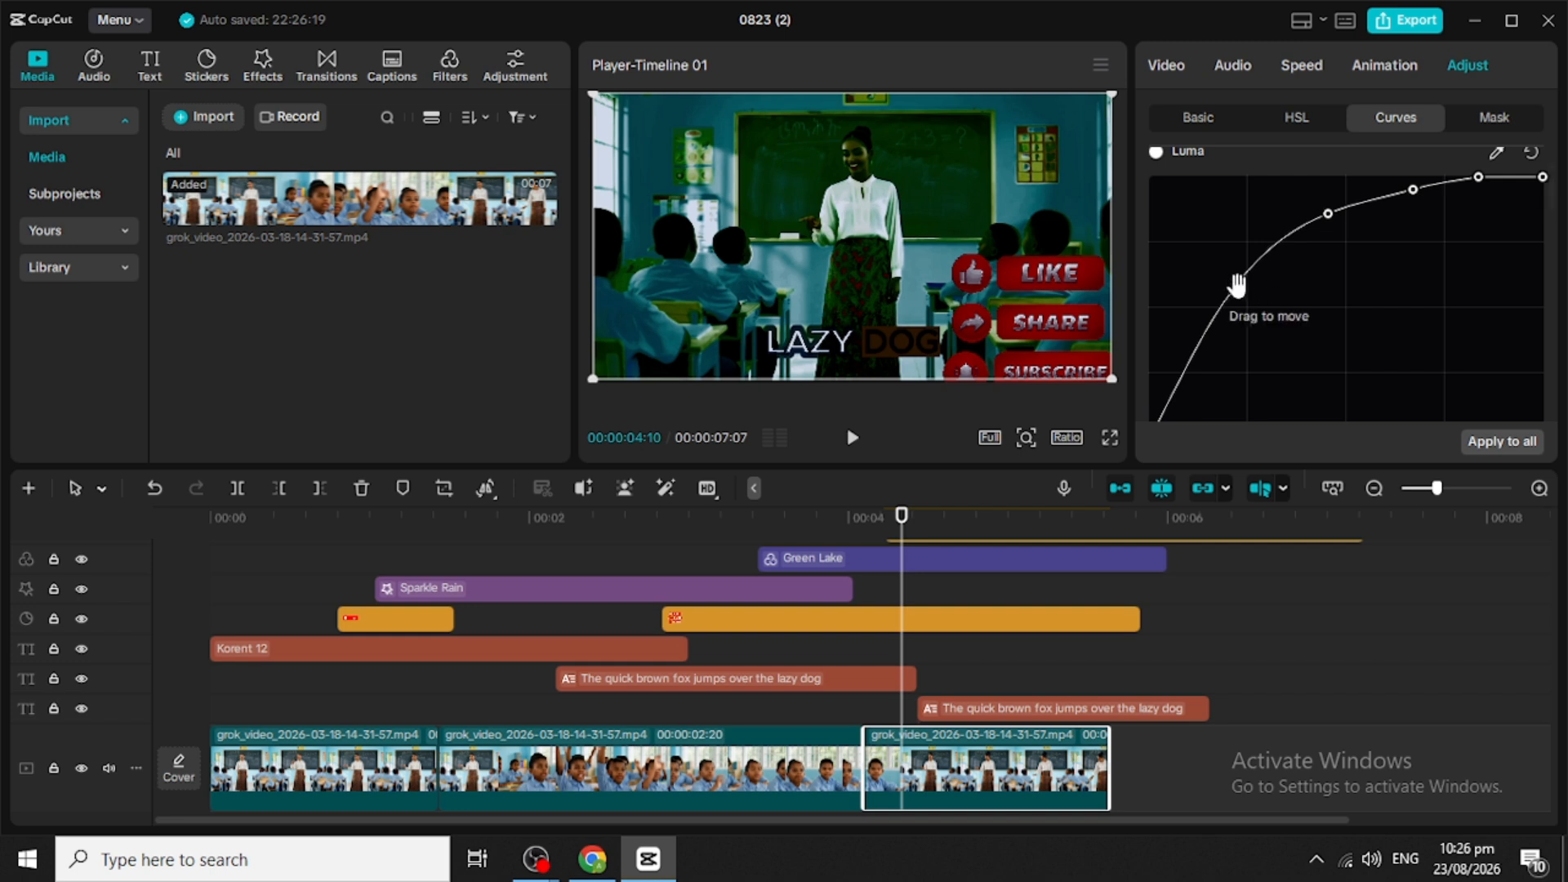
left_click_drag(1236, 287, 1314, 321)
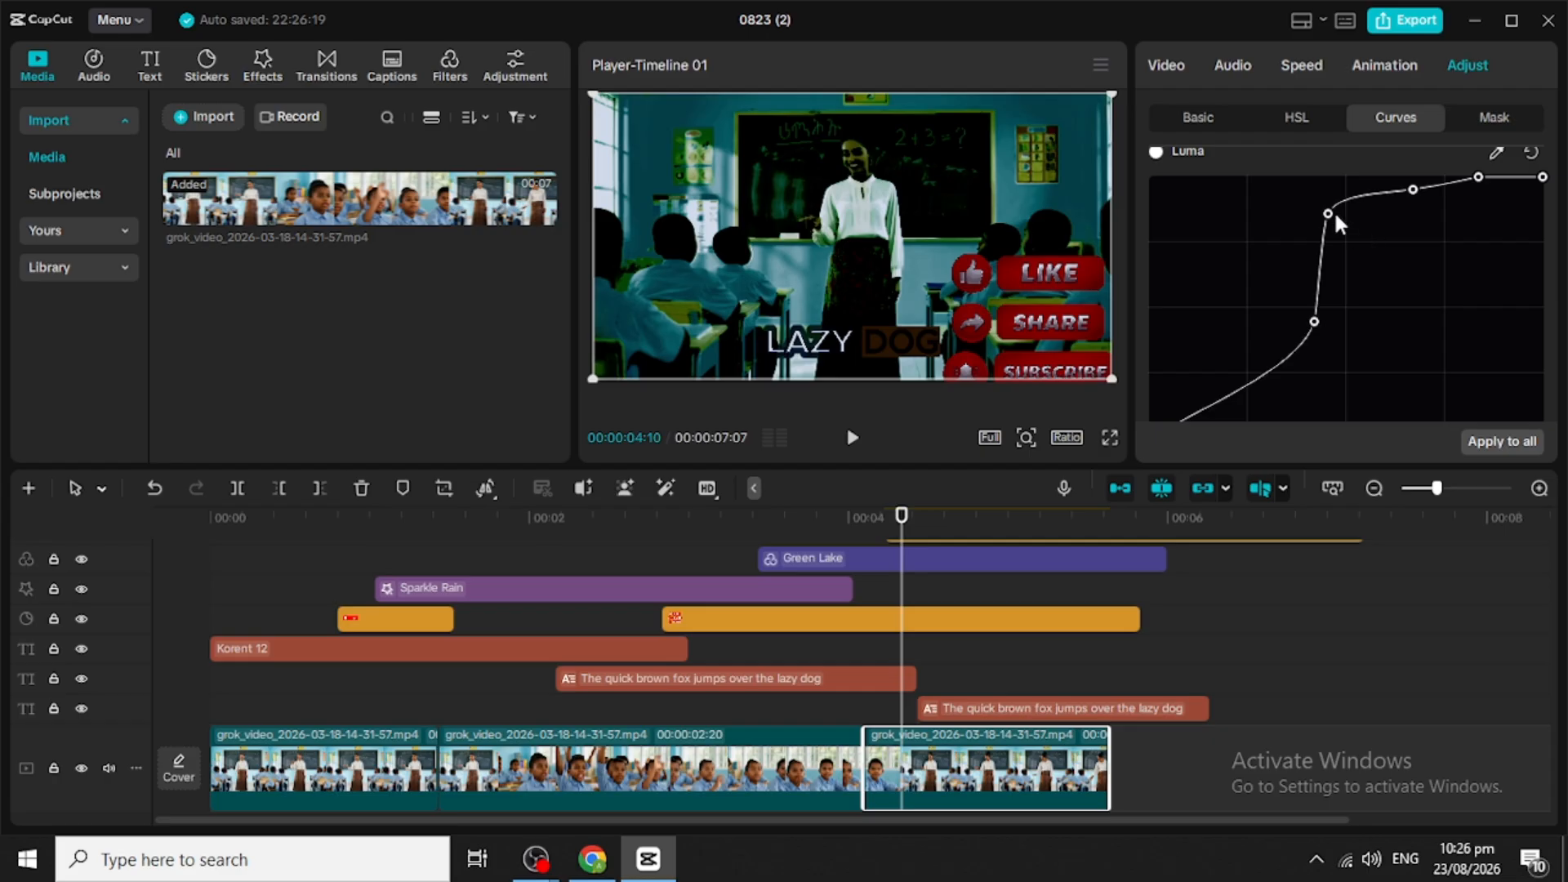
left_click_drag(1329, 214, 1398, 271)
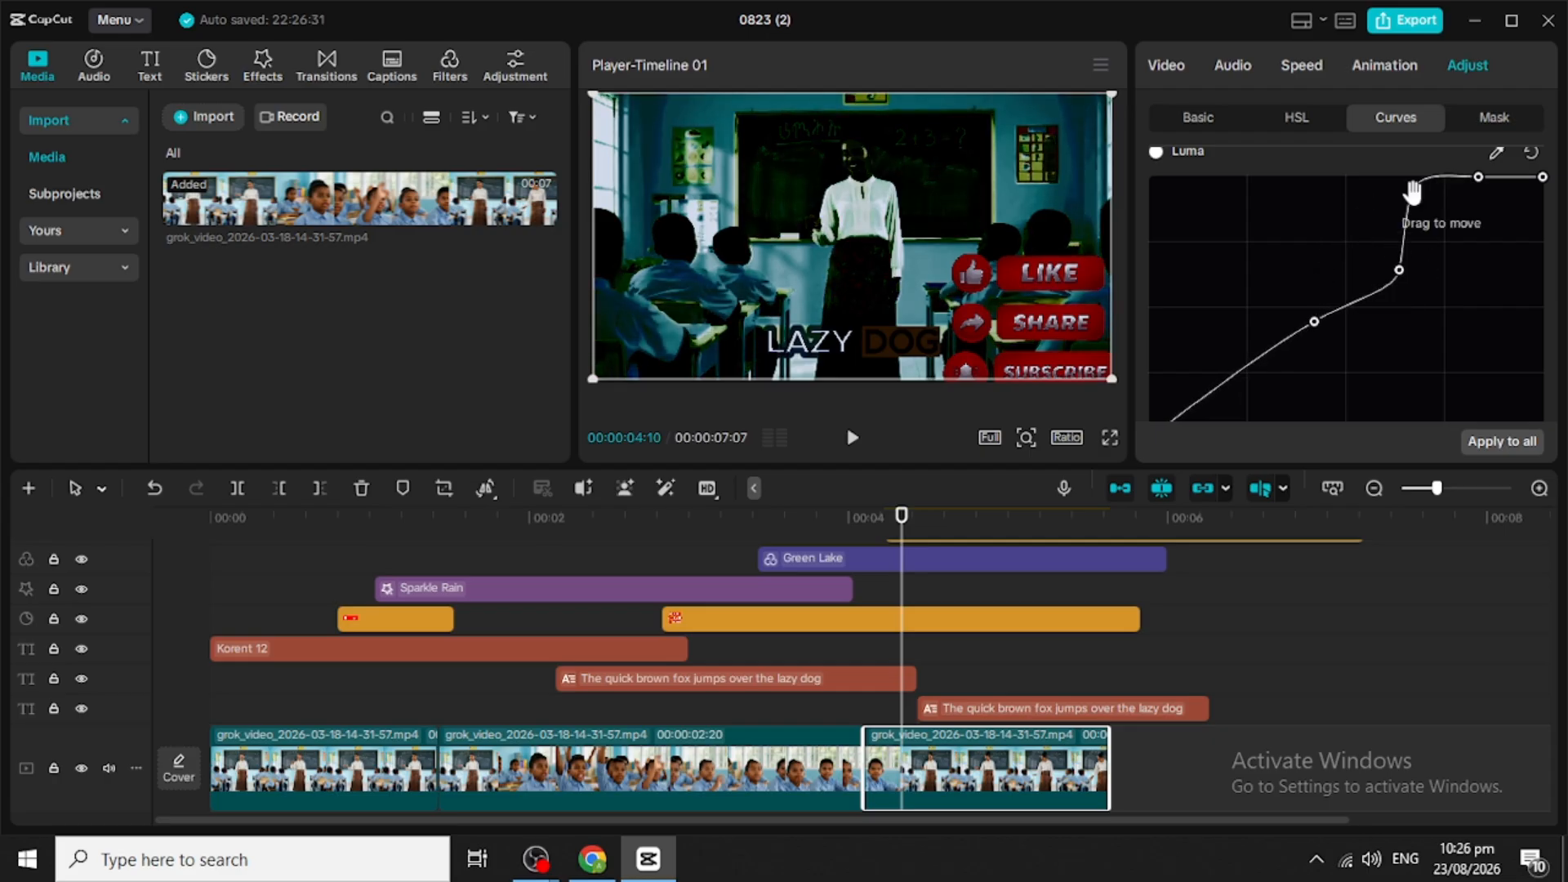
left_click_drag(1411, 193, 1464, 240)
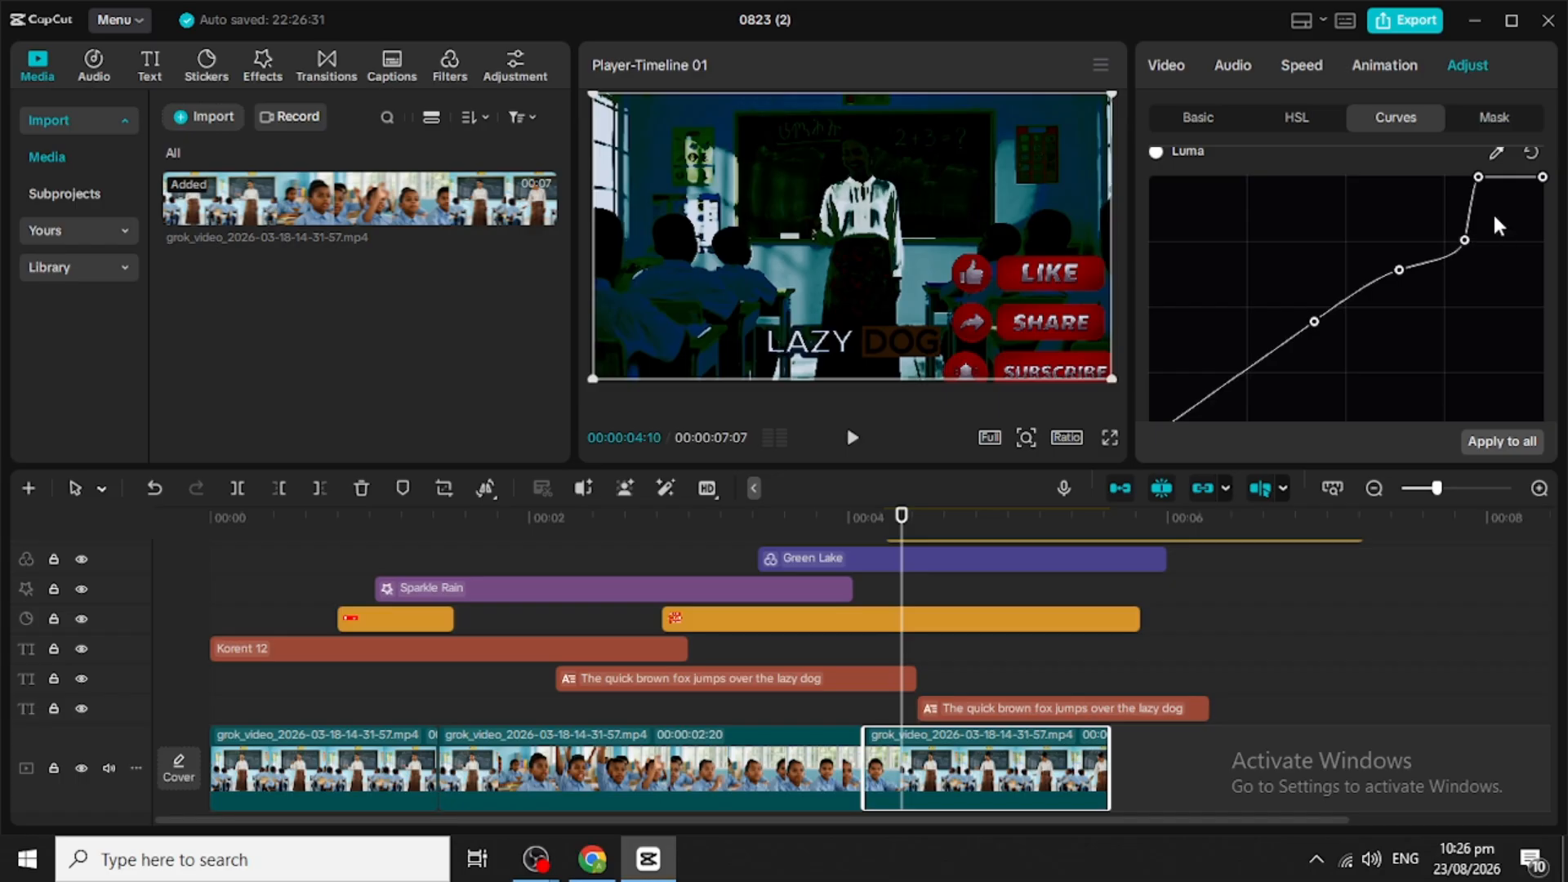
mouse_move(1483, 178)
left_mouse_down()
mouse_move(1511, 254)
mouse_move(1511, 400)
mouse_move(1440, 411)
mouse_move(1480, 360)
mouse_move(1477, 195)
left_mouse_up()
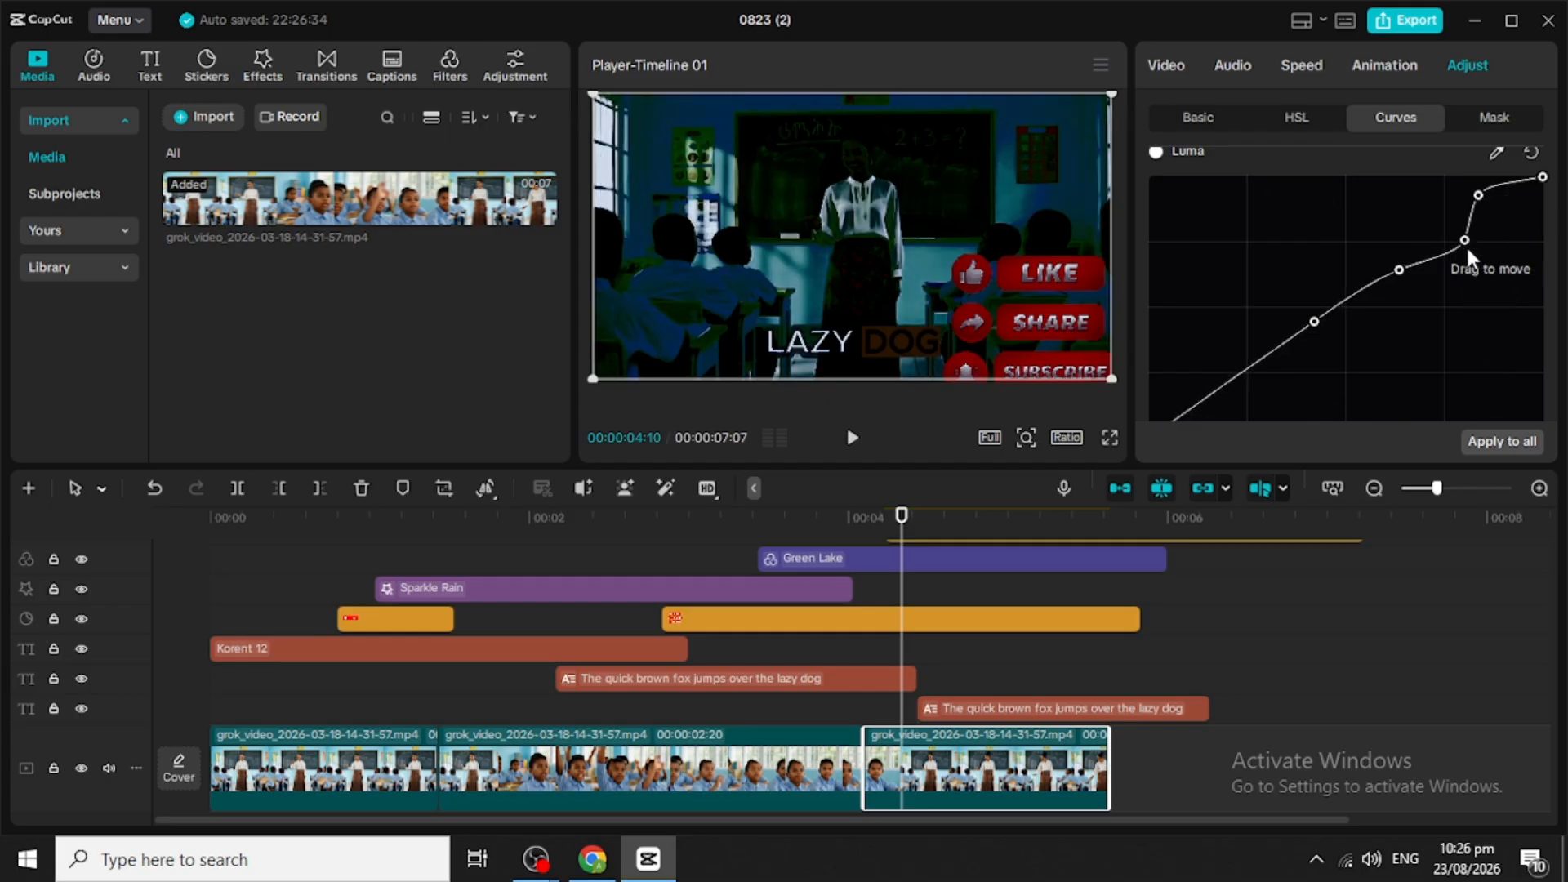
left_click_drag(1466, 242, 1256, 232)
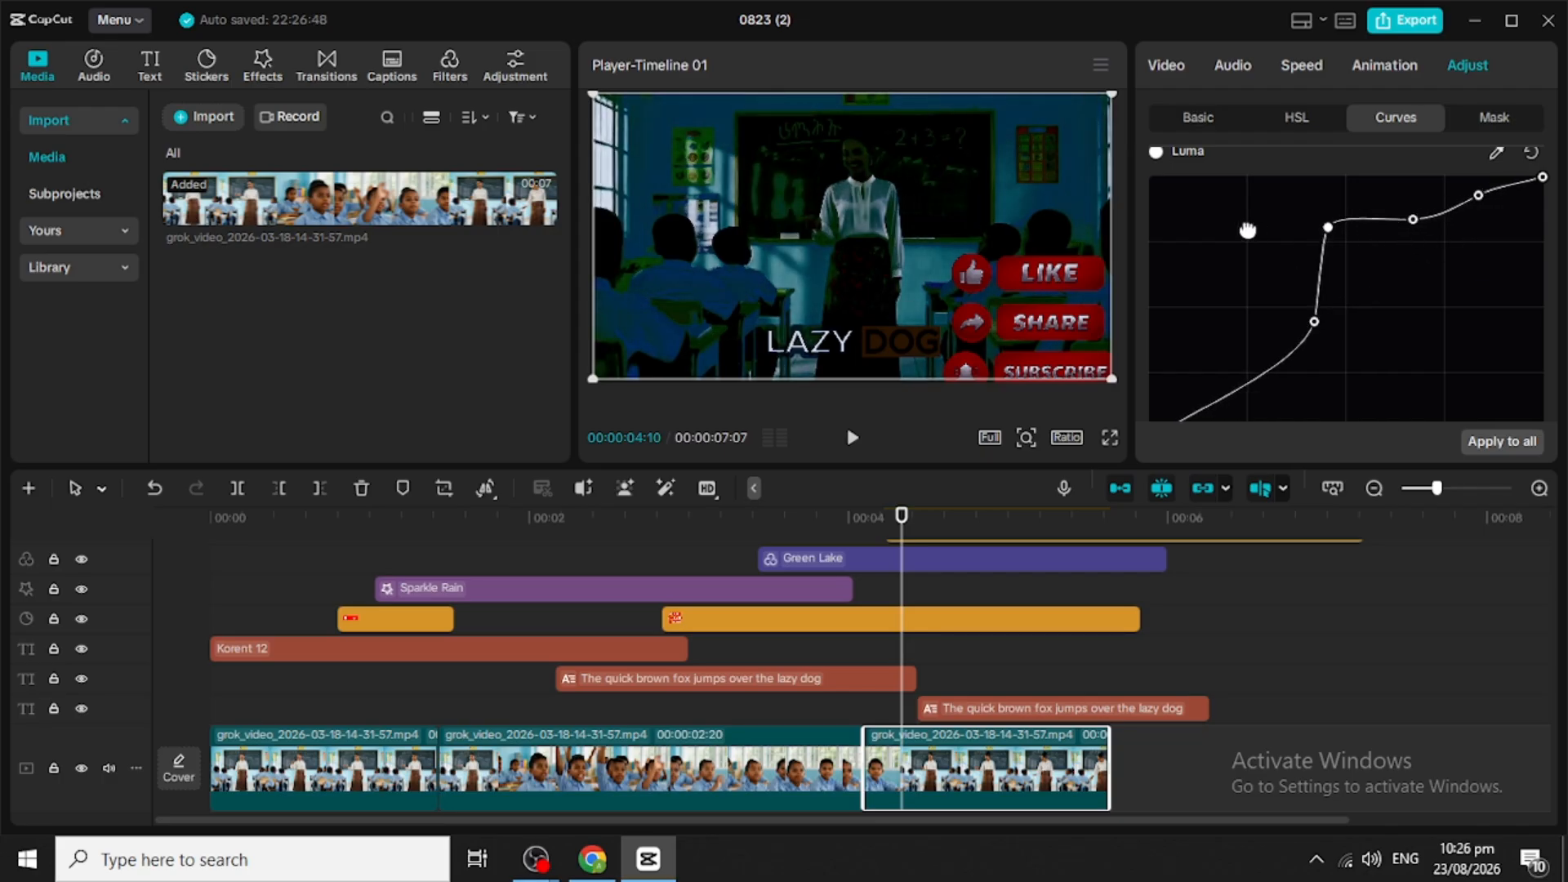
left_click_drag(1313, 321, 1168, 193)
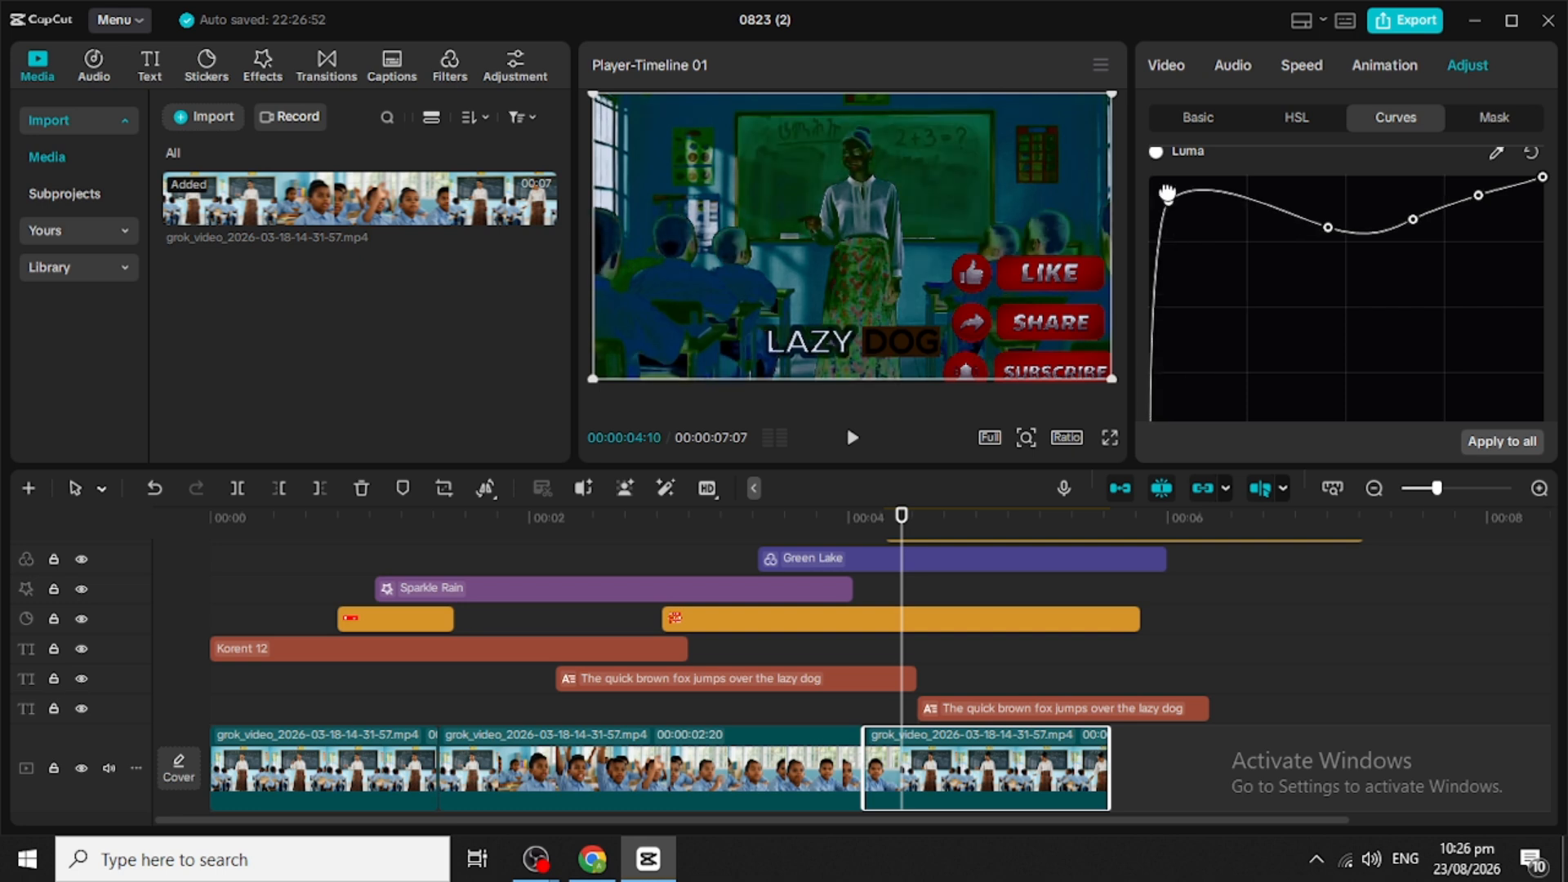
Step: Try raising the Luma curve's middle points, and undo the last segment's curve edits back to a straight Luma diagonal without inner points
left_click_drag(1337, 229, 1417, 183)
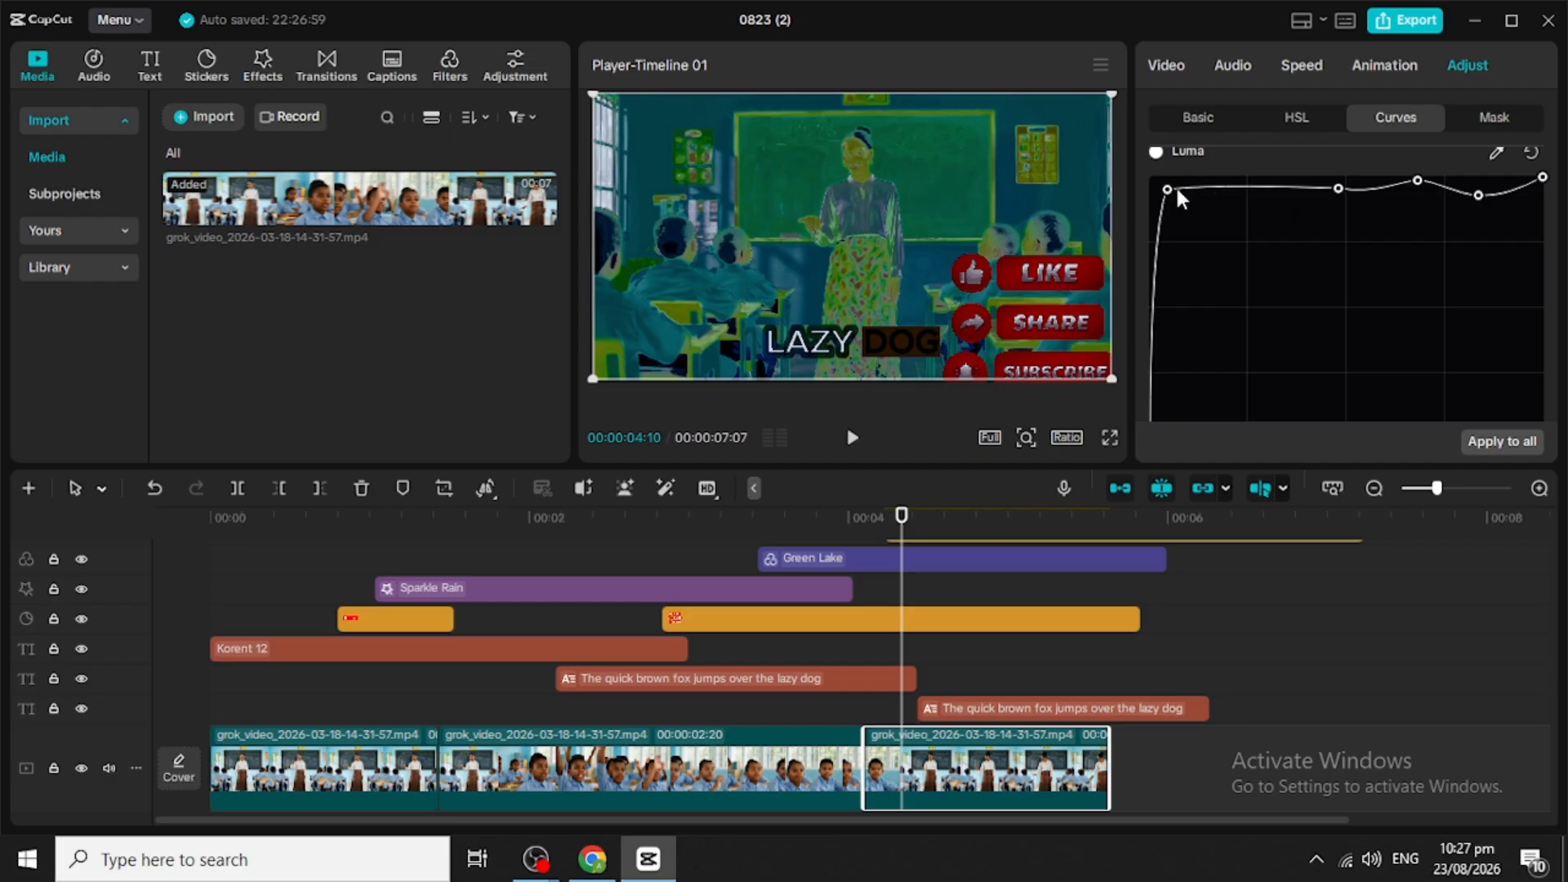
key("ctrl+z")
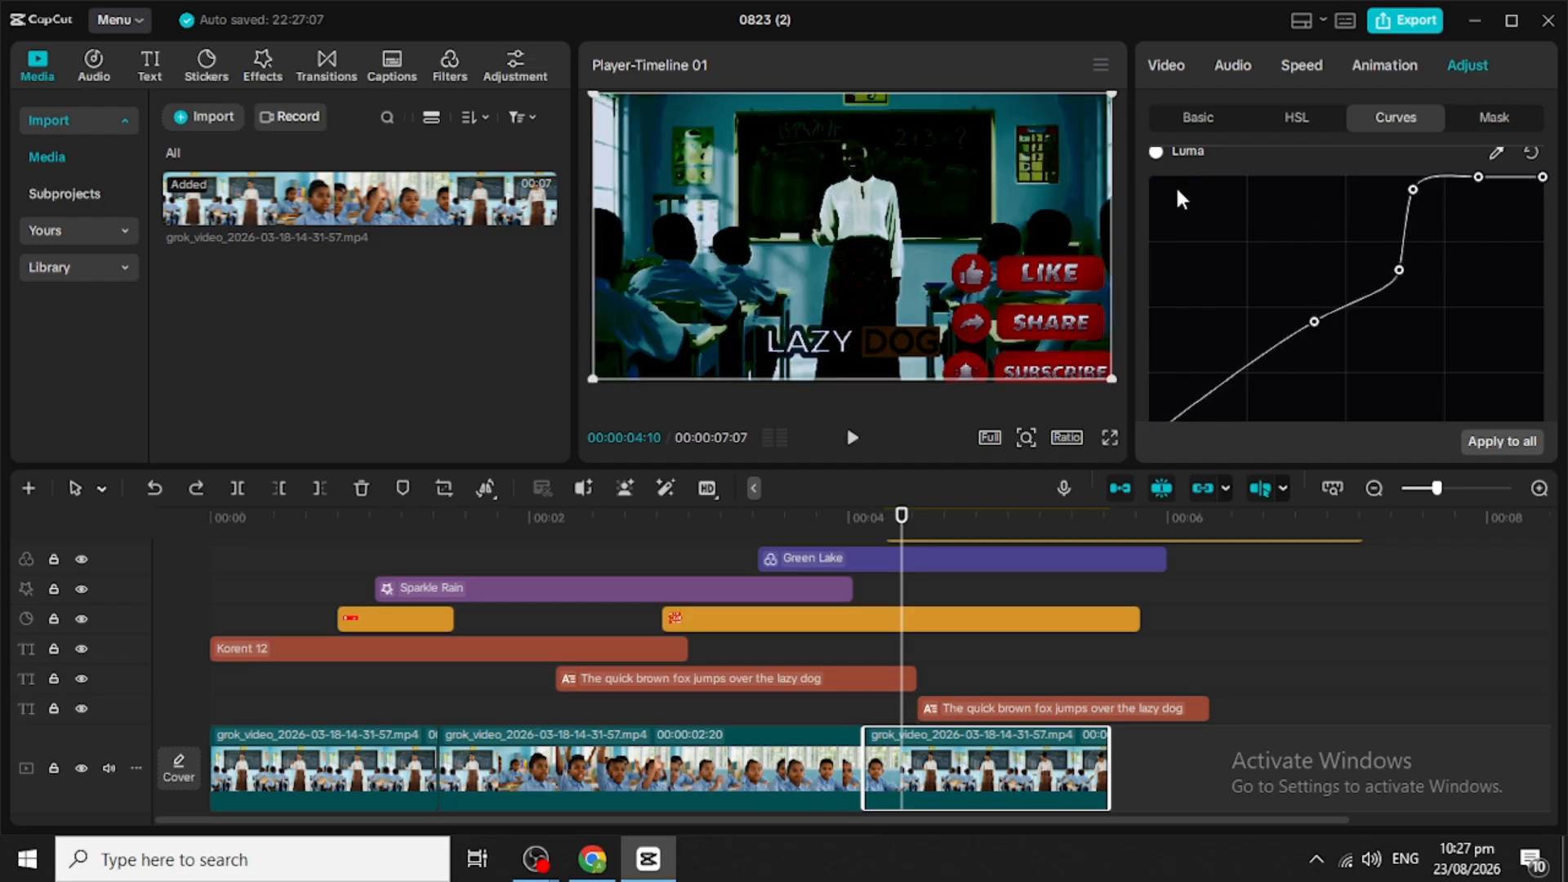
key("ctrl+z")
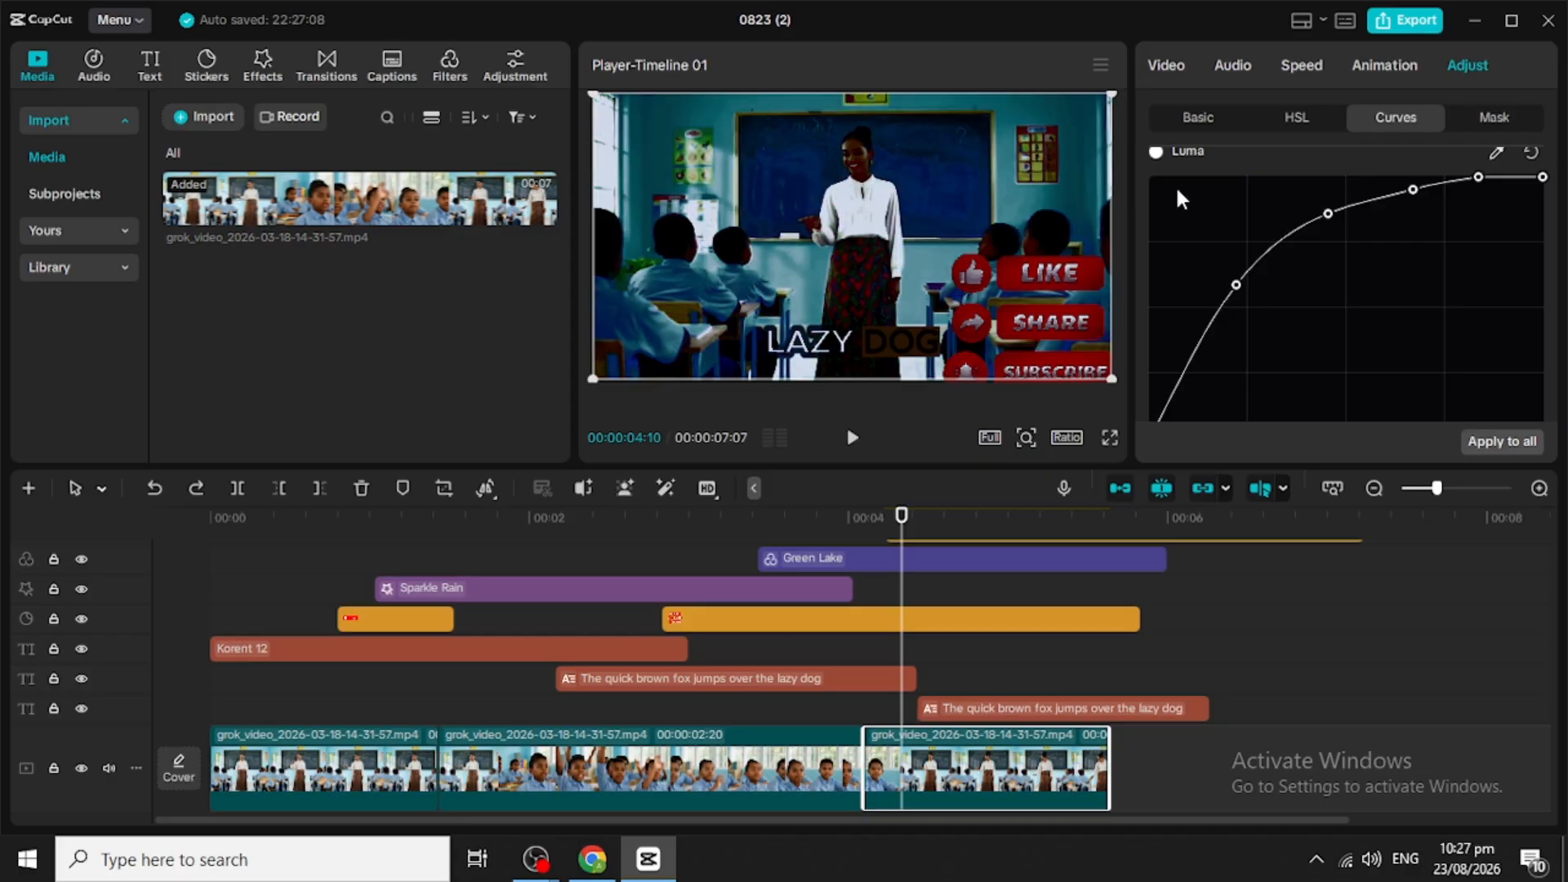
key("ctrl+z")
key("ctrl+z")
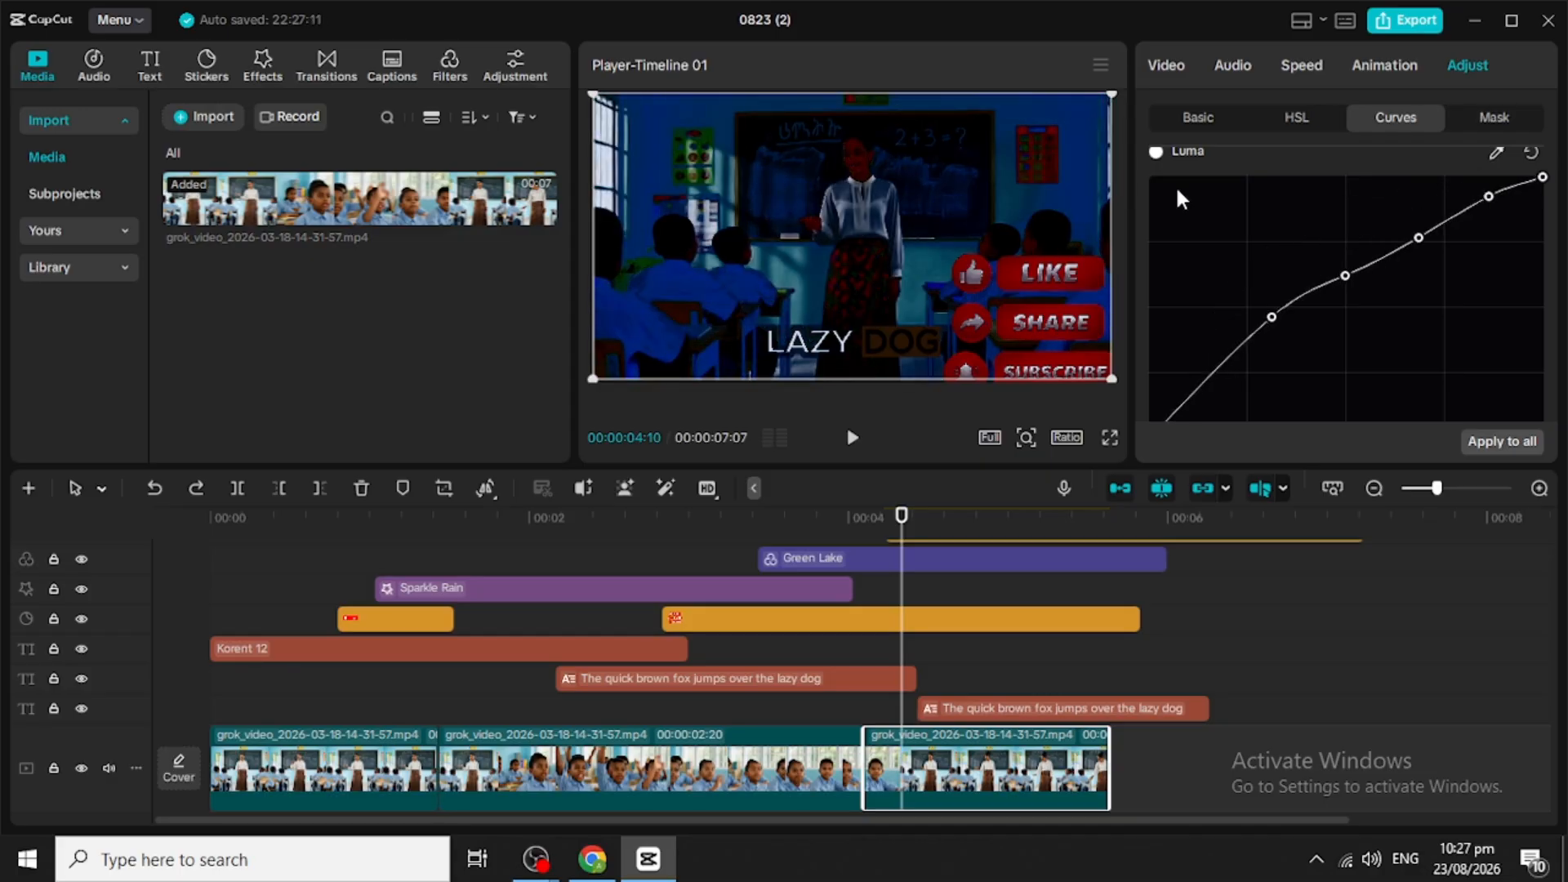
key("ctrl+z")
key("ctrl+z")
key("ctrl+z")
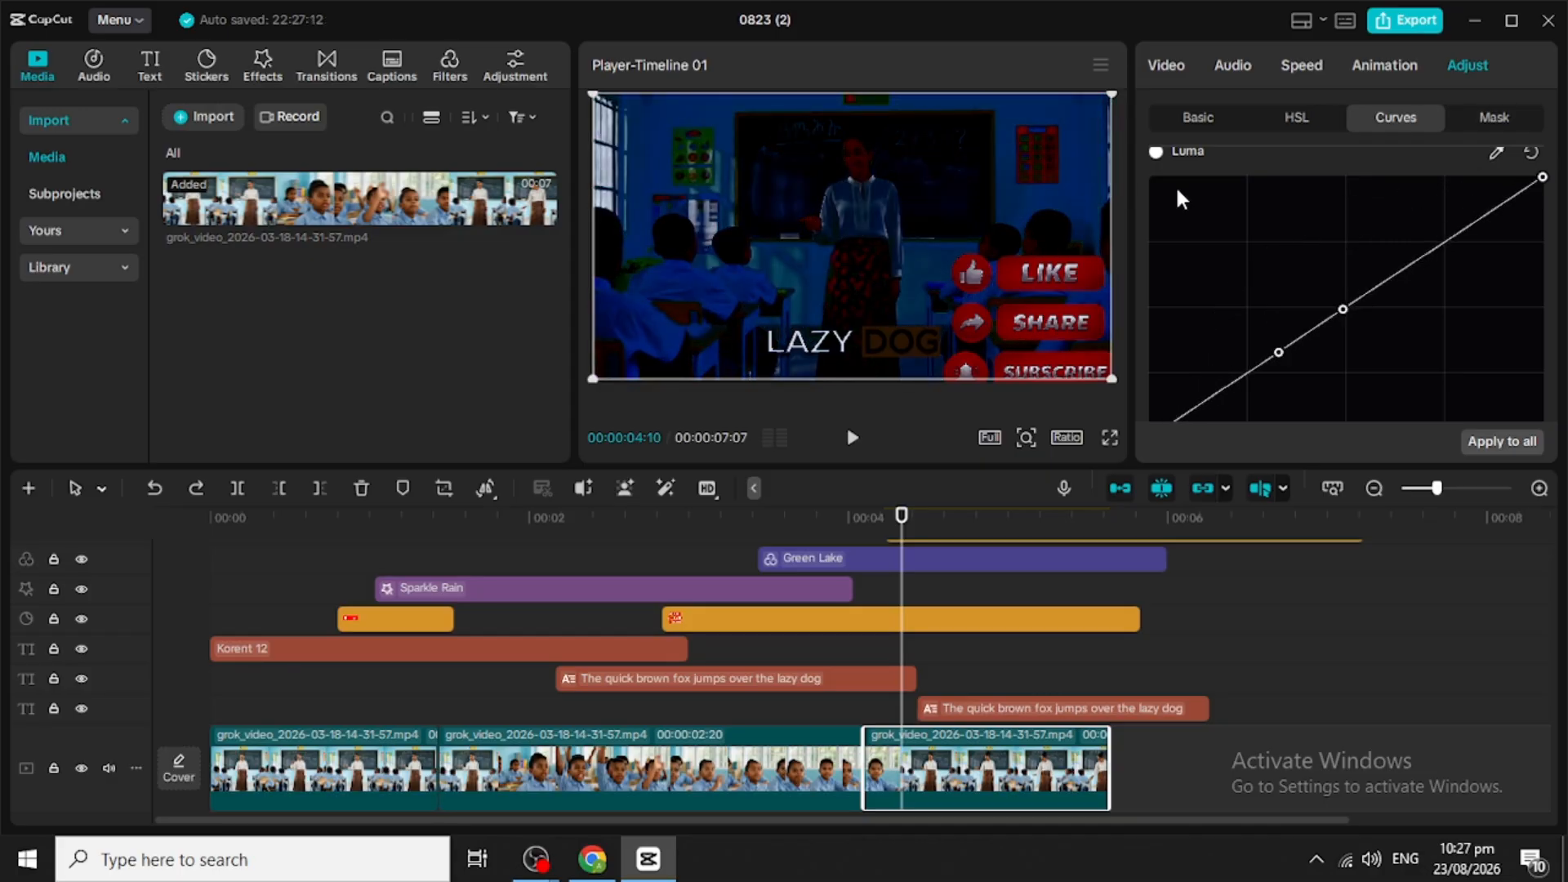
key("ctrl+z")
key("ctrl+z")
Step: Undo the longer sticker's addition, the last segment's repositioning and both video splits, back to one continuous clip on the main track
key("ctrl+z")
key("ctrl+z")
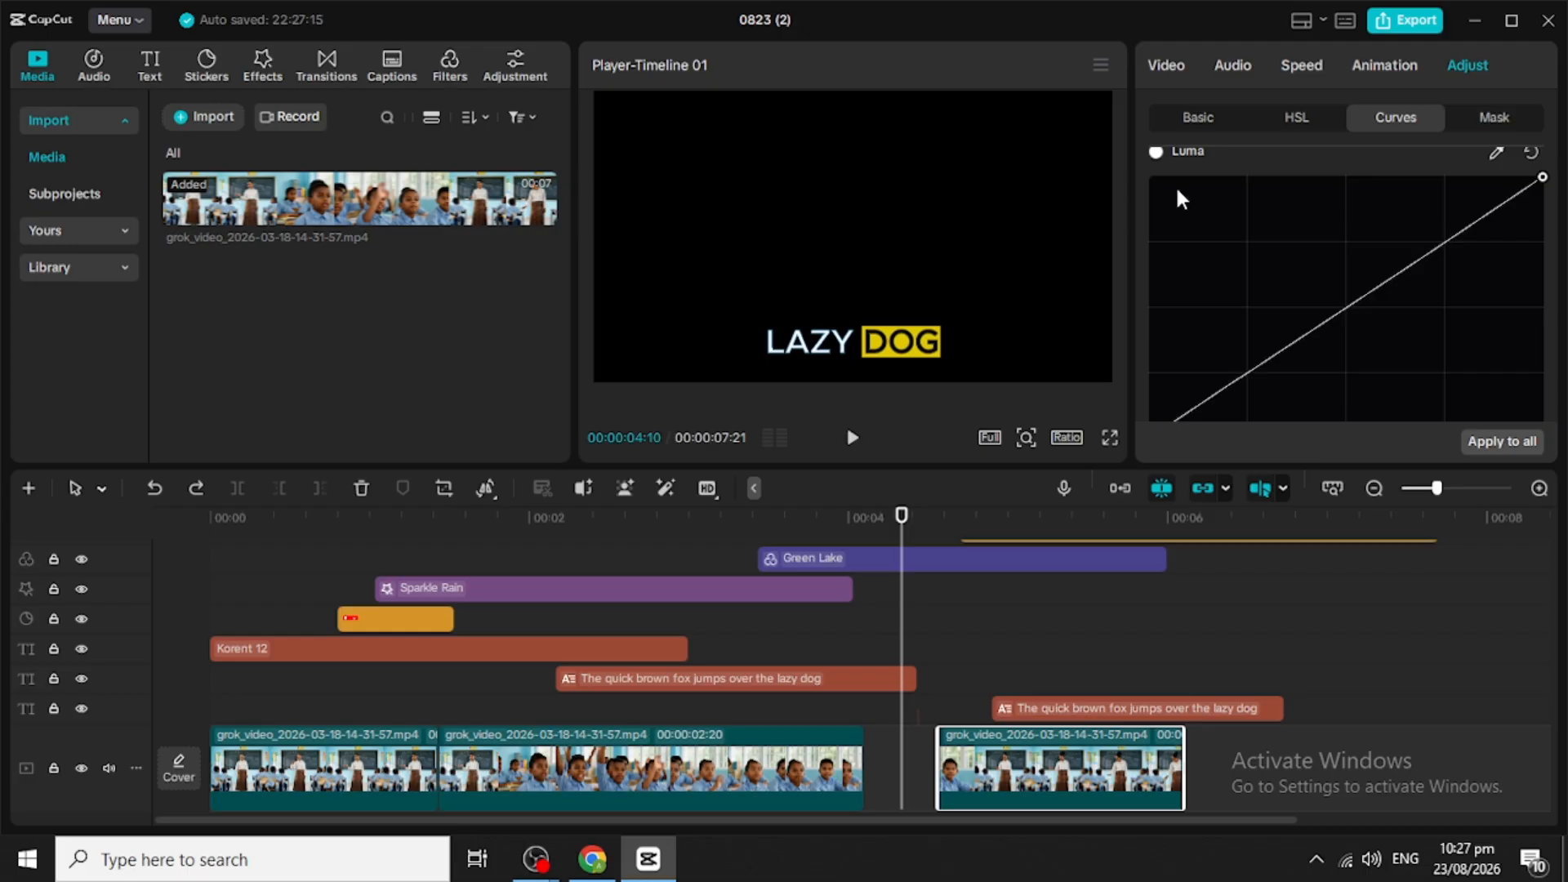
key("ctrl+z")
key("ctrl+z")
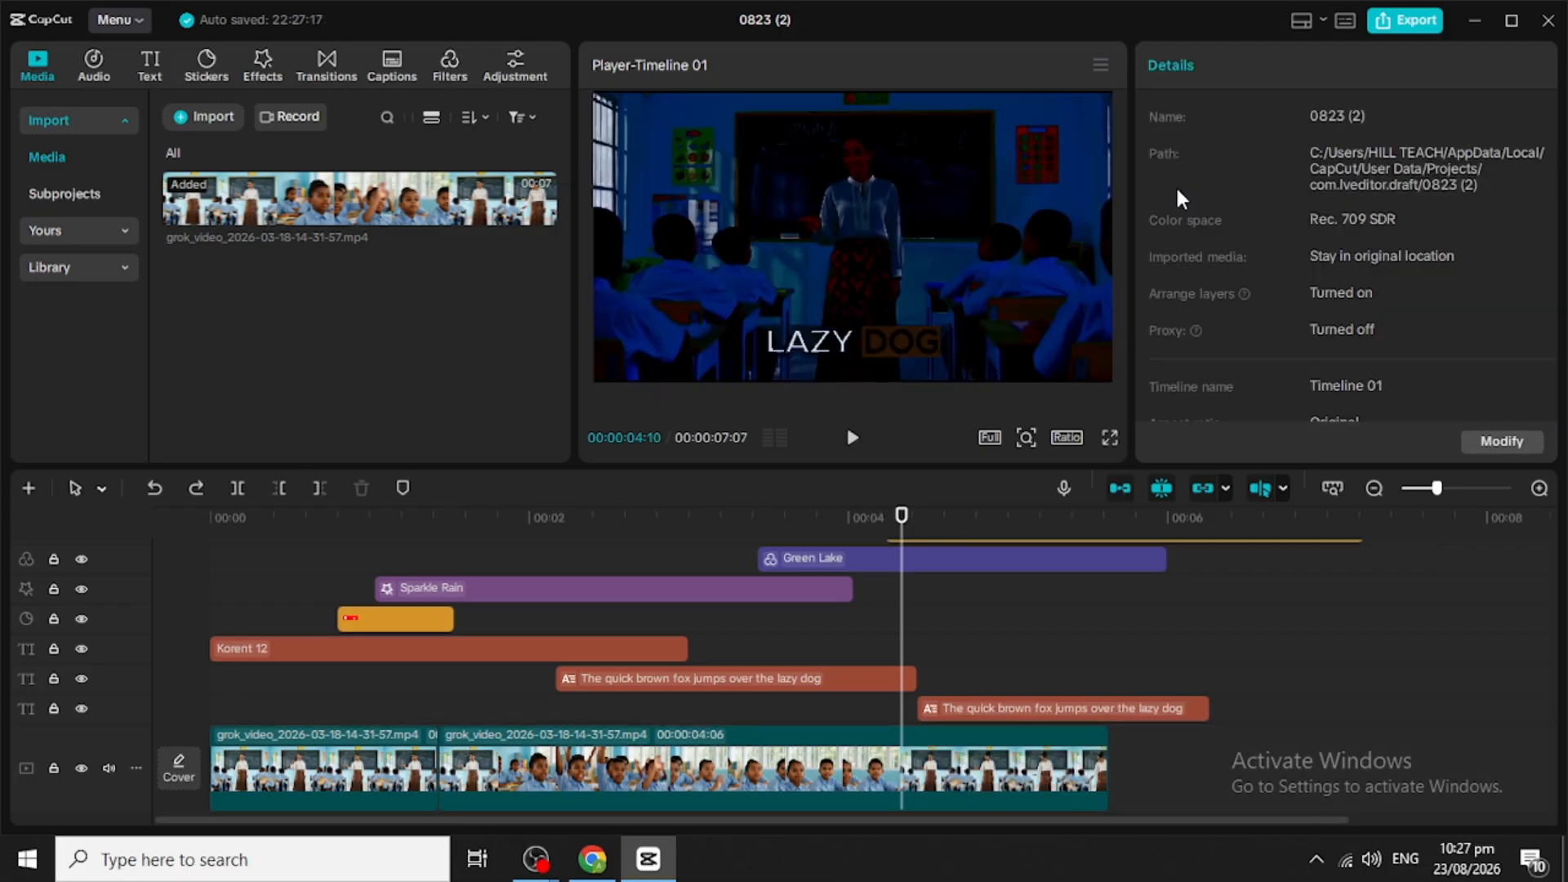
key("ctrl+z")
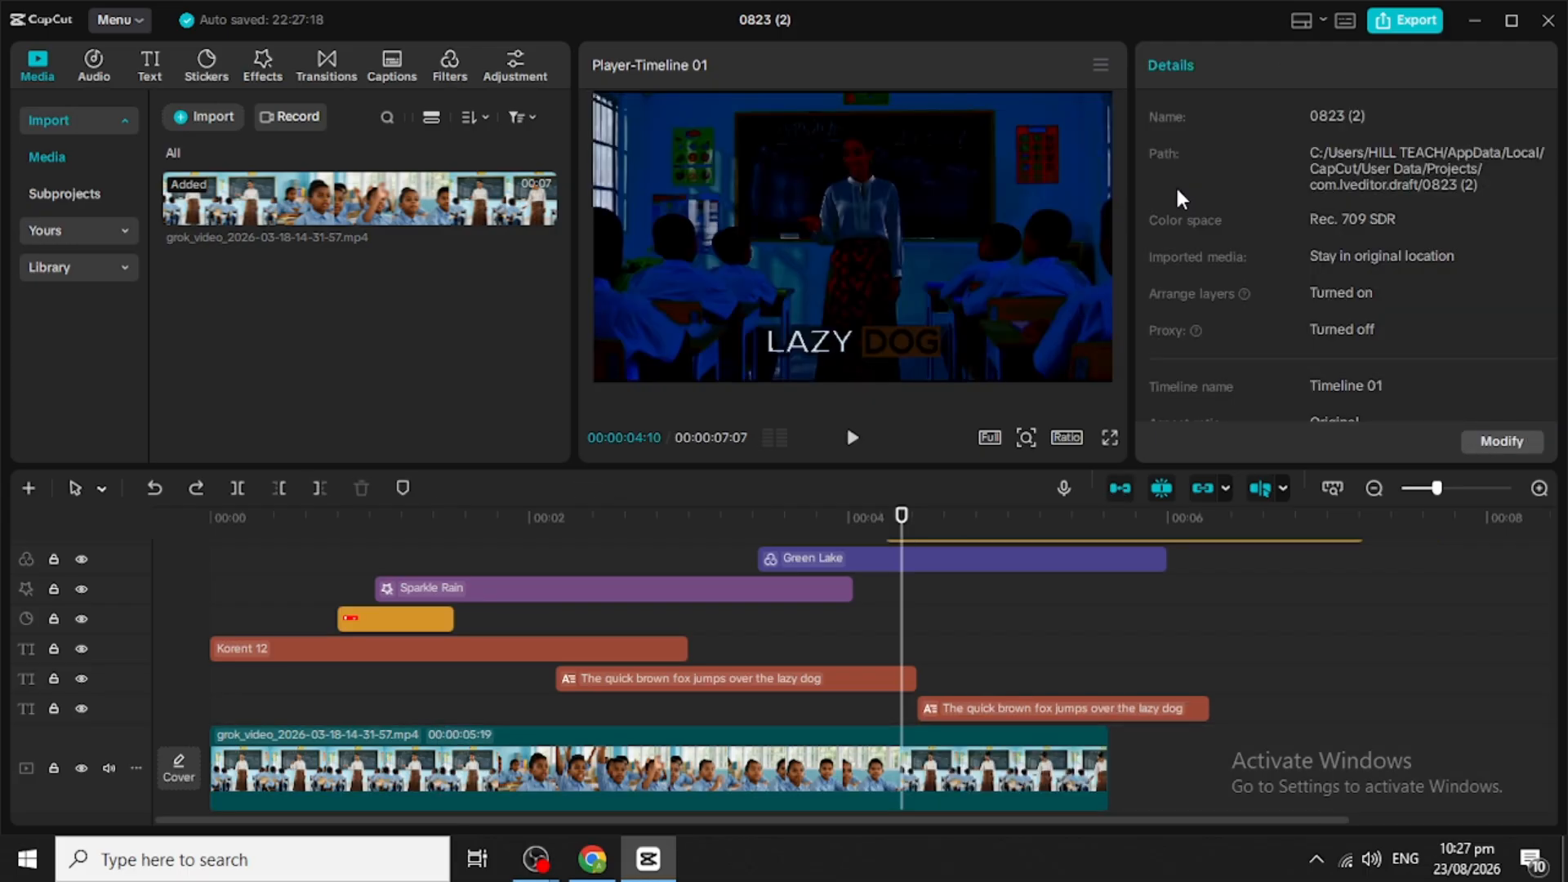